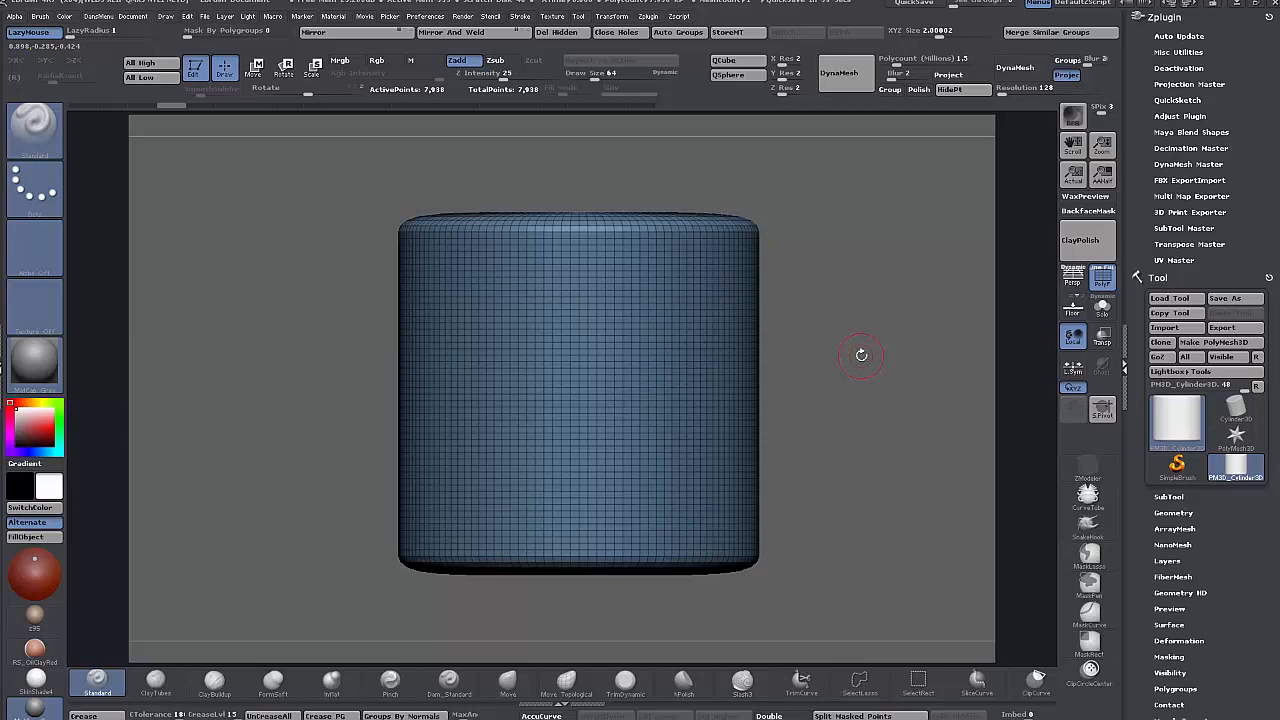
- Expand the EdgeLoop options of the cylinder's Geometry settings so the Panel Loops parameters are shown in full
key(ctrl+shift+t)
drag(1130, 530, 1140, 494)
click(1166, 474)
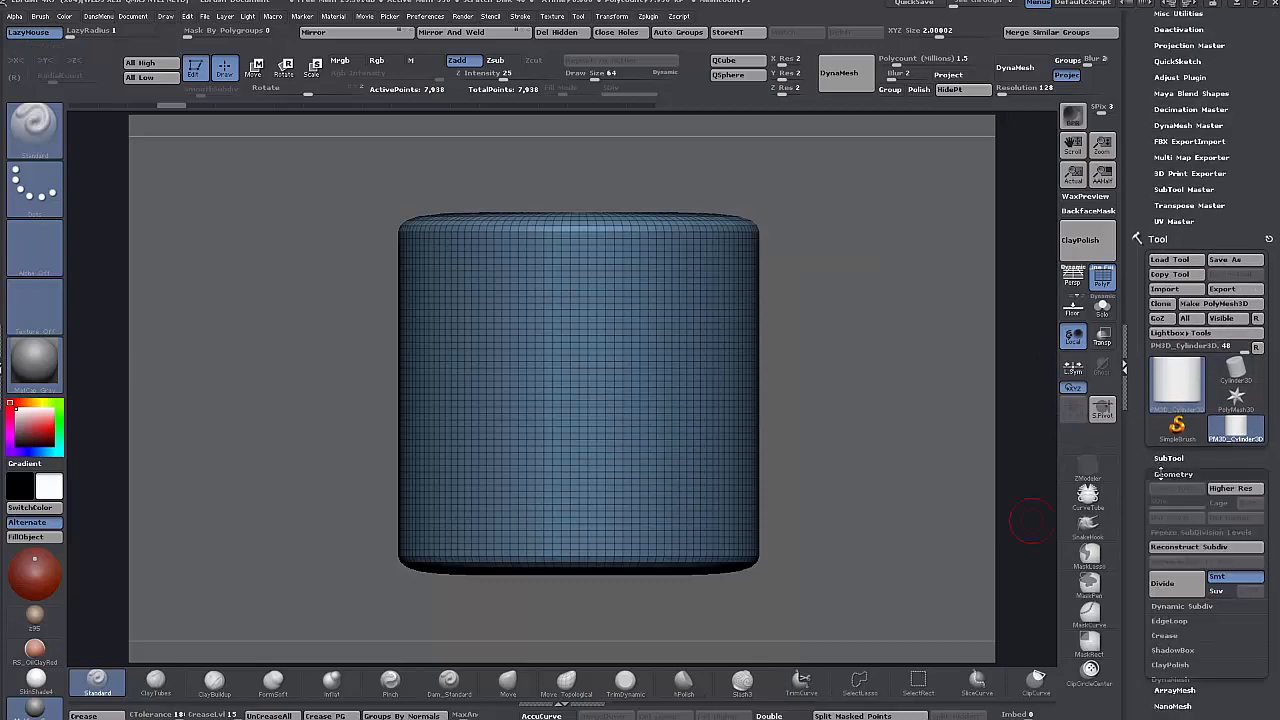
click(1165, 558)
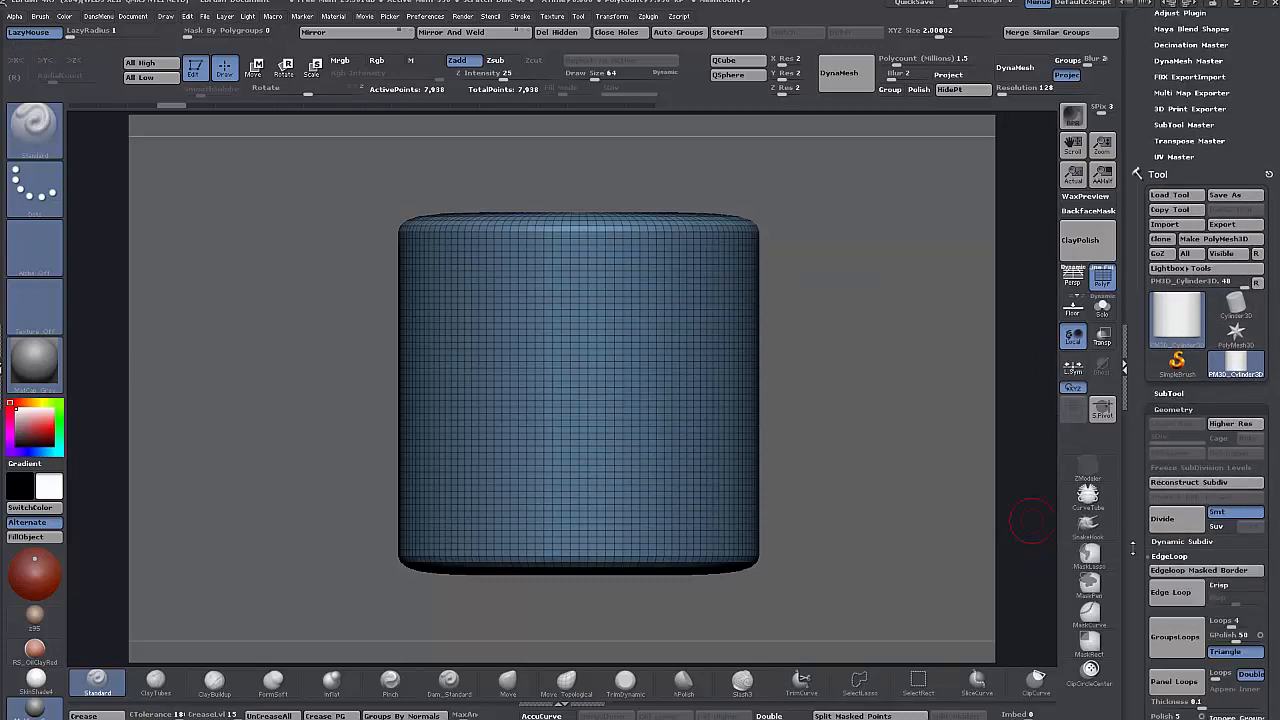
drag(1134, 548, 1128, 441)
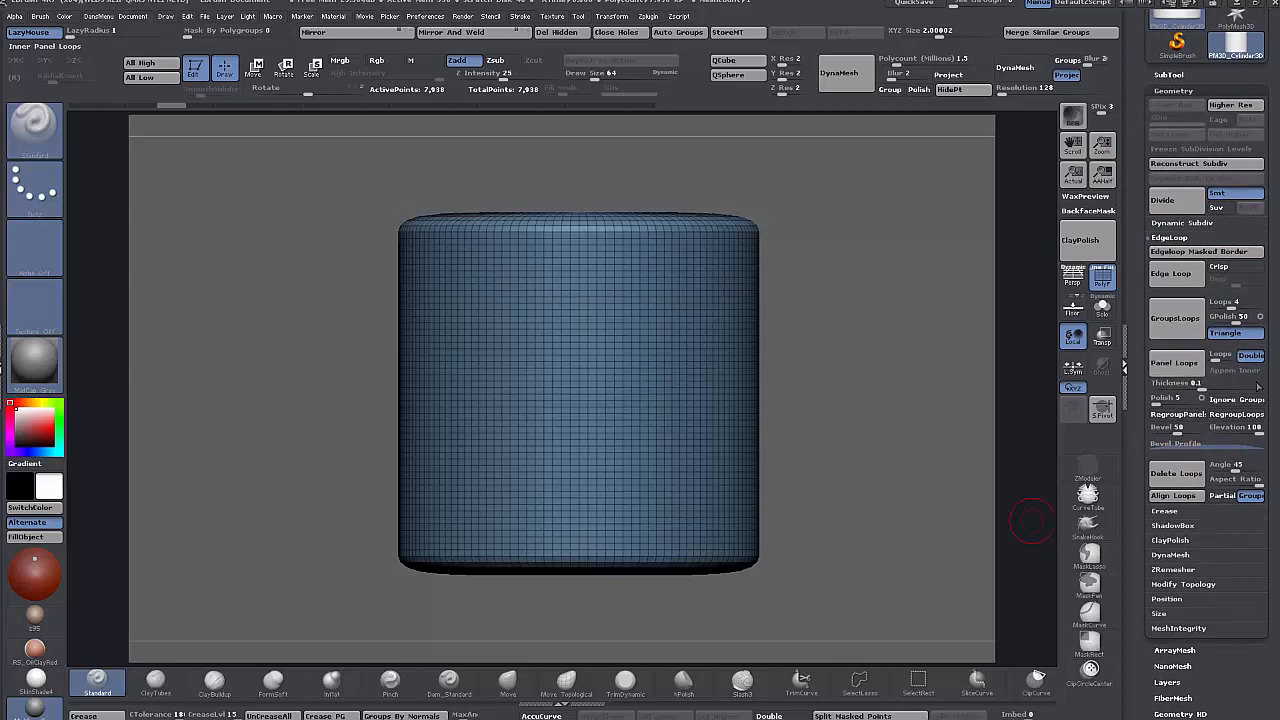
- Paint a tall mask patch on the front of the cylinder and turn it into its own polygroup
key(ctrl+shift+t)
drag(860, 364, 861, 367)
click(825, 321)
mouse_move(528, 302)
ctrl+mouse_down()
mouse_move(640, 298)
mouse_move(615, 495)
mouse_move(528, 400)
mouse_move(565, 322)
mouse_move(552, 445)
mouse_move(568, 340)
mouse_move(548, 415)
mouse_move(586, 375)
mouse_move(592, 448)
mouse_move(551, 405)
ctrl+mouse_up()
key(ctrl+w)
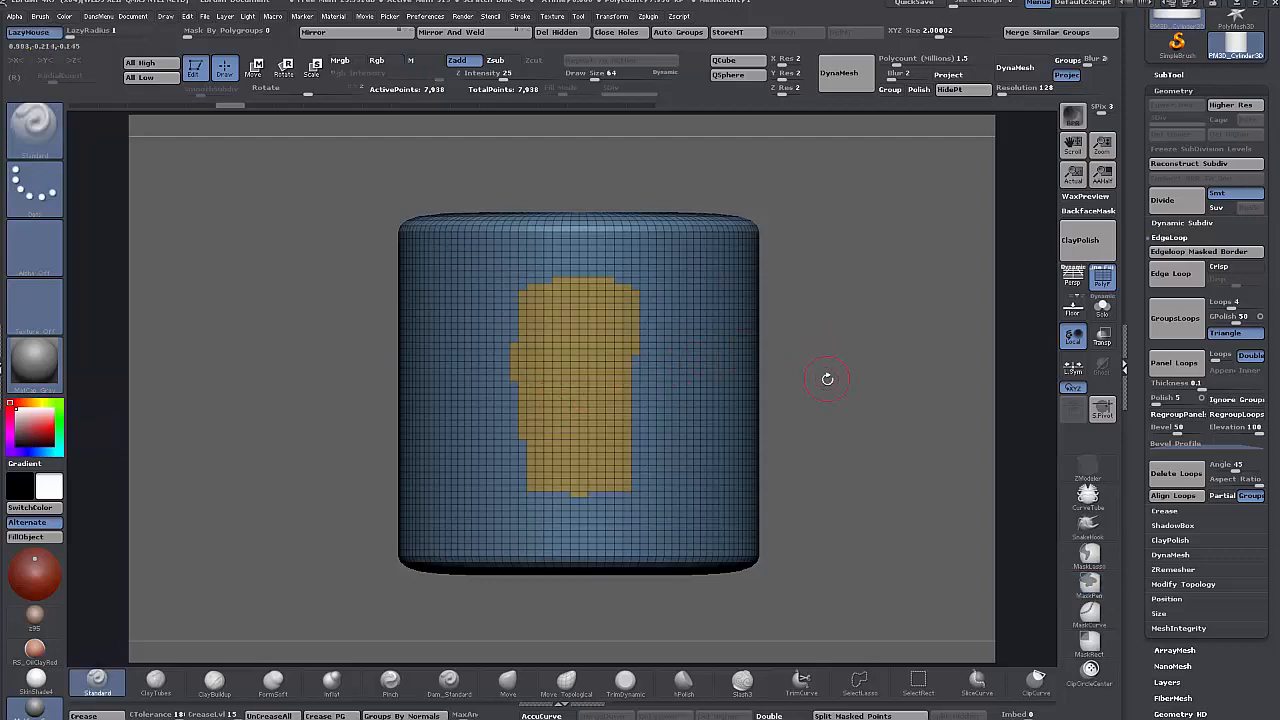
- Insert double-sided Panel Loops around the yellow polygroup with Thickness 0.1, Polish 5, Bevel 50 and Elevation 100
drag(829, 374, 780, 380)
key(ctrl+shift+t)
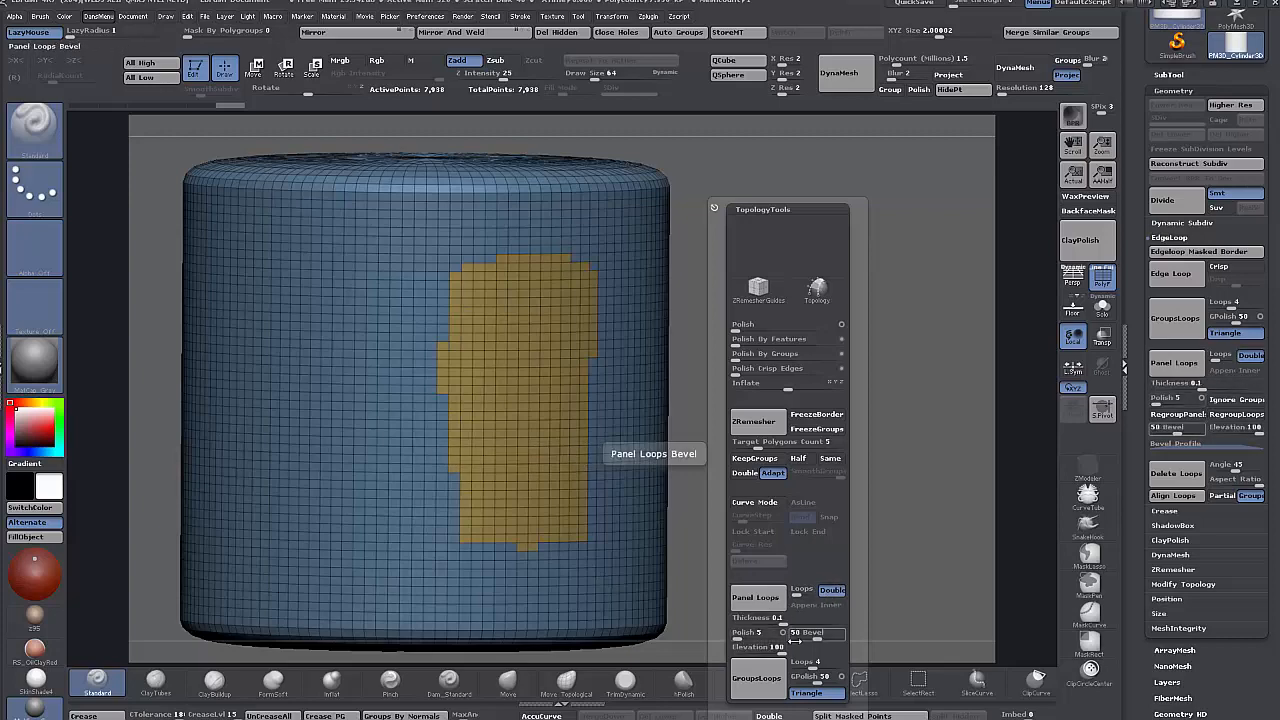
click(766, 603)
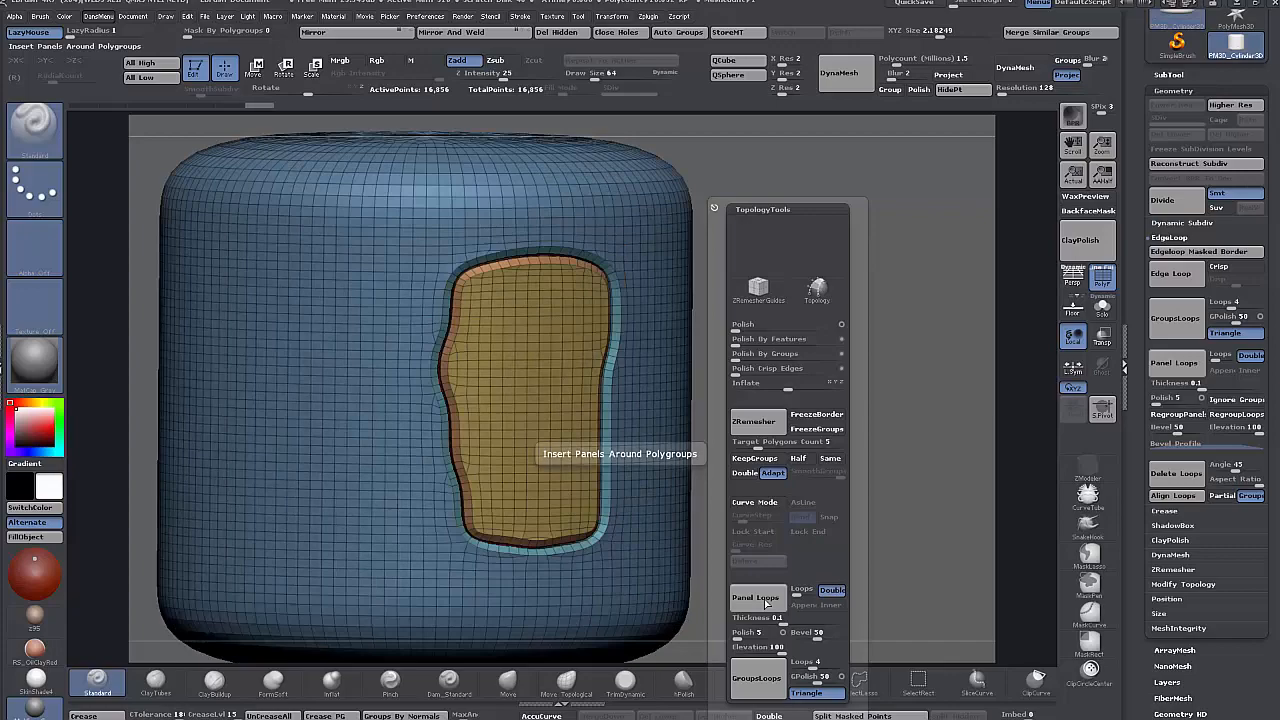
- Undo and redo the Panel Loops operation to compare the cylinder before and after
mouse_move(901, 442)
mouse_down()
mouse_move(838, 440)
mouse_move(895, 453)
mouse_up()
key(ctrl+z)
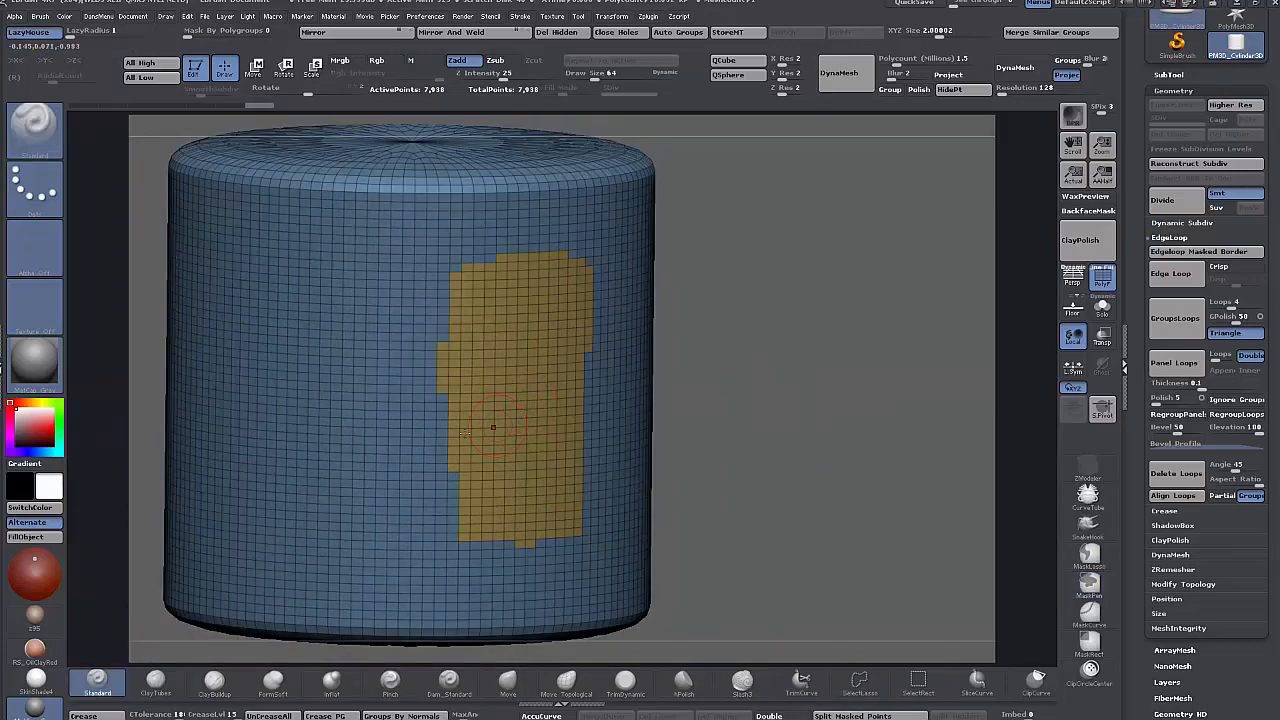
key(ctrl+shift+z)
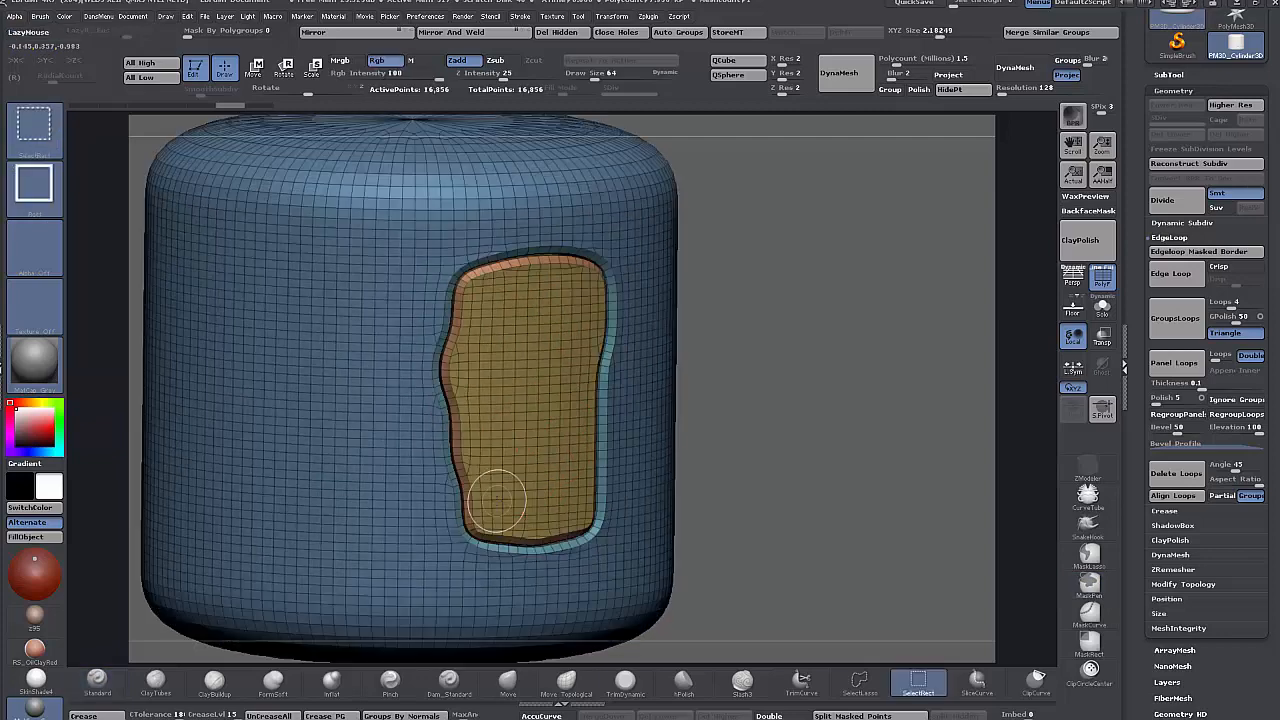
- Review the Panel Loops Double, Loops count and Bevel settings and open the Bevel Profile curve
key(ctrl+shift+t)
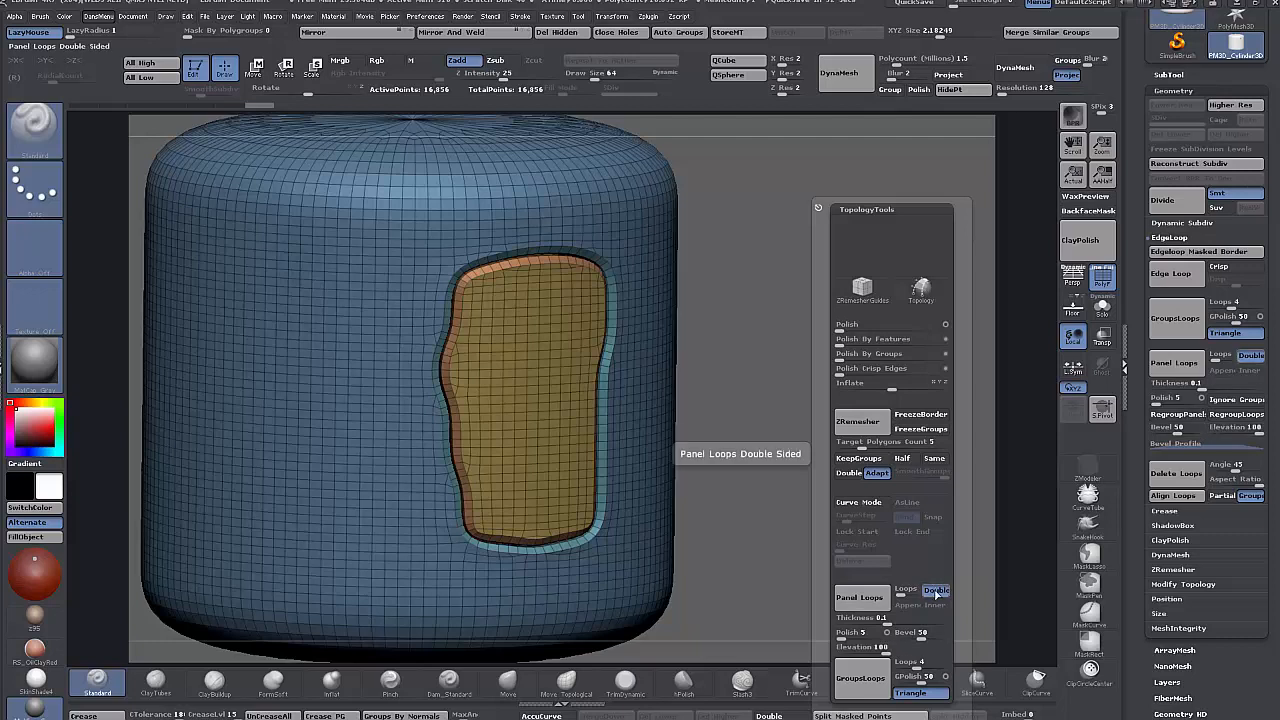
mouse_move(903, 591)
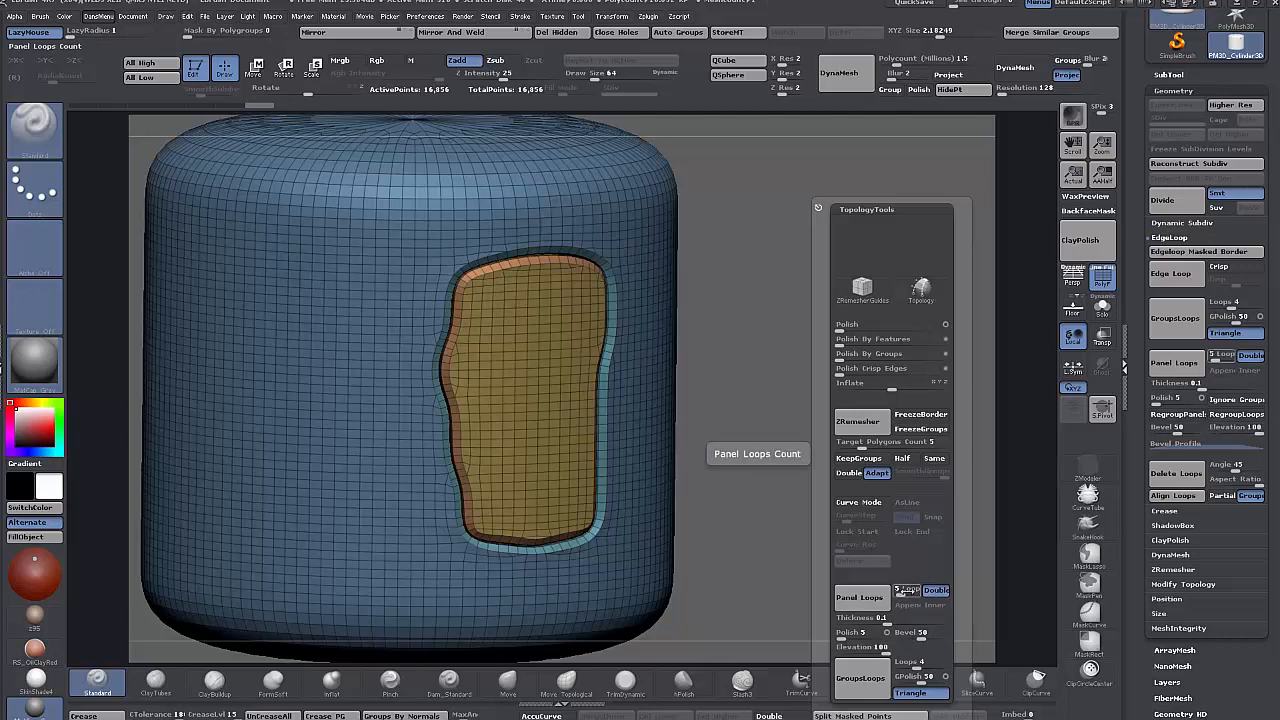
mouse_move(910, 633)
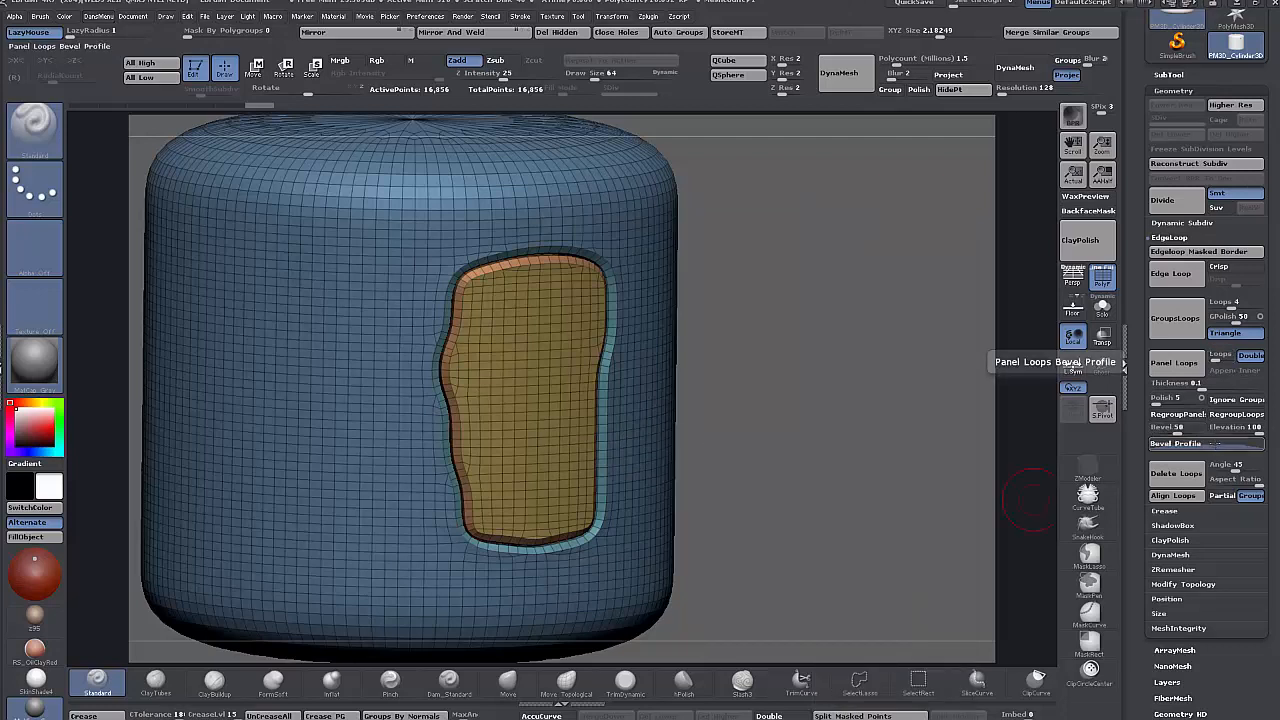
click(1175, 443)
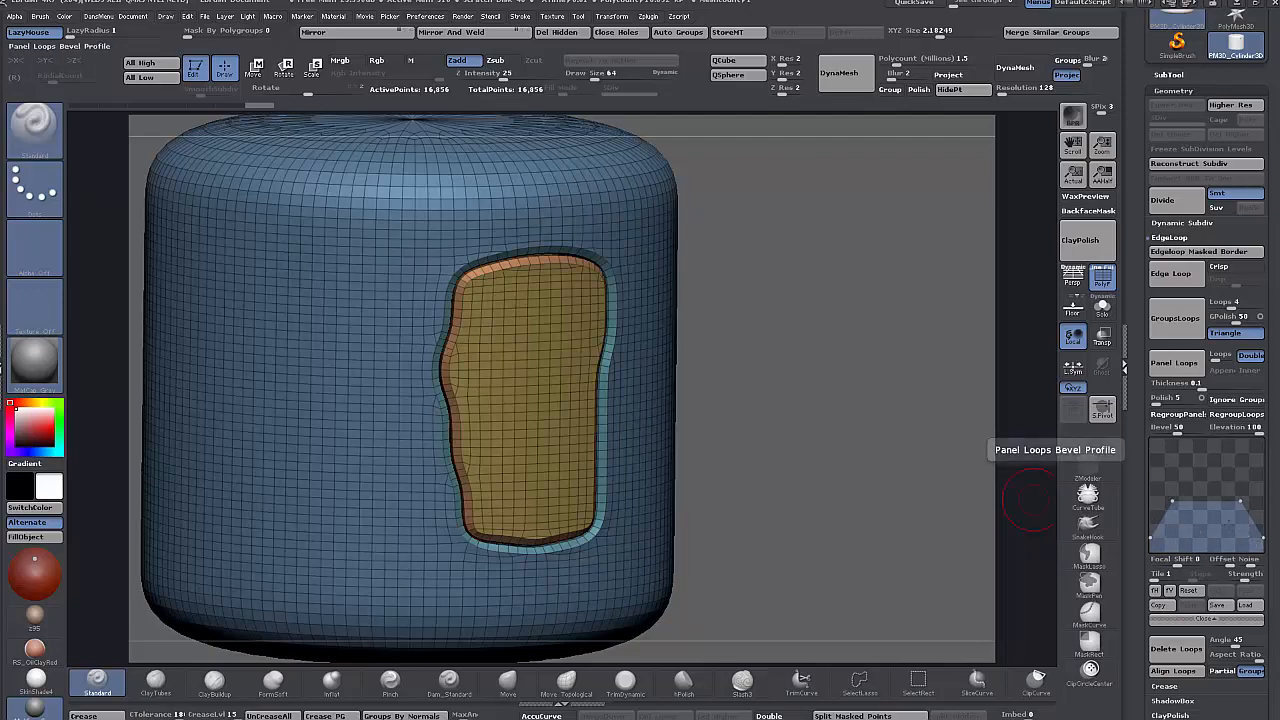
- Isolate the yellow panel polygroup and grow the visible area repeatedly to bring back its surrounding bevel loops
drag(876, 469, 822, 440)
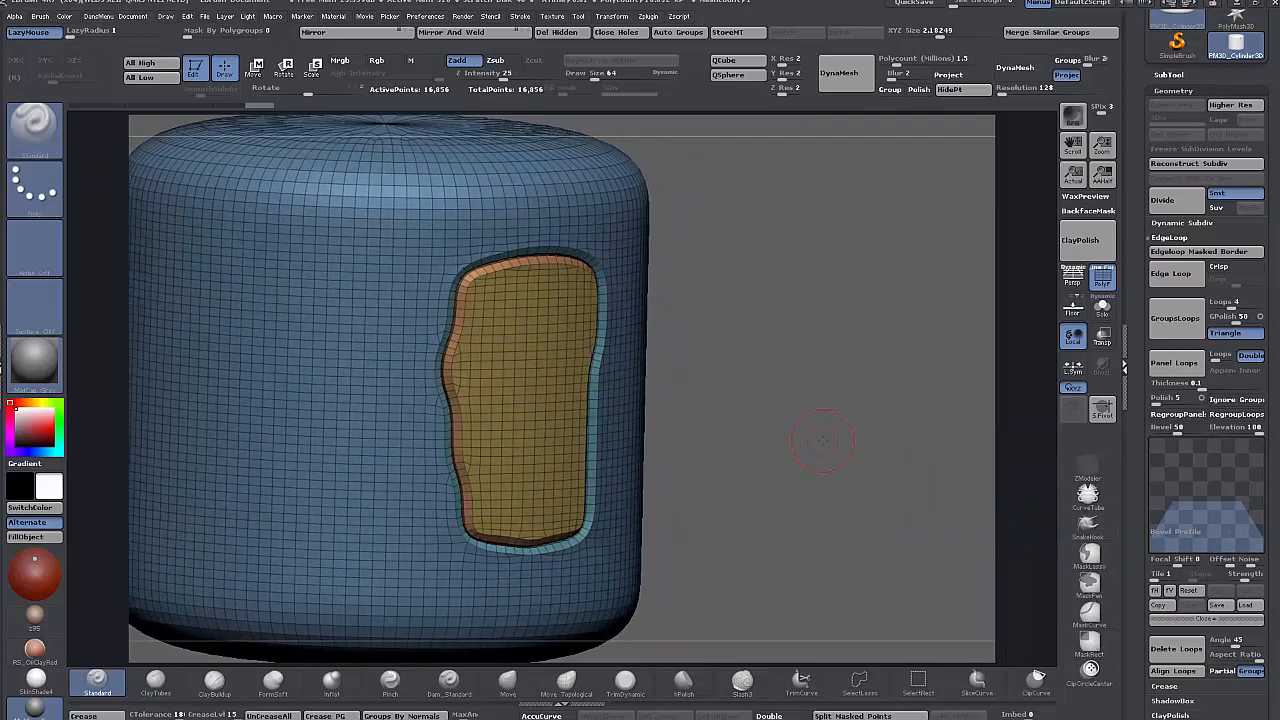
key(ctrl+shift)
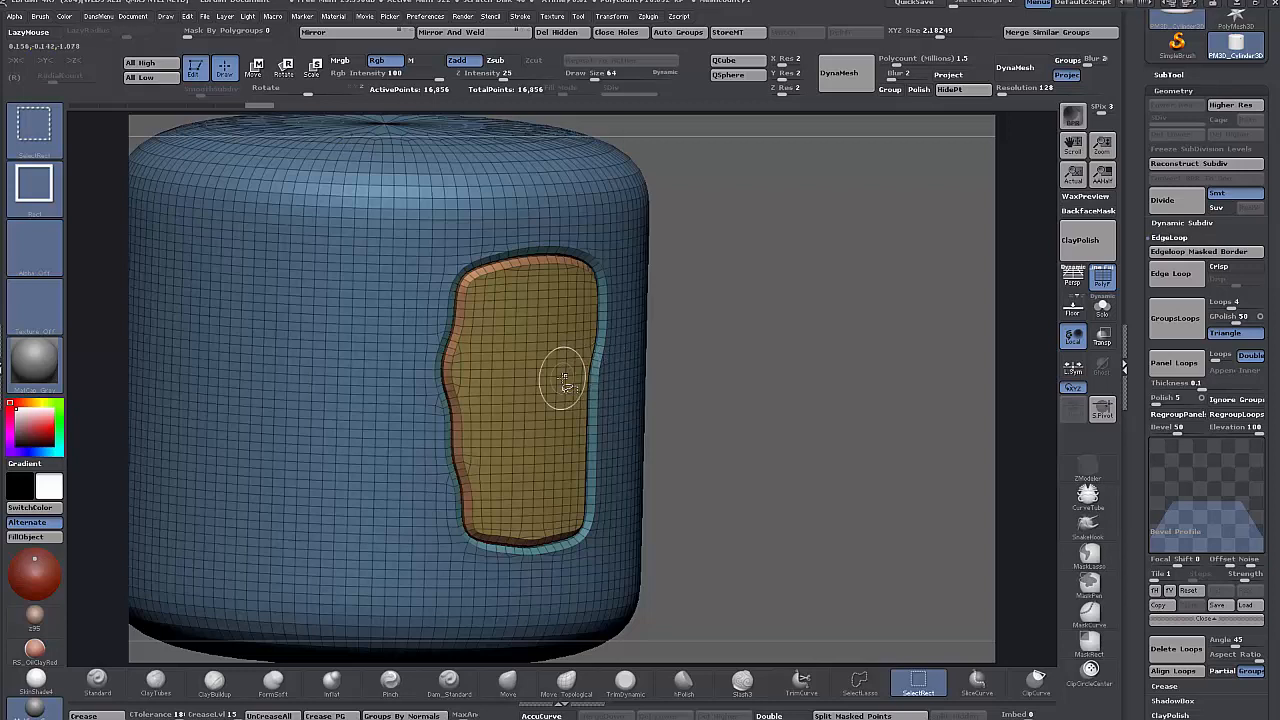
ctrl+shift+click(556, 377)
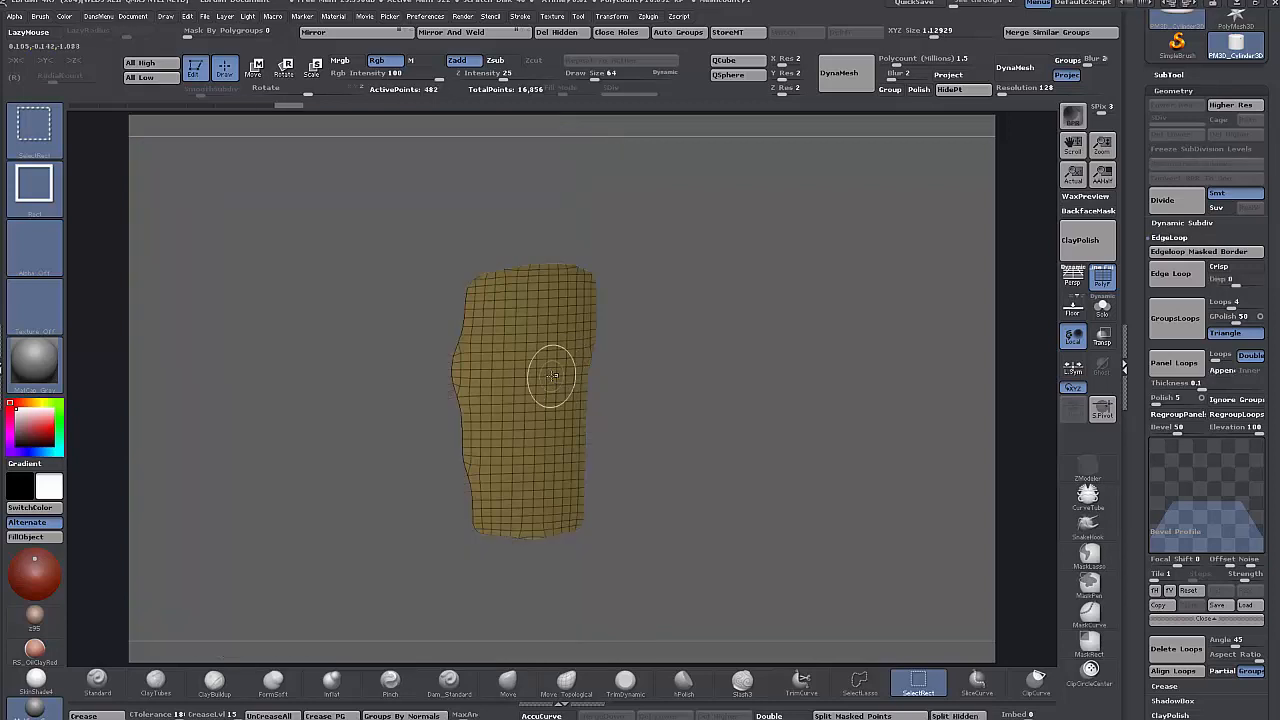
drag(625, 380, 734, 383)
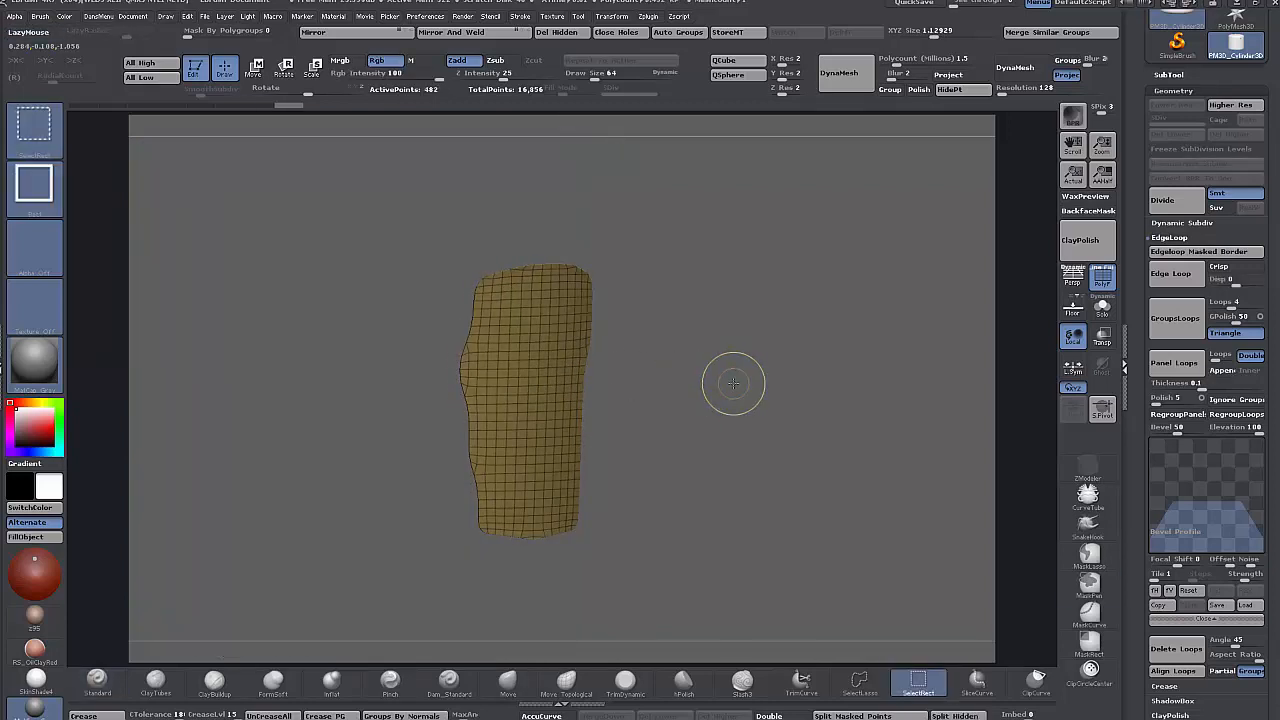
key(ctrl+shift+x)
key(ctrl+shift+x)
key(ctrl+shift+x)
key(ctrl+shift+x)
key(ctrl+shift+x)
key(ctrl+shift+x)
key(ctrl+shift+x)
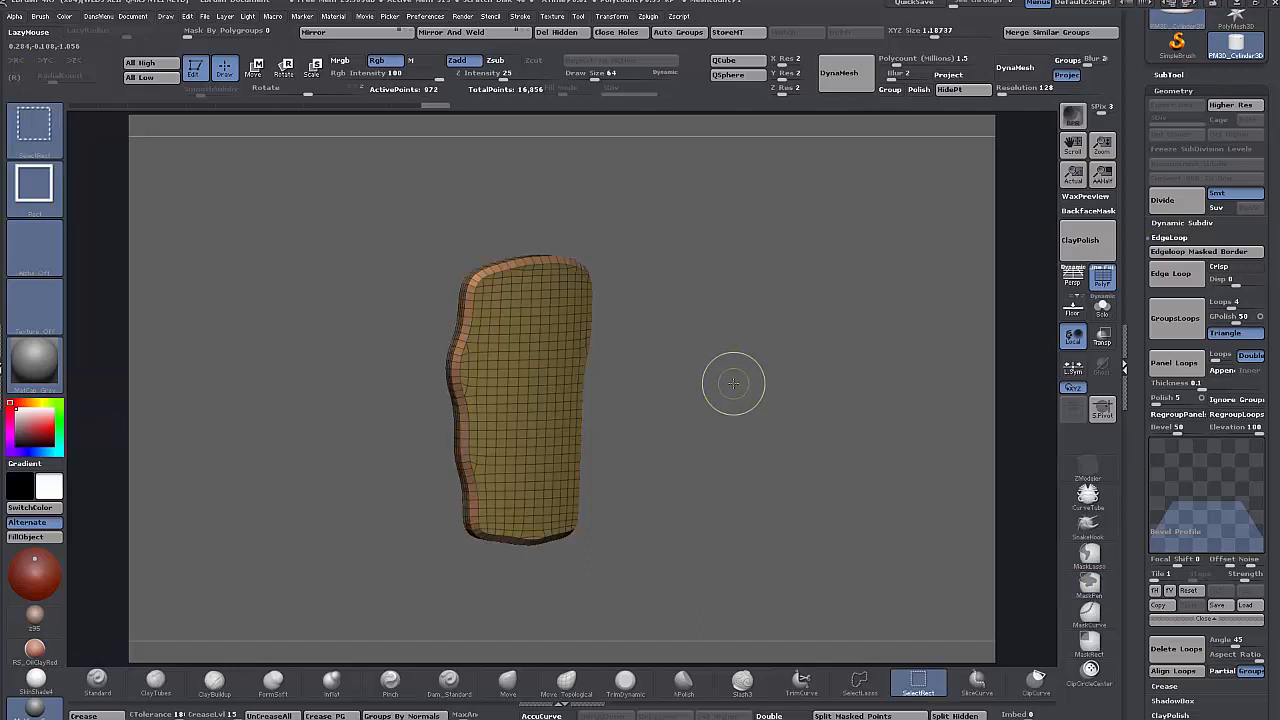
- Examine the isolated panel's back, side and front, and check the Panel Loops Elevation and Thickness settings
key(ctrl+w)
mouse_move(691, 394)
mouse_down()
mouse_move(772, 390)
mouse_move(610, 294)
mouse_up()
drag(749, 346, 875, 414)
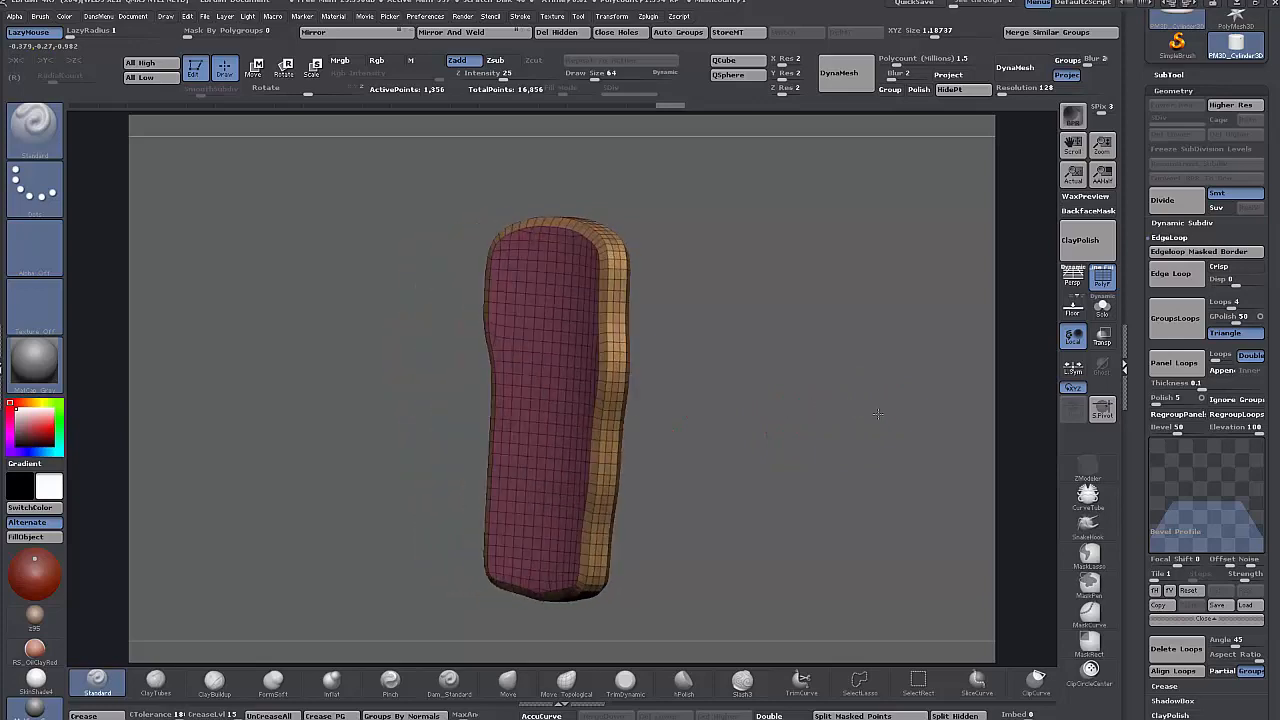
drag(765, 340, 780, 380)
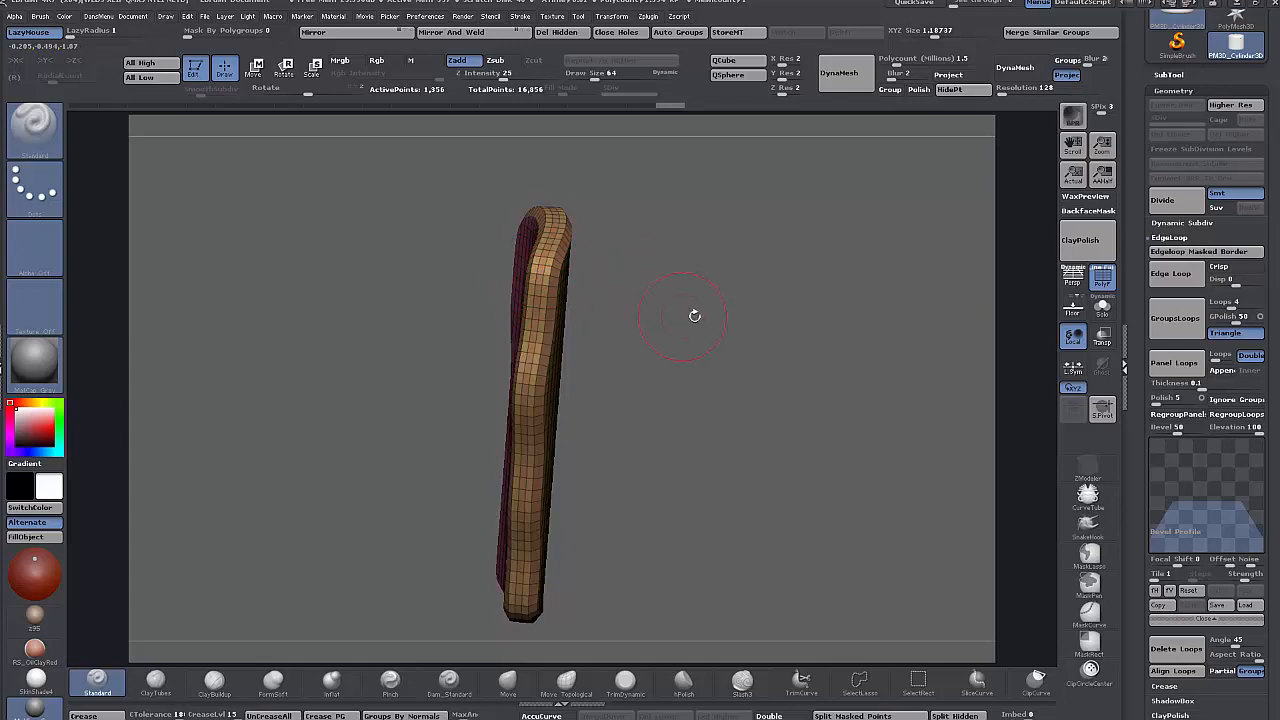
mouse_move(694, 314)
mouse_down()
mouse_move(717, 330)
mouse_move(694, 289)
mouse_move(697, 325)
mouse_move(650, 335)
mouse_move(703, 329)
mouse_move(656, 335)
mouse_move(690, 332)
mouse_move(686, 357)
mouse_move(724, 318)
mouse_move(712, 360)
mouse_up()
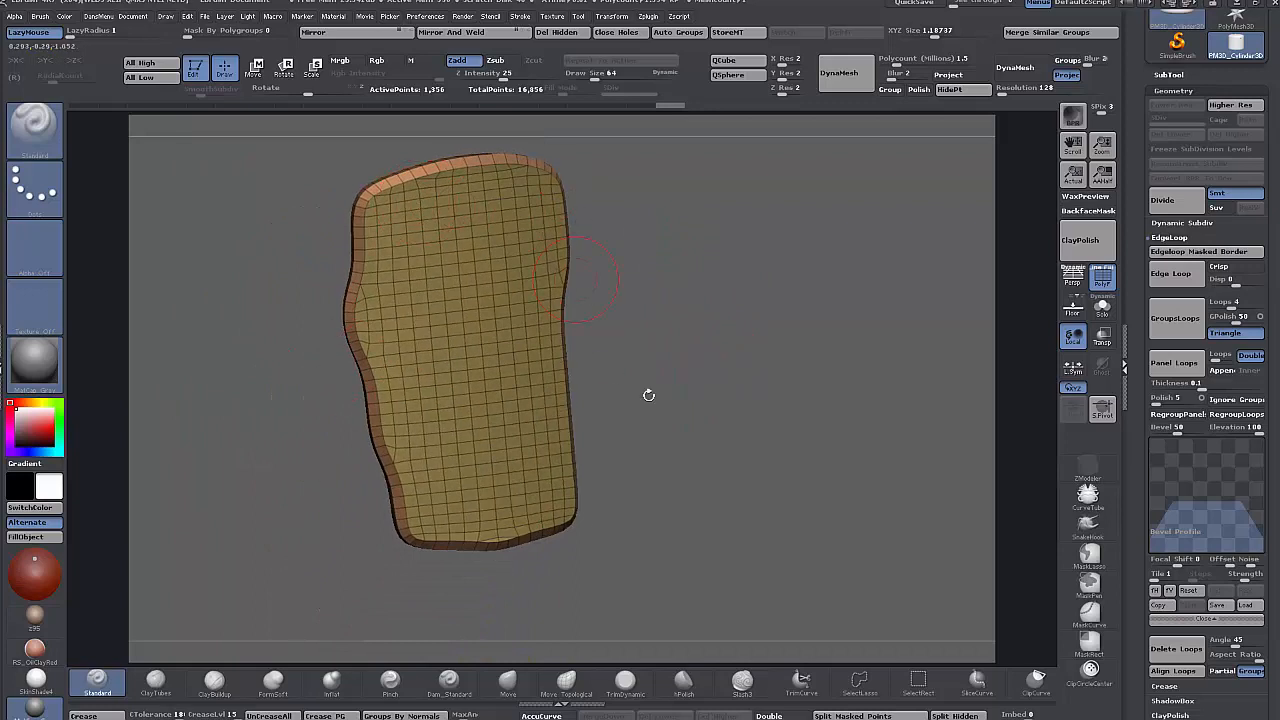
key(ctrl)
key(ctrl+shift+t)
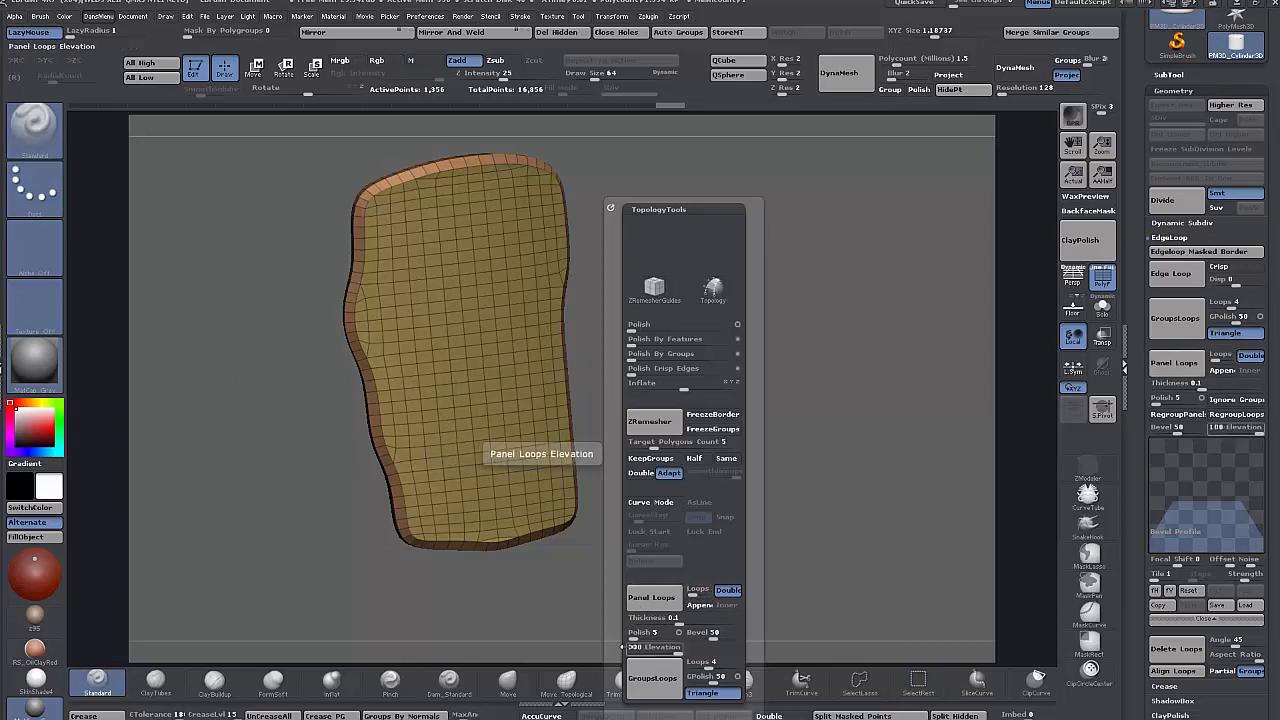
click(650, 616)
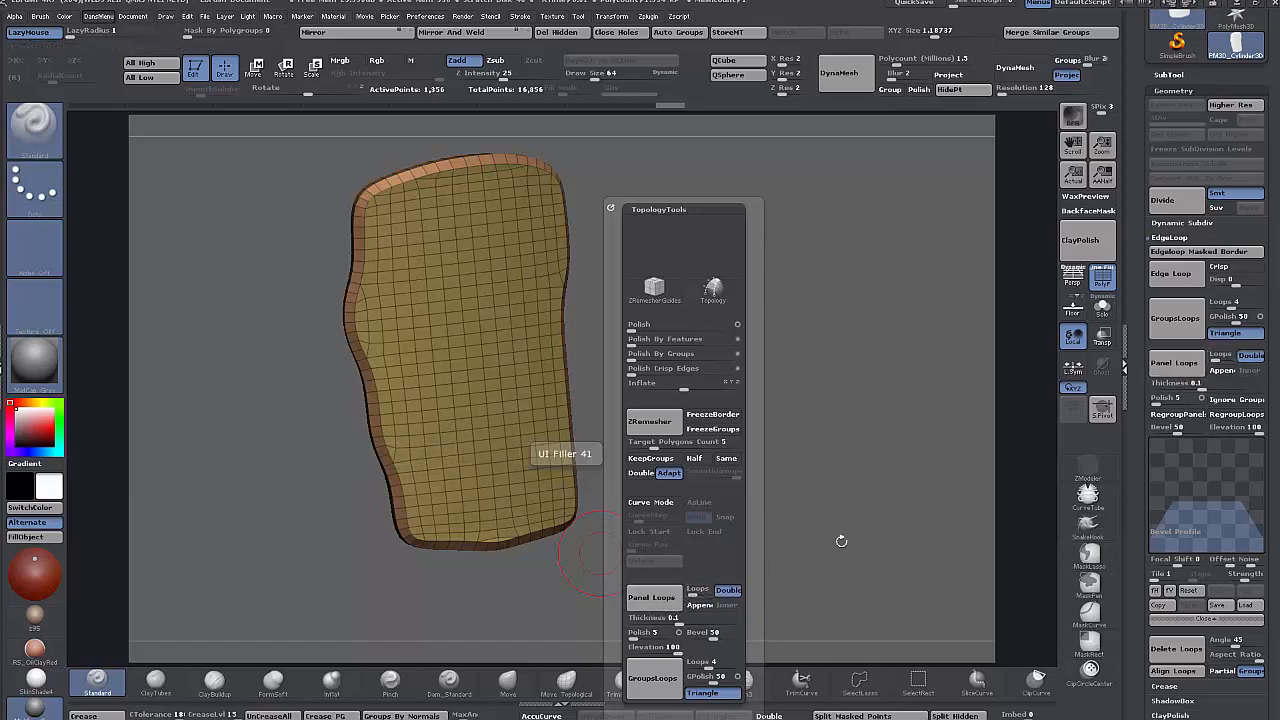
- Show the whole cylinder again and undo the Panel Loops on the yellow polygroup
key(ctrl)
drag(748, 520, 743, 520)
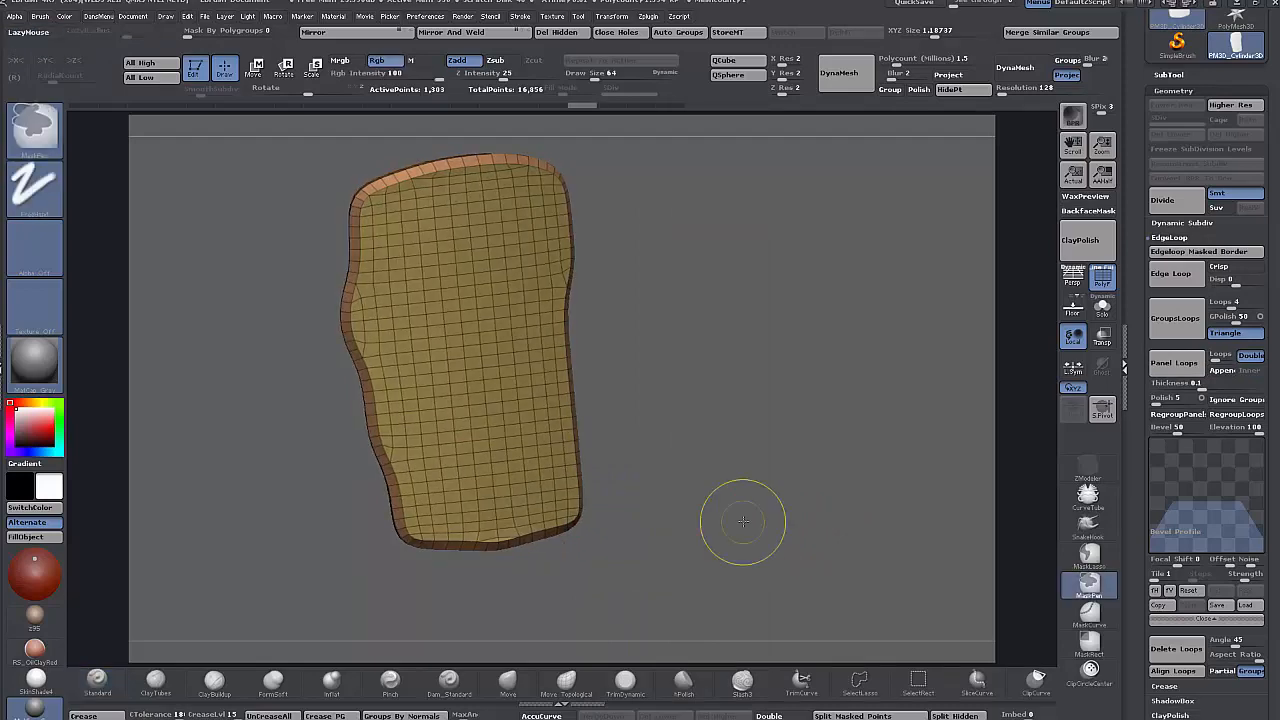
ctrl+shift+click(743, 521)
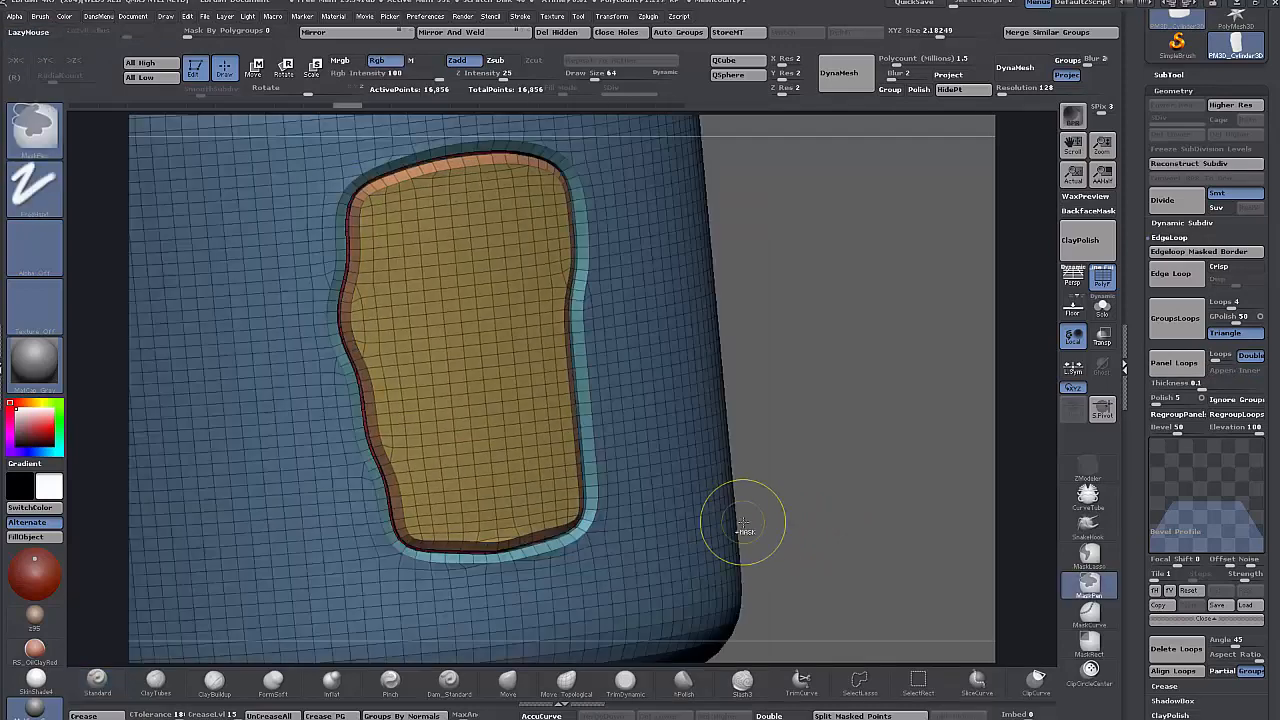
key(ctrl+z)
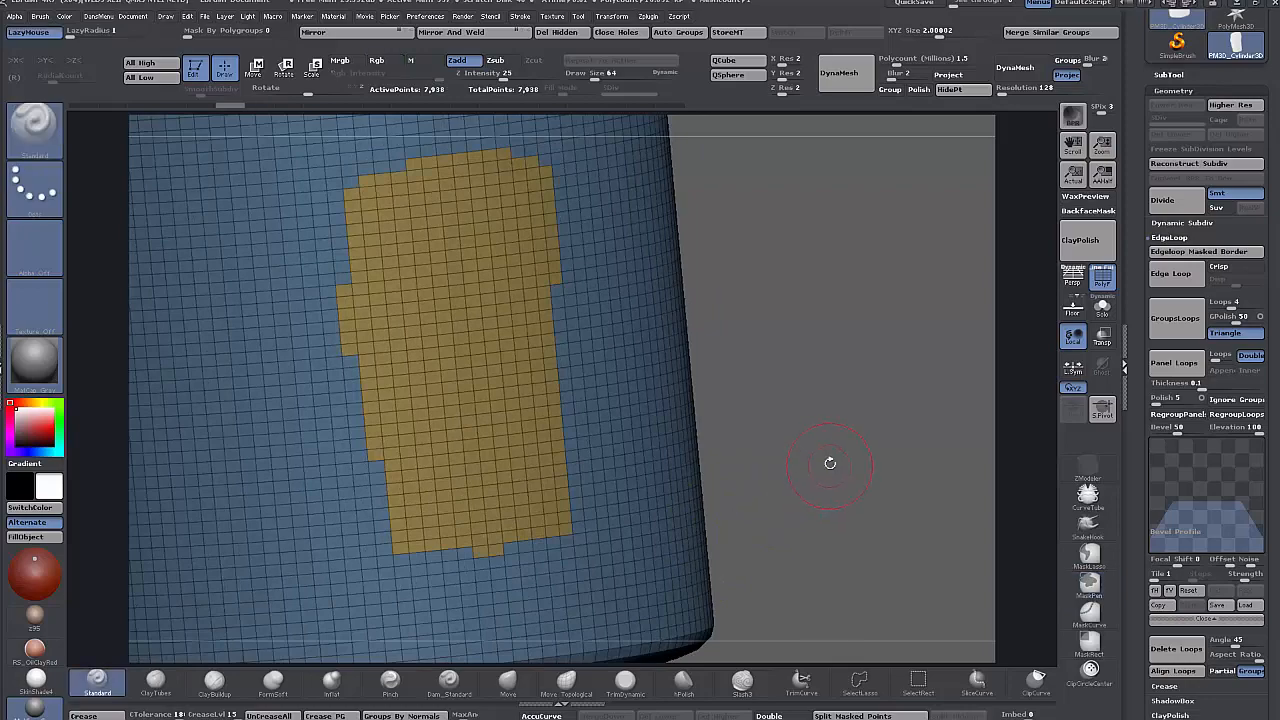
- Turn off Double, set Loops to 1, Polish to 0 and Bevel to 0, and run Panel Loops on the yellow polygroup
mouse_move(829, 457)
mouse_down()
mouse_move(790, 418)
mouse_move(822, 427)
mouse_up()
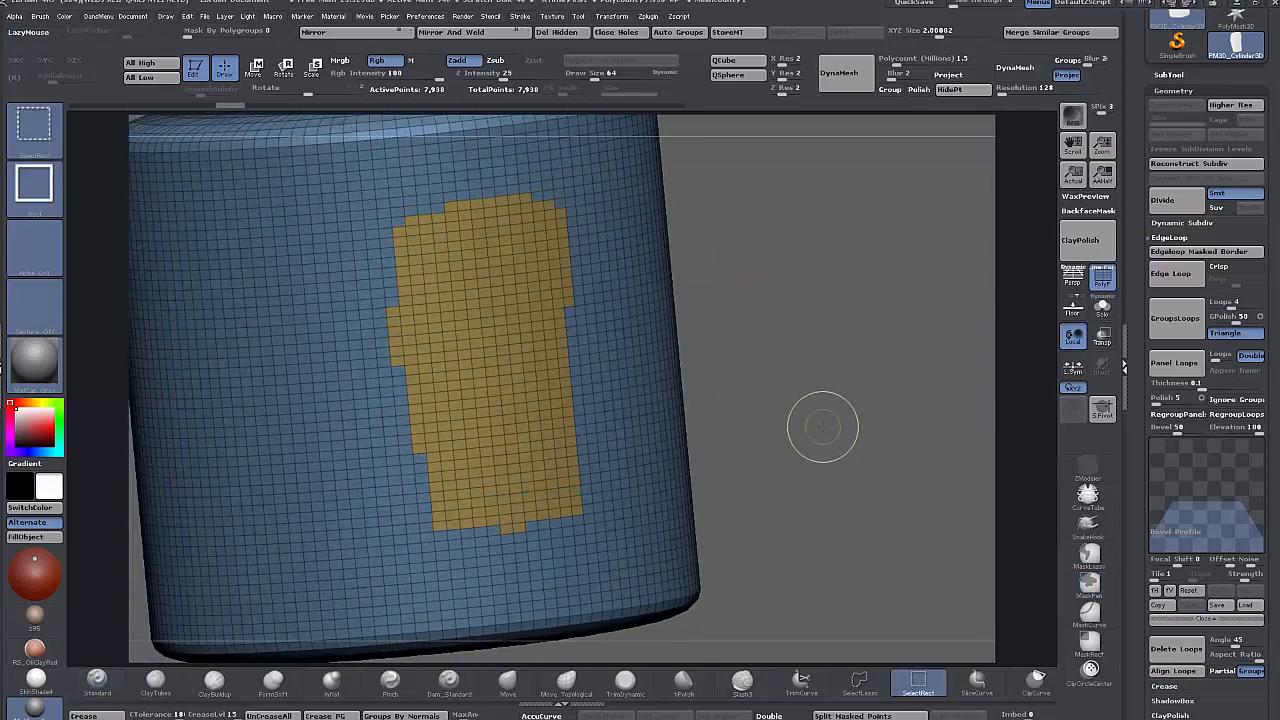
key(ctrl+shift+t)
click(870, 591)
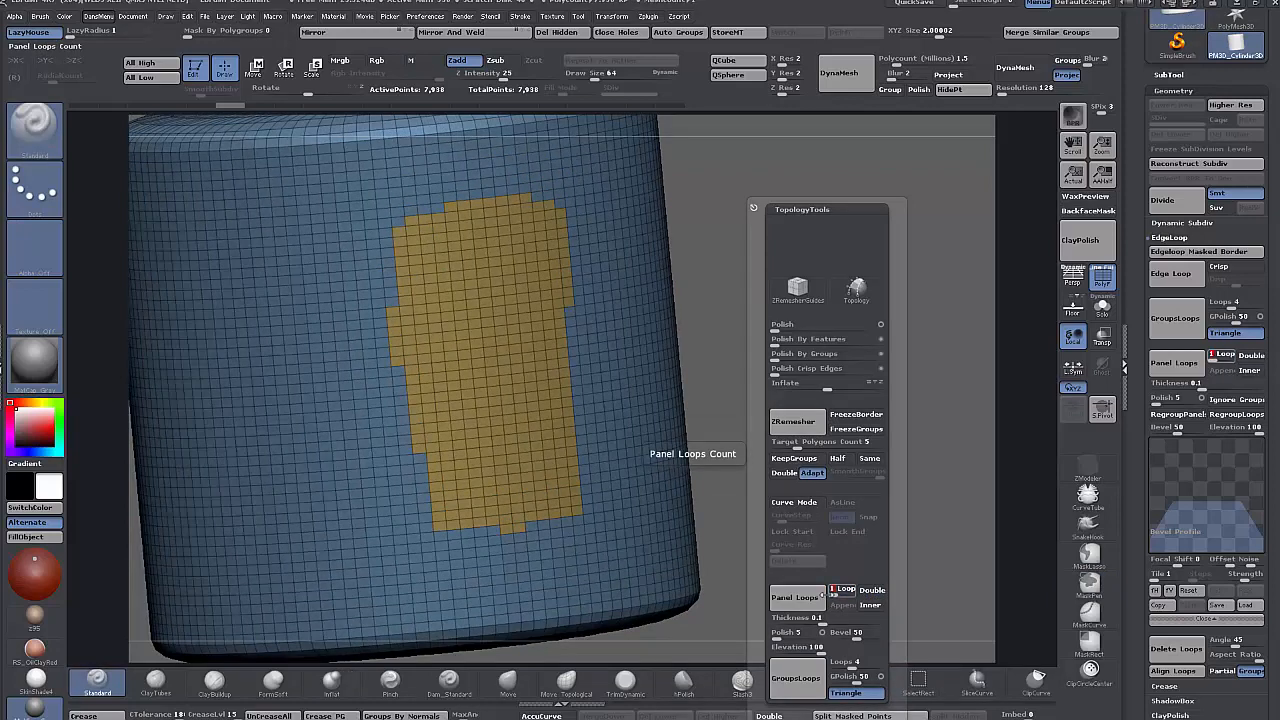
drag(805, 632, 768, 637)
drag(855, 635, 826, 643)
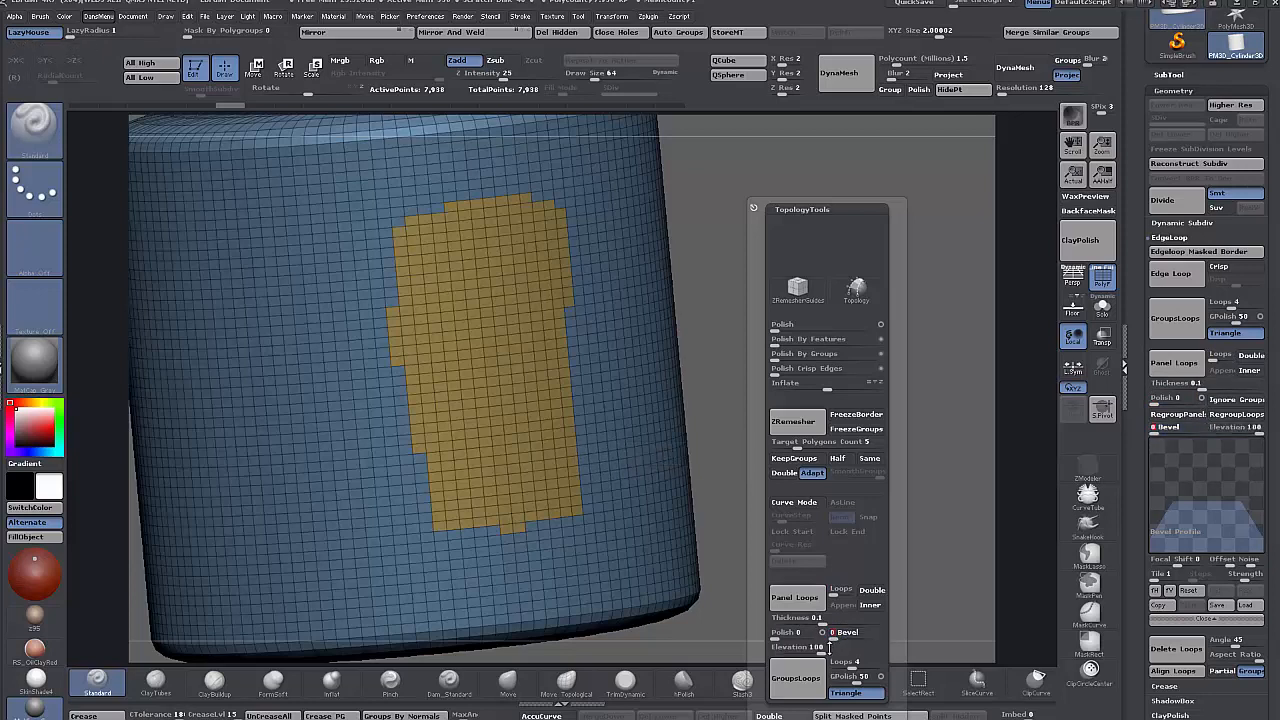
click(797, 598)
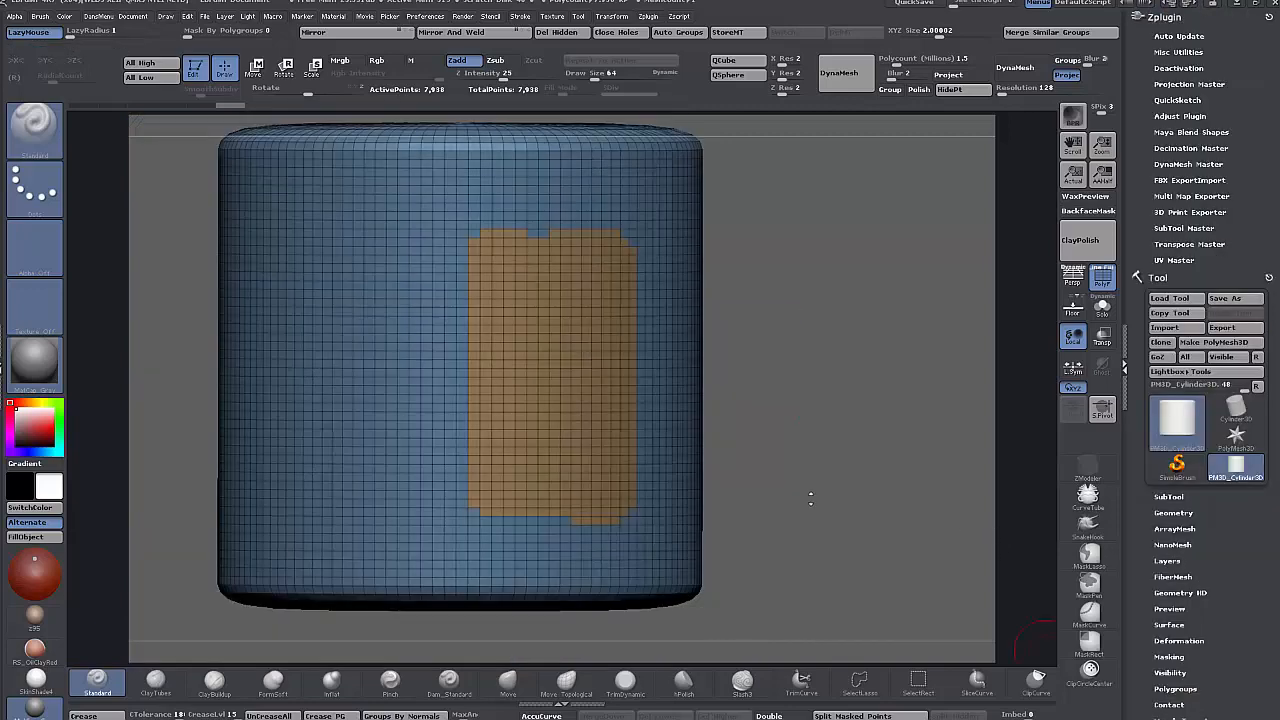
- Insert a single-sided panel loop around the orange polygroup with Thickness 0.1, Polish 0, Bevel 0 and Elevation 100
drag(806, 490, 800, 486)
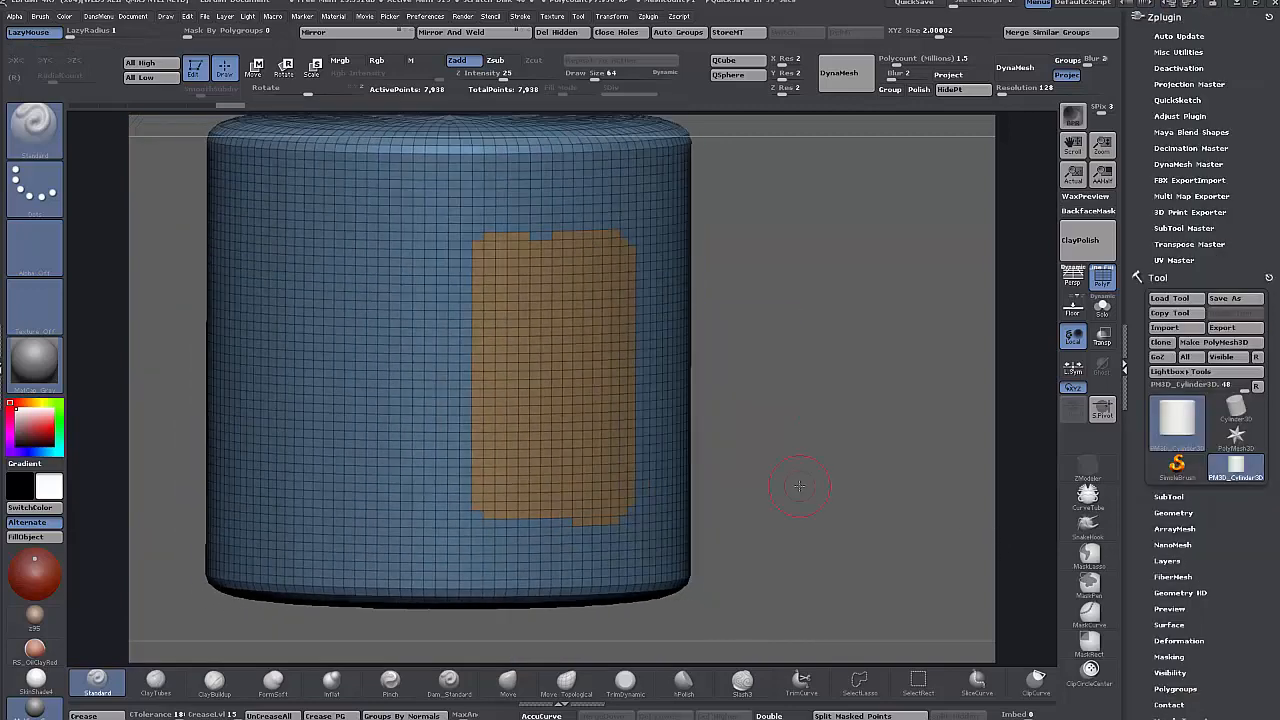
key(ctrl+shift+t)
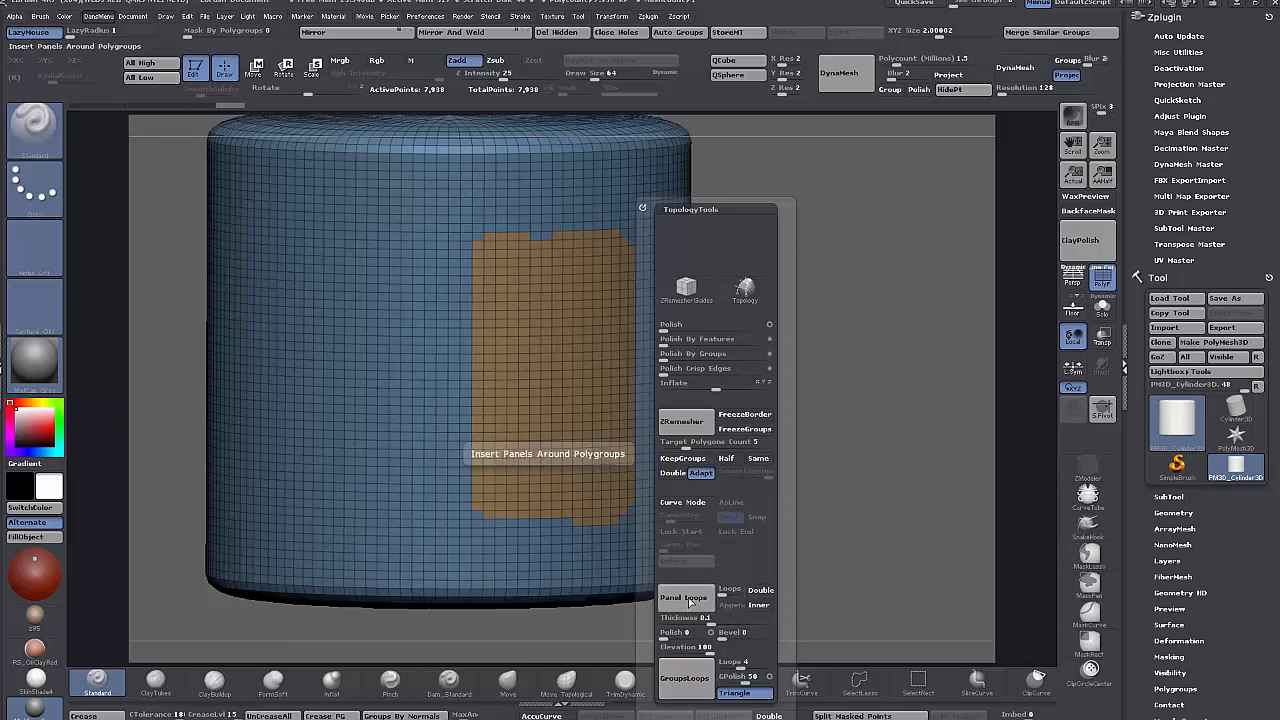
click(691, 599)
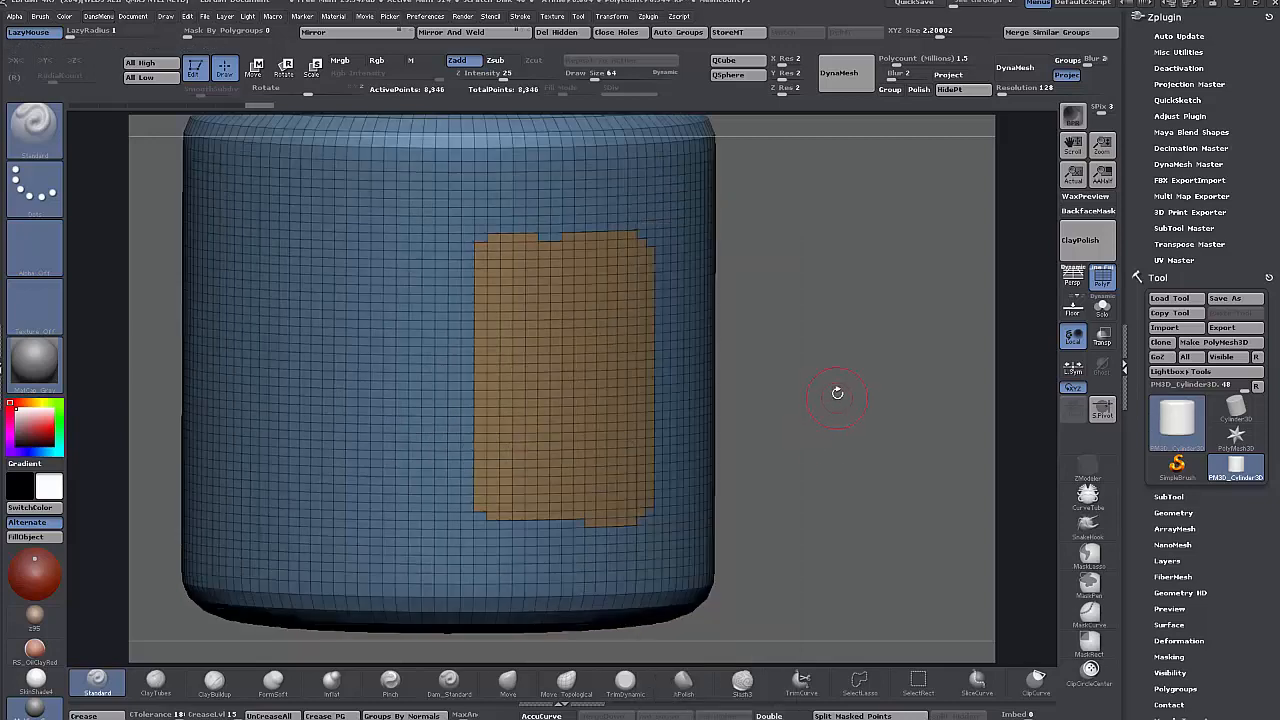
drag(837, 391, 794, 393)
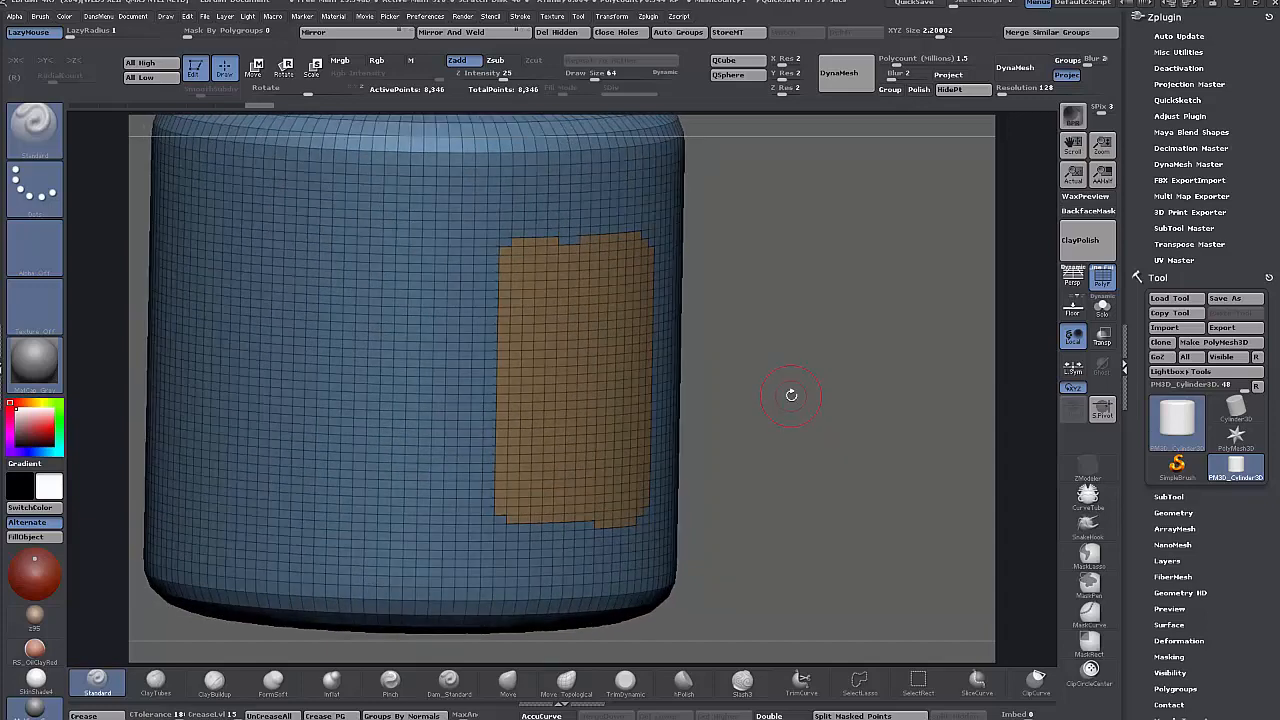
drag(791, 395, 775, 374)
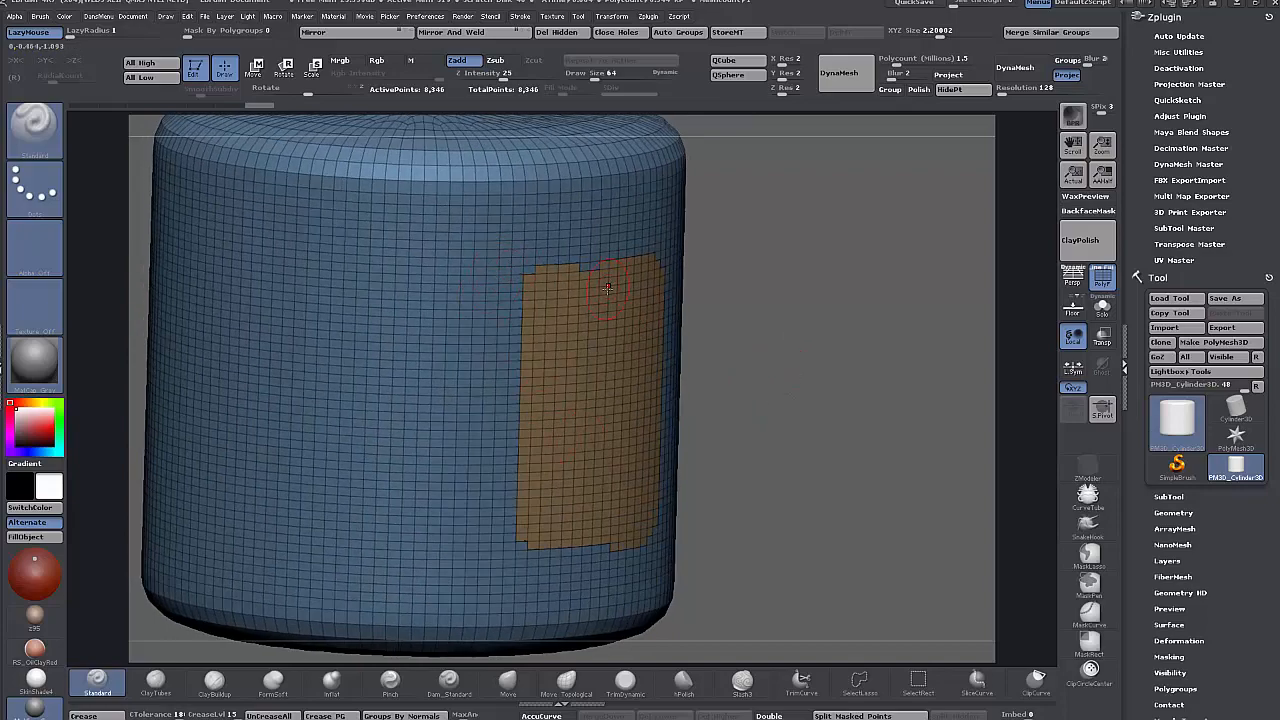
alt+drag(720, 280, 460, 313)
drag(786, 420, 793, 393)
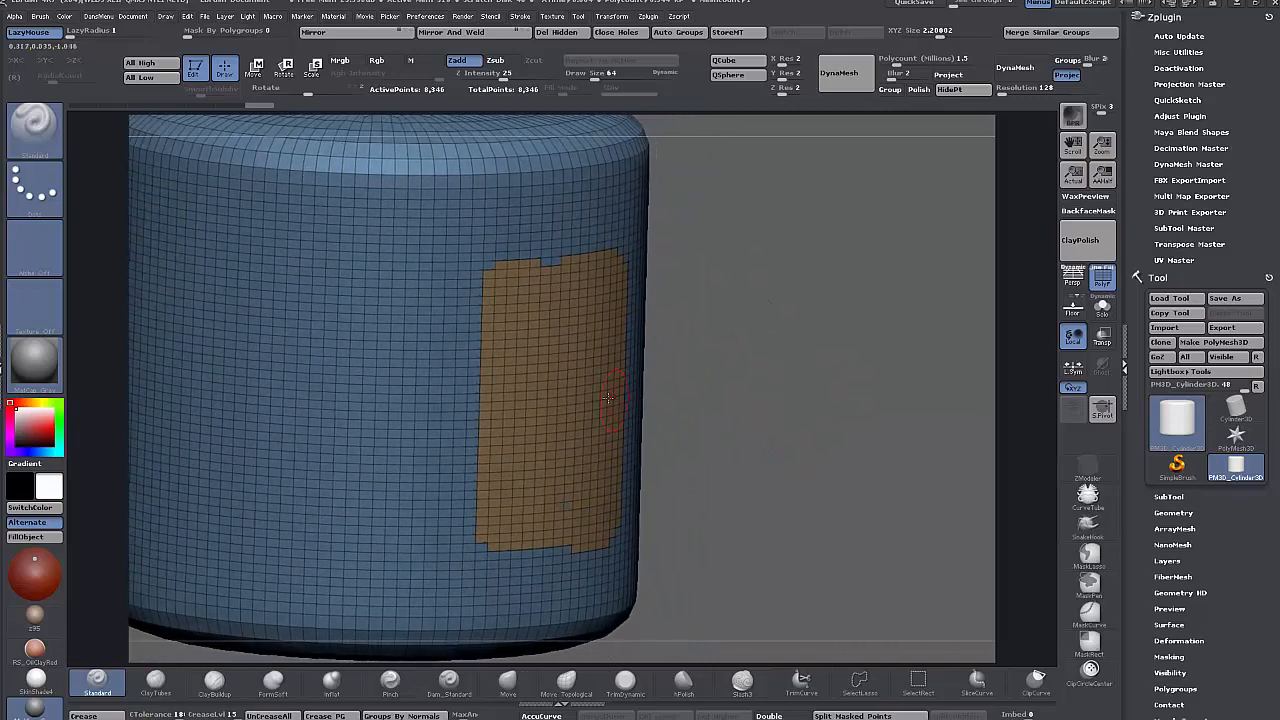
- Isolate the orange polygroup, grow the visible area out into the surrounding blue polygons and shrink it back toward the panel
ctrl+shift+click(566, 378)
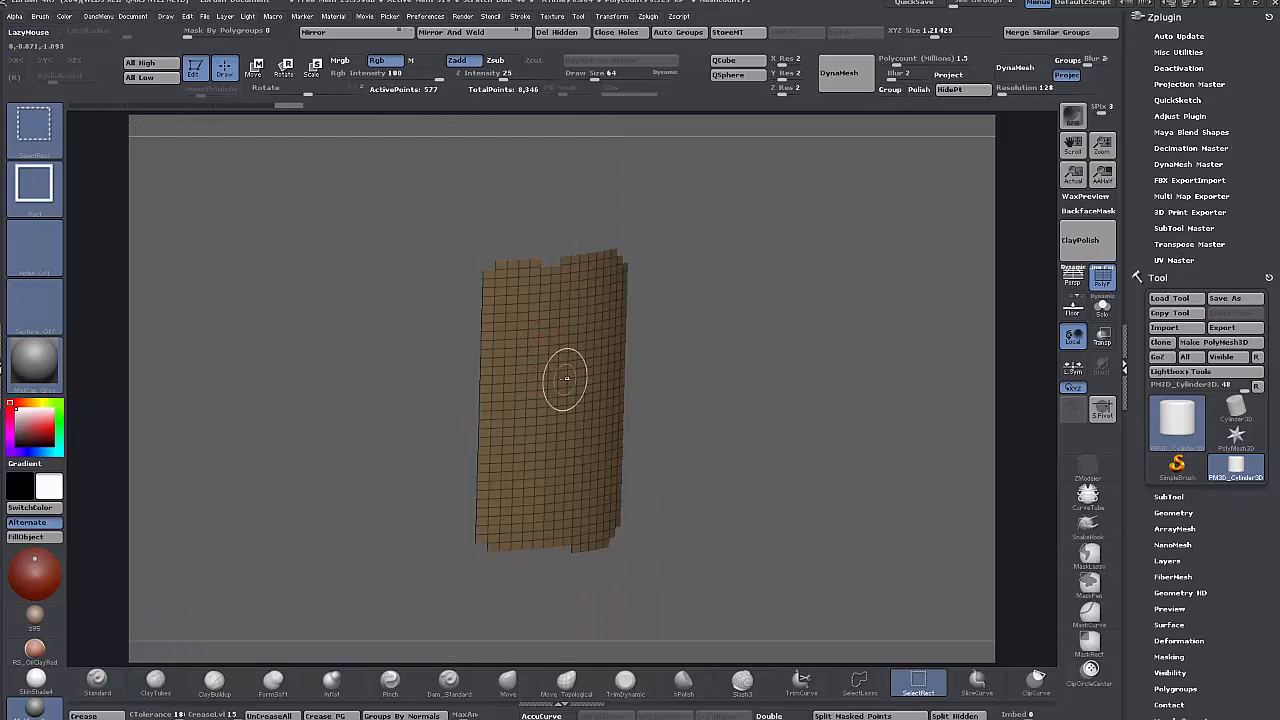
key(ctrl+shift+x)
key(ctrl+shift+x)
key(ctrl+shift+x)
key(ctrl+shift+x)
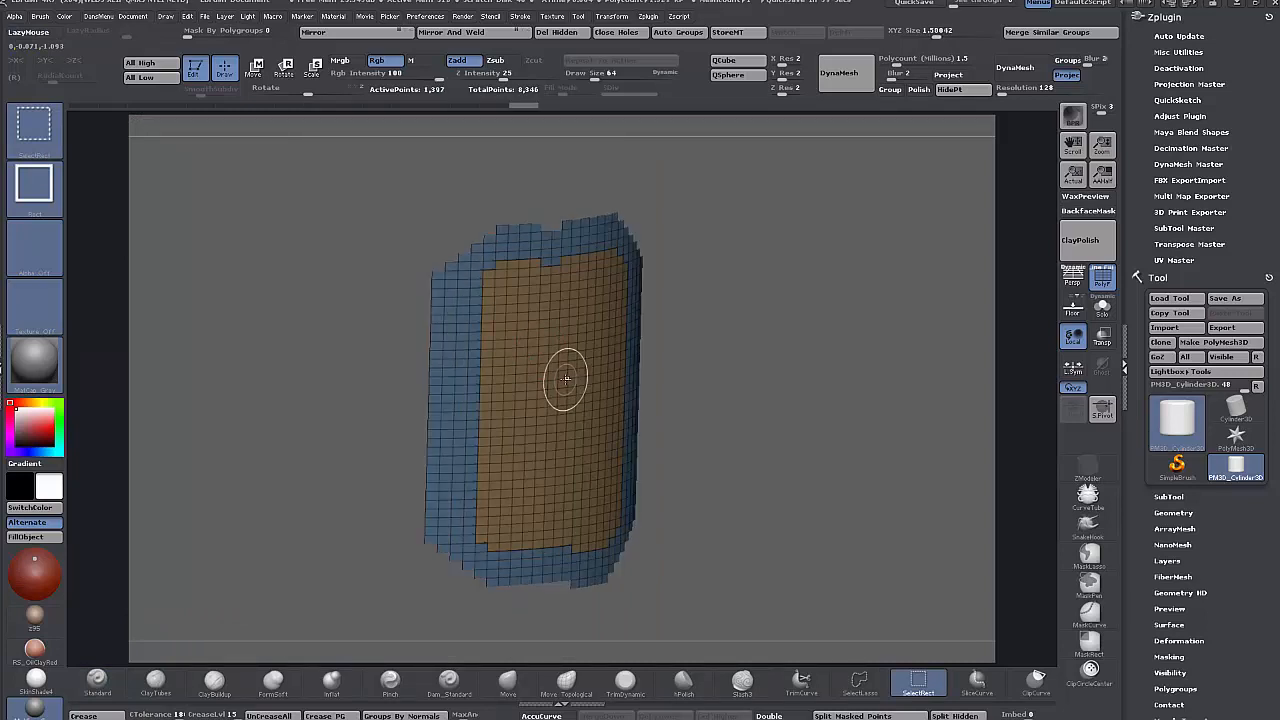
key(ctrl+shift+s)
key(ctrl+shift+s)
key(ctrl+shift+s)
key(ctrl+shift+s)
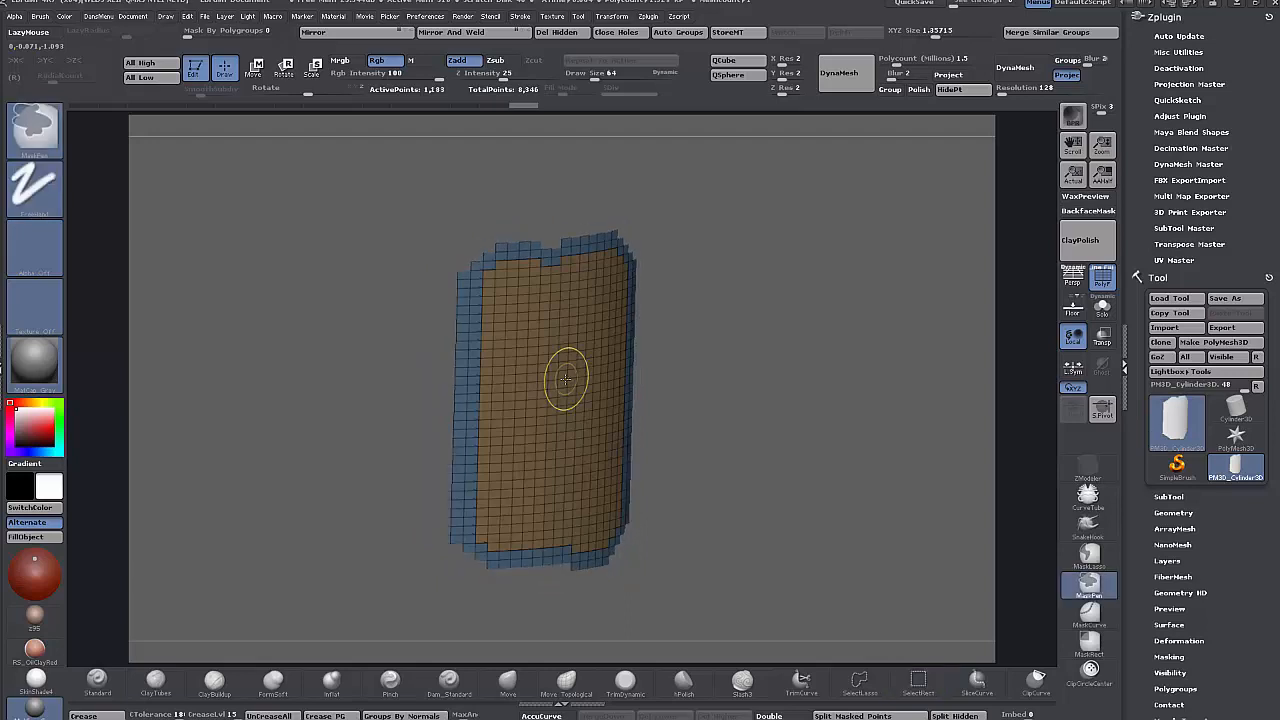
- Examine the isolated panel's green side loop from several angles and reveal one adjoining row of blue polygons
drag(713, 346, 825, 328)
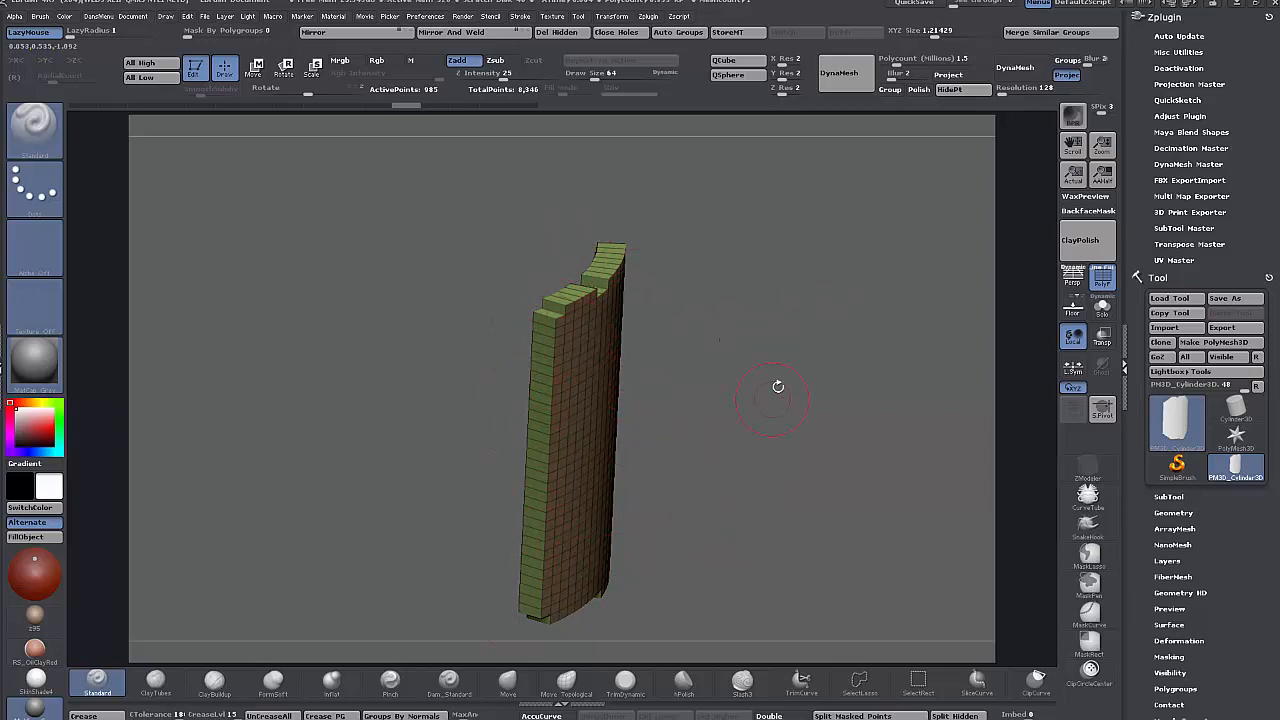
mouse_move(777, 380)
mouse_down()
mouse_move(830, 388)
mouse_move(812, 384)
mouse_up()
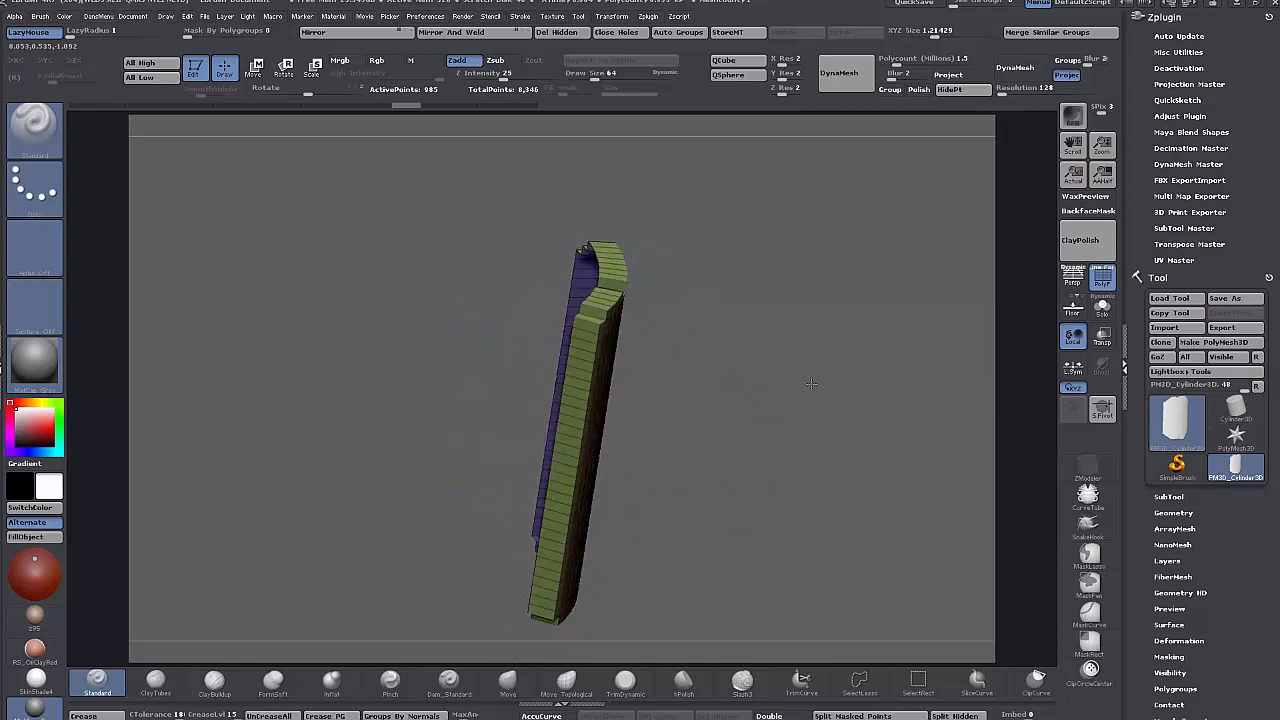
key(ctrl+shift)
ctrl+shift+click(811, 384)
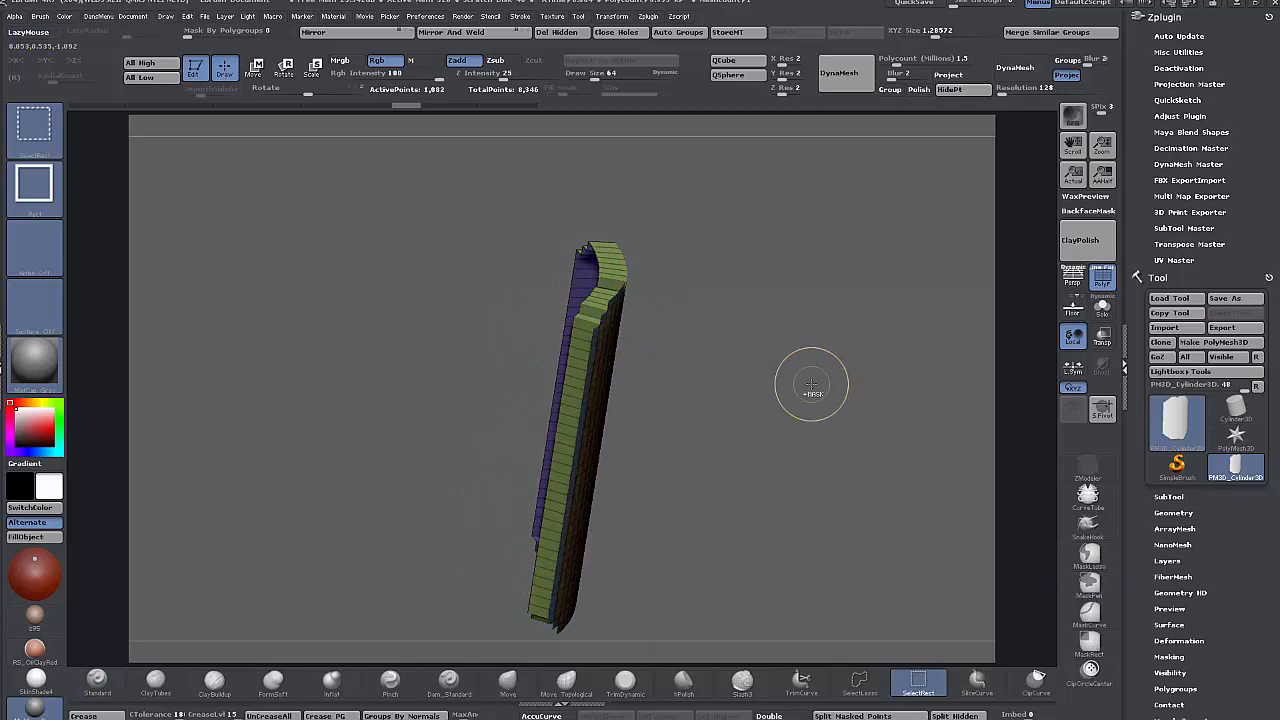
mouse_move(812, 384)
mouse_down()
mouse_move(800, 404)
mouse_move(646, 323)
mouse_up()
drag(818, 387, 763, 374)
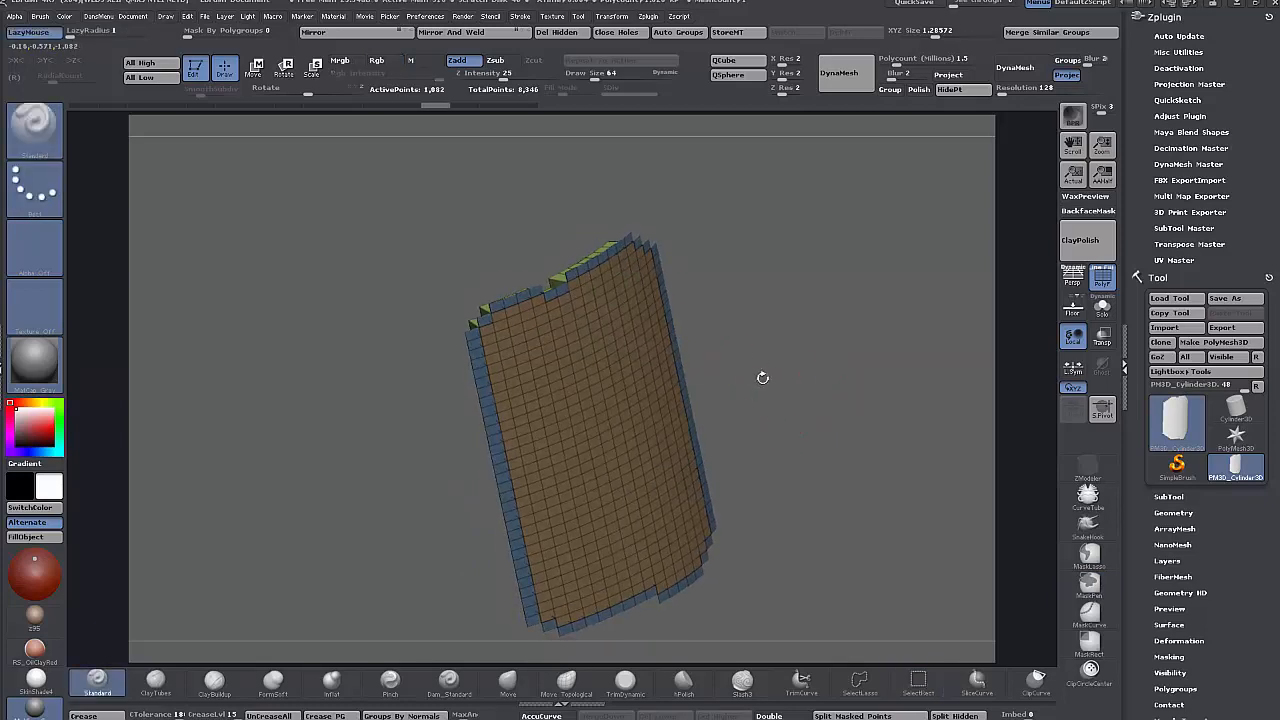
drag(751, 269, 793, 241)
key(ctrl+shift)
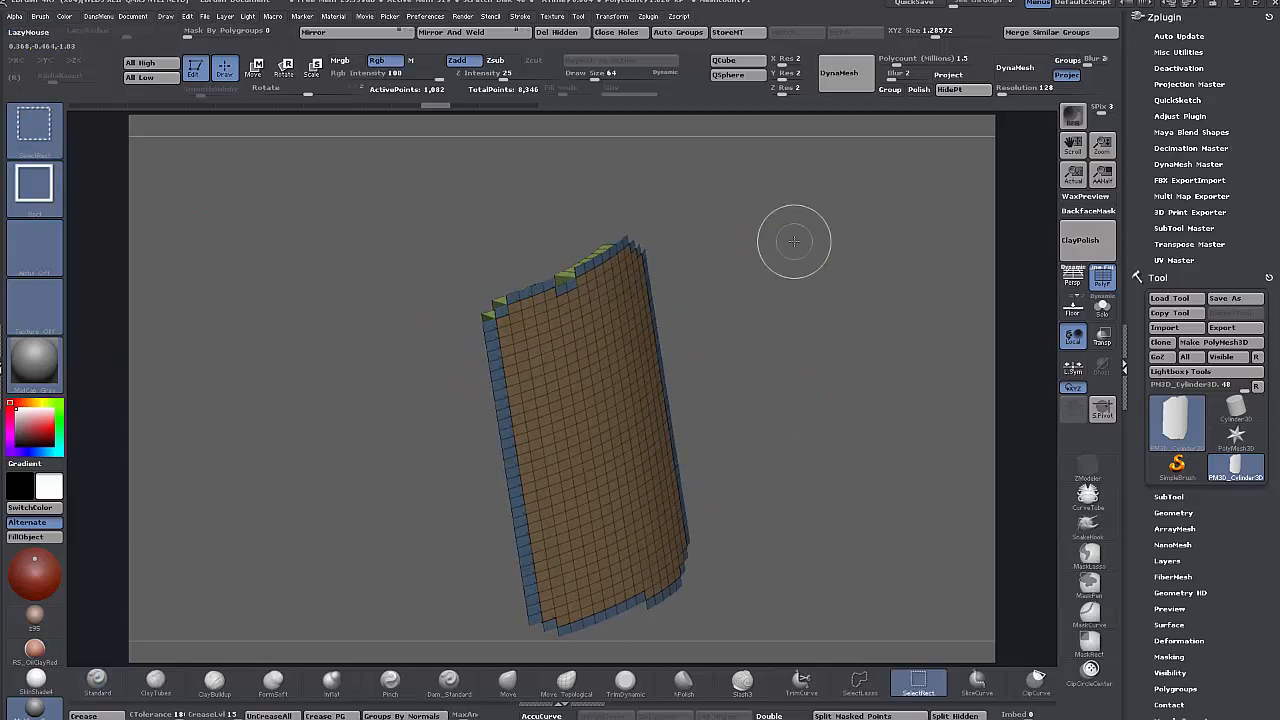
- Grow the visible area around the orange panel by three rows and shrink it back to the panel and its green side loop
key(ctrl+shift+x)
key(ctrl+shift+x)
key(ctrl+shift+x)
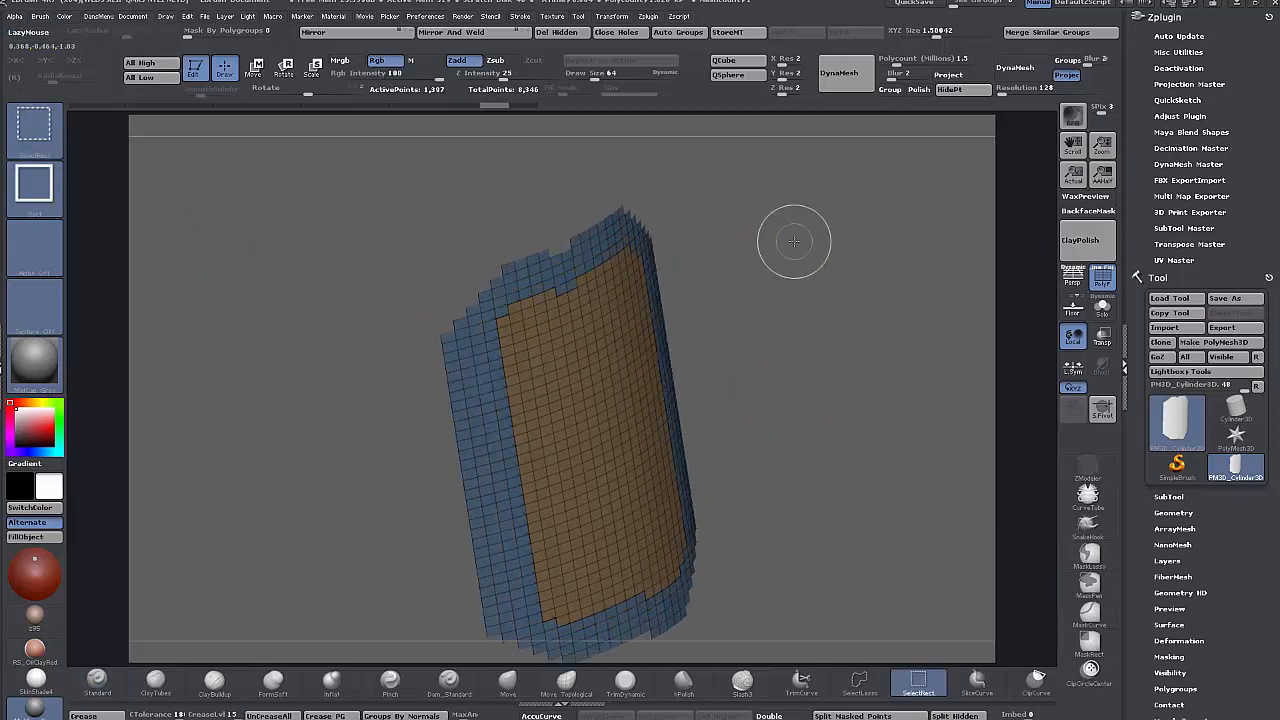
key(ctrl+z)
key(ctrl+z)
key(ctrl+z)
key(ctrl+z)
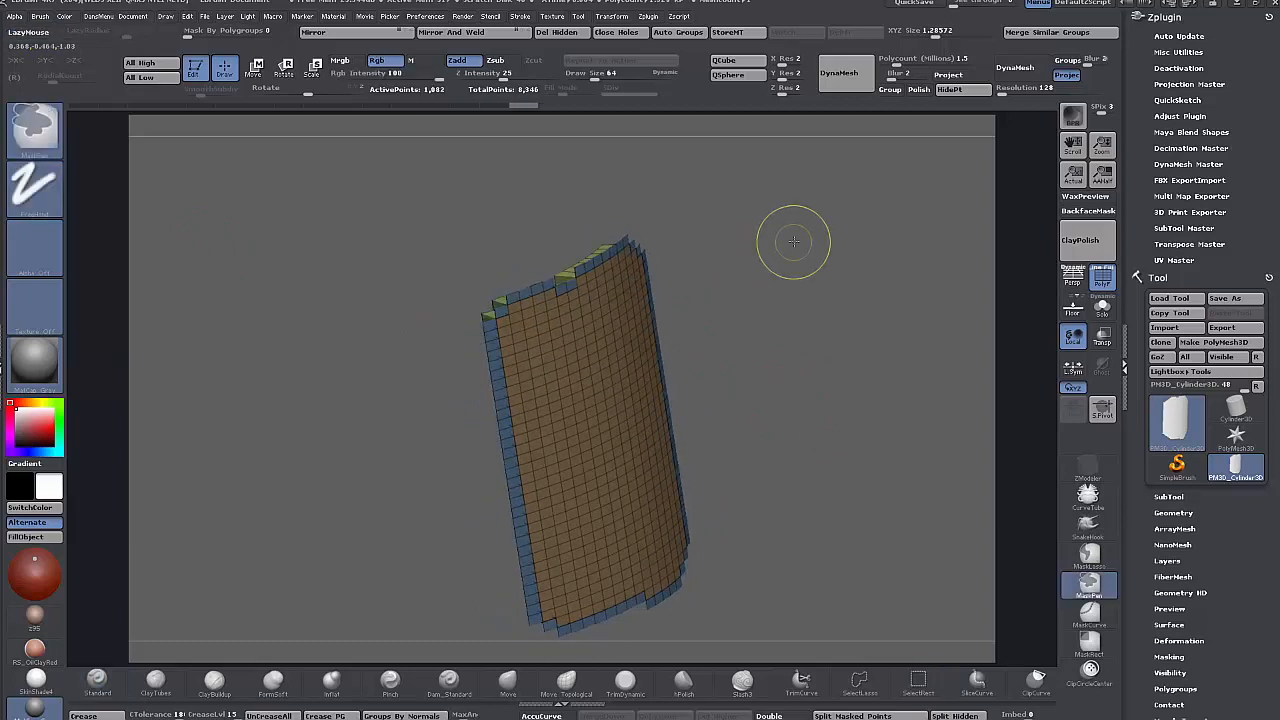
mouse_move(777, 257)
mouse_down()
mouse_move(820, 275)
mouse_move(760, 277)
mouse_move(781, 274)
mouse_up()
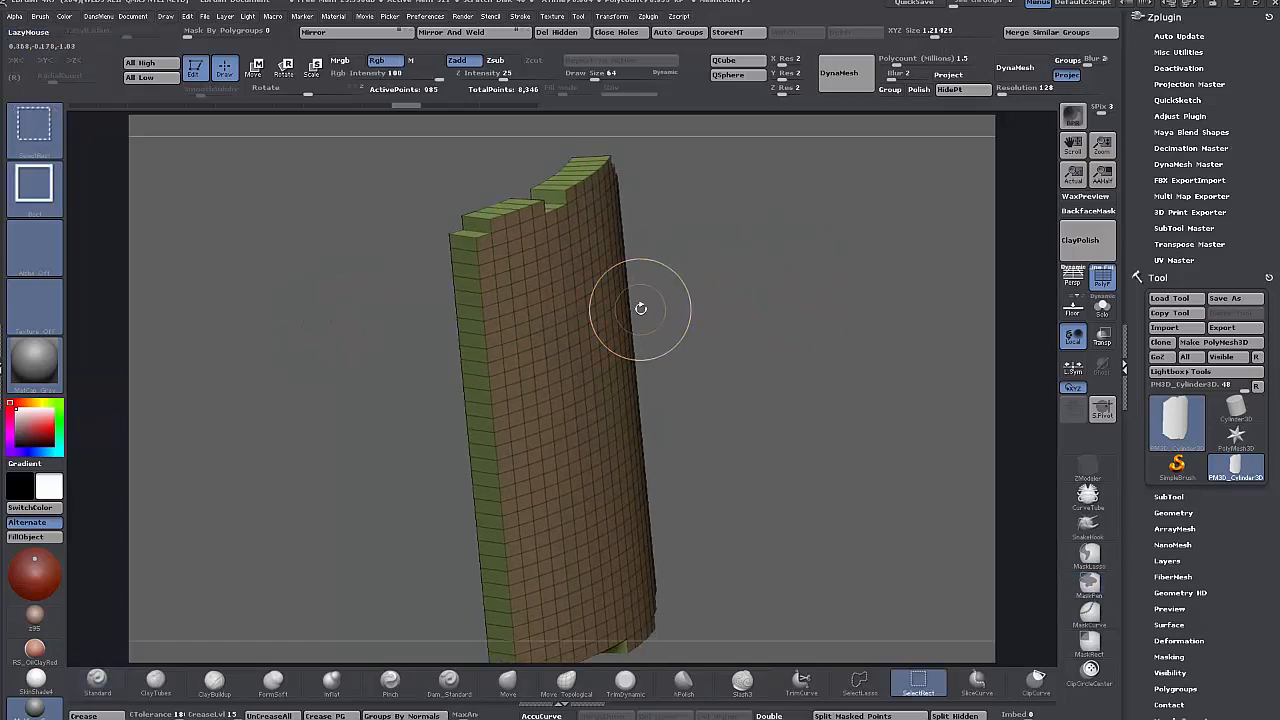
- Set the Panel Loops Polish to 100
key(t)
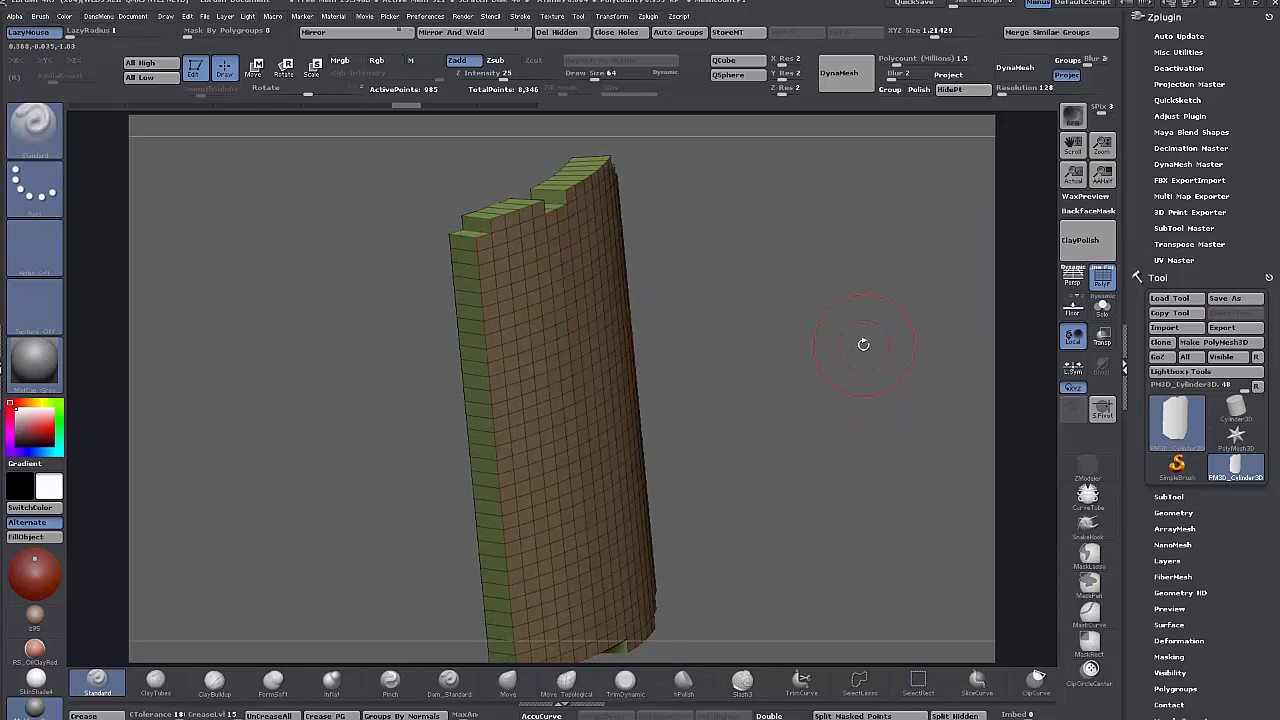
key(t)
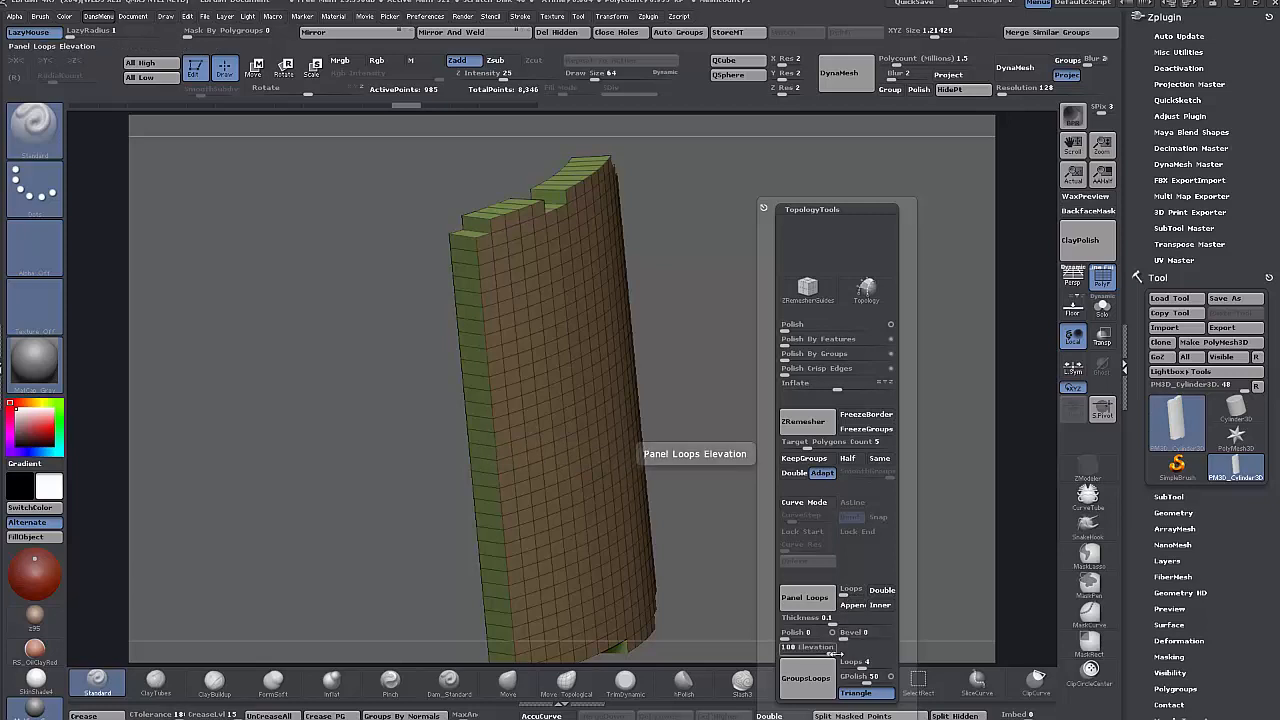
drag(784, 634, 830, 634)
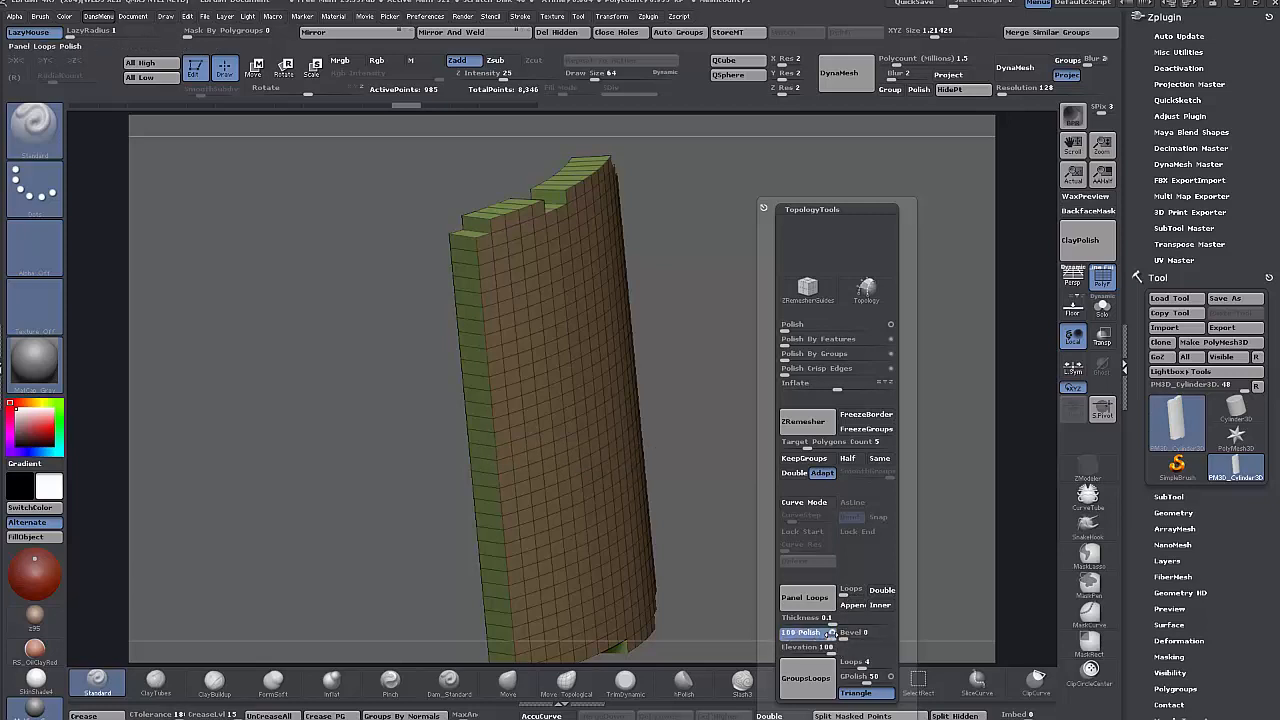
- Show the whole cylinder again and undo the unpolished panel loop around the orange polygroup
key(ctrl)
ctrl+shift+click(722, 457)
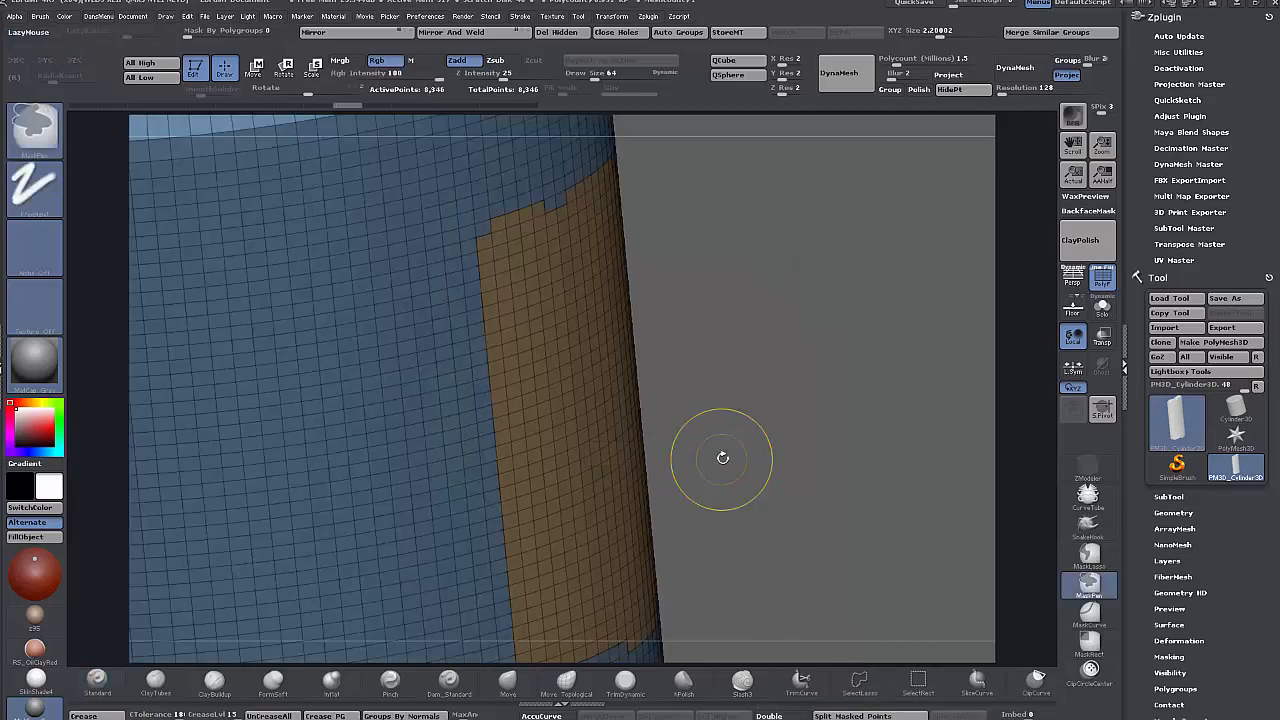
key(ctrl+z)
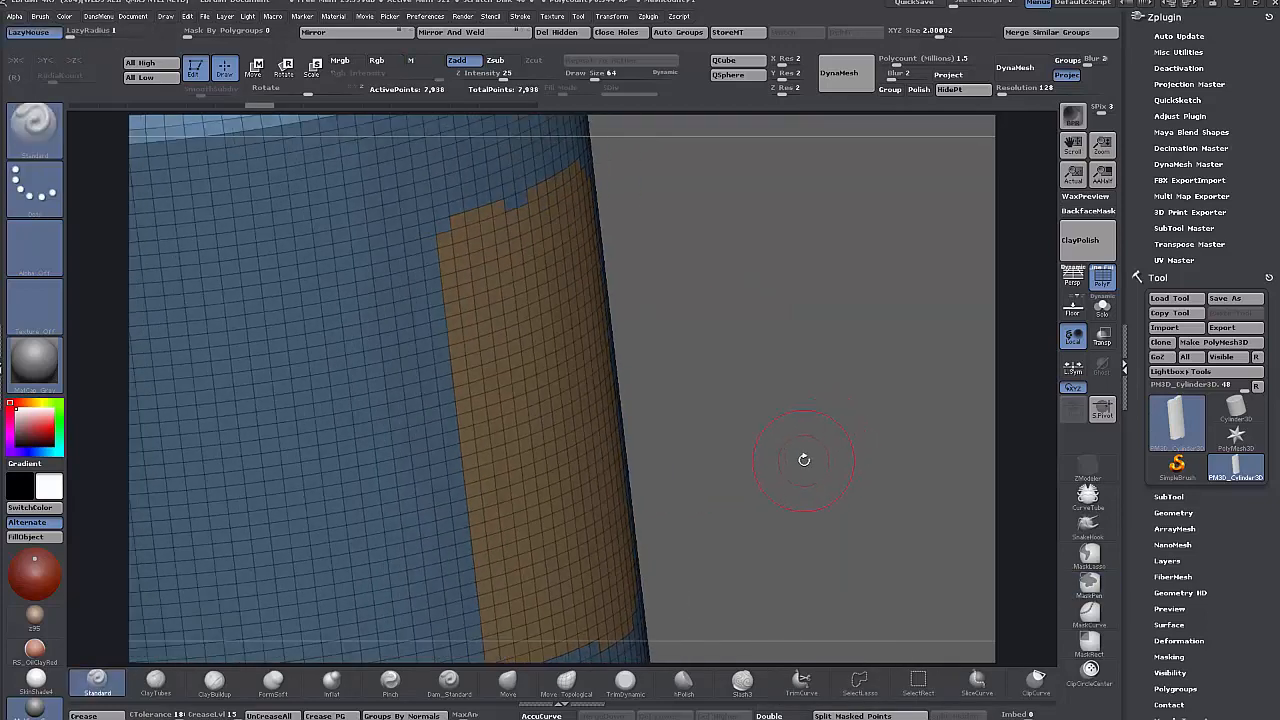
- Run Panel Loops on the cylinder's orange polygroup with Thickness 0.1, Polish 100, Bevel 0 and Elevation 100
mouse_move(803, 458)
mouse_down()
mouse_move(771, 437)
mouse_move(766, 409)
mouse_up()
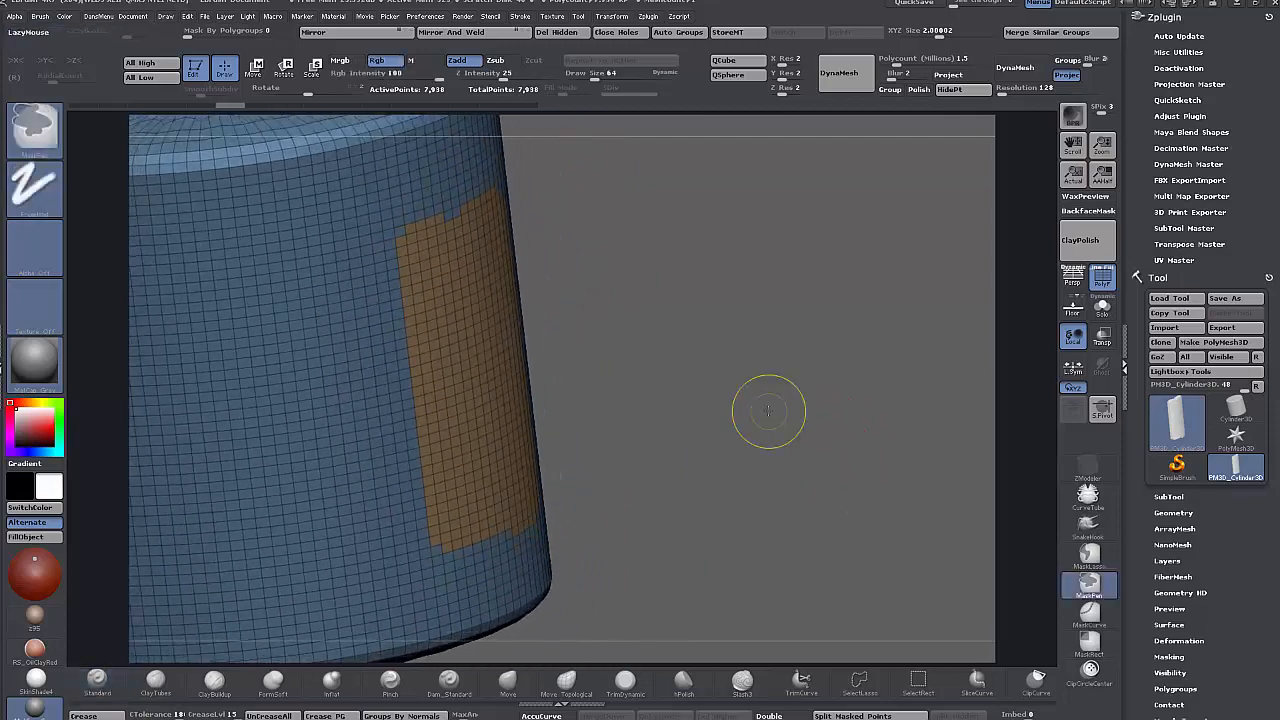
key(t)
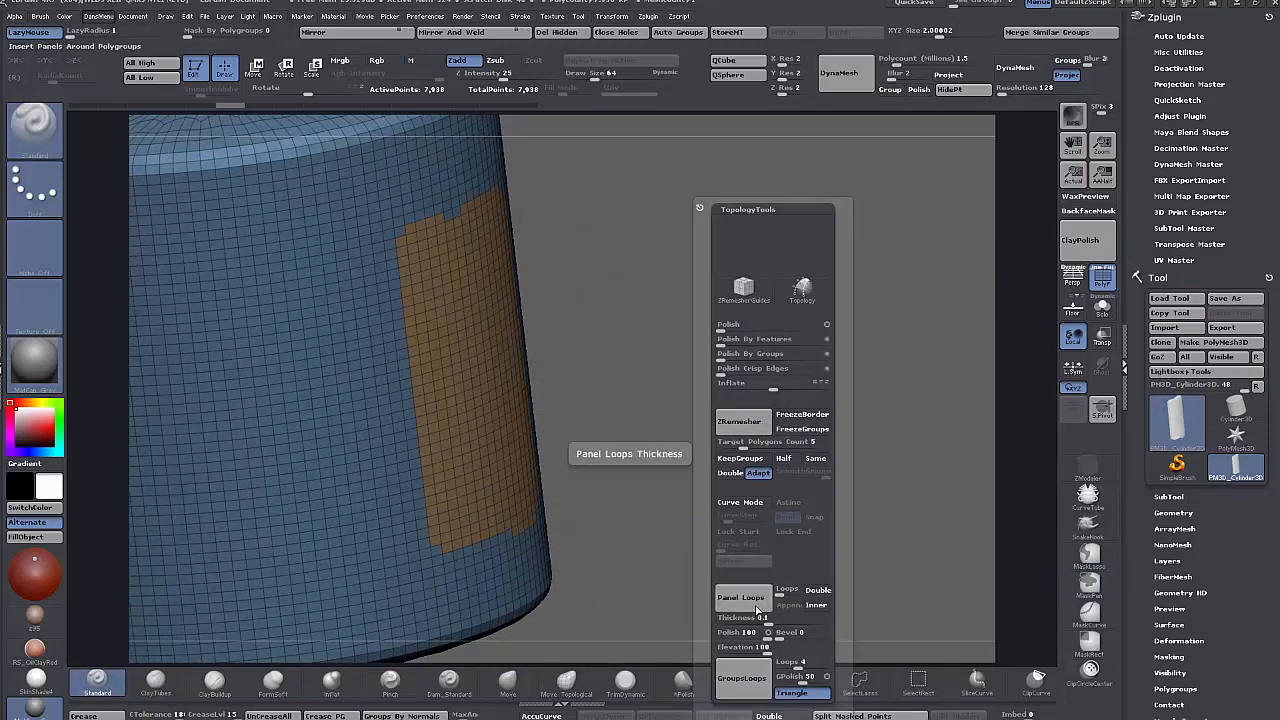
click(750, 597)
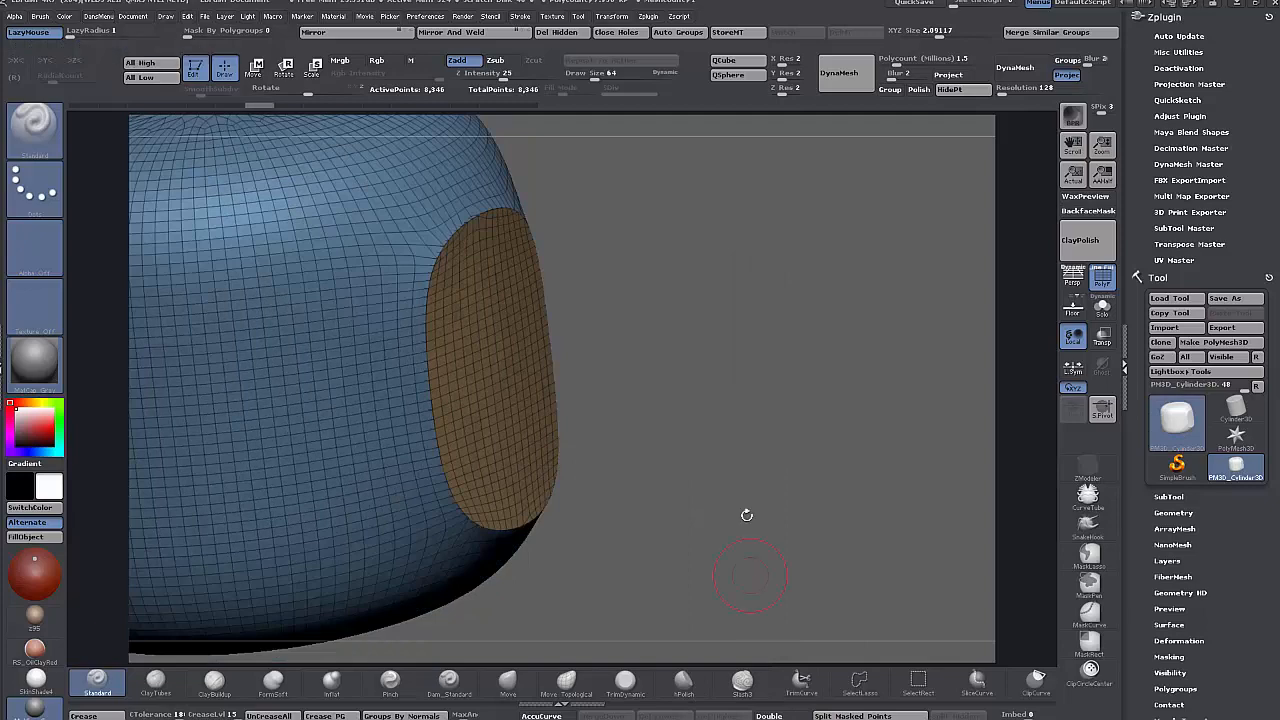
- Isolate the polished orange panel, grow its visibility to include the side loop and examine its rounded outline
drag(743, 514, 345, 375)
ctrl+shift+click(486, 366)
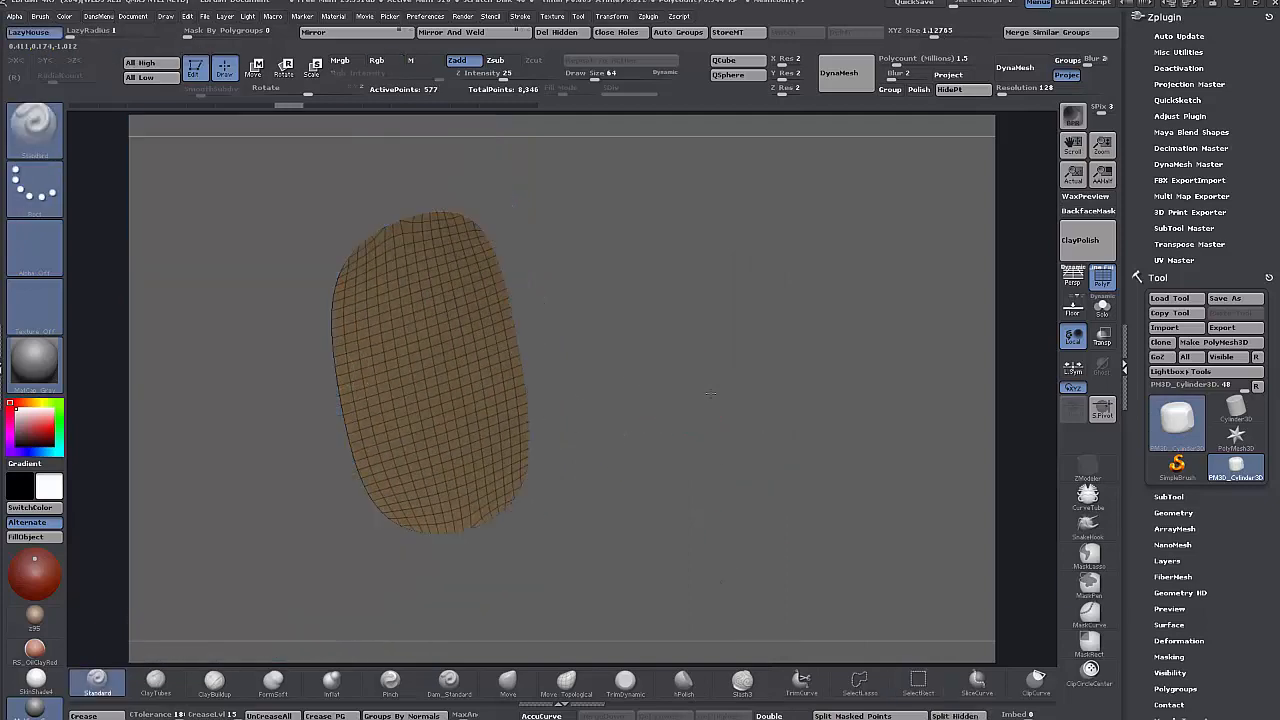
mouse_move(640, 400)
mouse_down()
mouse_move(729, 374)
mouse_move(651, 398)
mouse_move(715, 438)
mouse_move(725, 441)
mouse_move(678, 420)
mouse_move(745, 431)
mouse_up()
key(ctrl+shift+x)
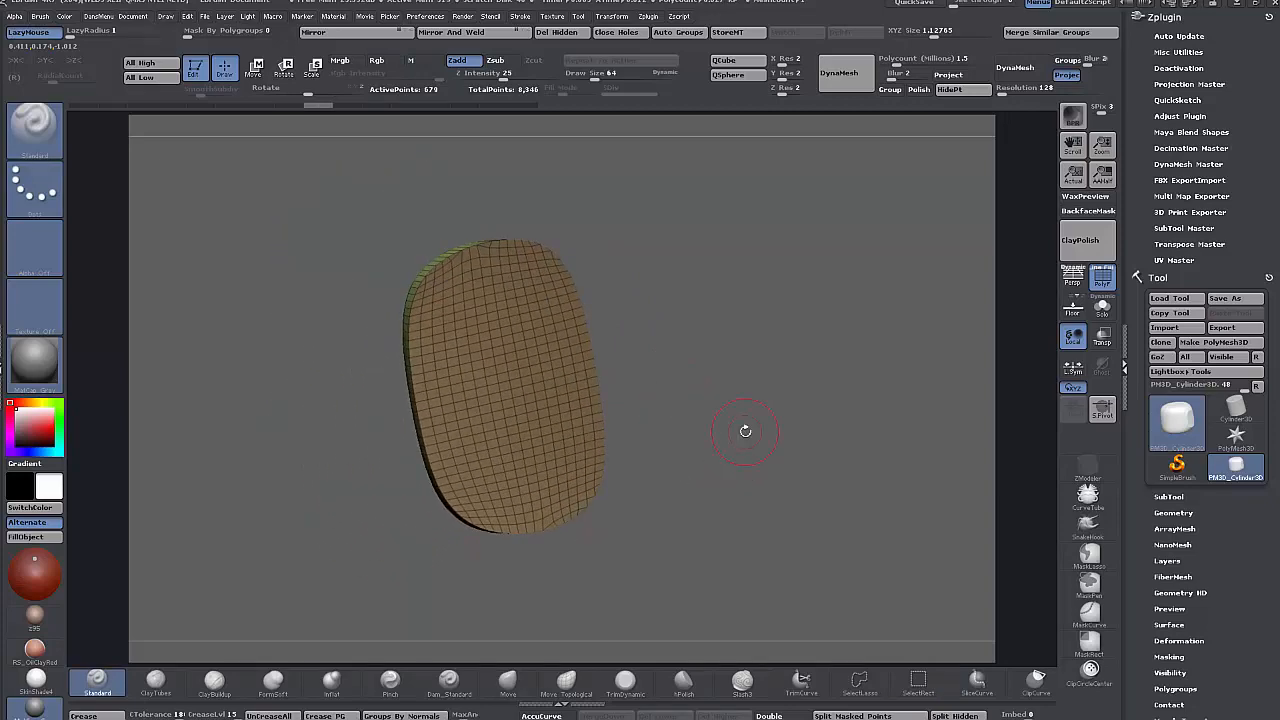
- Show the whole cylinder again and undo the Panel Loops with Polish 100
key(ctrl+shift+t)
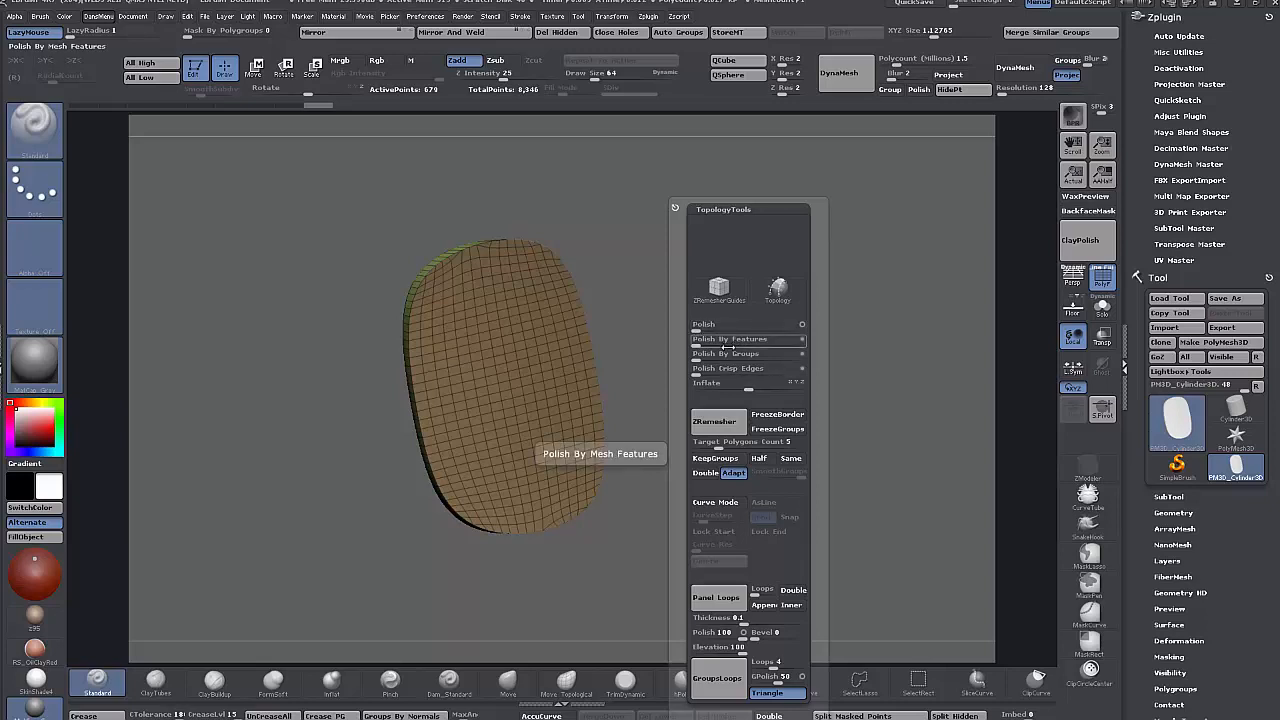
mouse_move(646, 323)
mouse_down()
mouse_move(734, 344)
mouse_move(723, 343)
mouse_up()
key(ctrl)
ctrl+shift+click(717, 346)
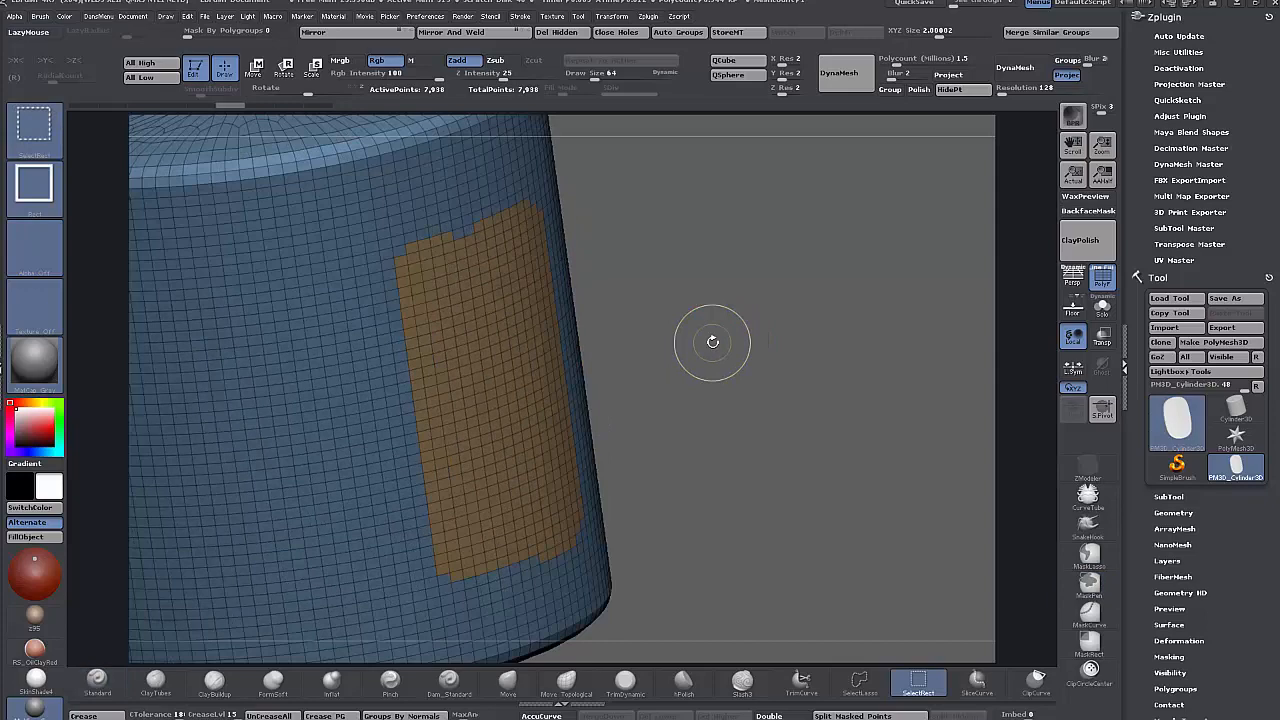
- Set the Panel Loops Bevel to 50 and Loops to 3, and turn on Inner
key(t)
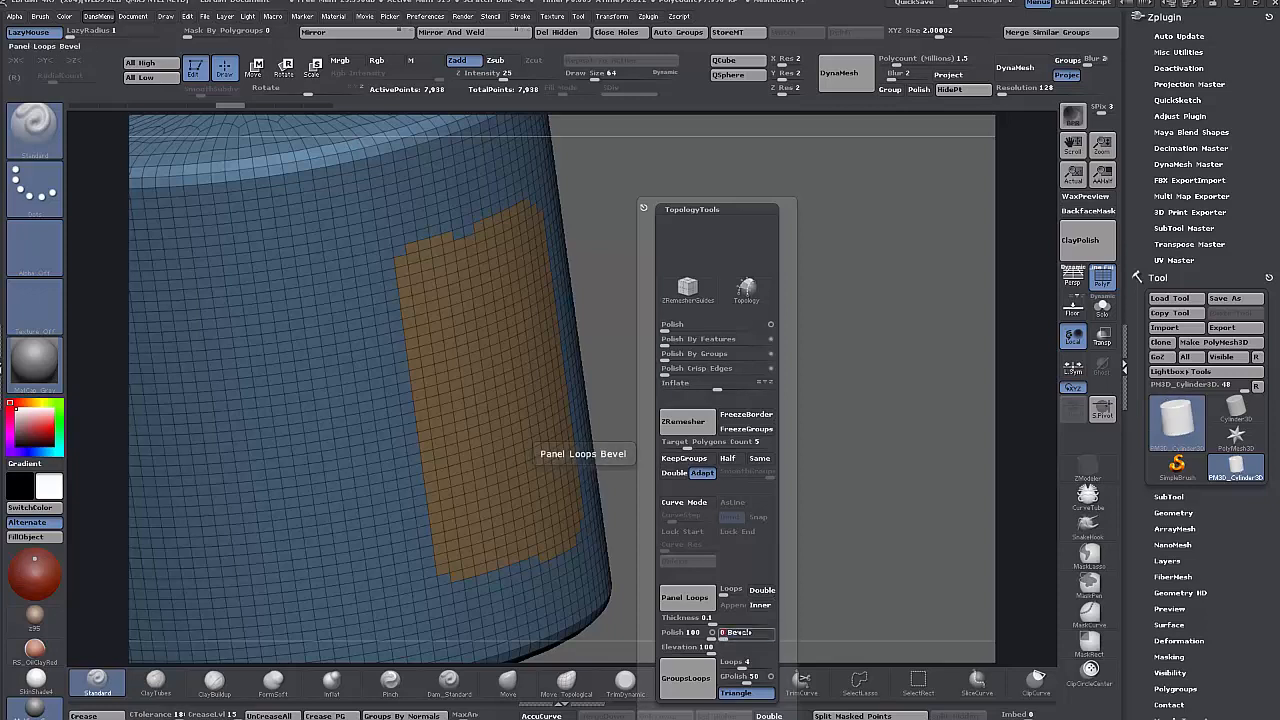
text(0)
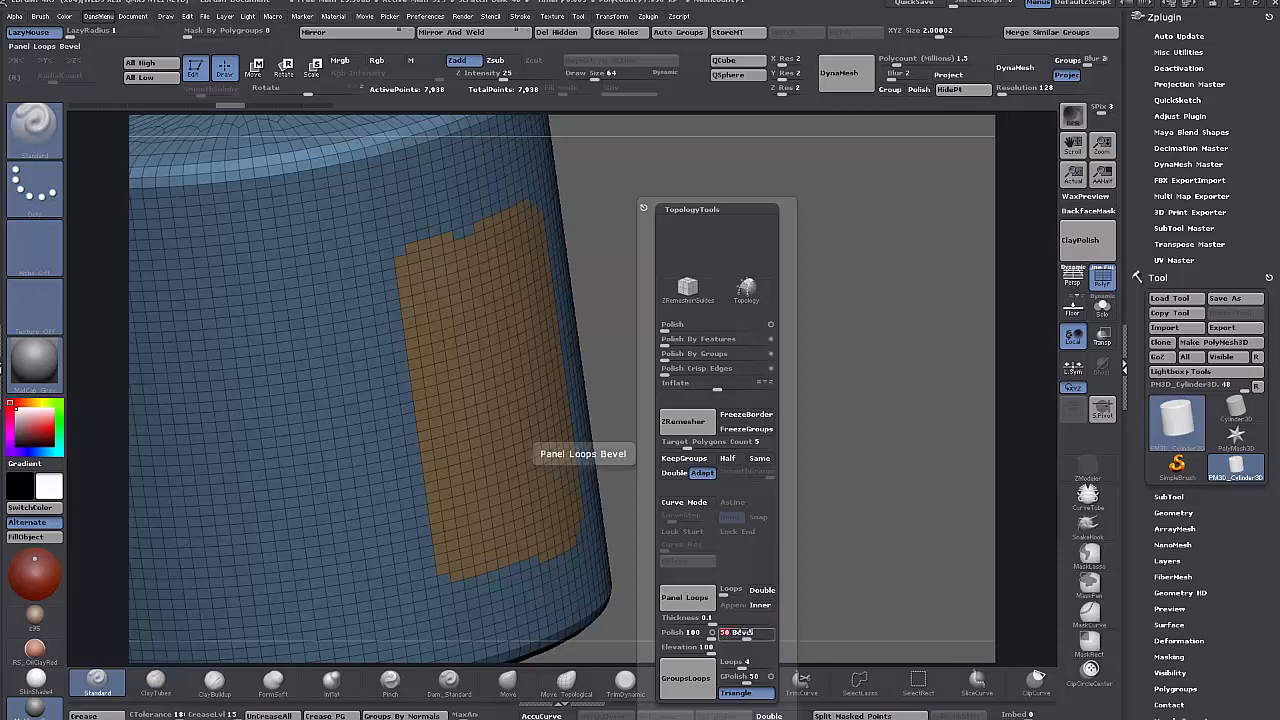
text(3)
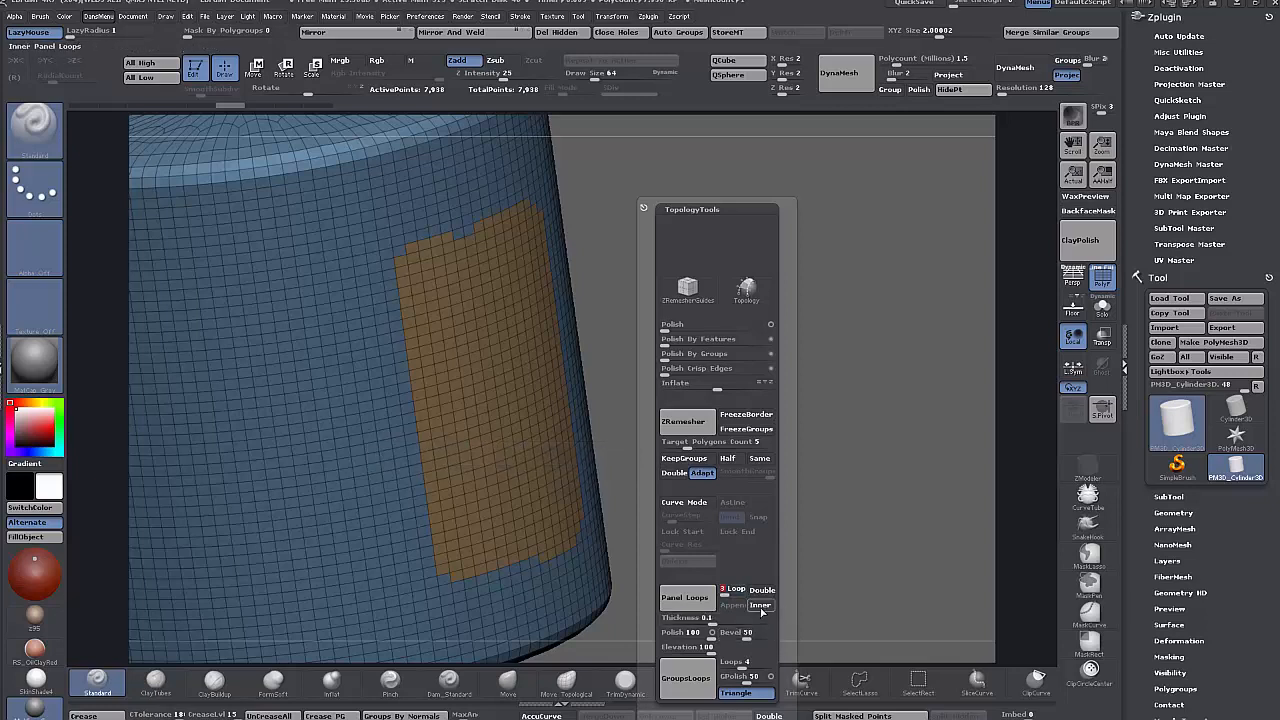
click(761, 607)
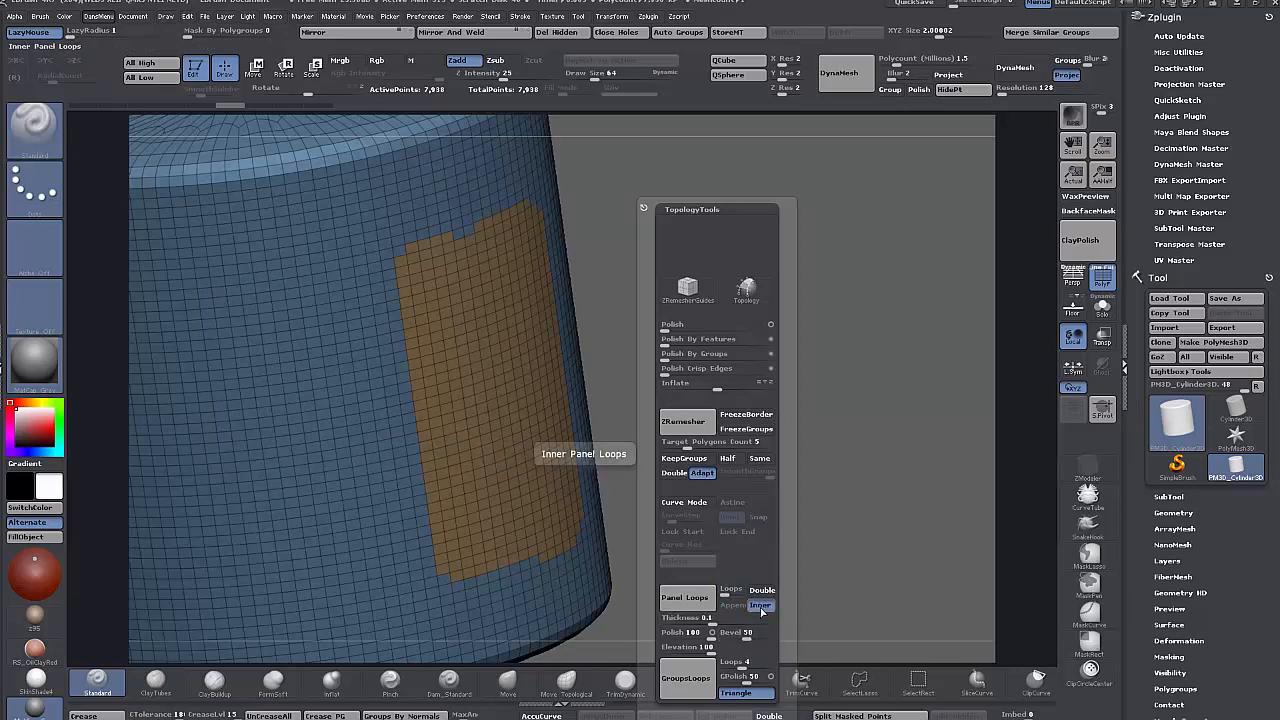
- Set the Panel Loops Polish to 5 and run Panel Loops on the cylinder with the orange polygroup
click(668, 632)
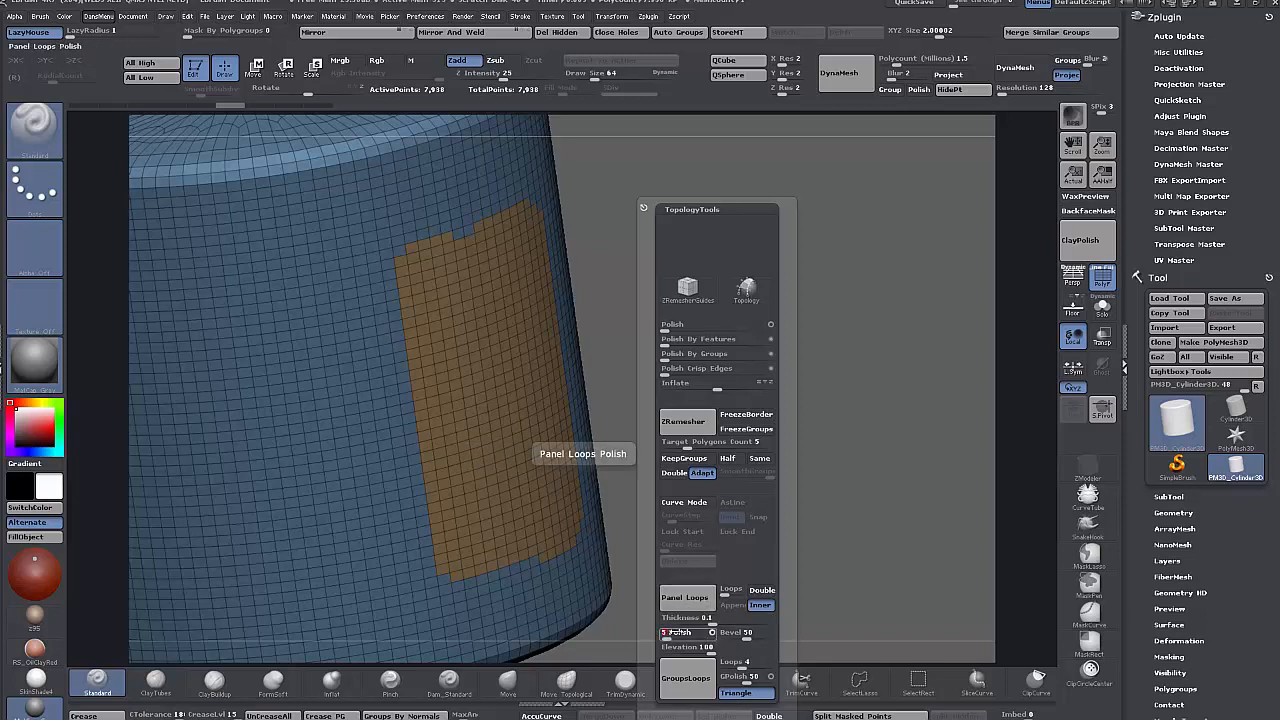
text(5)
key(Return)
click(688, 600)
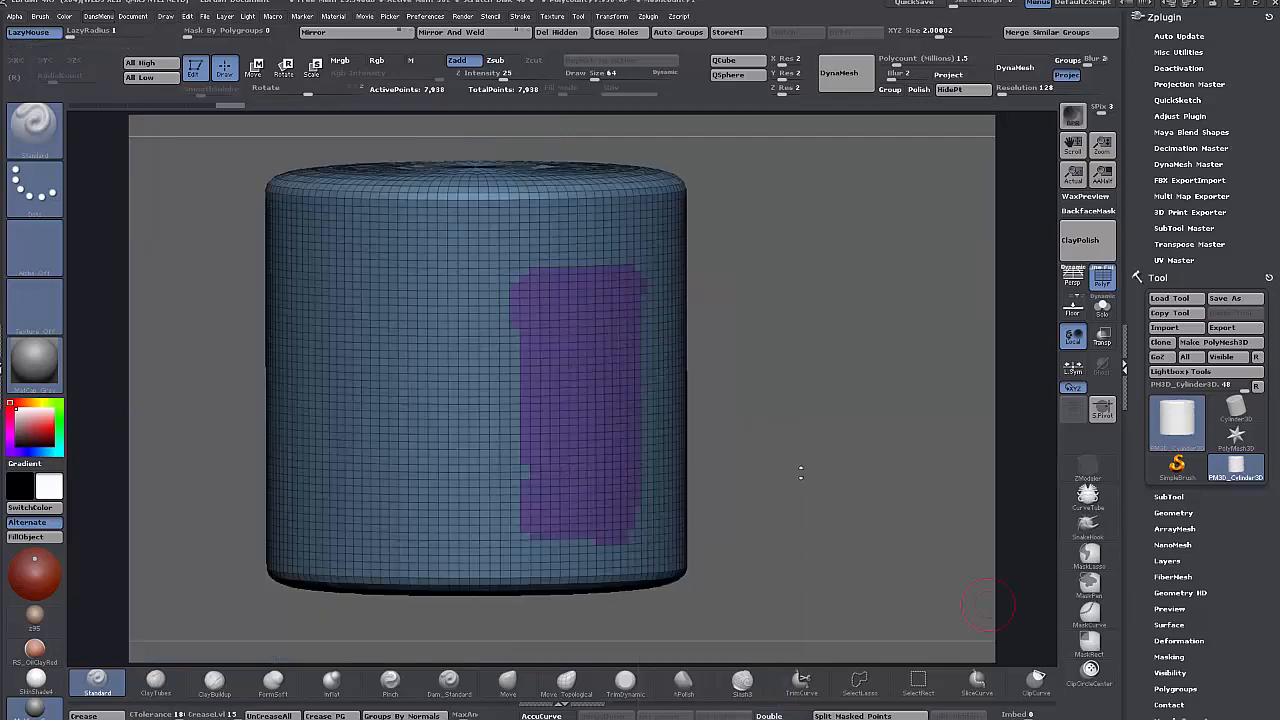
- Run Panel Loops on the cylinder's purple polygroup with Inner off, Thickness 0.1, Polish 5, Bevel 50 and Elevation 100
drag(800, 471, 622, 503)
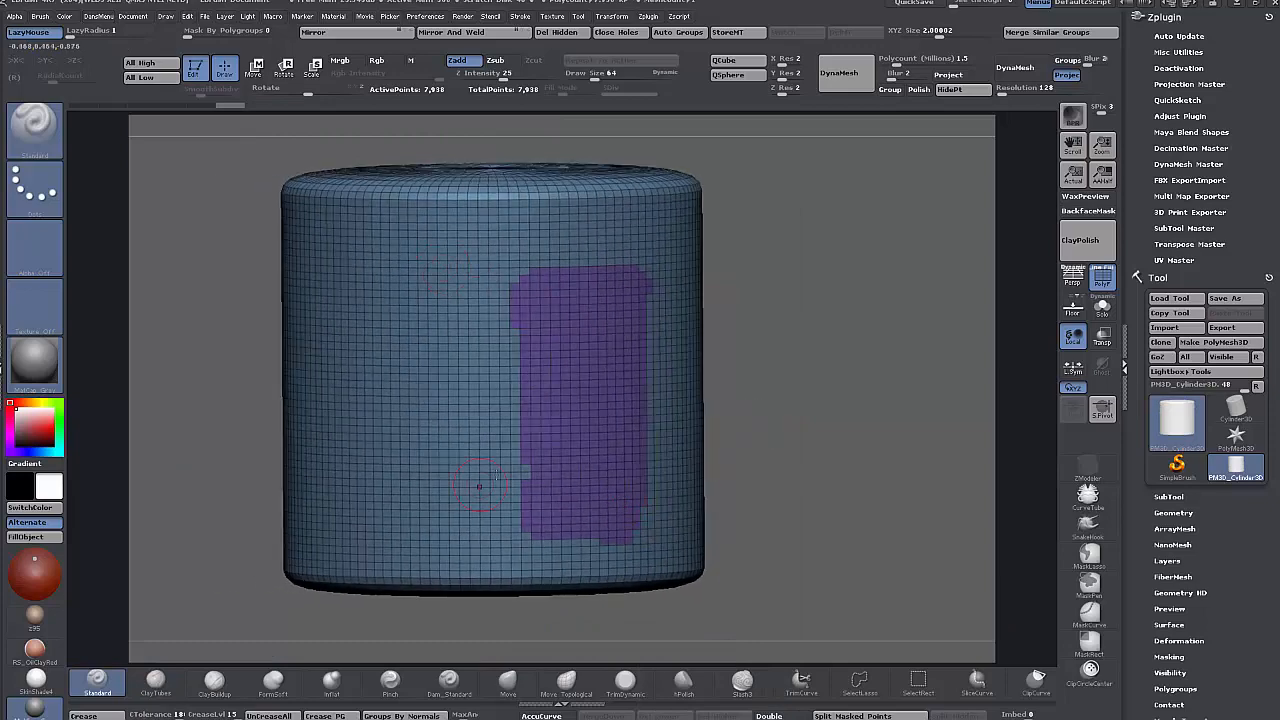
key(ctrl+shift+t)
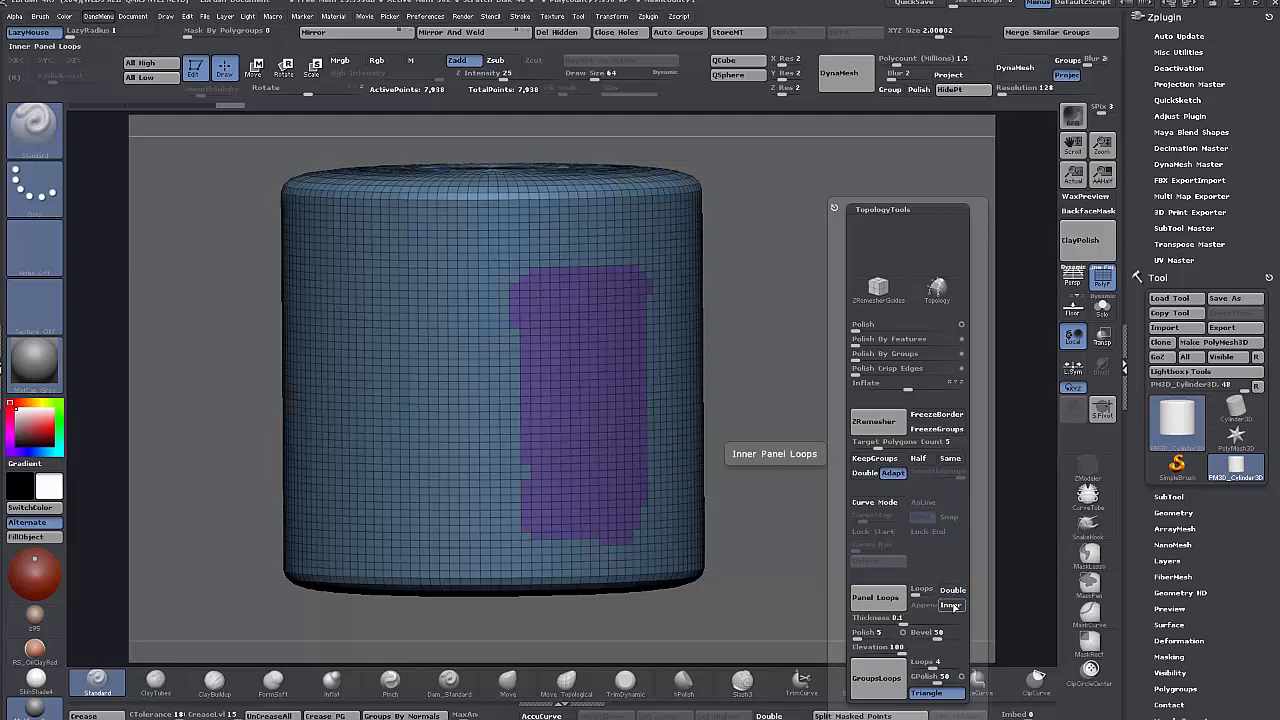
click(875, 597)
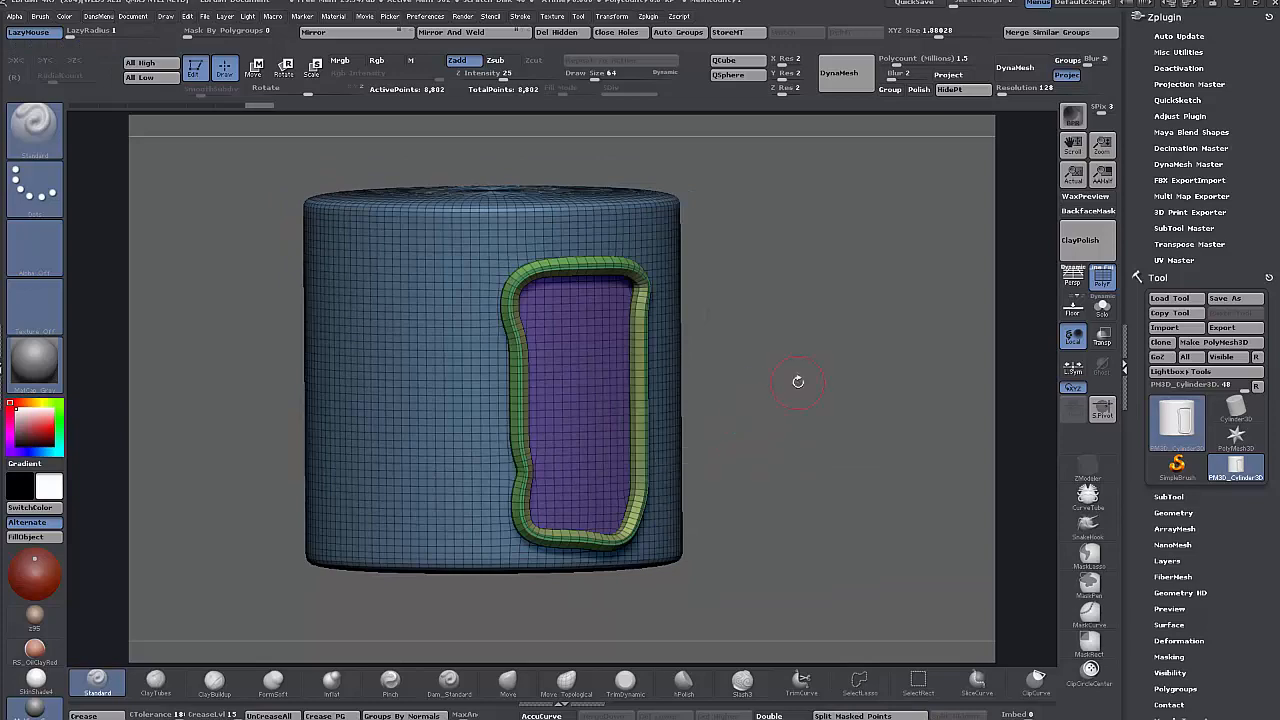
- Isolate the purple polygroup and grow its visibility row by row to examine the green beveled loops around it
drag(797, 377, 745, 377)
ctrl+shift+click(591, 366)
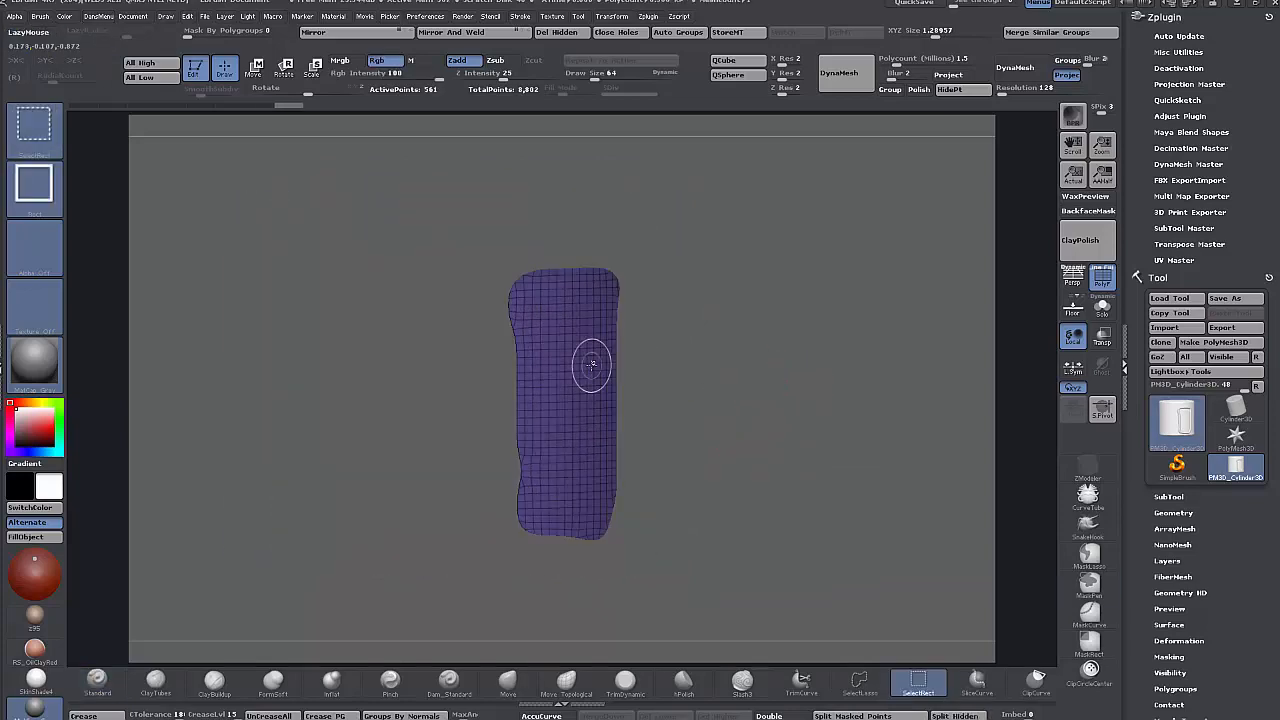
key(ctrl+shift+x)
key(ctrl+shift+x)
key(ctrl+shift+x)
key(ctrl+shift+x)
key(ctrl+shift+x)
key(ctrl+shift+x)
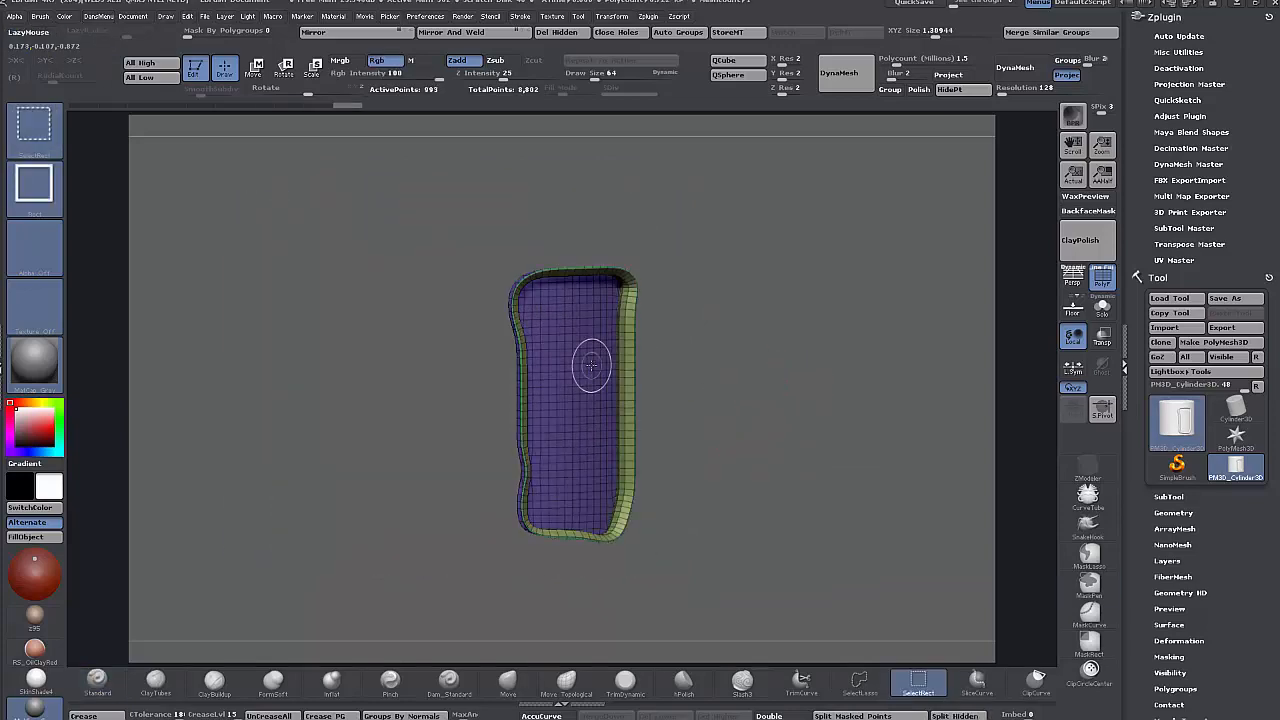
key(ctrl+shift+x)
mouse_move(811, 380)
mouse_down()
mouse_move(686, 386)
mouse_move(797, 380)
mouse_move(786, 356)
mouse_move(792, 385)
mouse_move(780, 329)
mouse_move(794, 370)
mouse_up()
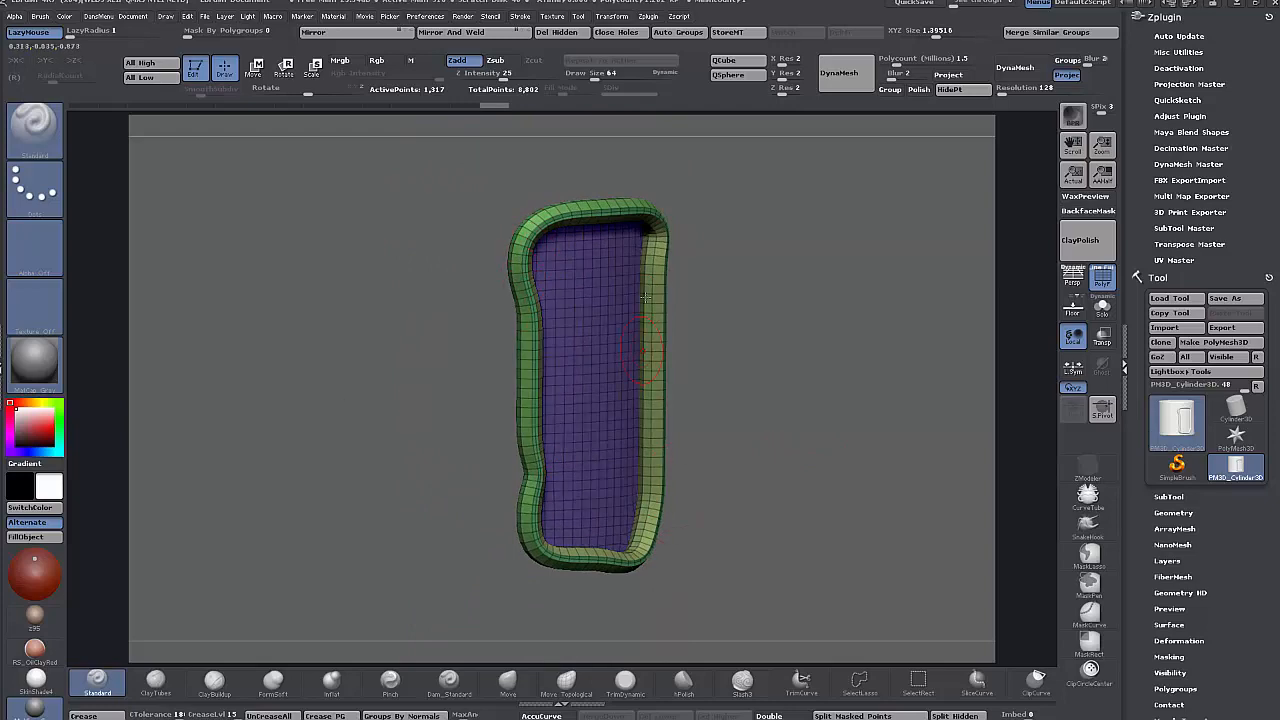
- Undo back to the masked rectangle on the full cylinder and convert the masked area into a new polygroup
drag(780, 311, 842, 372)
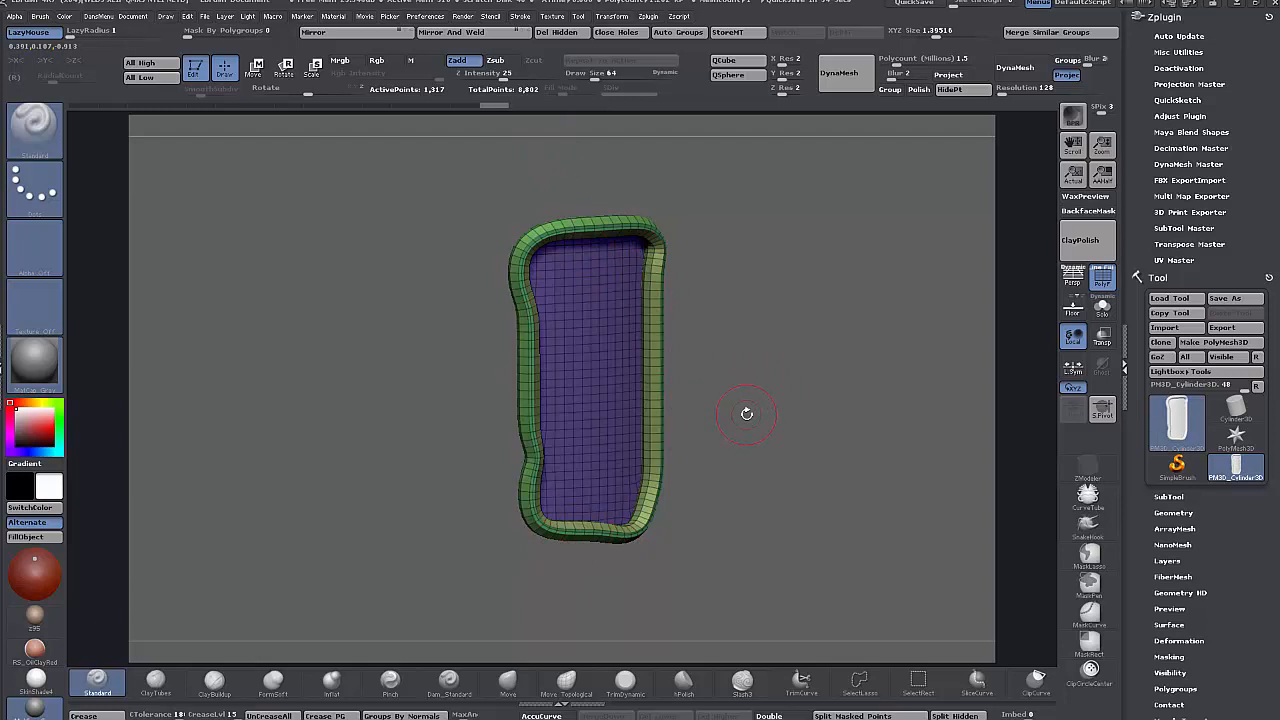
key(t)
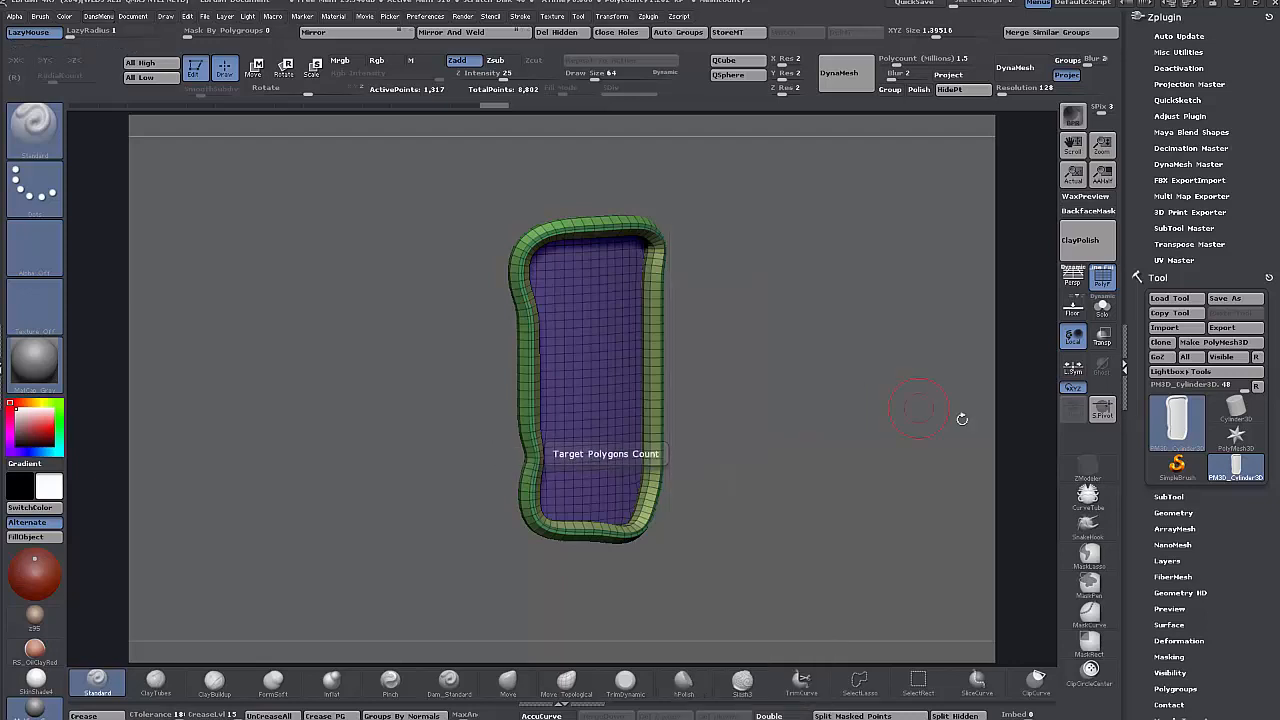
drag(800, 437, 795, 435)
key(ctrl+z)
key(ctrl+z)
key(ctrl+z)
key(ctrl+z)
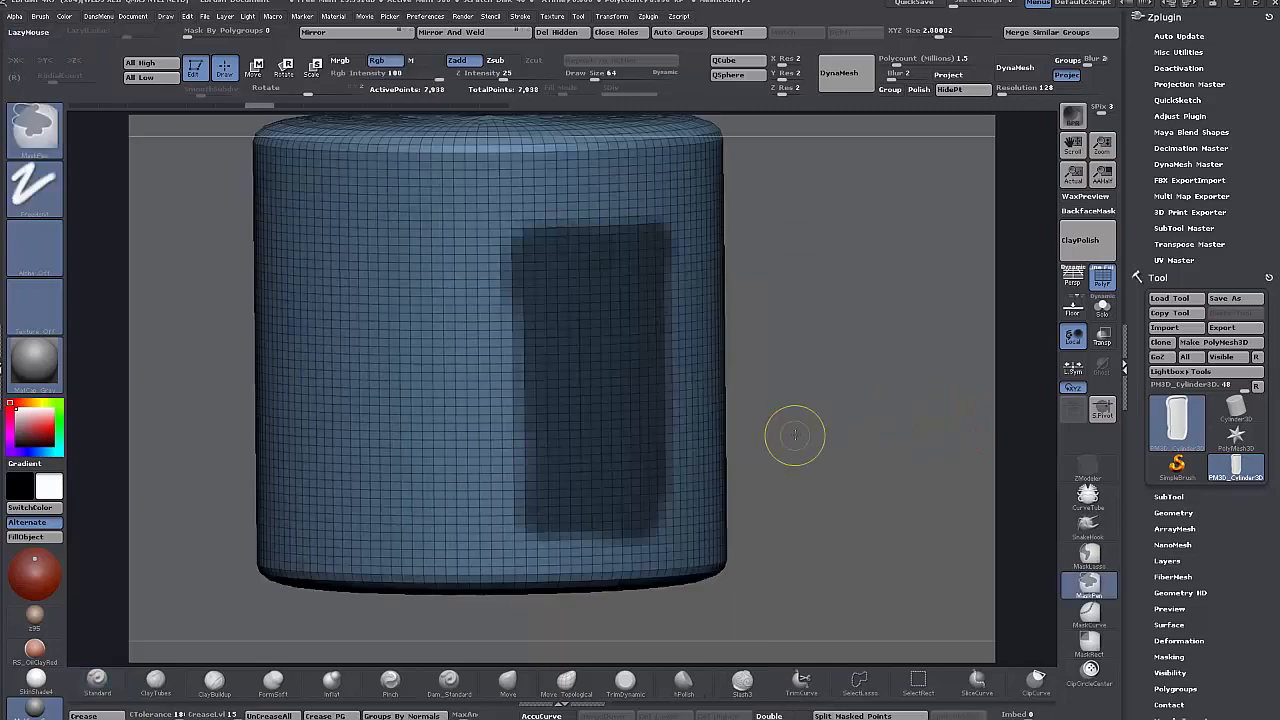
mouse_move(814, 428)
mouse_down()
mouse_move(860, 444)
mouse_move(851, 449)
mouse_move(846, 397)
mouse_move(591, 309)
mouse_up()
key(ctrl+w)
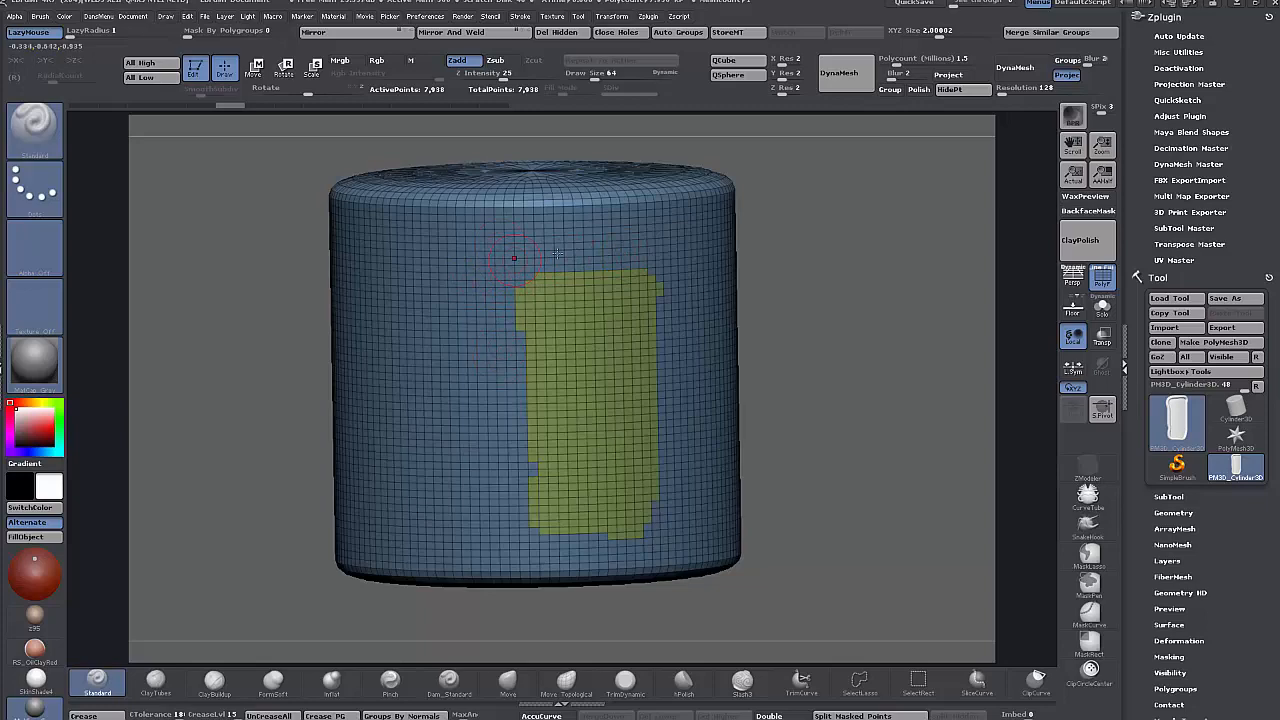
- Set Mask By Polygroups to 100, then mask a strip of the blue surface along the green polygroup's left edge and convert it into a polygroup
mouse_move(840, 272)
mouse_down()
mouse_move(852, 270)
mouse_move(836, 278)
mouse_up()
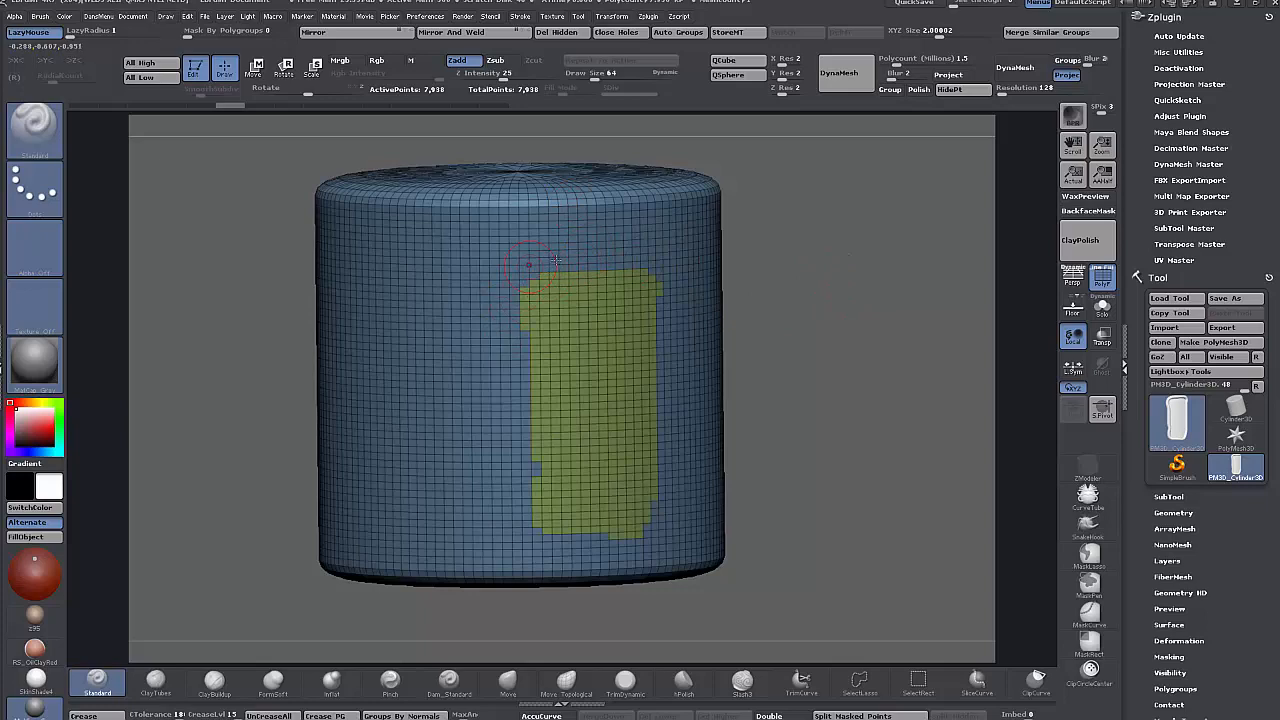
drag(816, 324, 818, 330)
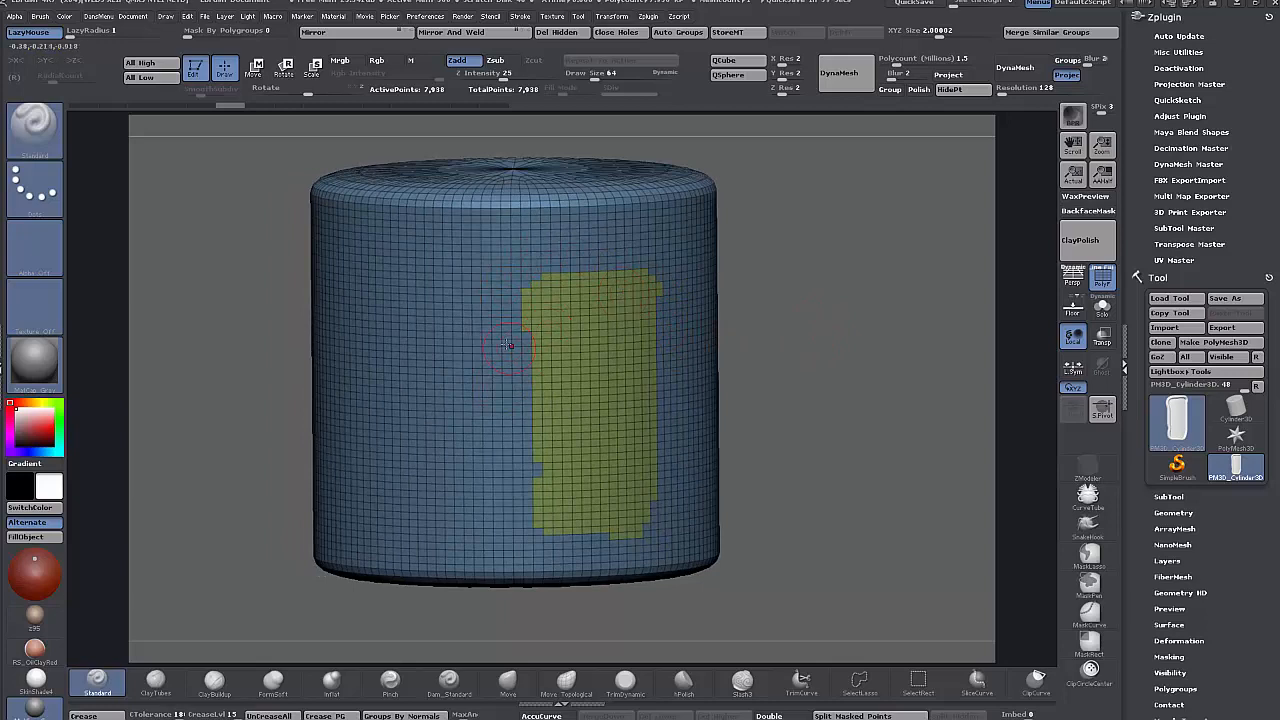
drag(190, 31, 307, 43)
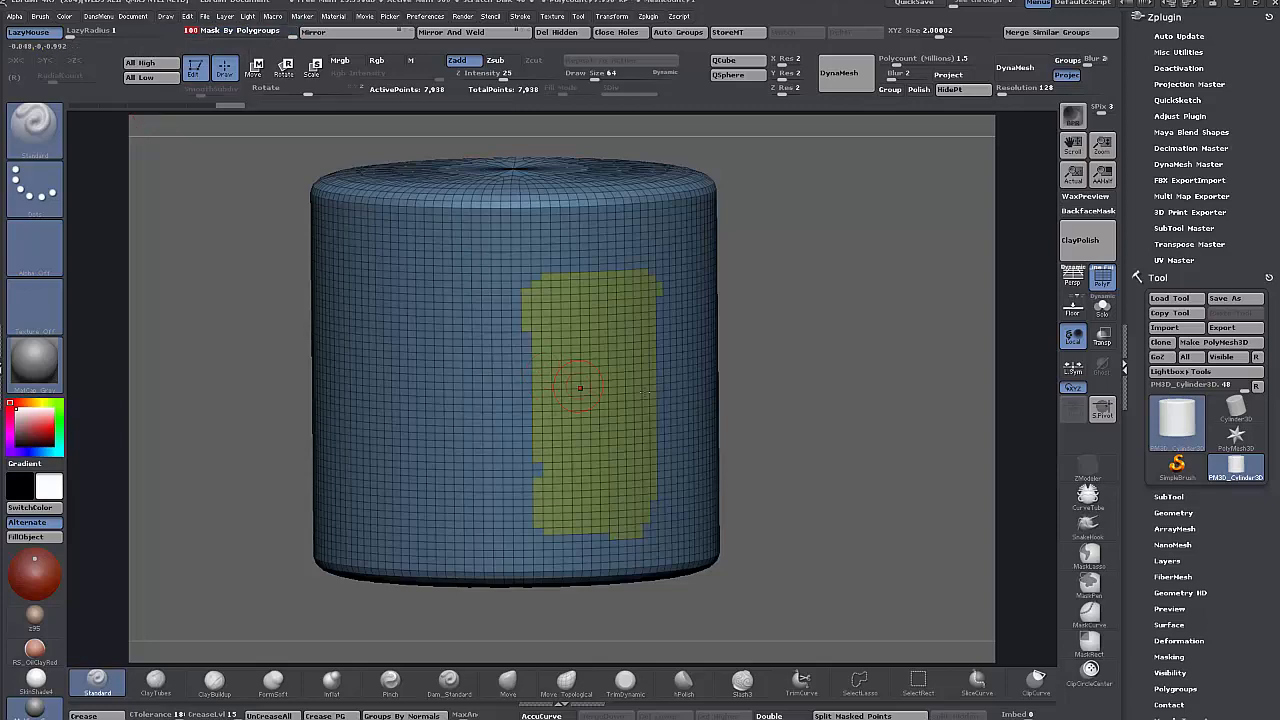
drag(815, 347, 790, 352)
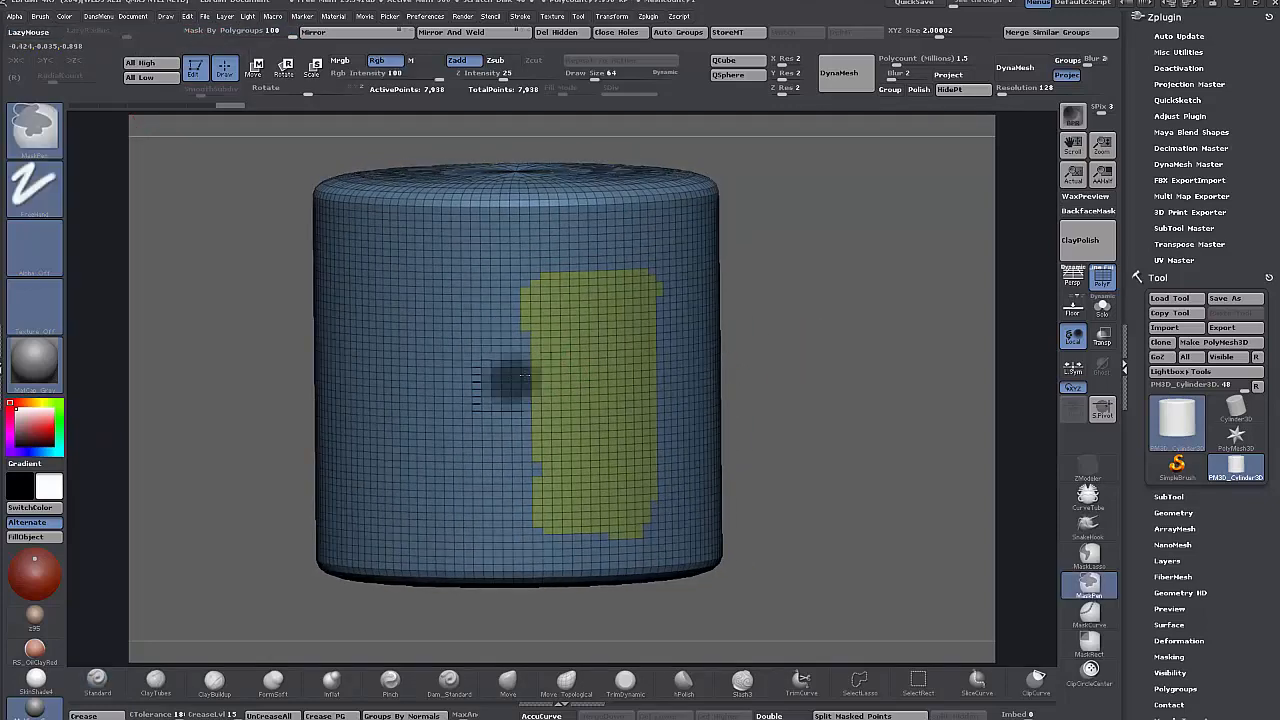
ctrl+click(508, 377)
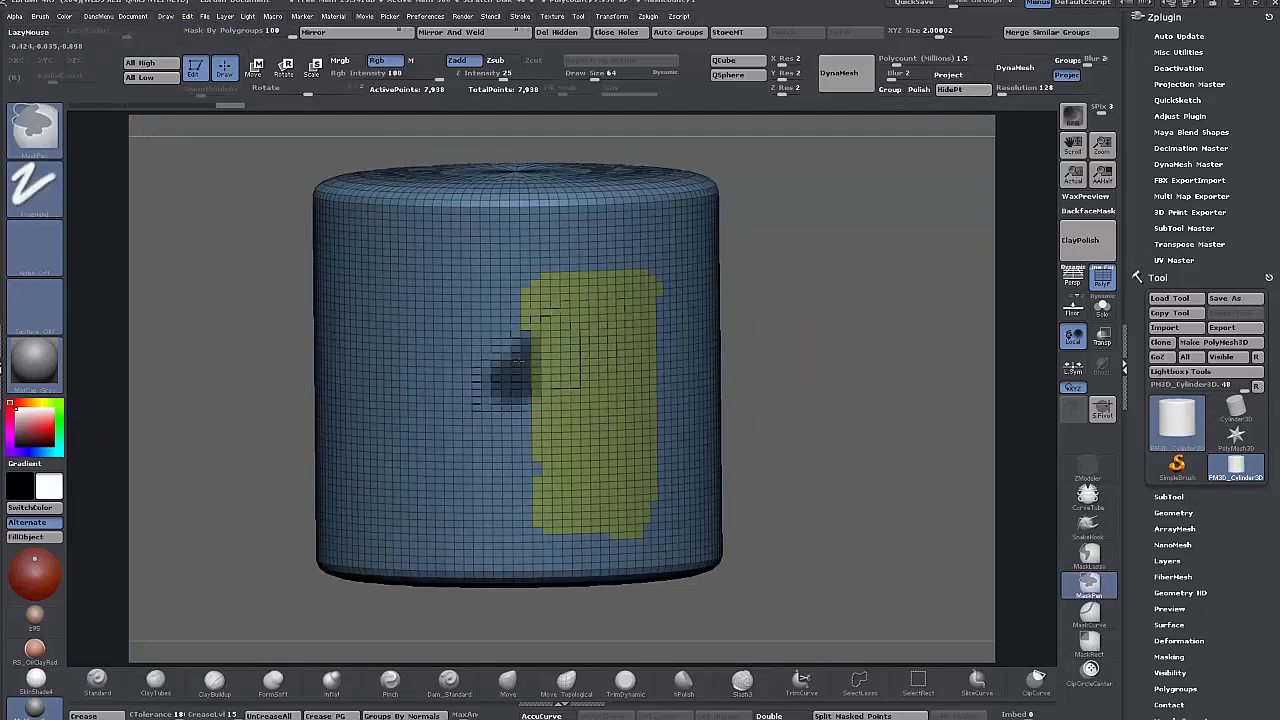
mouse_move(517, 362)
ctrl+mouse_down()
mouse_move(510, 280)
mouse_move(520, 290)
mouse_move(490, 322)
mouse_move(497, 365)
ctrl+mouse_up()
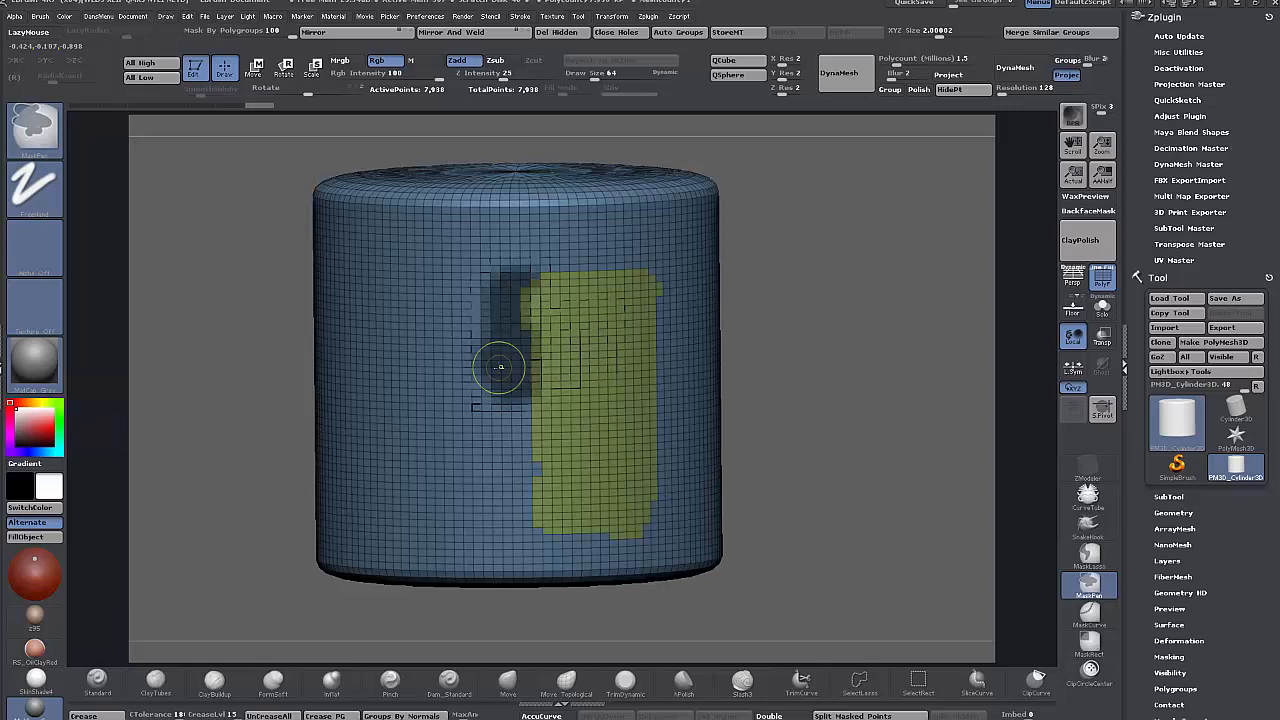
key(ctrl+w)
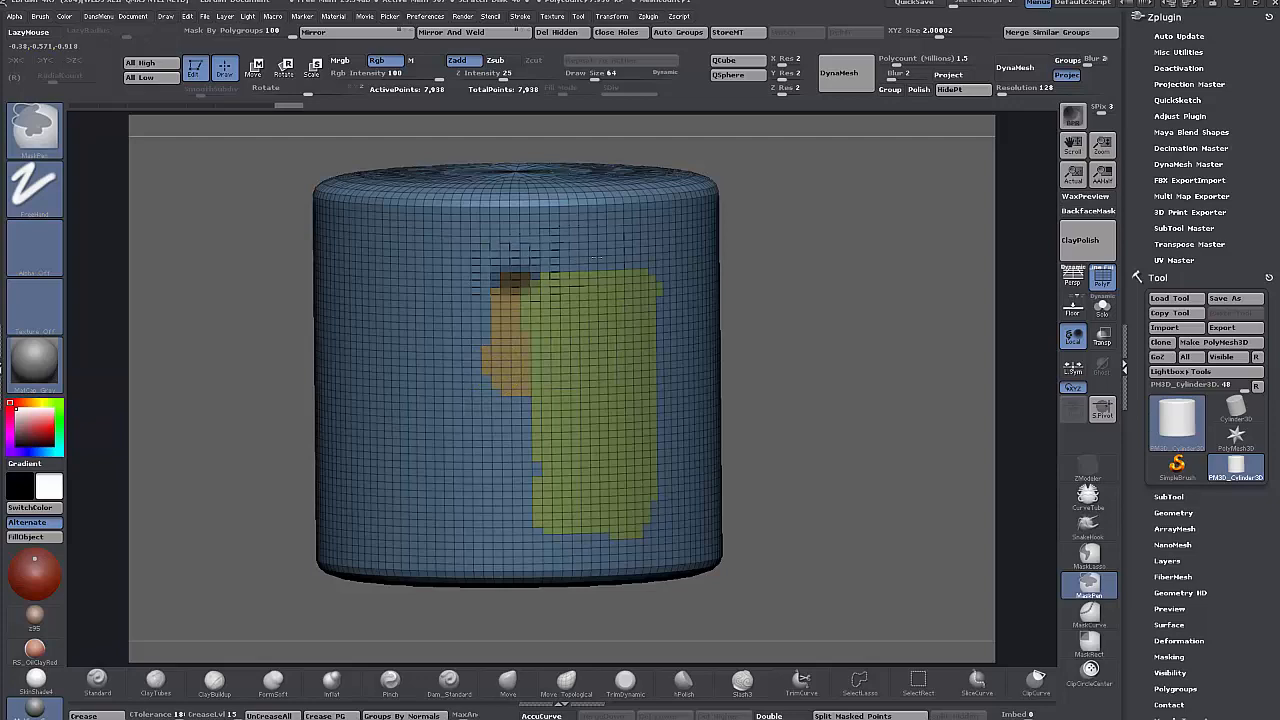
key(ctrl+s)
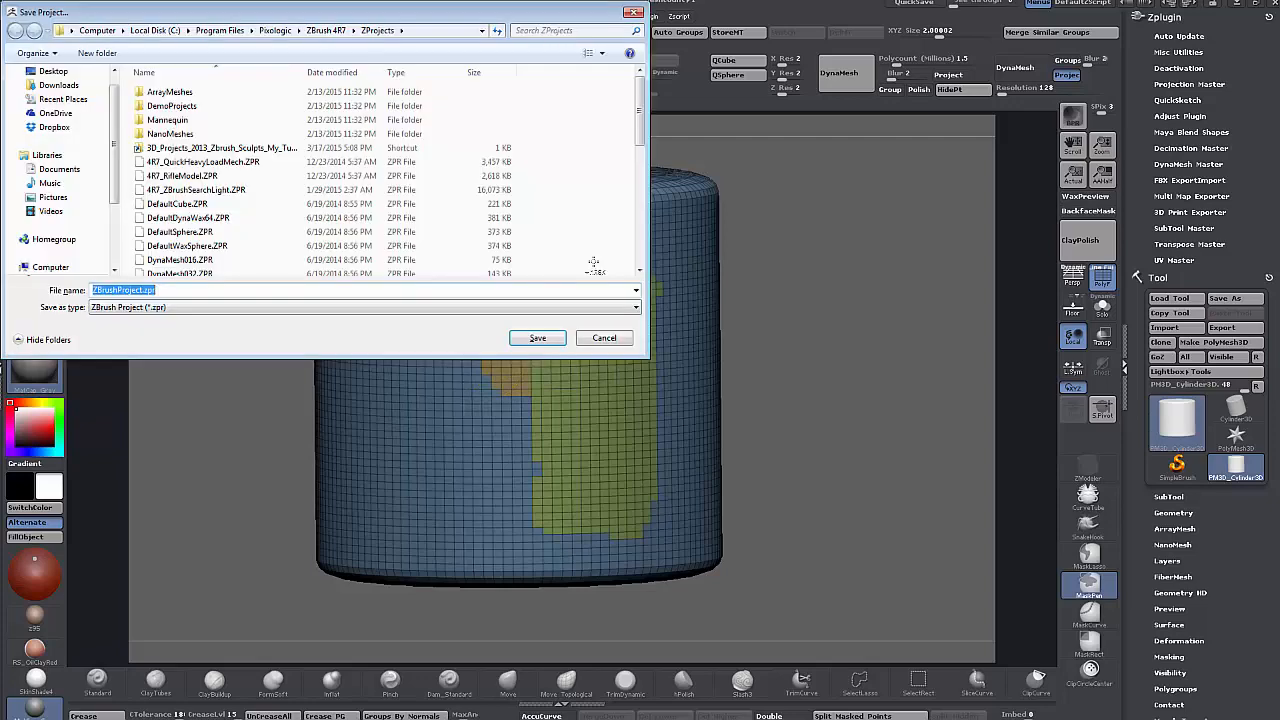
click(600, 339)
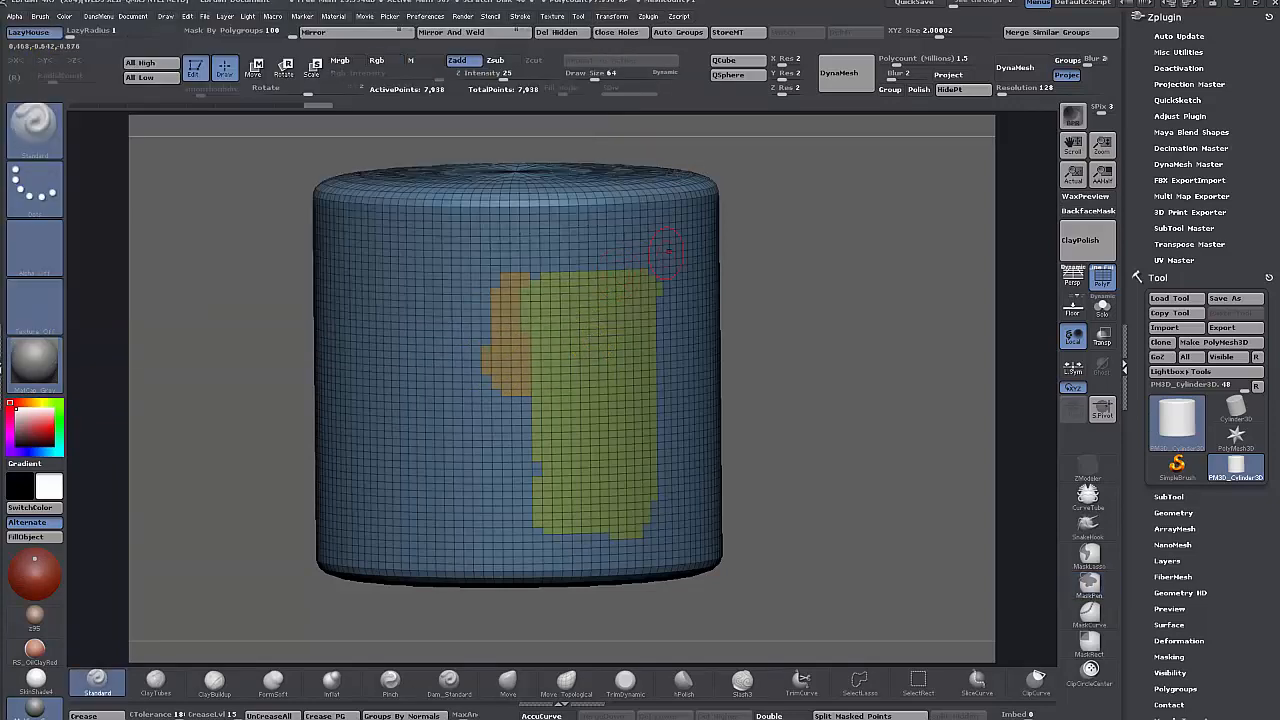
- Mask a strip across the top of the green and orange polygroups and convert it into its own polygroup
ctrl+drag(668, 250, 462, 268)
key(ctrl+w)
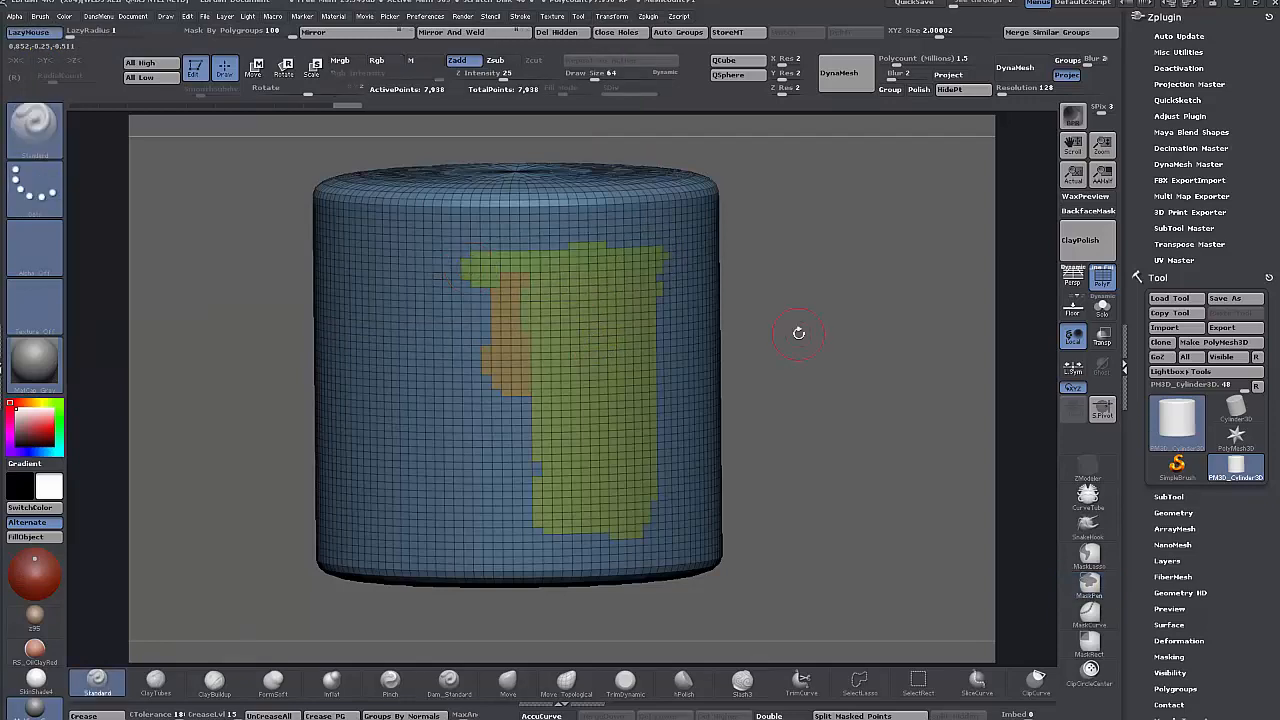
drag(826, 337, 760, 315)
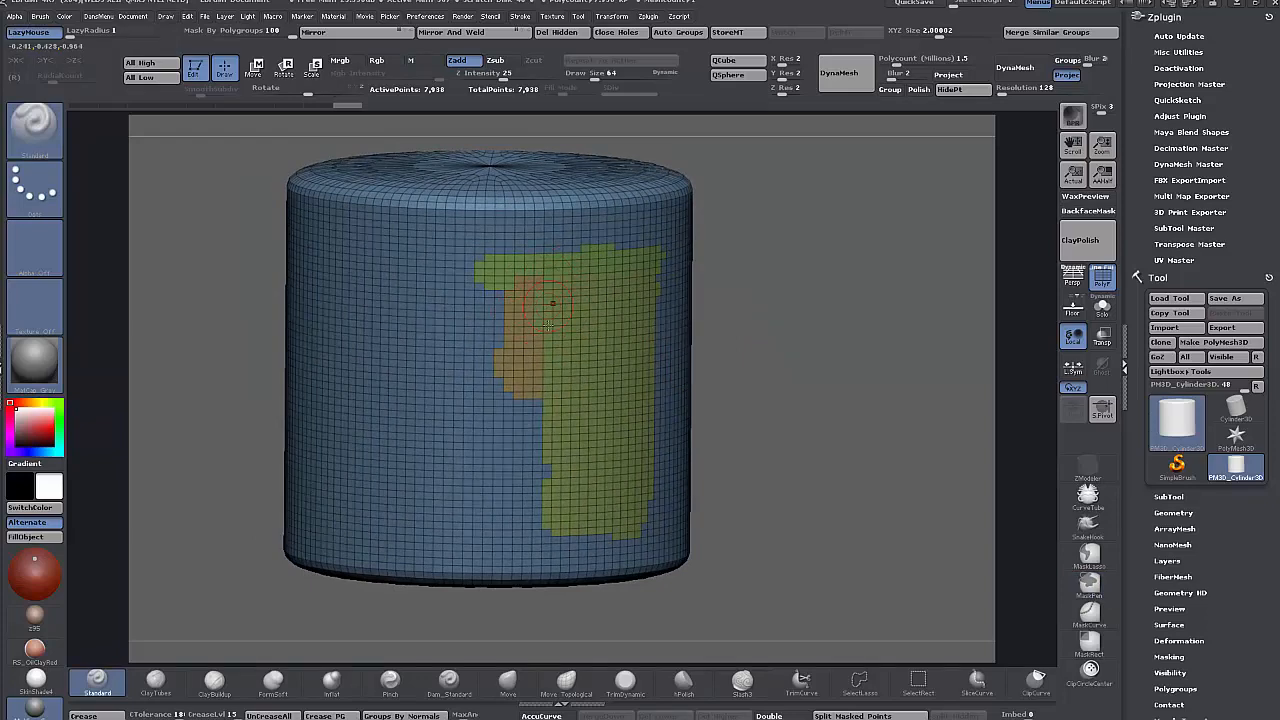
- Try Panel Loops on the polygroups with Double off, Inner on, Thickness 0.1, Polish 5, Bevel 50 and Elevation 100, then undo it
key(shift+t)
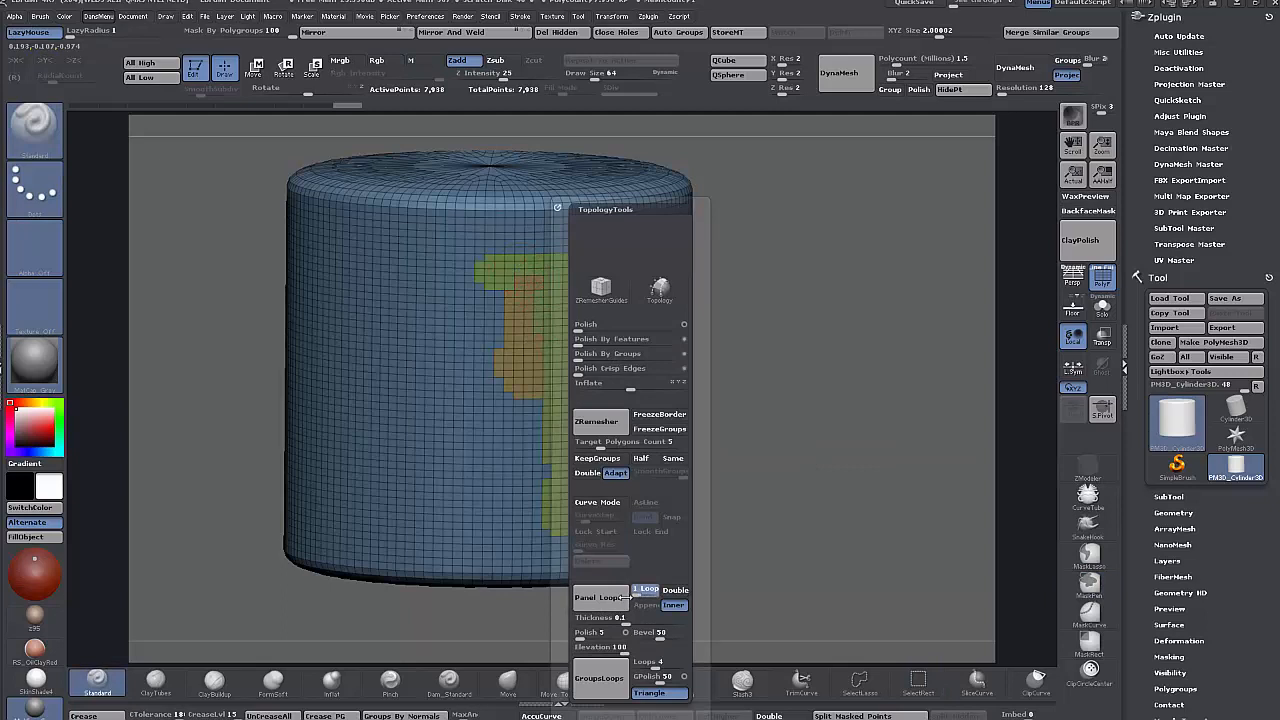
click(676, 591)
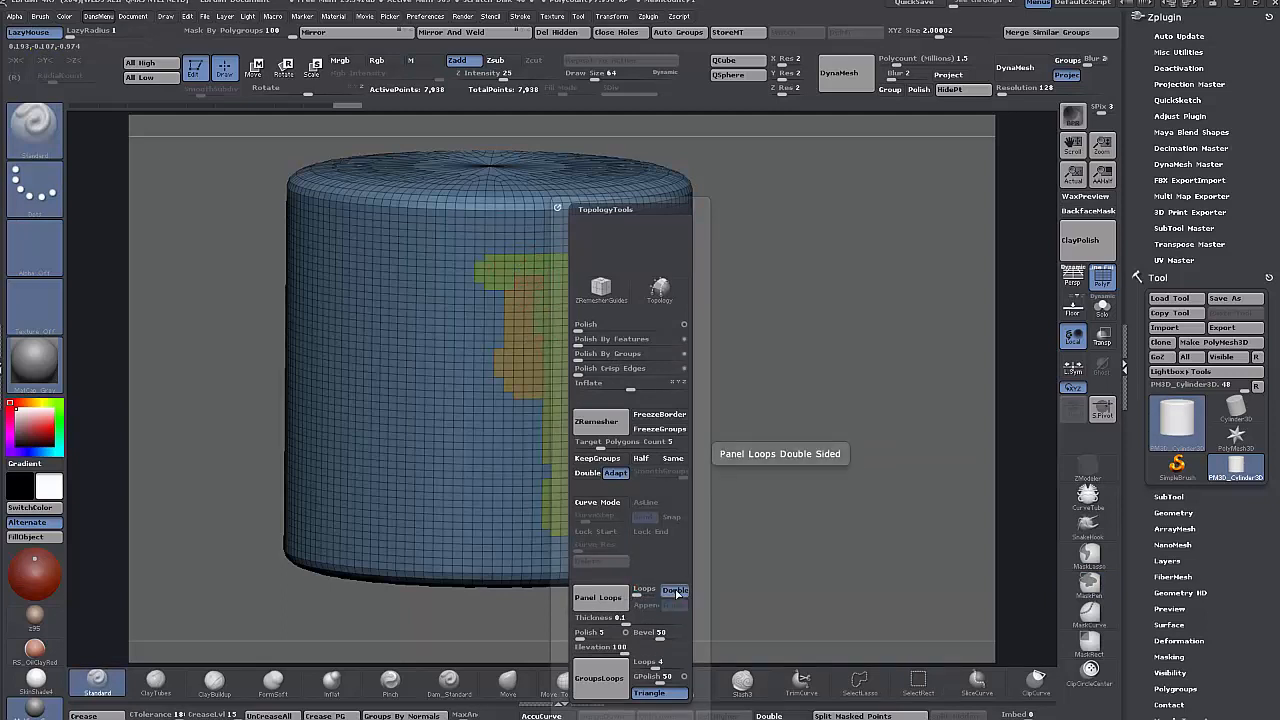
click(676, 591)
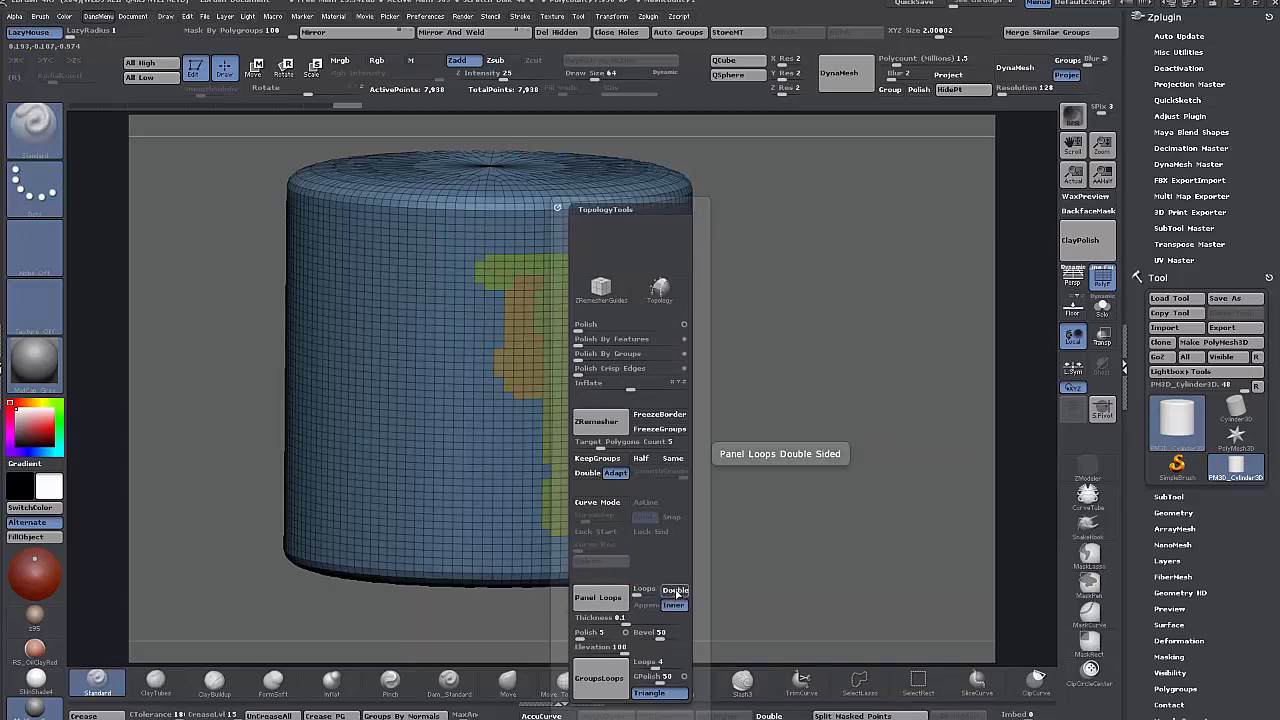
click(611, 605)
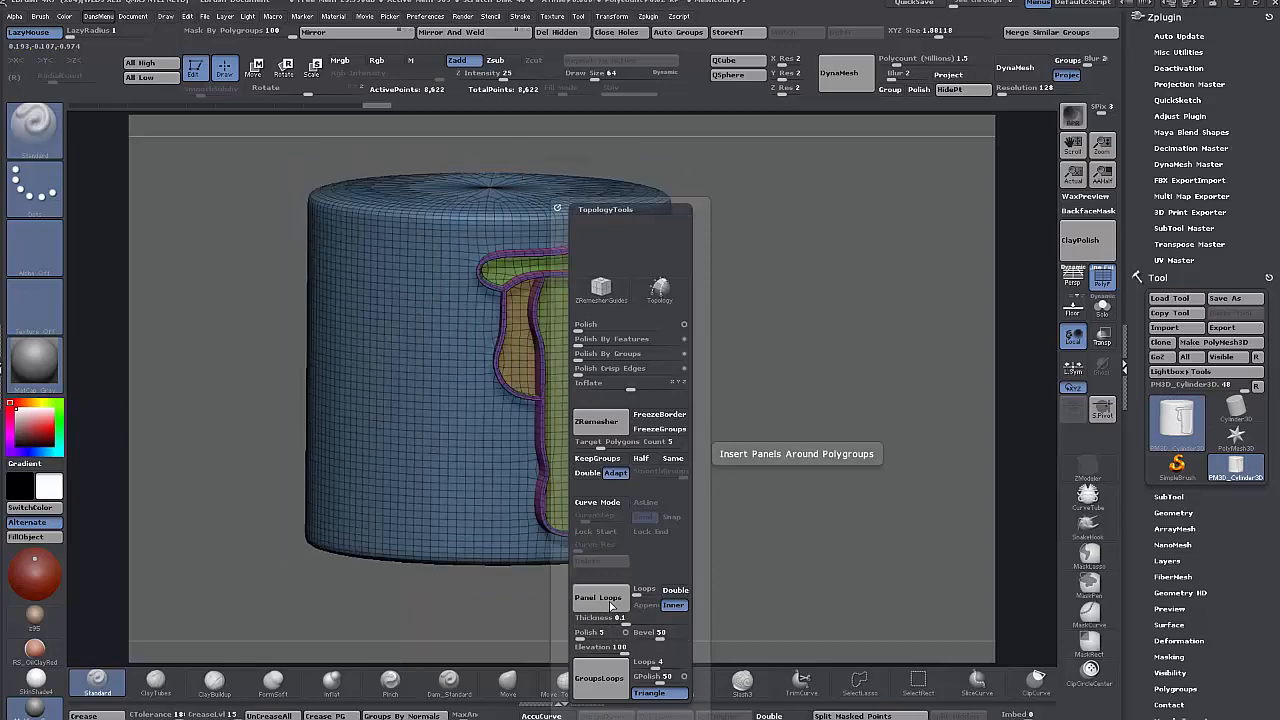
key(ctrl+z)
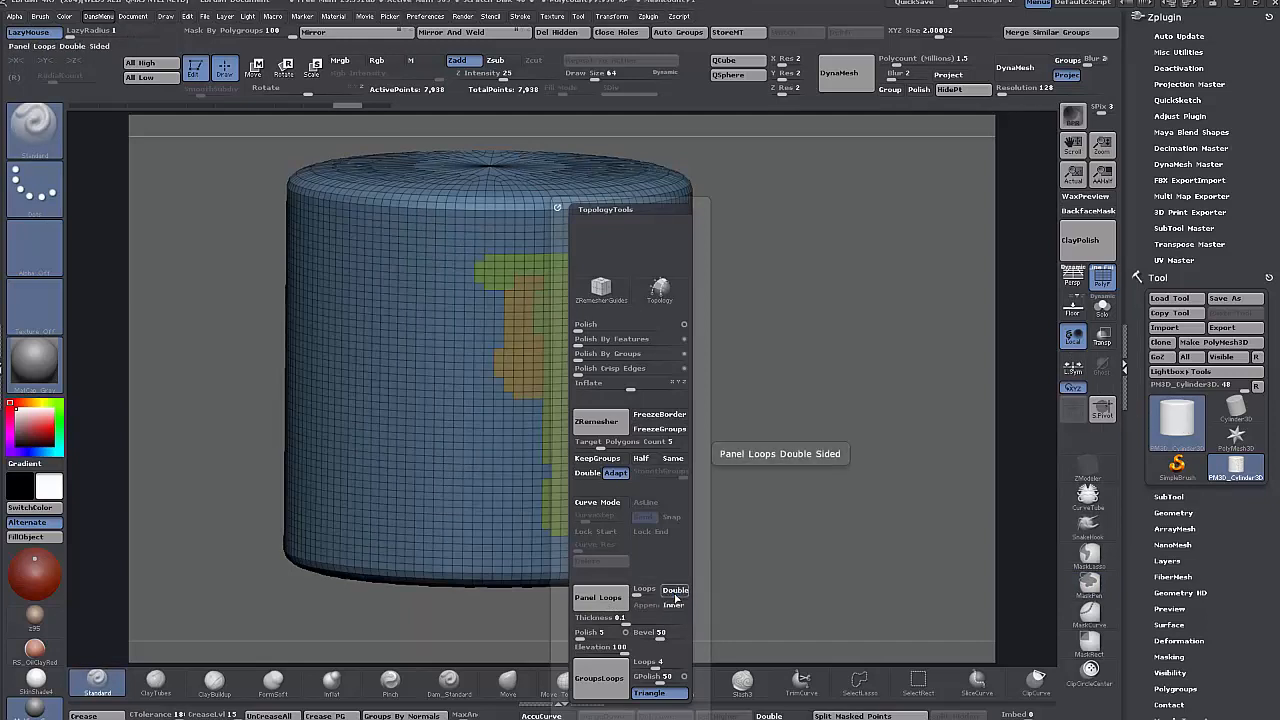
- Run Panel Loops on all polygroups with Inner off, and compare the panels with the original mesh by undoing and redoing
click(597, 599)
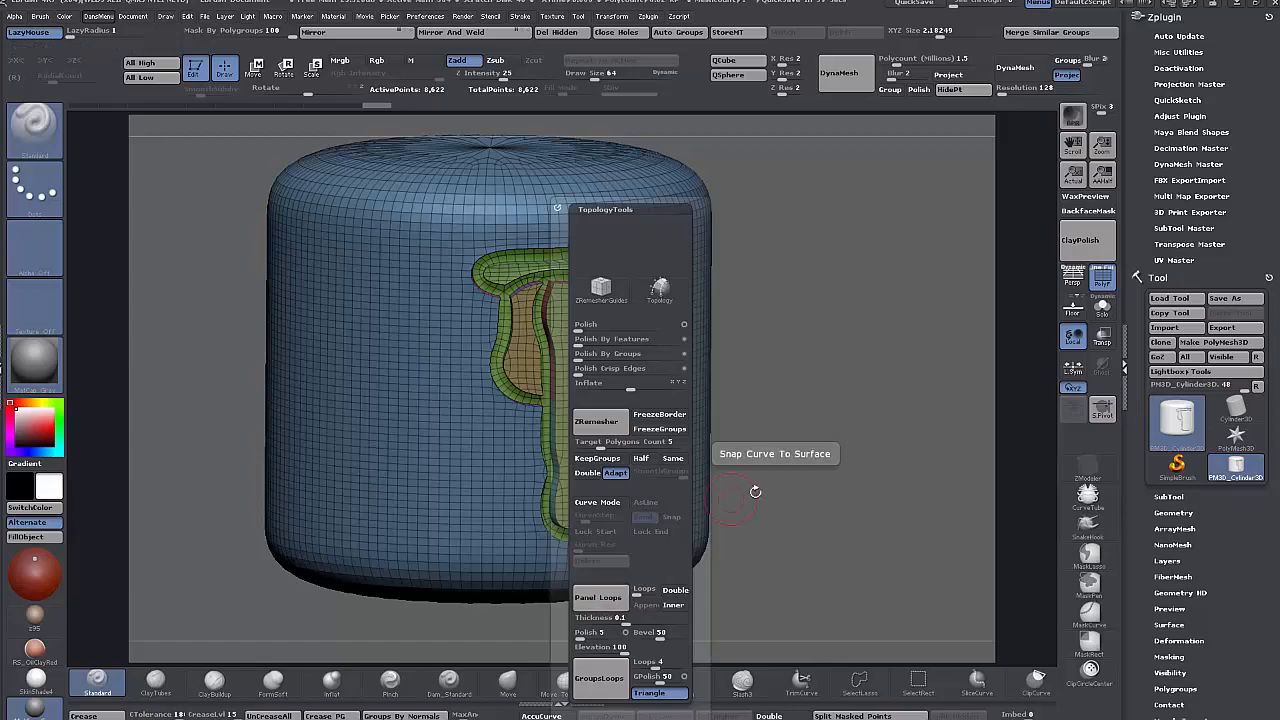
drag(757, 491, 824, 486)
drag(829, 442, 838, 482)
alt+drag(927, 506, 845, 445)
key(ctrl)
key(ctrl+z)
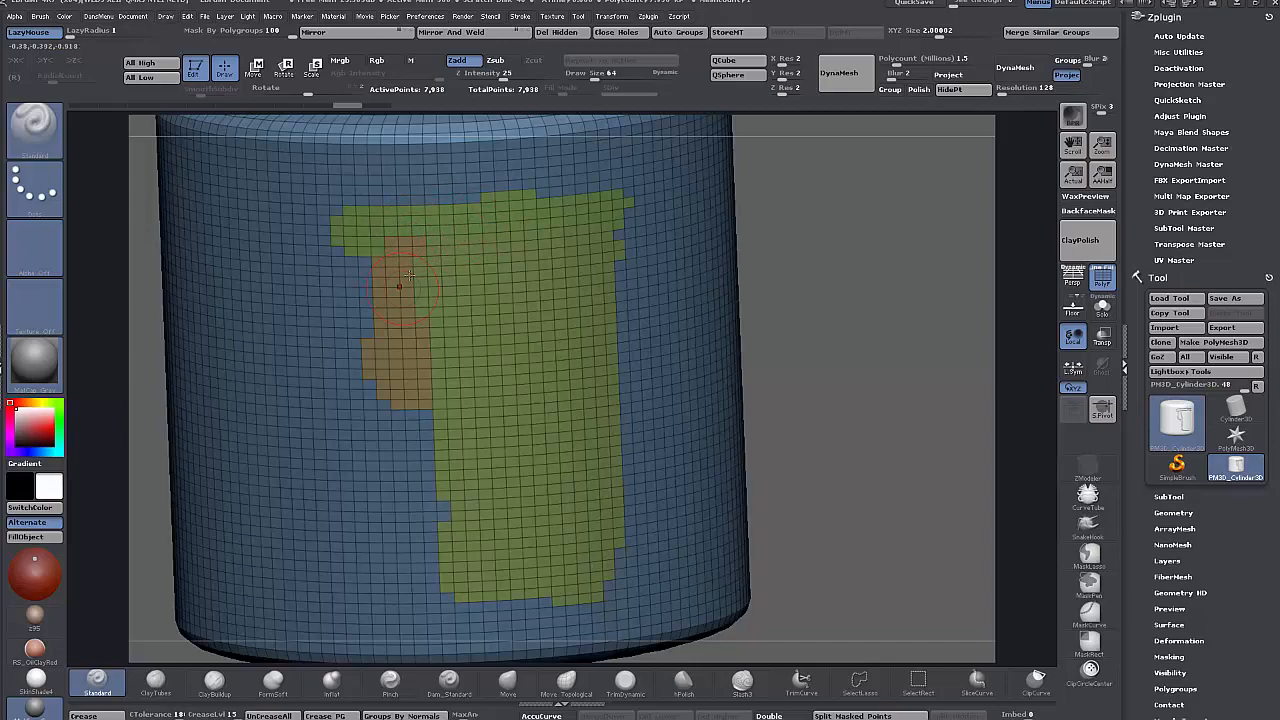
key(ctrl+shift+z)
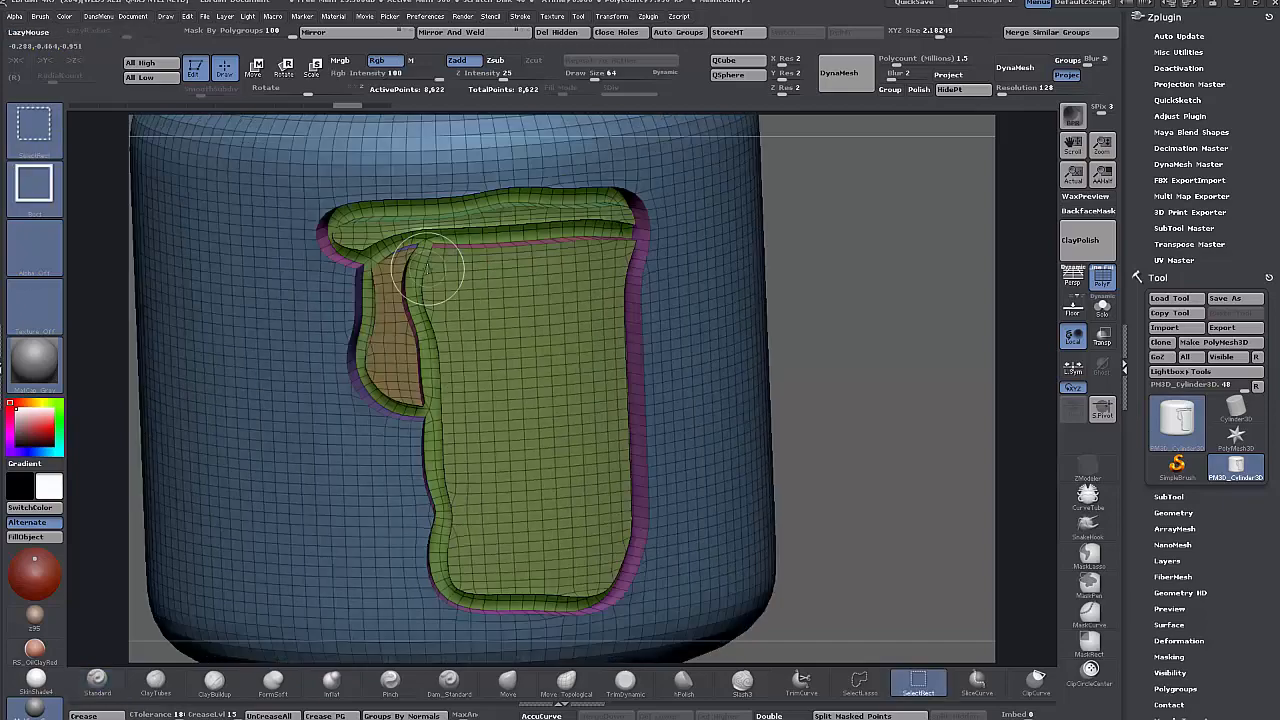
- Examine the loops along the green and orange panel borders up close, then undo Panel Loops
drag(873, 400, 300, 326)
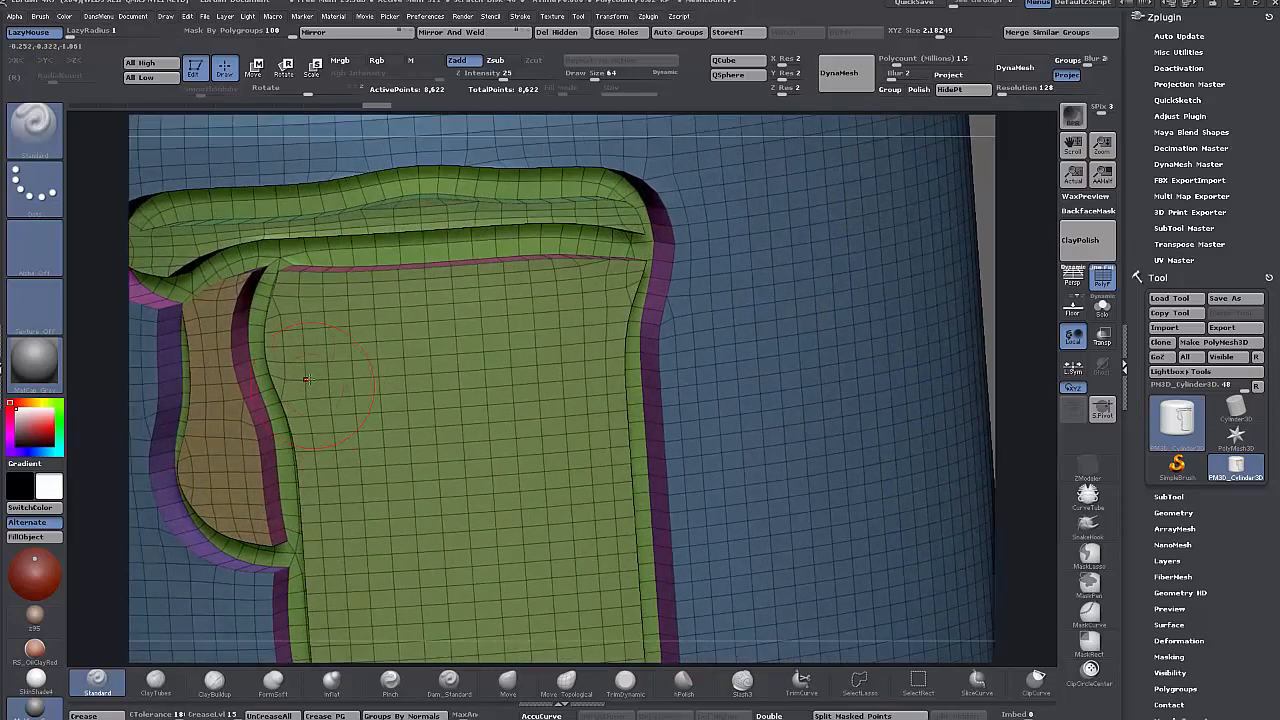
drag(294, 382, 255, 292)
drag(323, 257, 420, 265)
mouse_move(362, 208)
mouse_down()
mouse_move(486, 337)
mouse_move(368, 447)
mouse_up()
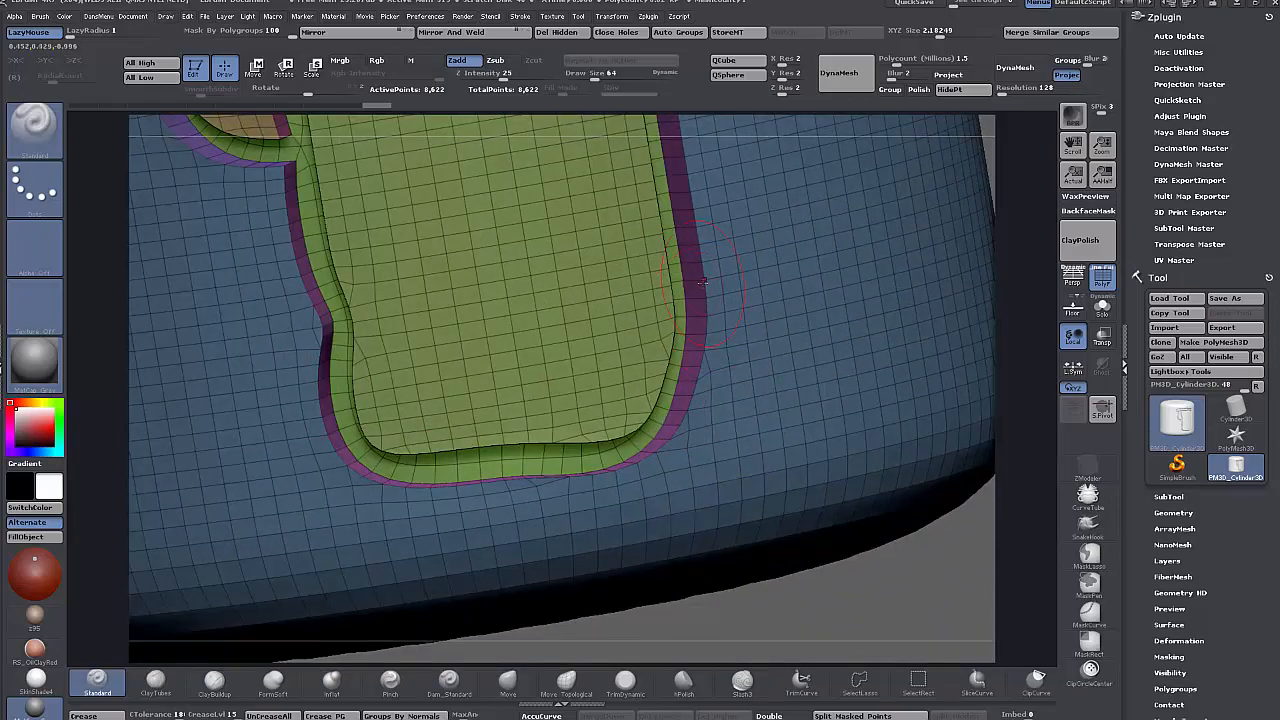
key(ctrl+z)
- Mask a long strip of the blue surface along the green polygroup's right edge and convert it into a polygroup
alt+drag(678, 560, 629, 335)
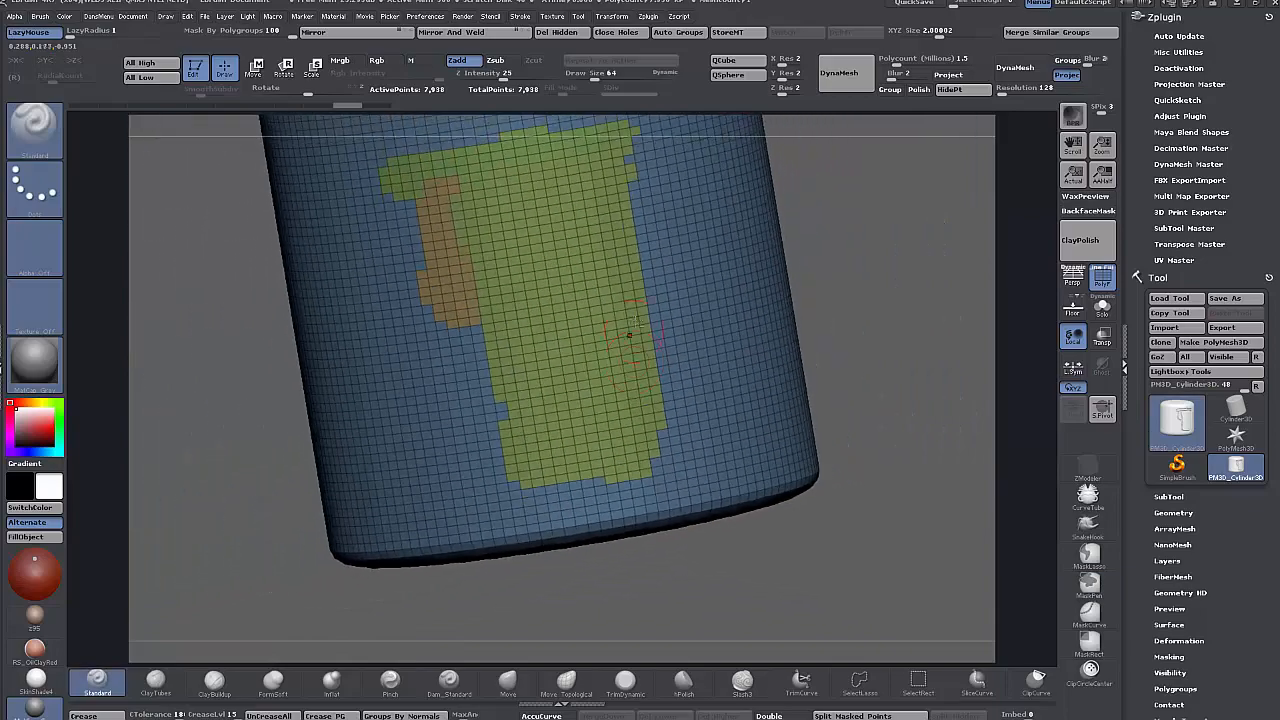
alt+right_drag(629, 335, 619, 415)
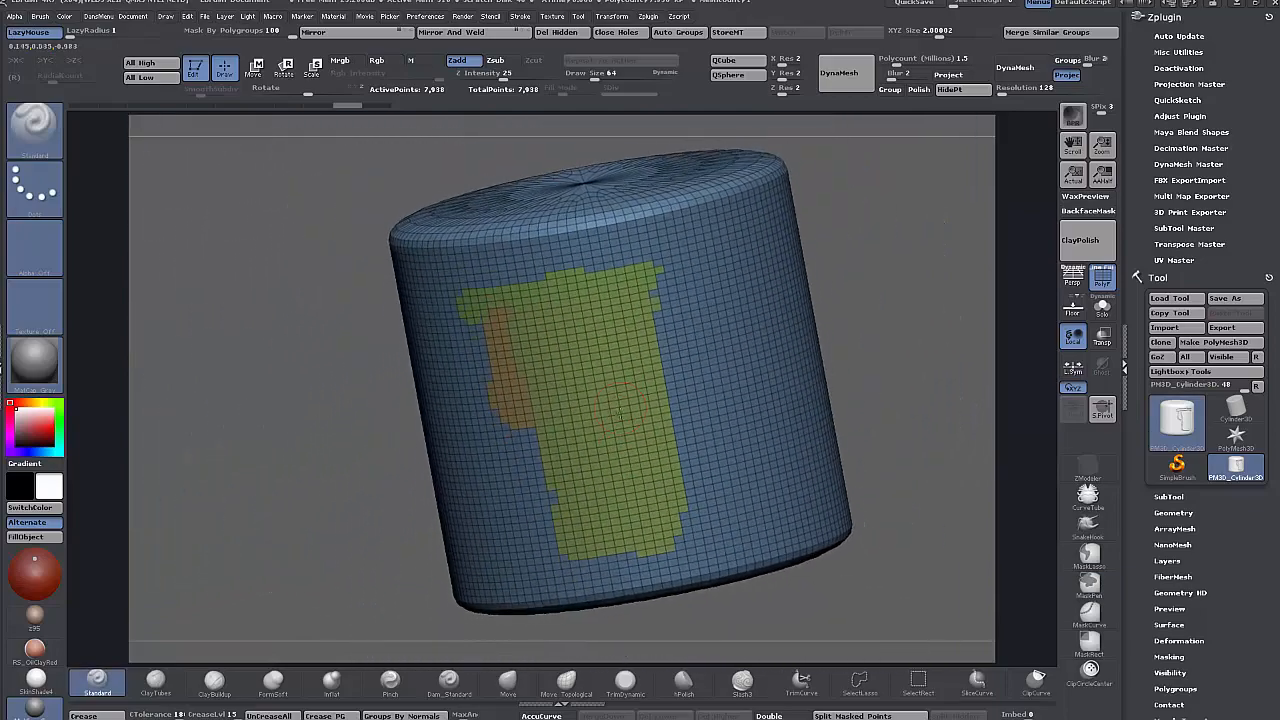
ctrl+drag(655, 282, 645, 334)
key(ctrl+z)
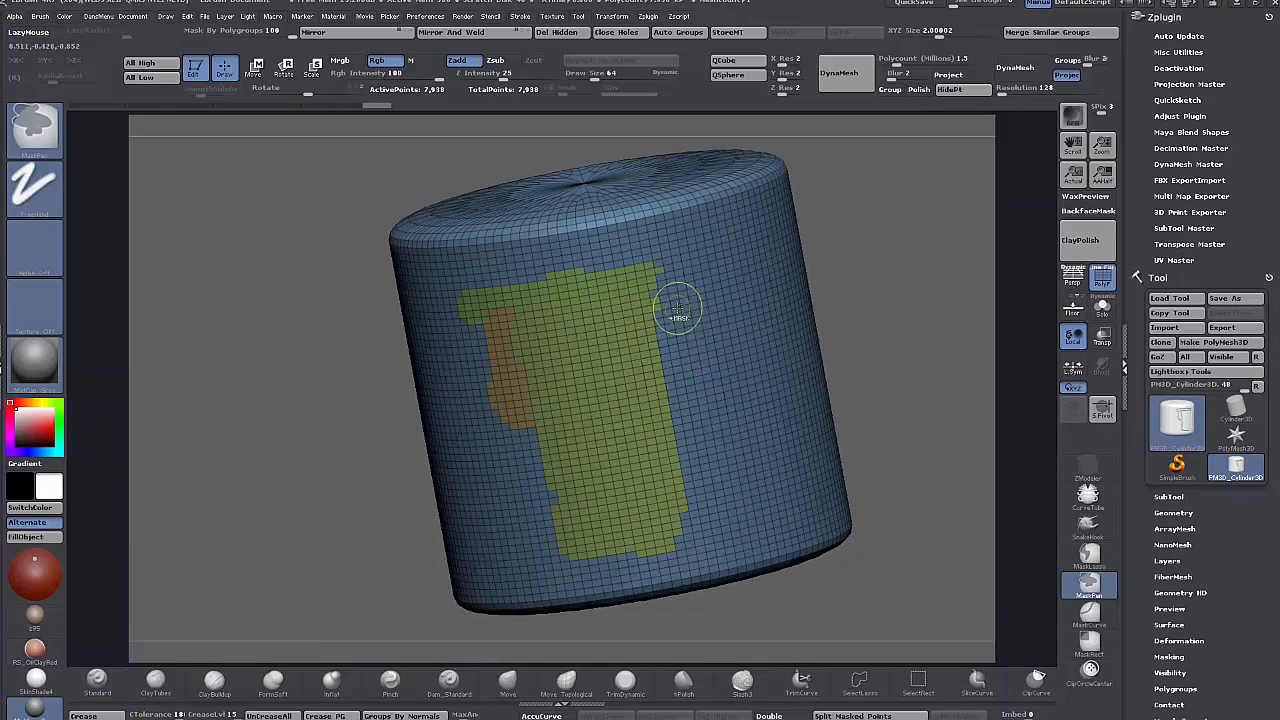
ctrl+drag(660, 282, 713, 529)
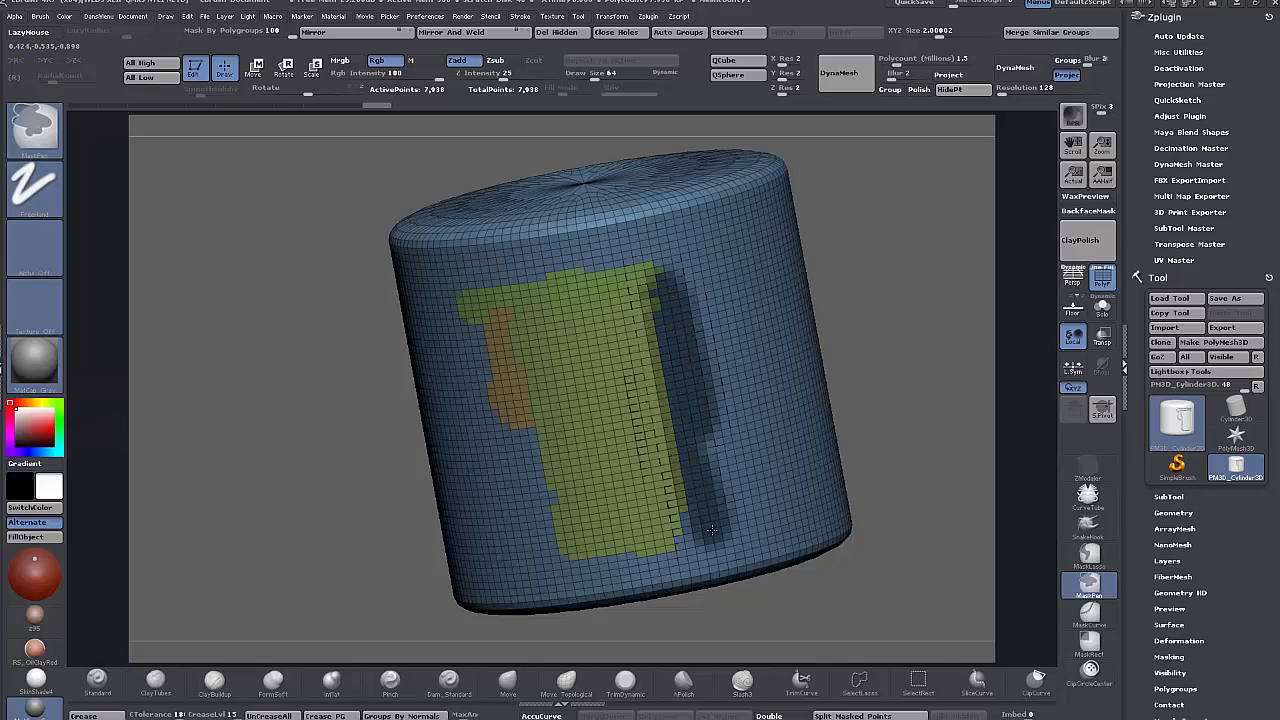
key(ctrl+w)
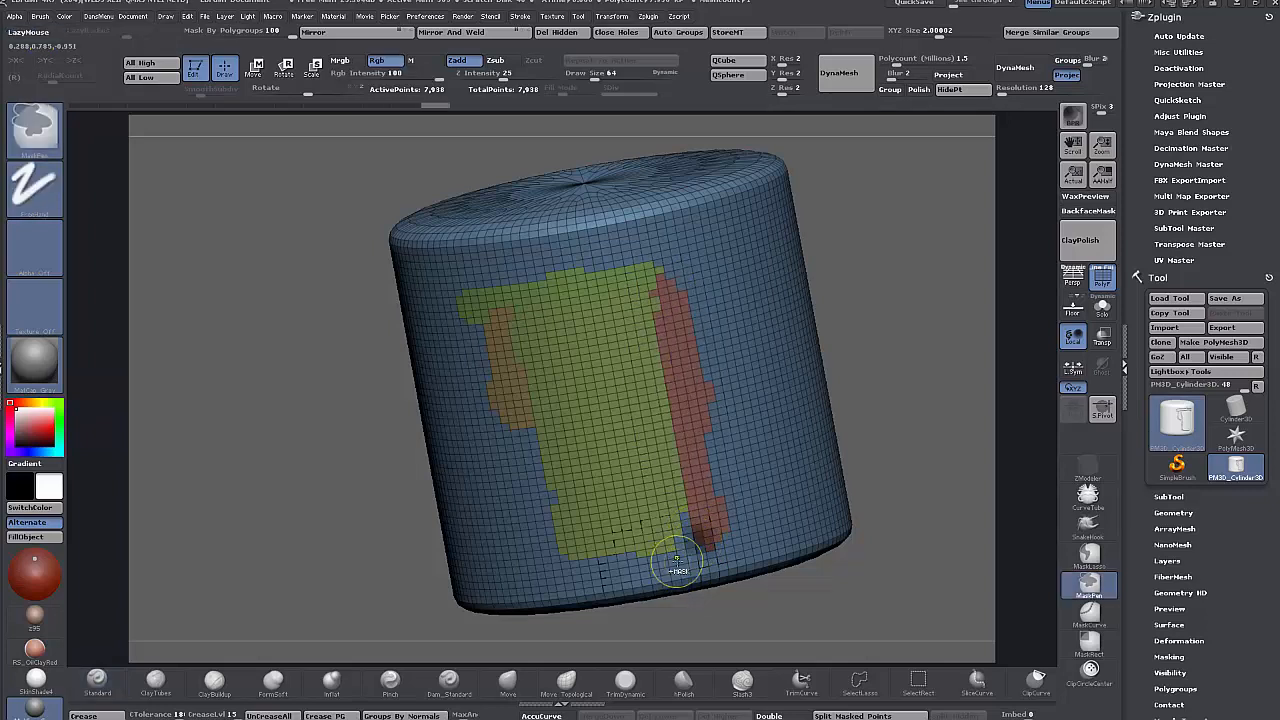
- Mask strips below the green polygroup and along its lower left edge, and convert each into a separate polygroup
mouse_move(688, 546)
ctrl+mouse_down()
mouse_move(552, 582)
mouse_move(595, 570)
mouse_move(540, 545)
mouse_move(517, 431)
ctrl+mouse_up()
key(ctrl+z)
key(ctrl+w)
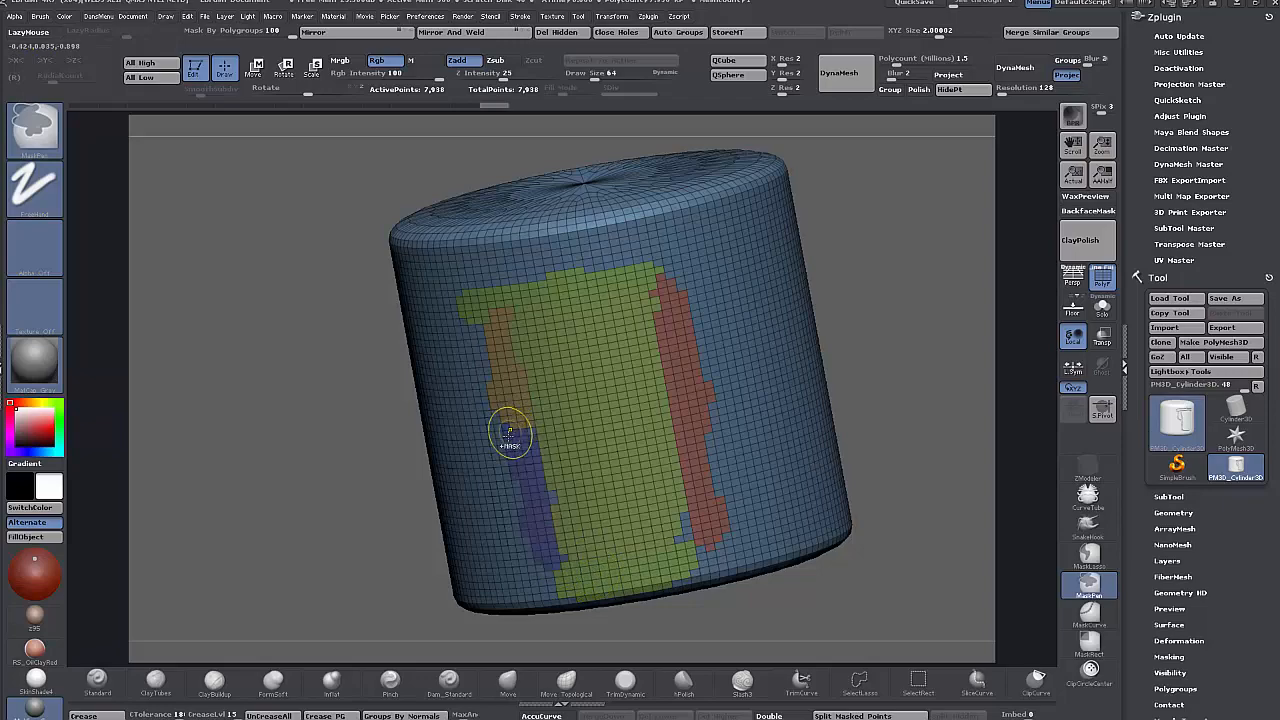
- Clean up the small isolated polygroup fragments around the painted strips with Merge Stray Groups
mouse_move(847, 357)
mouse_down()
mouse_move(868, 335)
mouse_move(869, 387)
mouse_move(836, 338)
mouse_up()
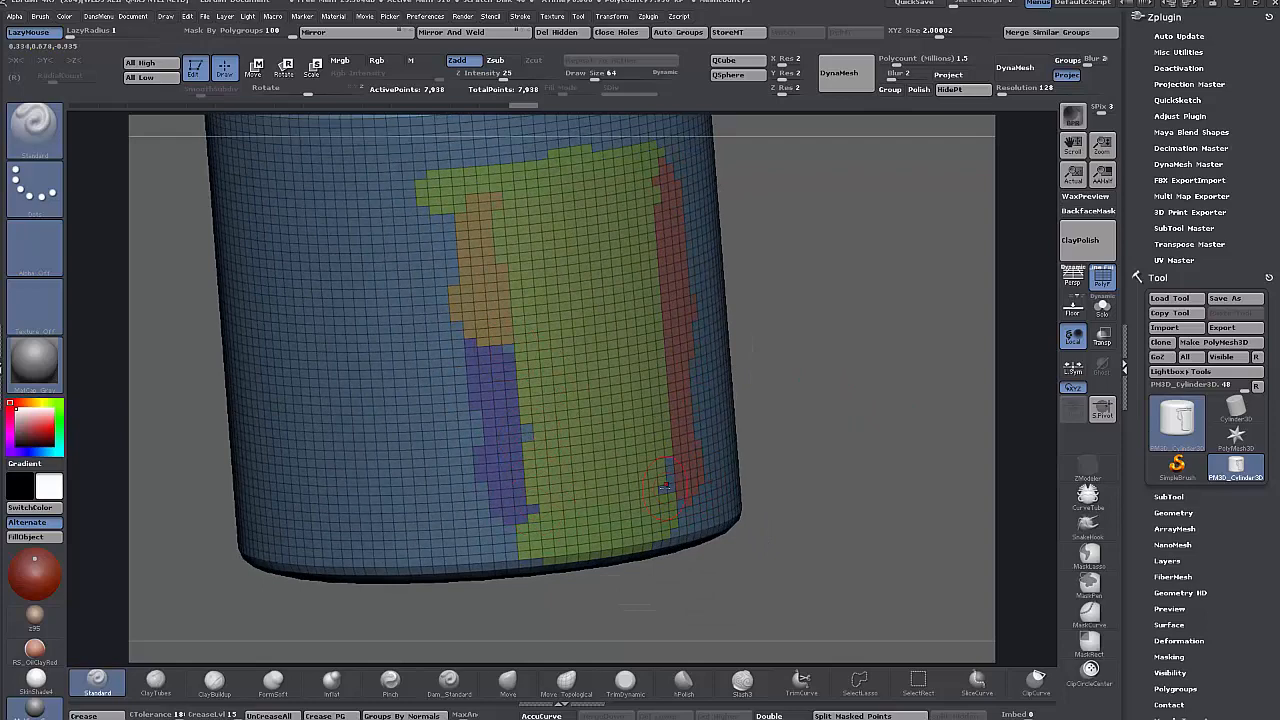
drag(866, 460, 867, 463)
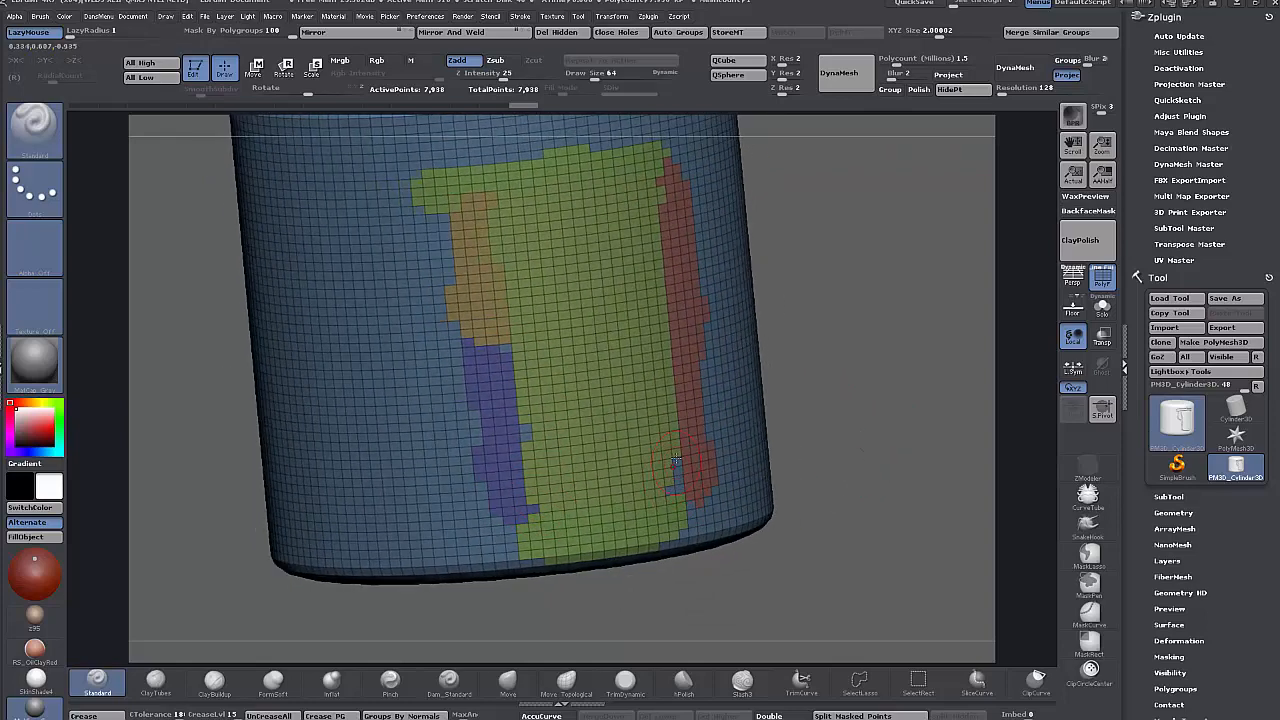
scroll(1174, 454, down, 5)
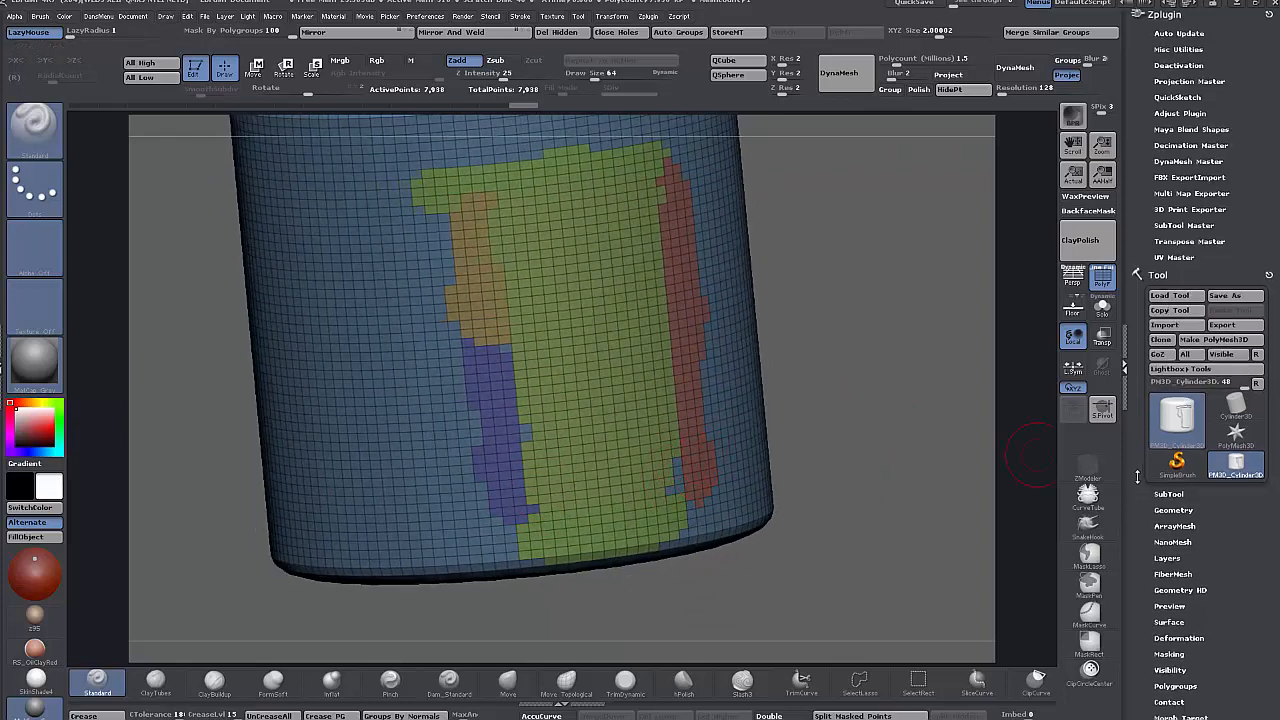
click(1175, 461)
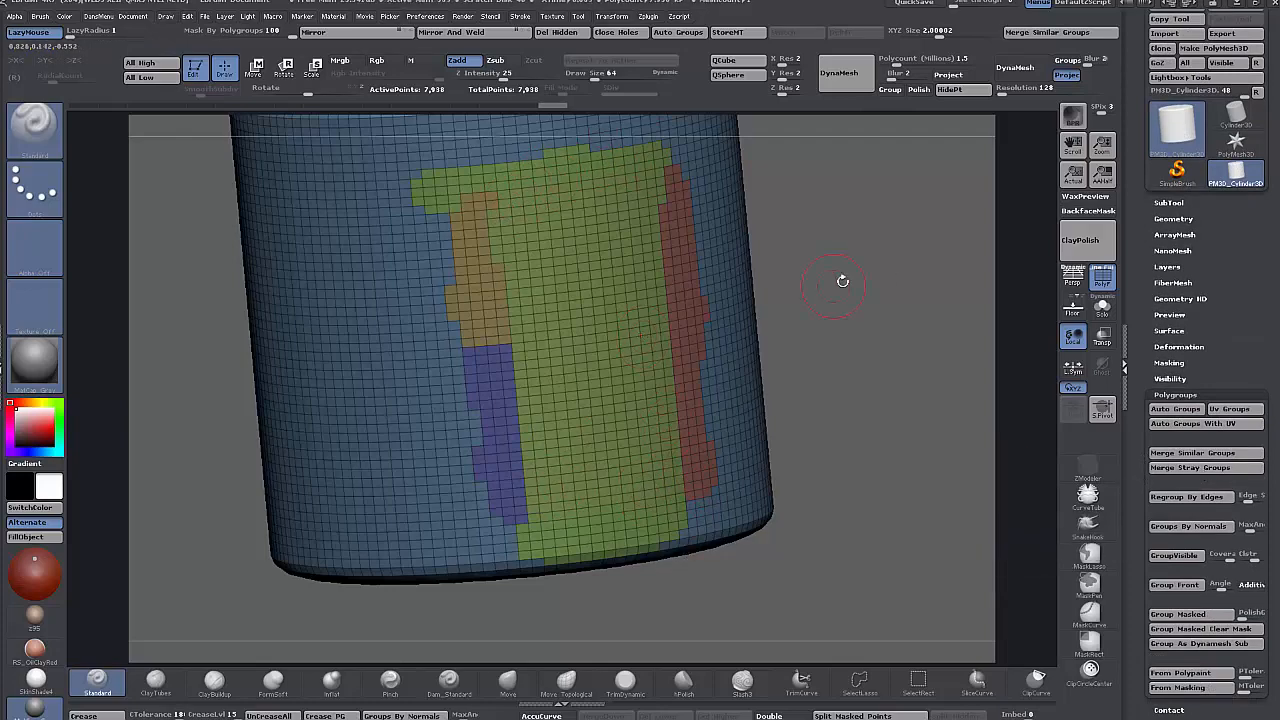
- Apply Panel Loops with Double off to the green, orange, purple and red polygroups on the cylinder
drag(843, 281, 800, 400)
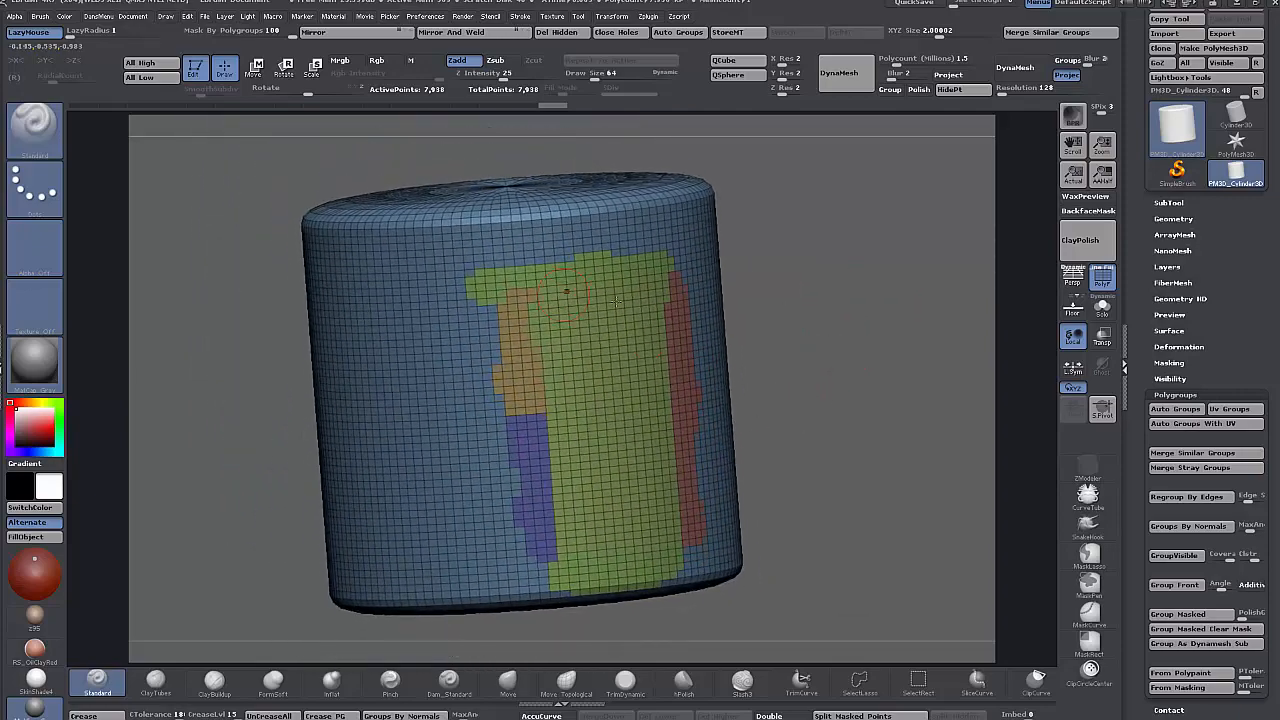
click(1162, 394)
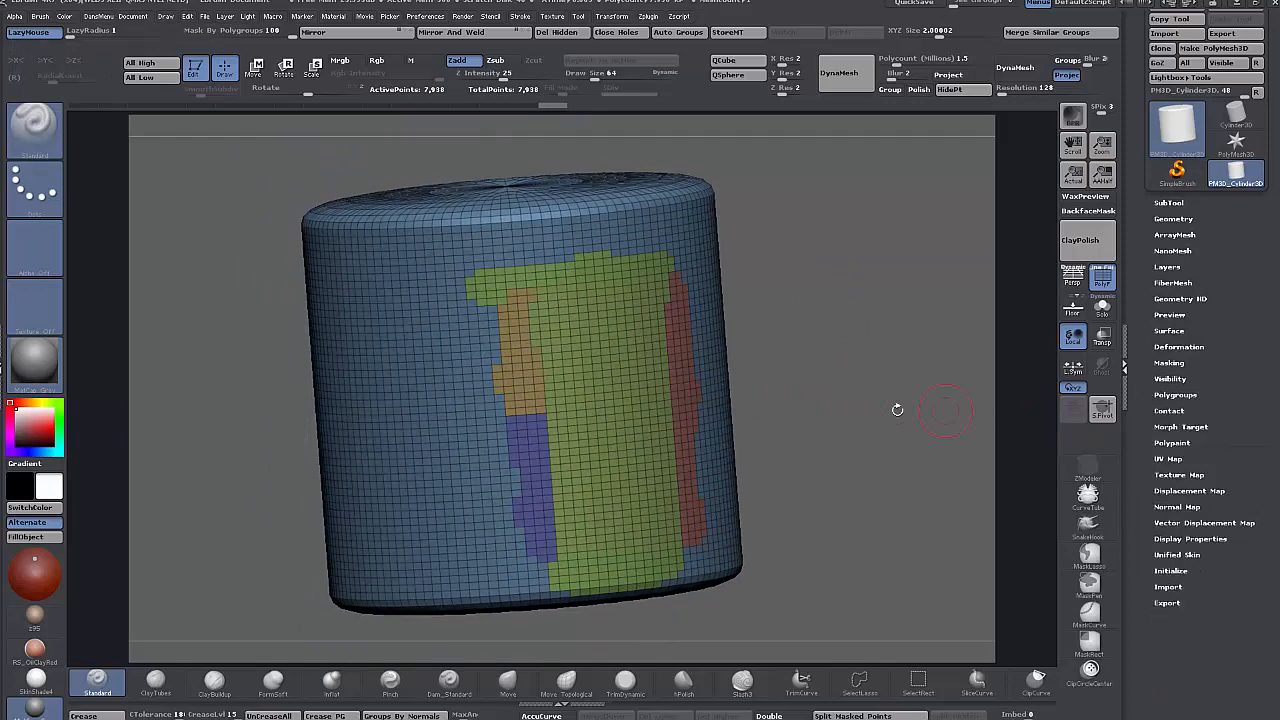
mouse_move(860, 401)
mouse_down()
mouse_move(838, 403)
mouse_move(852, 405)
mouse_up()
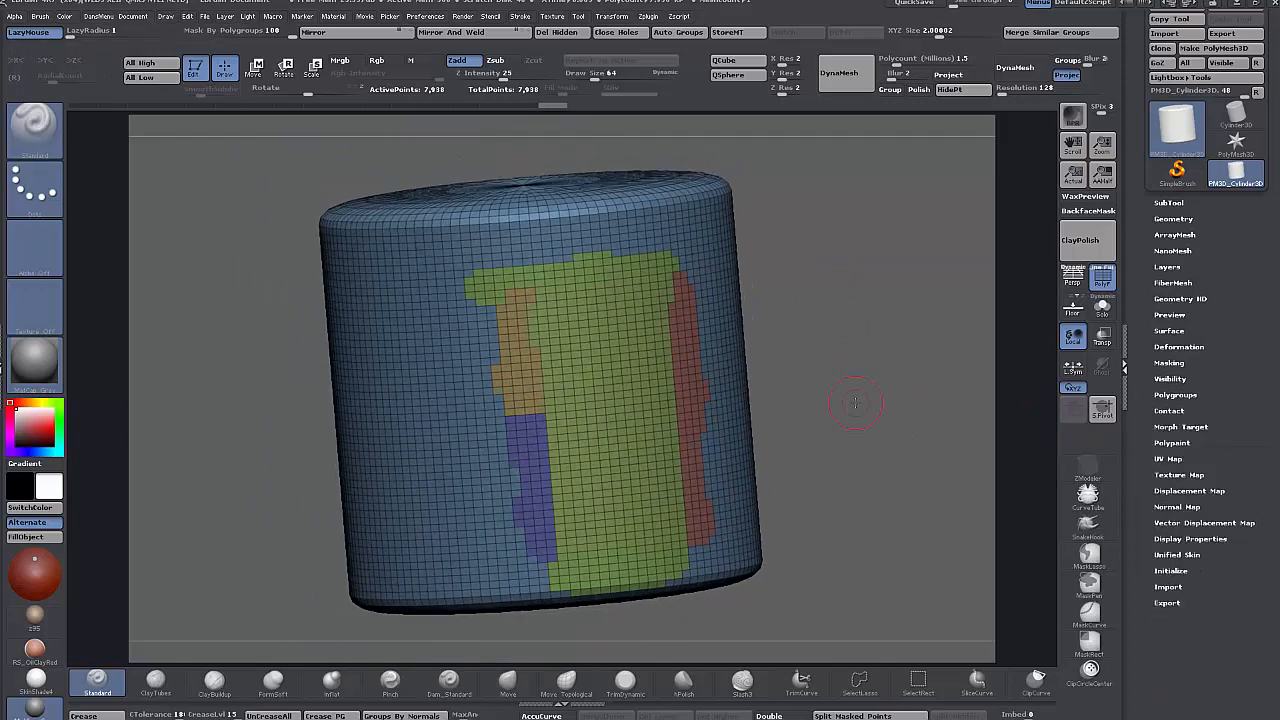
key(ctrl+shift+t)
click(827, 597)
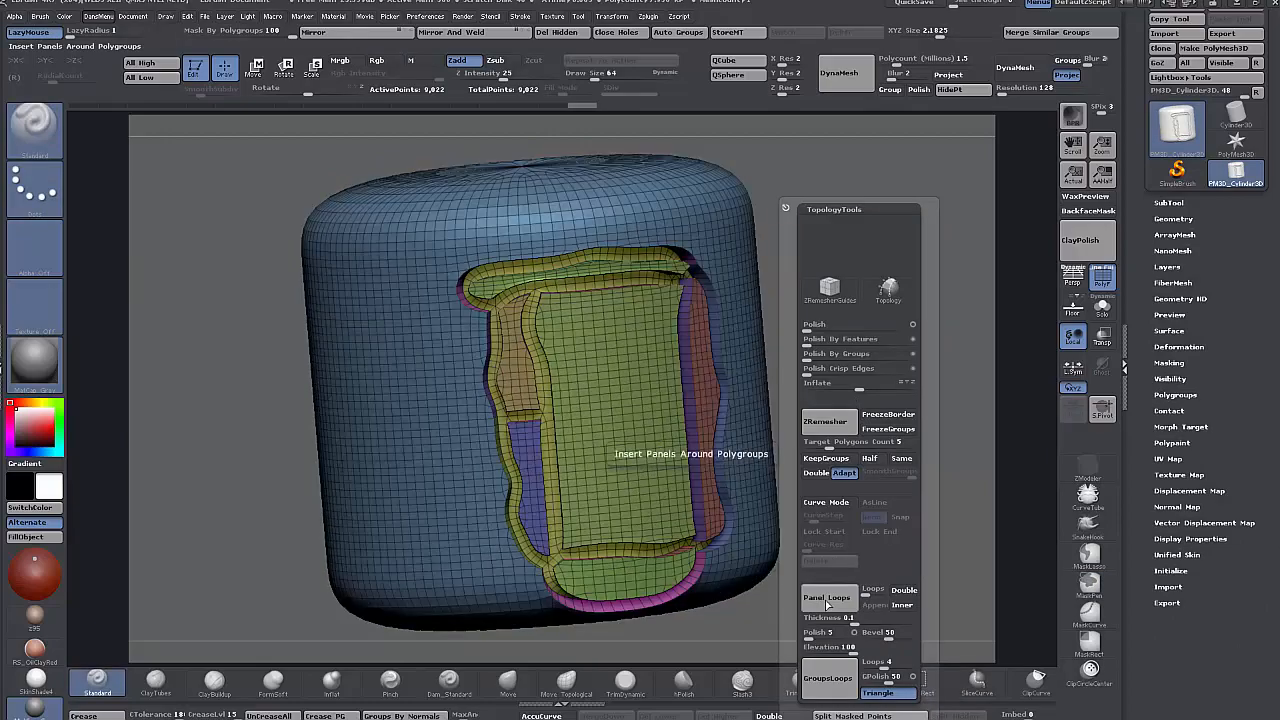
- Isolate the large green panel with its surrounding loops for inspection, then show the whole mesh and undo Panel Loops
drag(889, 397, 902, 362)
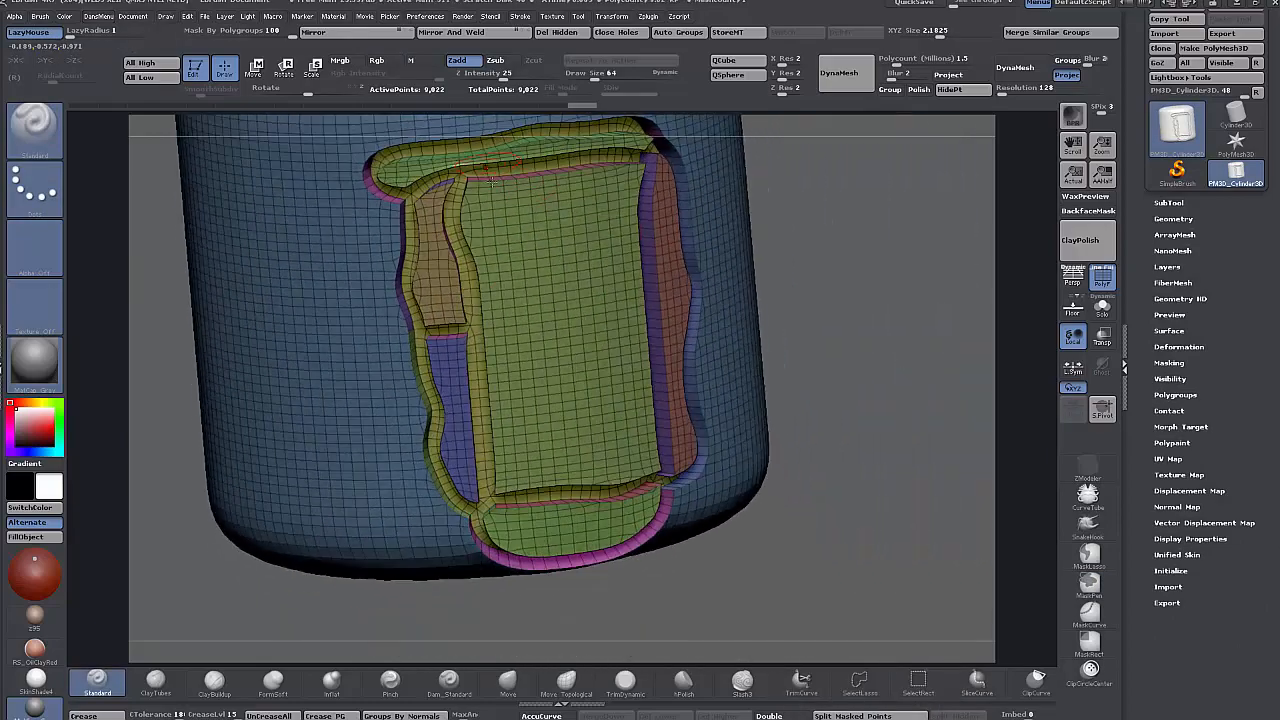
key(ctrl+shift)
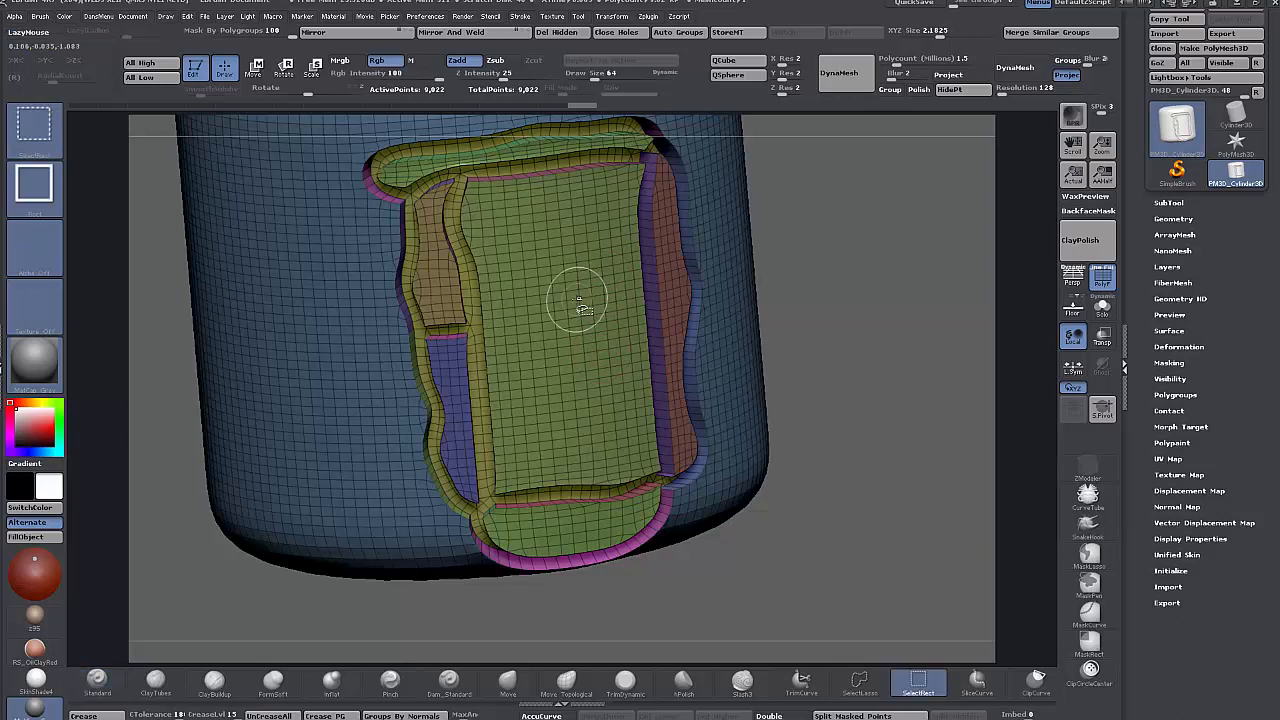
ctrl+shift+click(580, 304)
ctrl+shift+click(578, 298)
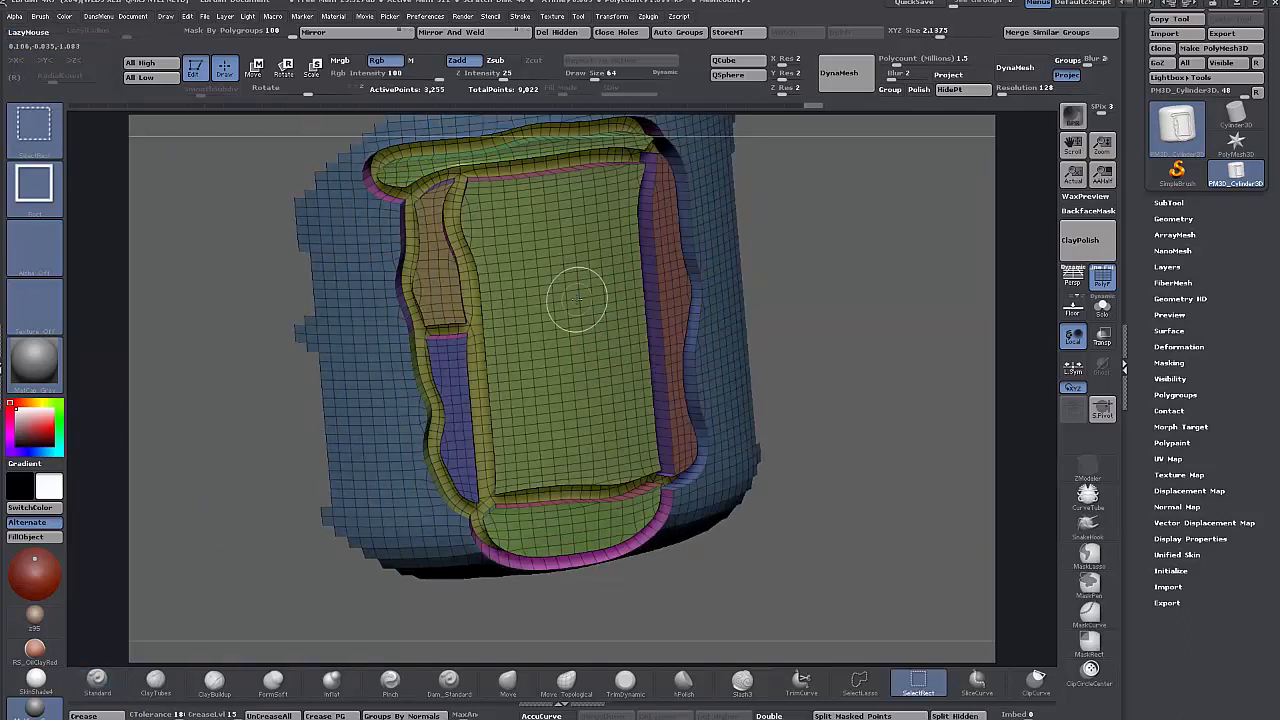
ctrl+shift+click(578, 298)
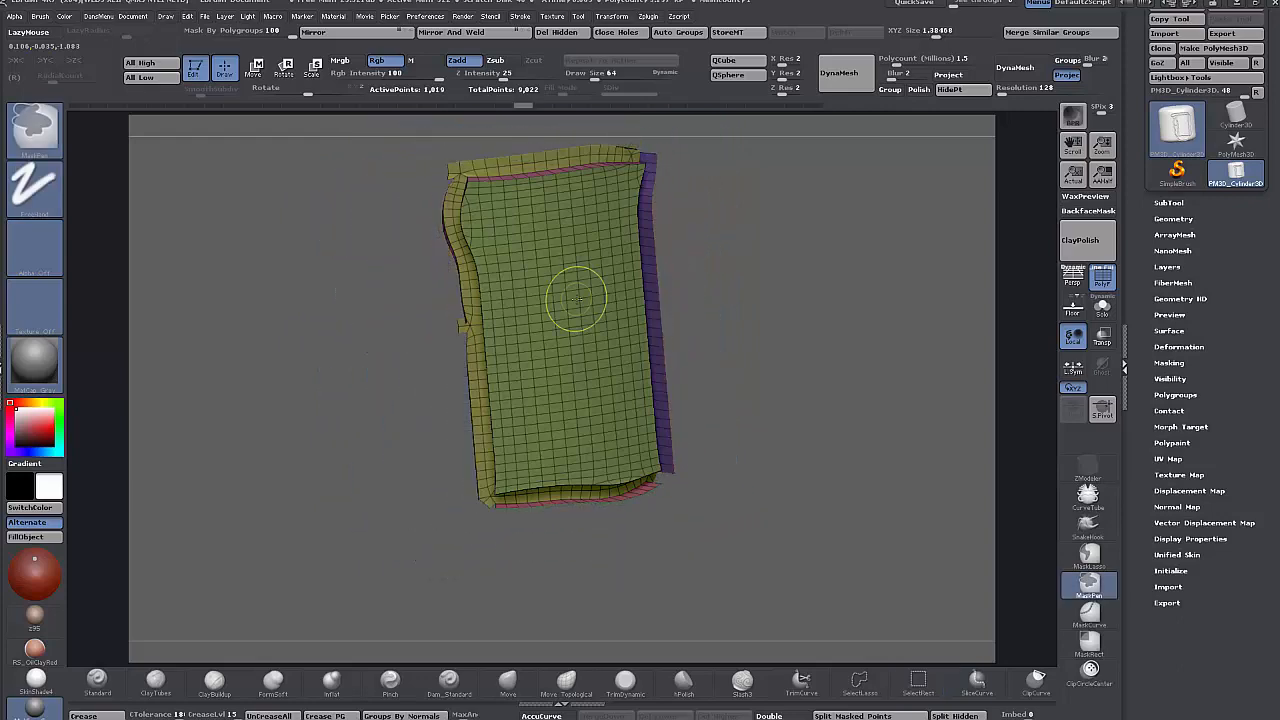
ctrl+shift+click(577, 306)
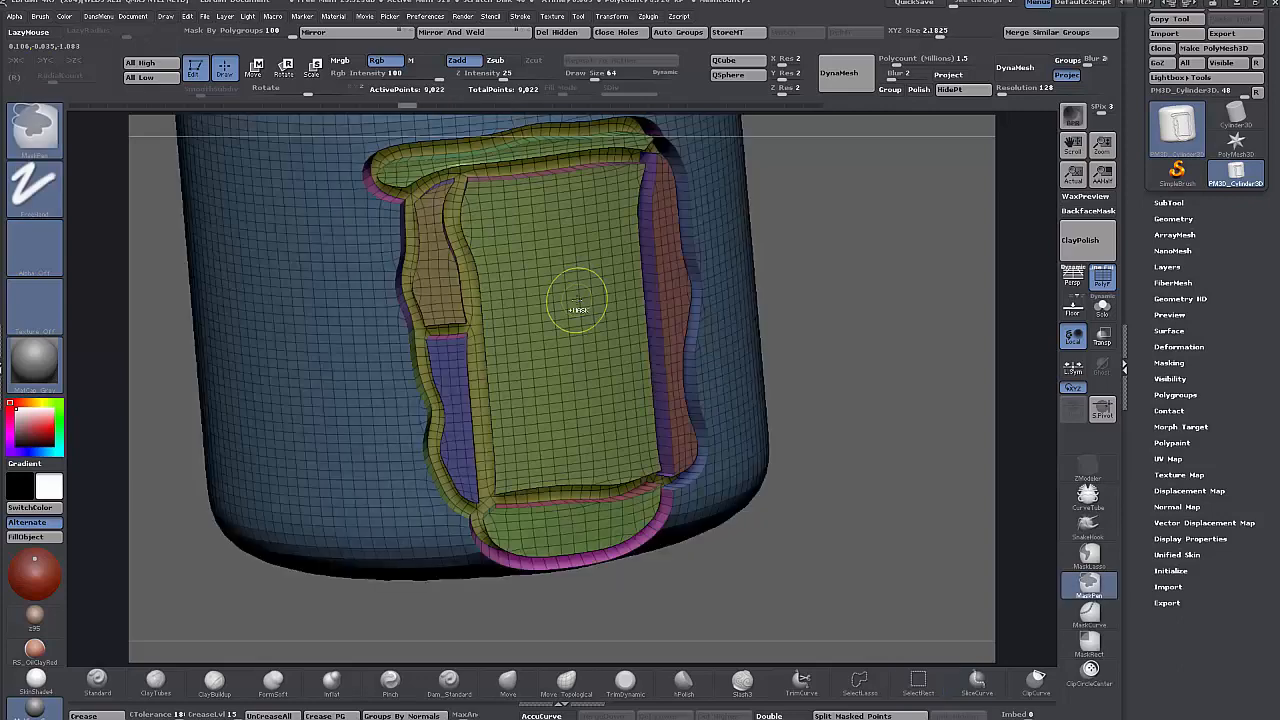
key(ctrl+z)
- Enable Double for Panel Loops and apply it to the cylinder's polygroups
key(ctrl+shift)
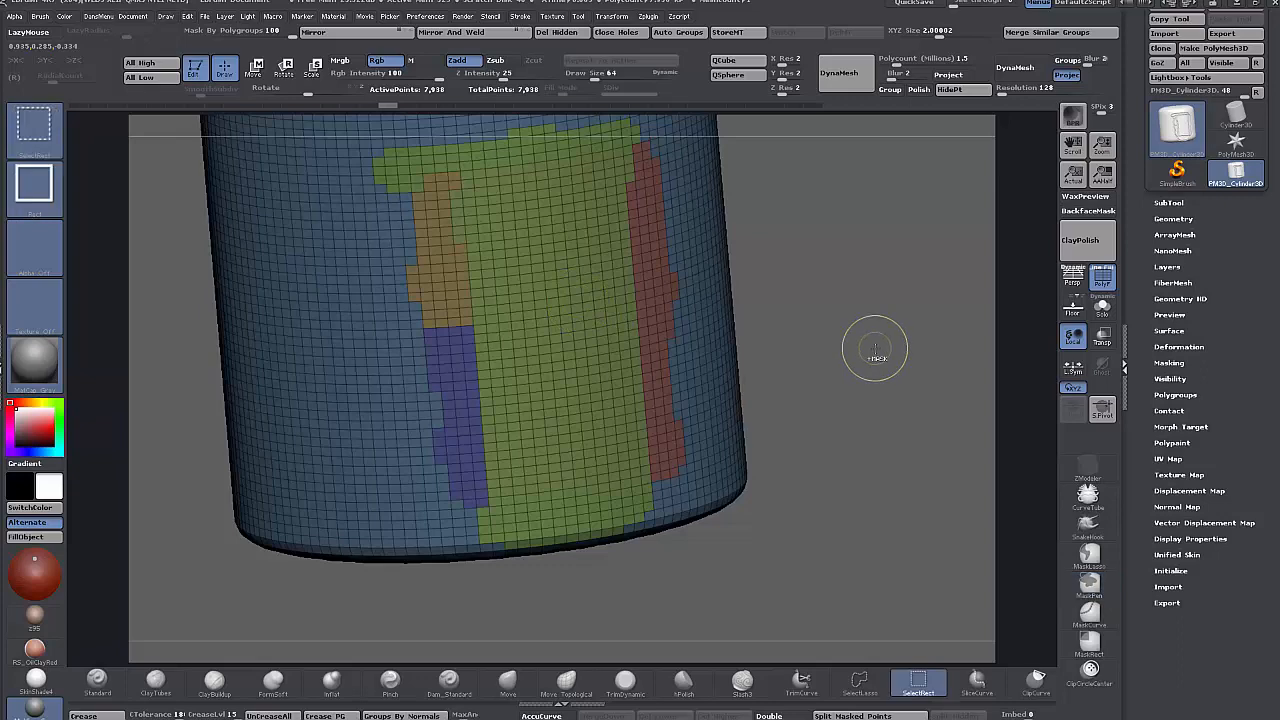
key(space)
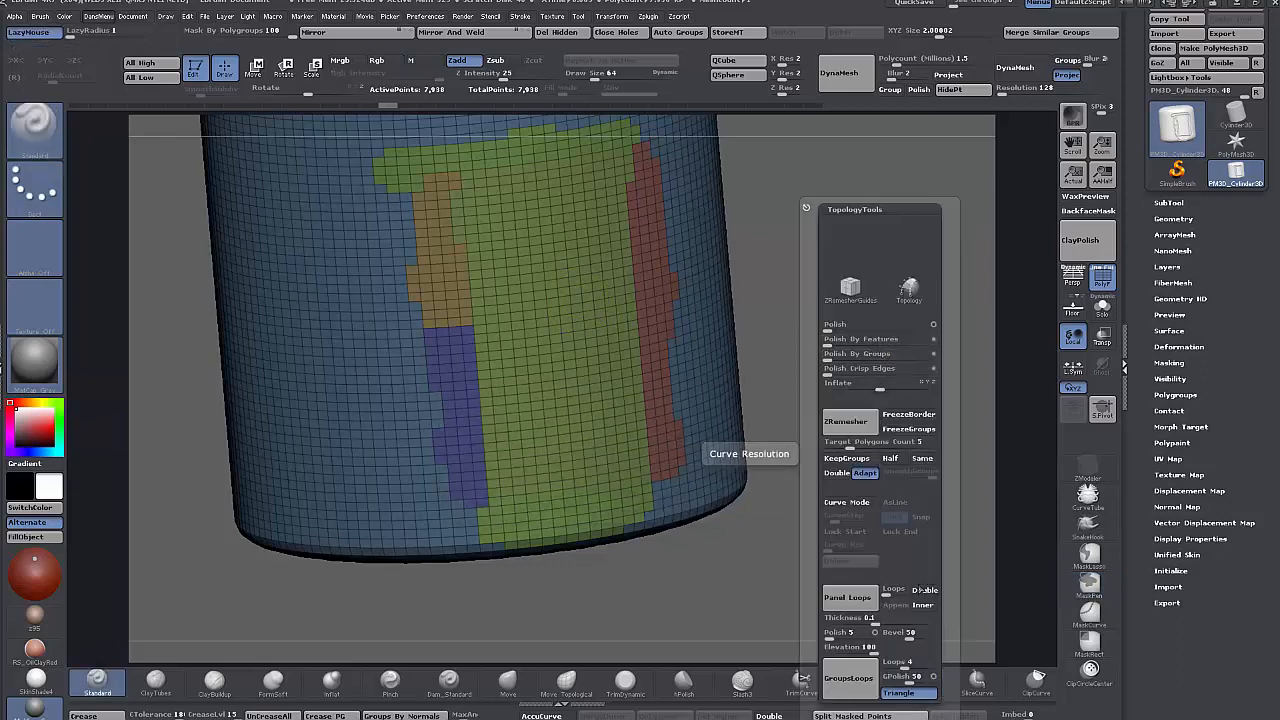
click(925, 591)
click(849, 598)
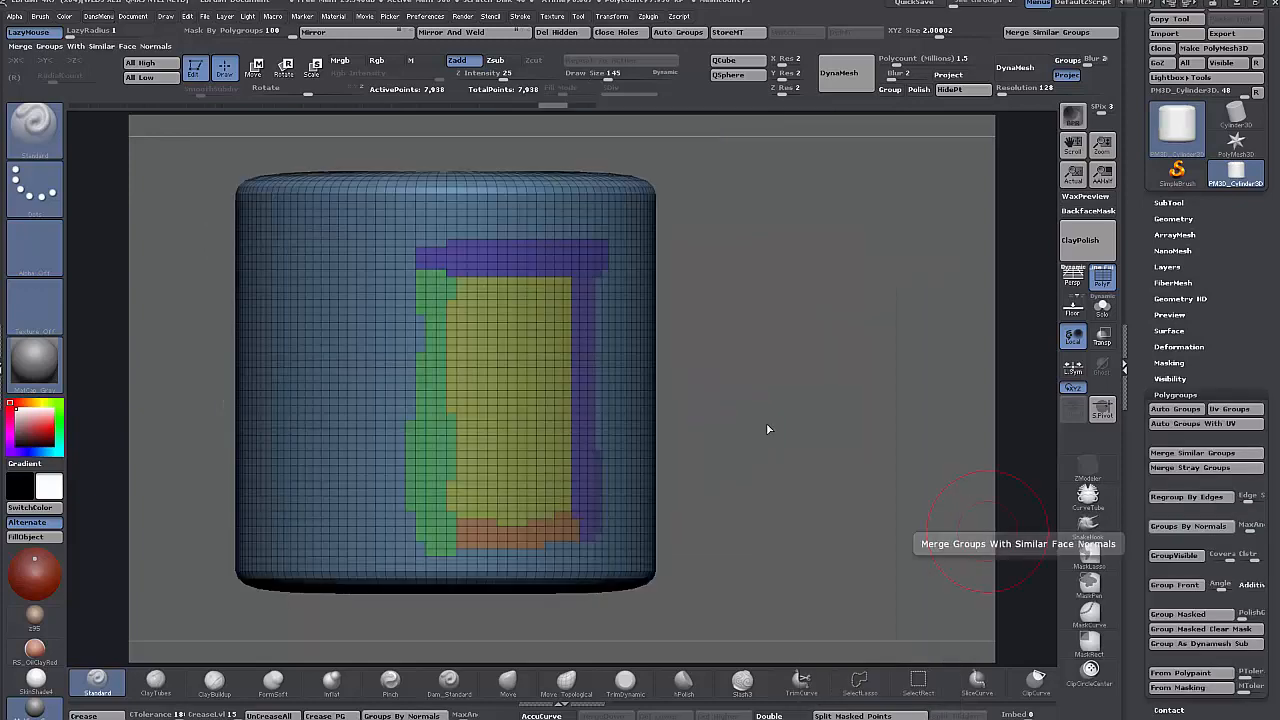
- Set the Panel Loops Bevel to 50 and apply Double-sided panels to the yellow polygroup and its neighbours
drag(766, 431, 681, 426)
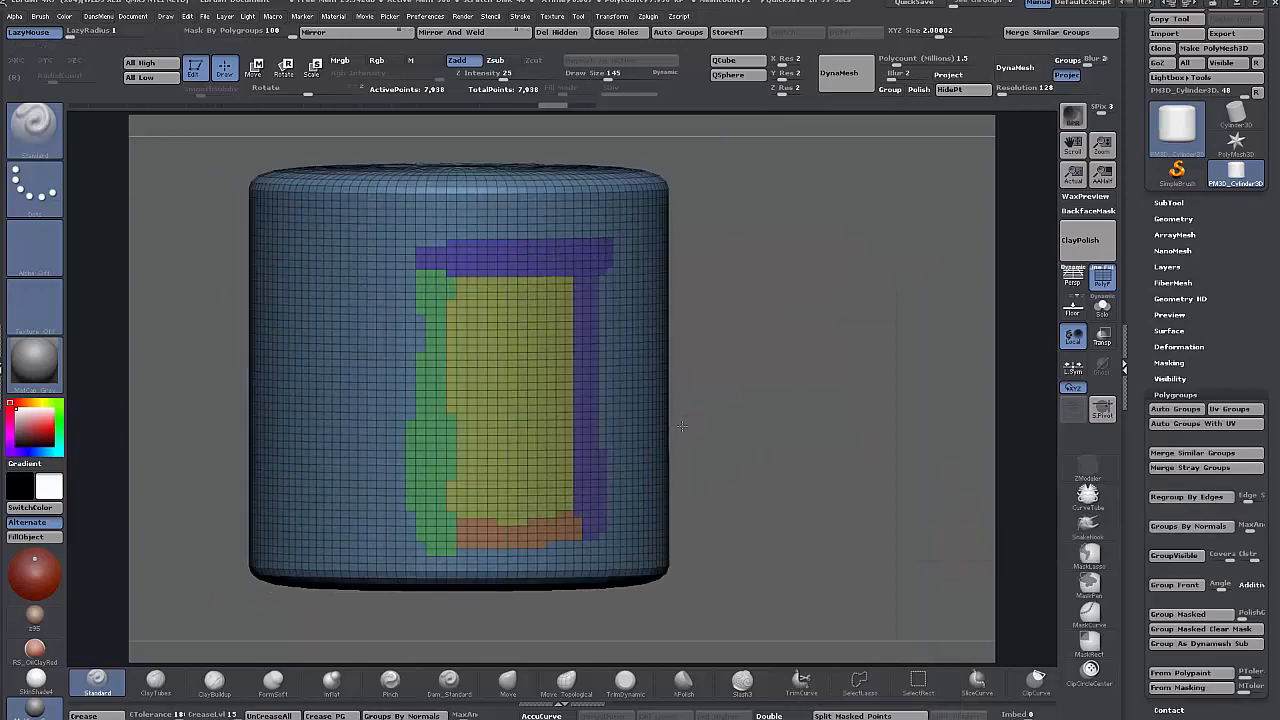
key(space)
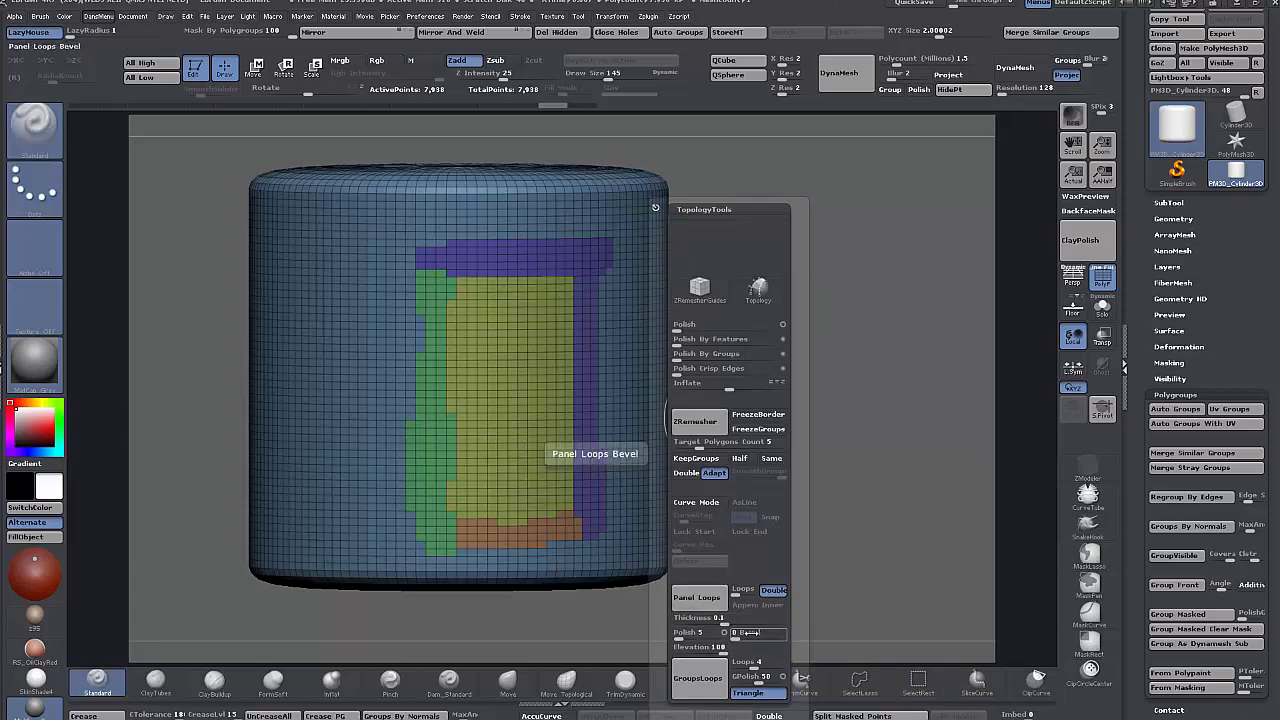
click(757, 632)
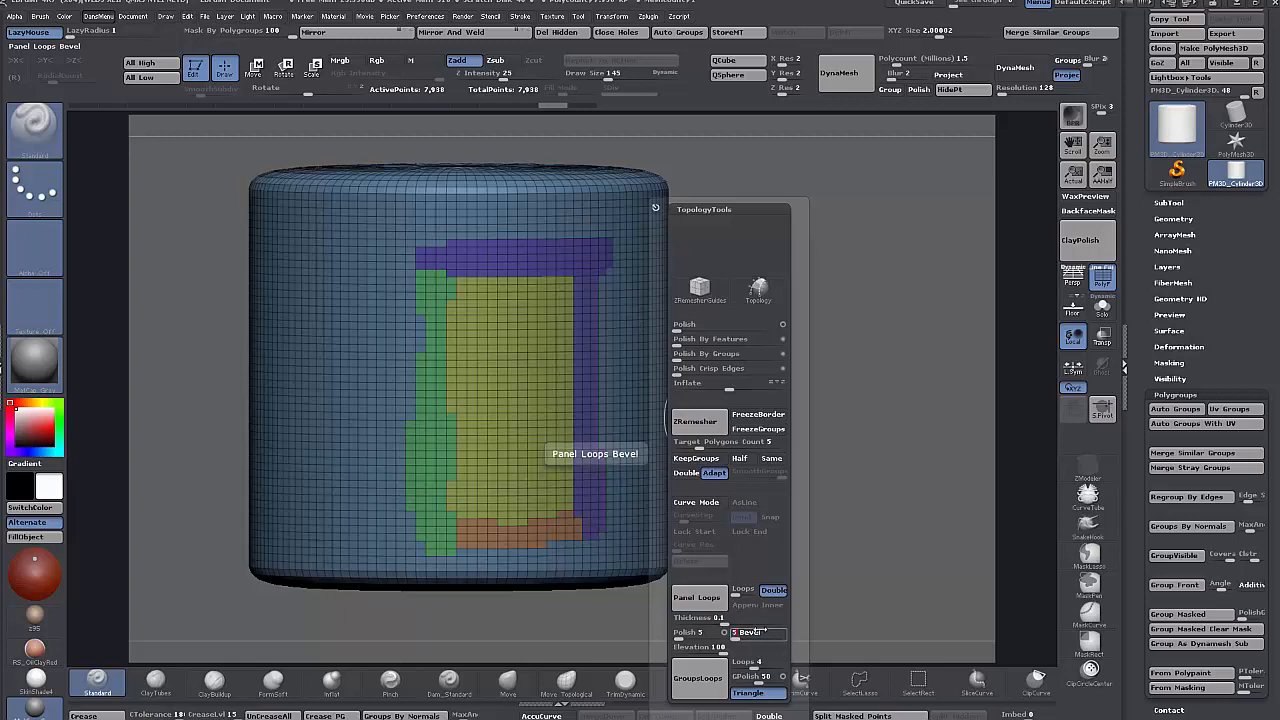
click(700, 598)
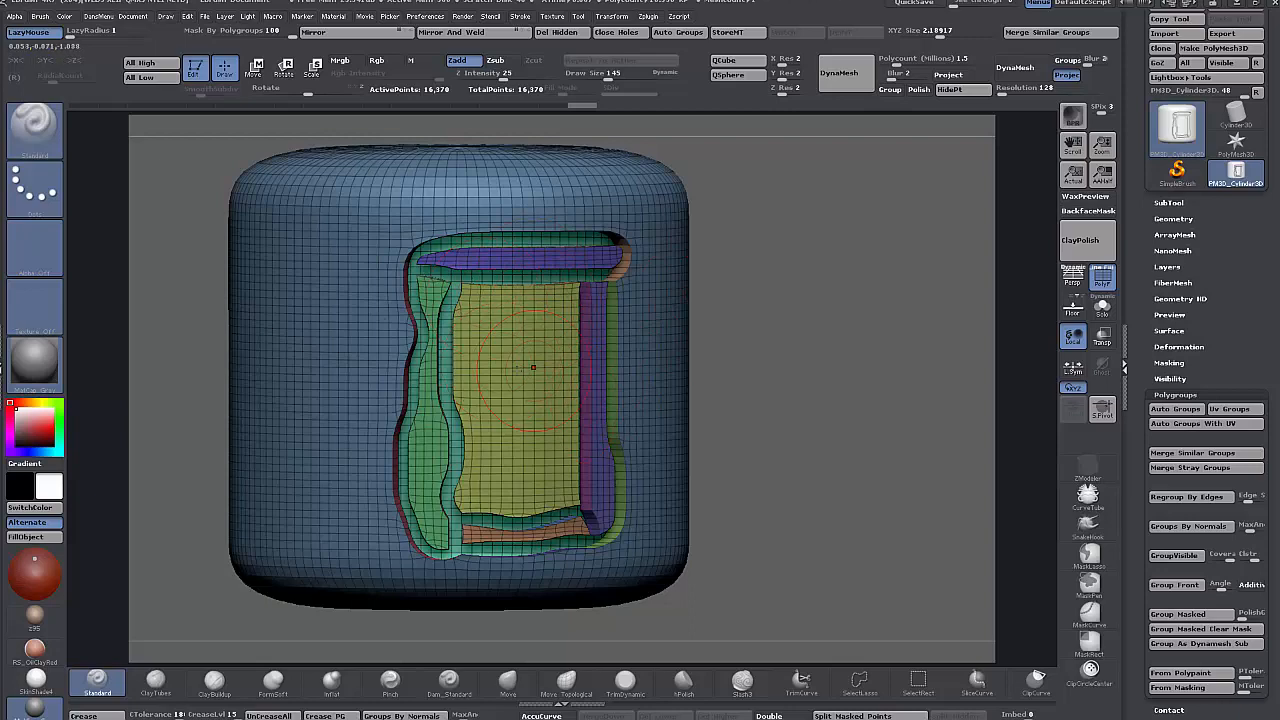
- Isolate the yellow panel, grow the visible area over its sides, examine its thickness and beveled edges, and show the whole mesh
drag(826, 278, 753, 313)
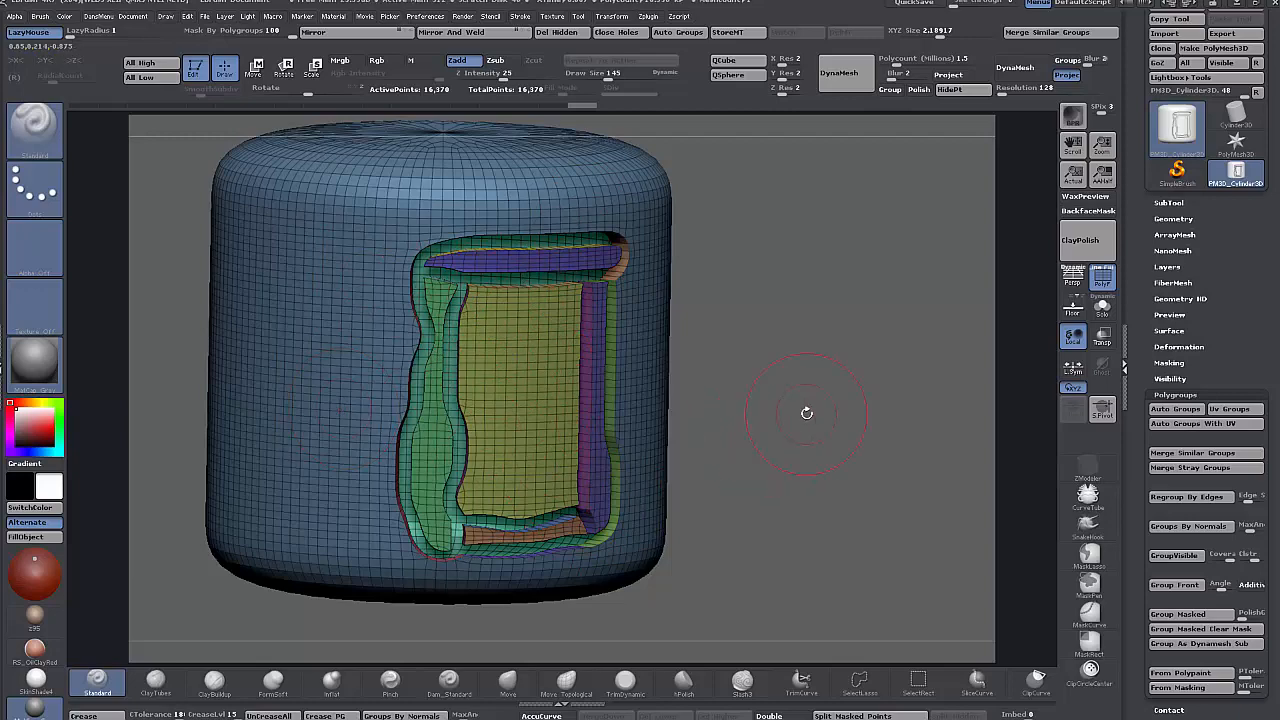
drag(916, 421, 850, 418)
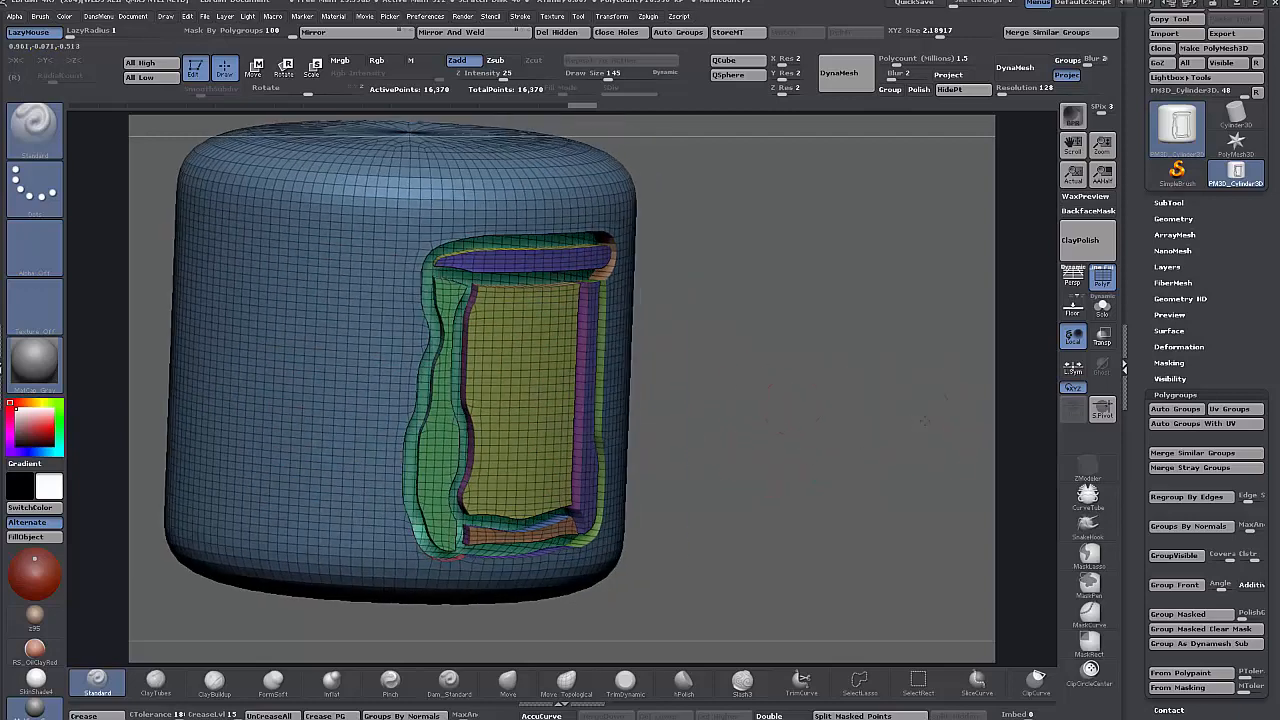
ctrl+shift+click(513, 356)
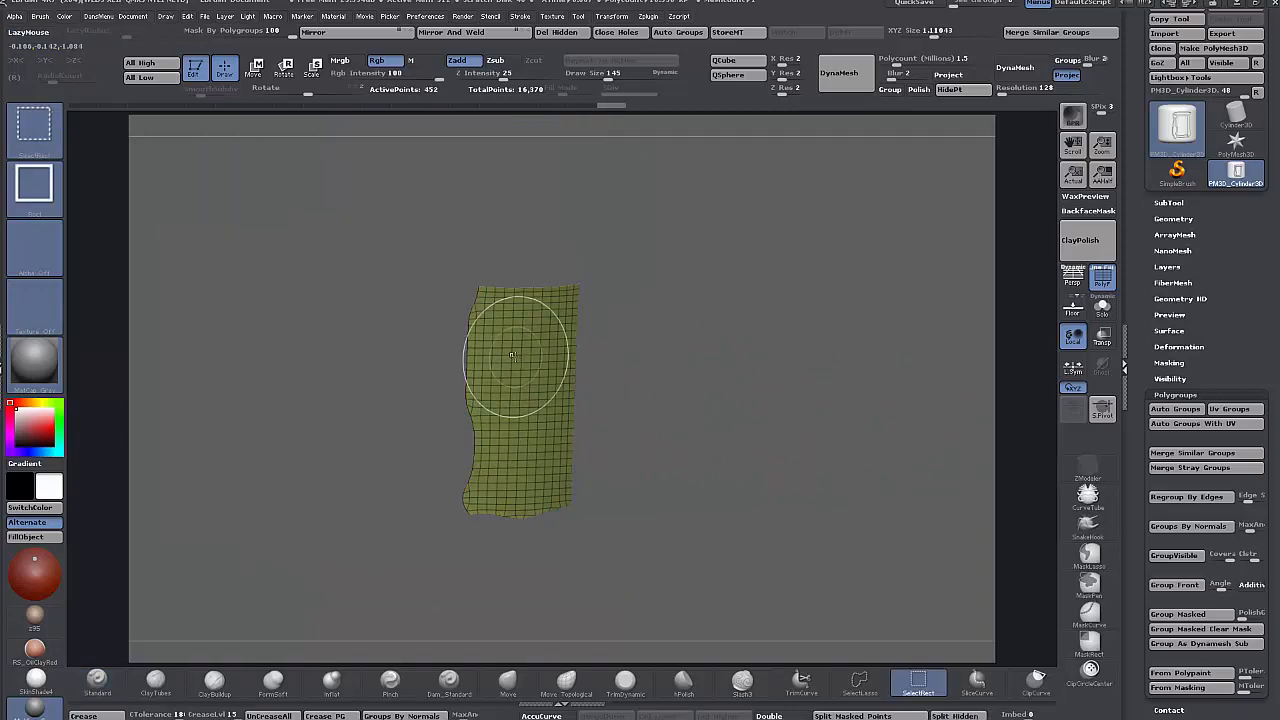
key(ctrl+shift+x)
mouse_move(664, 348)
mouse_down()
mouse_move(748, 359)
mouse_move(682, 355)
mouse_up()
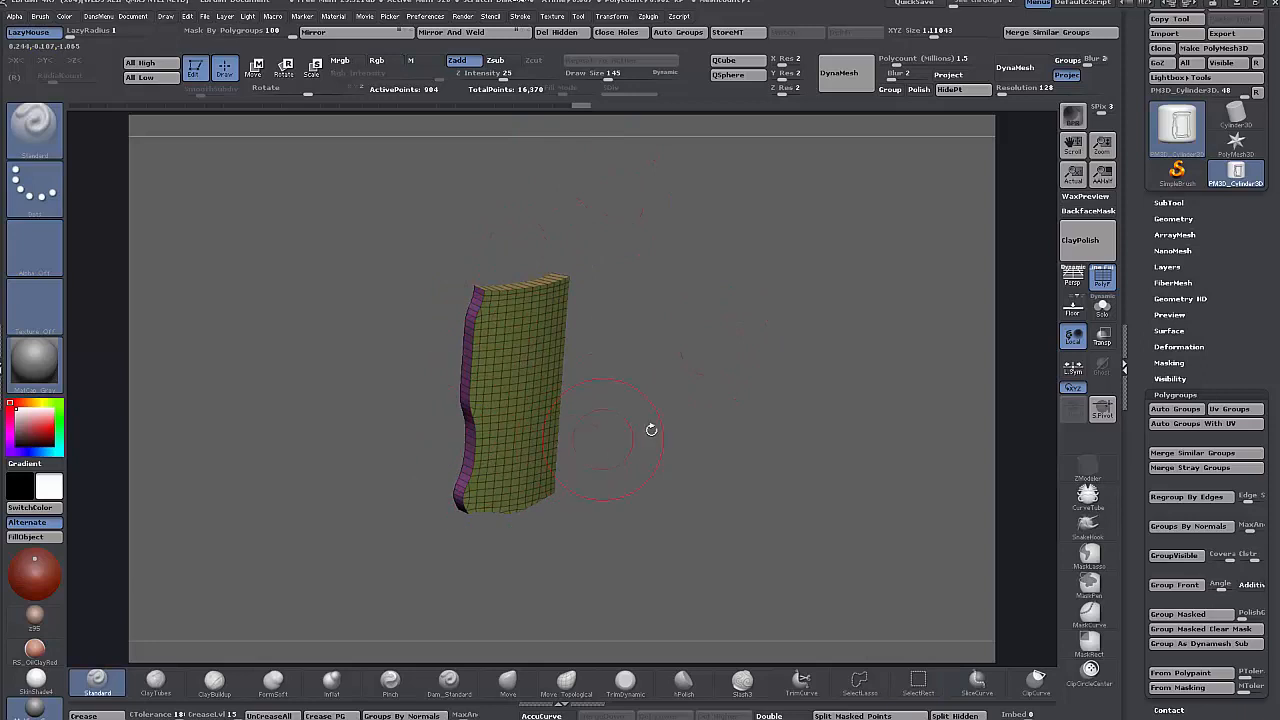
mouse_move(651, 429)
mouse_down()
mouse_move(790, 375)
mouse_move(728, 366)
mouse_move(790, 380)
mouse_move(777, 409)
mouse_up()
key(ctrl)
key(ctrl)
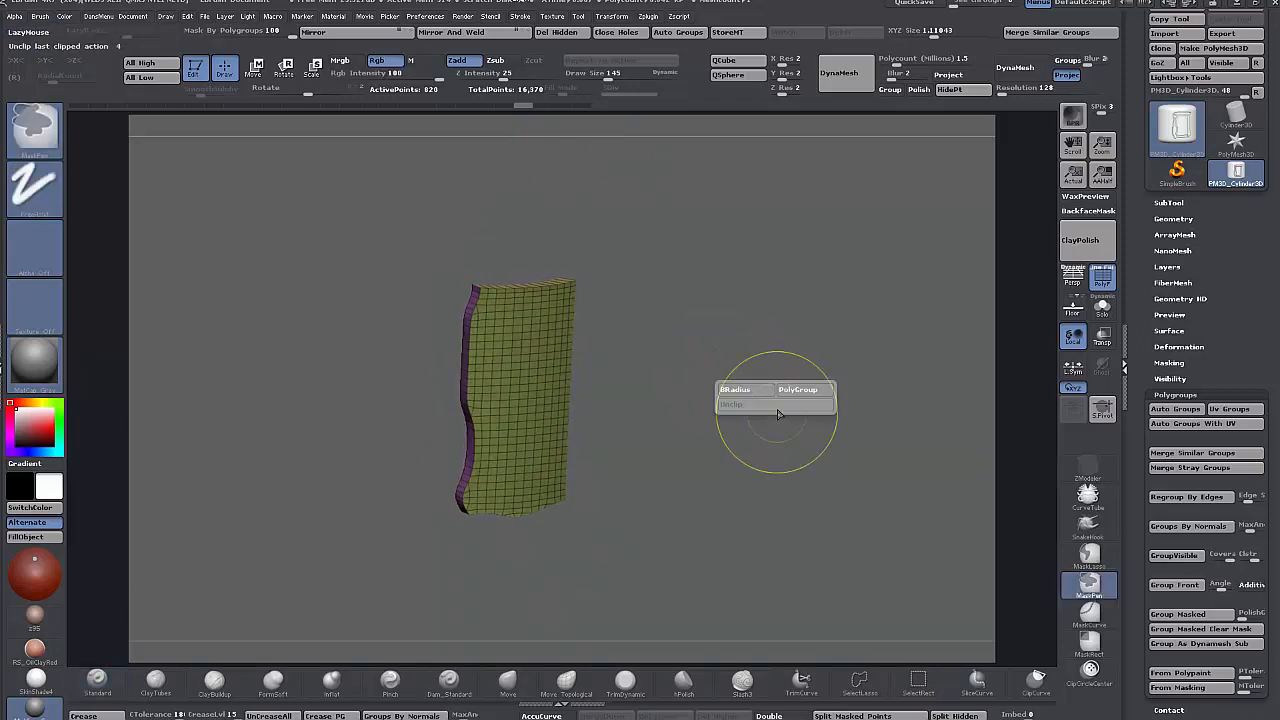
key(ctrl)
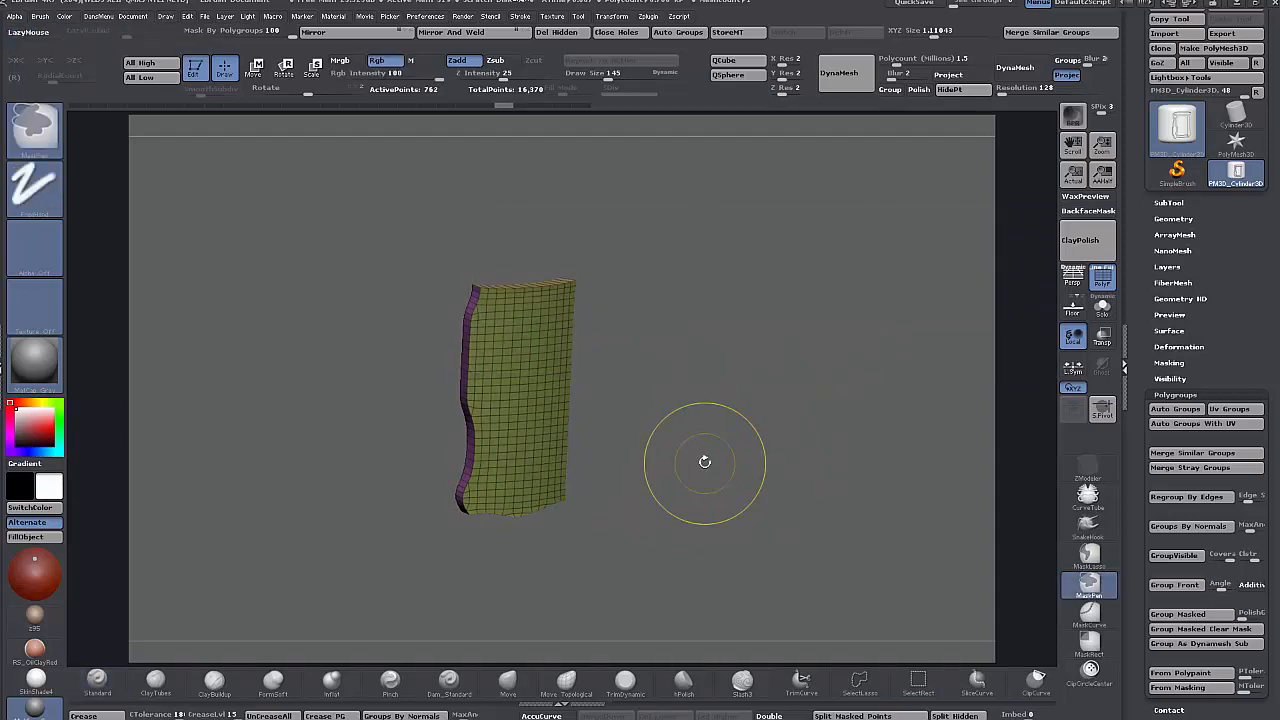
ctrl+shift+click(705, 466)
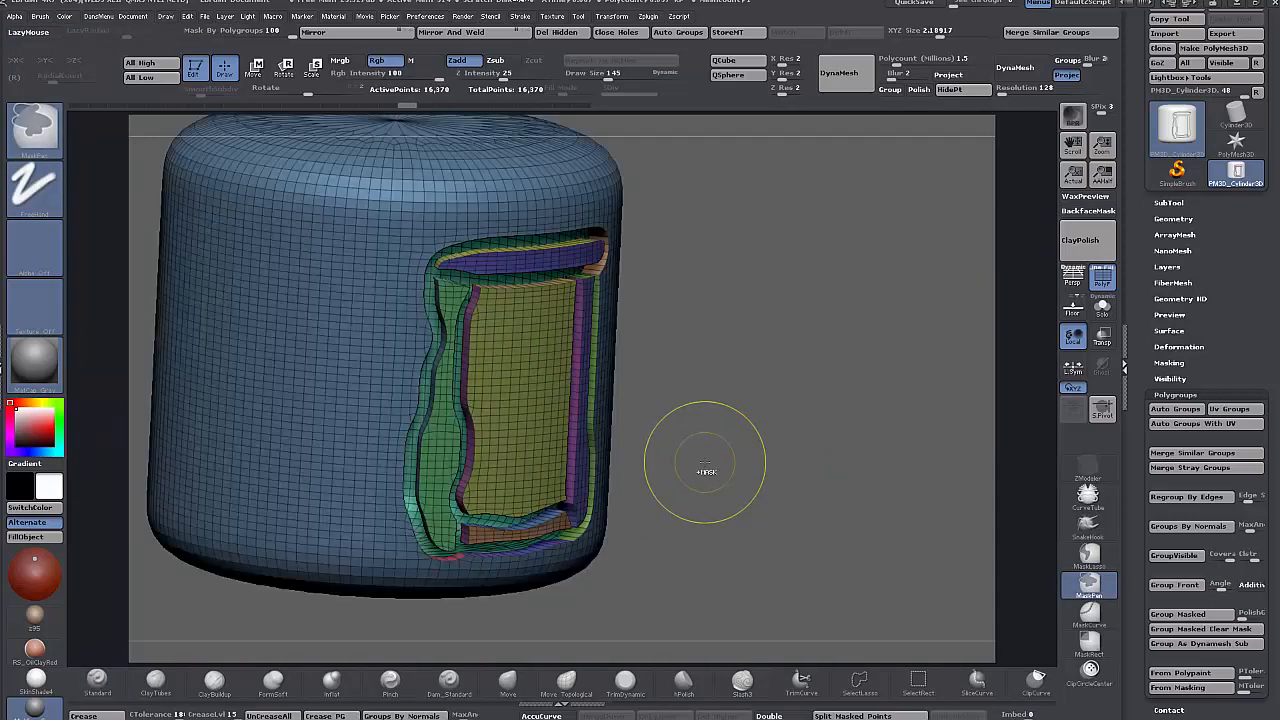
- Undo Panel Loops and reapply it to the polygroups with a lower Bevel
key(ctrl+z)
drag(705, 466, 548, 340)
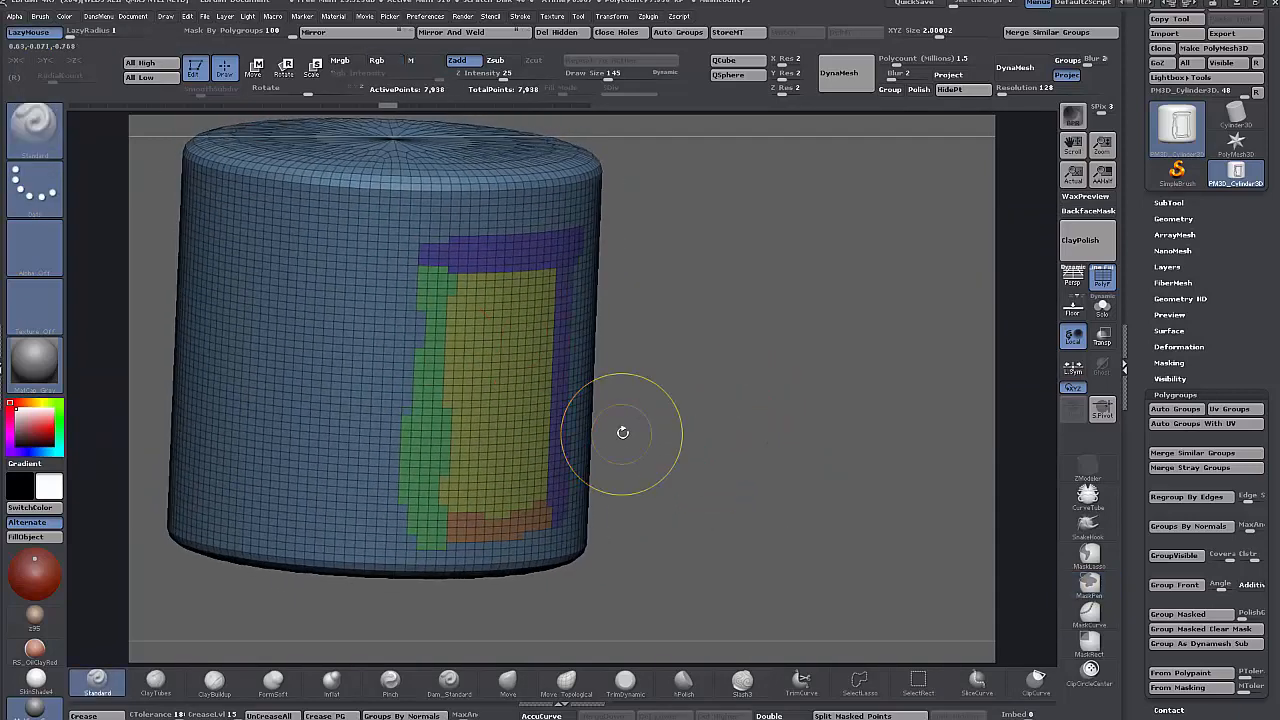
key(ctrl+shift+t)
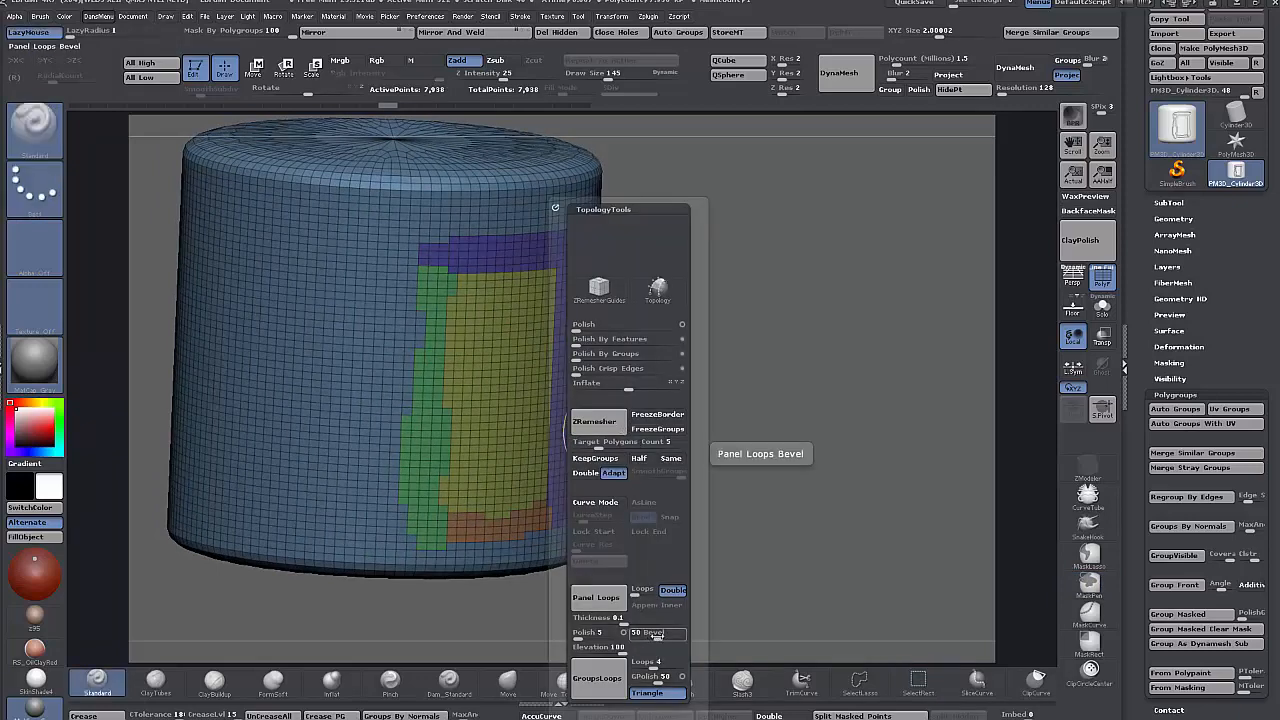
drag(656, 635, 630, 634)
click(605, 600)
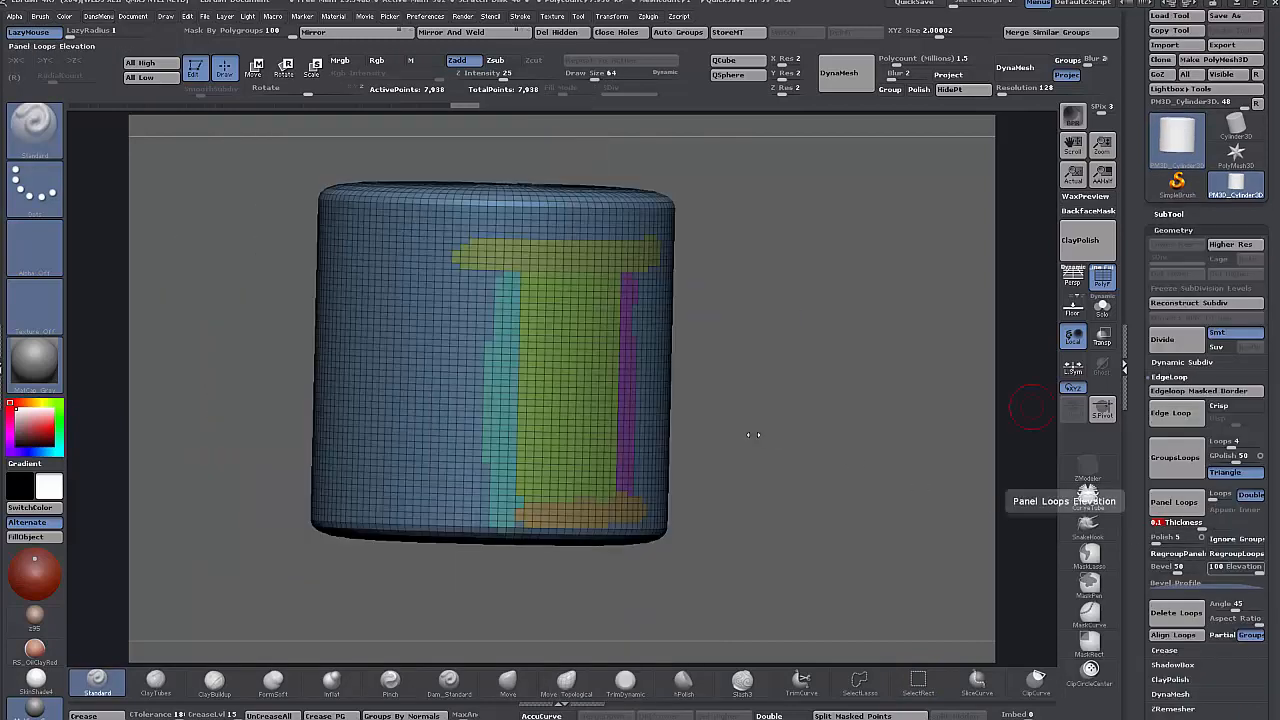
- Set the Panel Loops Bevel to 0 and build panels from the green polygroup and its adjoining strips
drag(753, 434, 810, 442)
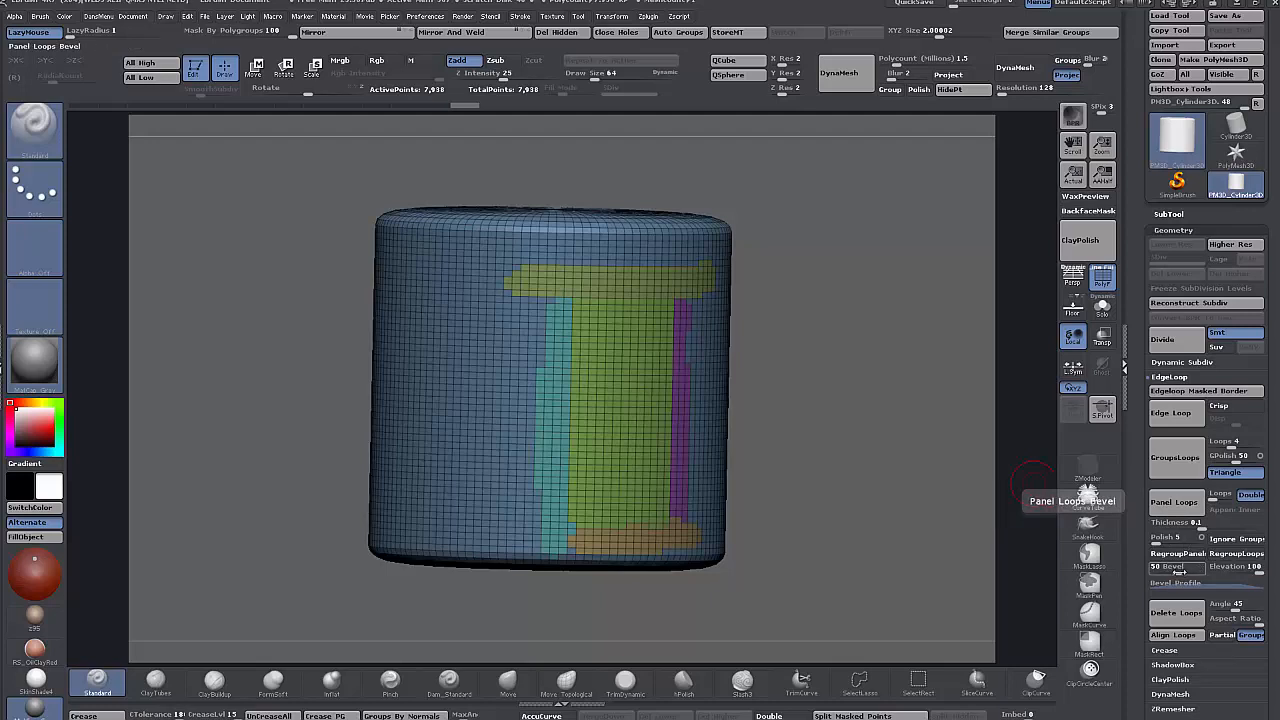
drag(1180, 570, 1150, 569)
click(1176, 509)
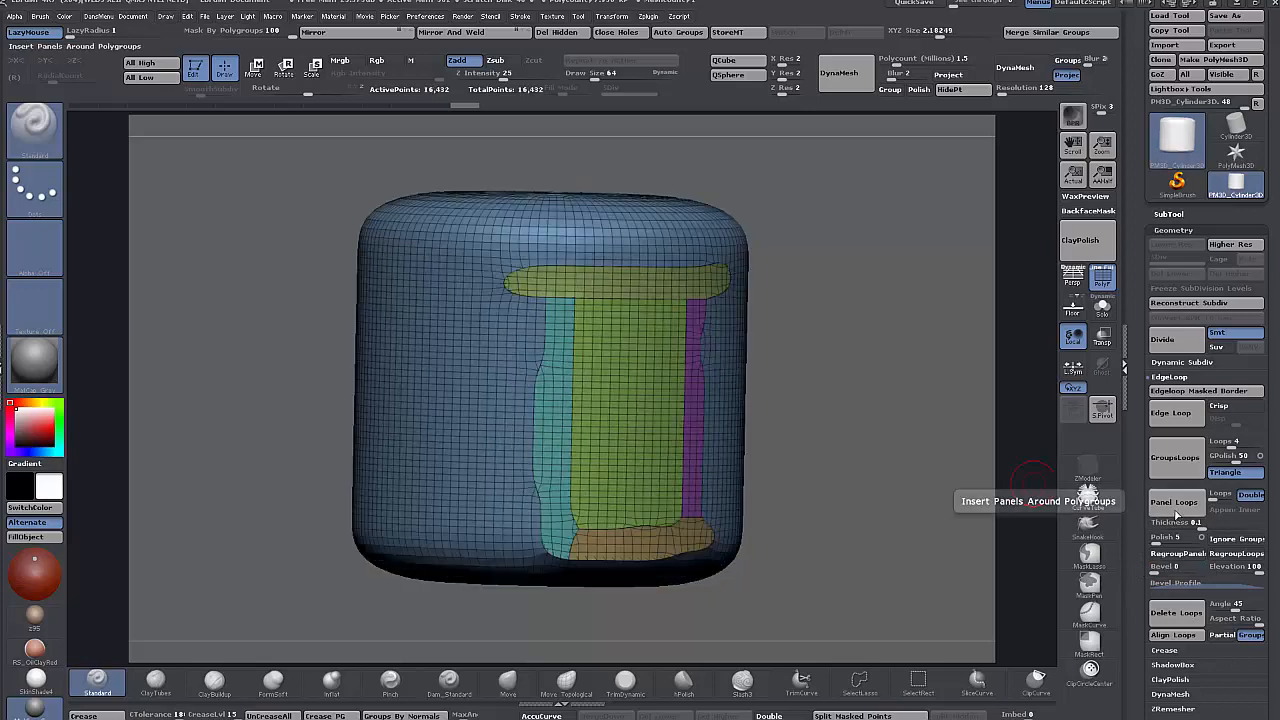
- Isolate the central green panel and grow the visible area to include its sides and back
drag(766, 466, 706, 399)
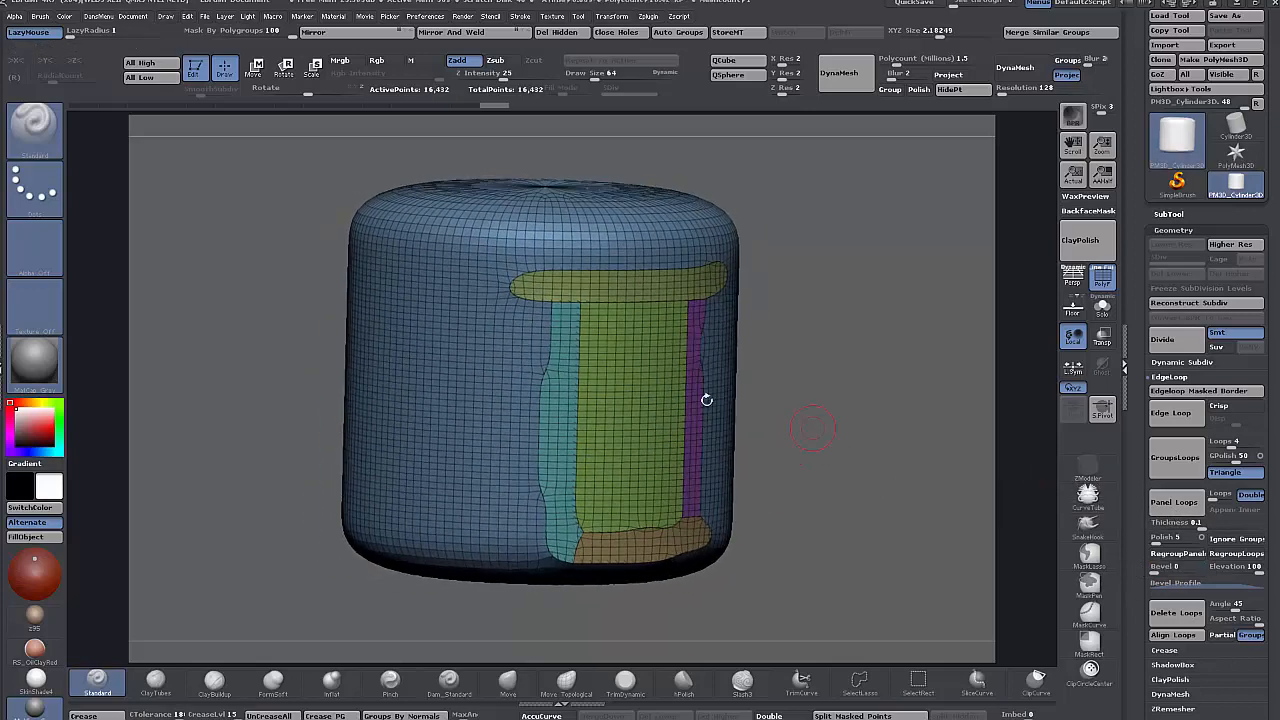
key(ctrl+shift)
ctrl+shift+click(644, 388)
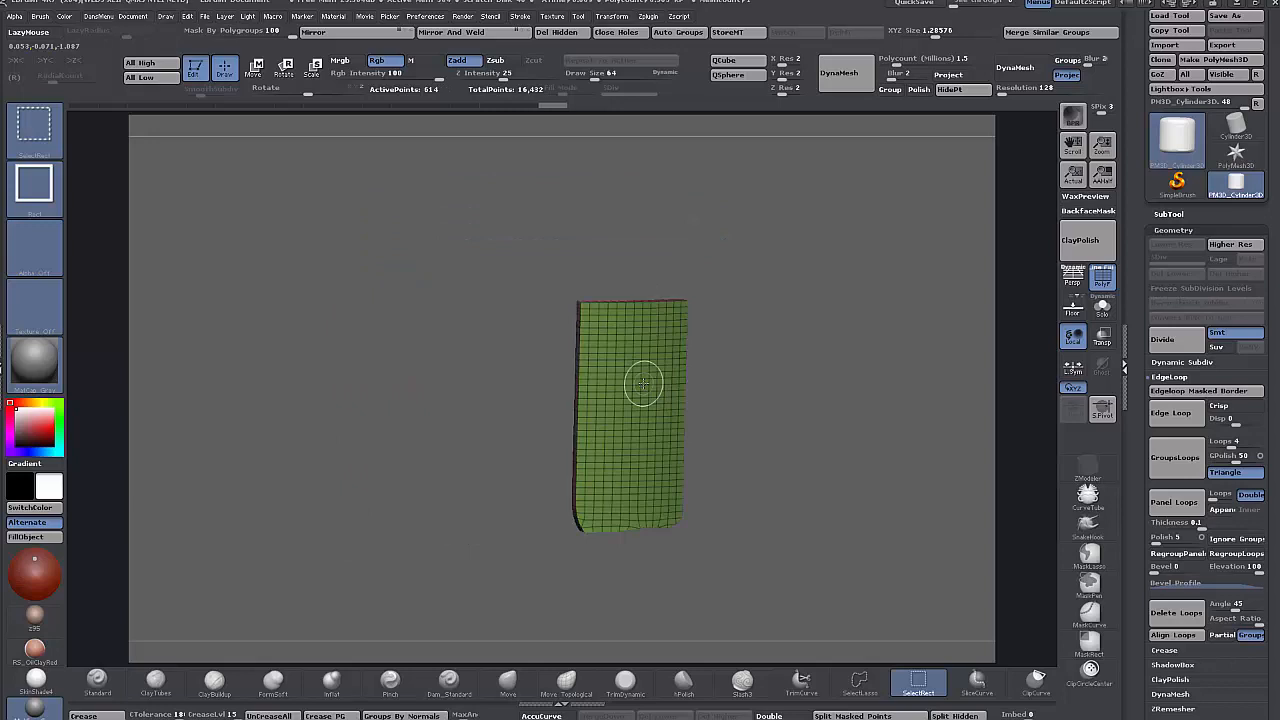
mouse_move(767, 402)
mouse_down()
mouse_move(870, 392)
mouse_move(769, 389)
mouse_move(802, 426)
mouse_move(814, 406)
mouse_move(868, 412)
mouse_move(853, 455)
mouse_move(830, 434)
mouse_move(838, 441)
mouse_up()
key(f)
- Smooth the isolated green panel with Polish By Features
key(ctrl+shift+t)
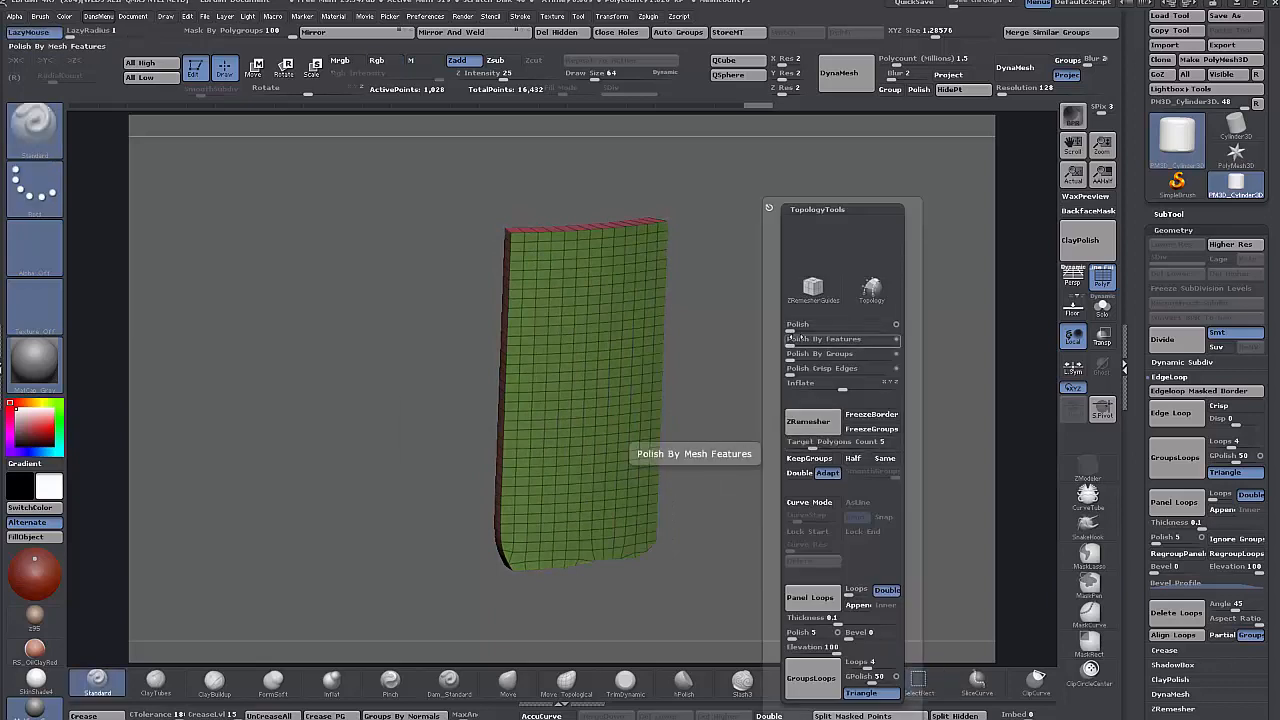
drag(790, 345, 911, 340)
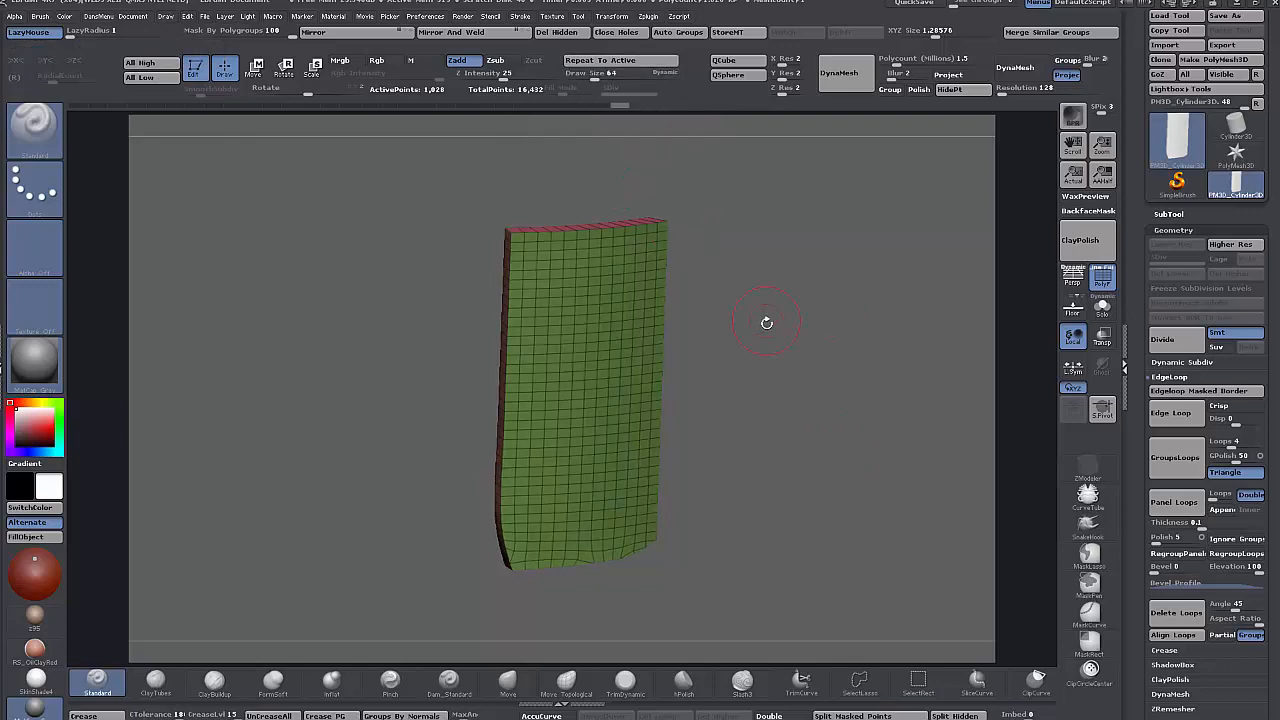
mouse_move(766, 320)
mouse_down()
mouse_move(678, 318)
mouse_move(775, 309)
mouse_move(708, 313)
mouse_up()
- Mask an irregular patch in the middle of the green panel and convert it into its own polygroup
mouse_move(566, 402)
ctrl+mouse_down()
mouse_move(546, 368)
mouse_move(540, 465)
mouse_move(582, 412)
mouse_move(572, 396)
ctrl+mouse_up()
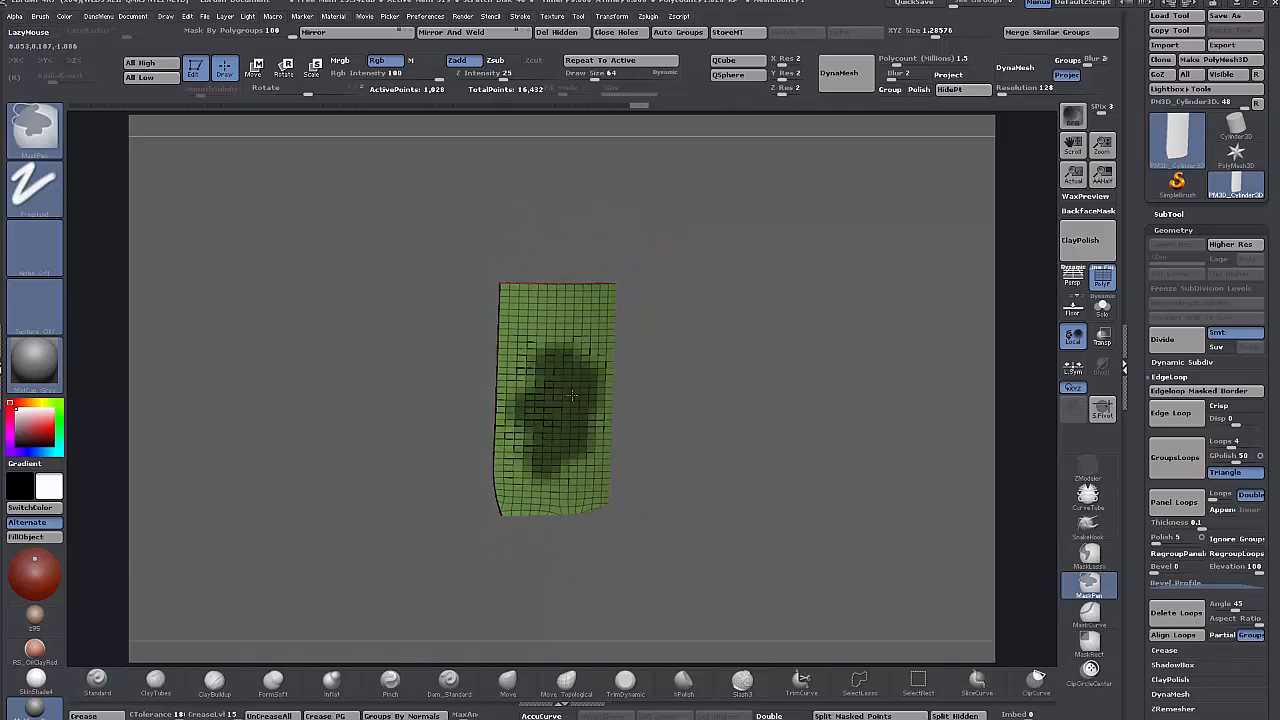
key(ctrl+w)
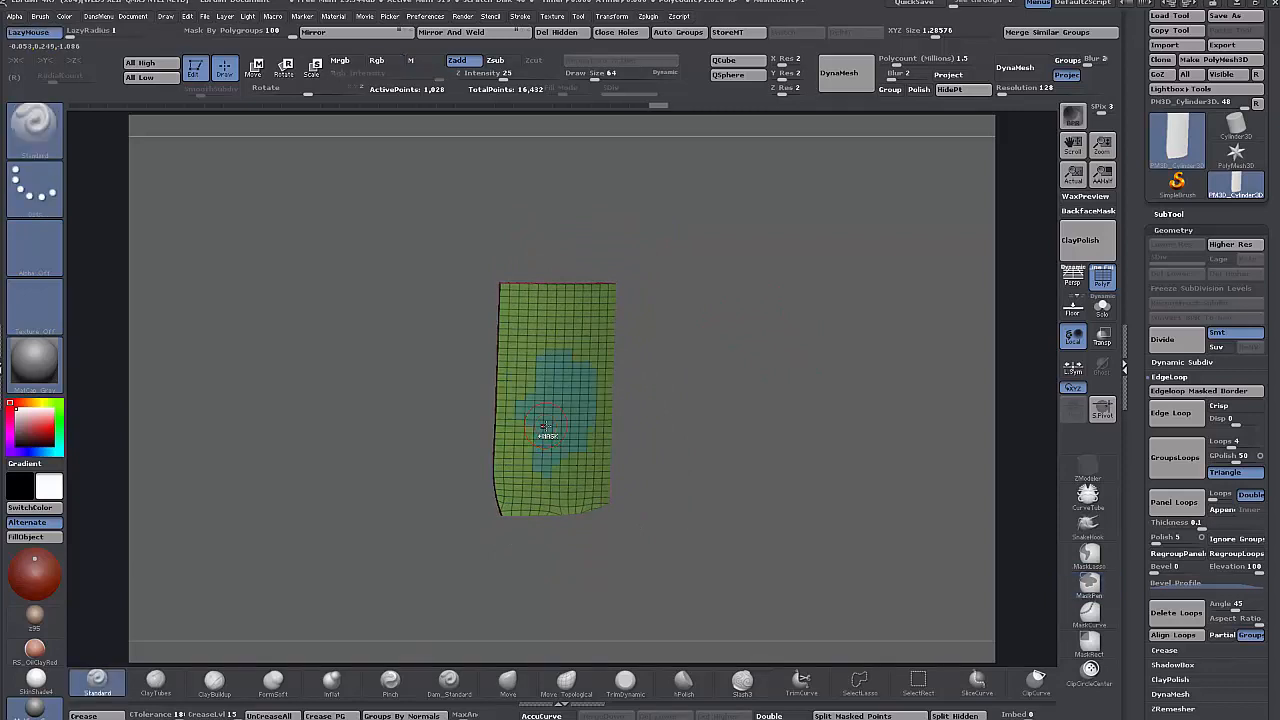
mouse_move(768, 397)
alt+mouse_down()
mouse_move(781, 397)
mouse_move(803, 449)
alt+mouse_up()
key(ctrl+shift)
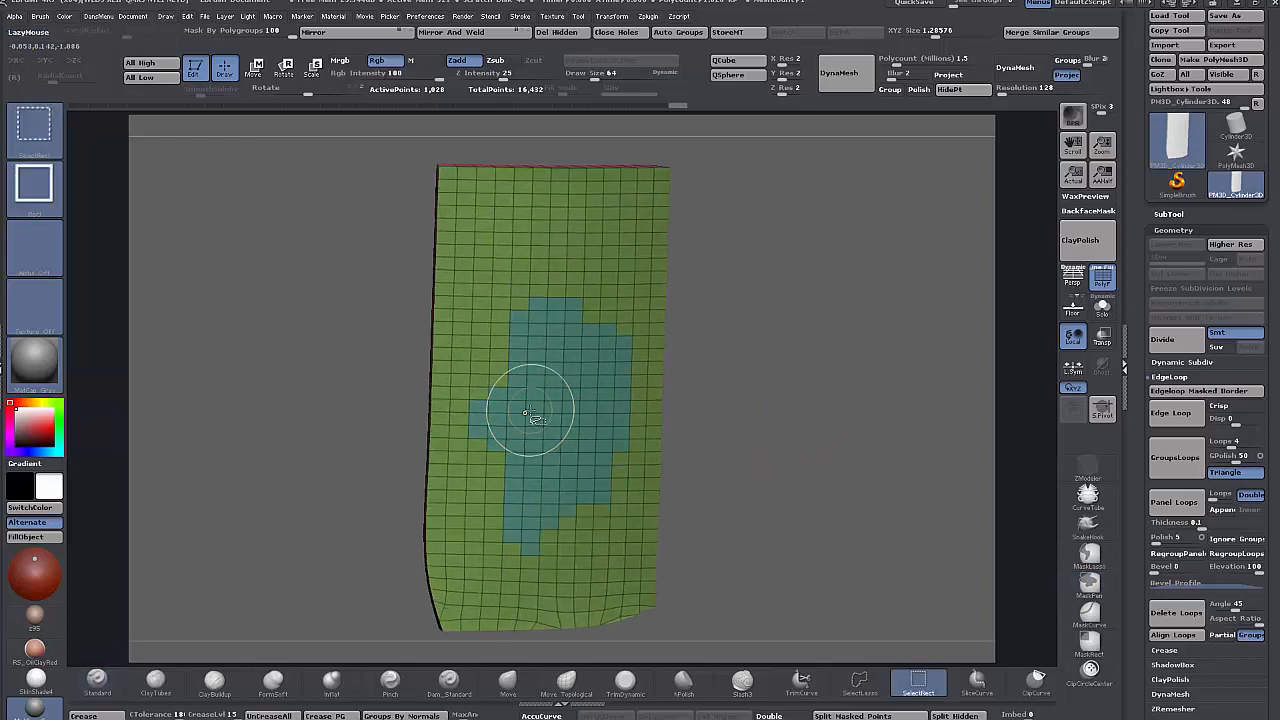
- Try Panel Loops on the isolated green panel with its teal central patch, and undo the result
key(space)
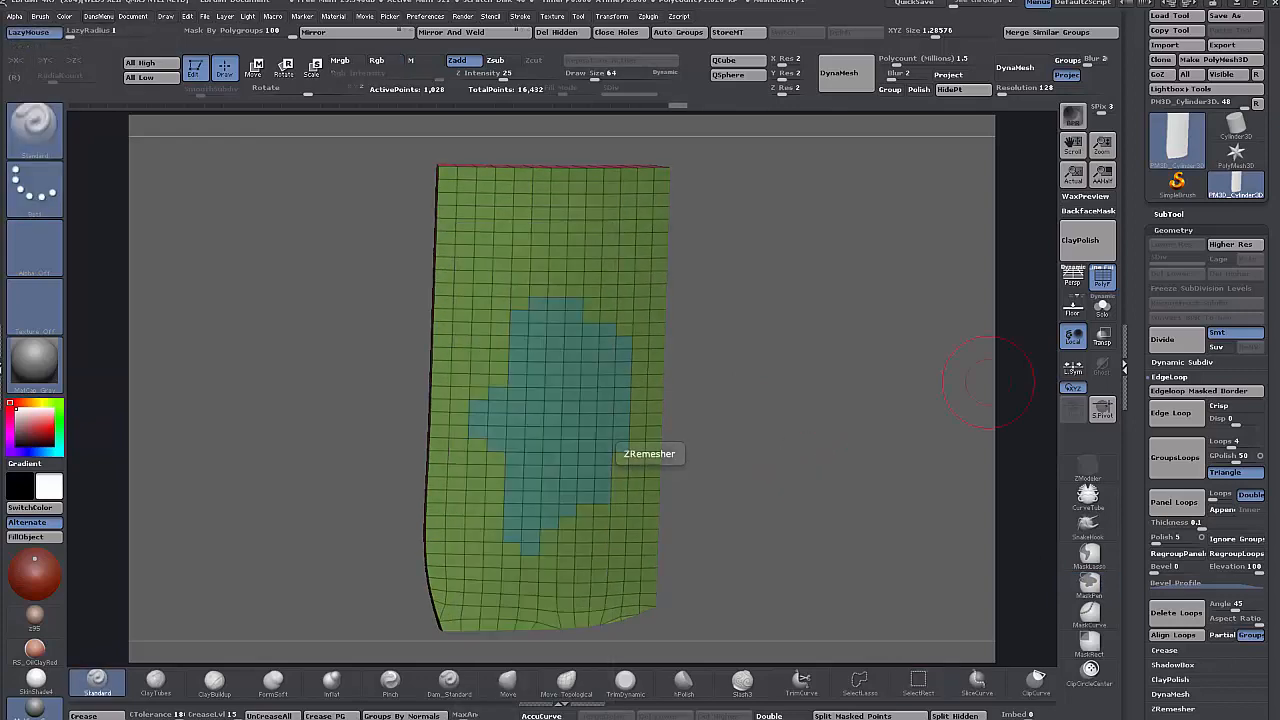
click(1180, 494)
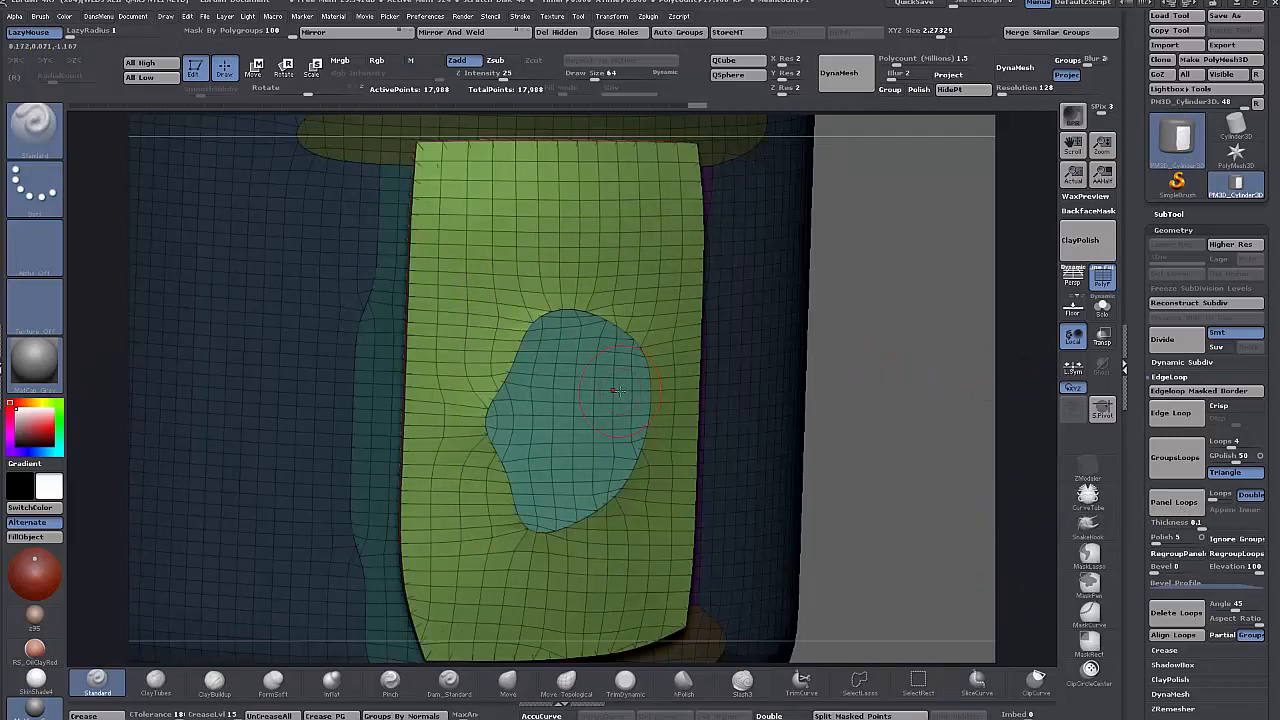
key(ctrl+z)
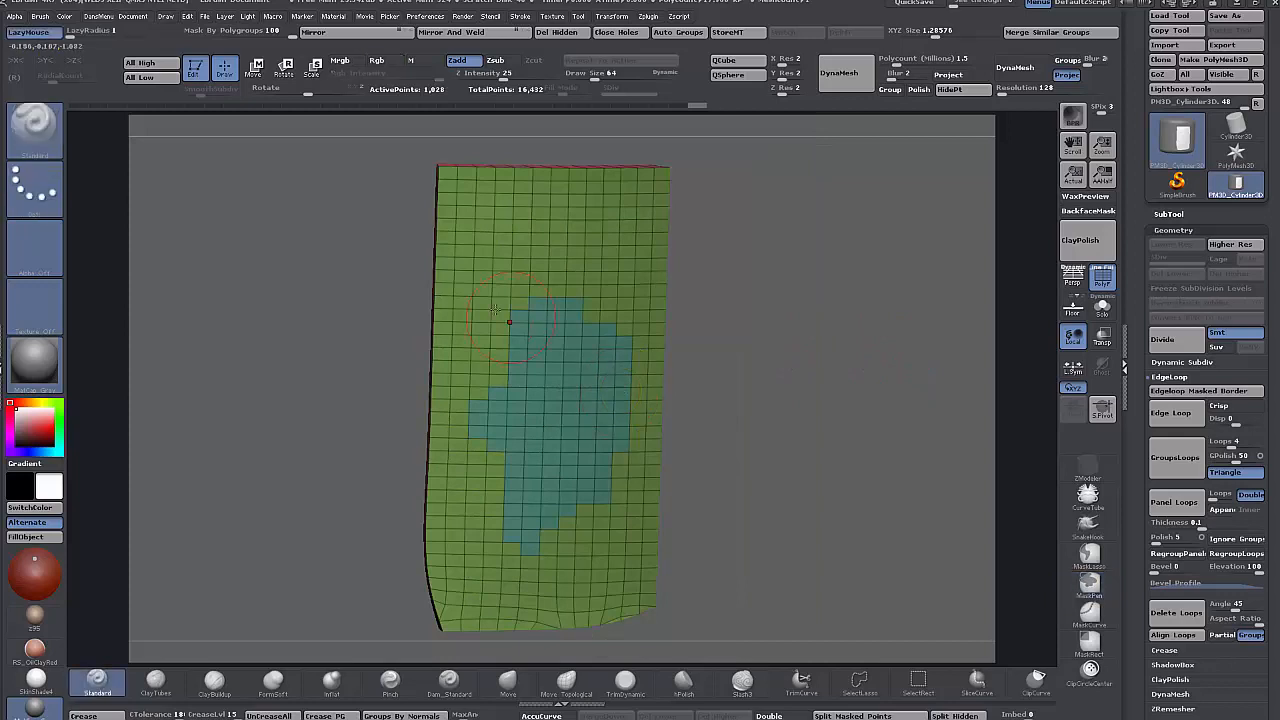
- Mask a horizontal band across the upper edge of the teal patch and convert it into its own polygroup
mouse_move(514, 329)
ctrl+mouse_down()
mouse_move(508, 288)
mouse_move(629, 284)
ctrl+mouse_up()
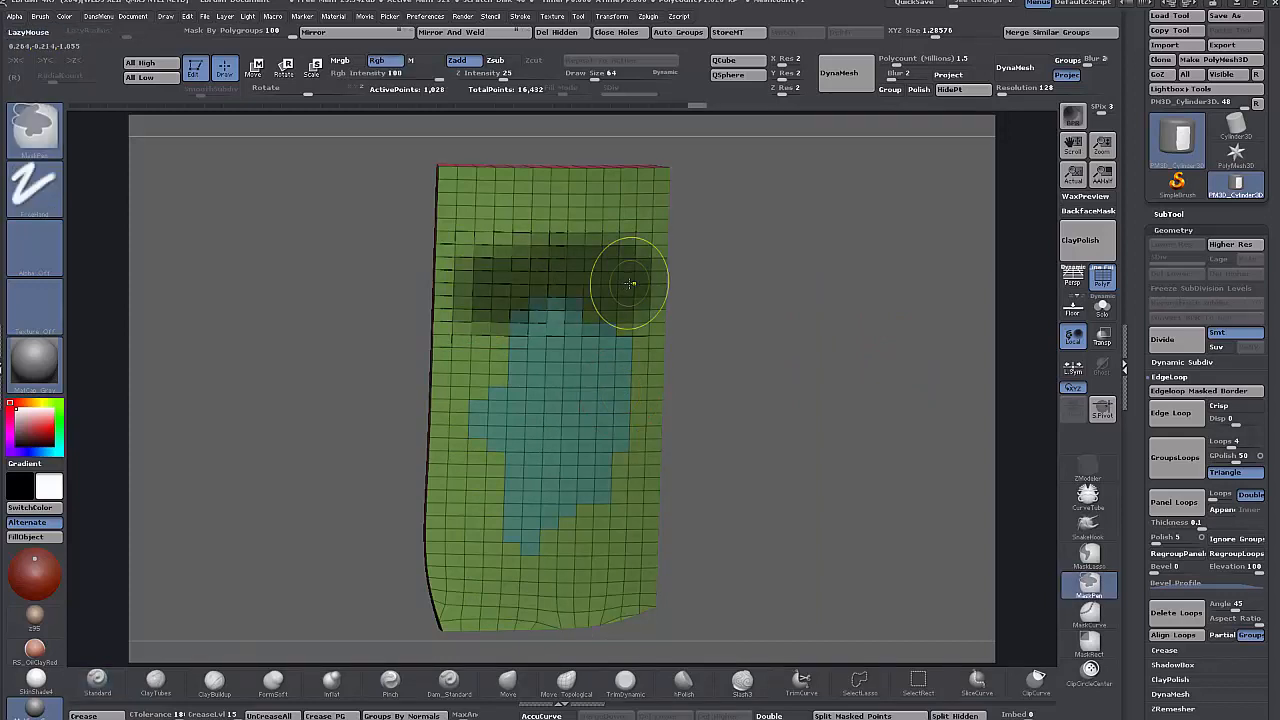
key(ctrl+z)
key(ctrl+shift+z)
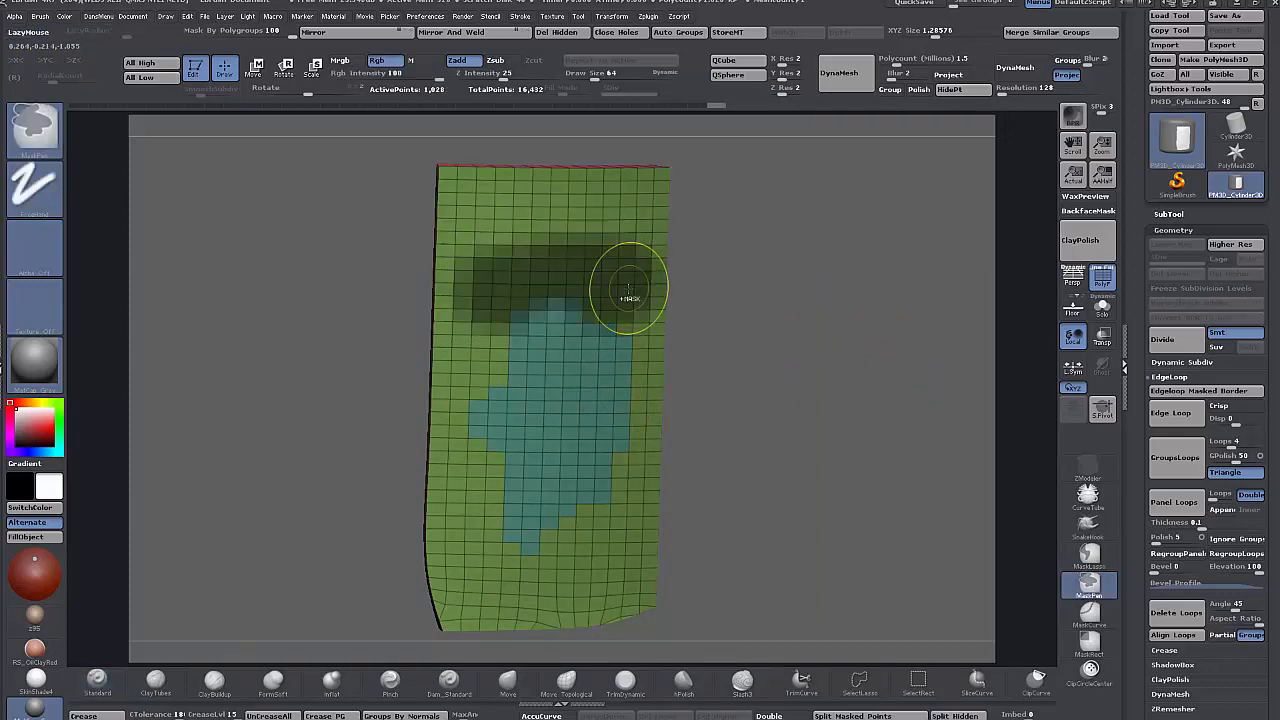
key(ctrl+w)
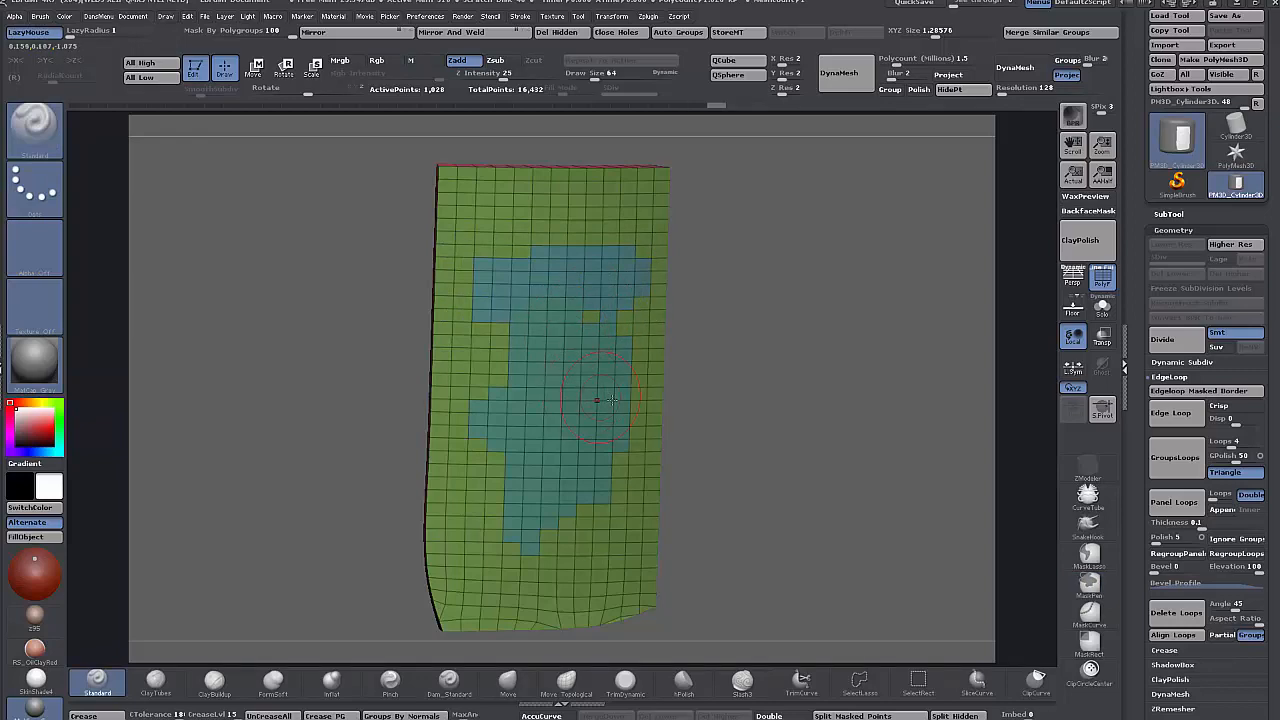
- Try building panels from the green, teal and blue polygroups with Panel Loops, and undo them
click(1160, 500)
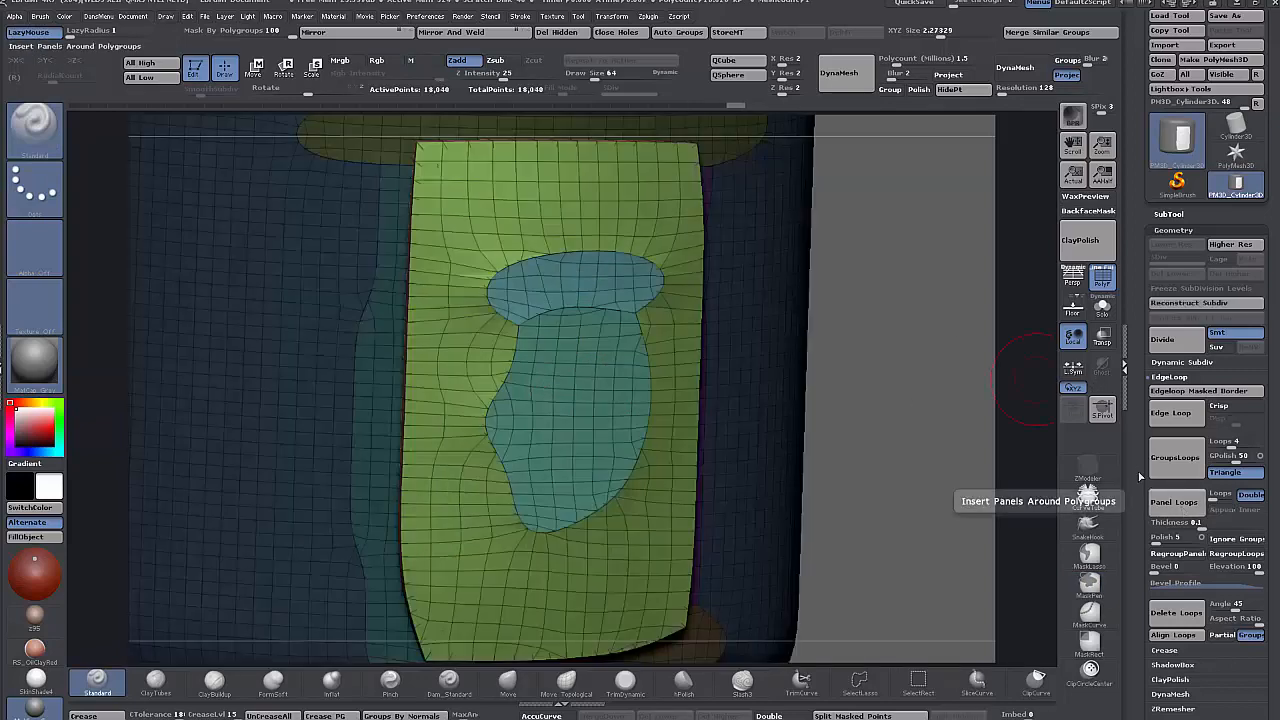
drag(938, 327, 915, 325)
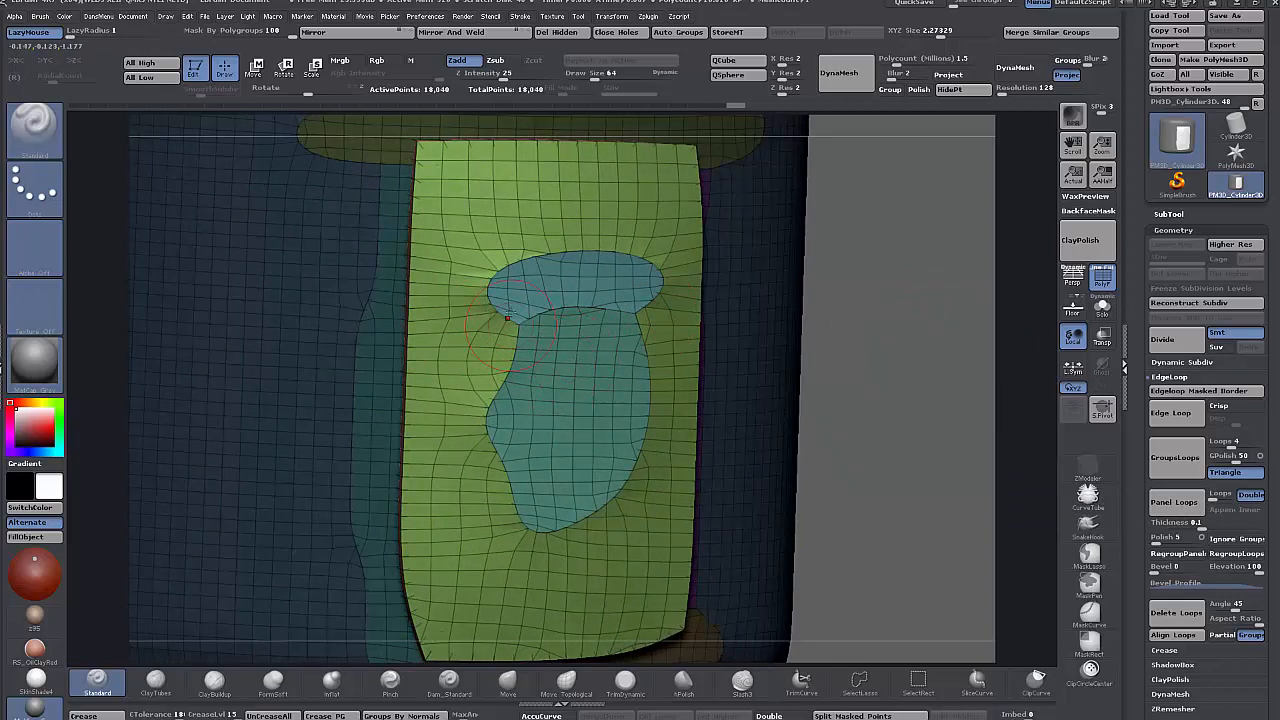
key(ctrl+z)
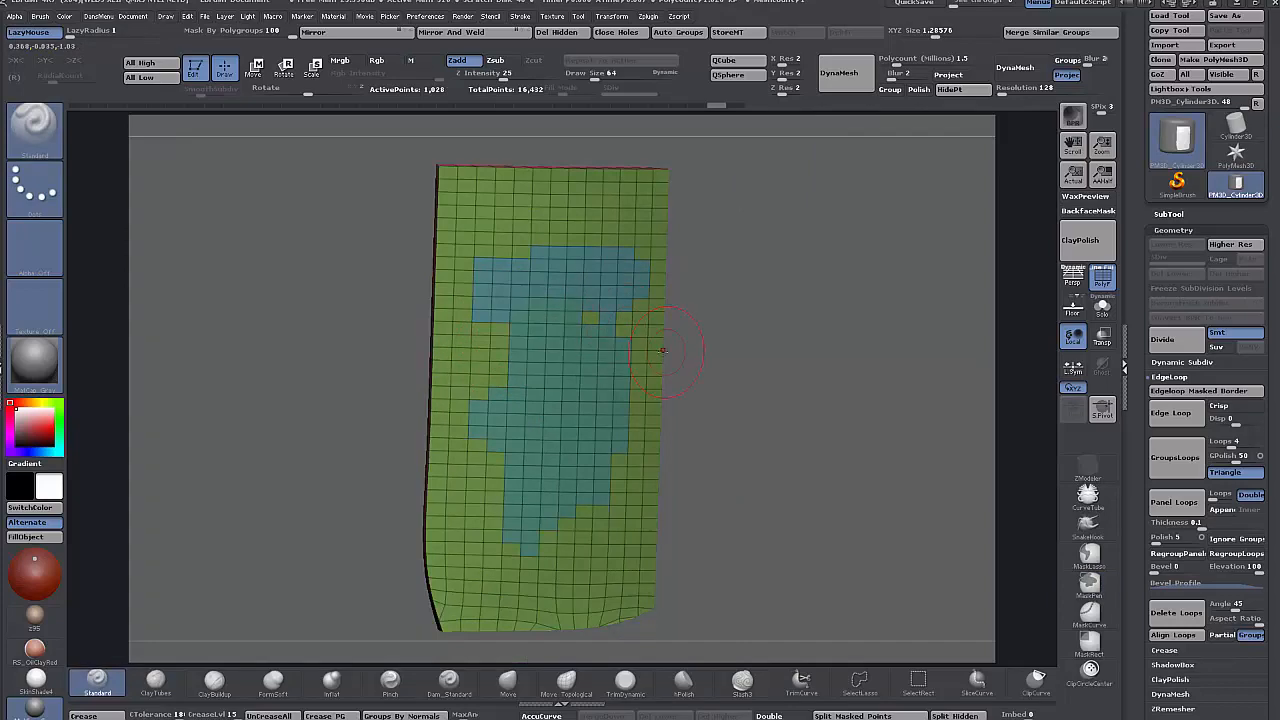
- Clean up the isolated cells around the blue and teal patches with Merge Stray Groups
scroll(1200, 420, down, 5)
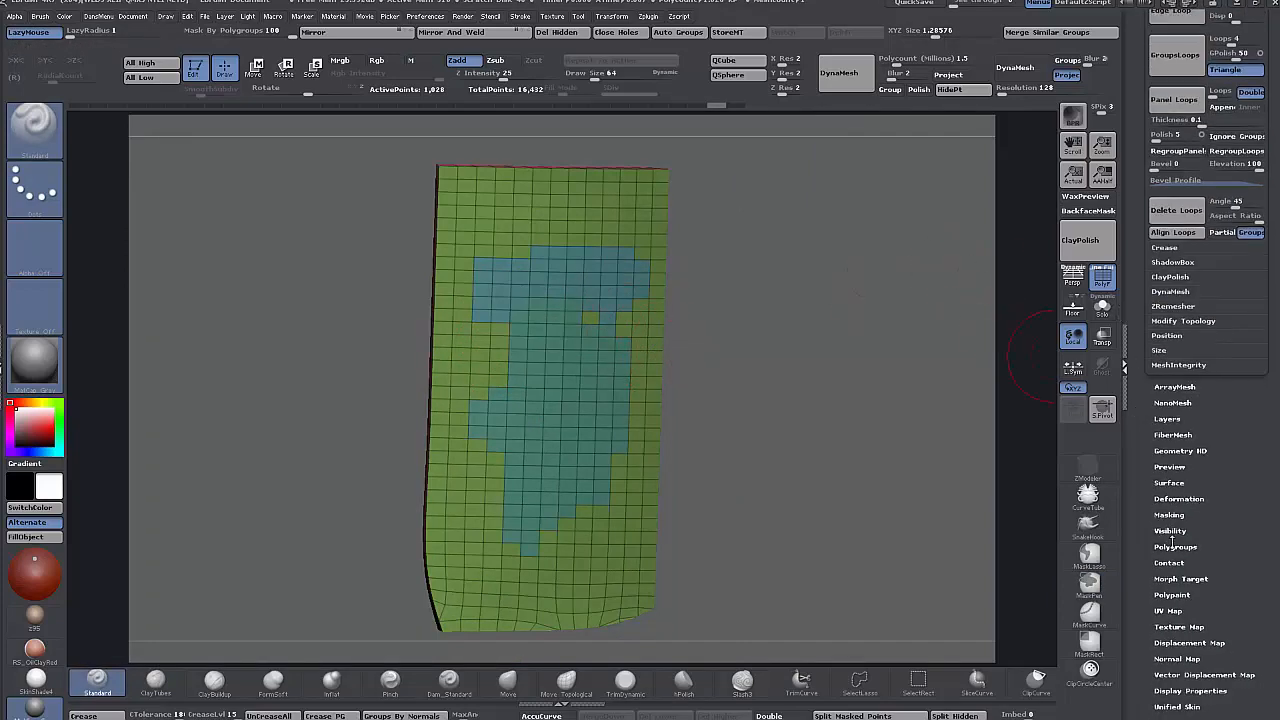
click(1175, 547)
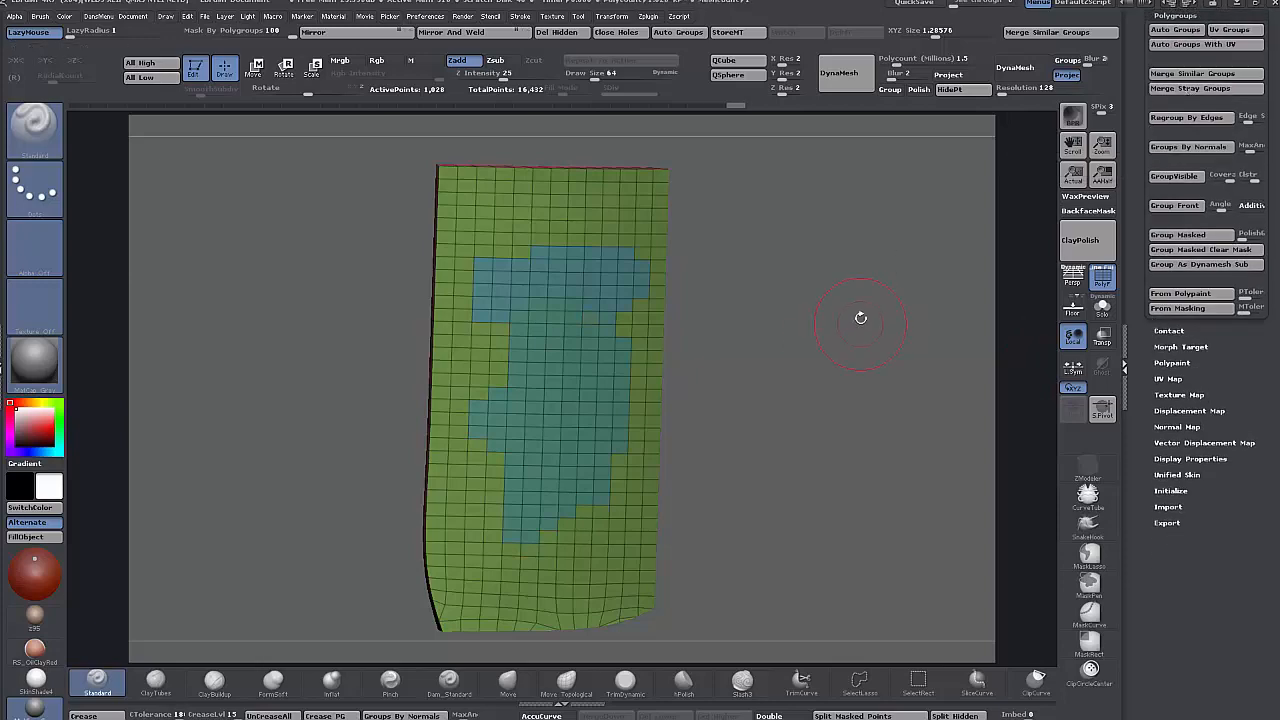
scroll(1150, 300, up, 5)
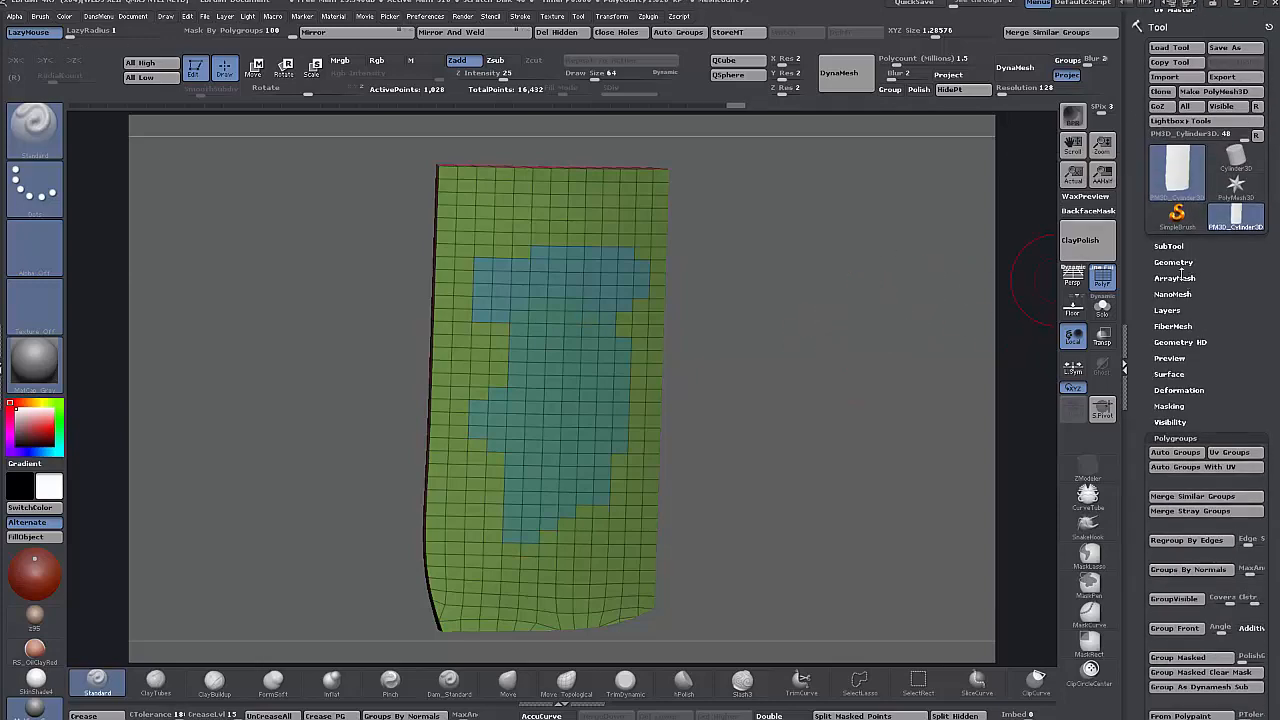
click(1175, 263)
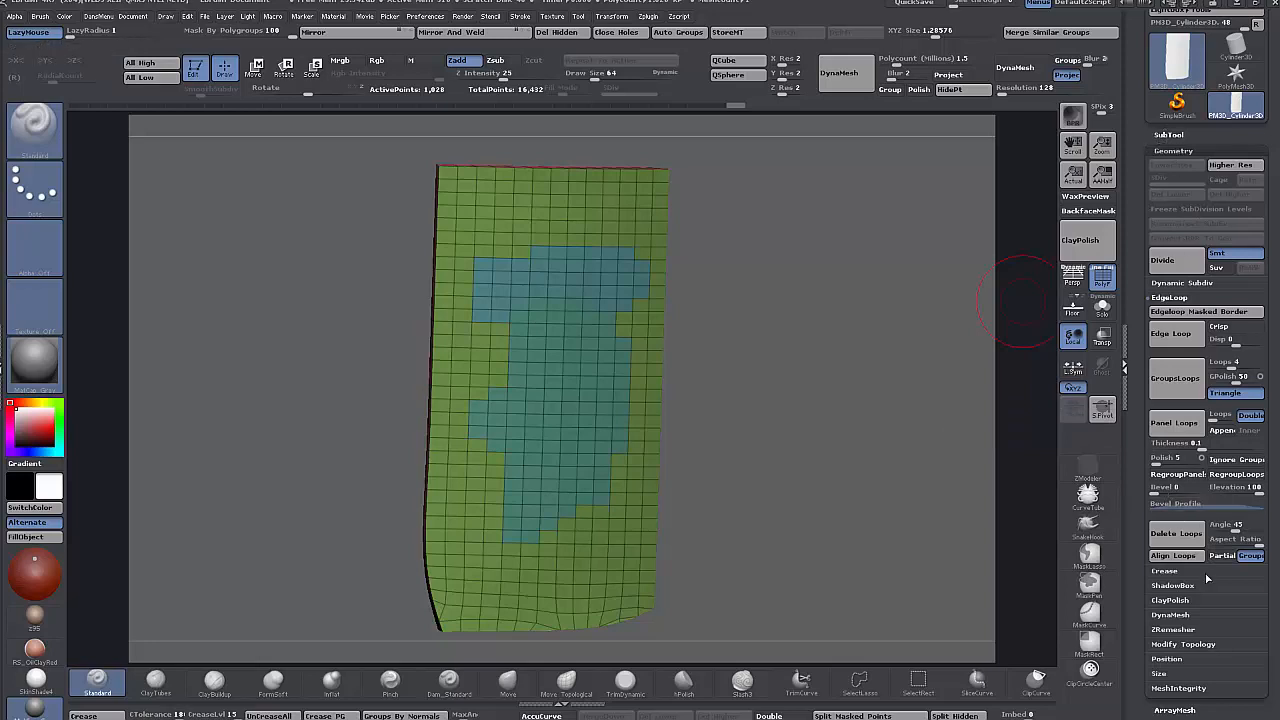
click(1172, 124)
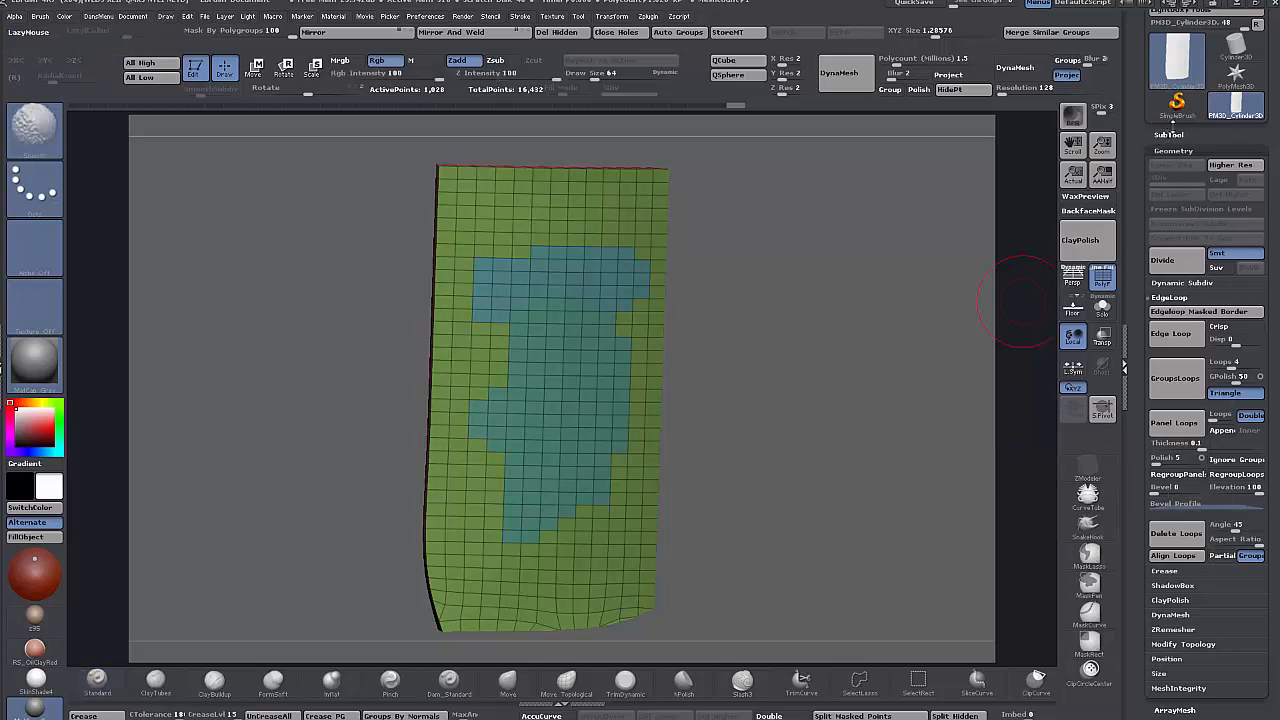
click(1170, 134)
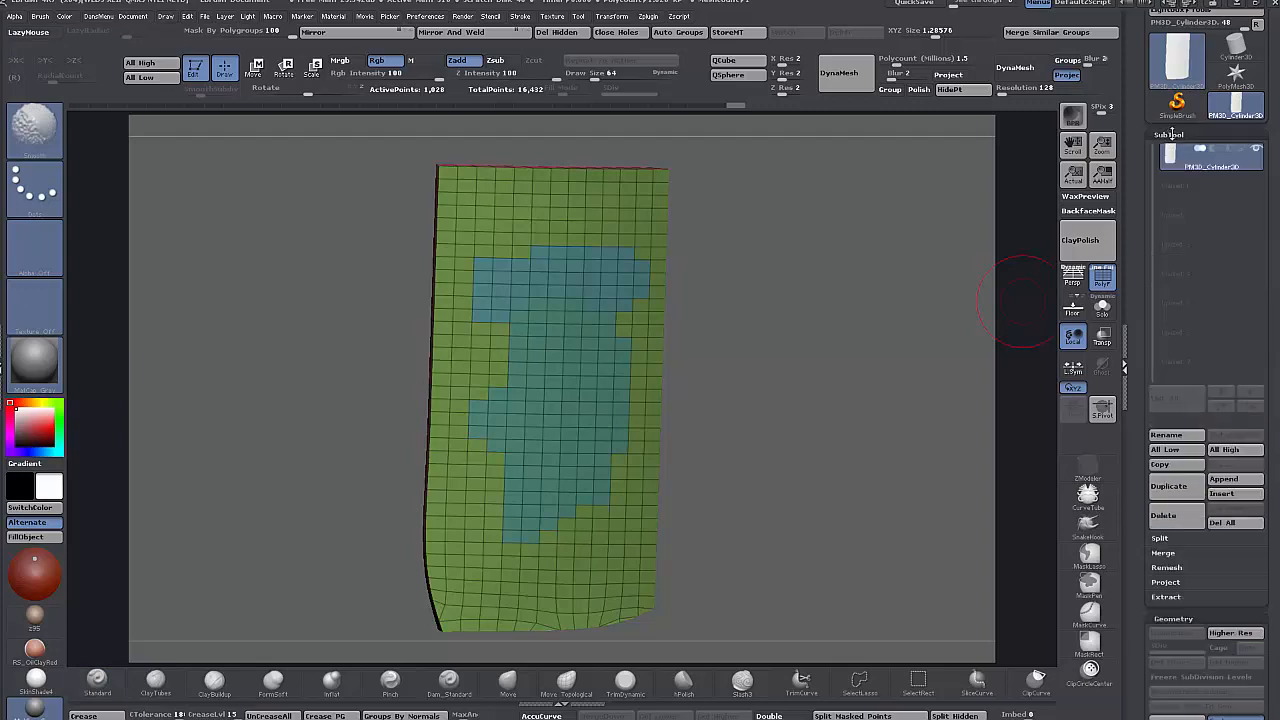
click(1127, 169)
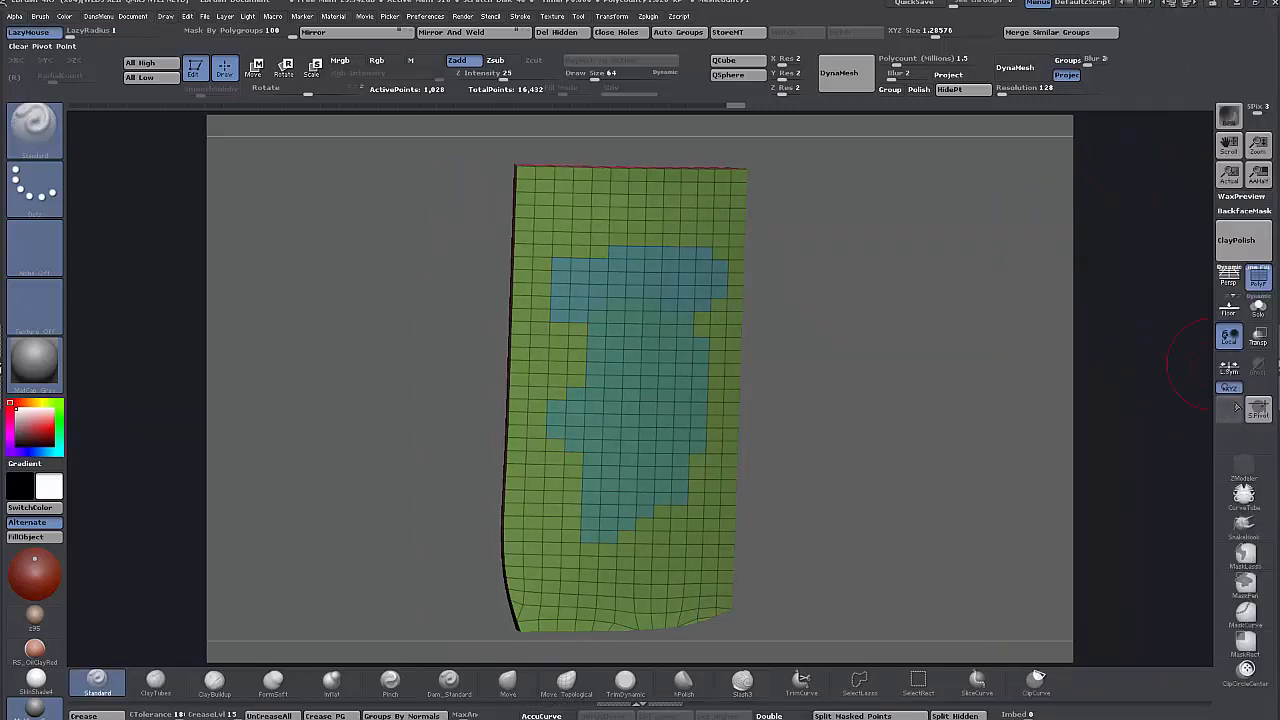
click(1274, 205)
- Build panels from the cleaned-up green, teal and blue polygroups with Panel Loops
drag(1137, 246, 1137, 142)
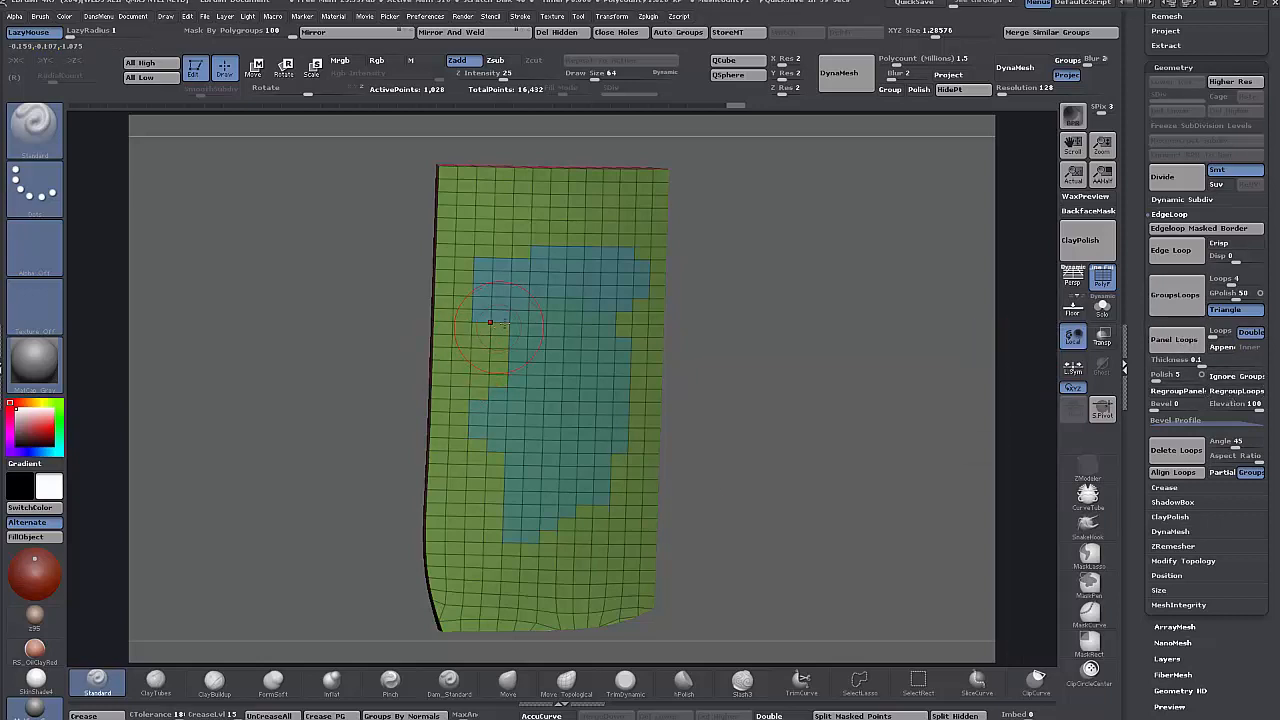
click(1178, 340)
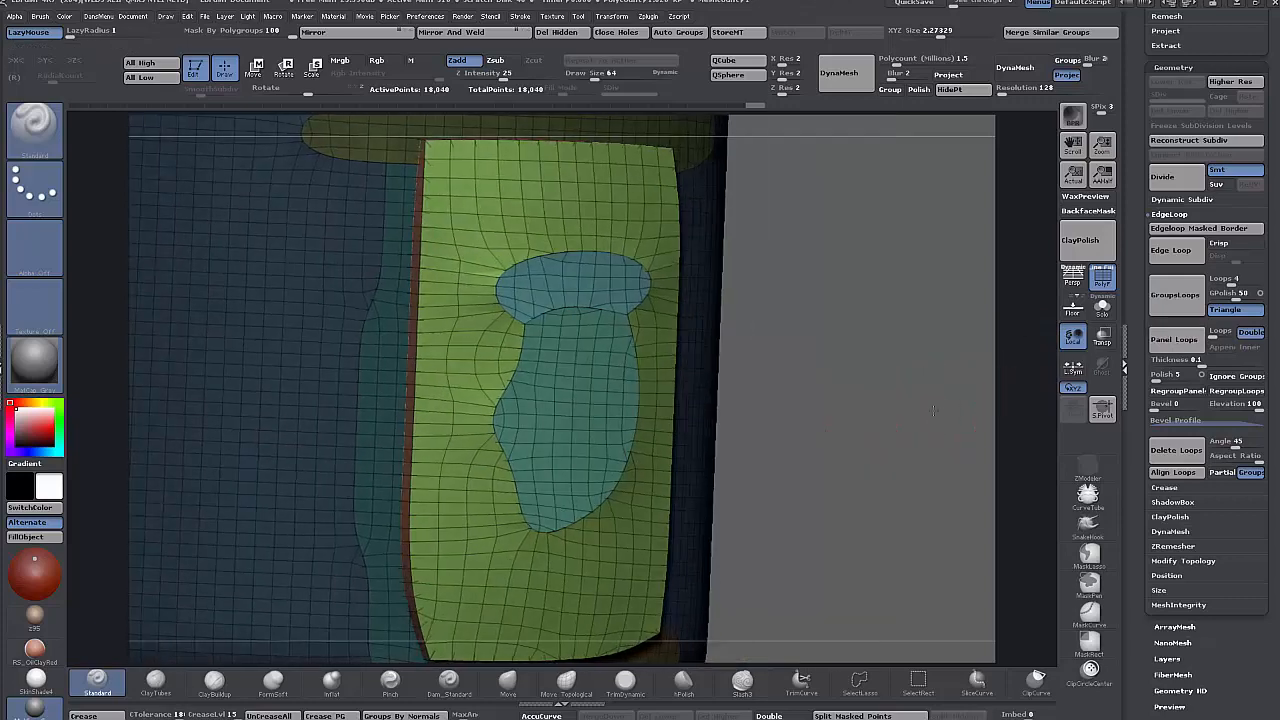
drag(933, 410, 496, 362)
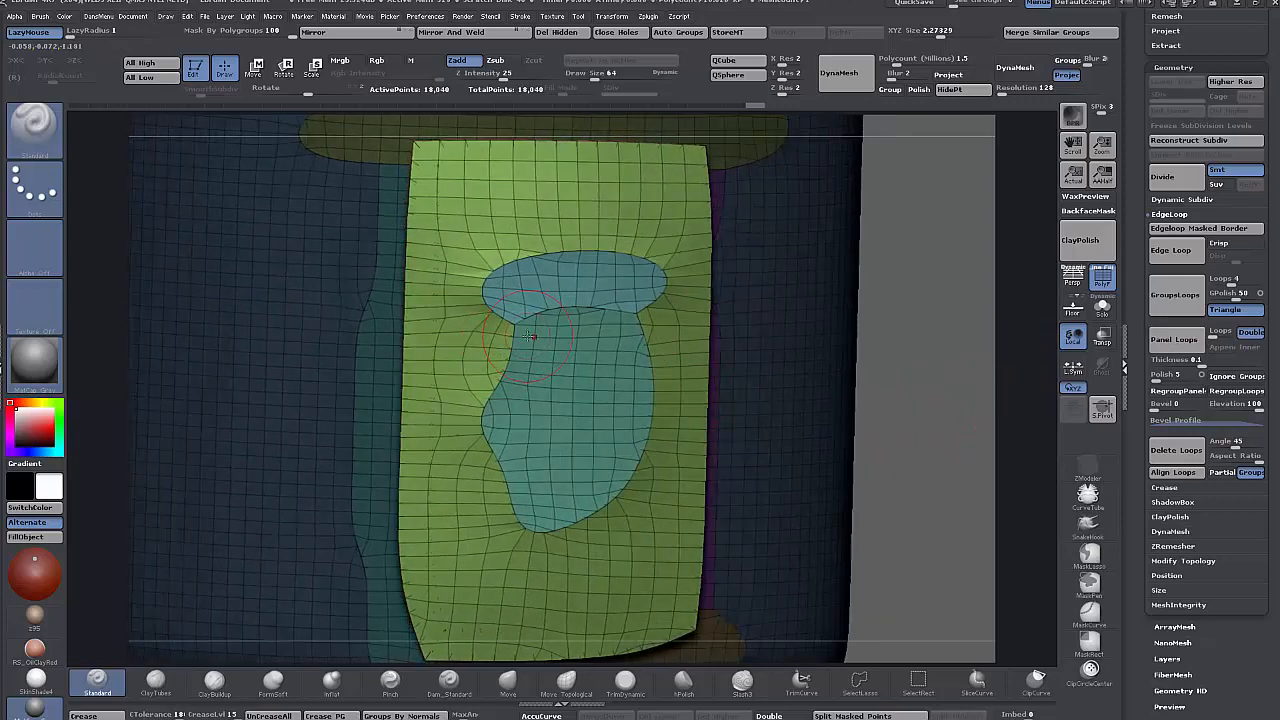
- Isolate the lower teal panel, smooth it with Polish By Features and apply the same polish again with Repeat To Active
ctrl+shift+click(572, 417)
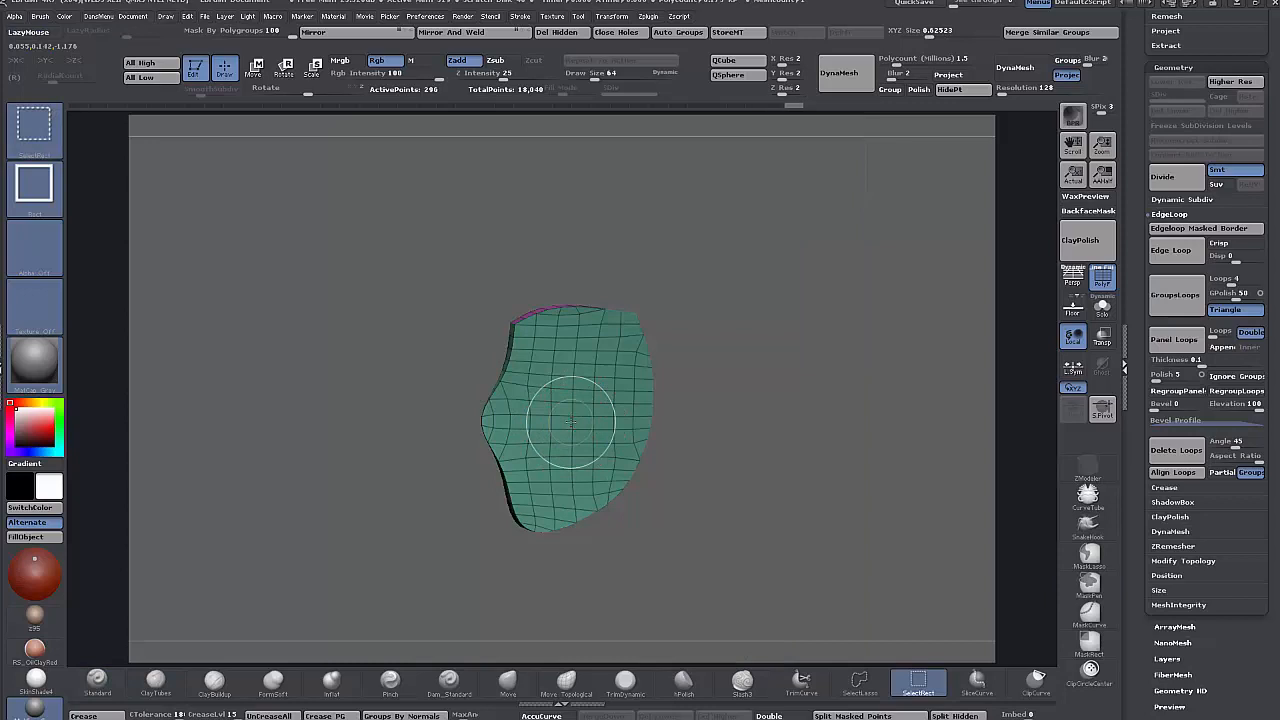
mouse_move(676, 415)
mouse_down()
mouse_move(778, 406)
mouse_move(744, 400)
mouse_up()
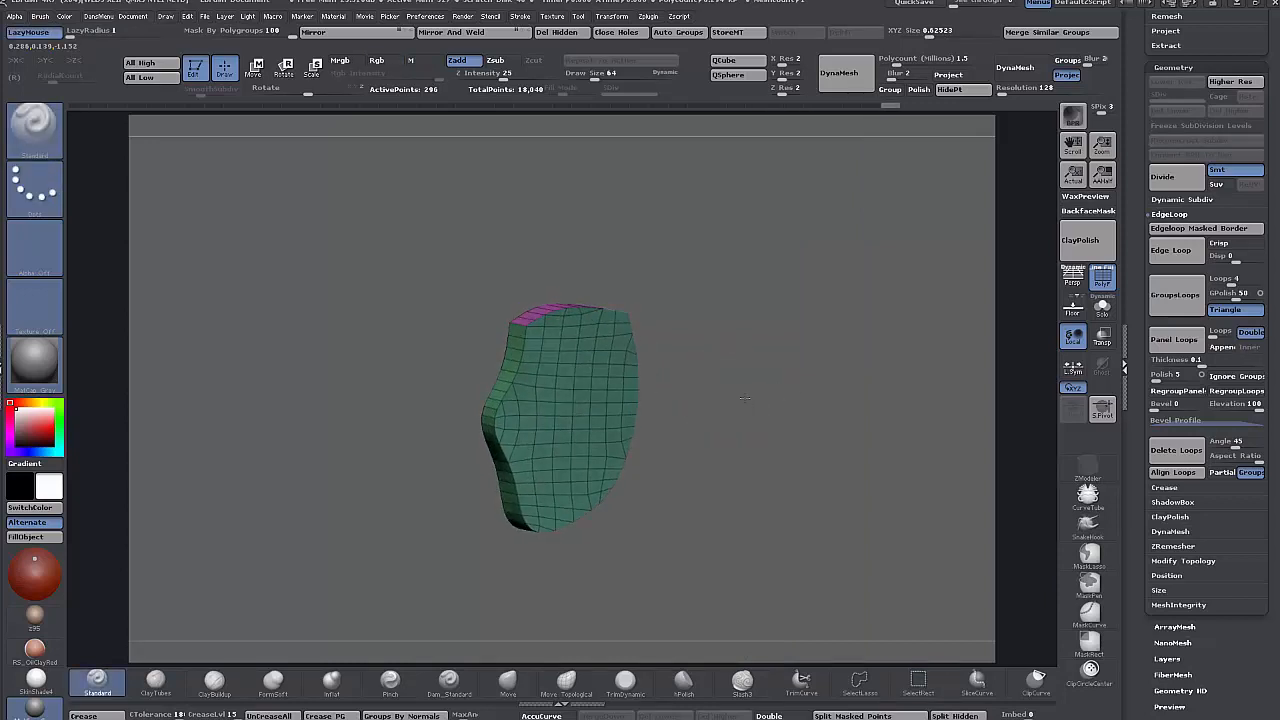
click(567, 37)
key(ctrl+shift+t)
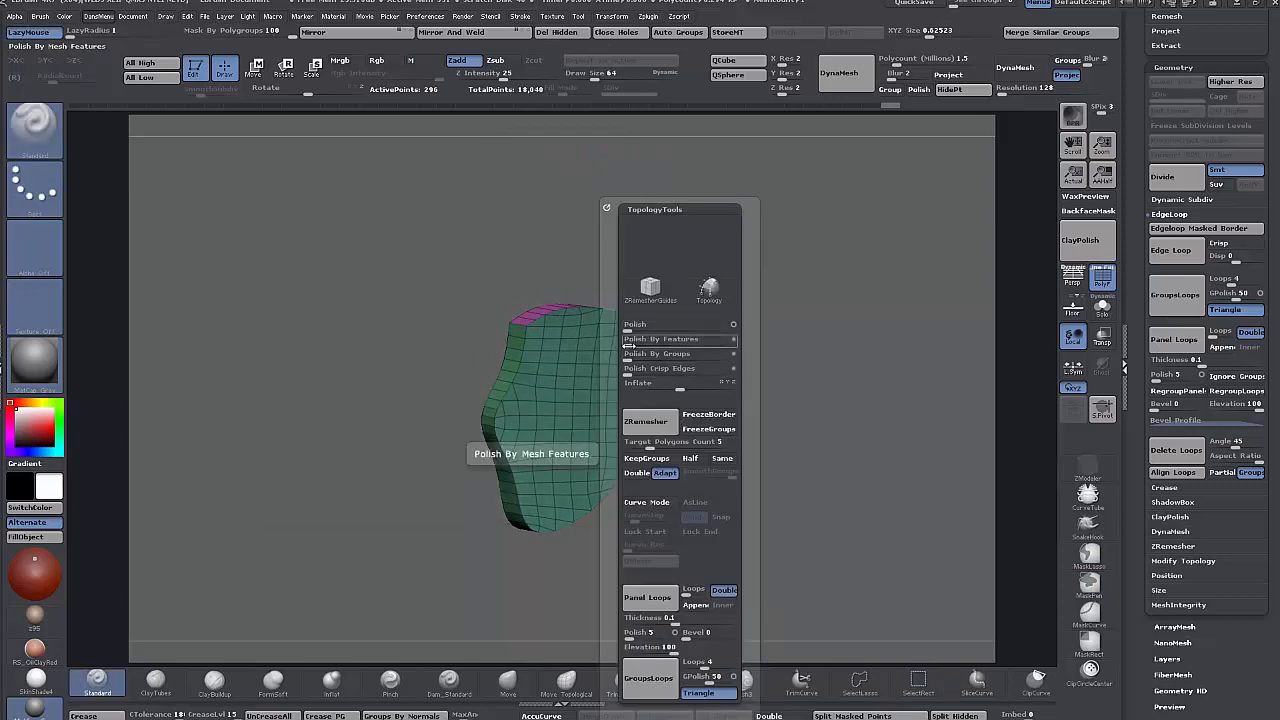
drag(655, 340, 736, 339)
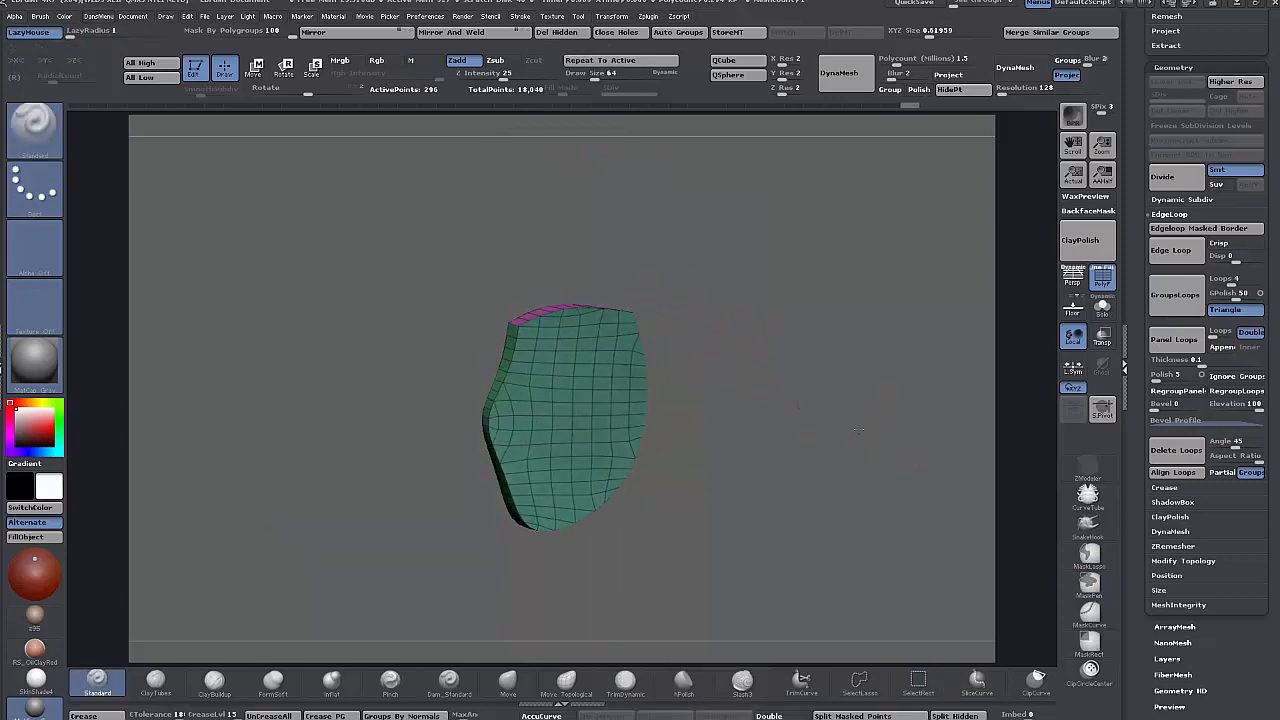
click(617, 64)
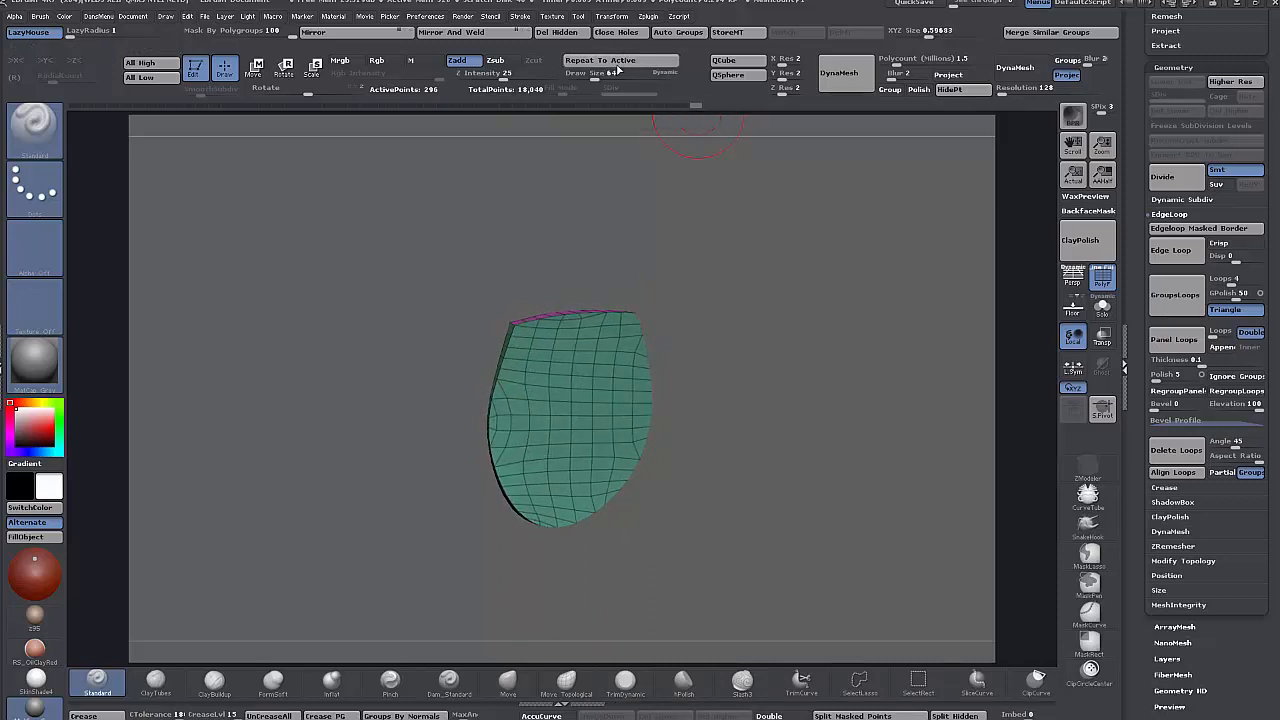
drag(760, 372, 859, 355)
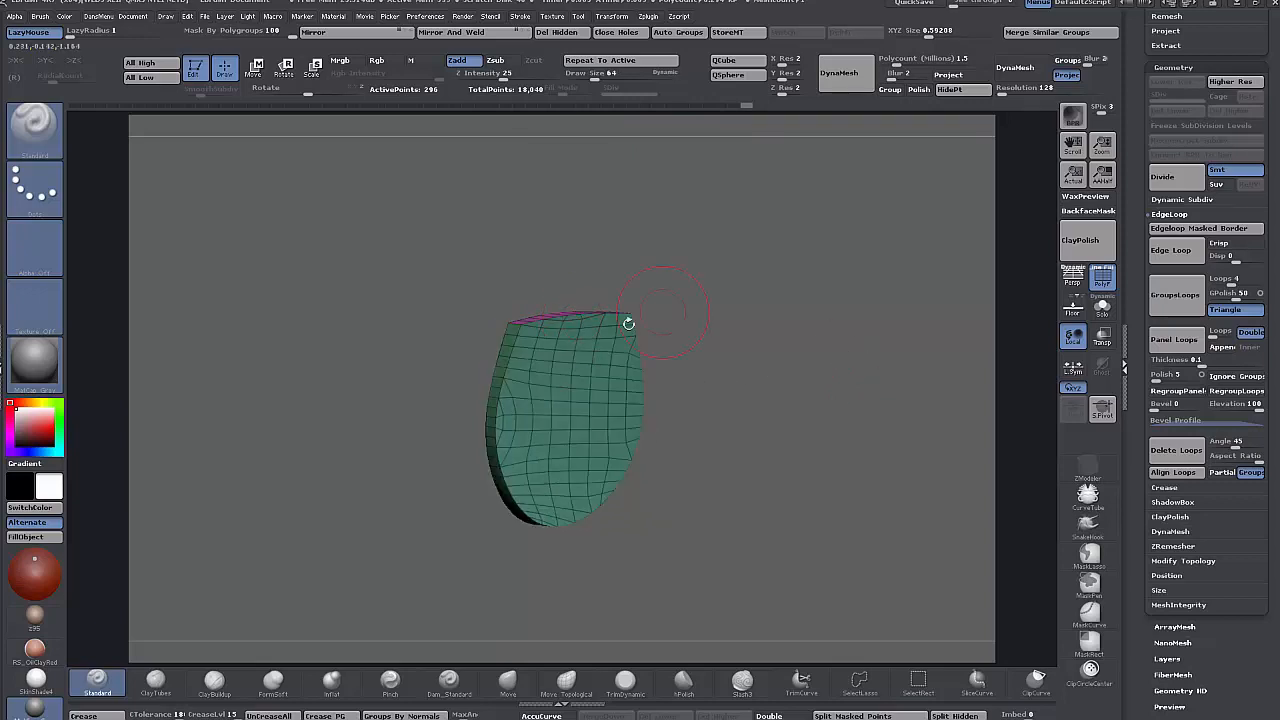
- Examine the Deformation settings, including the polish options and Repeat To Active
drag(628, 323, 640, 280)
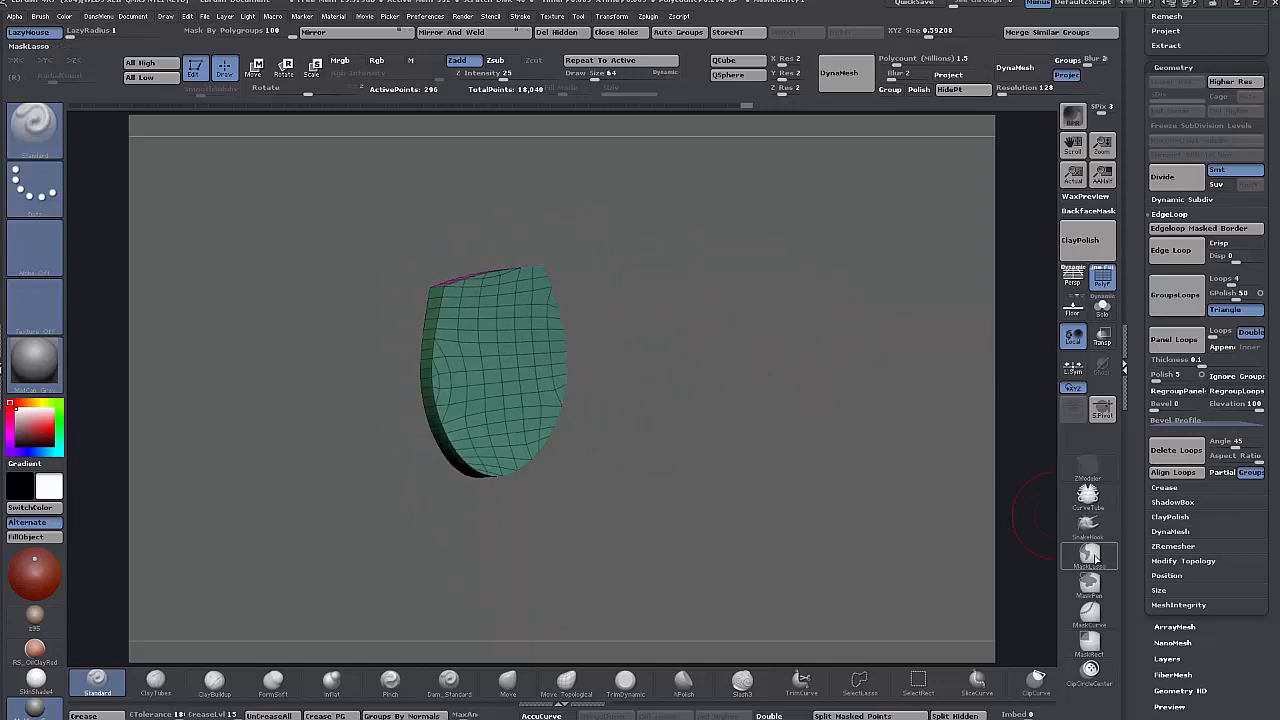
scroll(1148, 440, down, 5)
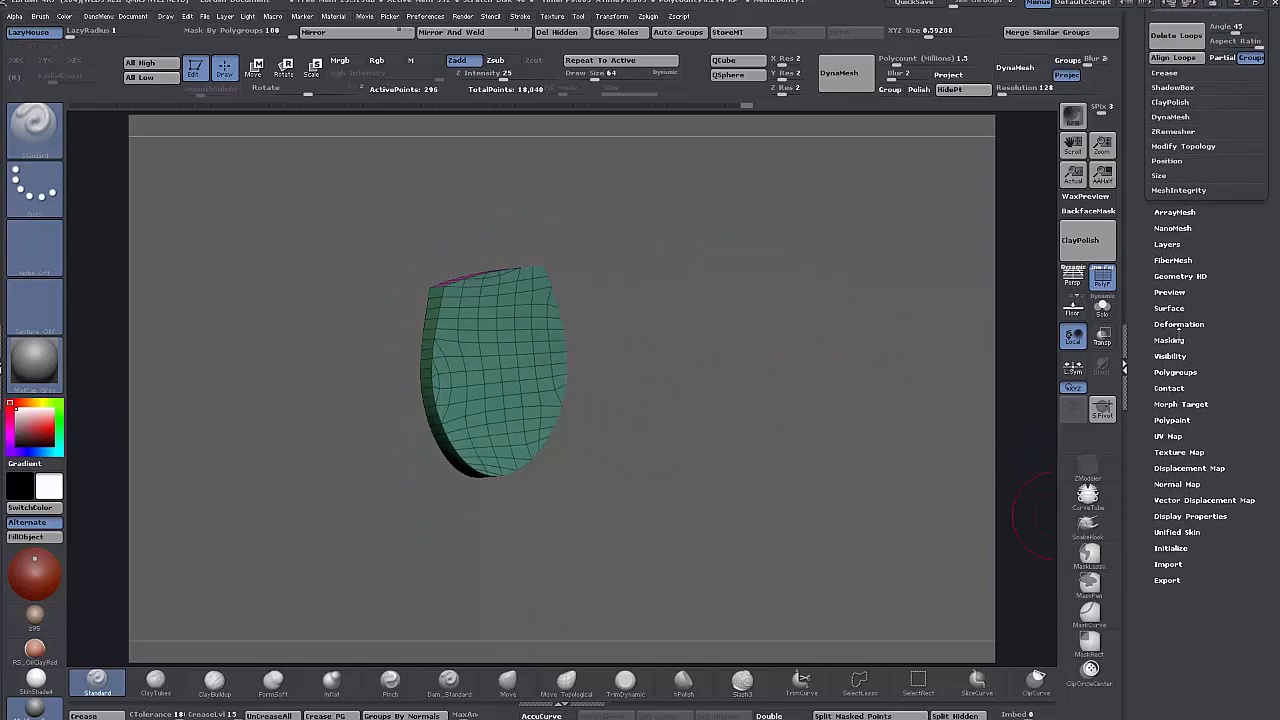
click(1180, 324)
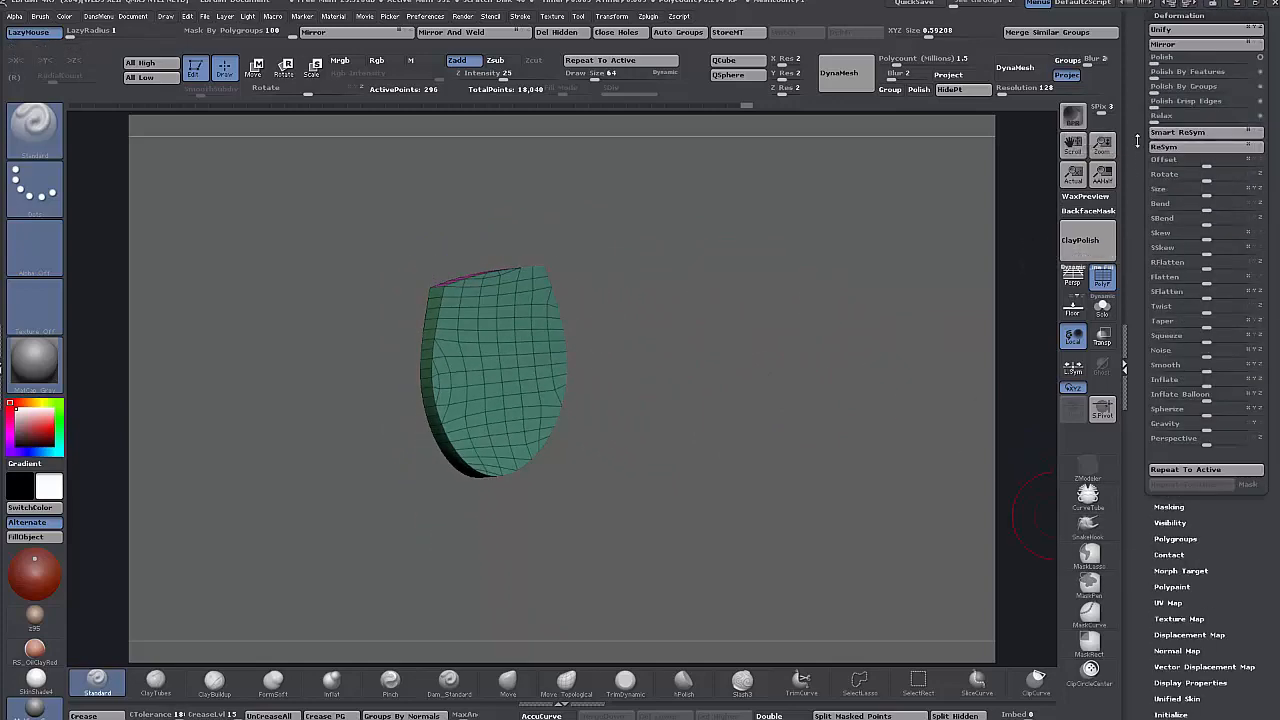
drag(1137, 141, 1138, 218)
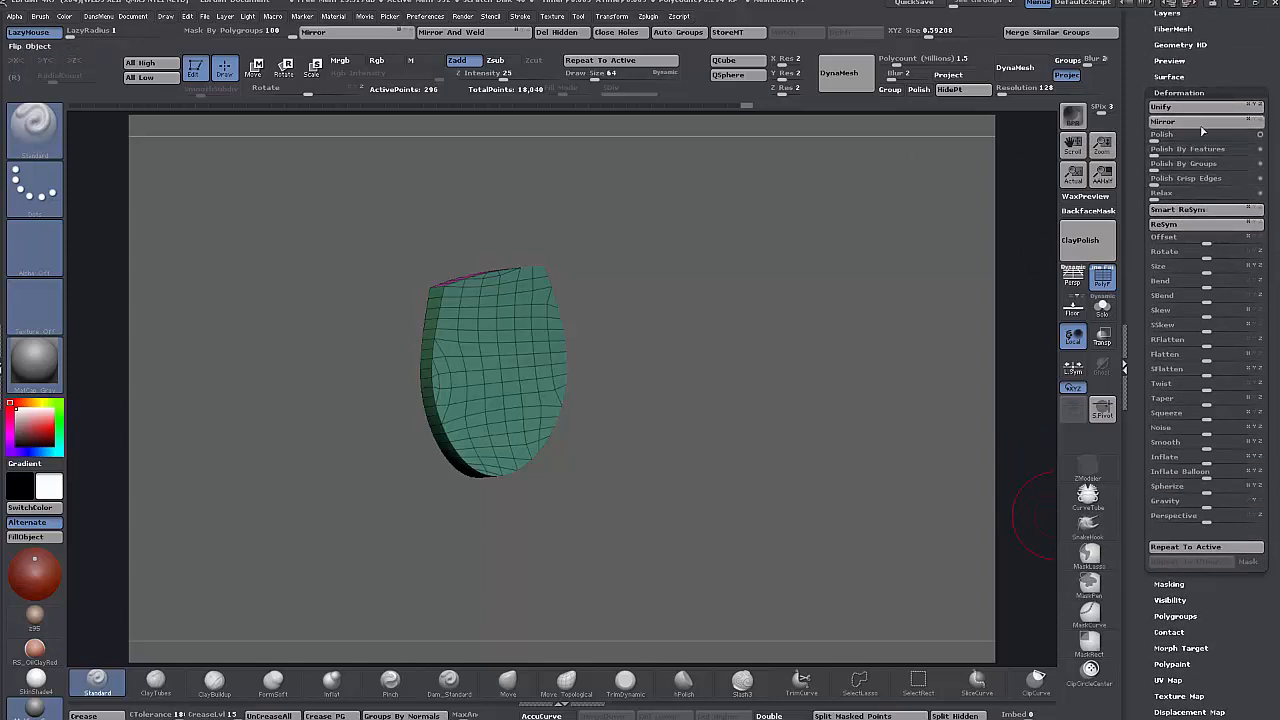
drag(657, 323, 756, 327)
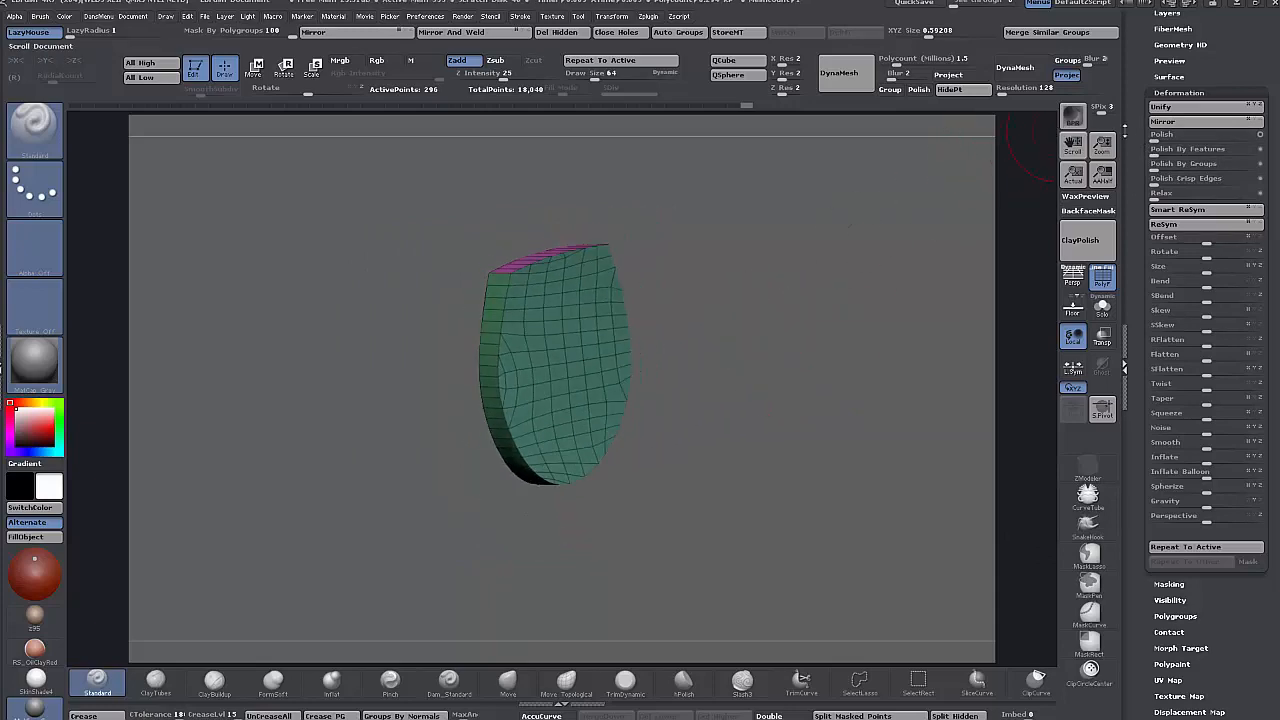
scroll(1147, 243, up, 5)
scroll(1147, 243, up, 2)
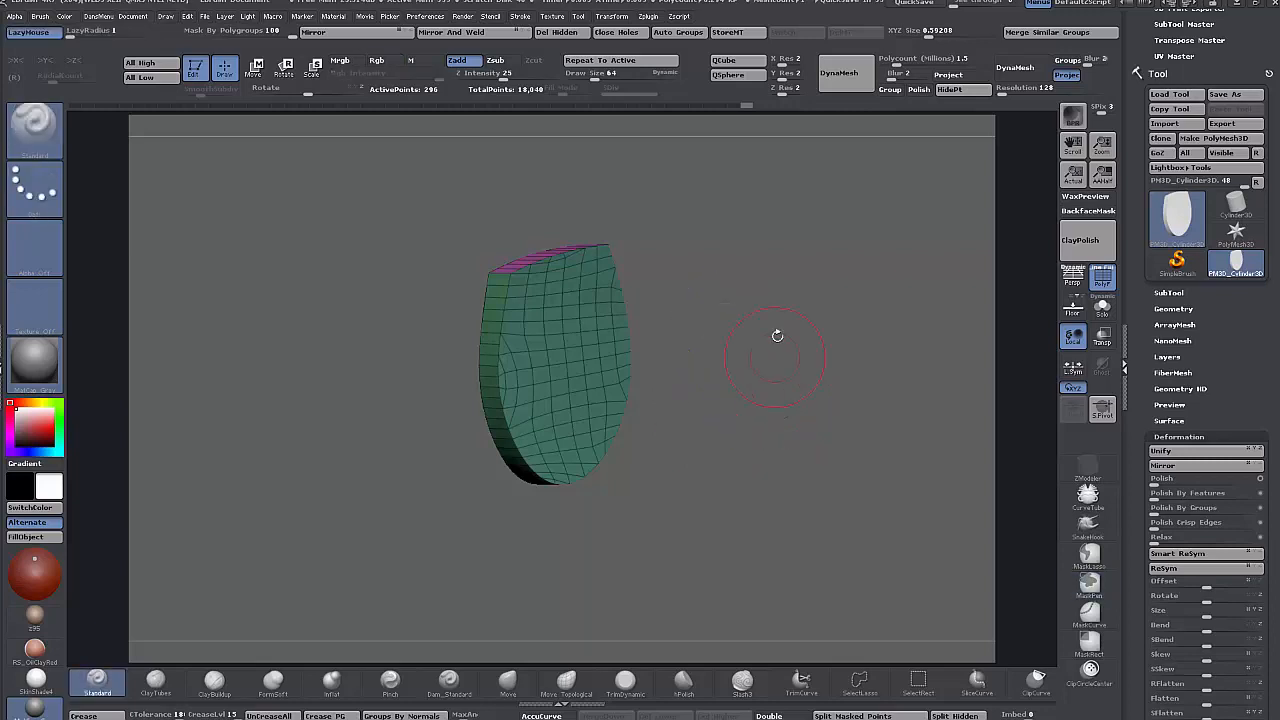
drag(776, 336, 773, 334)
drag(697, 302, 667, 316)
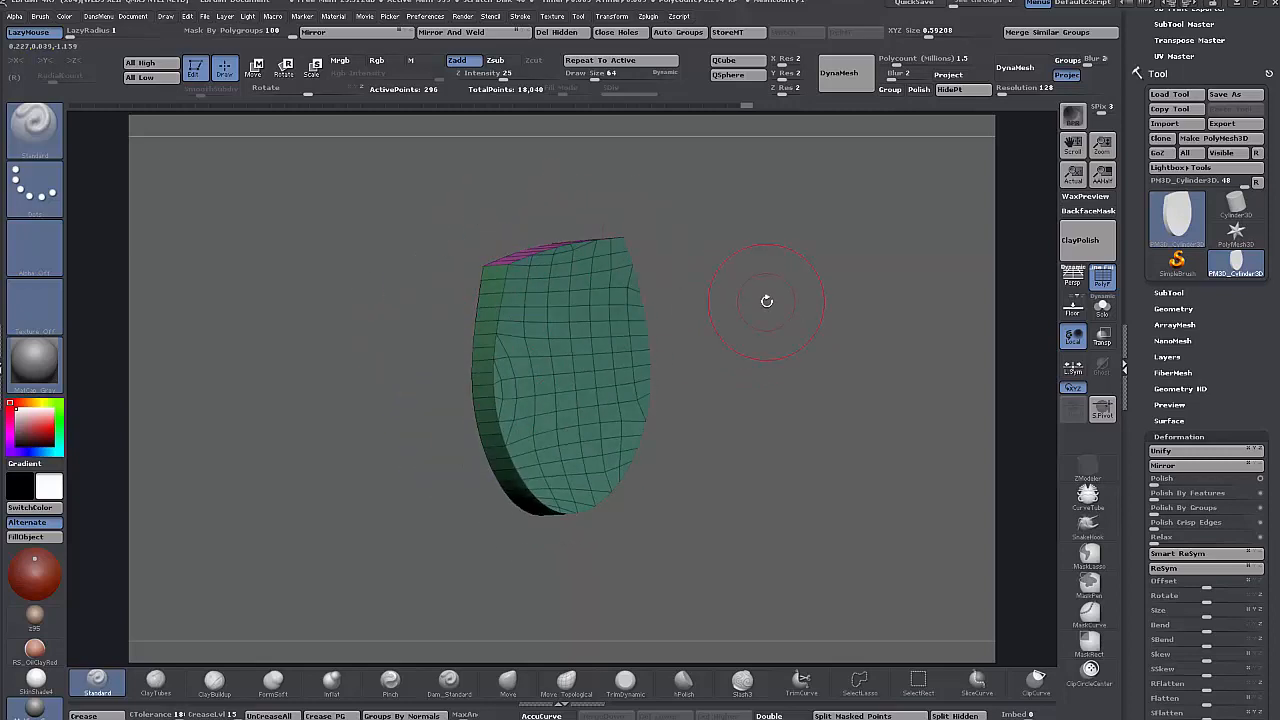
drag(759, 328, 754, 336)
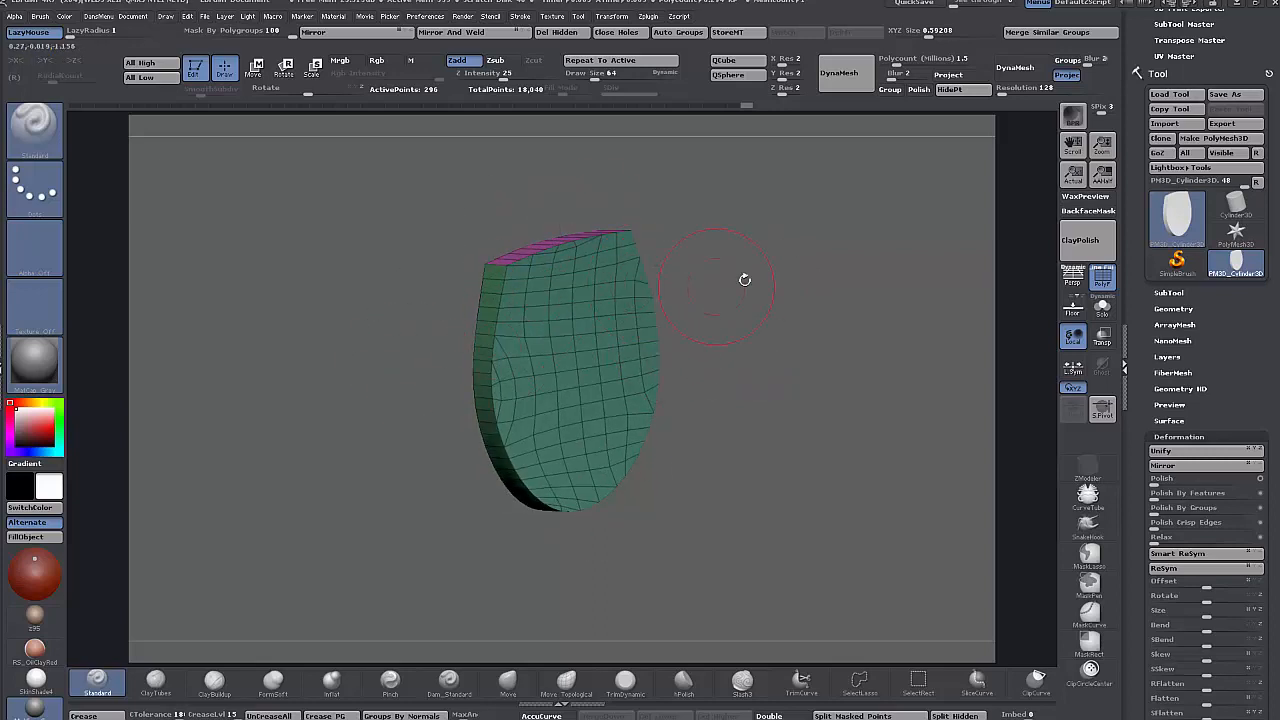
drag(745, 280, 797, 275)
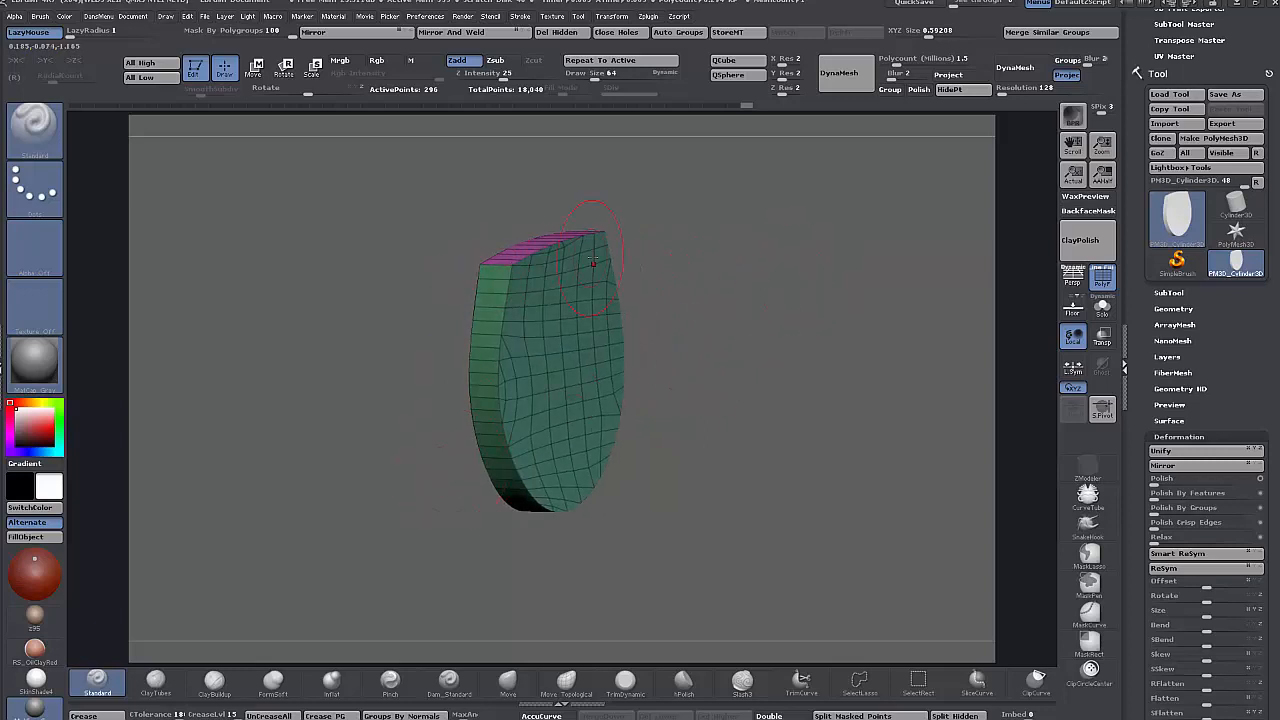
drag(743, 360, 403, 371)
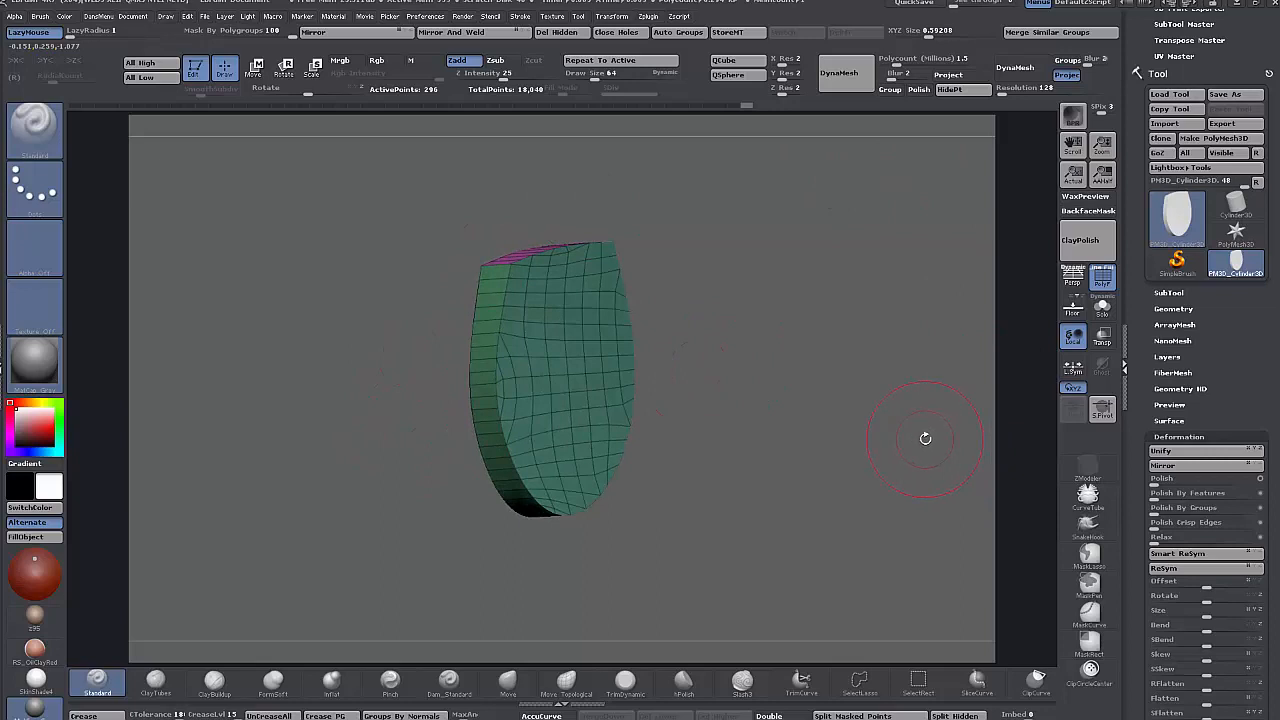
- Open the Extract settings of the panel's subtool
drag(1136, 443, 1136, 364)
click(1103, 408)
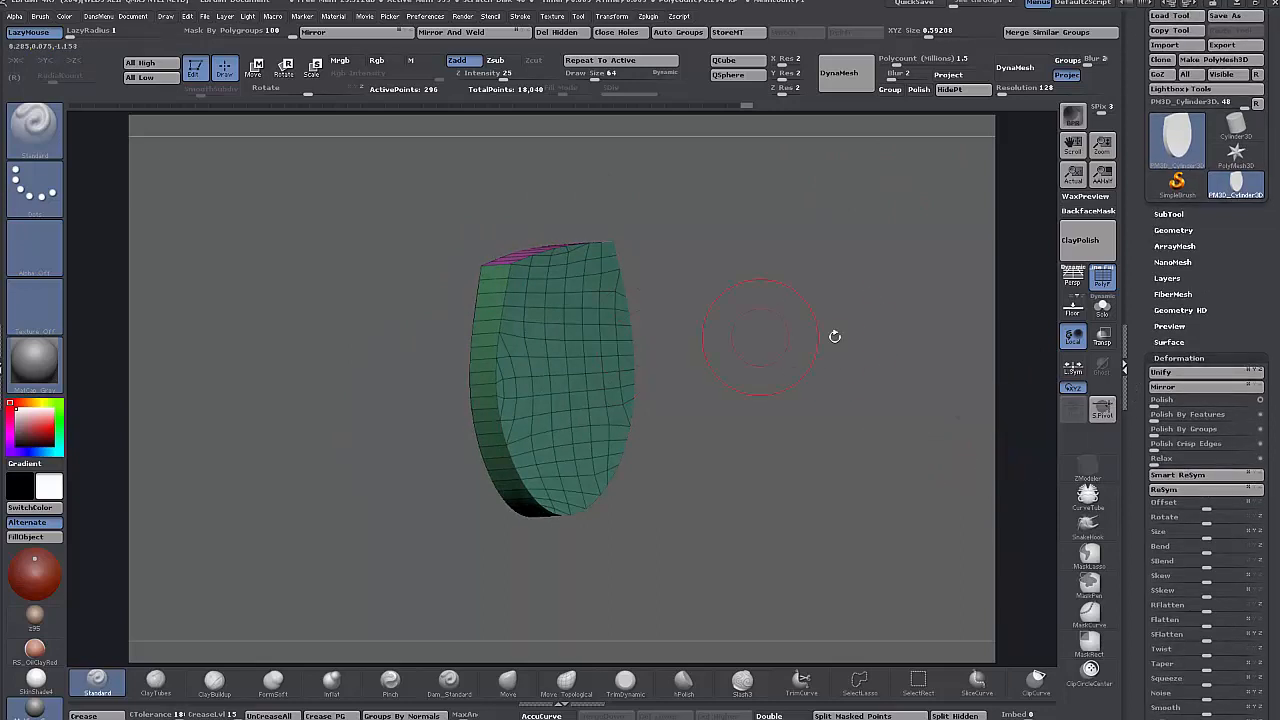
drag(832, 337, 827, 348)
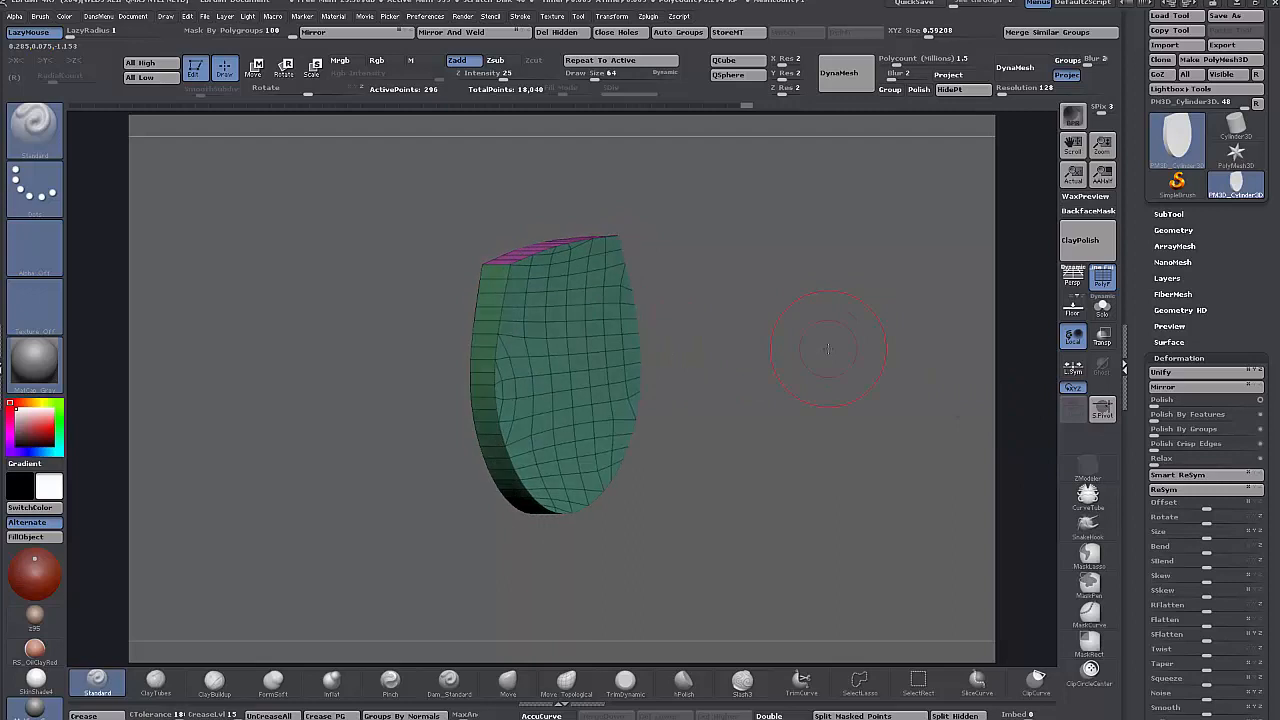
drag(1136, 402, 1136, 422)
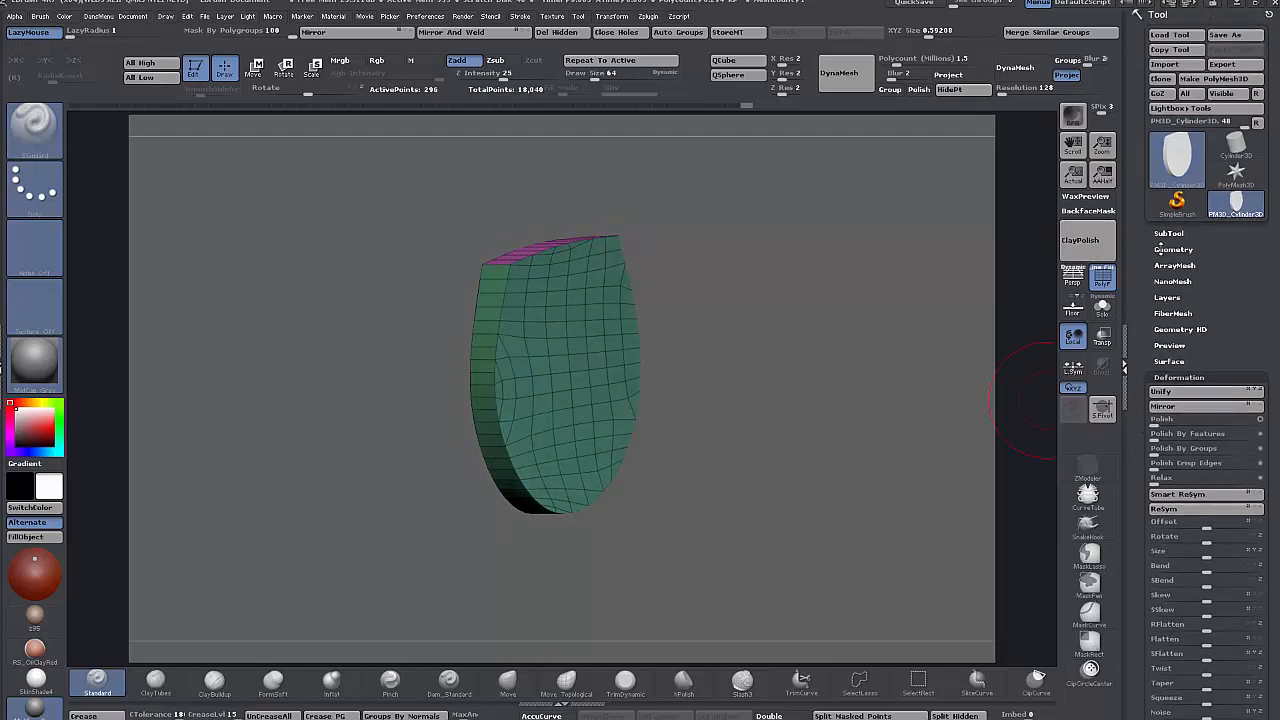
click(1163, 248)
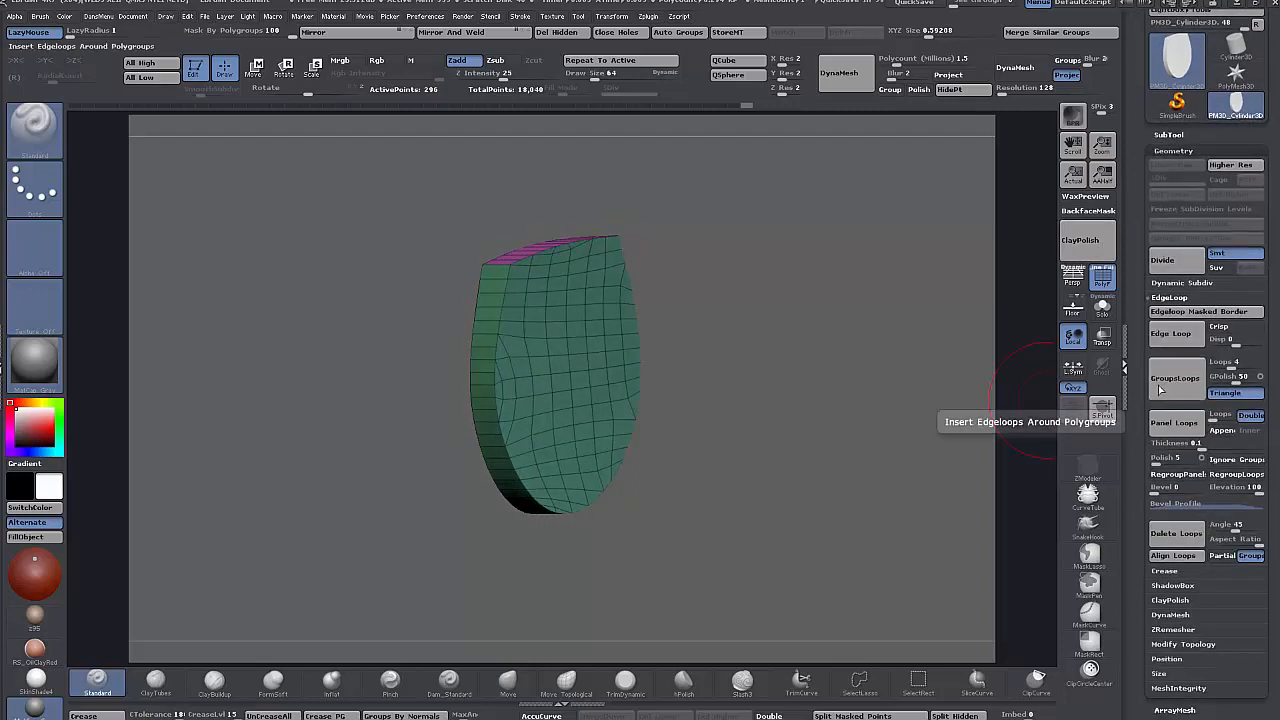
scroll(1165, 300, up, 3)
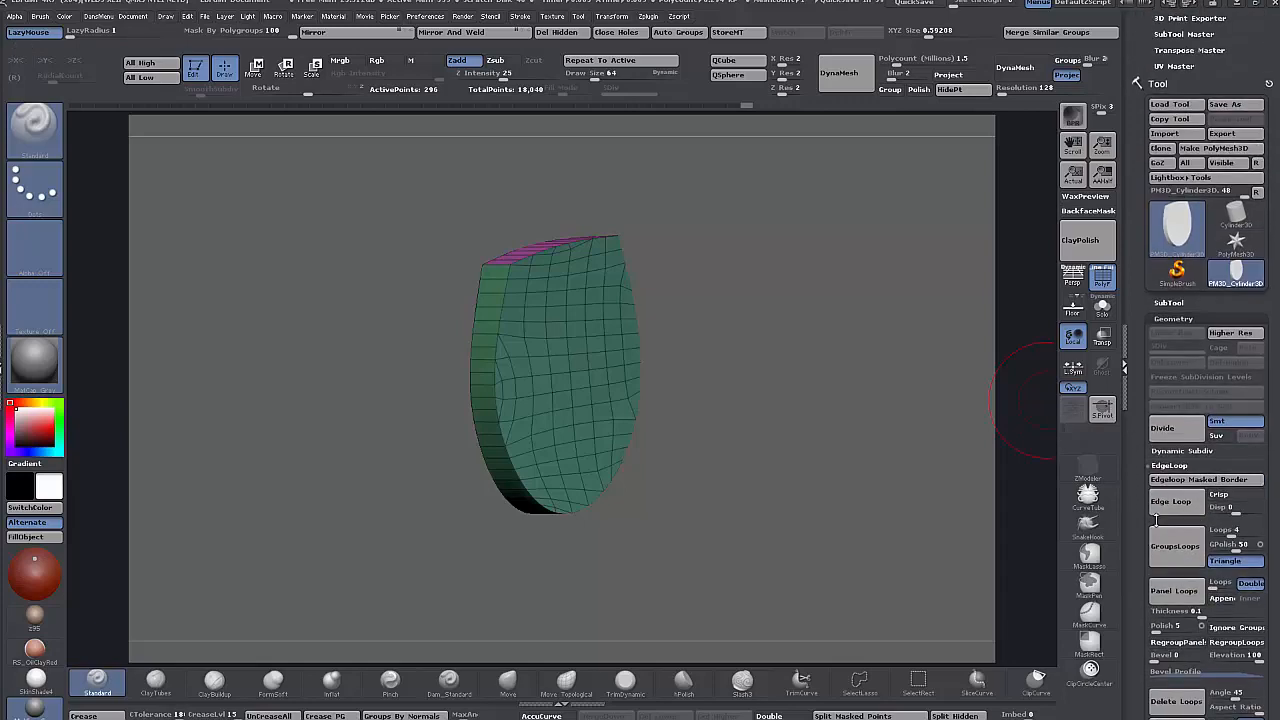
click(1170, 300)
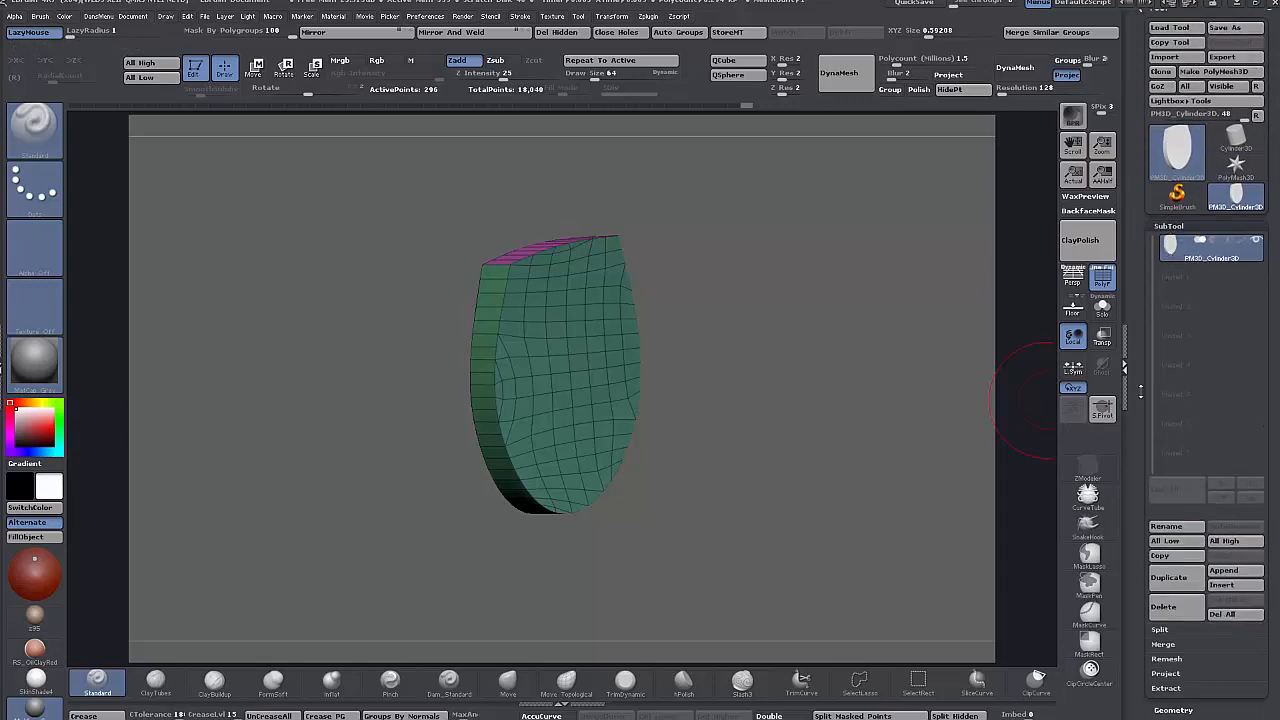
scroll(1149, 309, down, 3)
click(1166, 515)
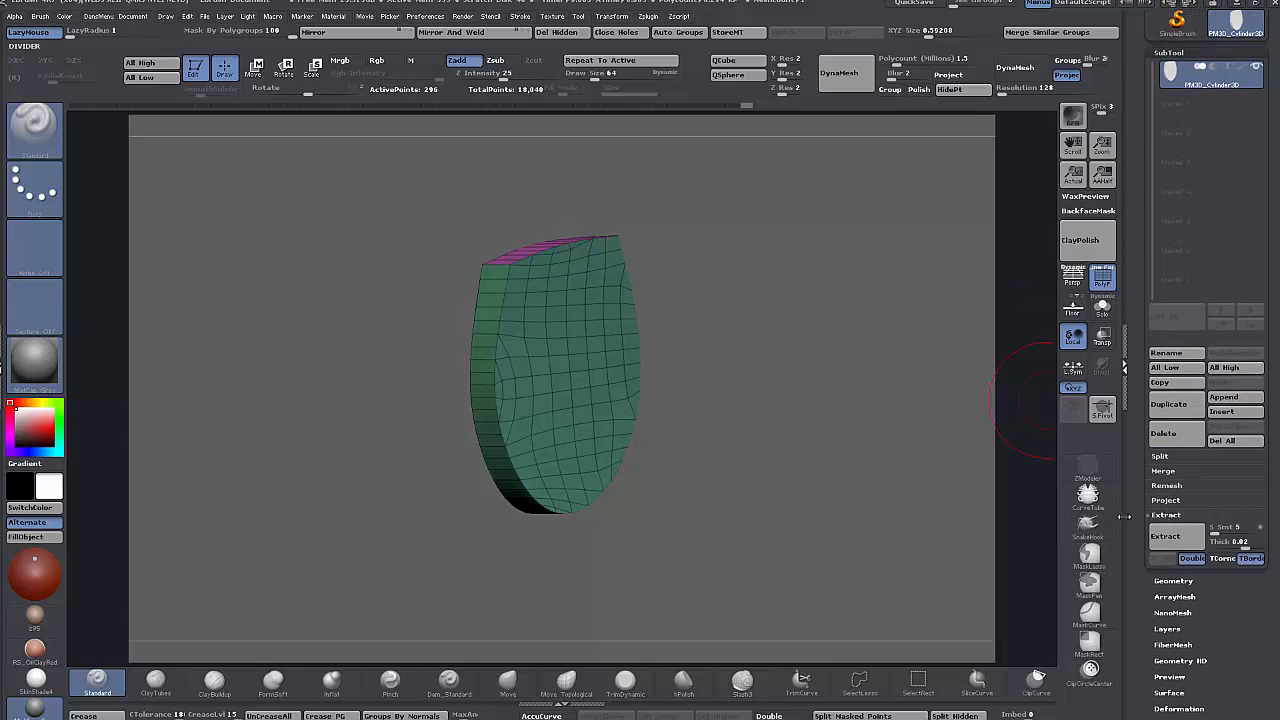
drag(1138, 514, 1138, 498)
- Mask an area in the centre of the panel's front face
drag(747, 475, 726, 477)
ctrl+click(600, 370)
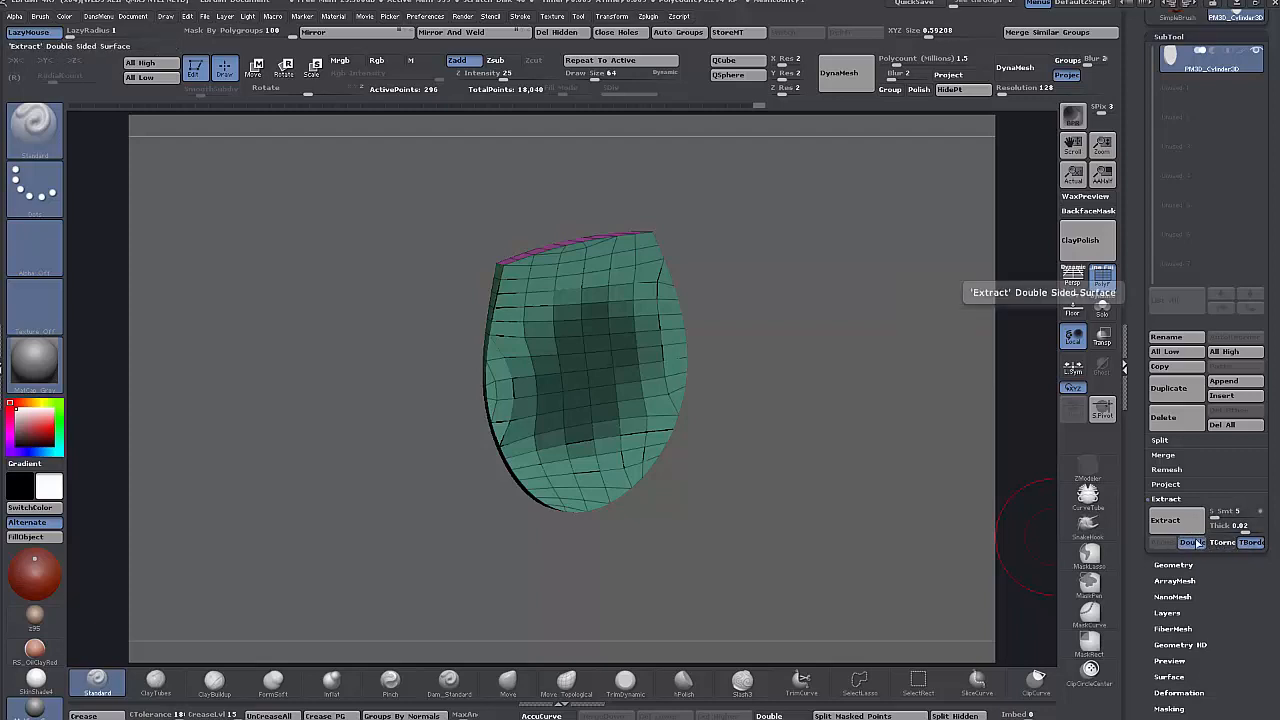
key(ctrl)
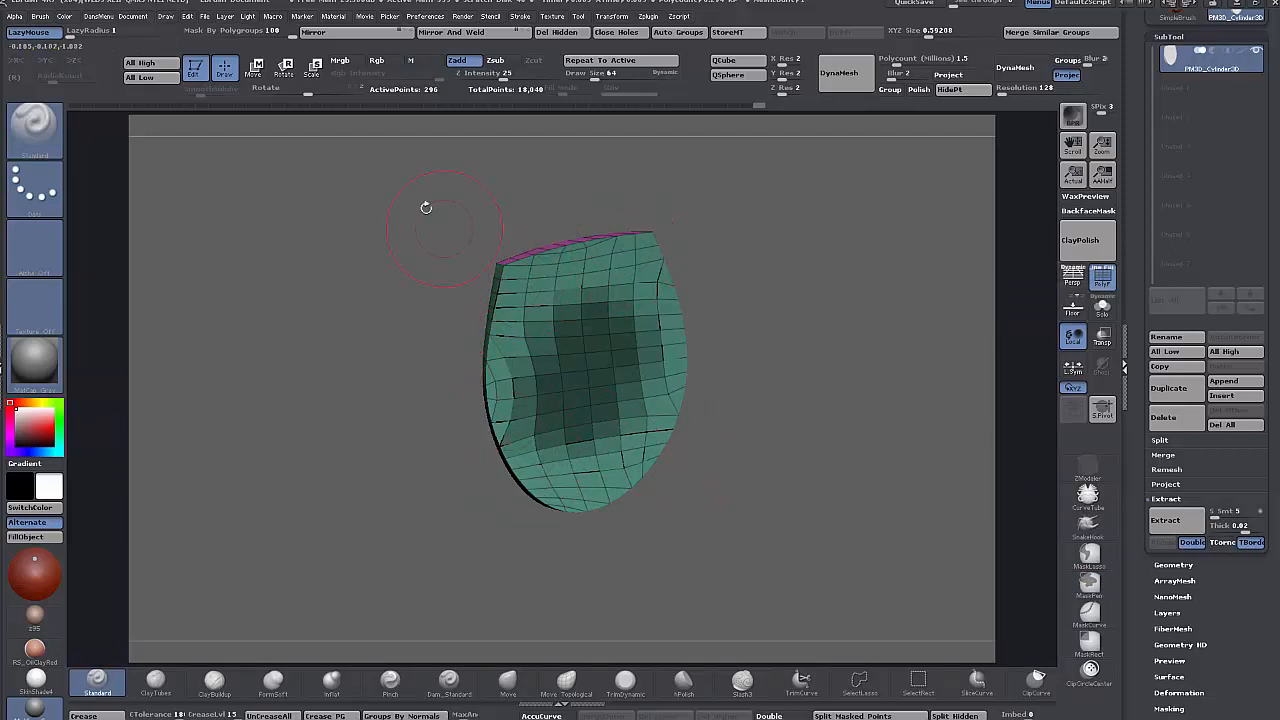
drag(887, 408, 953, 423)
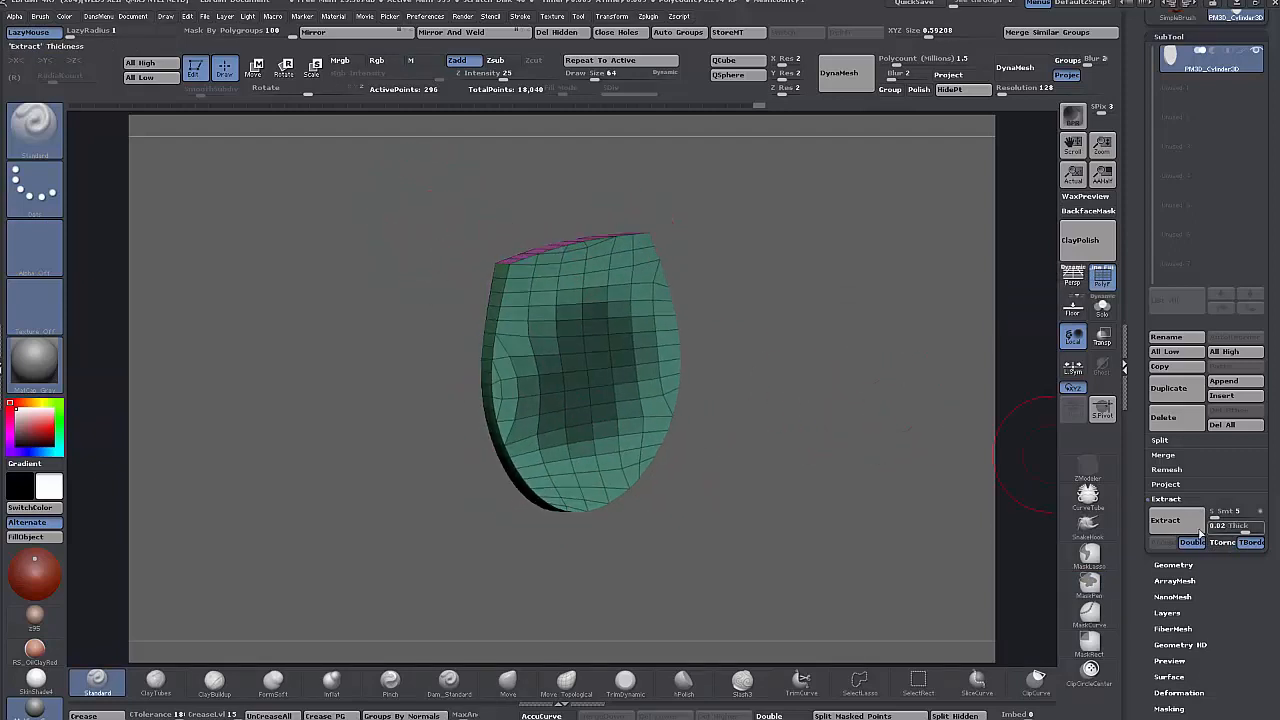
- Extract the masked area as a double-sided piece 0.02 thick and accept it as a new subtool
click(1165, 520)
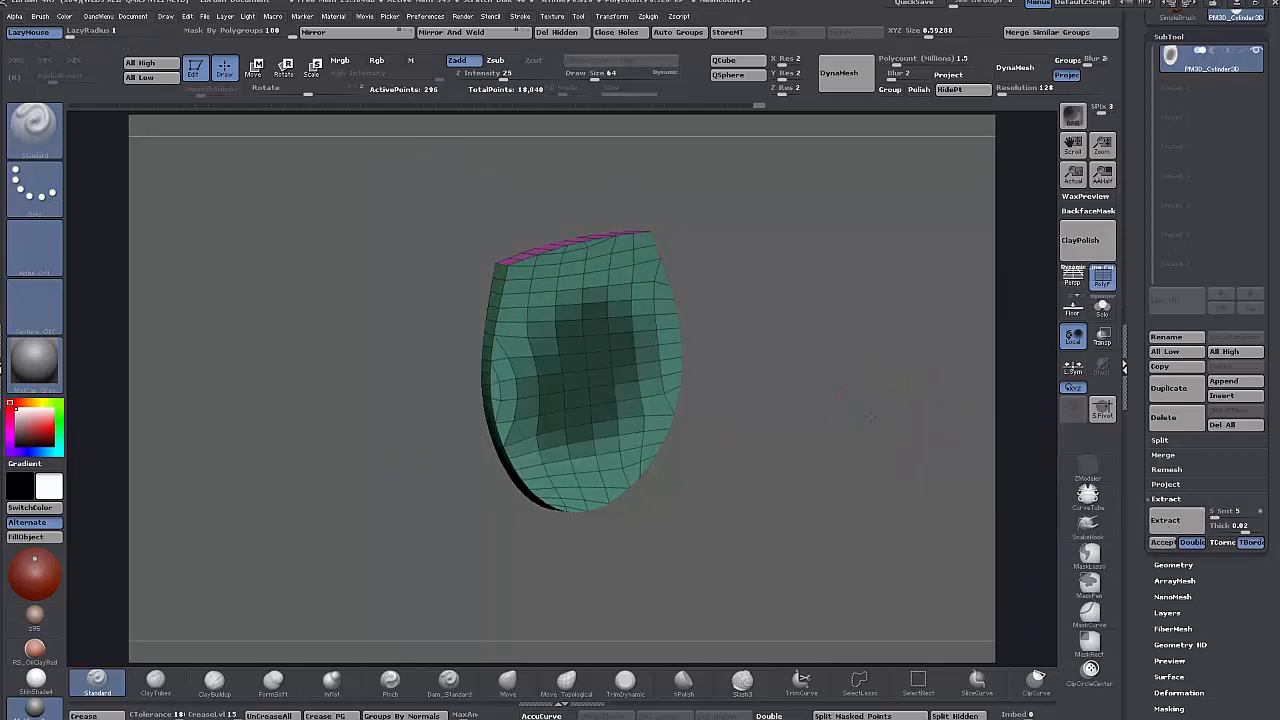
click(1240, 541)
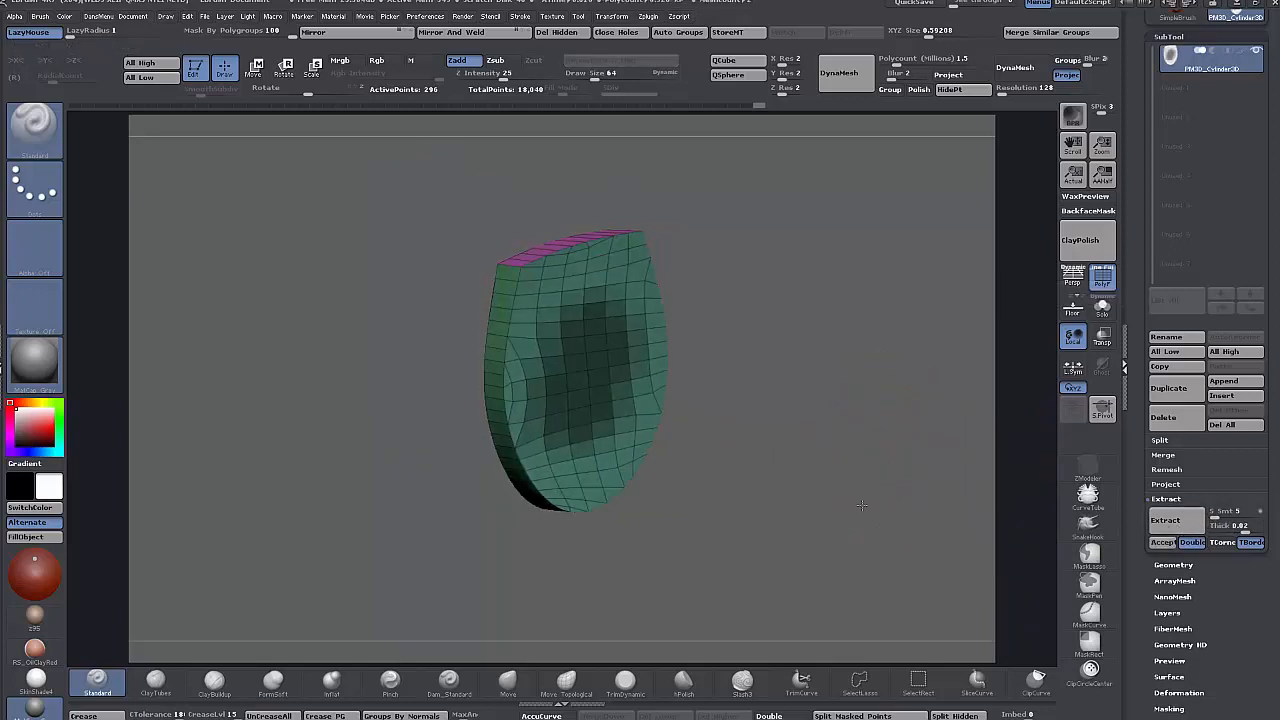
click(1165, 521)
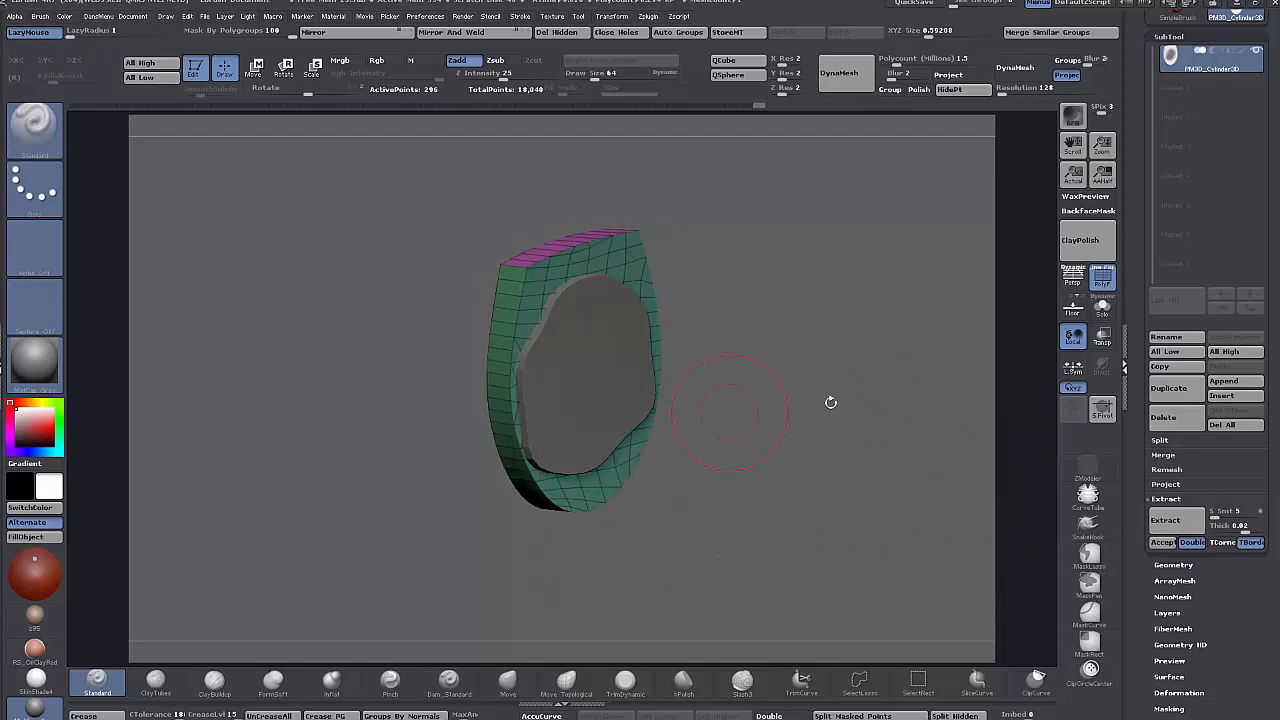
click(858, 492)
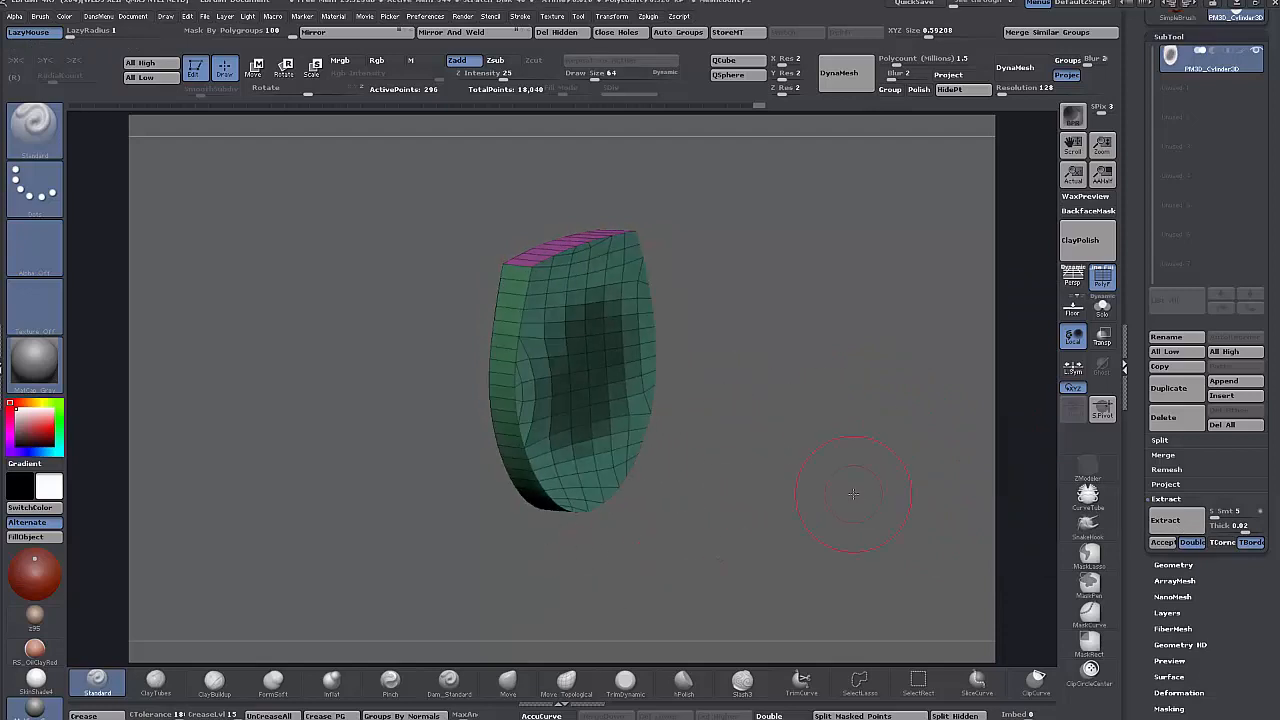
click(1175, 541)
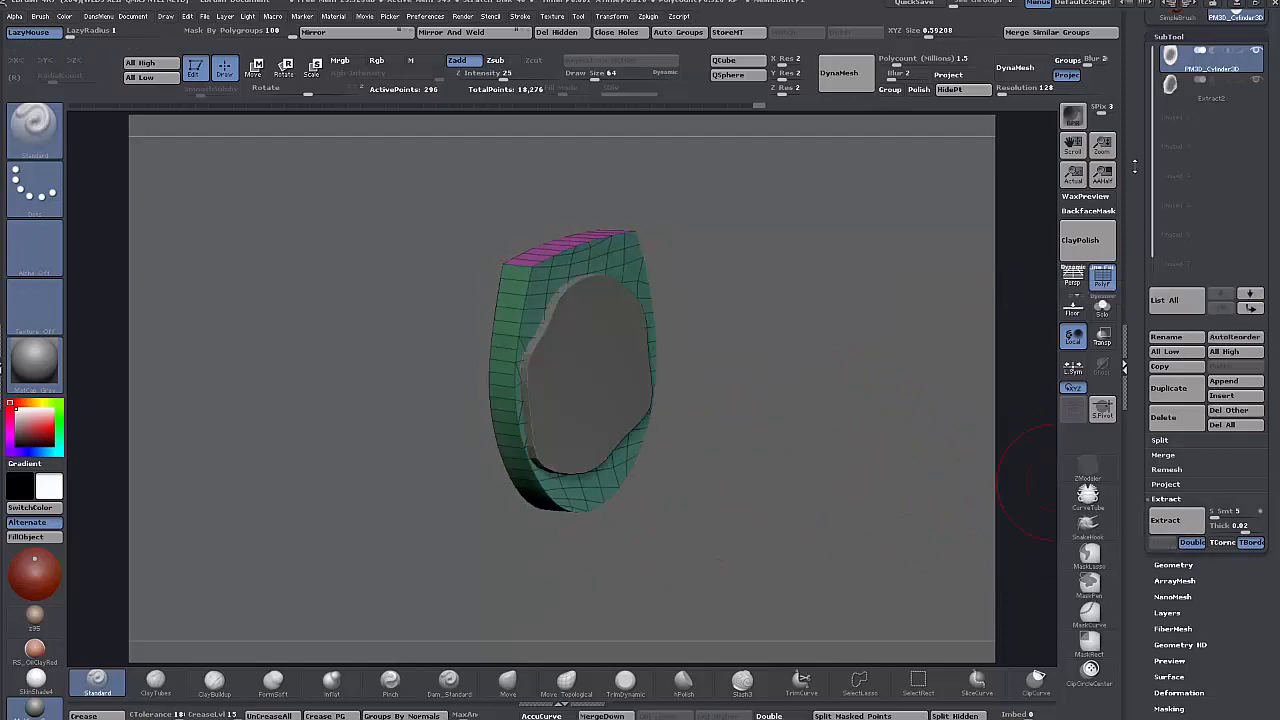
- Select the extracted piece and isolate it with Solo mode
alt+click(590, 347)
drag(850, 400, 903, 457)
alt+drag(828, 381, 629, 377)
click(1102, 307)
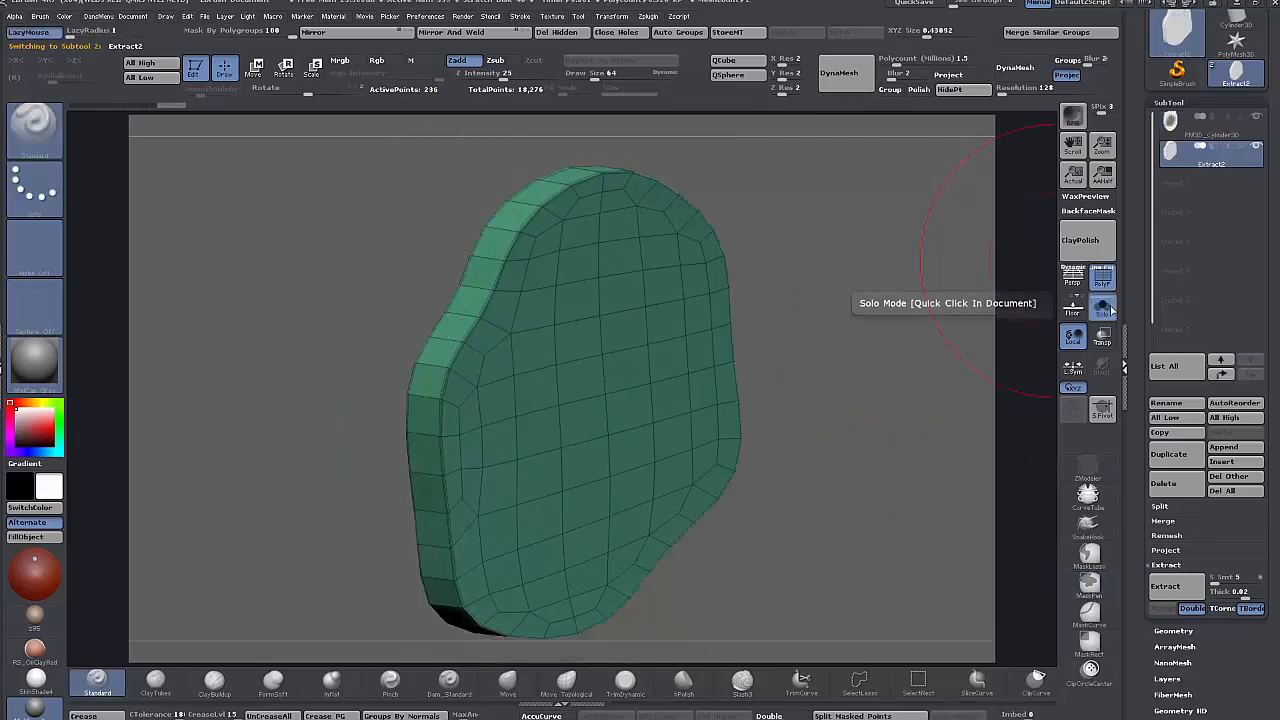
mouse_move(880, 320)
mouse_down()
mouse_move(838, 342)
mouse_move(924, 335)
mouse_move(816, 324)
mouse_move(847, 320)
mouse_move(794, 300)
mouse_move(900, 320)
mouse_up()
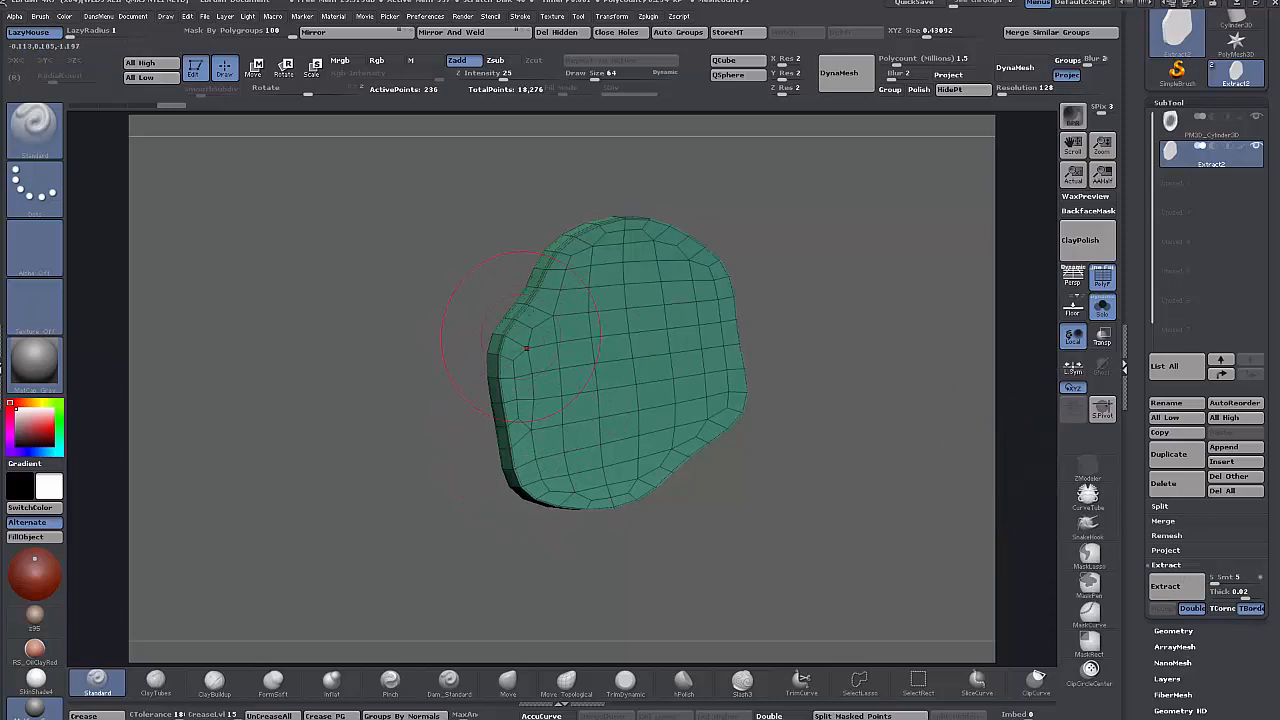
- Check the extracted piece's polygroups by isolating its front face and showing the whole piece again
mouse_move(793, 324)
mouse_down()
mouse_move(878, 295)
mouse_move(797, 286)
mouse_move(980, 295)
mouse_move(827, 319)
mouse_move(874, 331)
mouse_move(851, 346)
mouse_up()
ctrl+shift+click(640, 327)
ctrl+shift+click(808, 292)
ctrl+shift+click(905, 288)
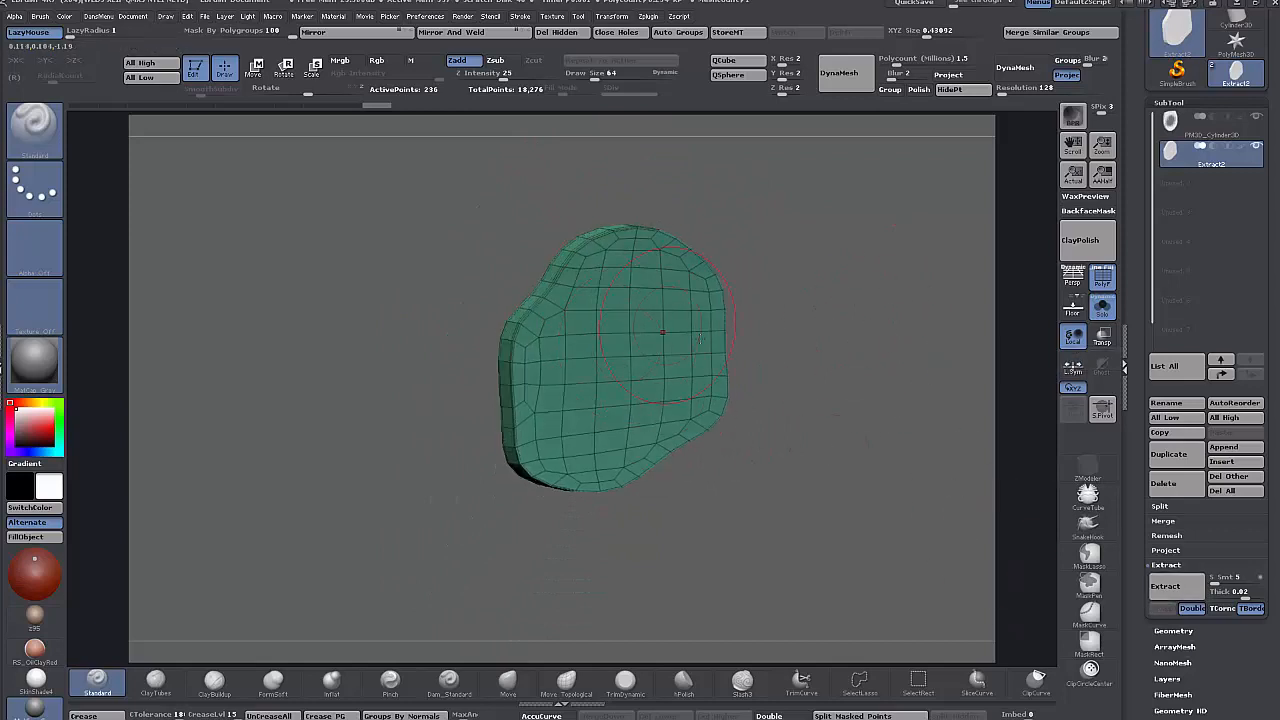
drag(825, 334, 767, 374)
drag(767, 374, 819, 405)
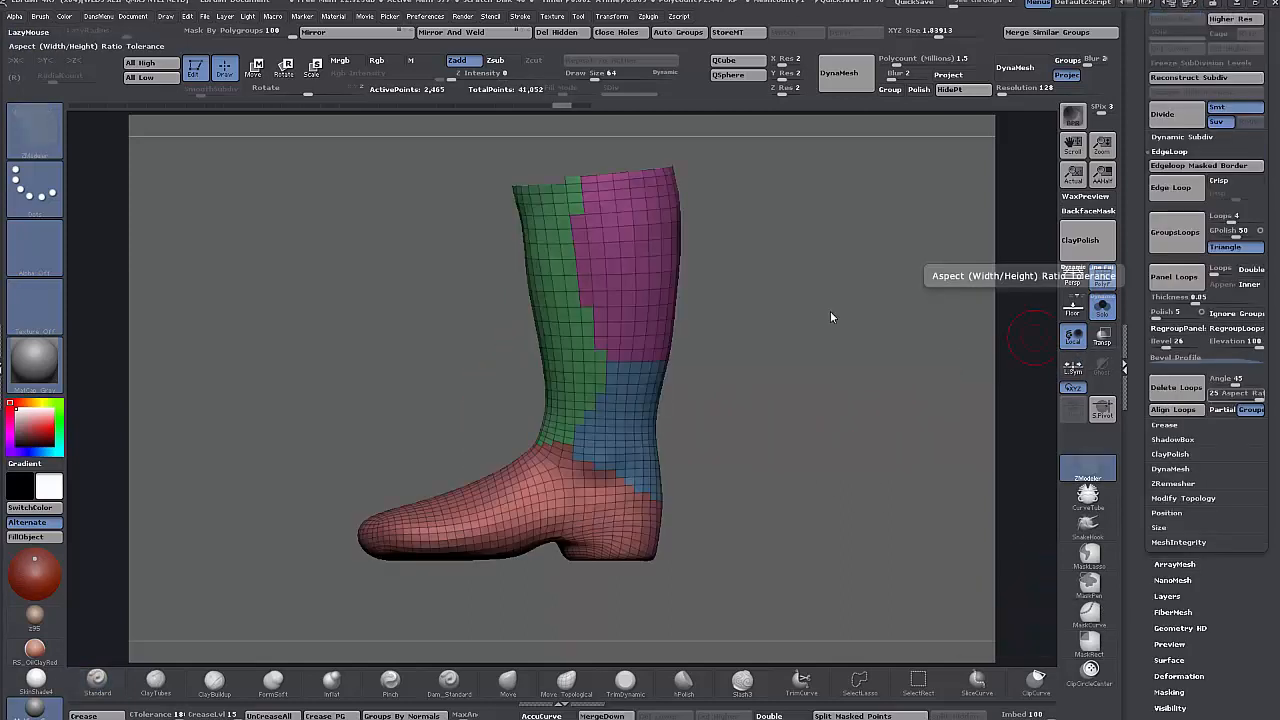
- Examine the boot model and its subtool list
drag(815, 324, 793, 331)
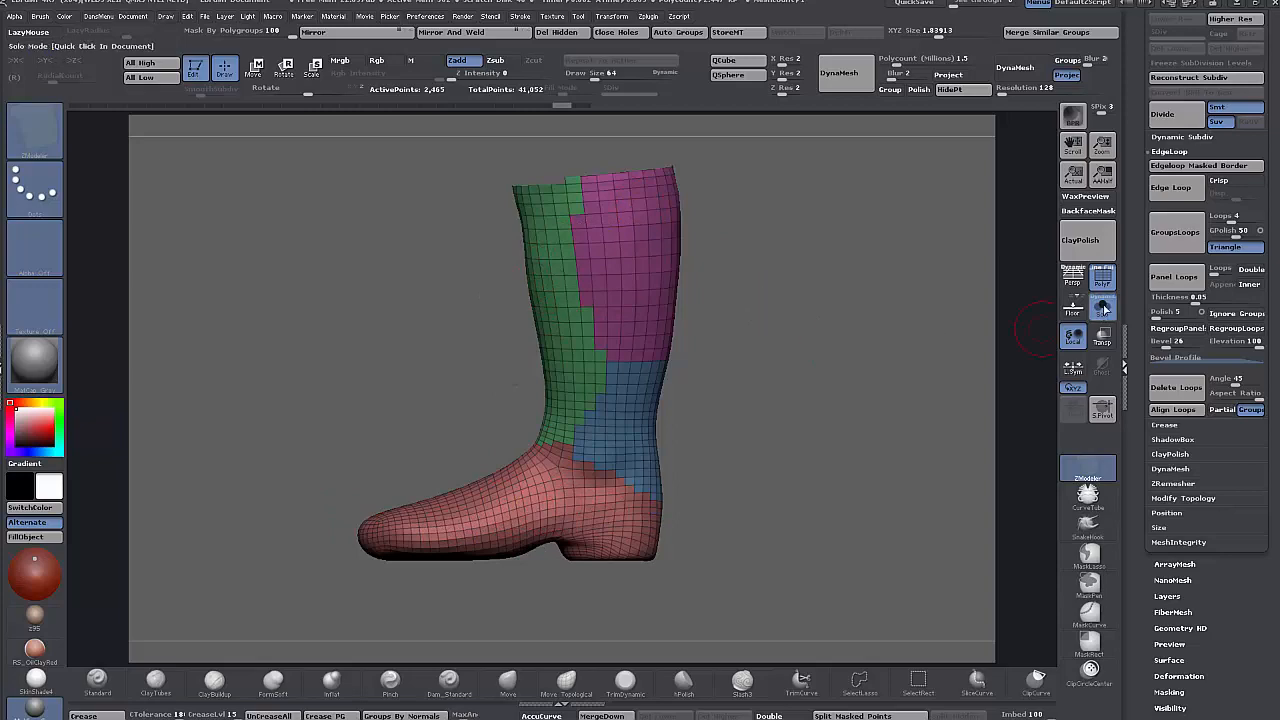
scroll(1134, 380, up, 5)
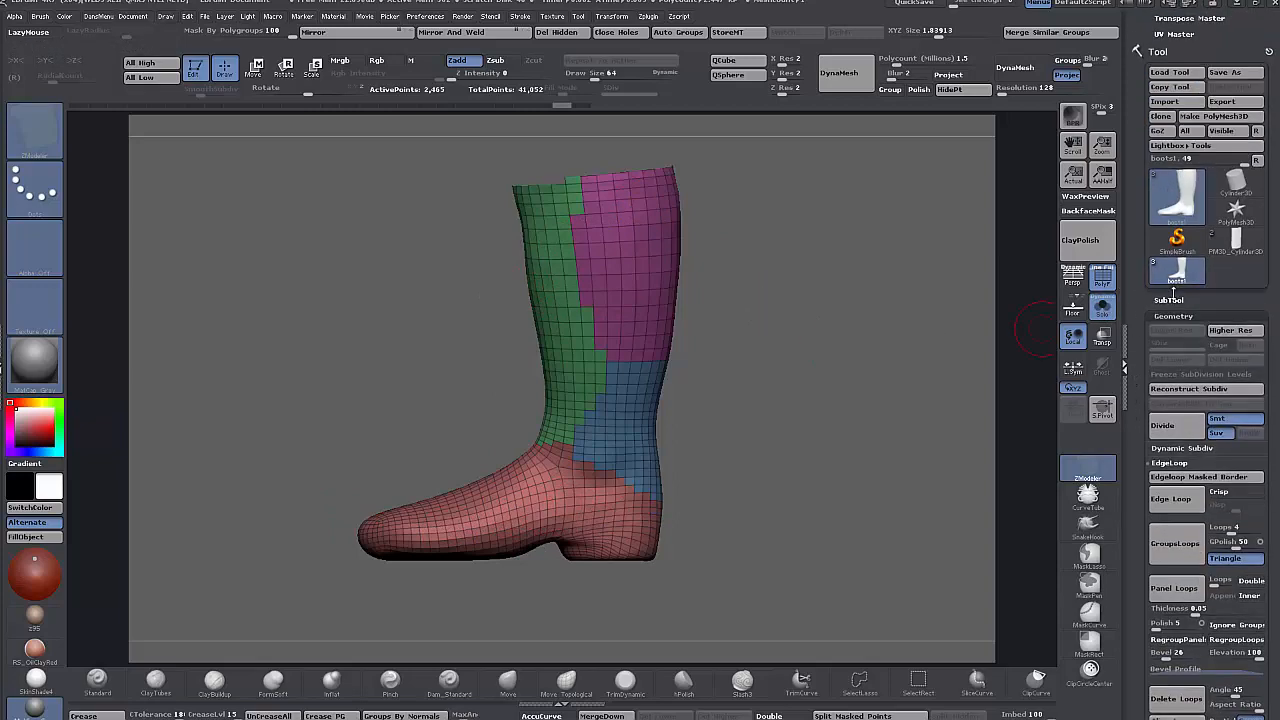
click(1168, 299)
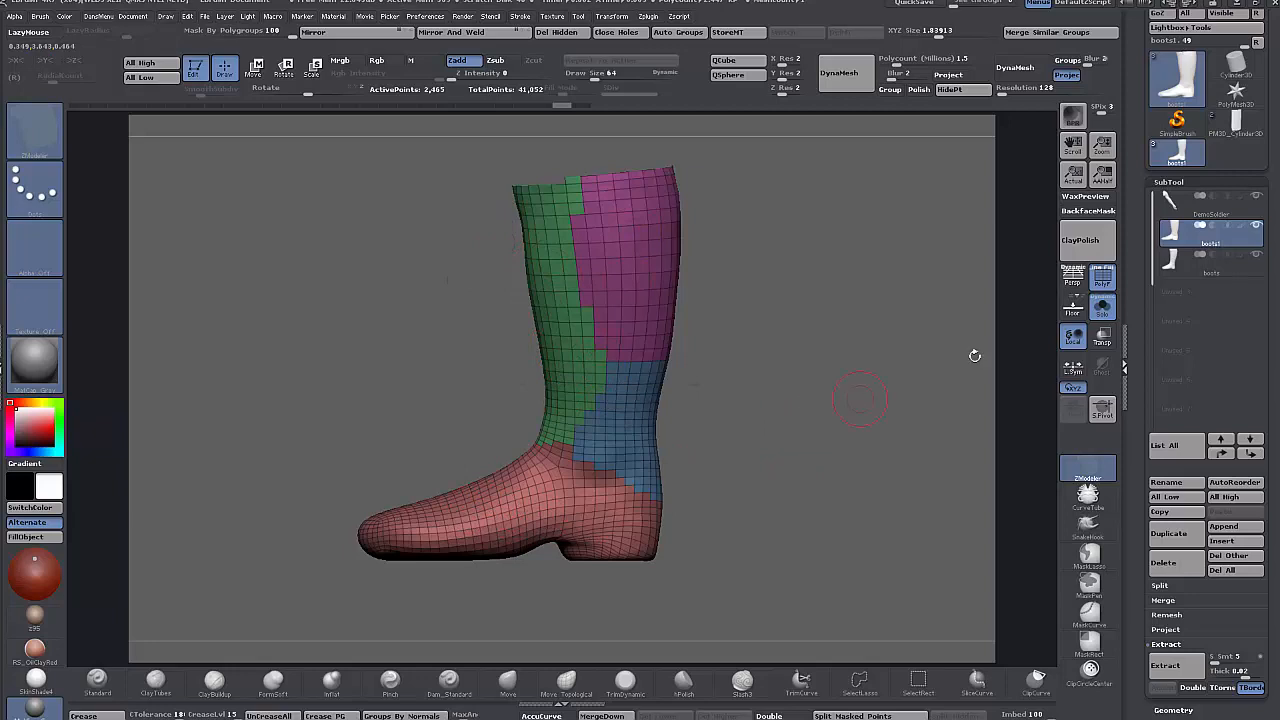
mouse_move(1181, 236)
drag(832, 460, 783, 485)
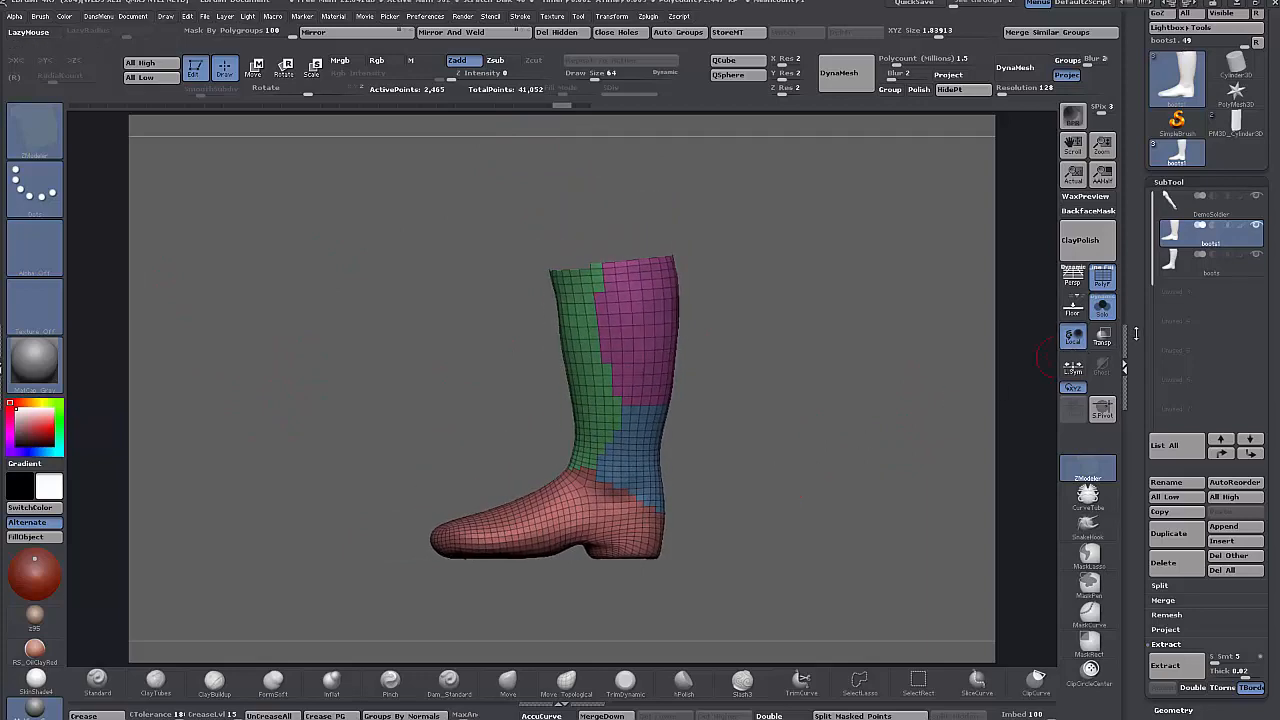
- Build panels from the boot's green, magenta, blue and red polygroups with Panel Loops
scroll(1150, 340, down, 5)
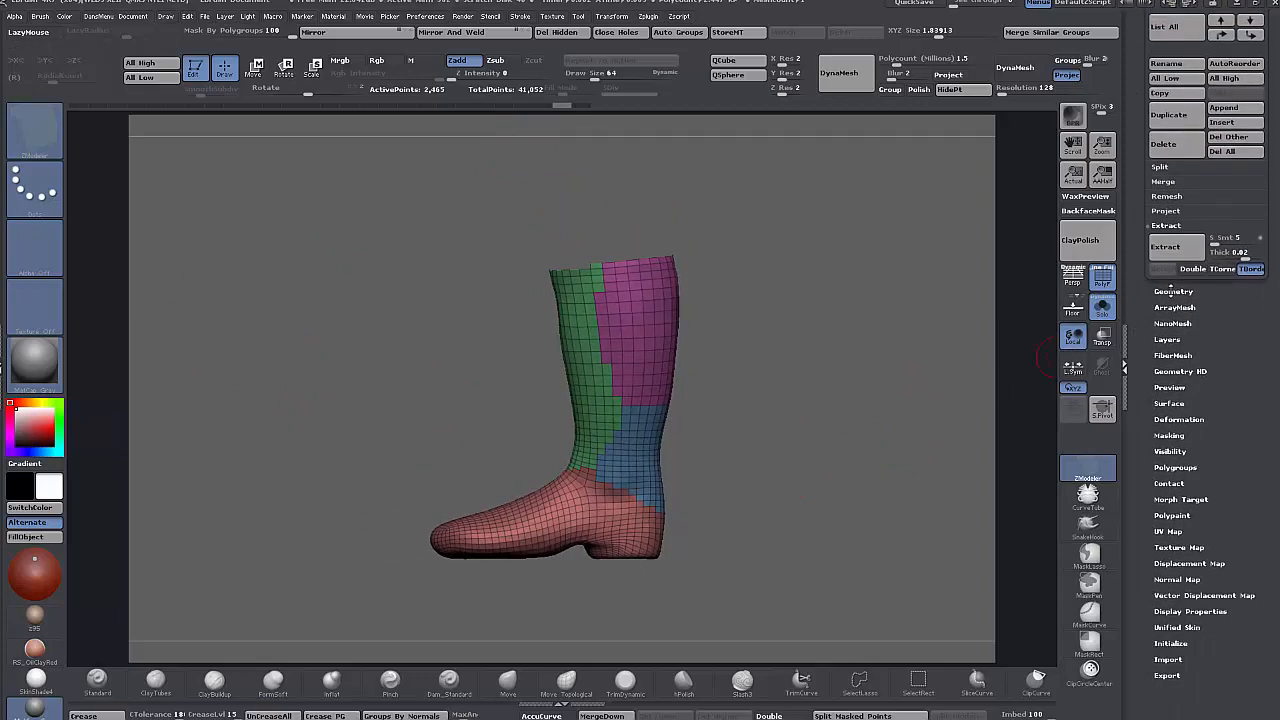
click(1172, 291)
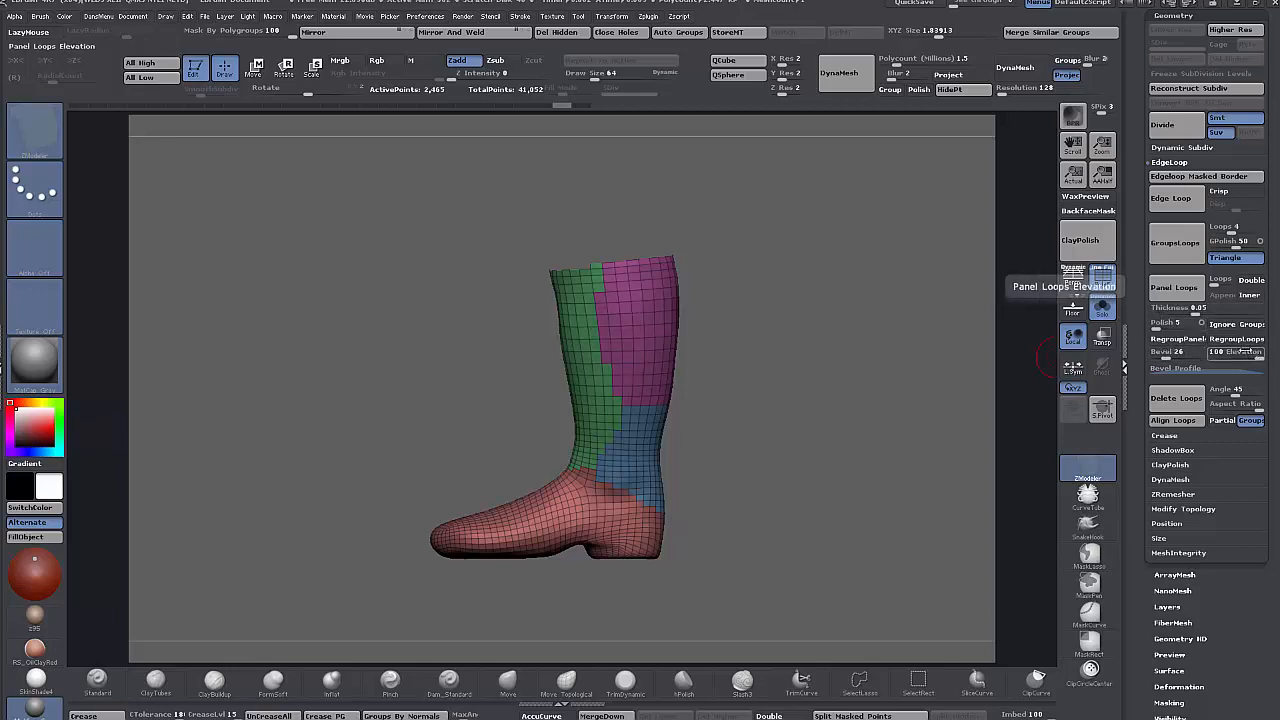
click(1175, 288)
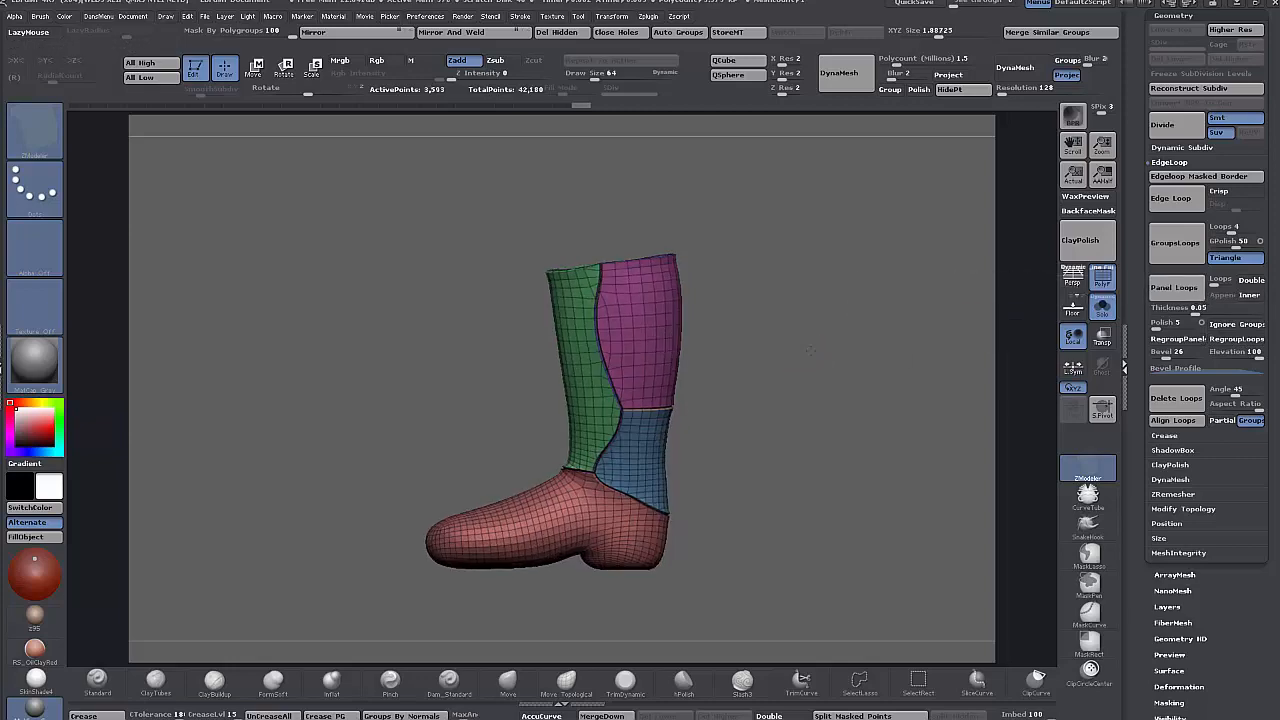
mouse_move(810, 350)
mouse_down()
mouse_move(864, 433)
mouse_move(810, 330)
mouse_move(873, 433)
mouse_move(814, 357)
mouse_move(800, 382)
mouse_move(766, 374)
mouse_up()
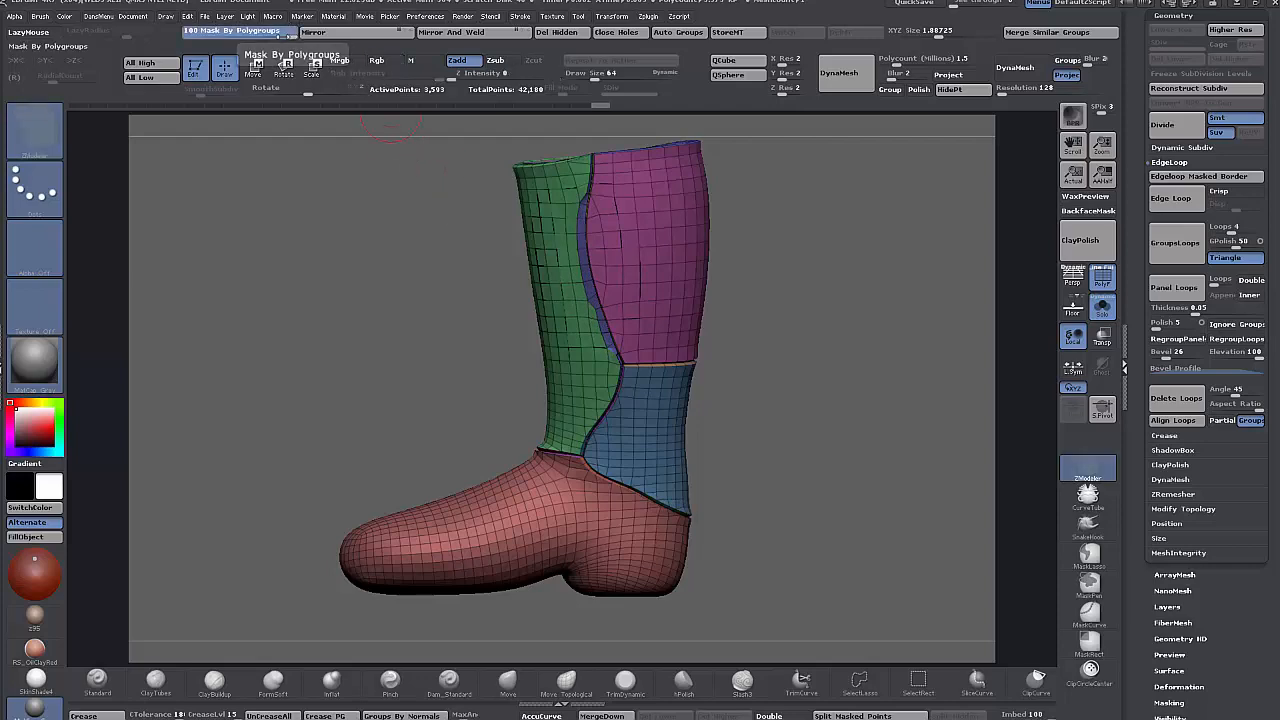
- Try smoothing the seam between the green and magenta shaft panels with Mask By Polygroups at 0
key(shift)
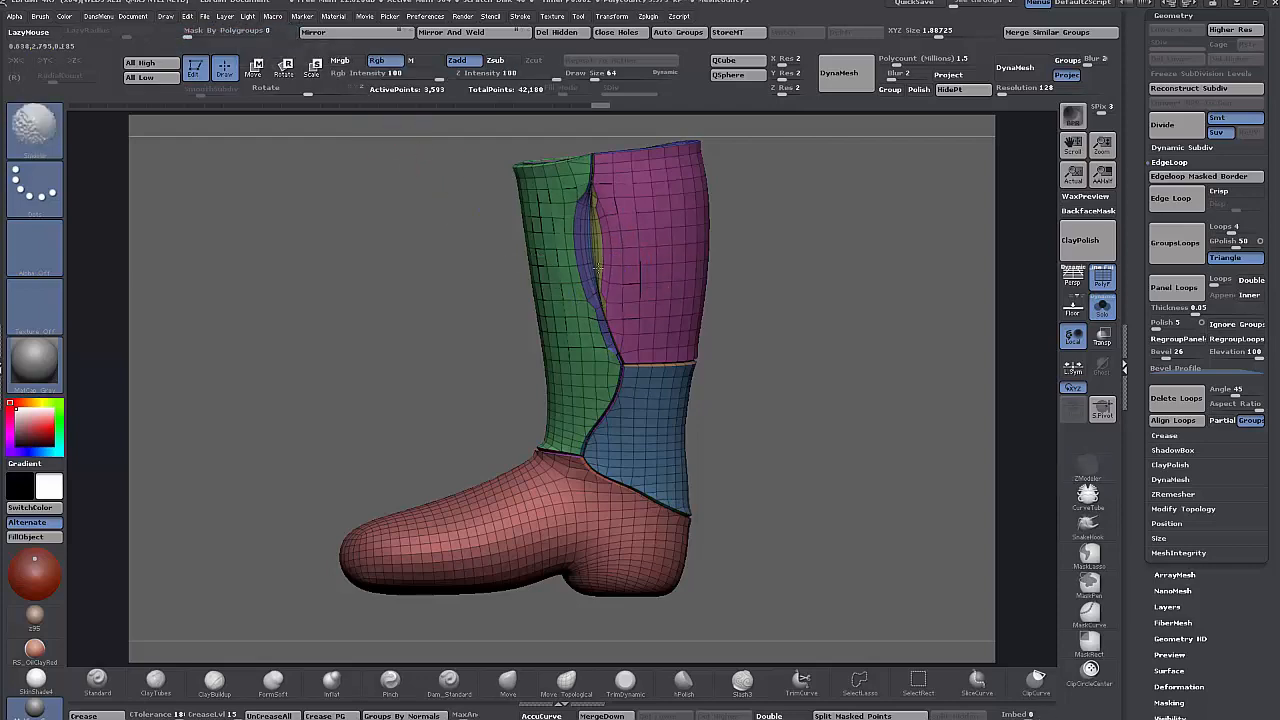
mouse_move(605, 317)
ctrl+right_down()
mouse_move(612, 490)
mouse_move(618, 260)
ctrl+right_up()
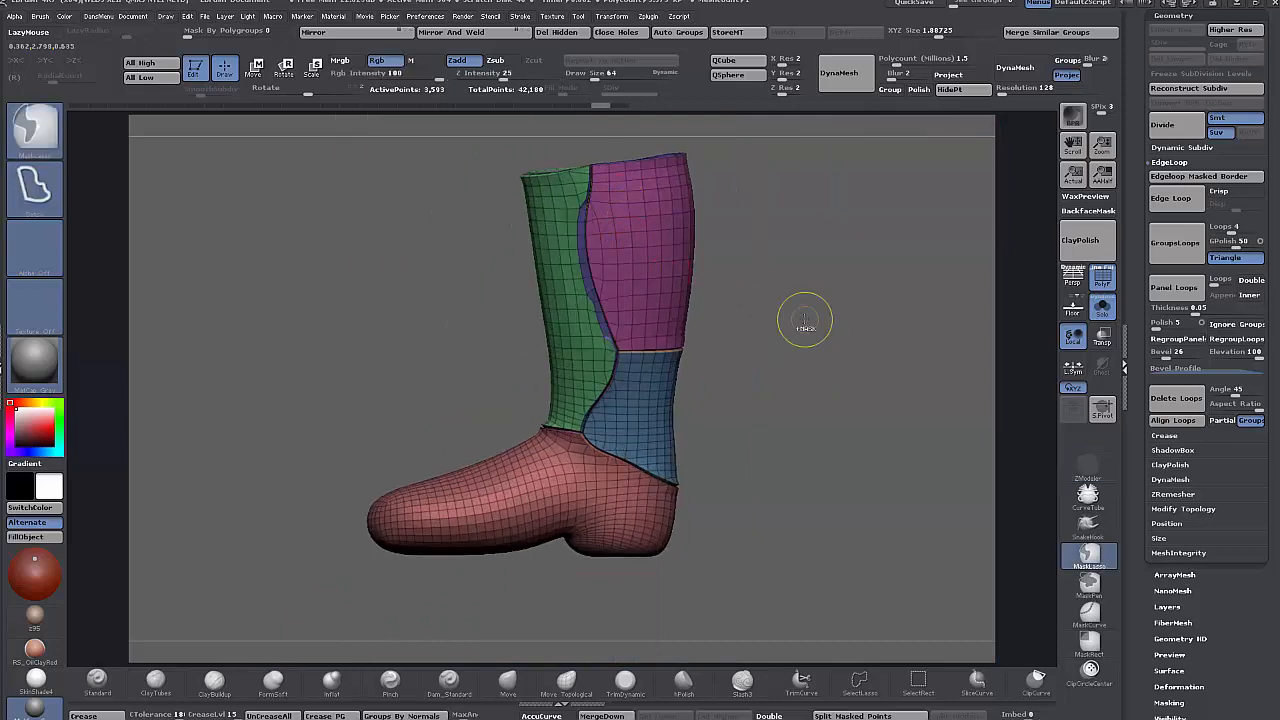
mouse_move(826, 320)
mouse_down()
mouse_move(805, 320)
mouse_move(920, 328)
mouse_move(824, 325)
mouse_move(840, 320)
mouse_up()
- Inspect the boot's panels with the polyframe hidden and shown again
click(1102, 281)
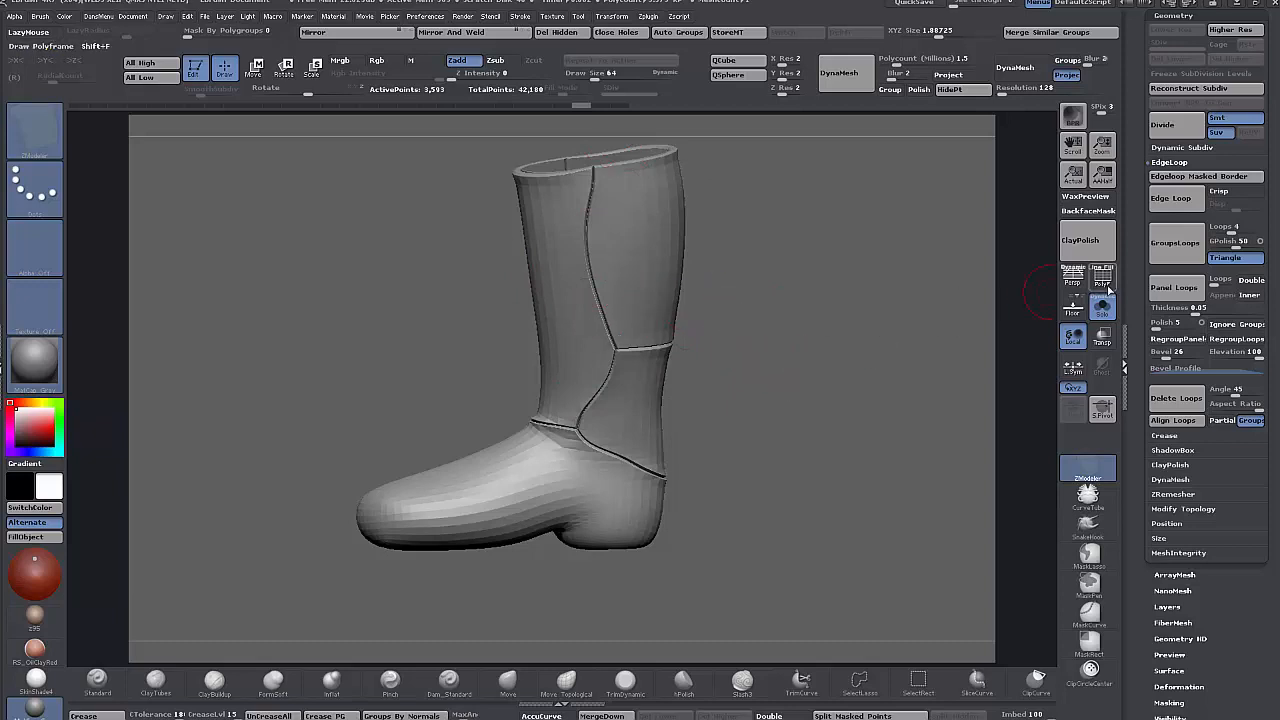
click(1102, 283)
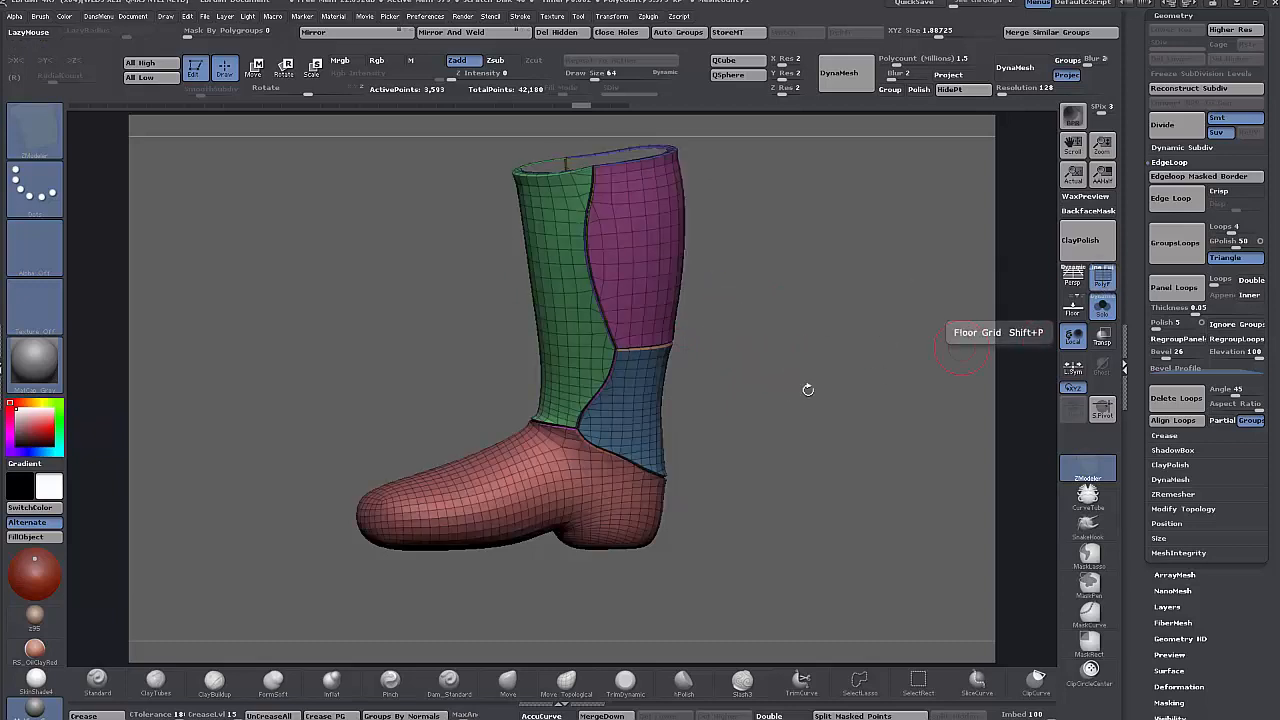
drag(806, 389, 885, 375)
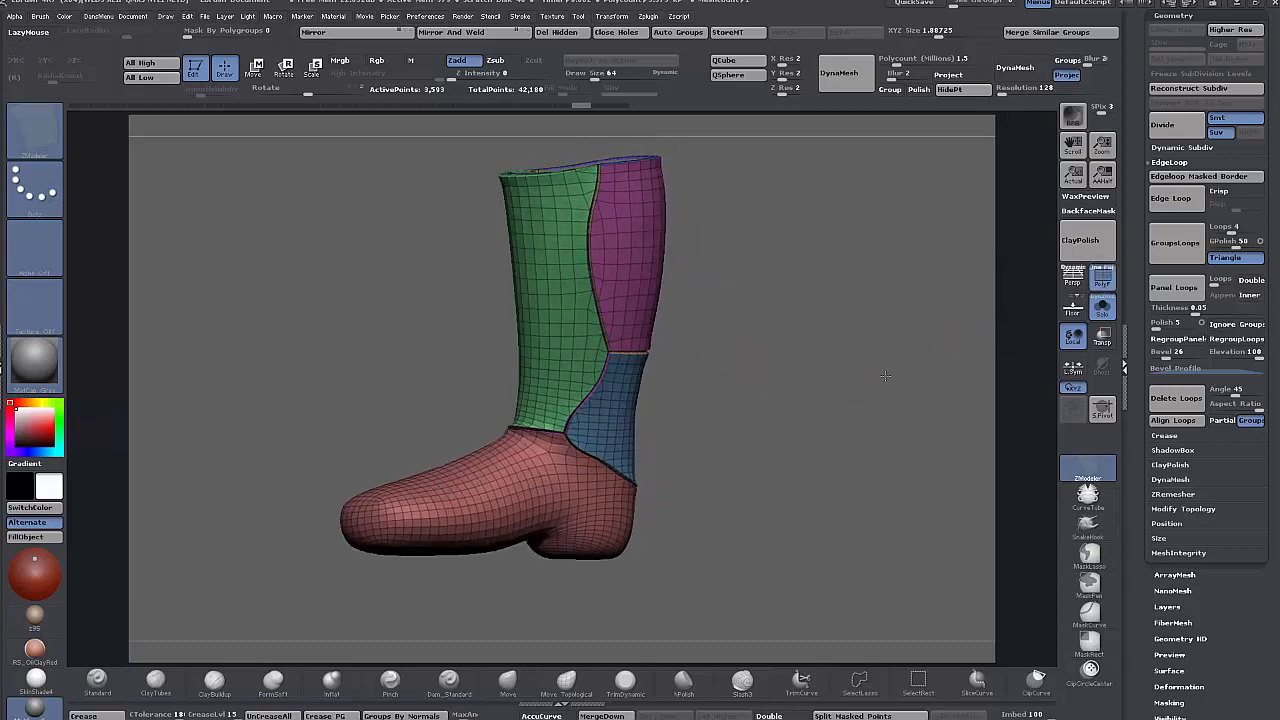
- Hide the red foot panel of the boot and delete the hidden geometry
ctrl+shift+click(510, 487)
ctrl+shift+click(506, 492)
mouse_move(896, 394)
mouse_down()
mouse_move(835, 348)
mouse_move(868, 328)
mouse_move(700, 420)
mouse_move(378, 497)
mouse_up()
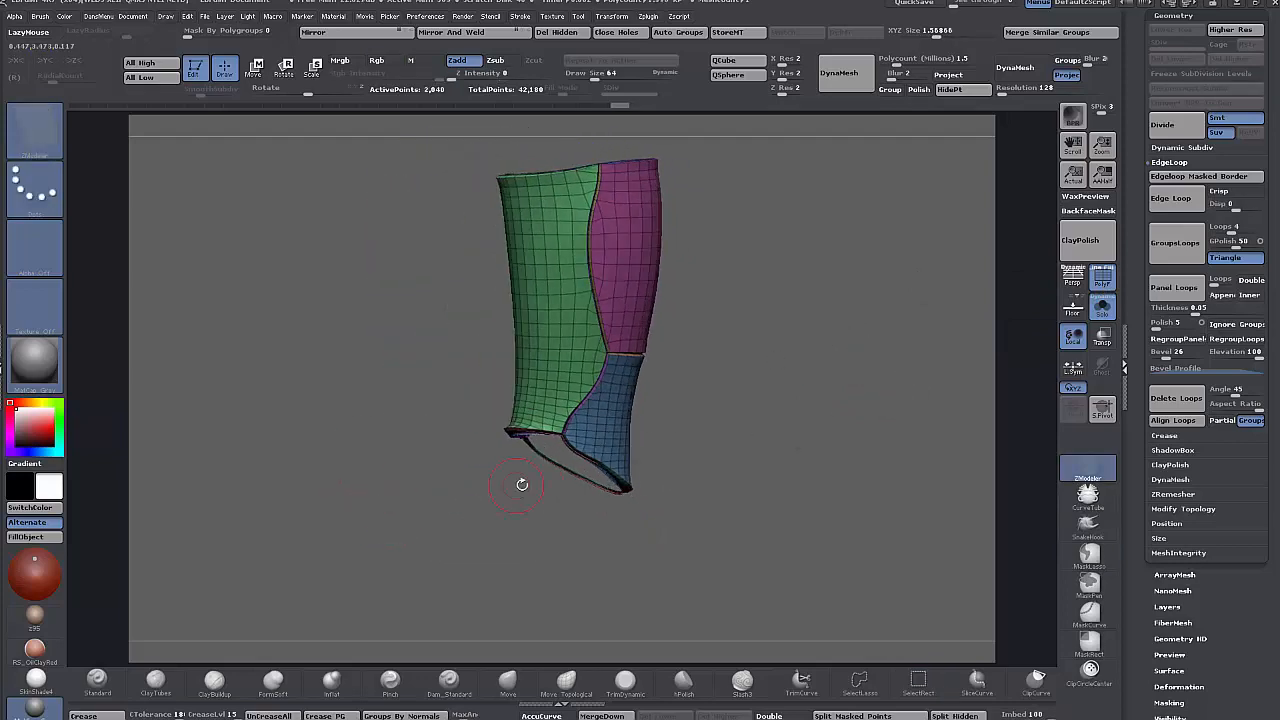
drag(799, 415, 664, 122)
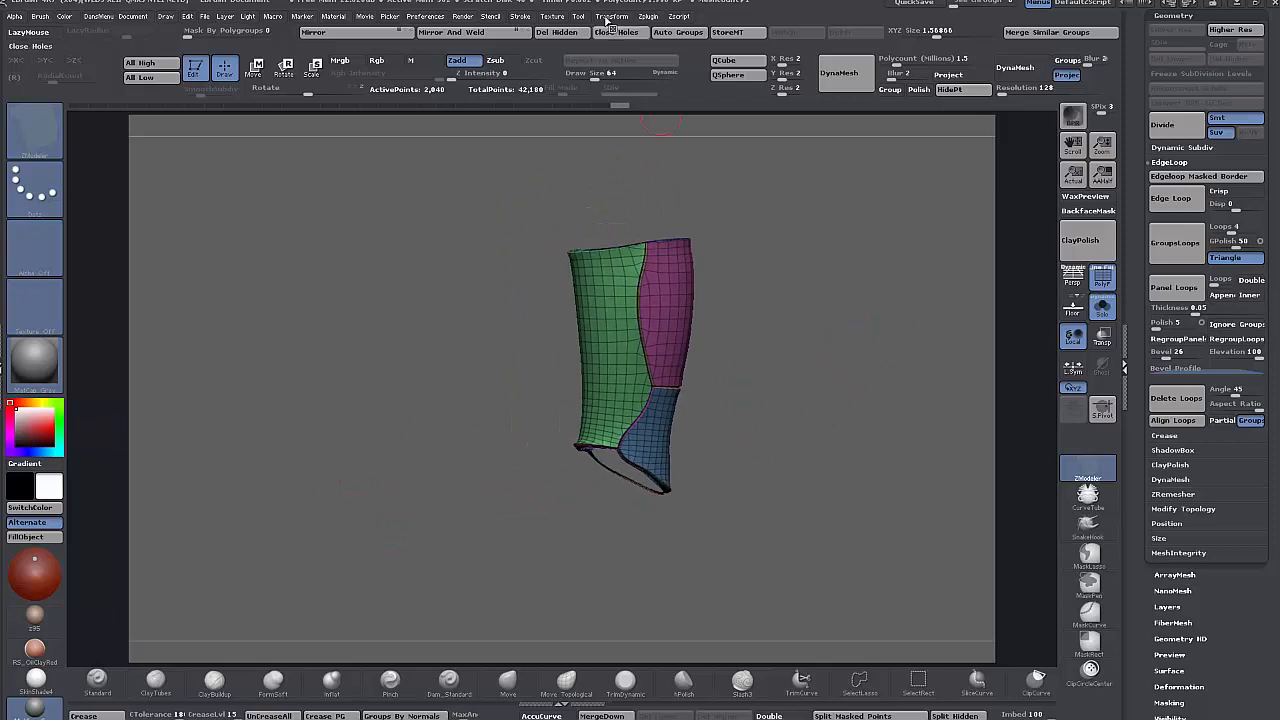
click(557, 33)
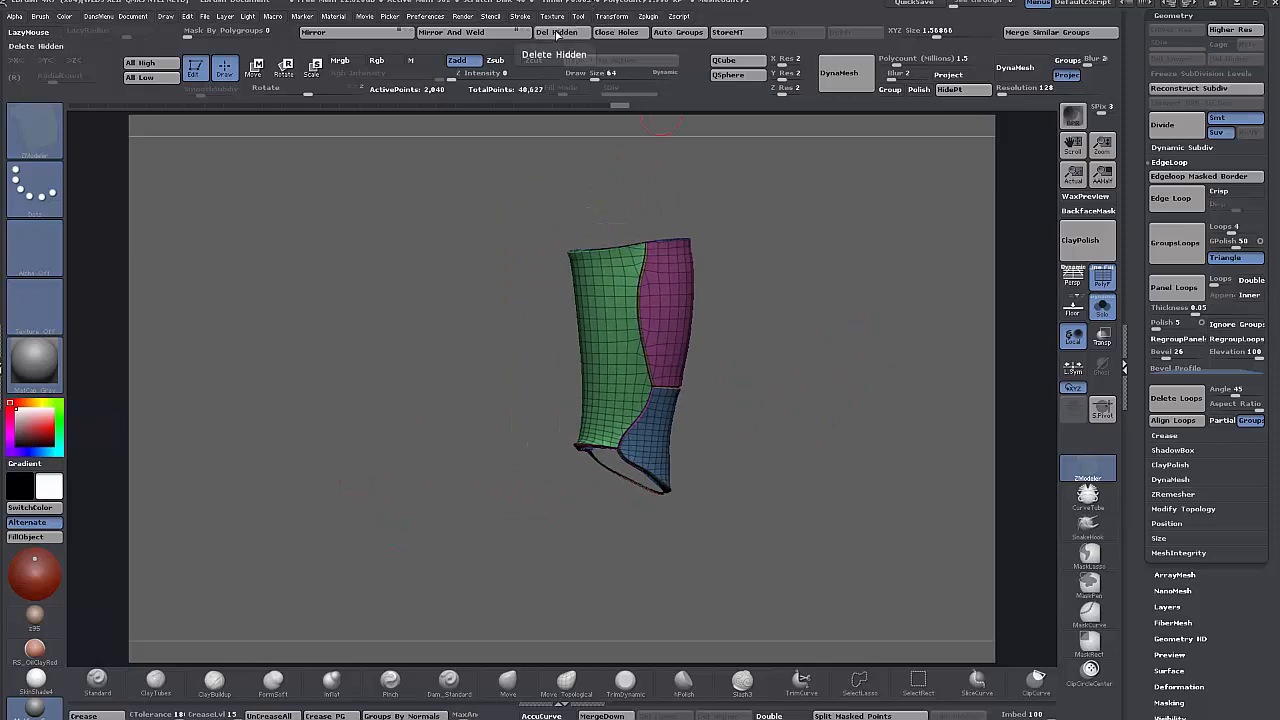
- Regroup the lower rim loops of the green and blue ankle panels using ZModeler's Polygroup action on Polyloop, with solo mode off
click(1097, 305)
drag(763, 397, 854, 417)
mouse_move(467, 437)
mouse_down()
mouse_move(564, 491)
mouse_move(620, 470)
mouse_move(728, 518)
mouse_move(636, 457)
mouse_up()
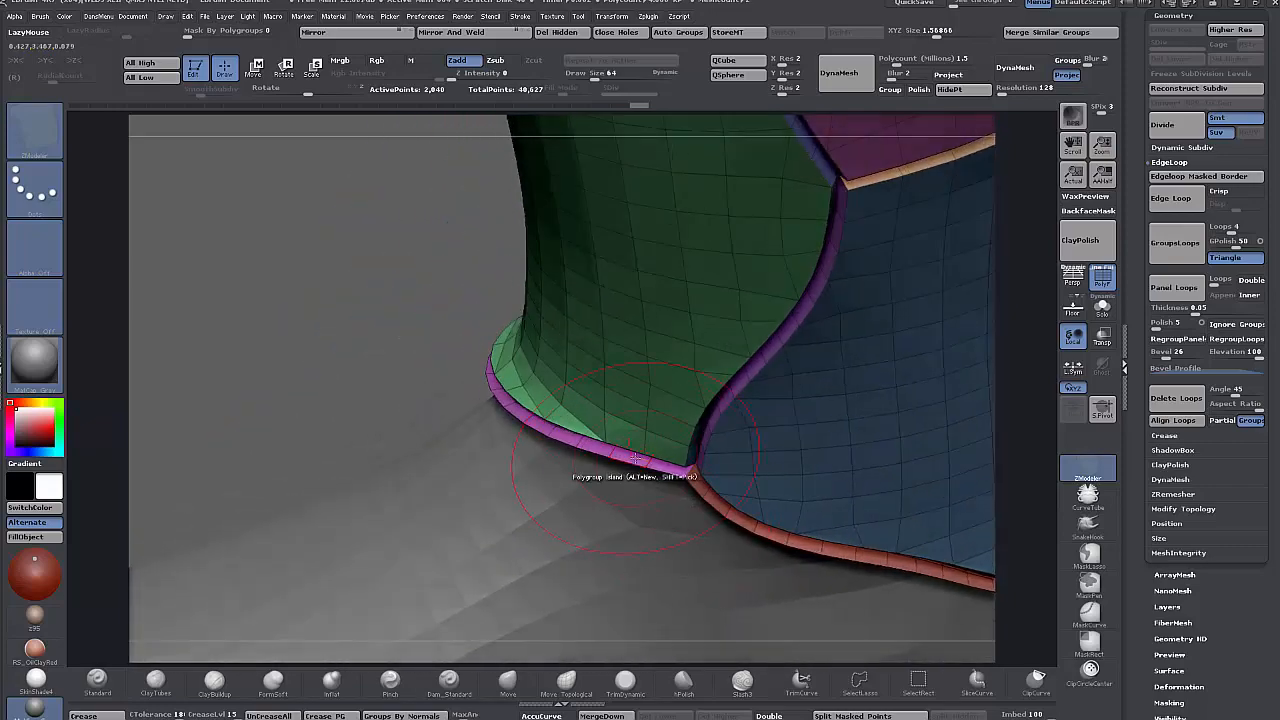
key(space)
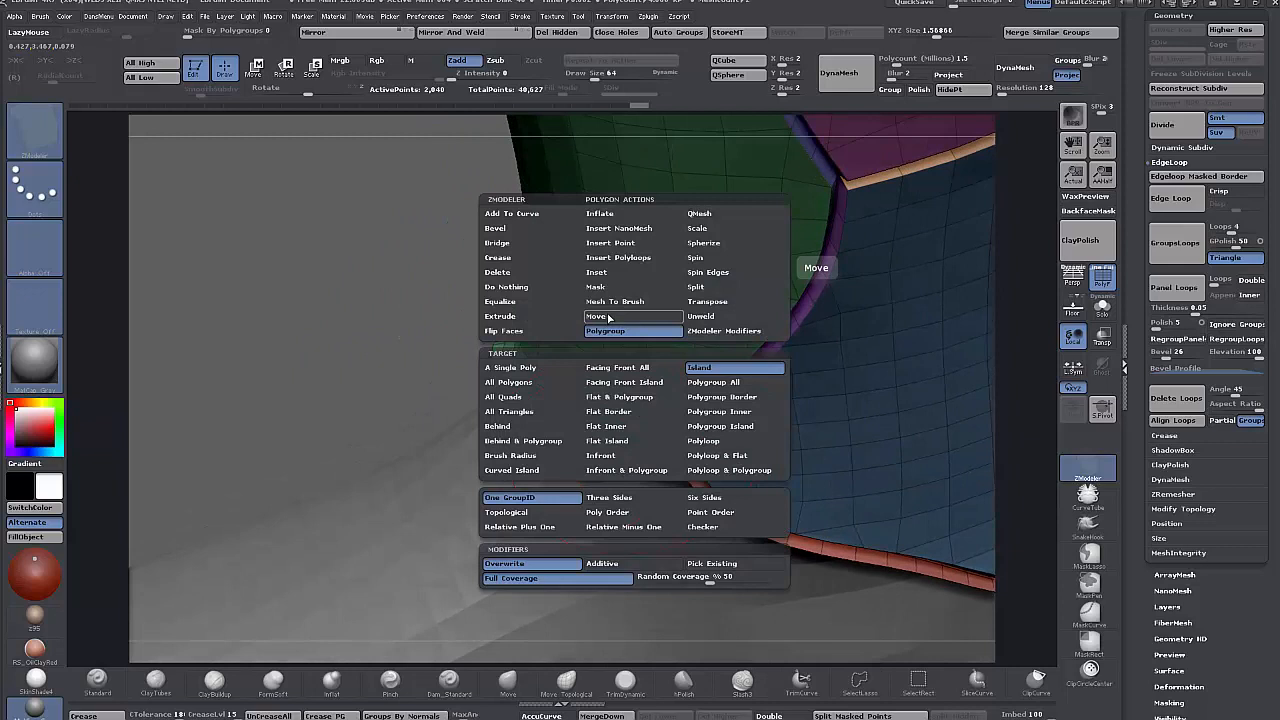
click(703, 442)
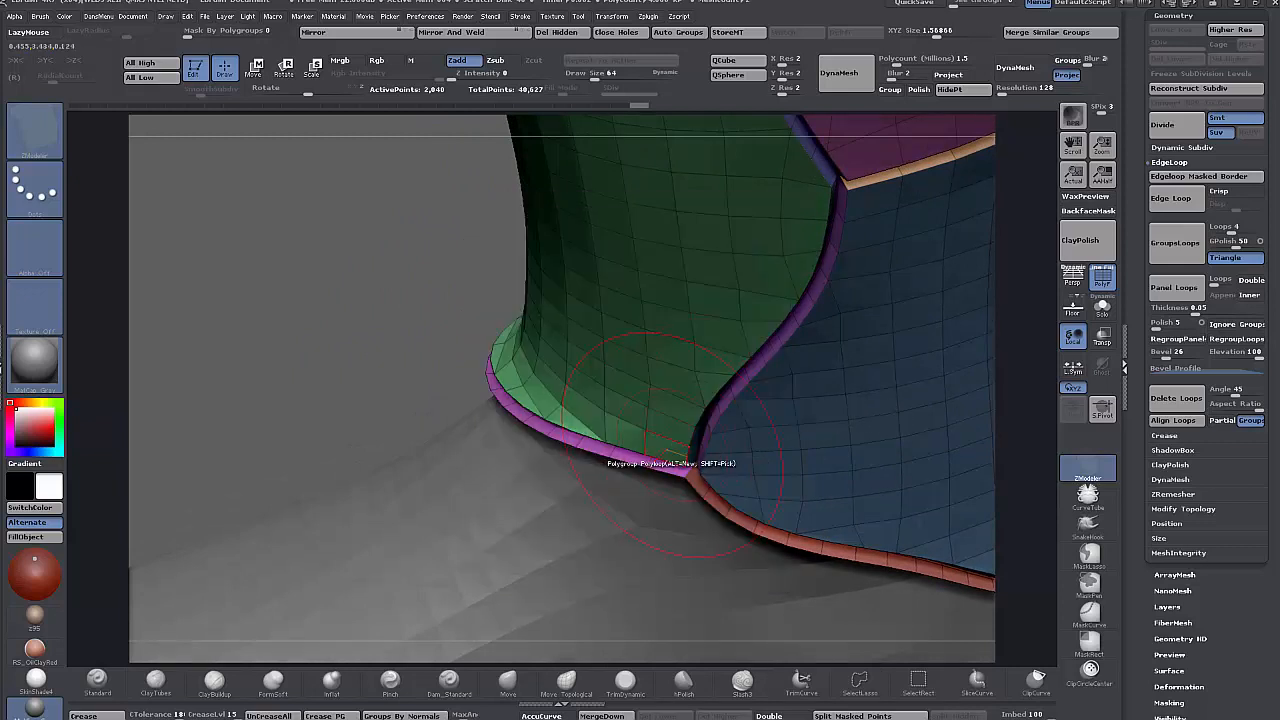
- Hide the lower rim loops around the ankle opening and delete the hidden geometry
ctrl+right_drag(624, 484, 616, 450)
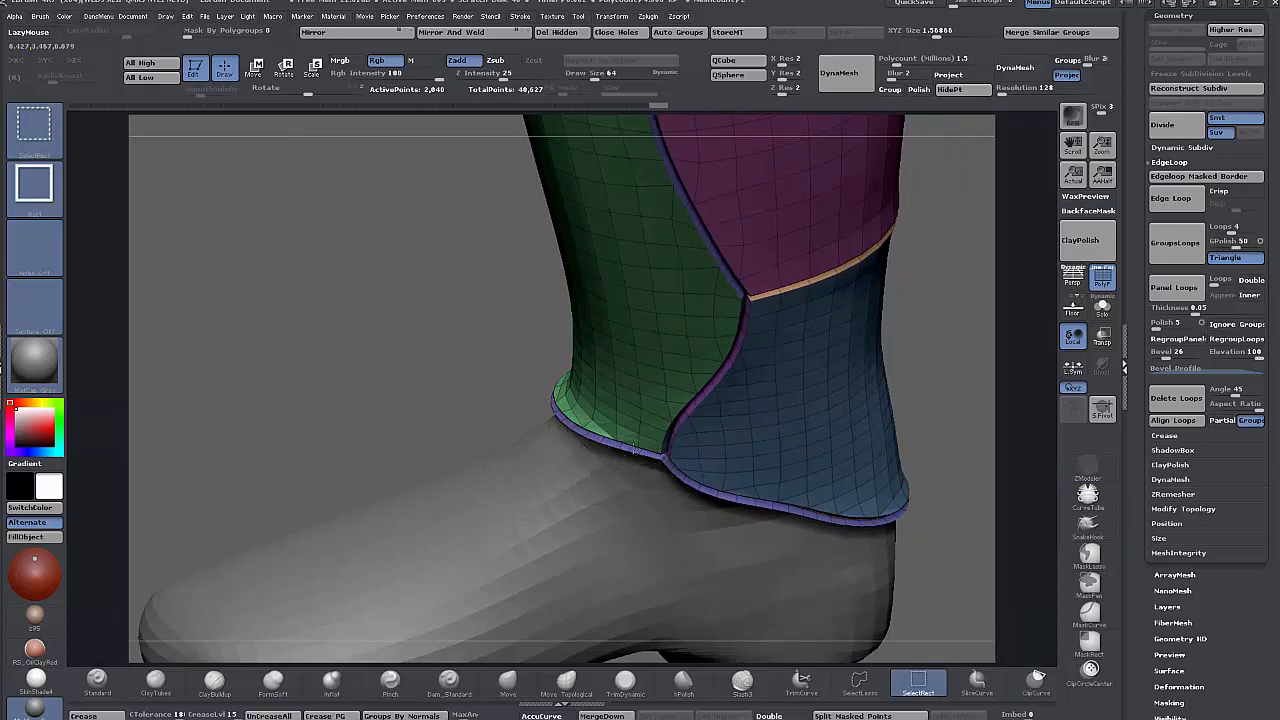
ctrl+alt+shift+click(633, 449)
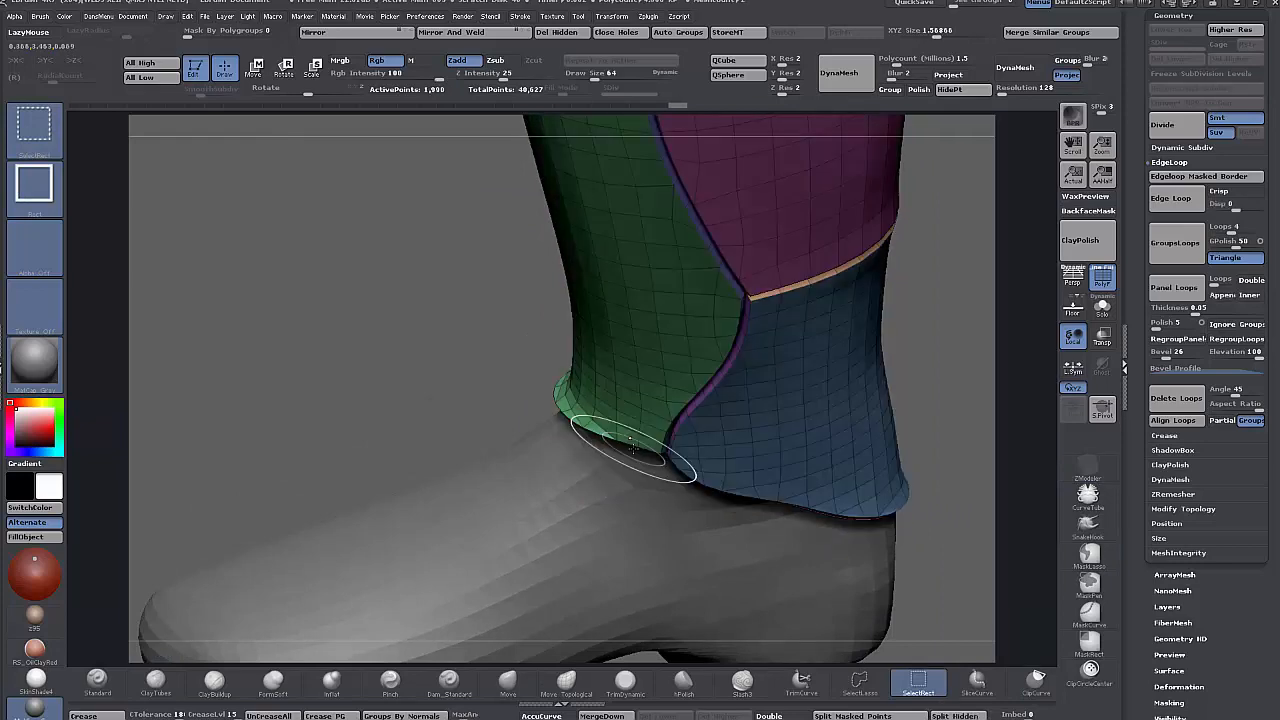
click(558, 32)
- Solo the boot shaft and isolate its inner connecting strips, then hide the strips and show the panels
drag(430, 300, 992, 421)
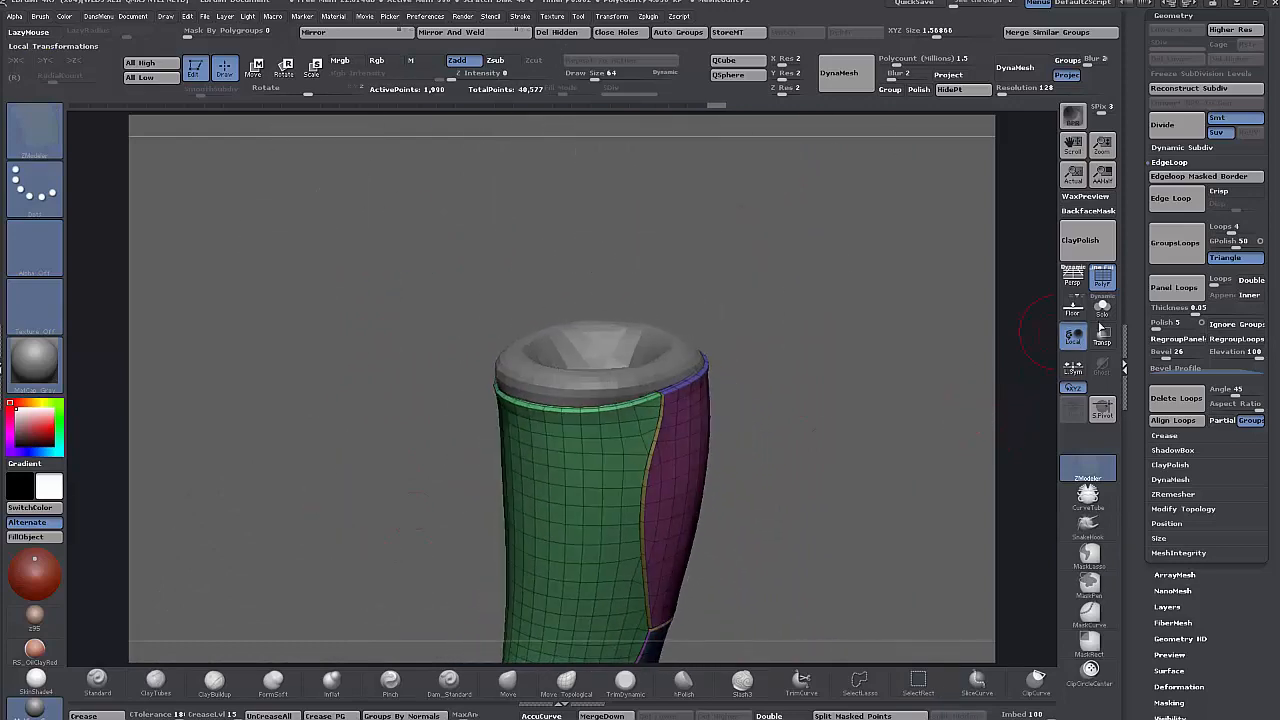
click(1101, 305)
drag(934, 291, 836, 577)
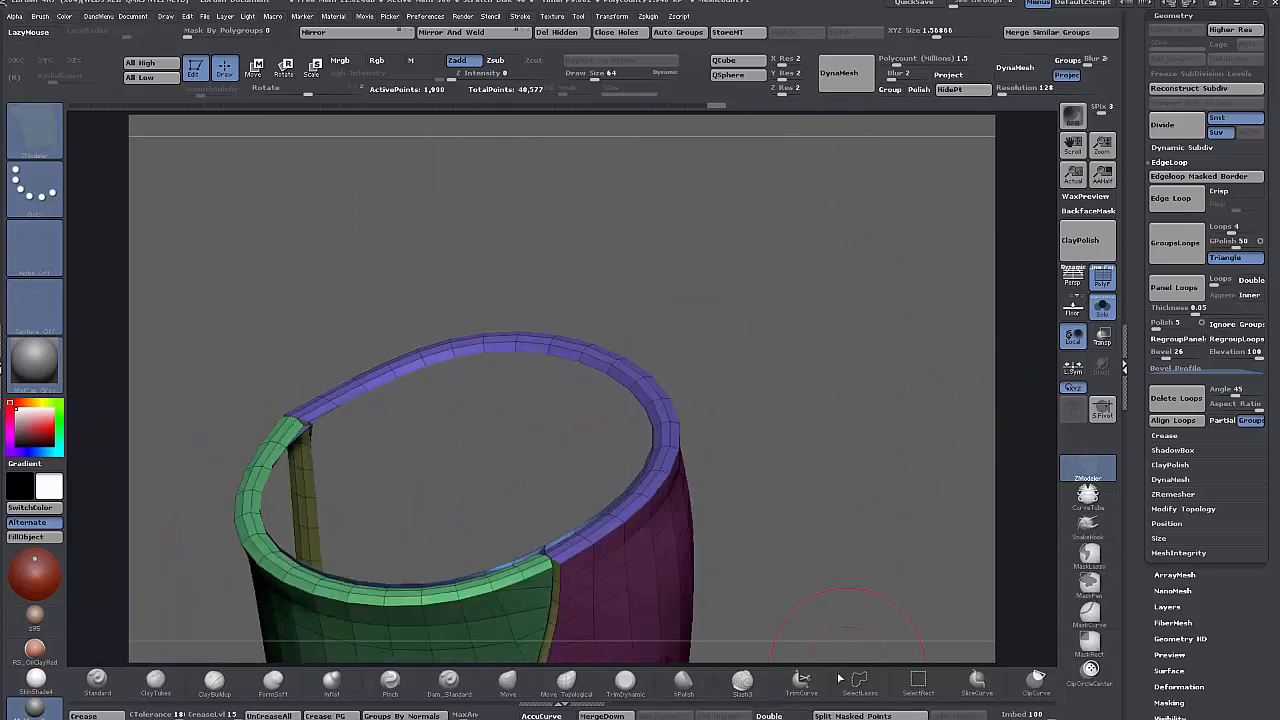
drag(847, 650, 800, 640)
drag(877, 434, 900, 478)
key(ctrl+shift)
ctrl+shift+drag(471, 469, 465, 451)
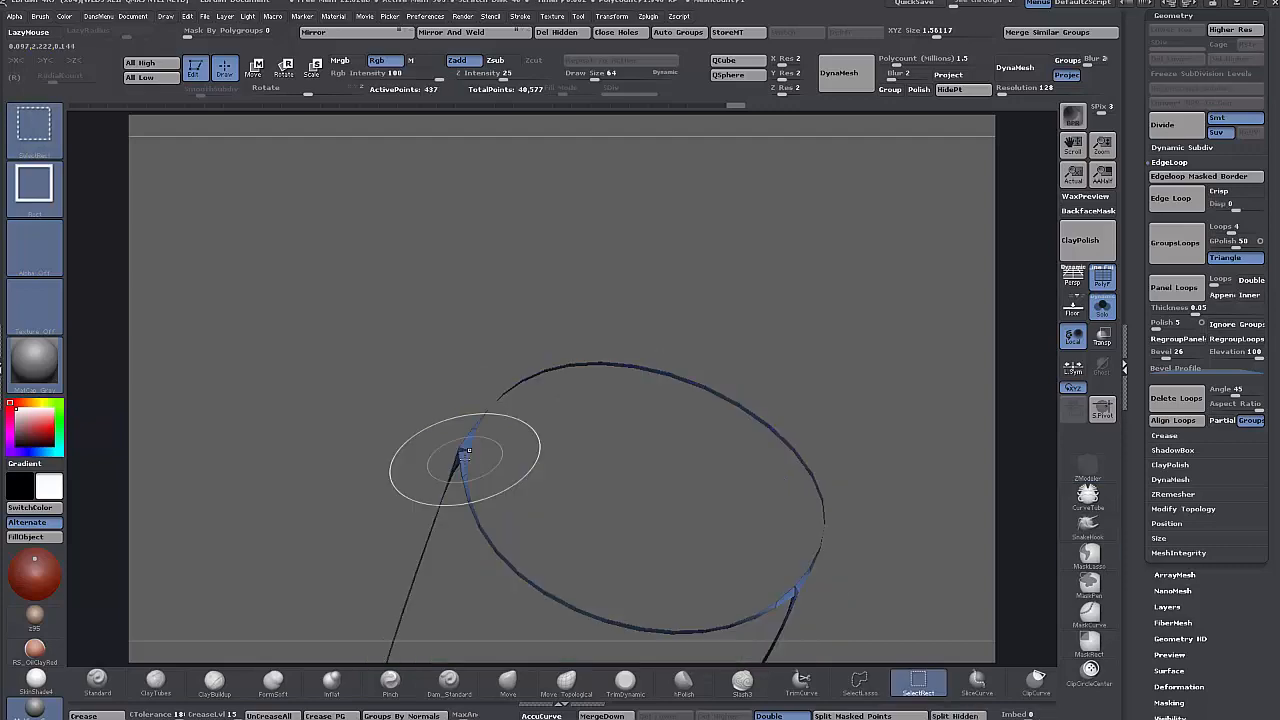
ctrl+shift+click(850, 540)
- Try smoothing the seam between the green and magenta panels with the inner strips hidden, then isolate the strips
mouse_move(850, 540)
mouse_down()
mouse_move(828, 378)
mouse_move(810, 416)
mouse_move(857, 321)
mouse_move(858, 402)
mouse_move(832, 450)
mouse_move(857, 495)
mouse_up()
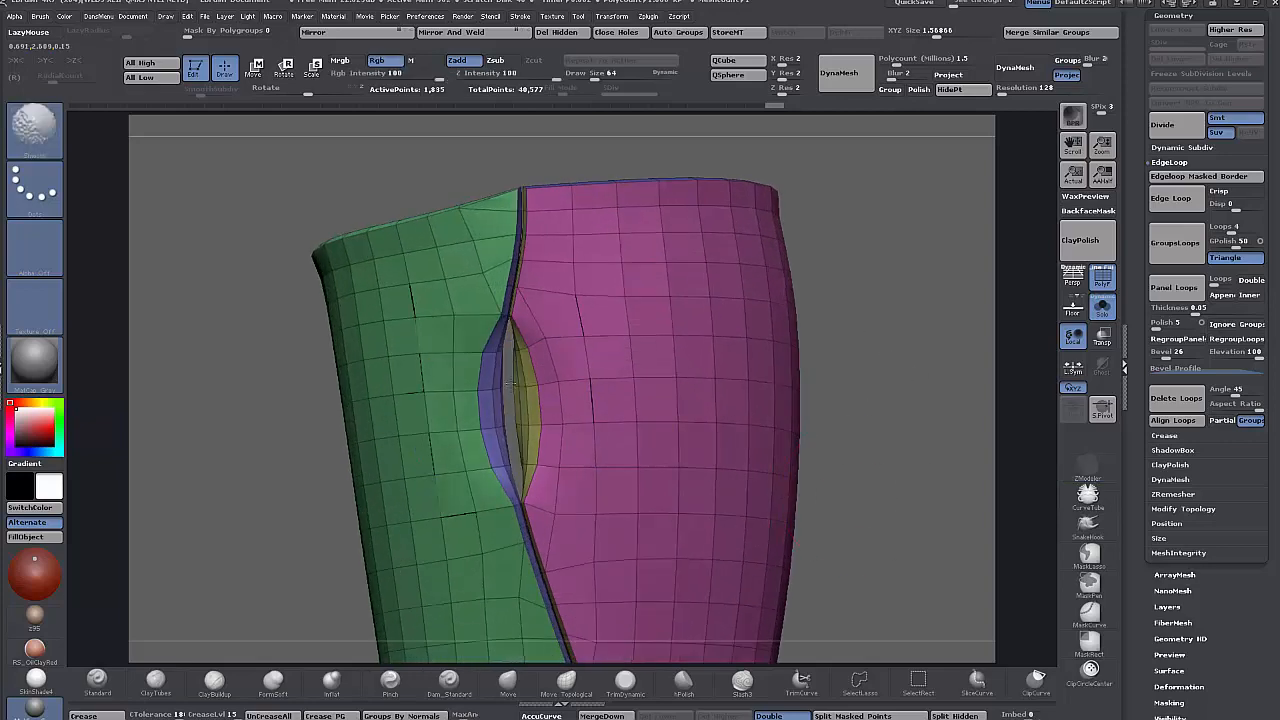
drag(283, 429, 300, 483)
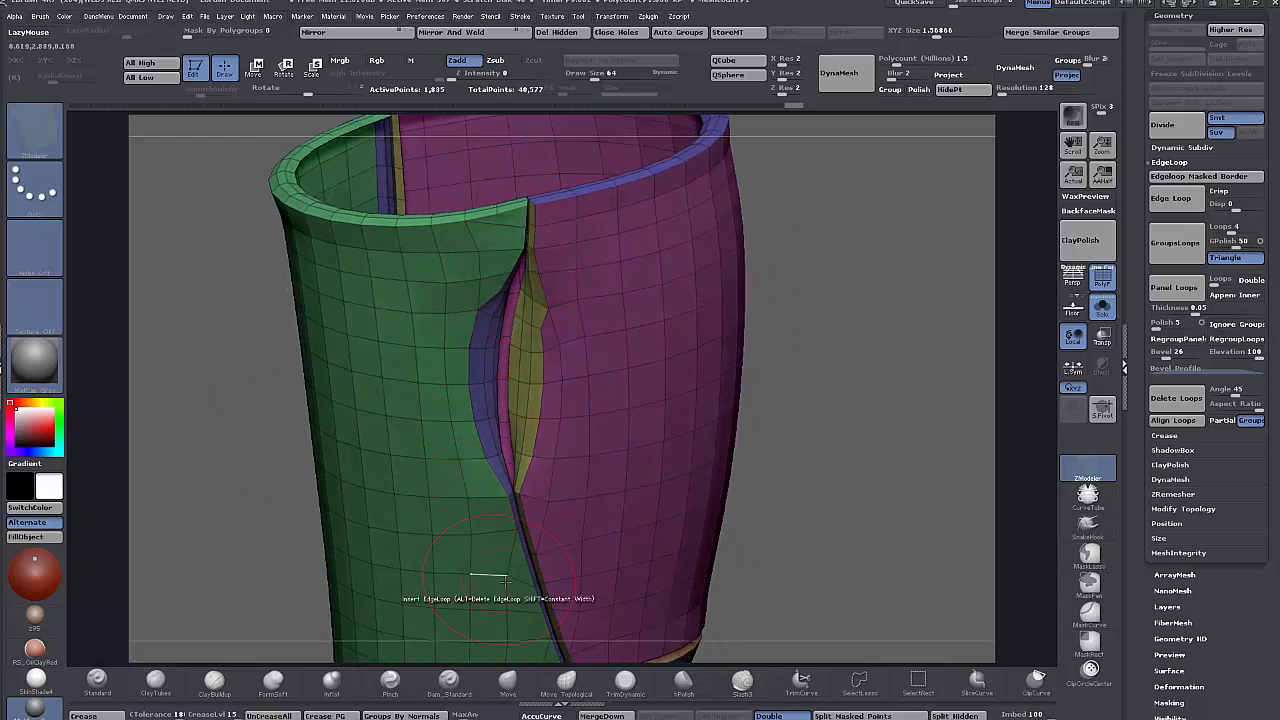
mouse_move(796, 522)
alt+mouse_down()
mouse_move(800, 445)
mouse_move(823, 465)
alt+mouse_up()
mouse_move(583, 317)
mouse_down()
mouse_move(786, 543)
mouse_move(781, 490)
mouse_move(812, 480)
mouse_move(791, 474)
mouse_move(794, 544)
mouse_move(796, 503)
mouse_move(667, 380)
mouse_move(748, 370)
mouse_move(770, 382)
mouse_move(709, 363)
mouse_move(785, 487)
mouse_up()
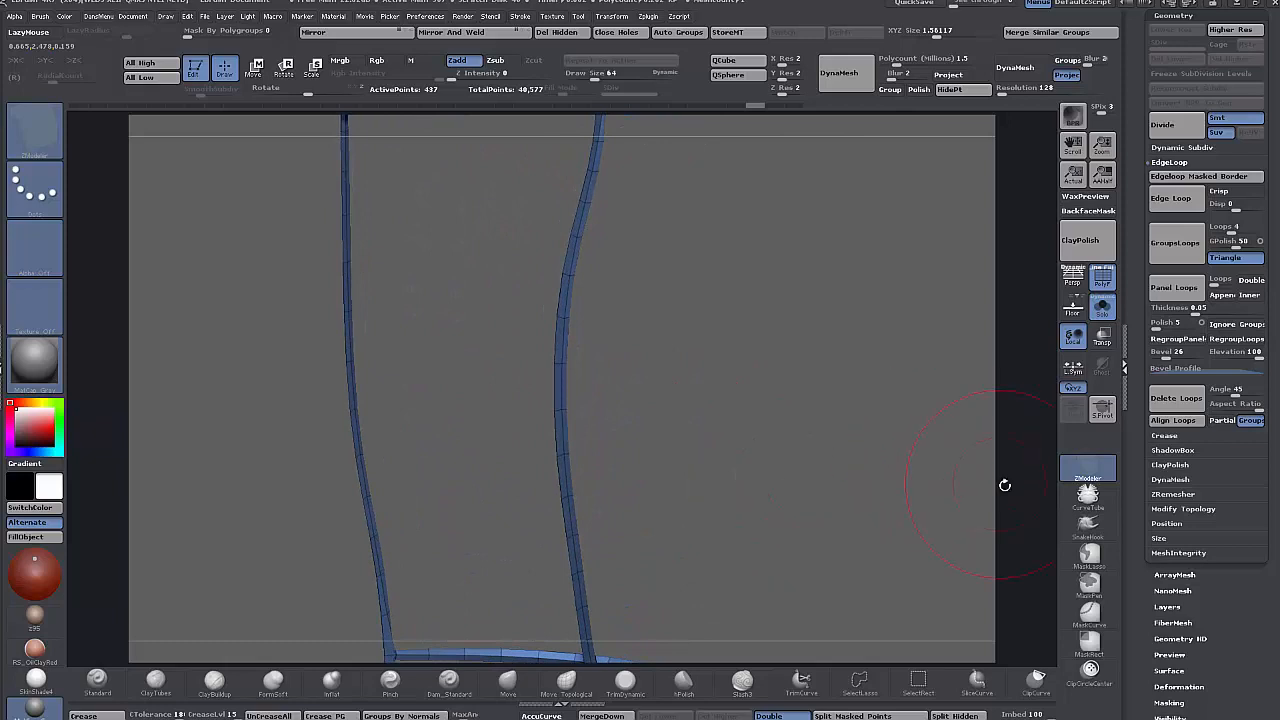
- Try thickening the isolated inner strips with ZModeler's QMesh on Polygroup Island, then undo it
key(space)
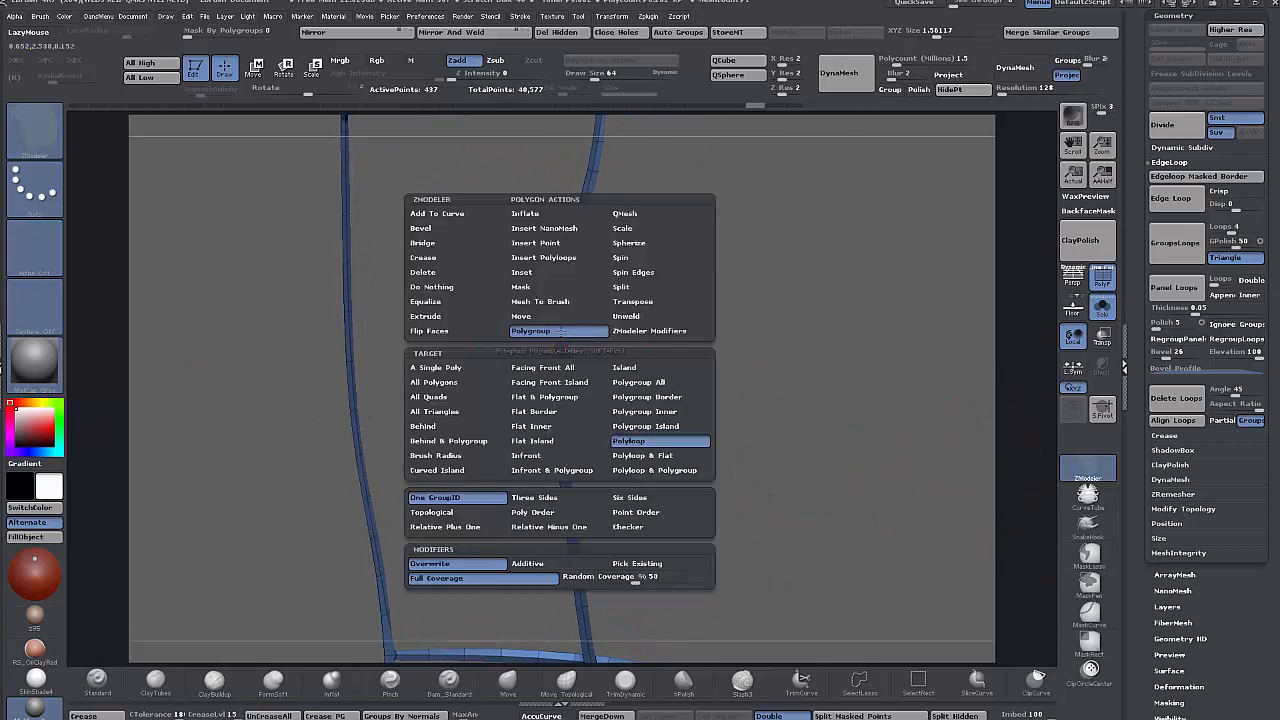
click(632, 216)
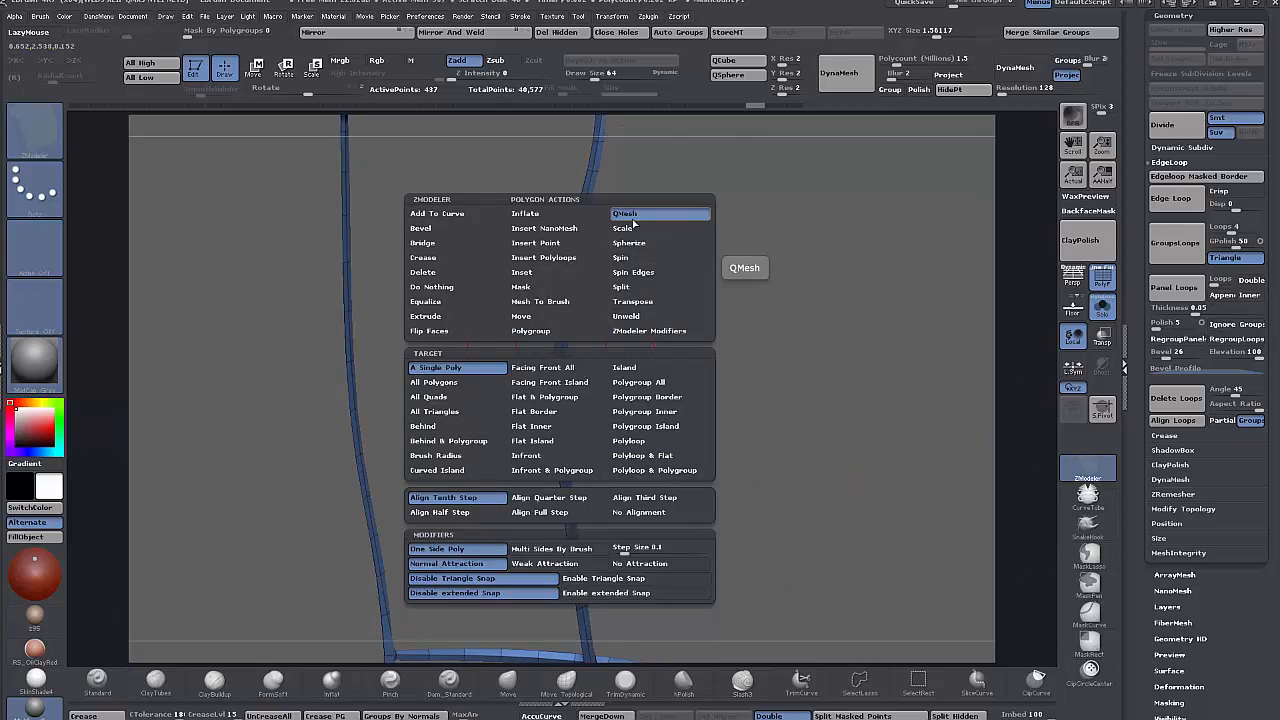
click(645, 426)
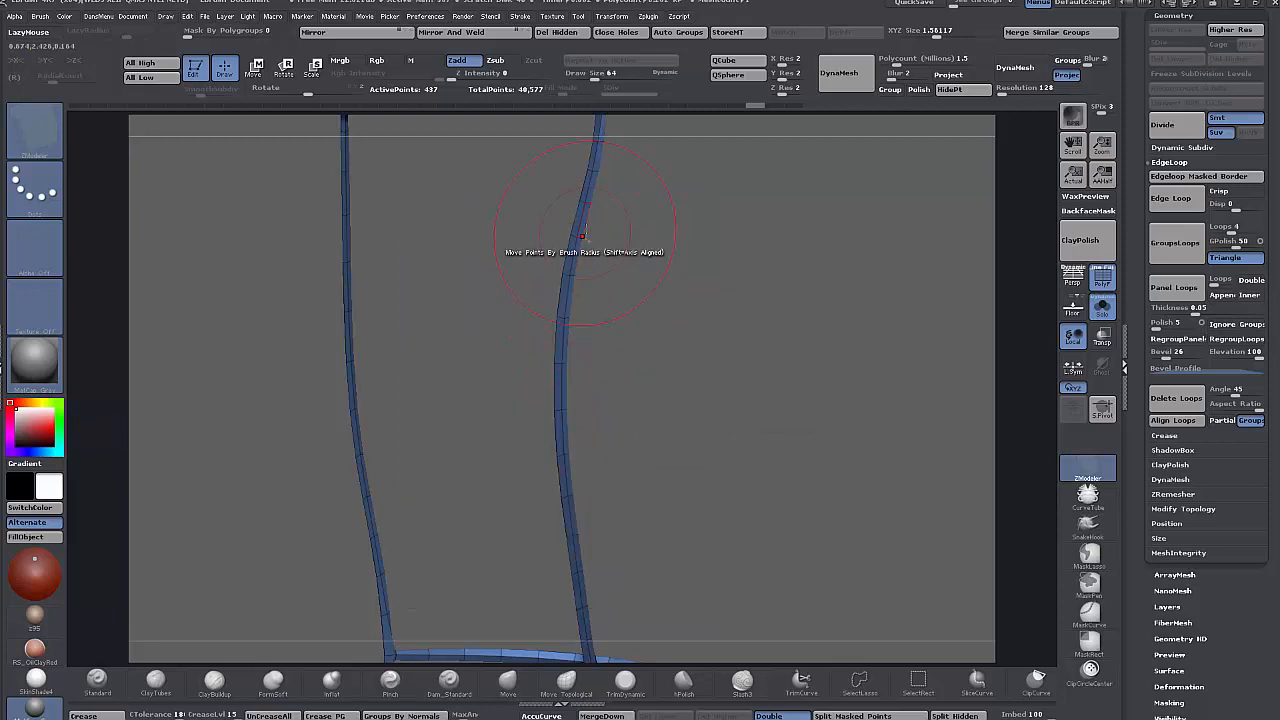
drag(584, 220, 620, 250)
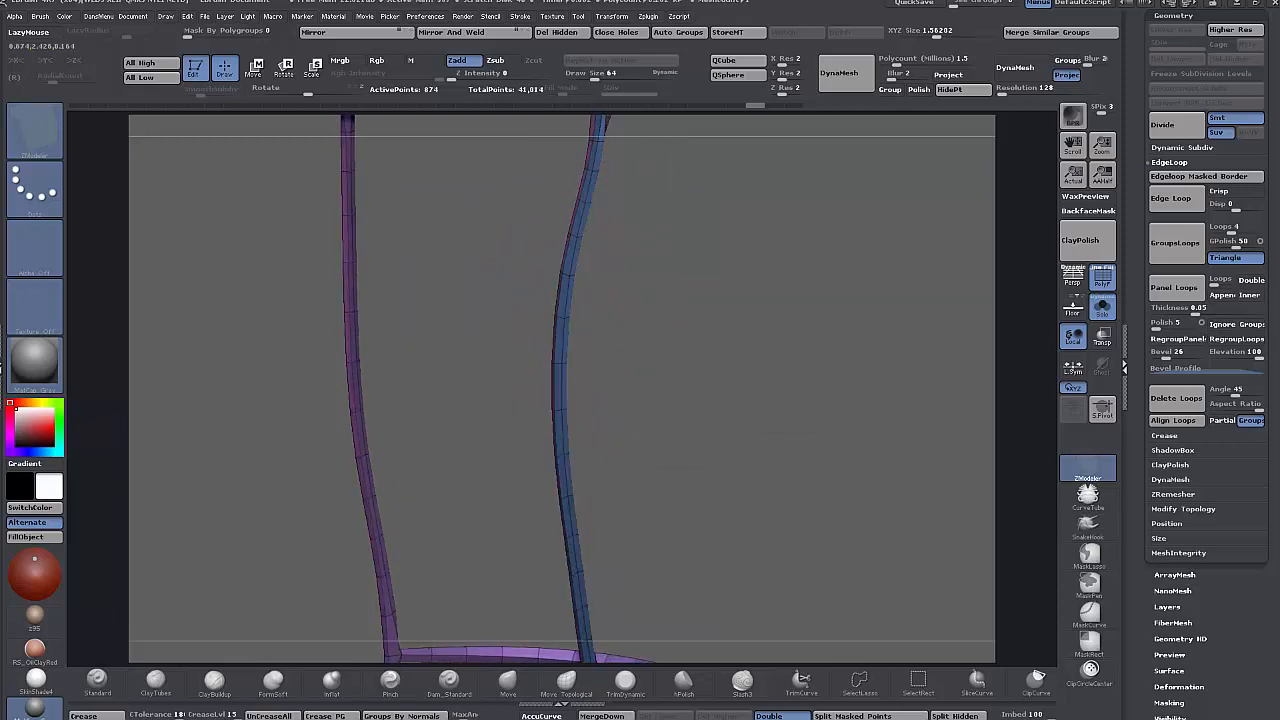
mouse_move(650, 310)
mouse_down()
mouse_move(706, 375)
mouse_move(694, 229)
mouse_move(728, 338)
mouse_move(814, 318)
mouse_up()
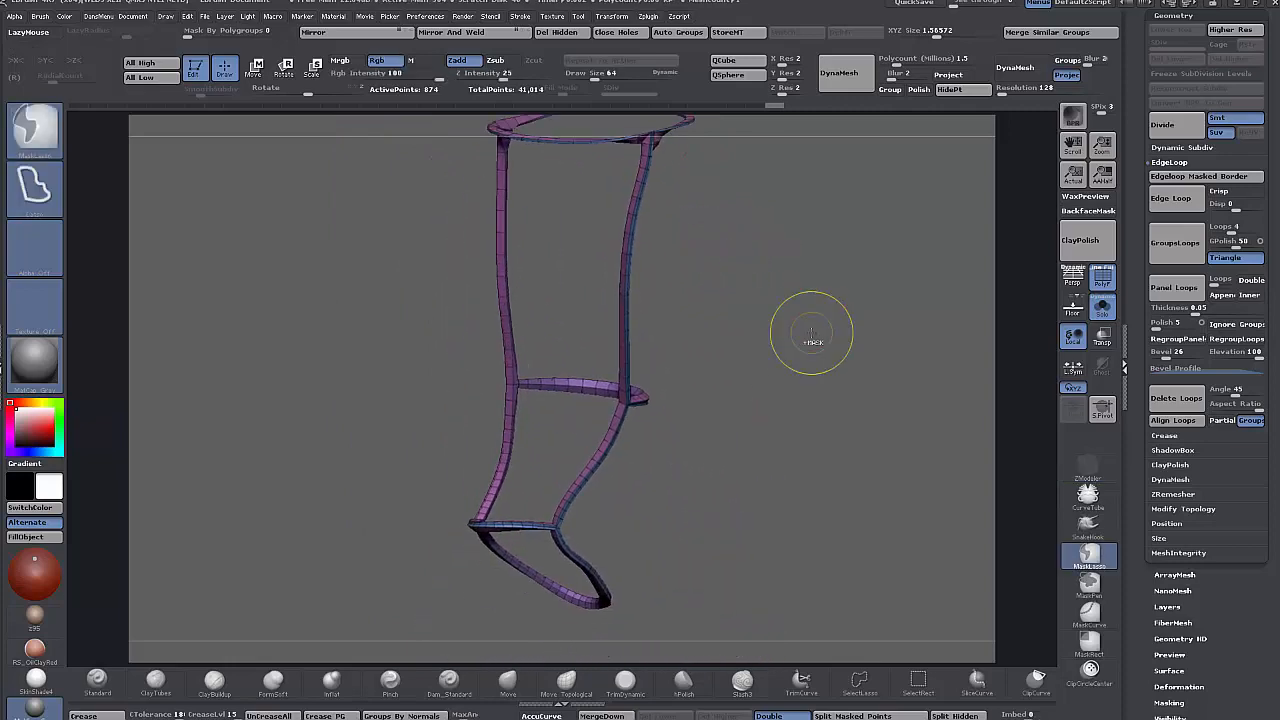
key(ctrl+z)
key(ctrl+z)
- Examine the boot's panels by isolating single polygroups, including the blue heel panel, and showing everything again
mouse_move(817, 469)
mouse_down()
mouse_move(796, 472)
mouse_move(843, 529)
mouse_move(650, 484)
mouse_up()
key(ctrl+shift)
ctrl+shift+click(650, 484)
drag(760, 472, 866, 478)
drag(780, 645, 792, 440)
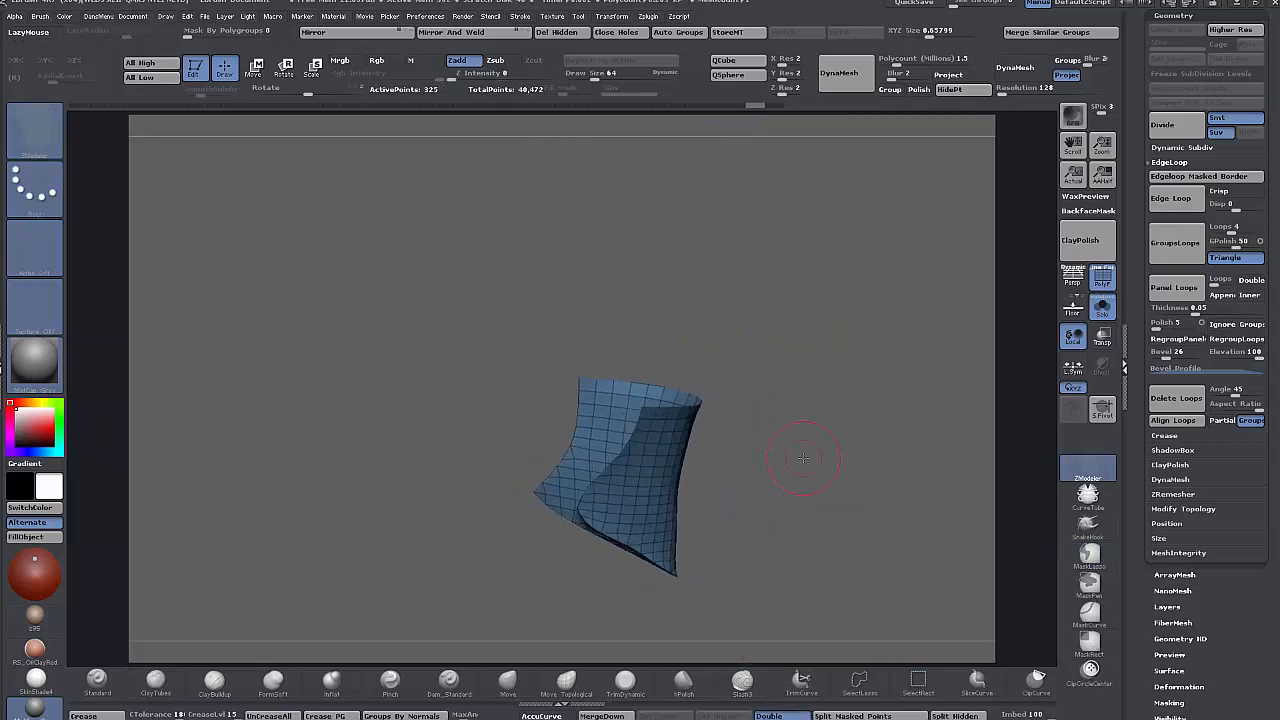
ctrl+shift+click(806, 414)
ctrl+shift+click(709, 271)
mouse_move(817, 348)
mouse_down()
mouse_move(634, 392)
mouse_move(770, 386)
mouse_move(860, 350)
mouse_move(818, 355)
mouse_move(808, 292)
mouse_move(796, 391)
mouse_move(815, 391)
mouse_move(846, 423)
mouse_move(833, 373)
mouse_up()
ctrl+shift+click(796, 391)
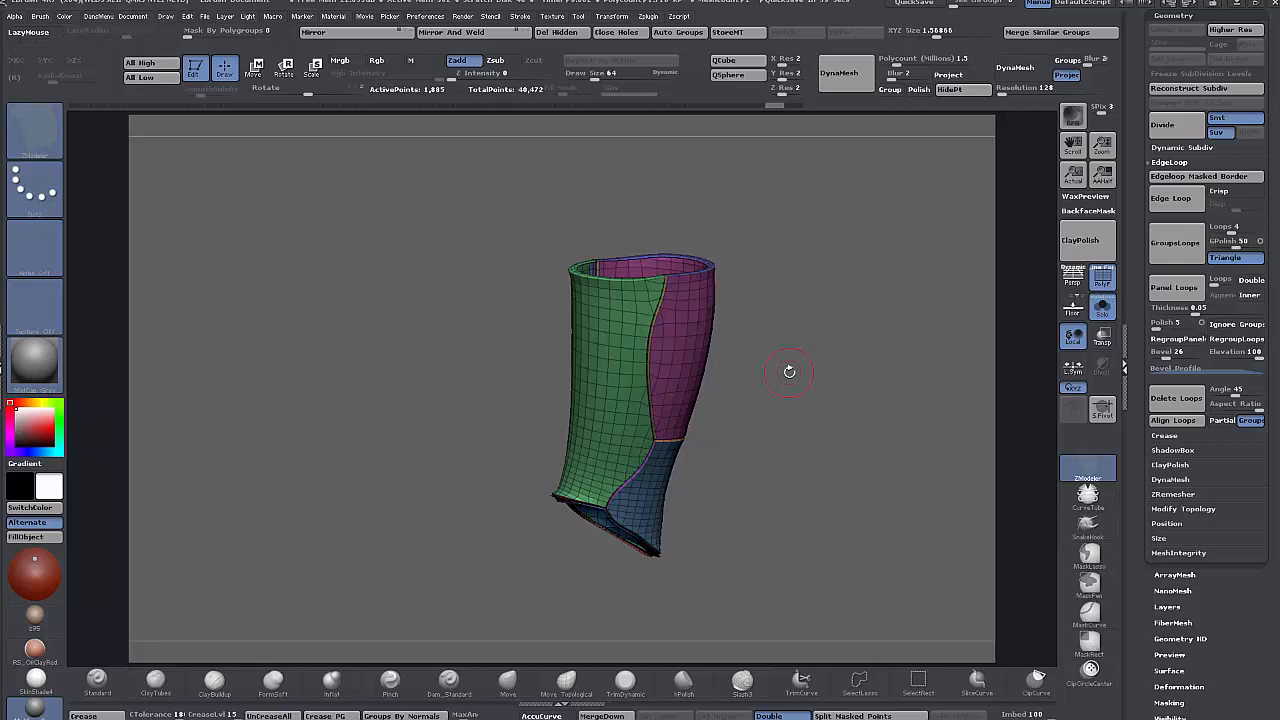
- Isolate the magenta shaft panel and separate the hidden panels from it with Split Hidden
ctrl+shift+click(700, 350)
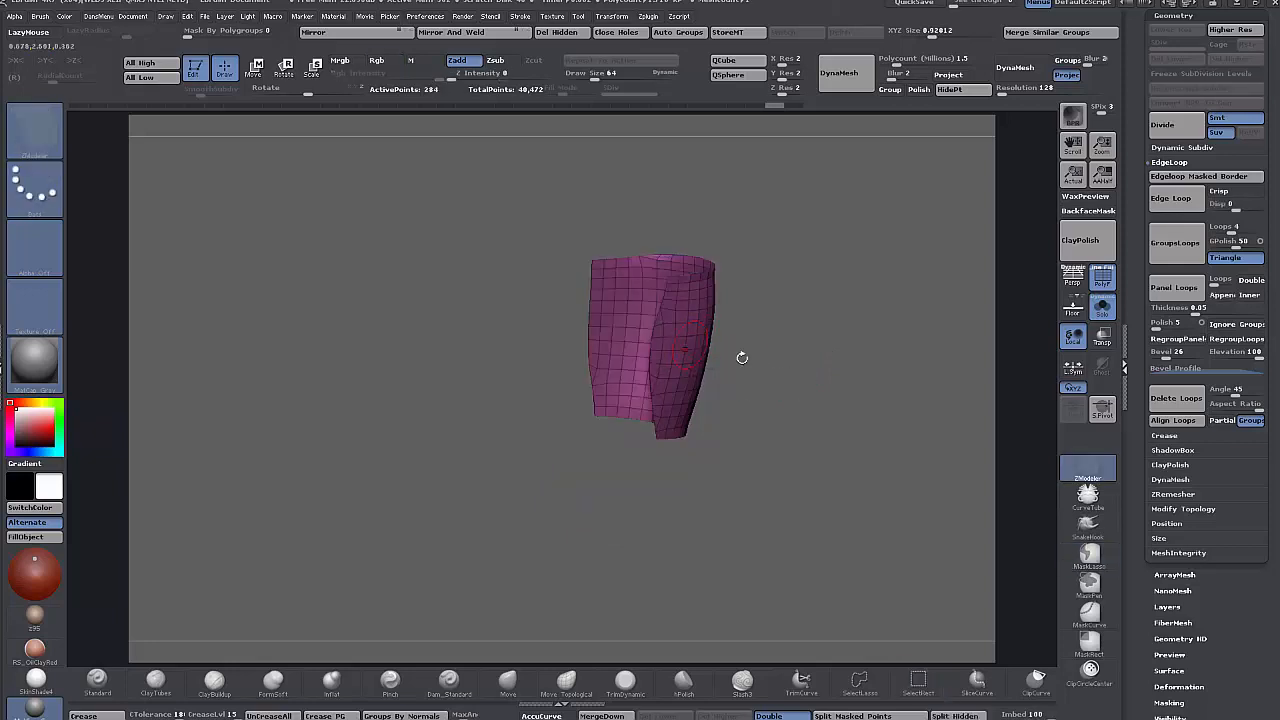
drag(740, 357, 614, 157)
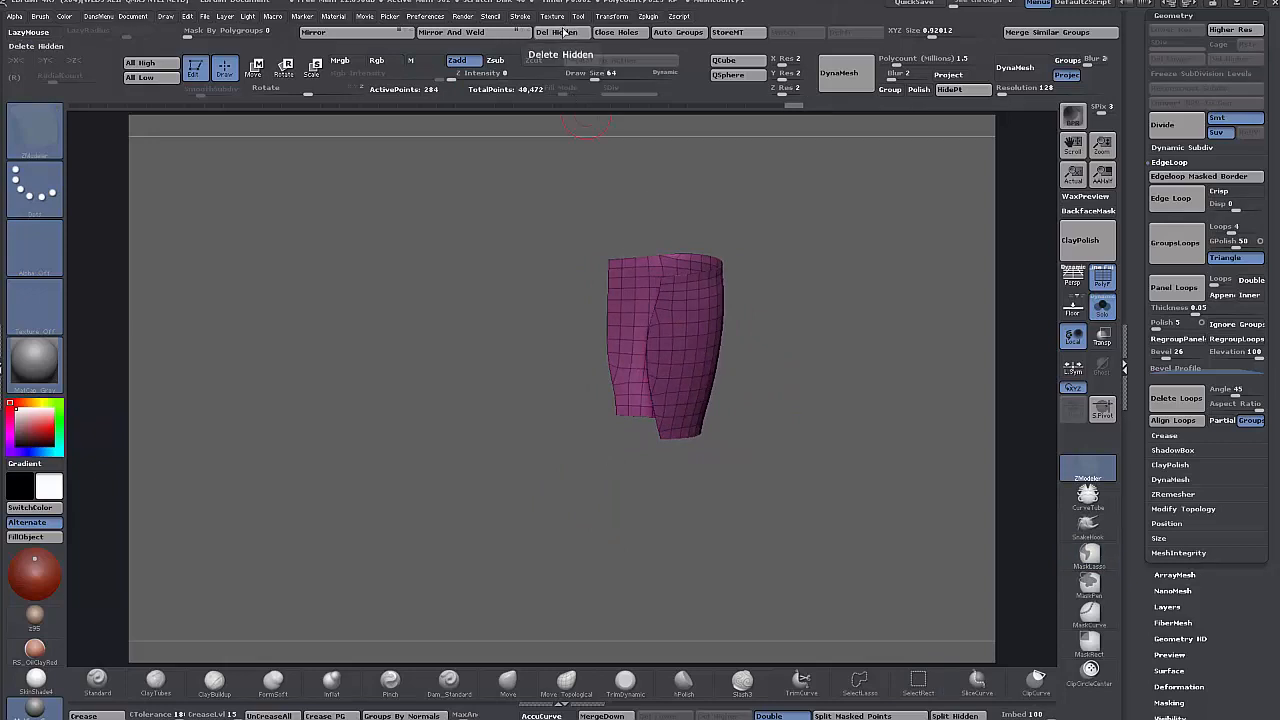
drag(840, 354, 835, 430)
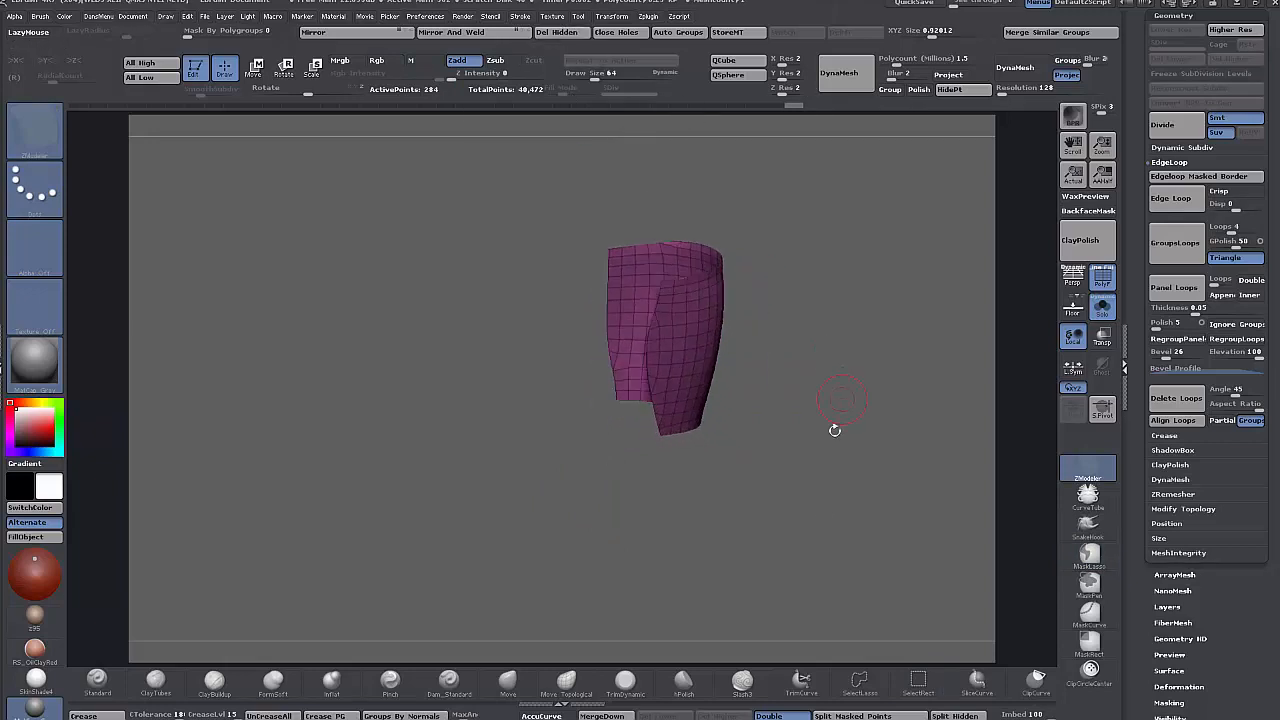
click(955, 716)
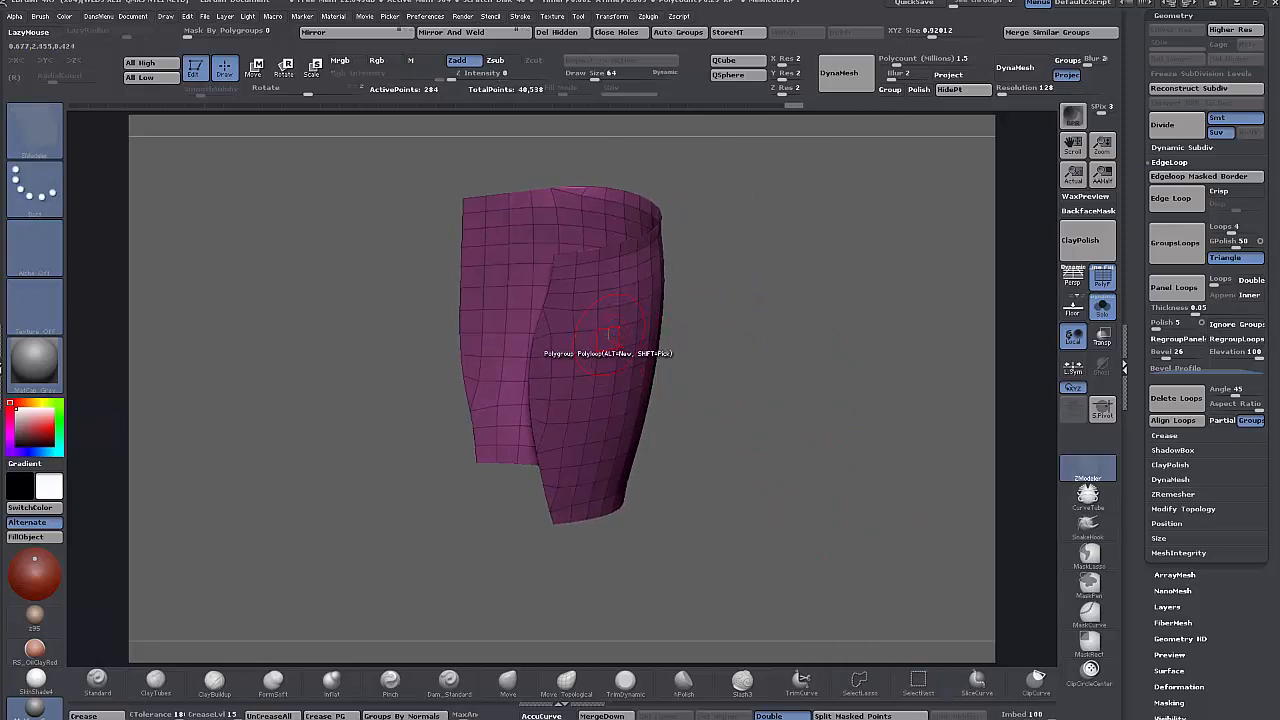
- Delete the hidden geometry and extrude the magenta panel outward with QMesh on Polygroup Island to give it thickness
key(space)
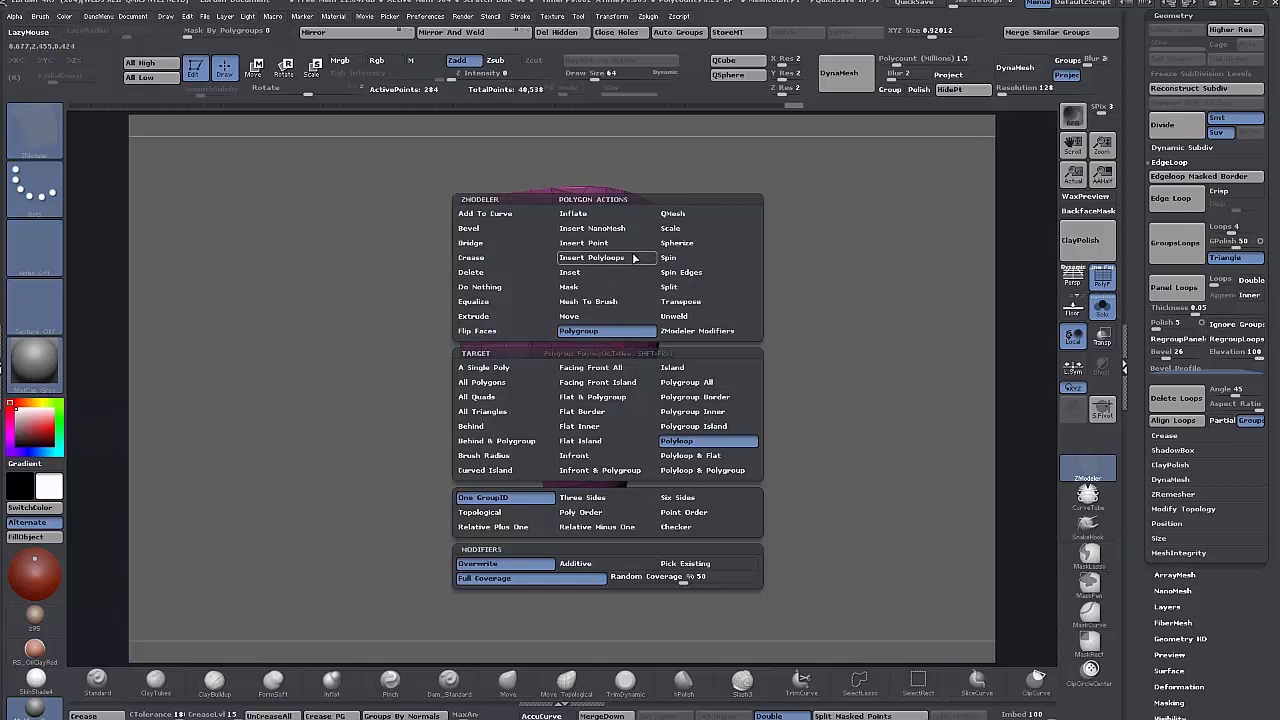
click(675, 213)
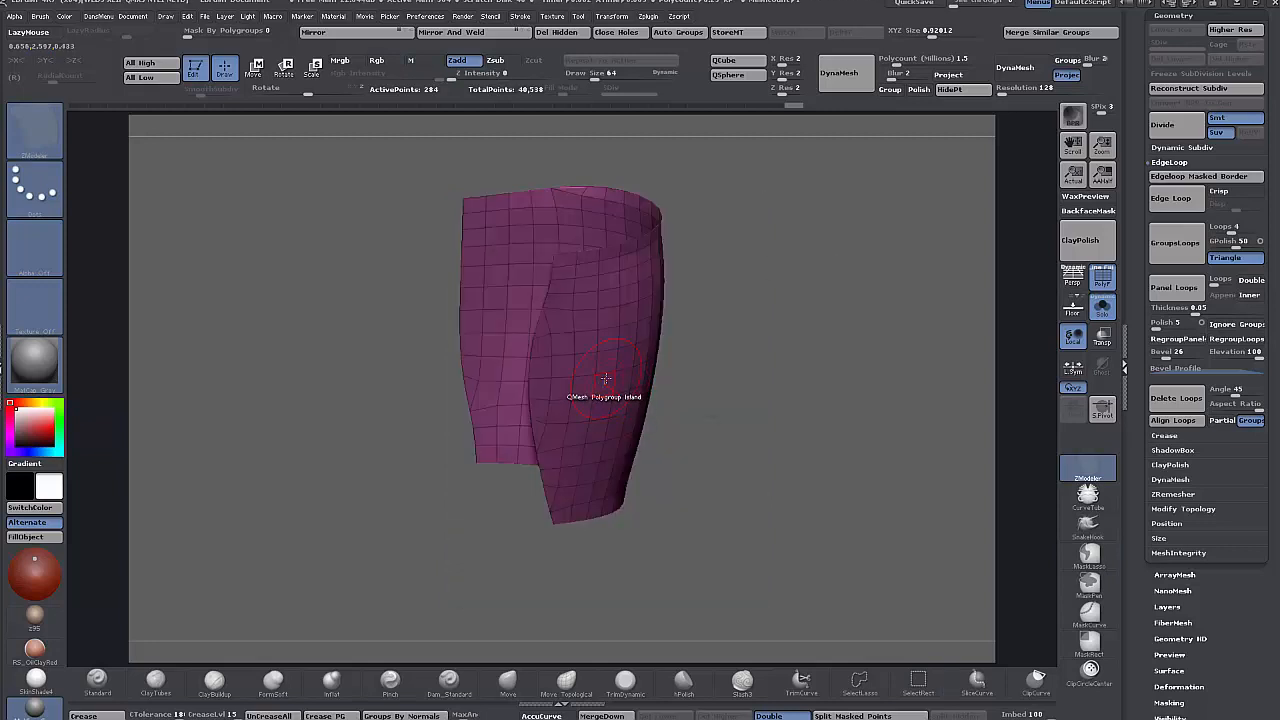
drag(605, 378, 621, 377)
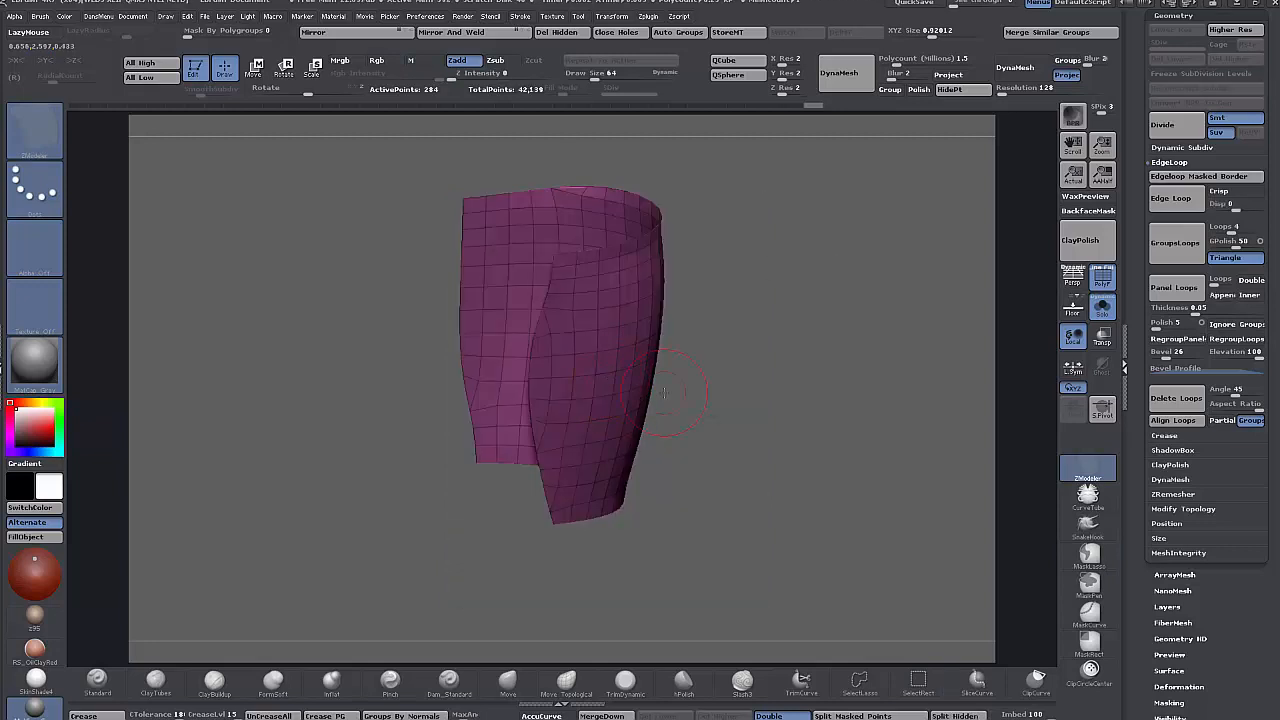
click(565, 33)
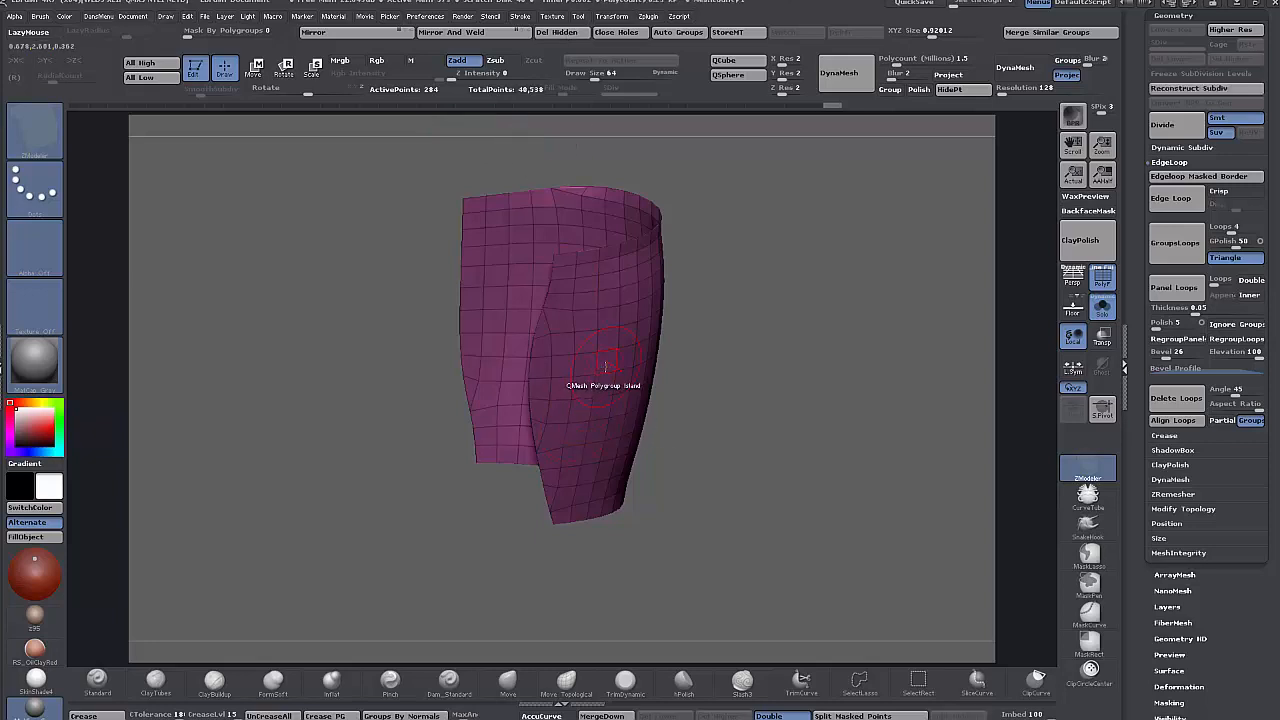
drag(603, 358, 654, 345)
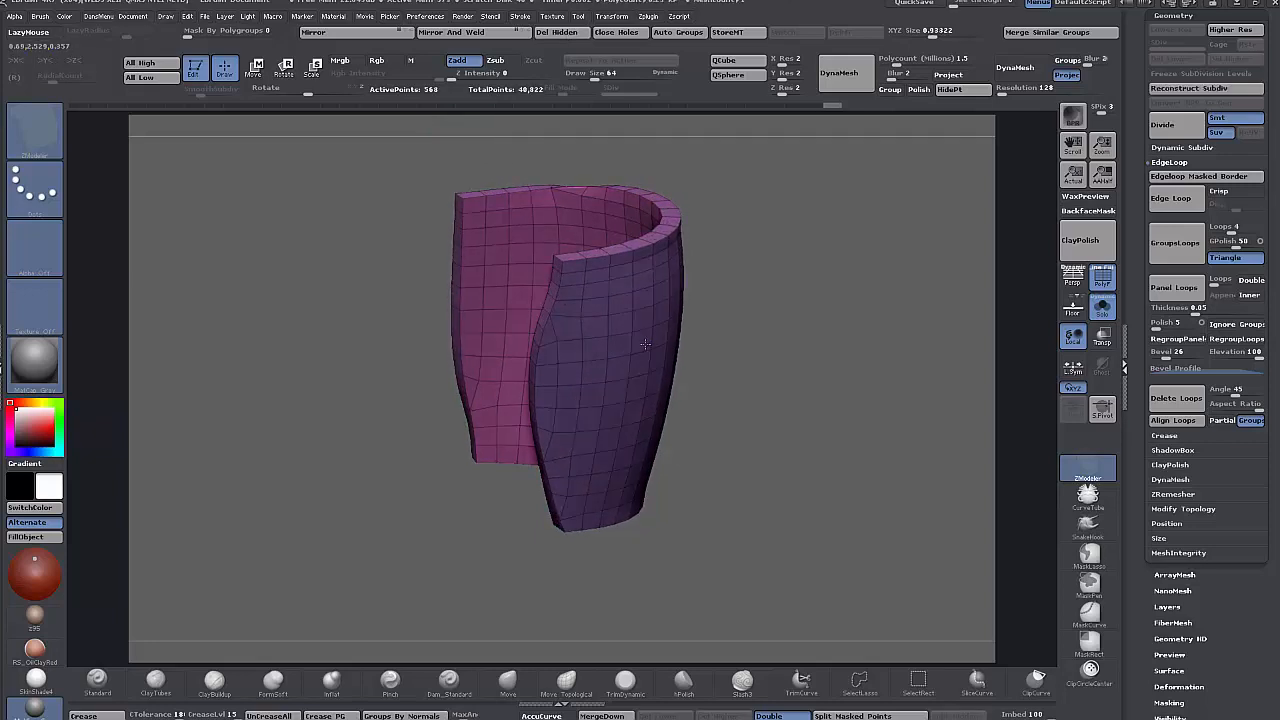
drag(838, 322, 834, 280)
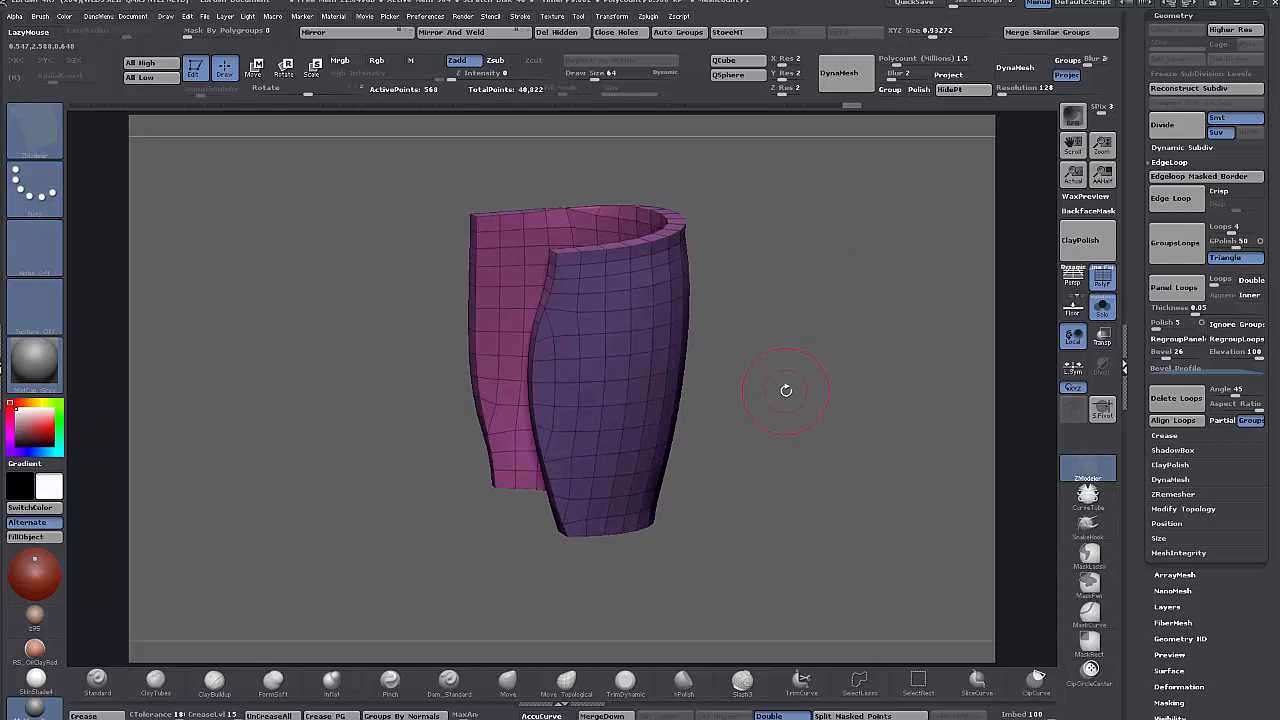
- Remesh the thickened panel with ZRemesher, first using Double and then repeatedly using Half
key(t)
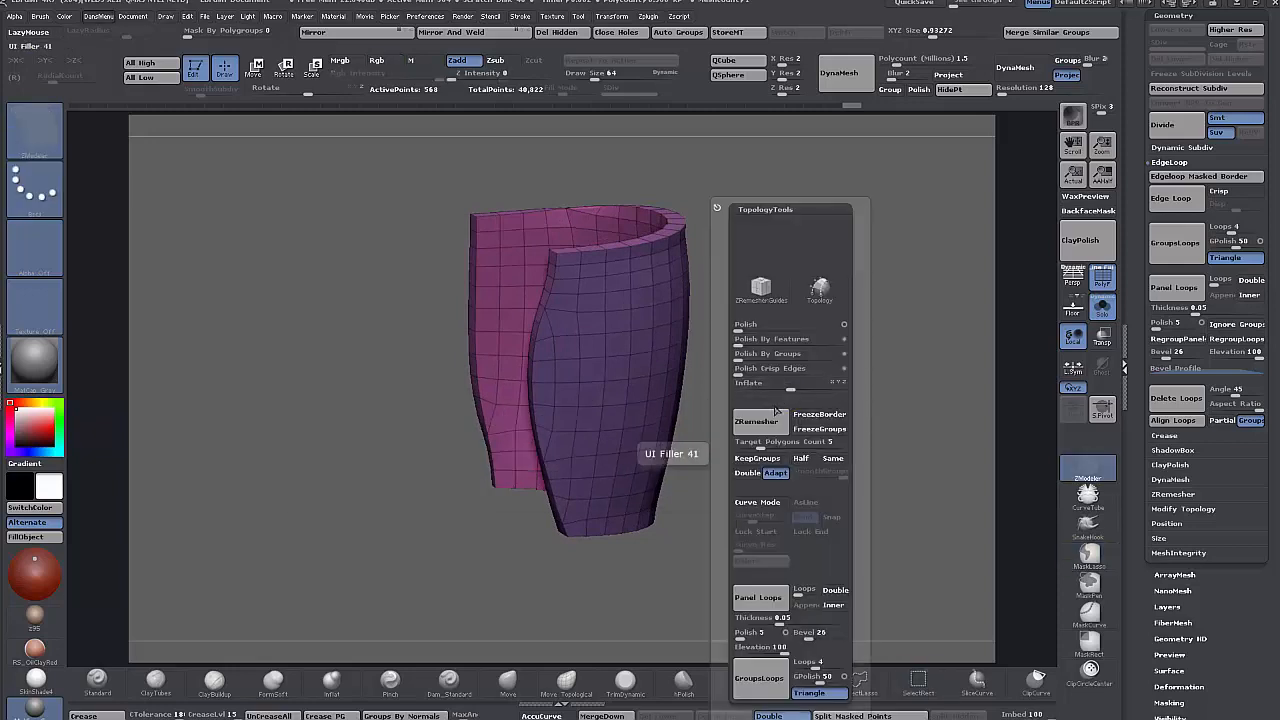
click(747, 472)
click(776, 424)
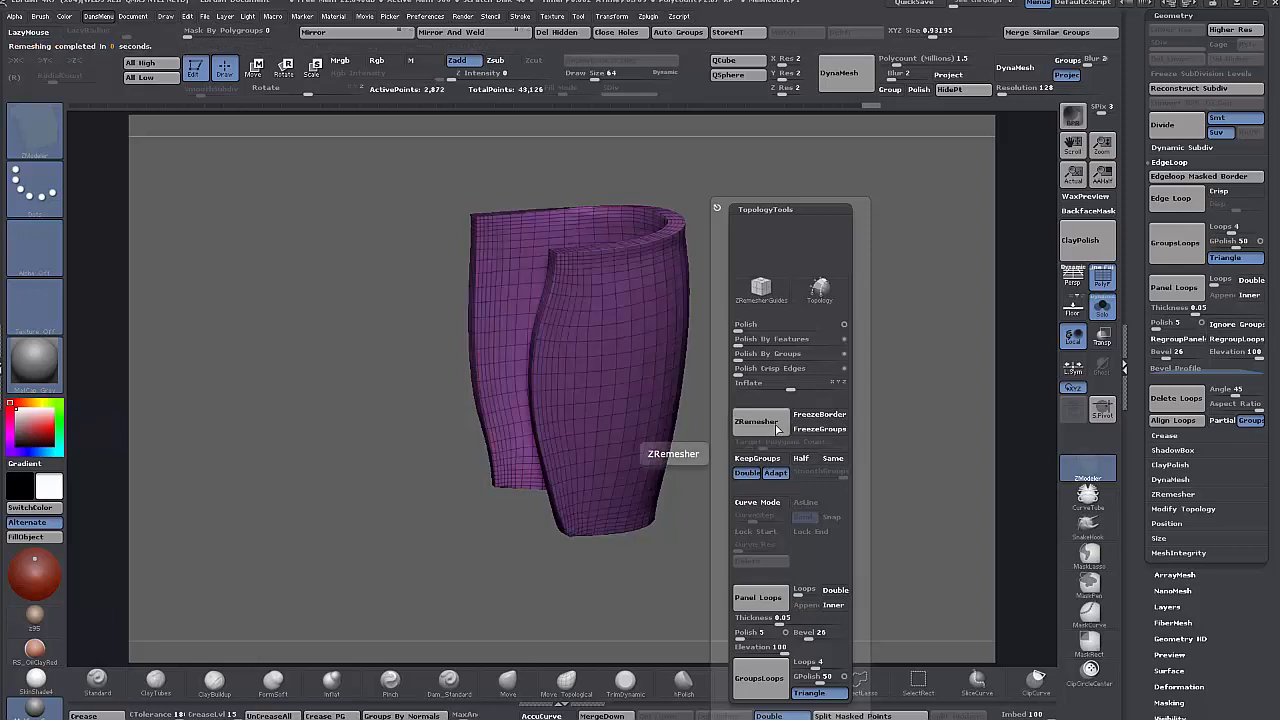
click(801, 458)
click(775, 420)
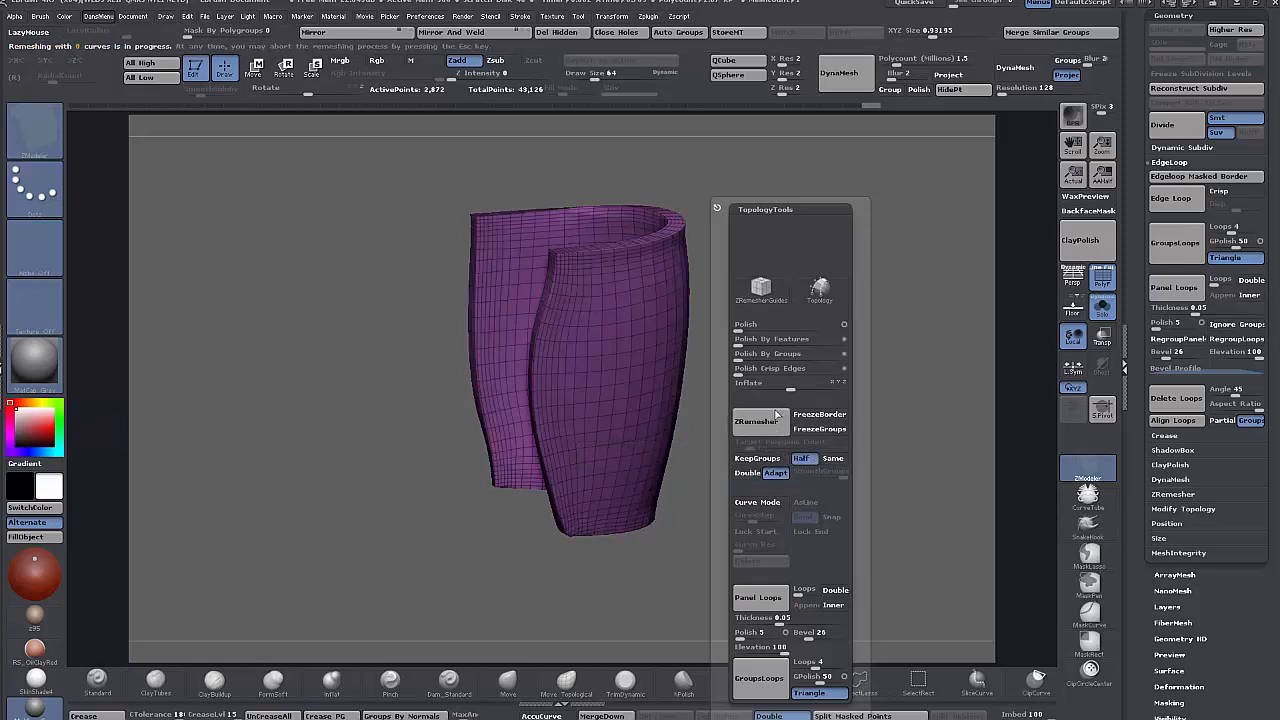
click(773, 425)
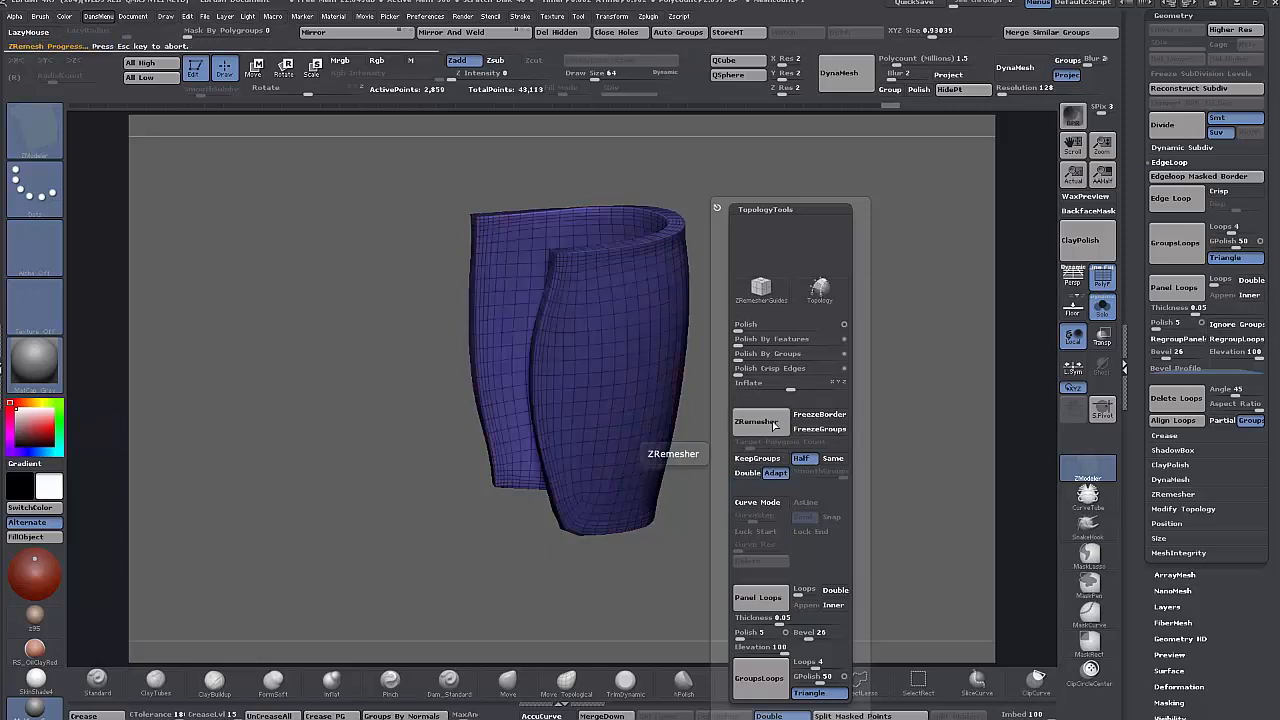
- Leave solo mode and examine how the remeshed shaft panel fits against the rest of the boot
drag(382, 521, 817, 437)
click(1101, 310)
ctrl+right_drag(817, 437, 880, 480)
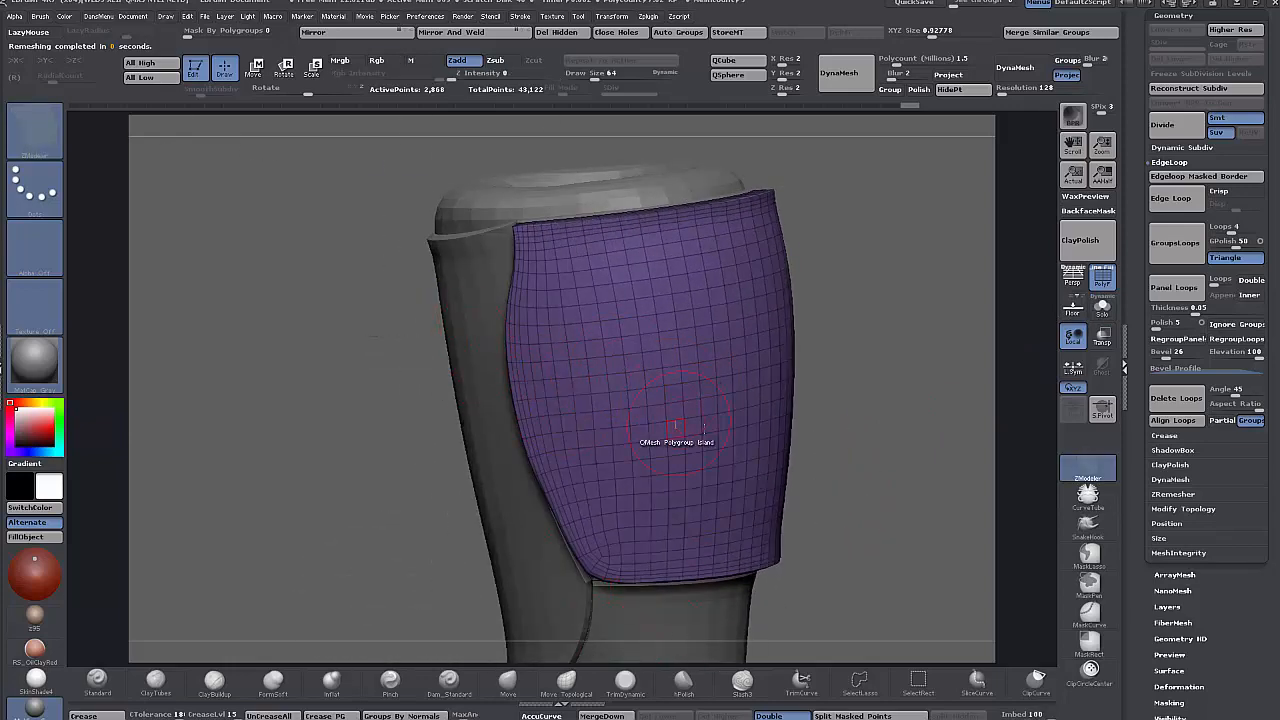
drag(851, 443, 873, 440)
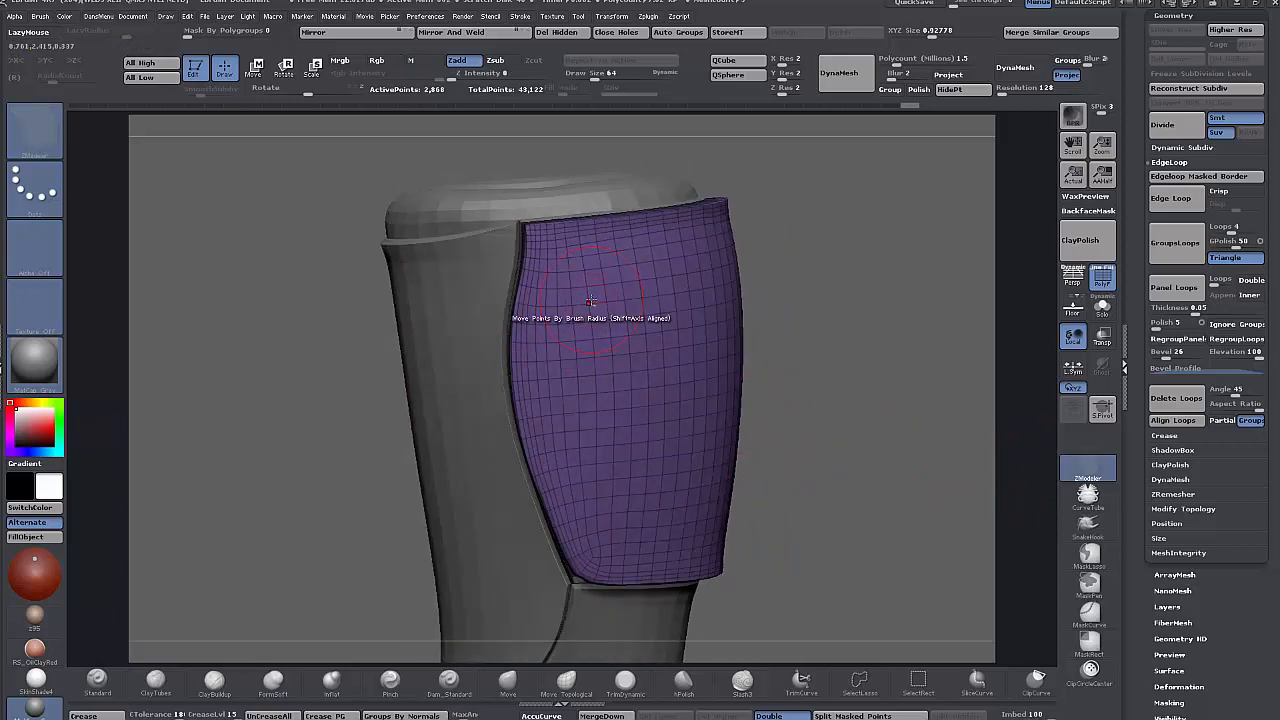
key(space)
click(650, 316)
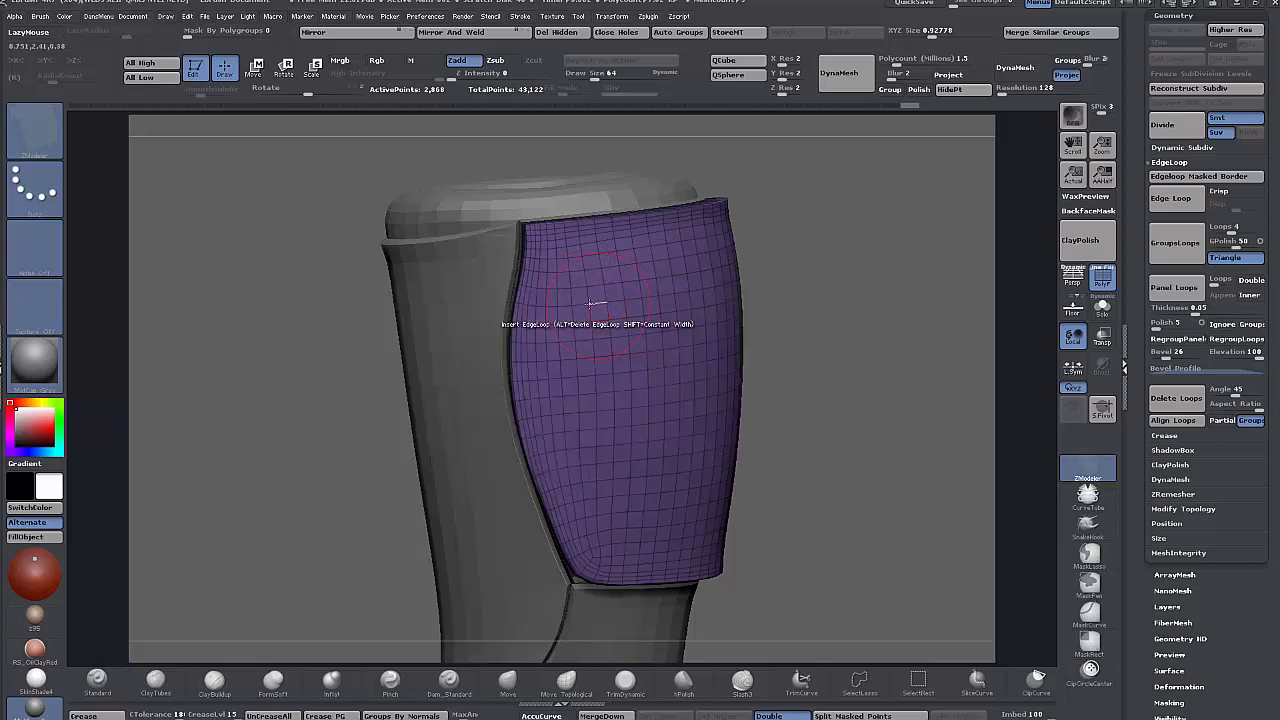
- Split four points in a vertical row on the shaft panel with ZModeler to form small circular face groups
click(590, 302)
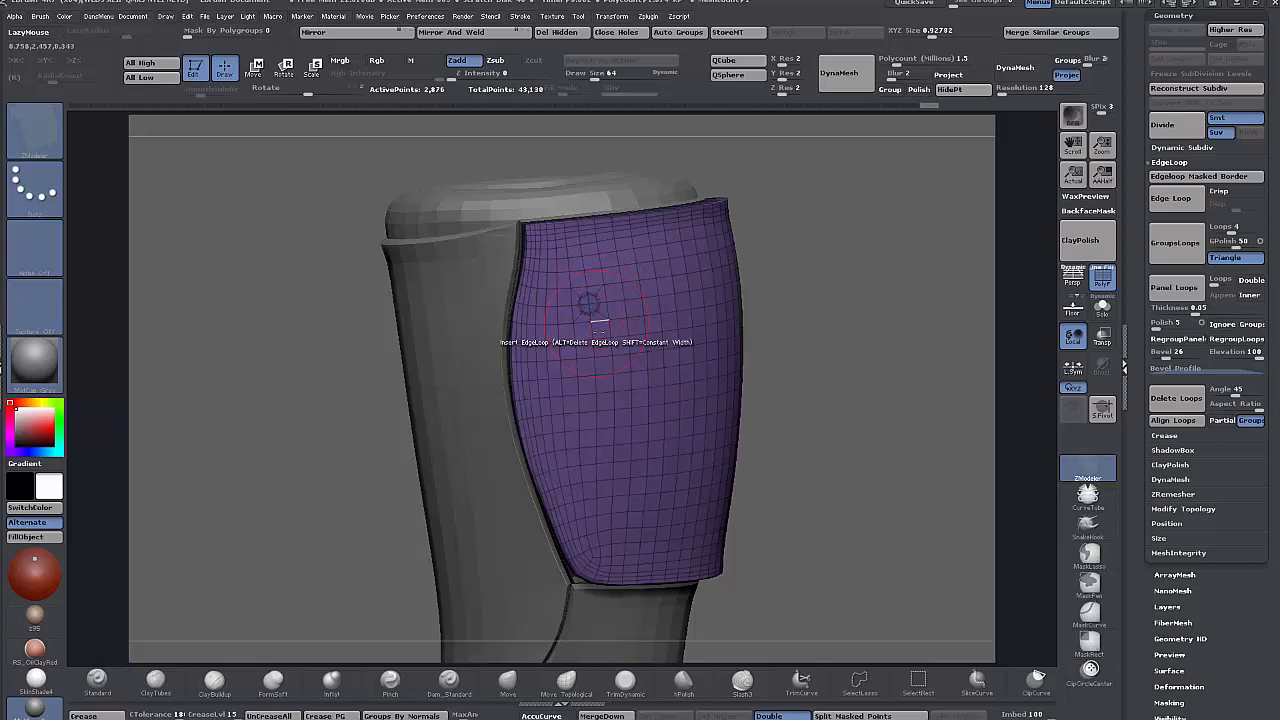
click(596, 410)
click(598, 464)
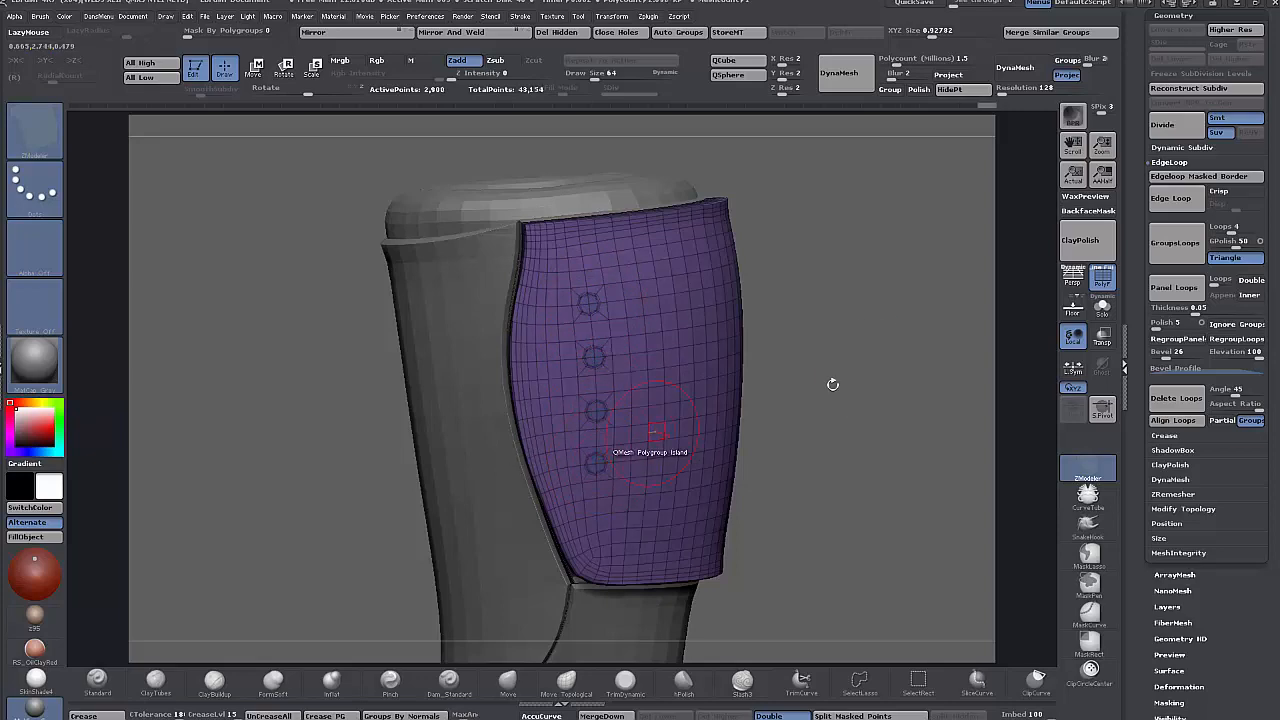
drag(833, 385, 885, 425)
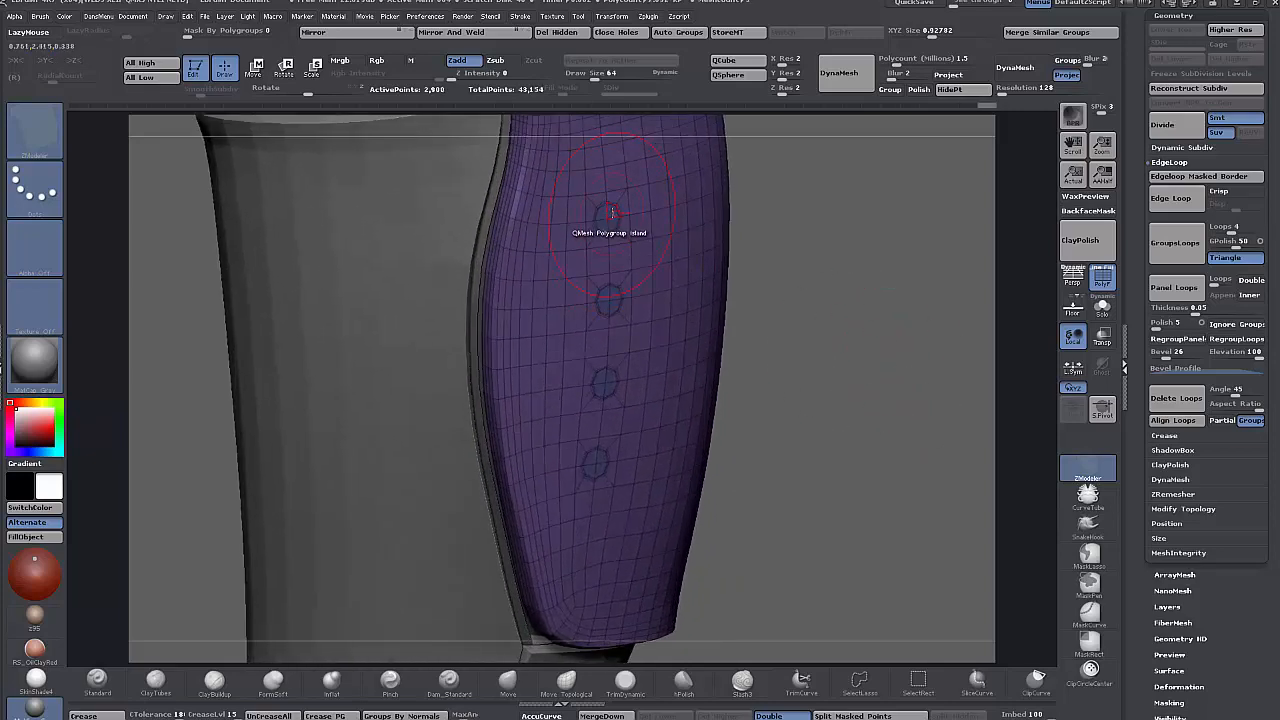
- Push the four circular face groups into the panel with QMesh on Polygroup Island
click(607, 213)
click(608, 297)
click(605, 381)
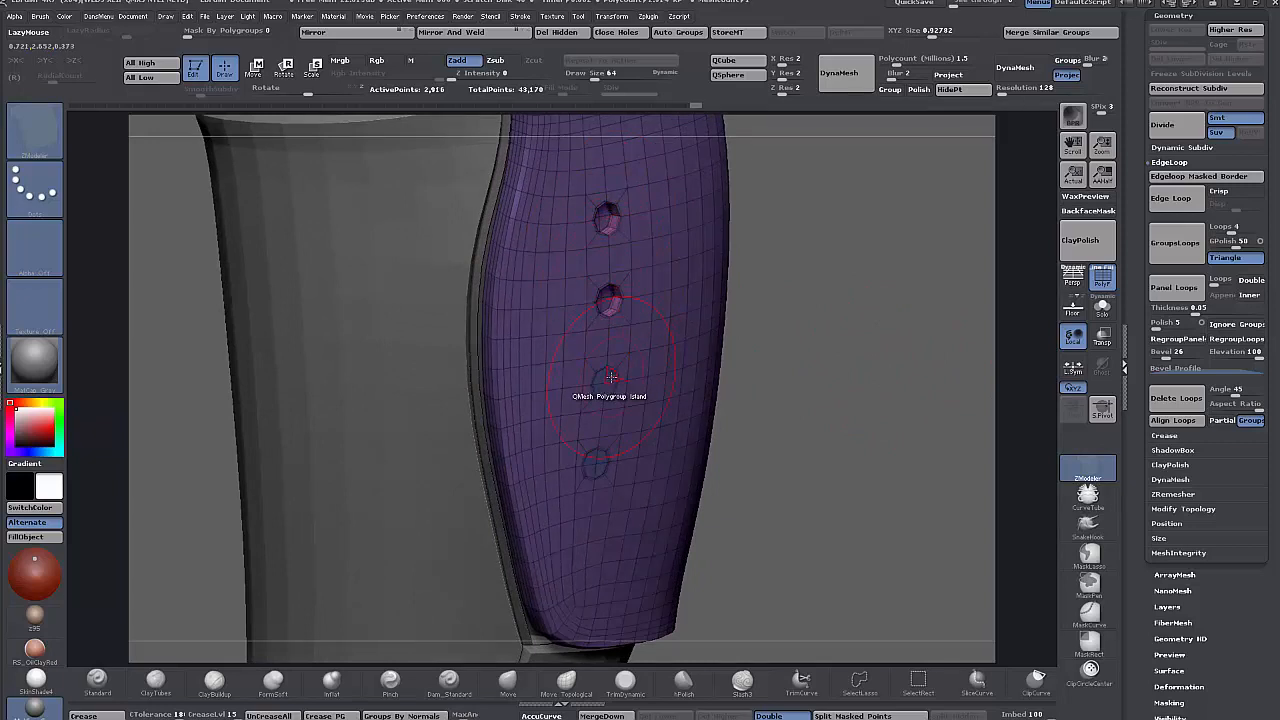
click(596, 459)
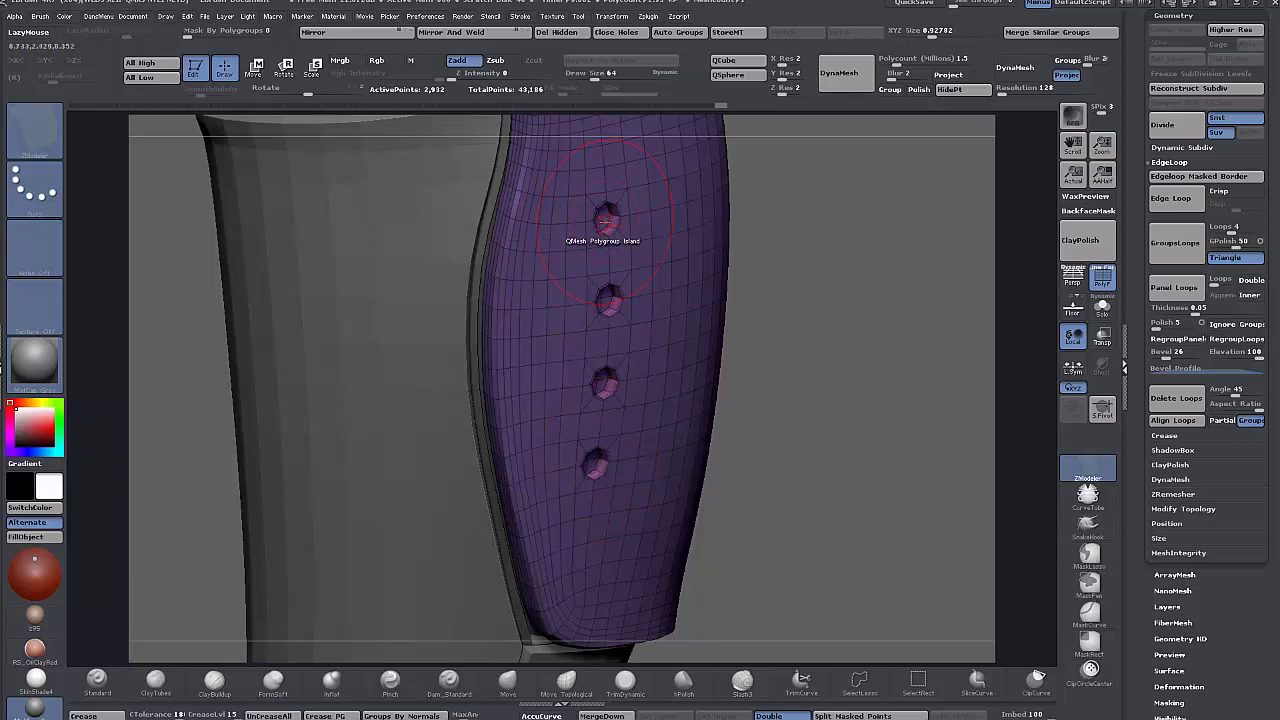
- Delete the floors of the four holes with the Delete action on Polygroup Island, and hide the polyframe to check the smoothed panel
key(space)
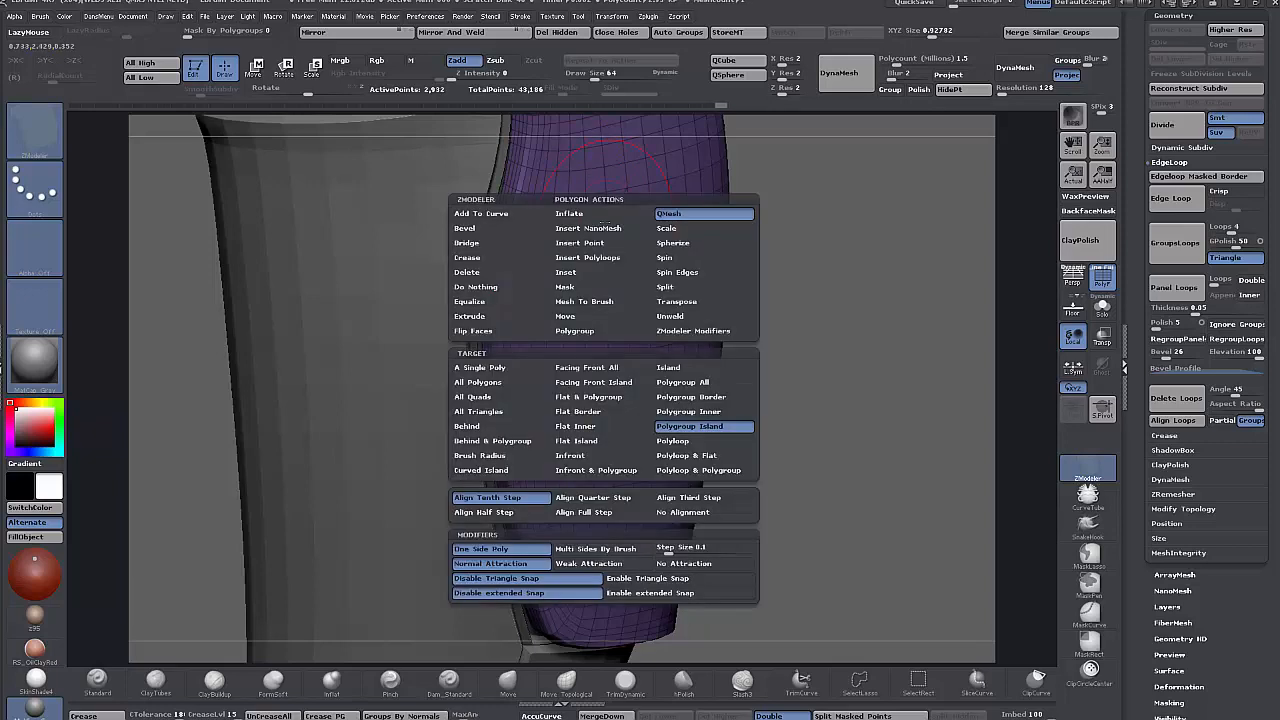
click(467, 272)
click(689, 426)
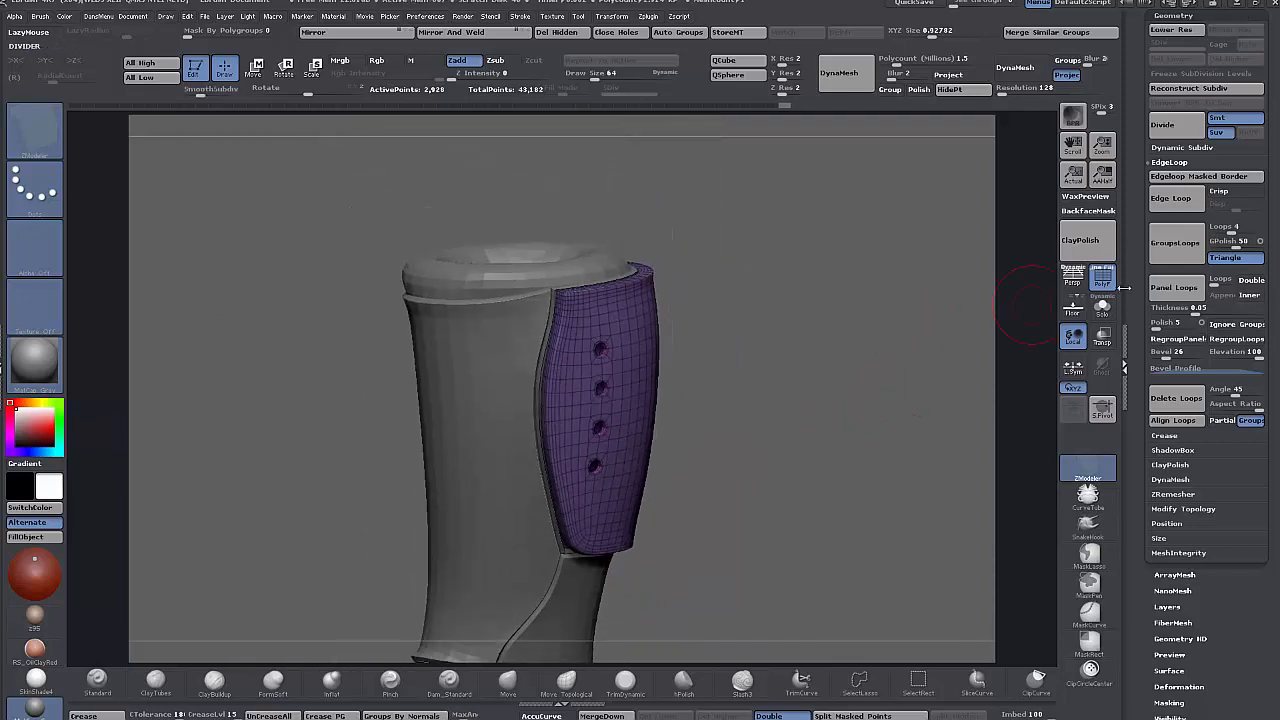
click(1099, 288)
drag(1010, 320, 706, 397)
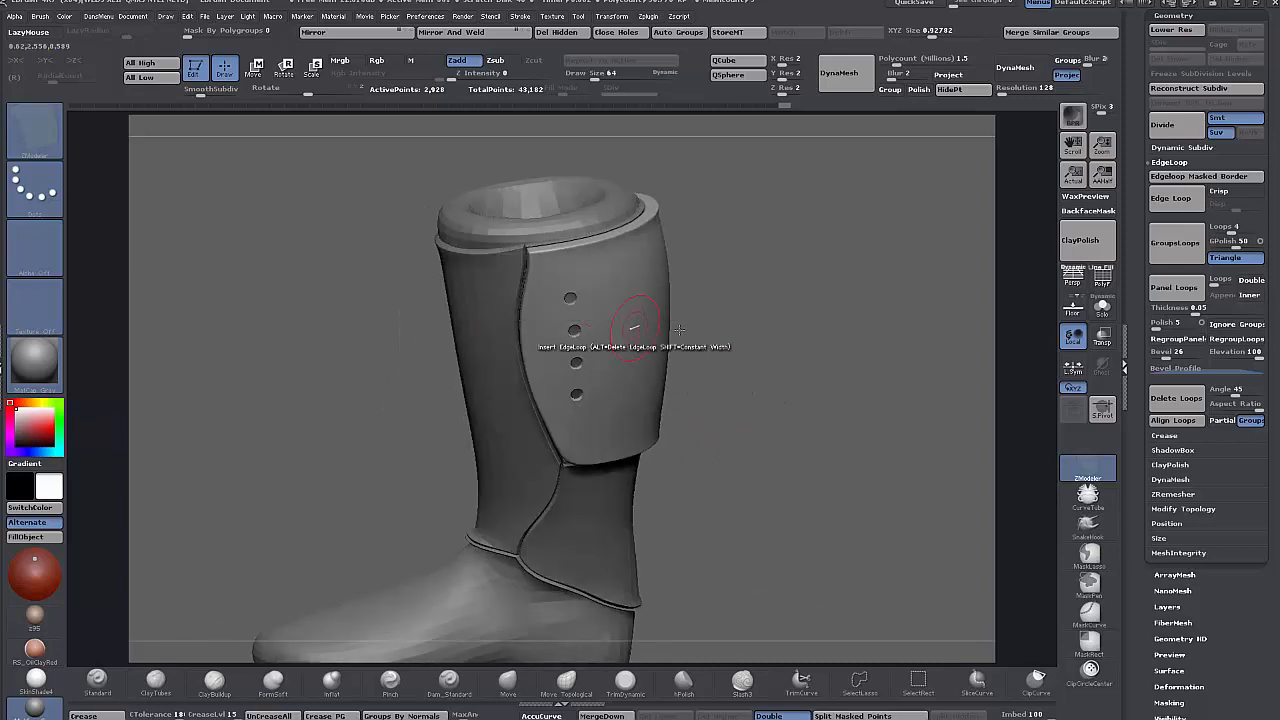
mouse_move(705, 345)
mouse_down()
mouse_move(763, 351)
mouse_move(717, 342)
mouse_up()
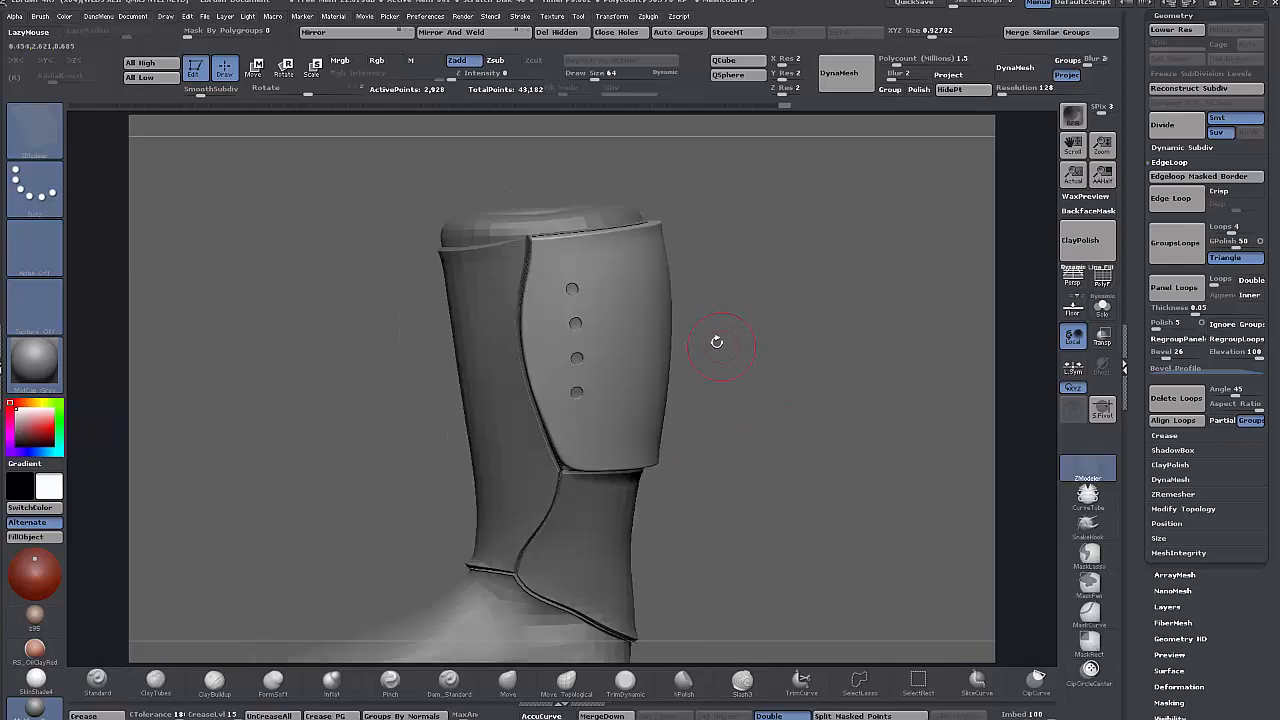
- Choose the MAHcut Mech A brush and set its Draw Size to 15
key(b)
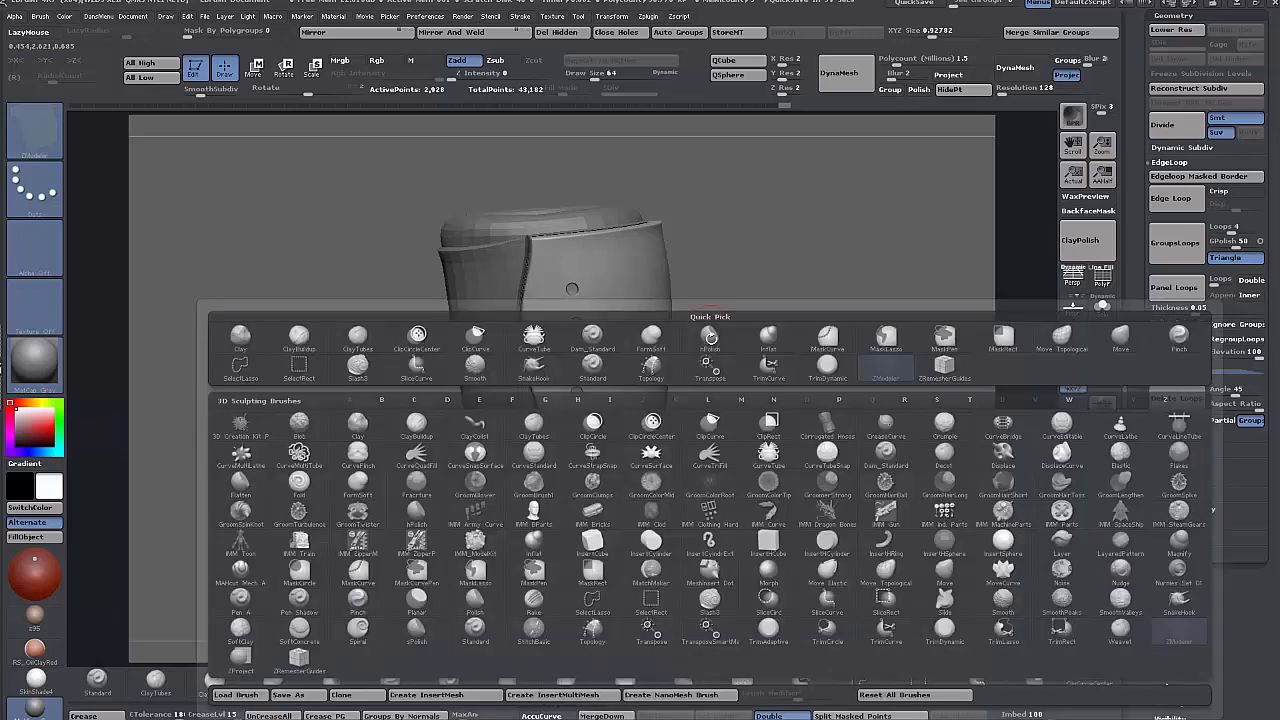
key(m)
key(h)
key(space)
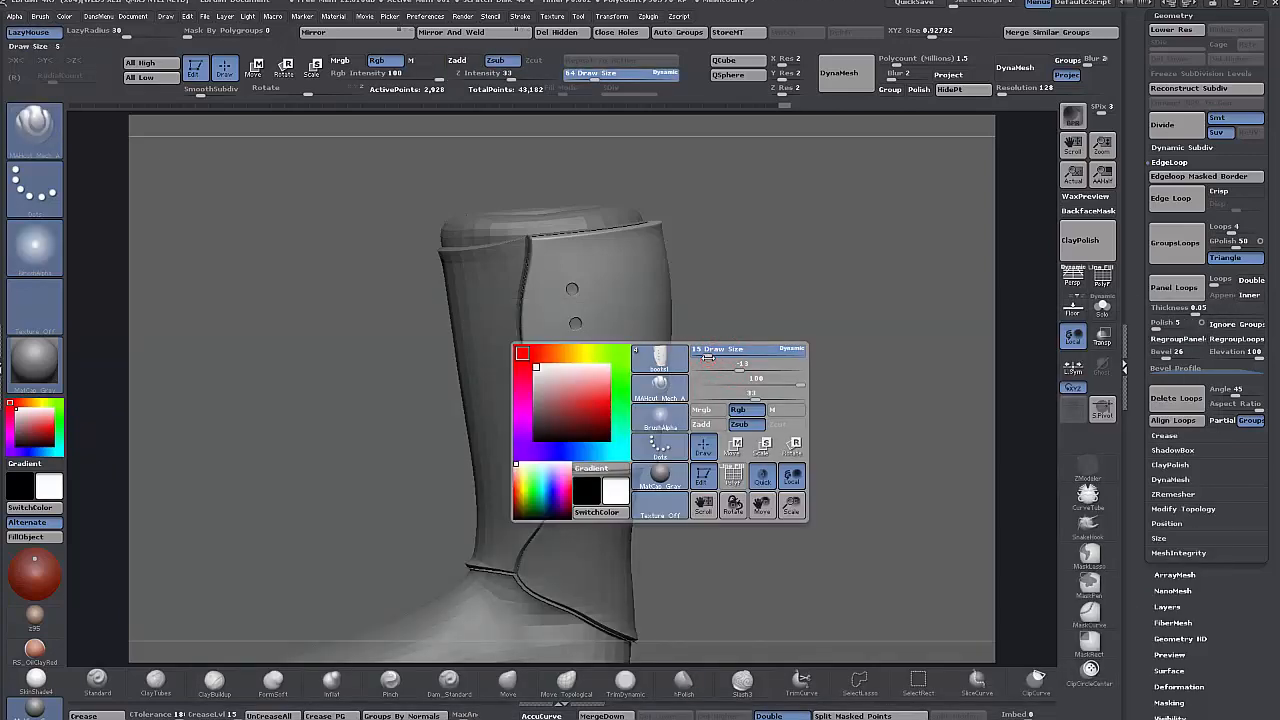
drag(811, 306, 820, 315)
- Turn off the panel's dynamic subdivision and divide its mesh up to SDiv 5
key(shift+d)
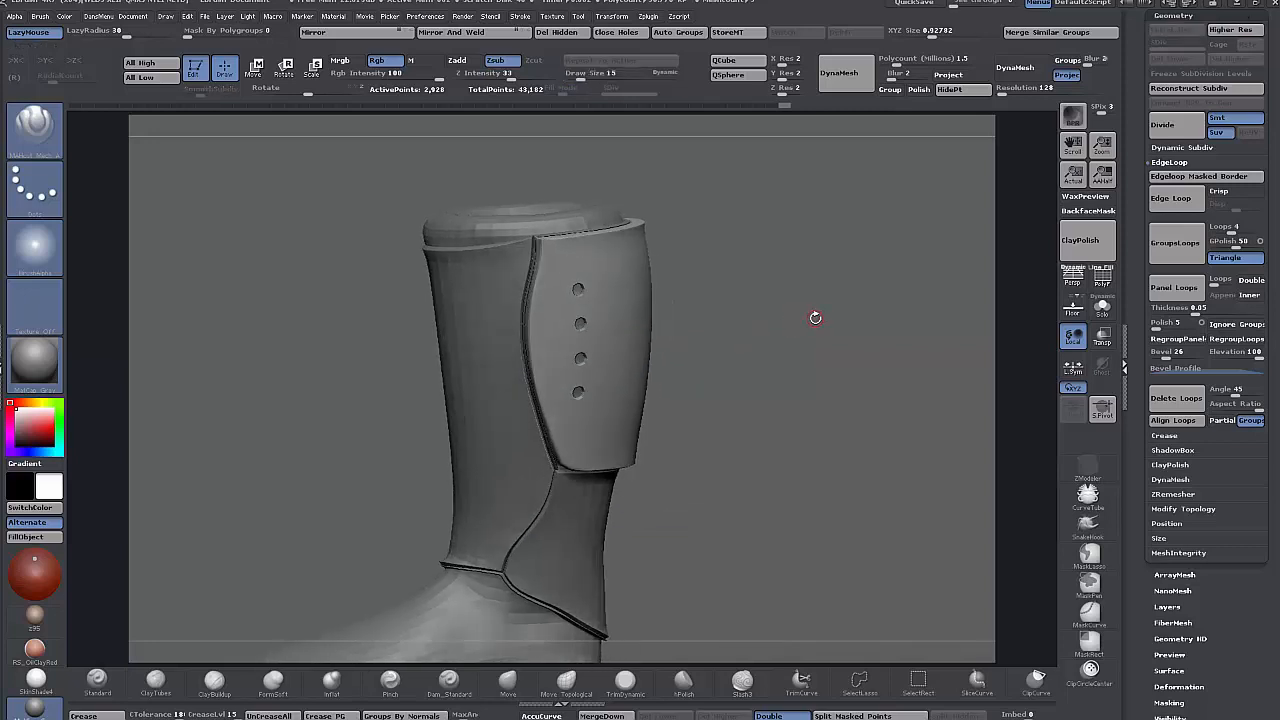
key(ctrl)
key(d)
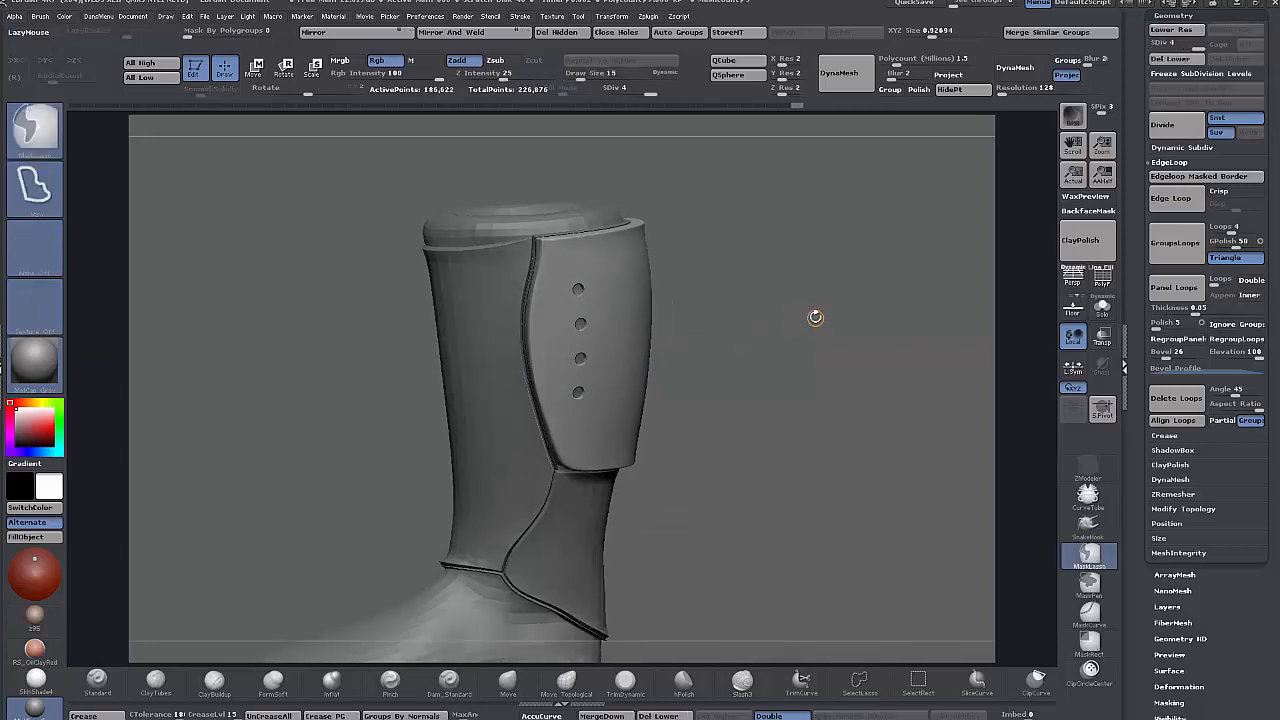
key(d)
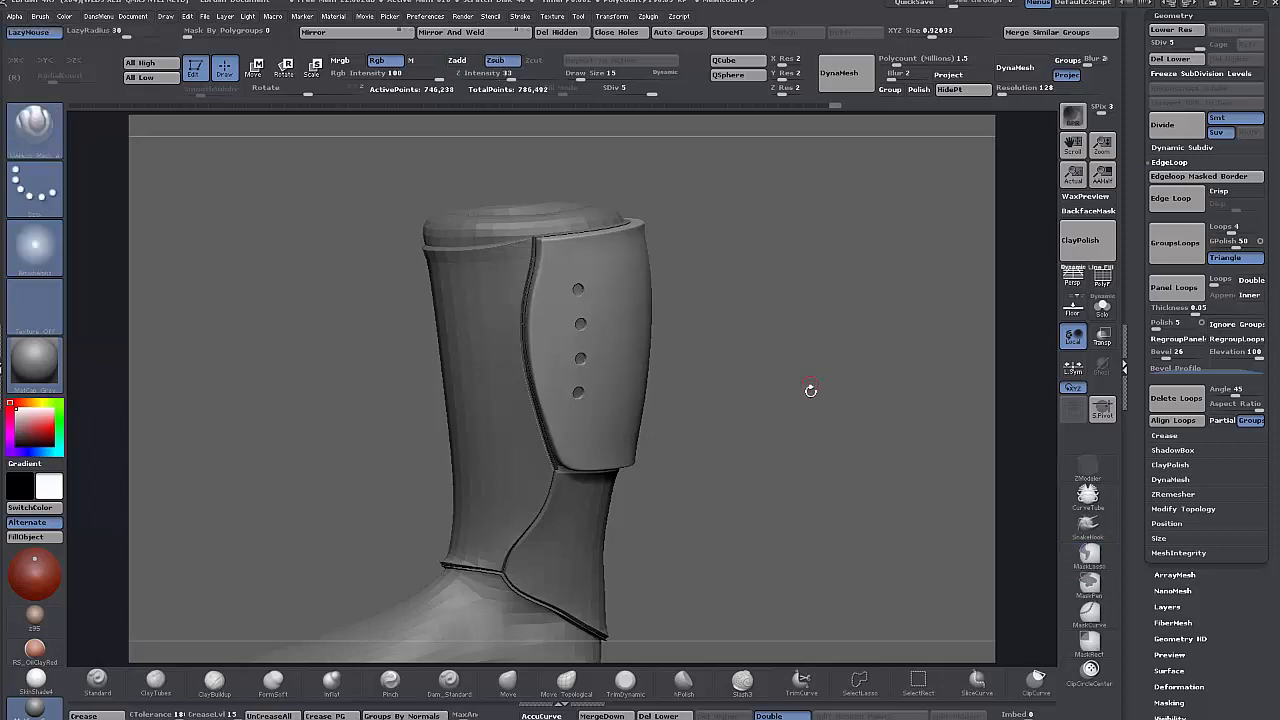
- Cut a straight horizontal groove around the panel just below the four holes with the MAHcut Mech A brush
shift+drag(808, 391, 763, 337)
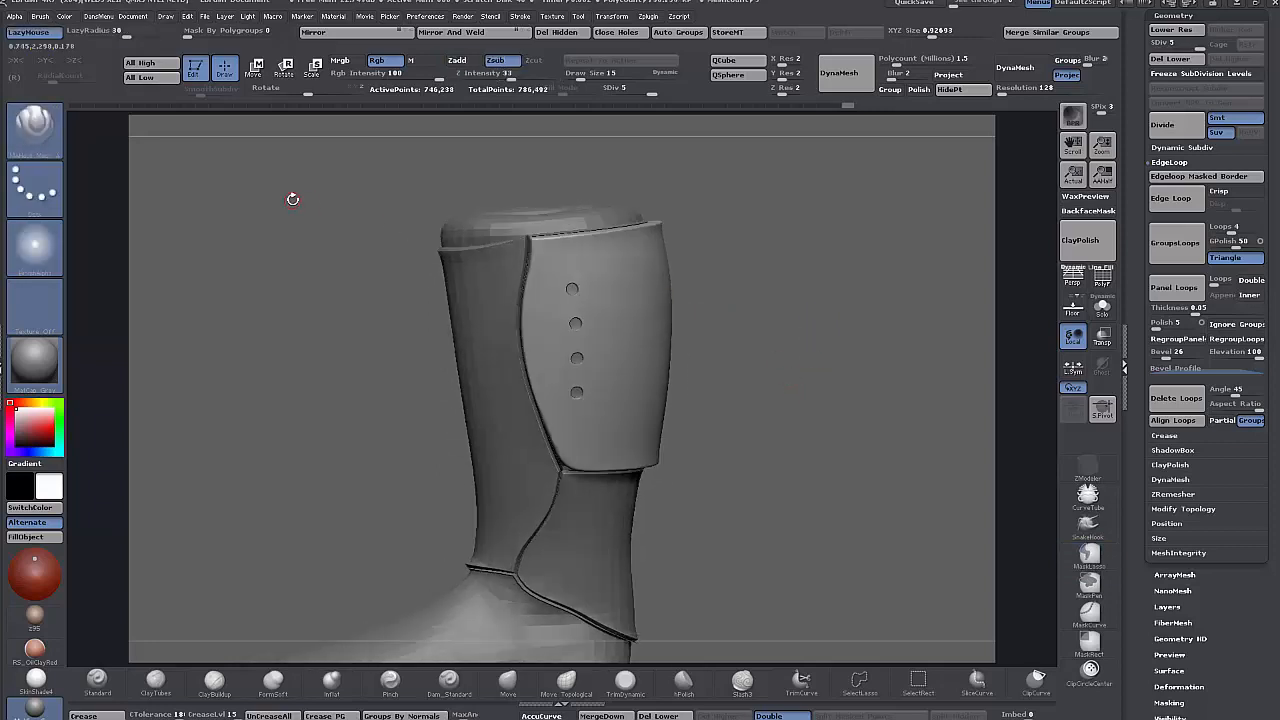
key(f)
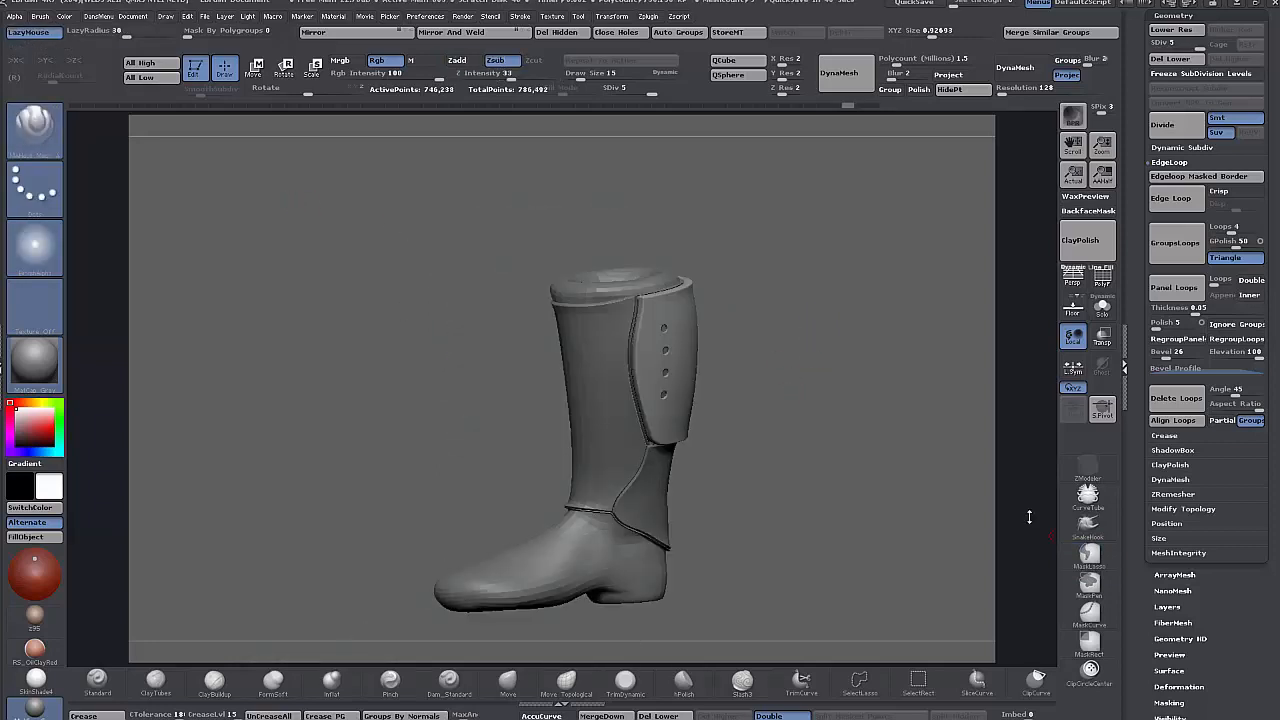
drag(789, 440, 727, 501)
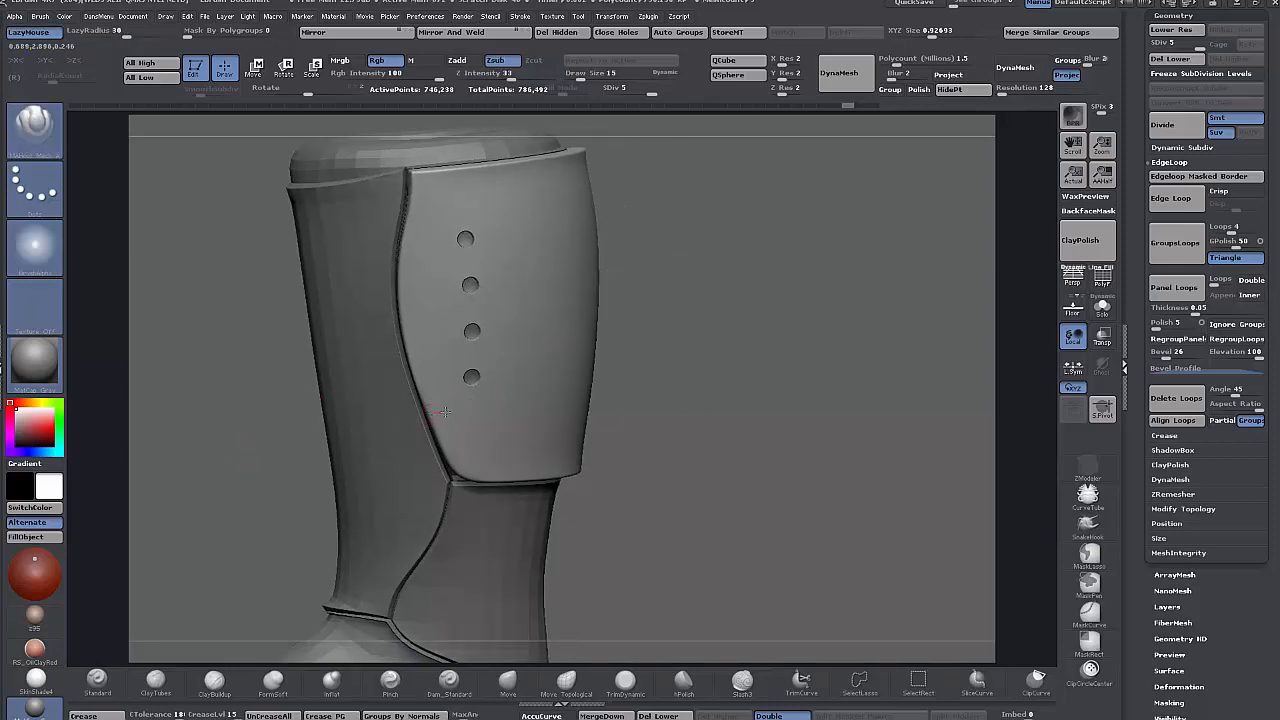
drag(444, 411, 600, 403)
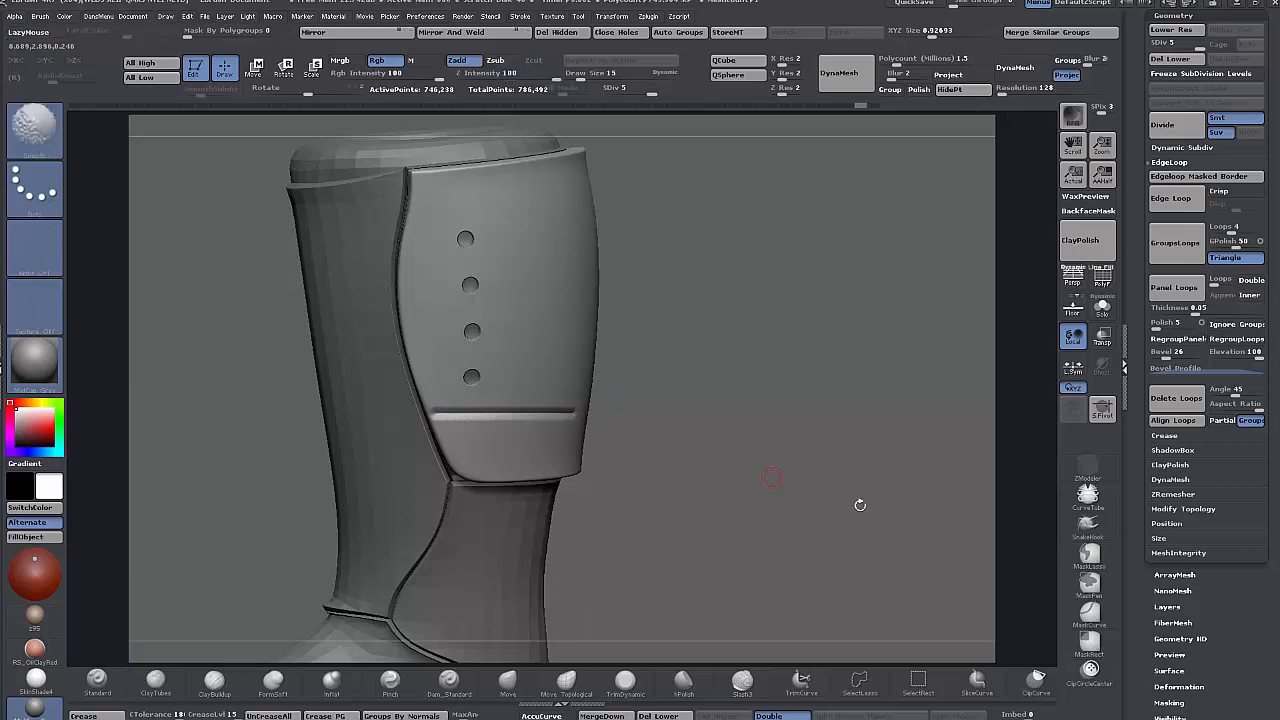
drag(860, 505, 760, 490)
key(b)
key(d)
key(s)
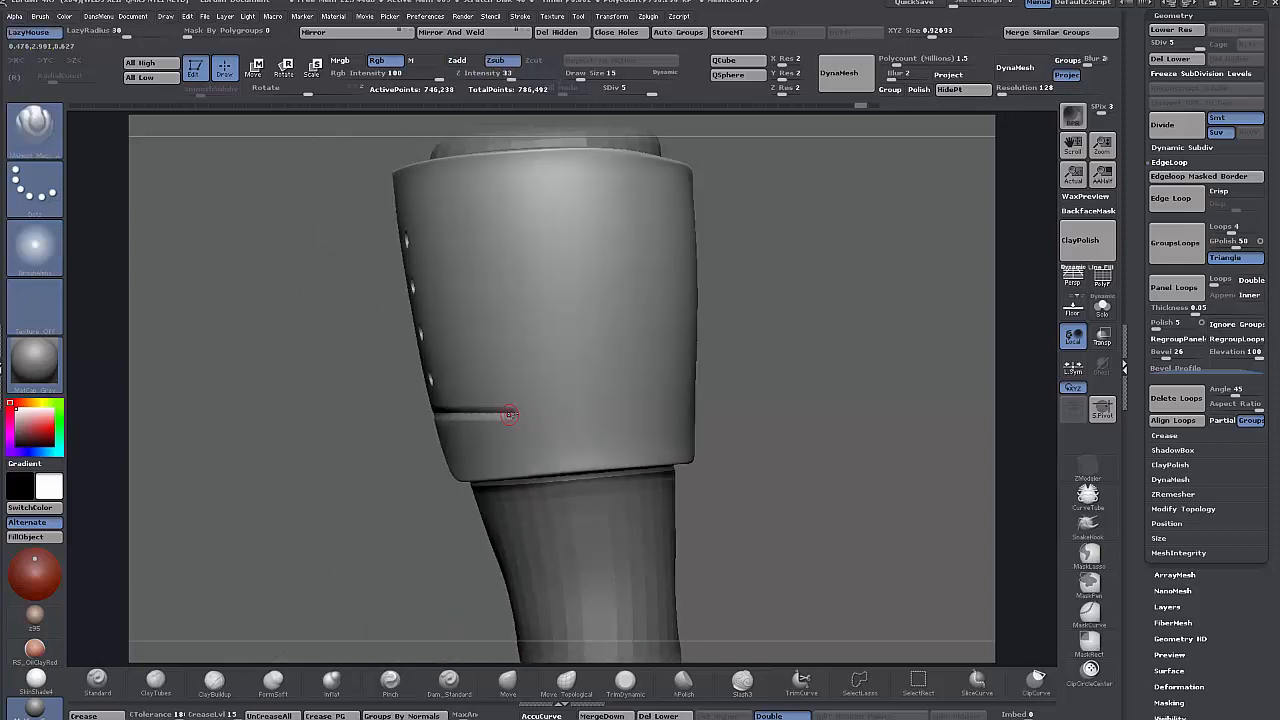
drag(510, 412, 692, 411)
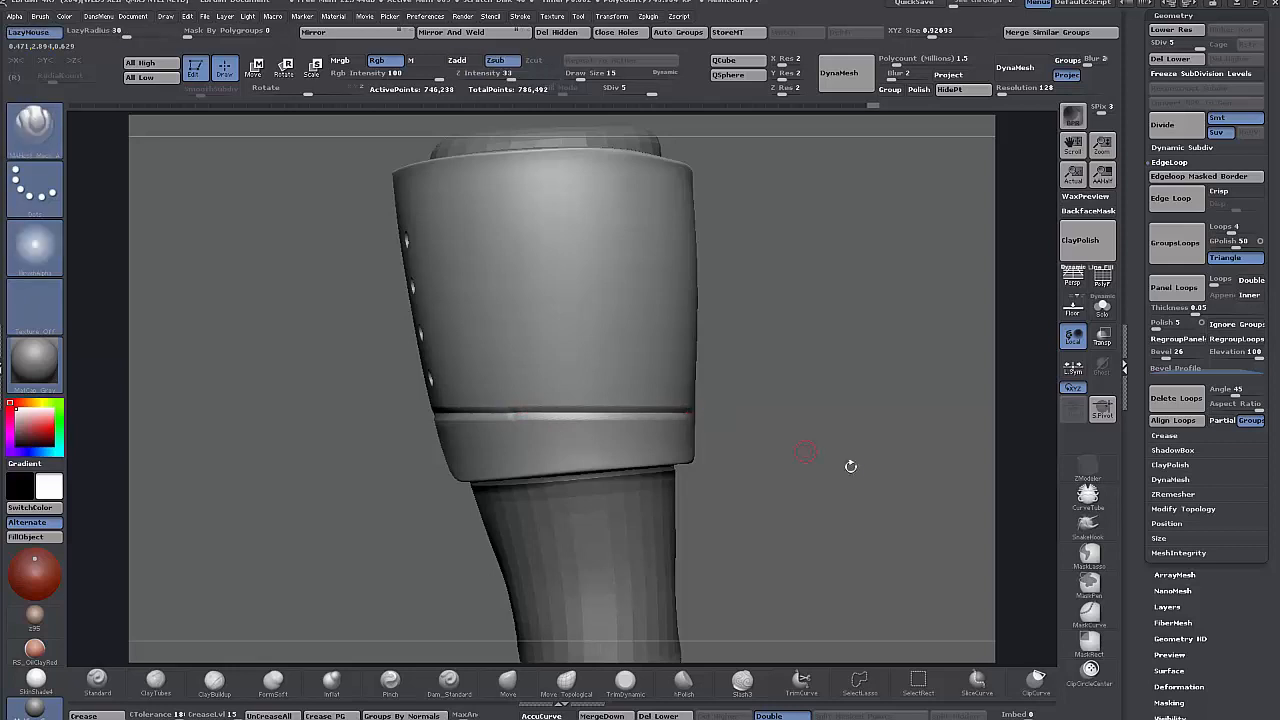
mouse_move(849, 463)
mouse_down()
mouse_move(763, 471)
mouse_move(700, 455)
mouse_up()
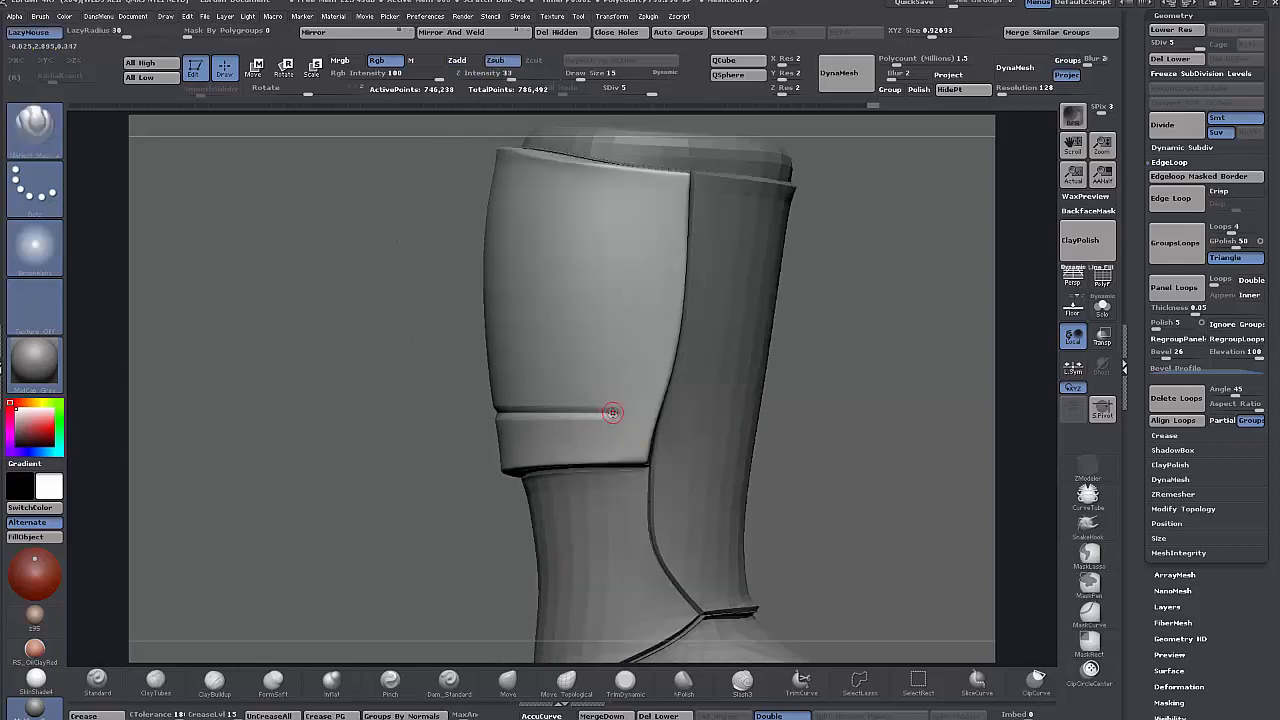
mouse_move(650, 412)
shift+mouse_down()
mouse_move(657, 422)
mouse_move(608, 414)
shift+mouse_up()
- Examine the grooved panel on the boot from several sides and toggle the polyframe display
drag(1003, 437, 1180, 452)
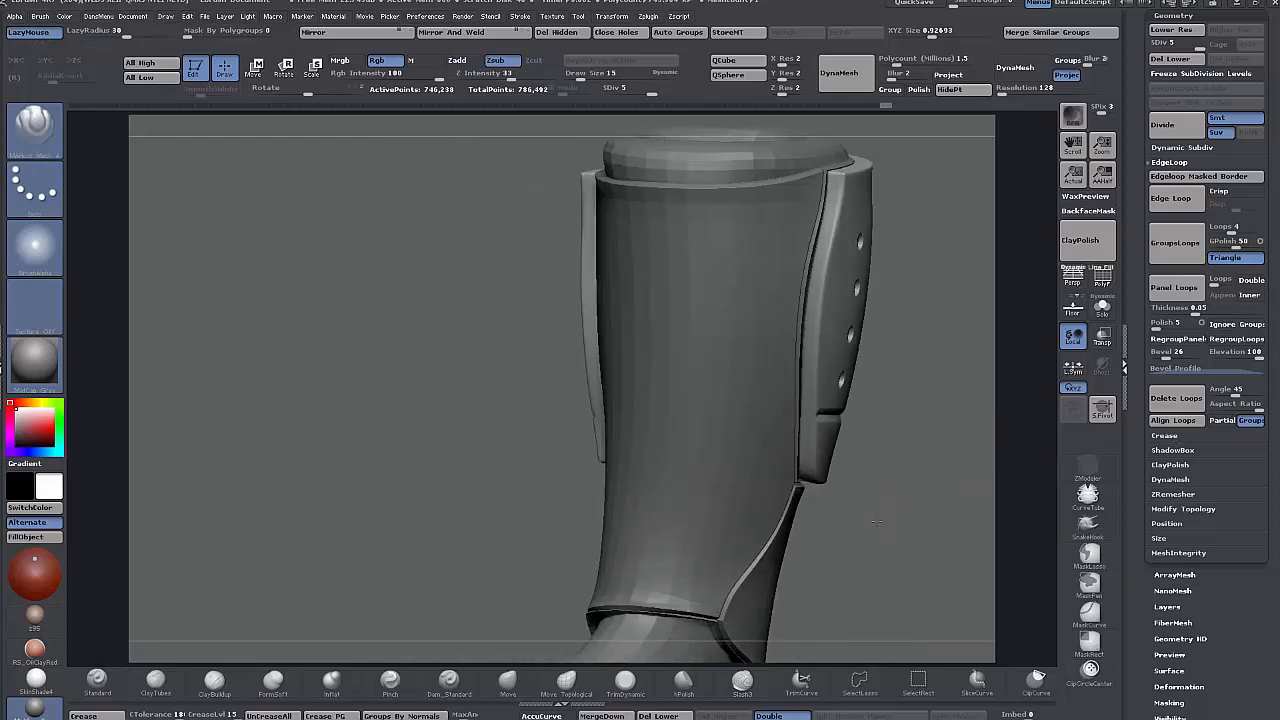
key(f)
drag(829, 391, 776, 360)
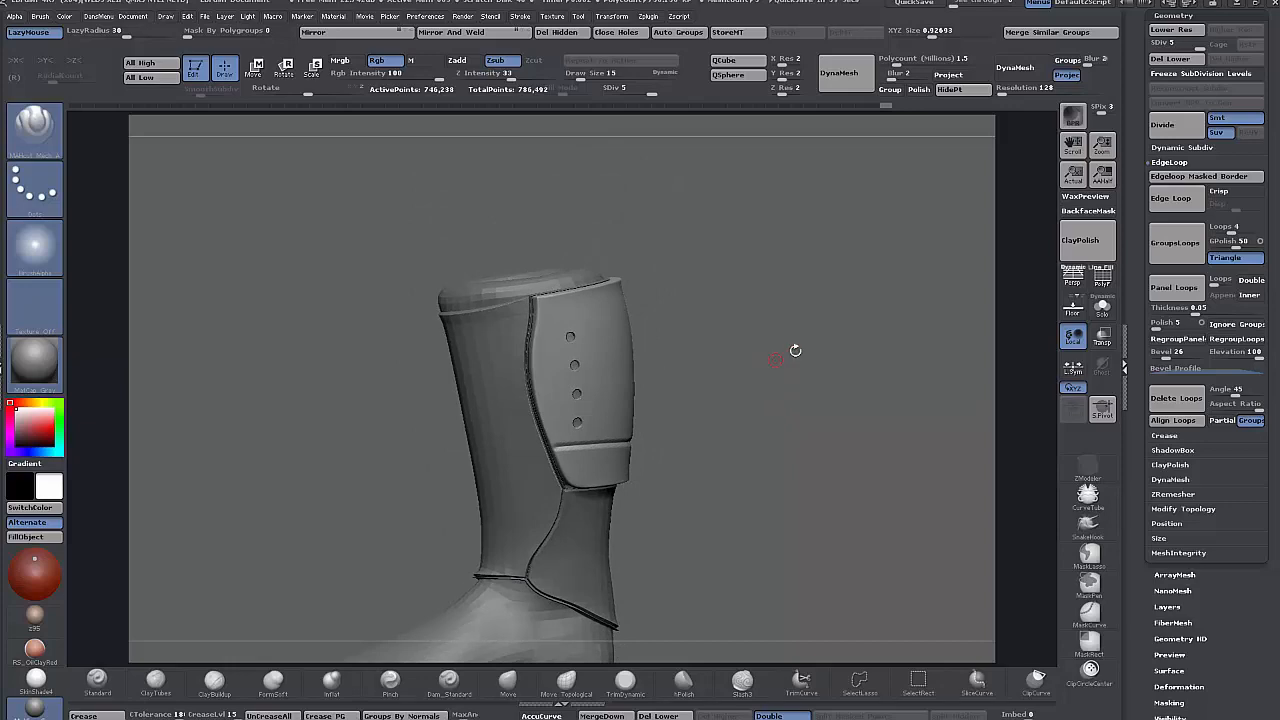
click(1102, 277)
drag(757, 368, 785, 365)
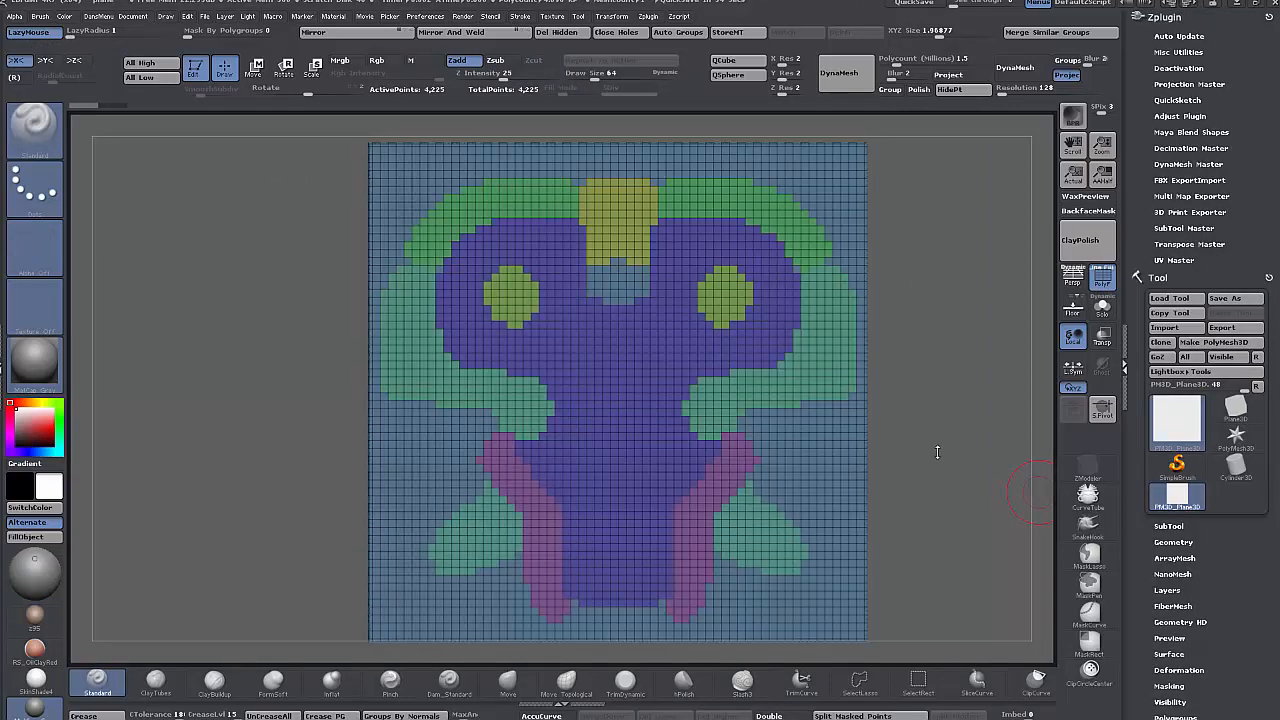
- Generate panel loops from the polygroups of the patterned plane
drag(929, 466, 925, 450)
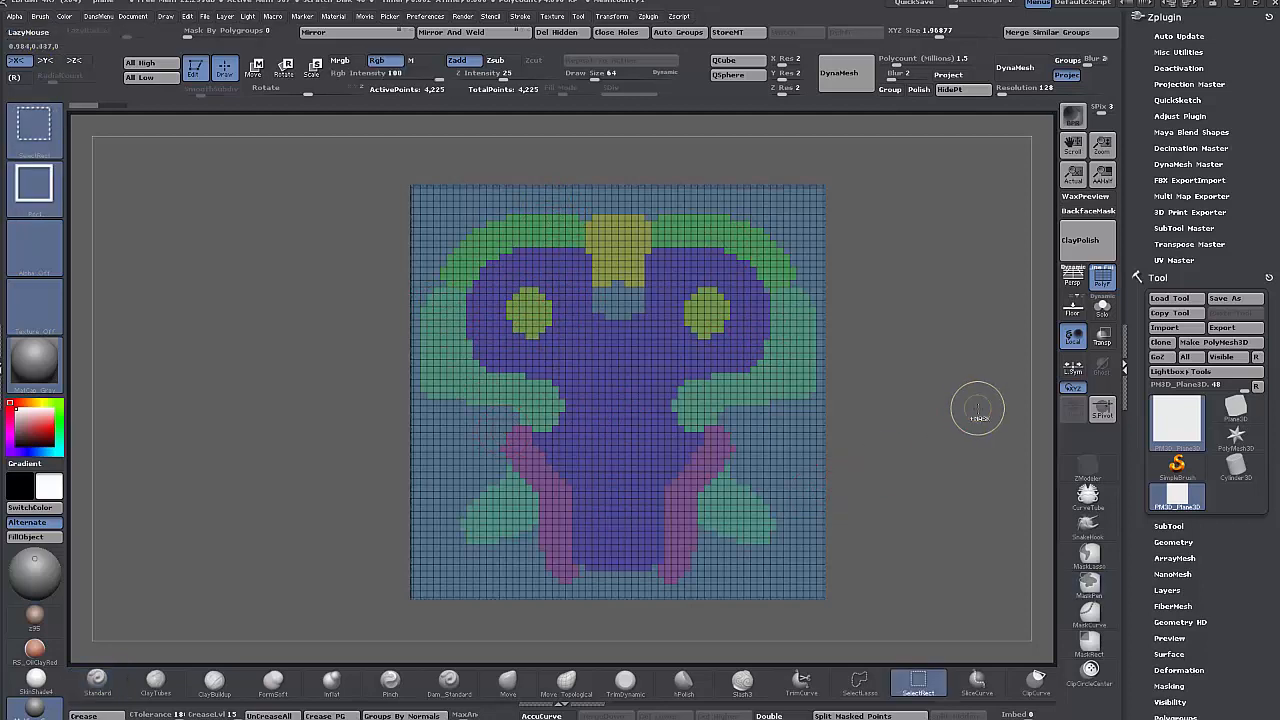
key(ctrl+shift+t)
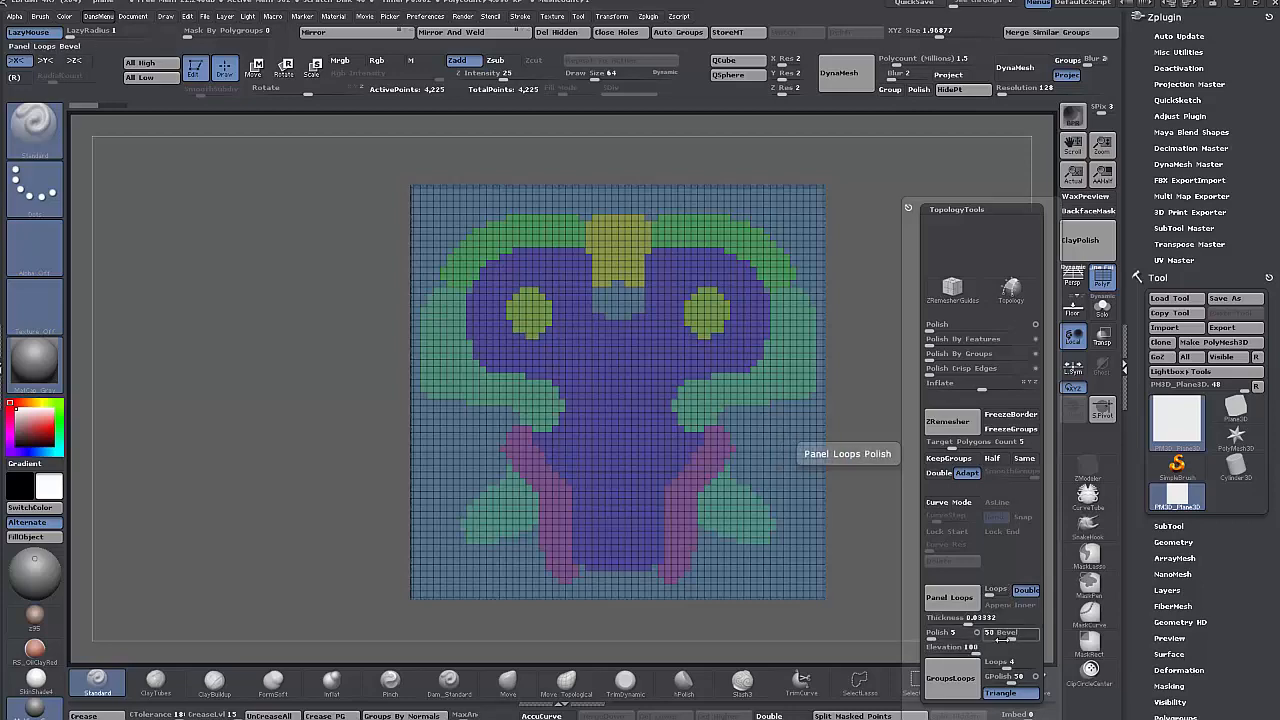
click(948, 600)
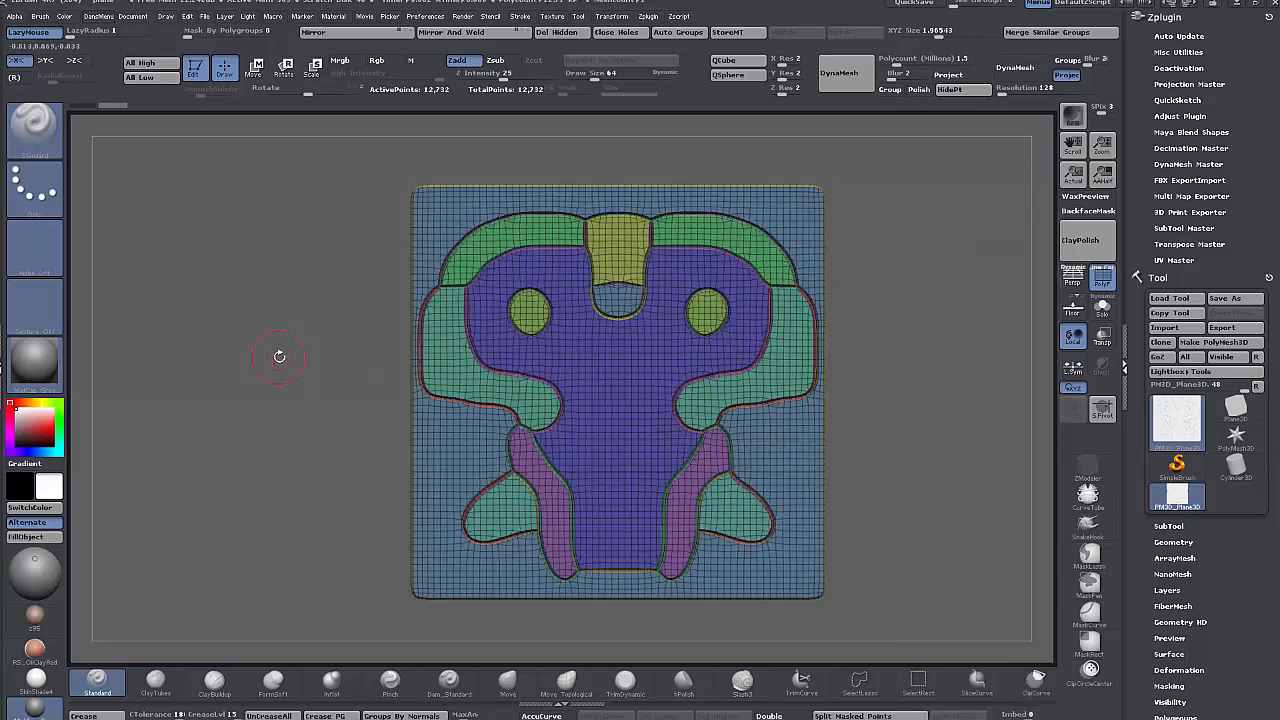
drag(278, 356, 328, 350)
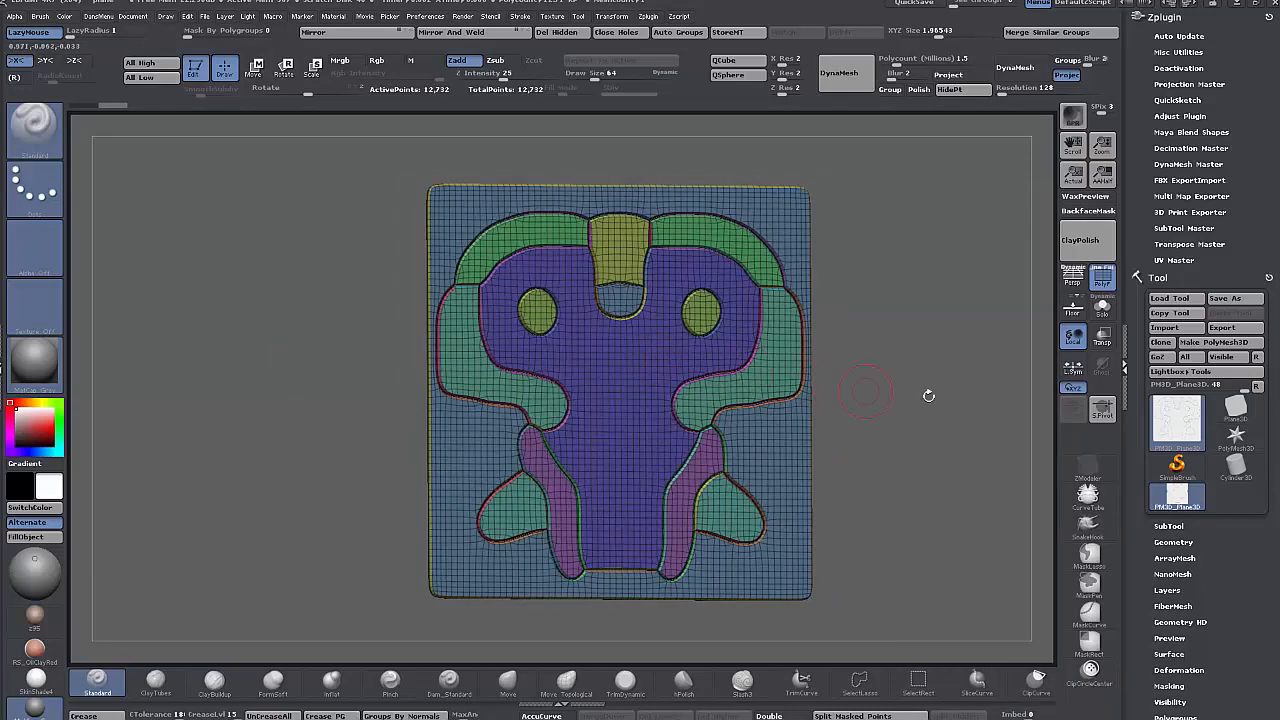
alt+drag(930, 392, 1025, 463)
key(f)
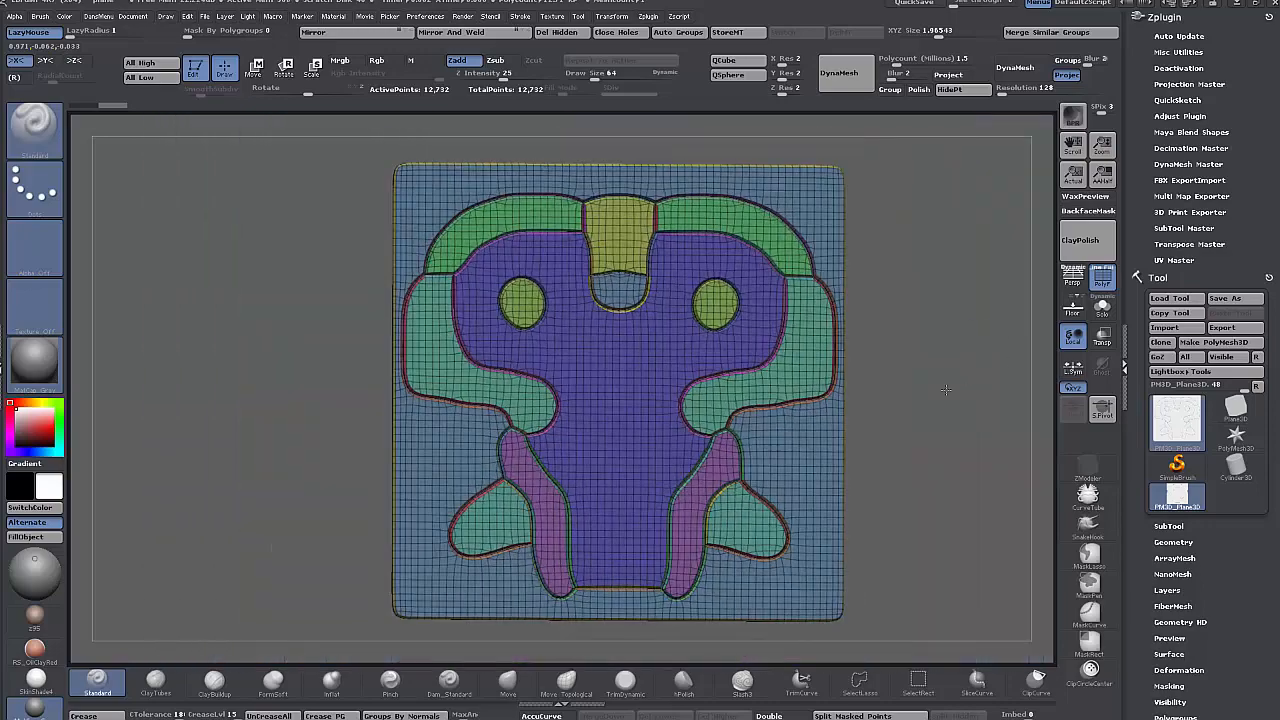
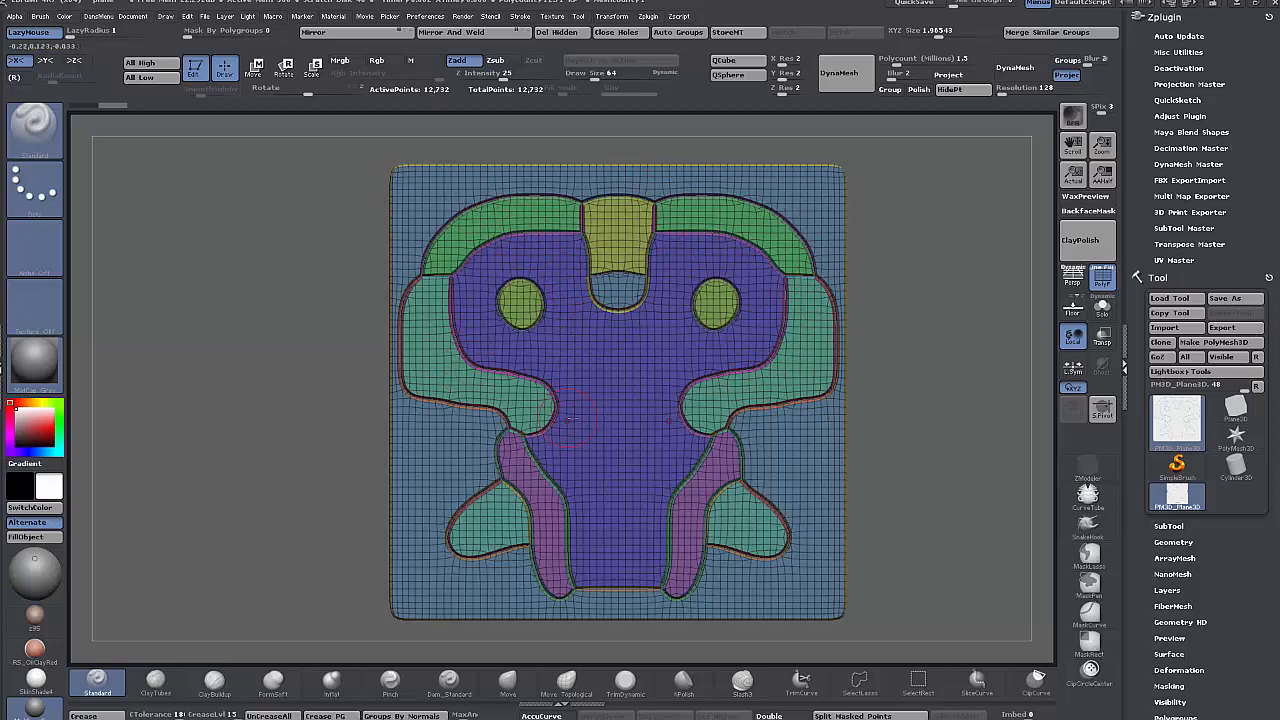
mouse_move(939, 371)
mouse_down()
mouse_move(918, 375)
mouse_move(906, 357)
mouse_up()
drag(925, 381, 934, 383)
- Hide the front polygroups of the central head, side panels, brow panels, jaw strips and lower fins
key(ctrl+shift)
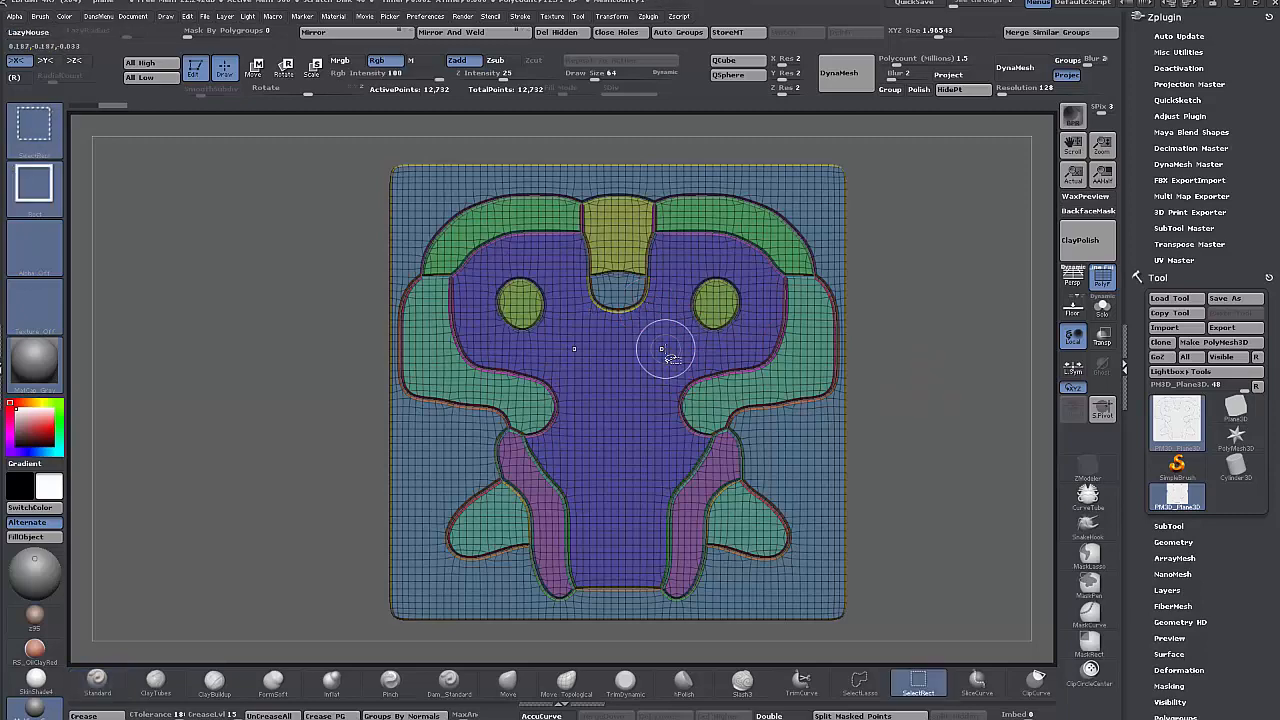
ctrl+shift+click(662, 350)
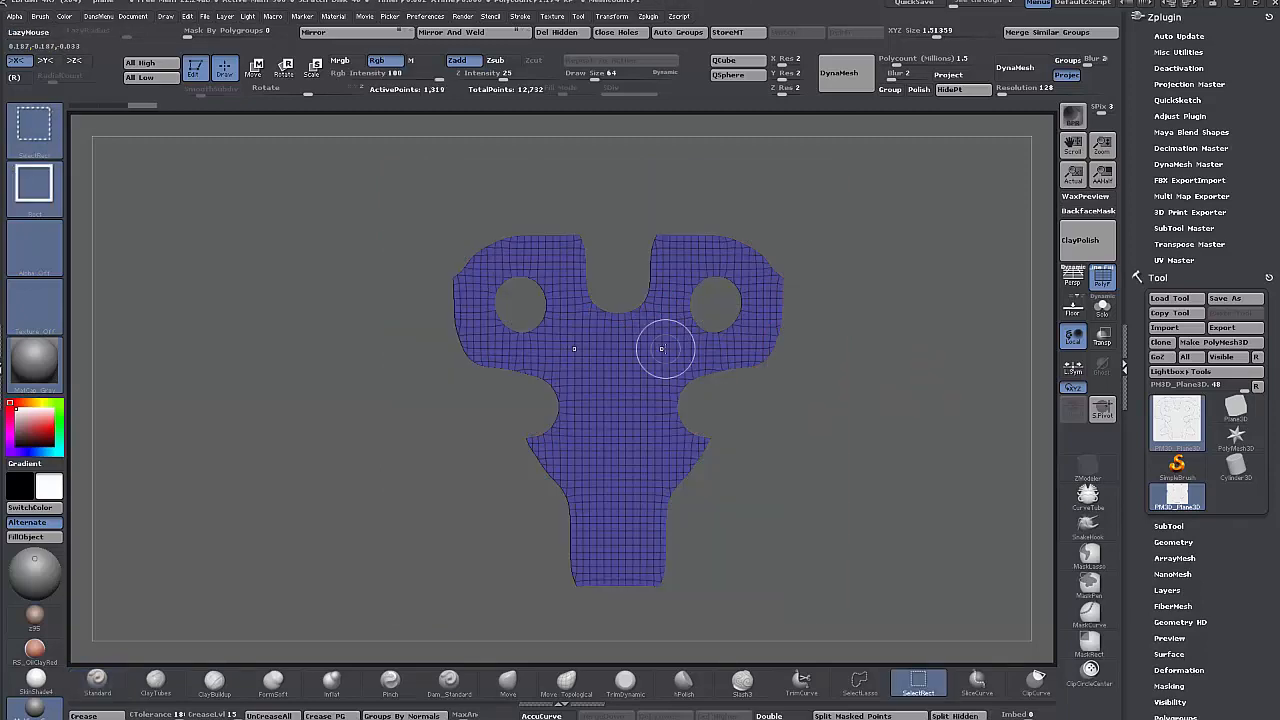
ctrl+shift+click(663, 348)
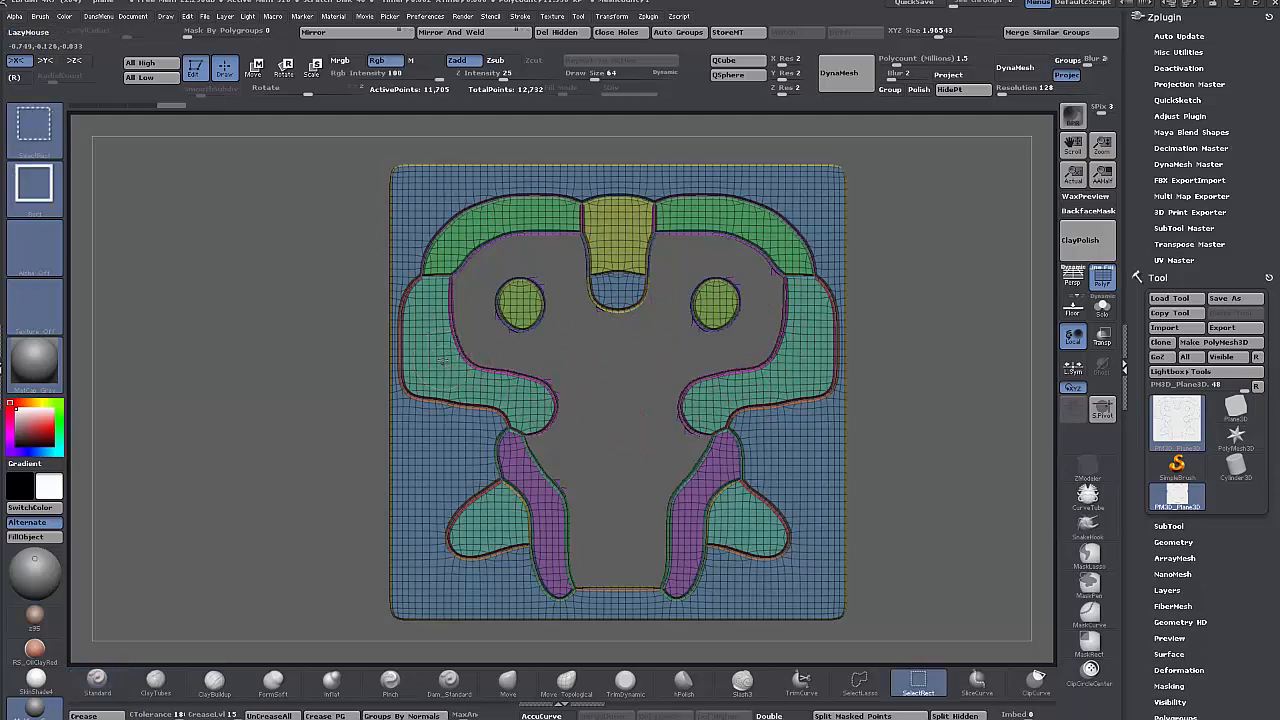
ctrl+alt+shift+click(443, 345)
ctrl+alt+shift+click(500, 223)
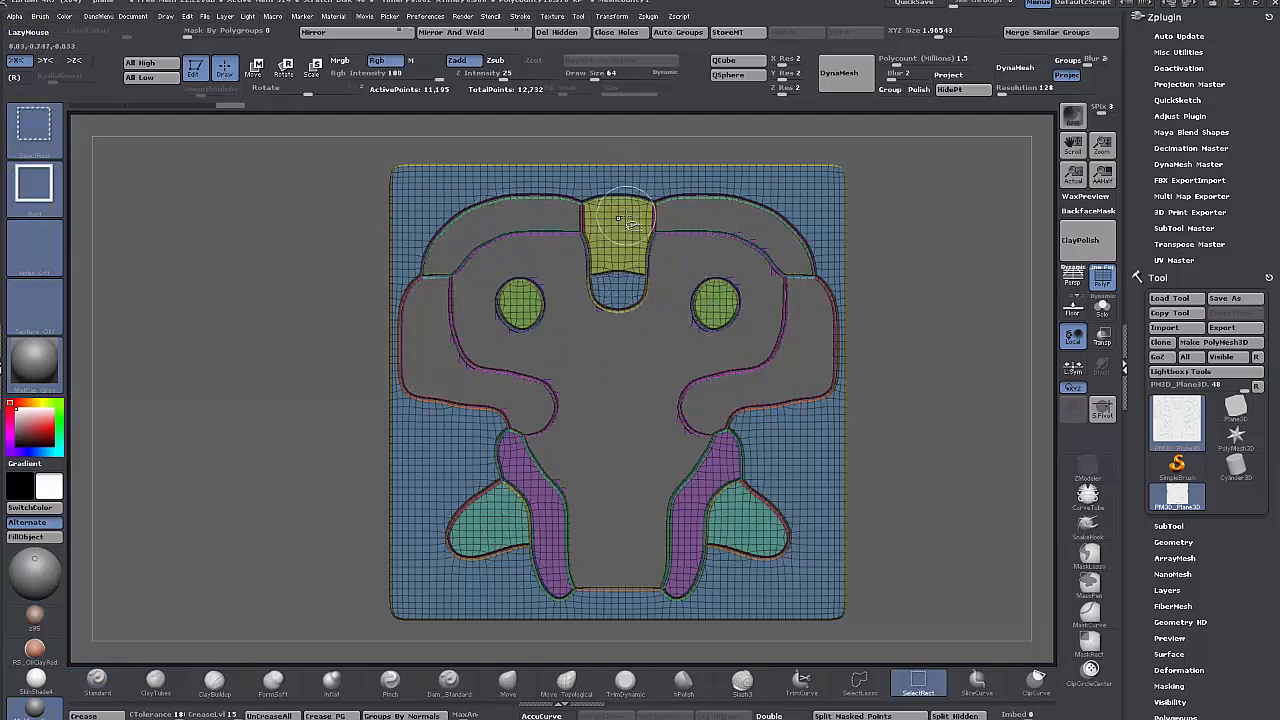
ctrl+shift+click(540, 490)
ctrl+shift+click(499, 512)
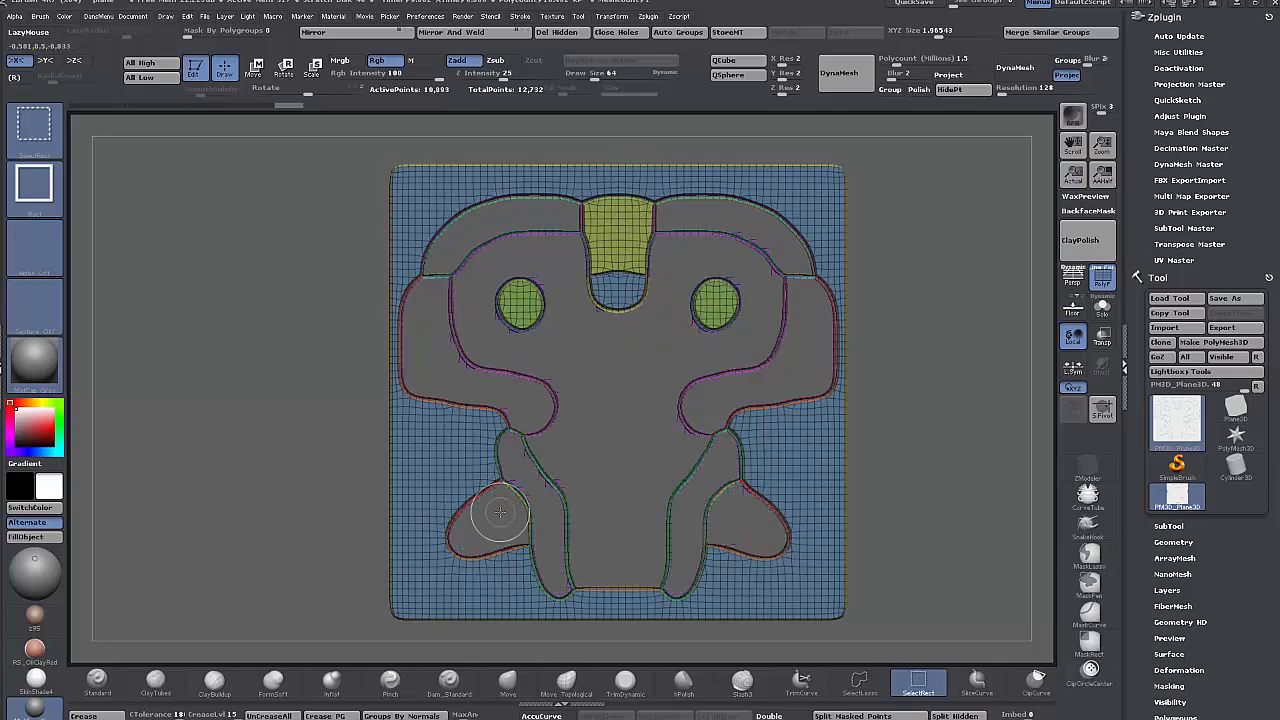
- Invert the mesh visibility to isolate the head, side, brow, jaw and fin faces
ctrl+shift+click(245, 358)
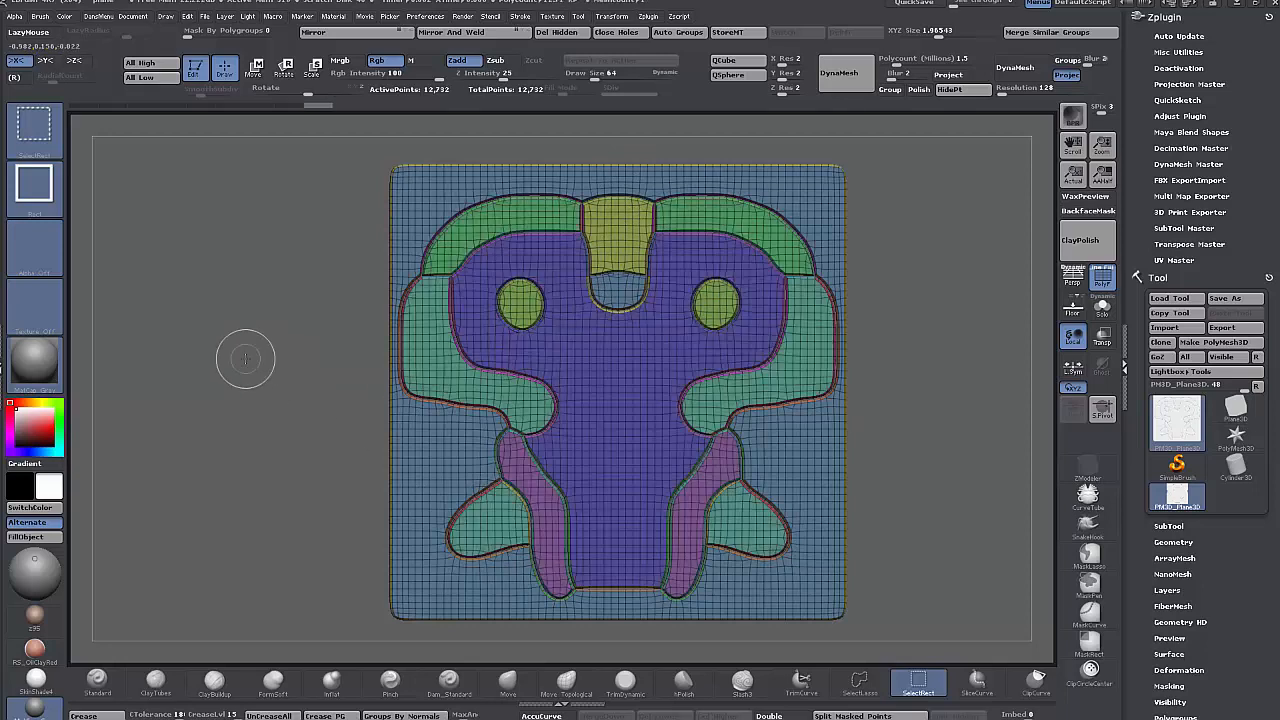
key(ctrl+z)
ctrl+shift+click(248, 354)
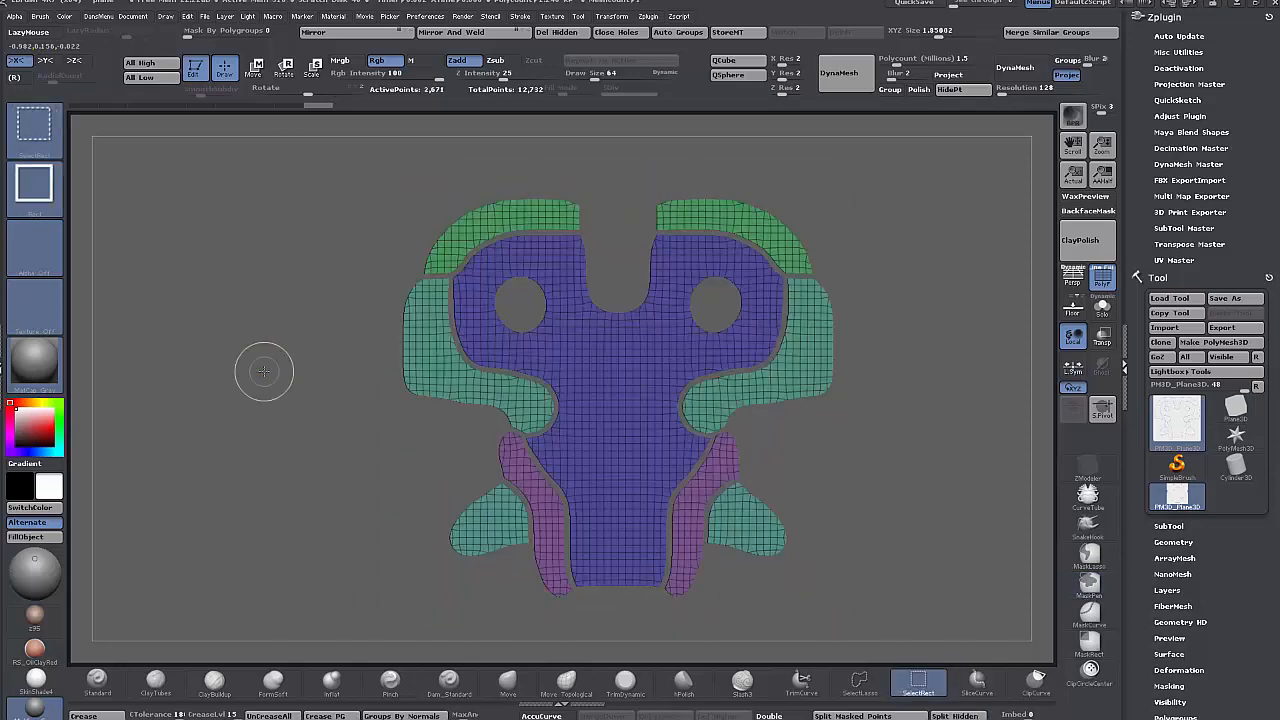
drag(286, 384, 223, 385)
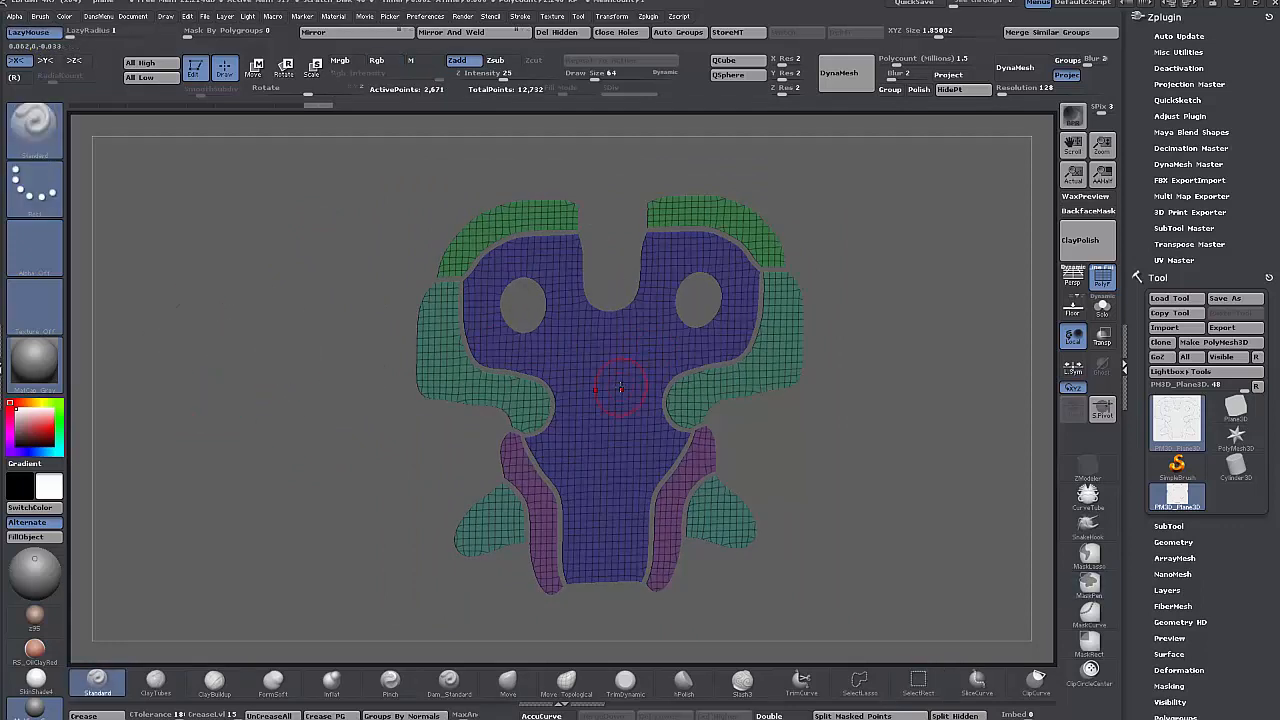
- Expand the visible faces to their complete panels and delete the hidden geometry
key(ctrl+shift)
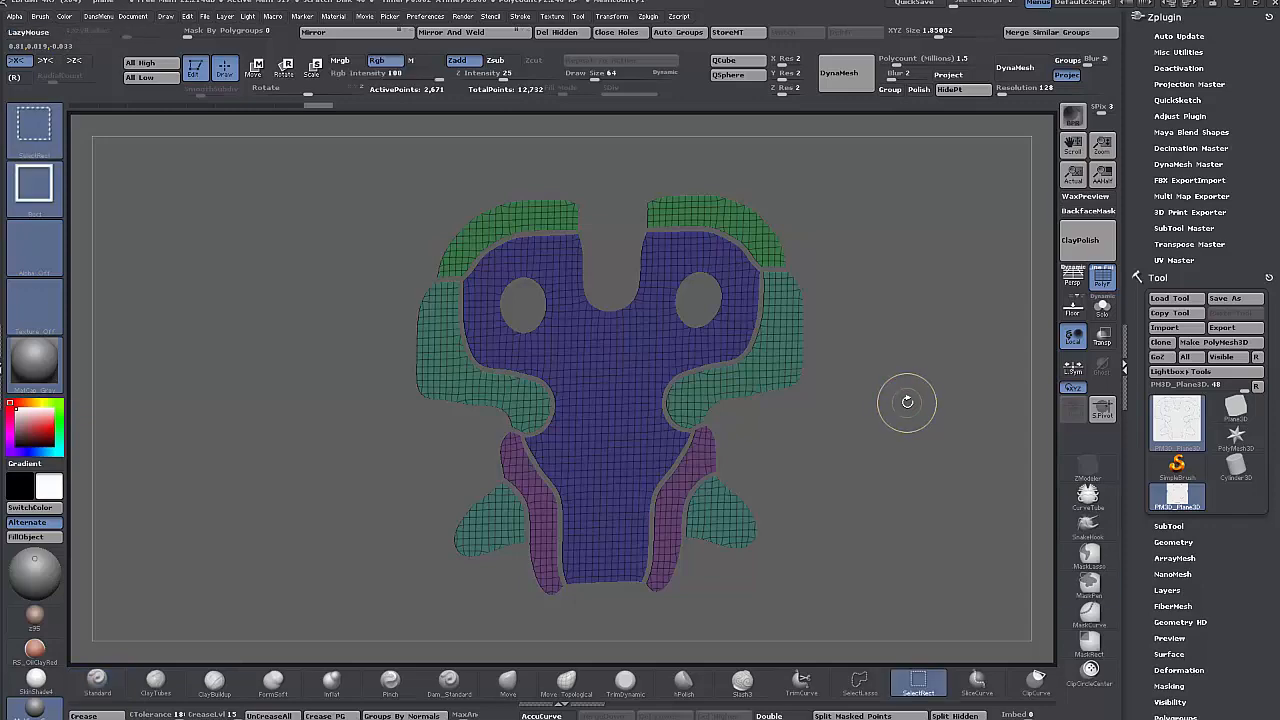
ctrl+shift+click(907, 401)
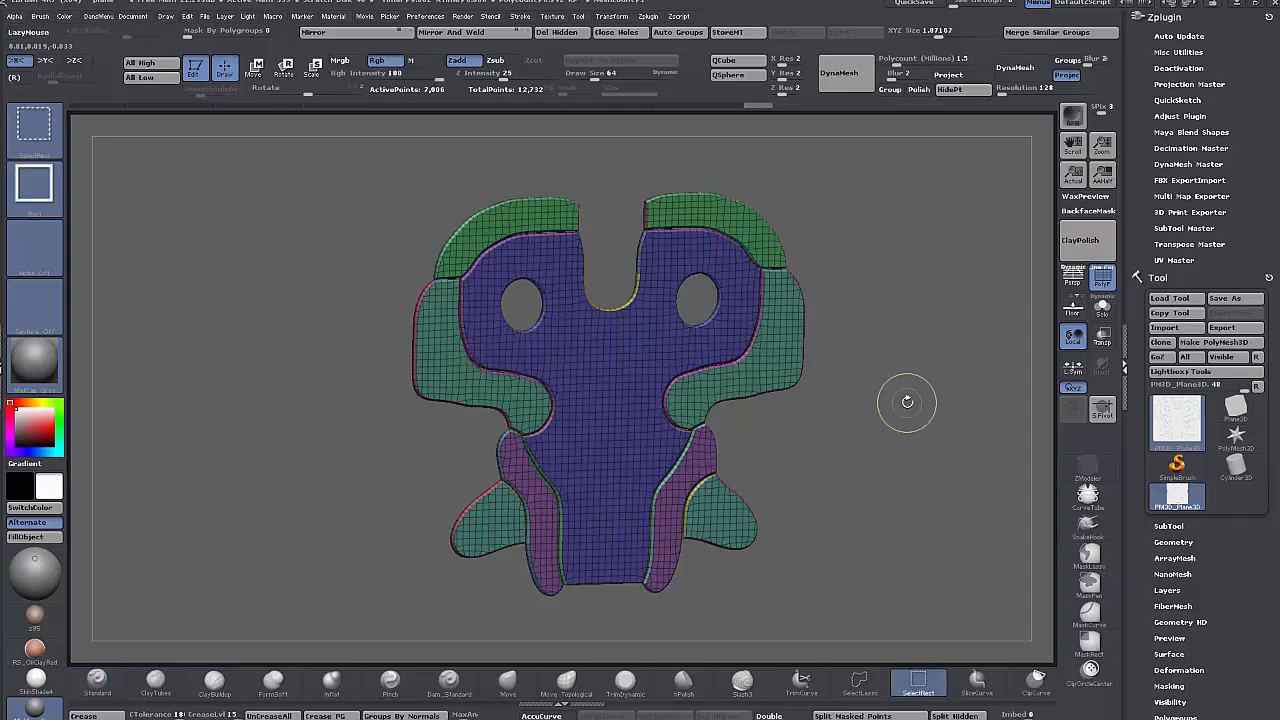
mouse_move(860, 428)
mouse_down()
mouse_move(848, 432)
mouse_move(969, 435)
mouse_move(852, 418)
mouse_move(890, 439)
mouse_move(951, 395)
mouse_move(885, 386)
mouse_move(896, 388)
mouse_up()
click(564, 33)
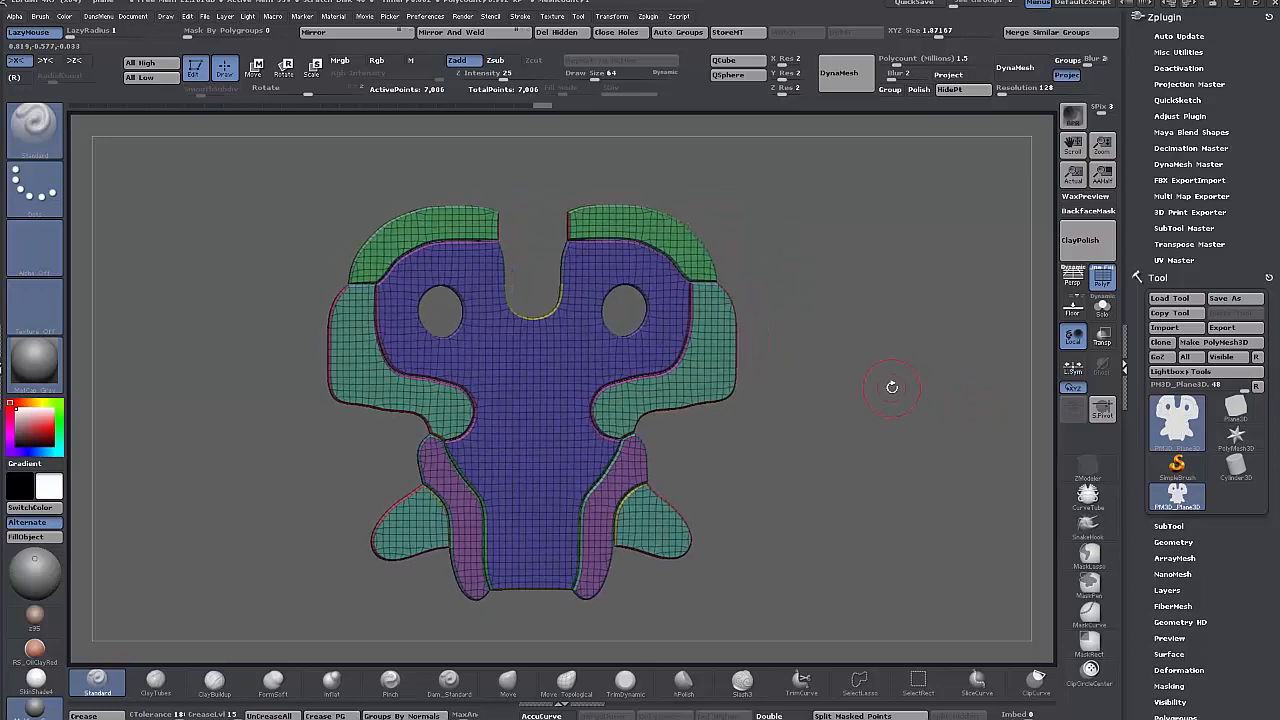
drag(900, 387, 860, 386)
key(f)
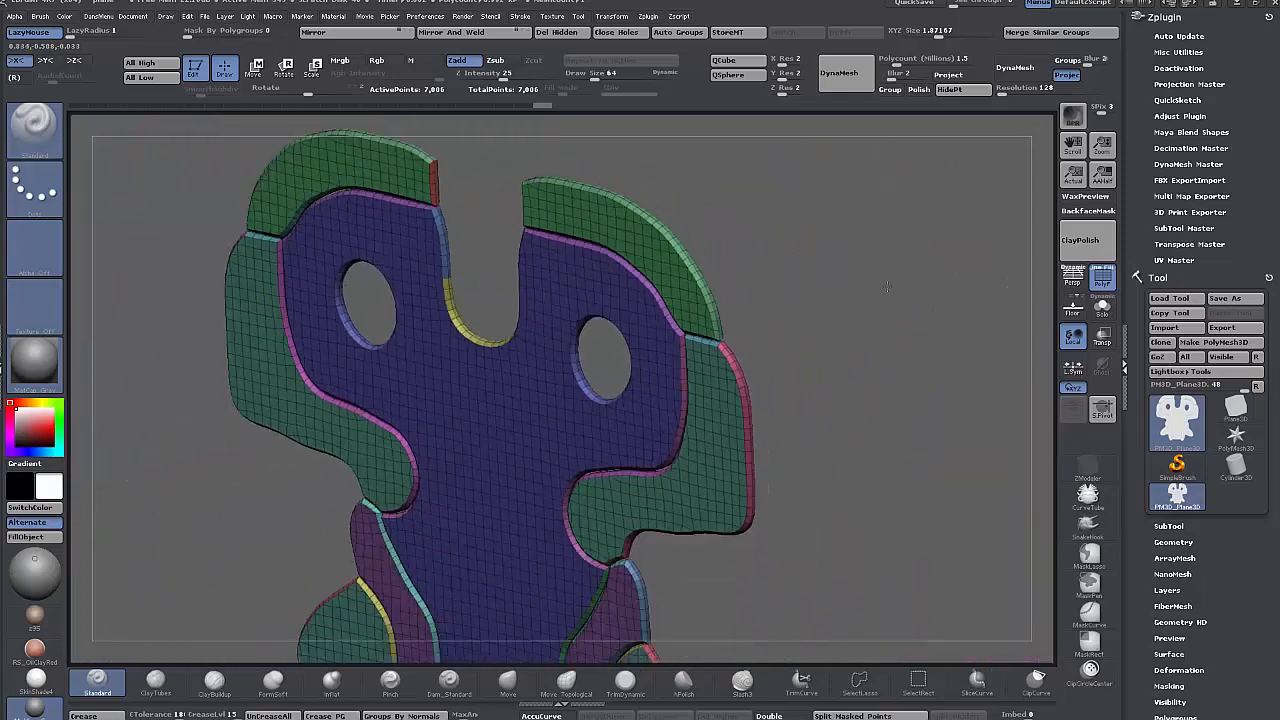
- Enable KeepGroups for ZRemesher and reduce SmoothGroups to its minimum
key(ctrl+shift)
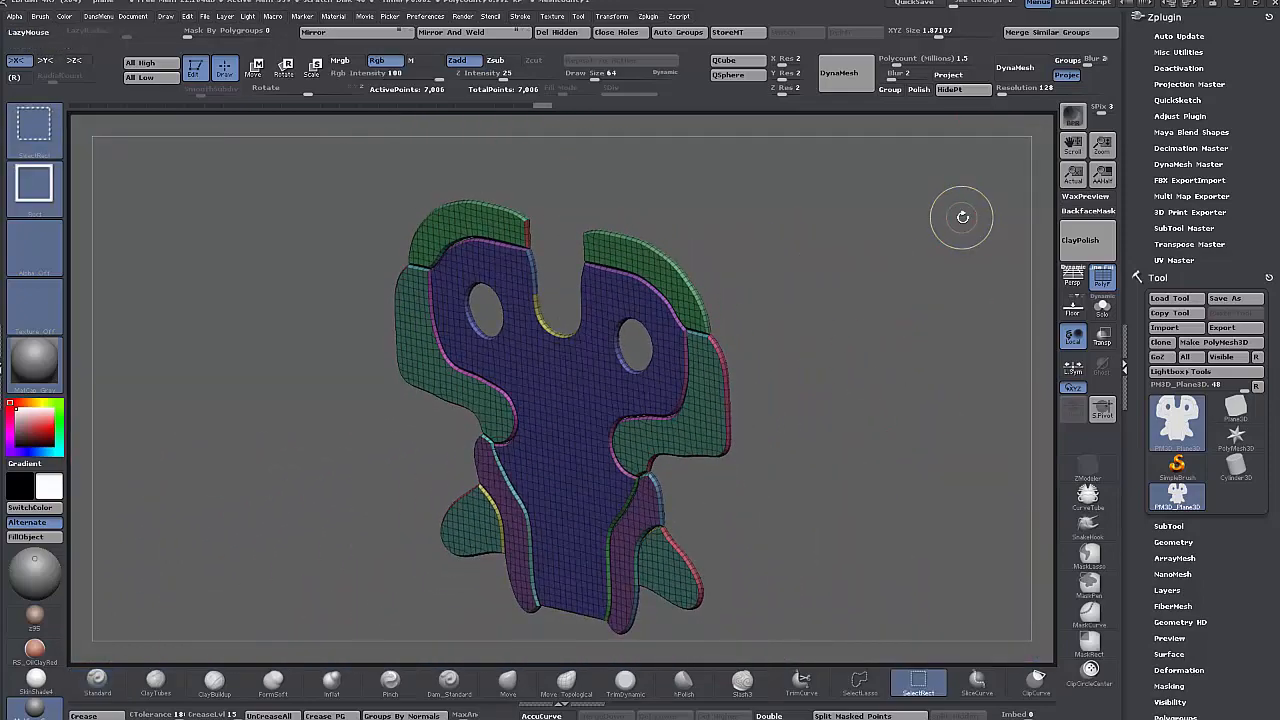
key(space)
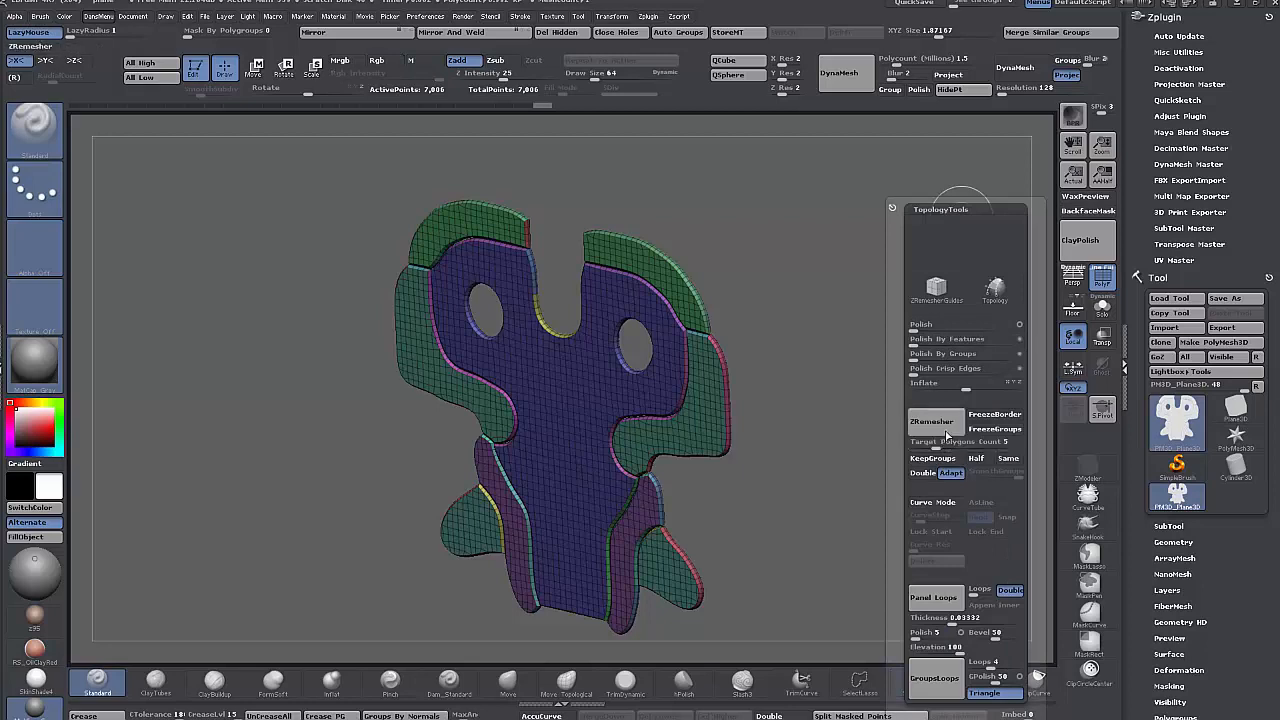
click(933, 459)
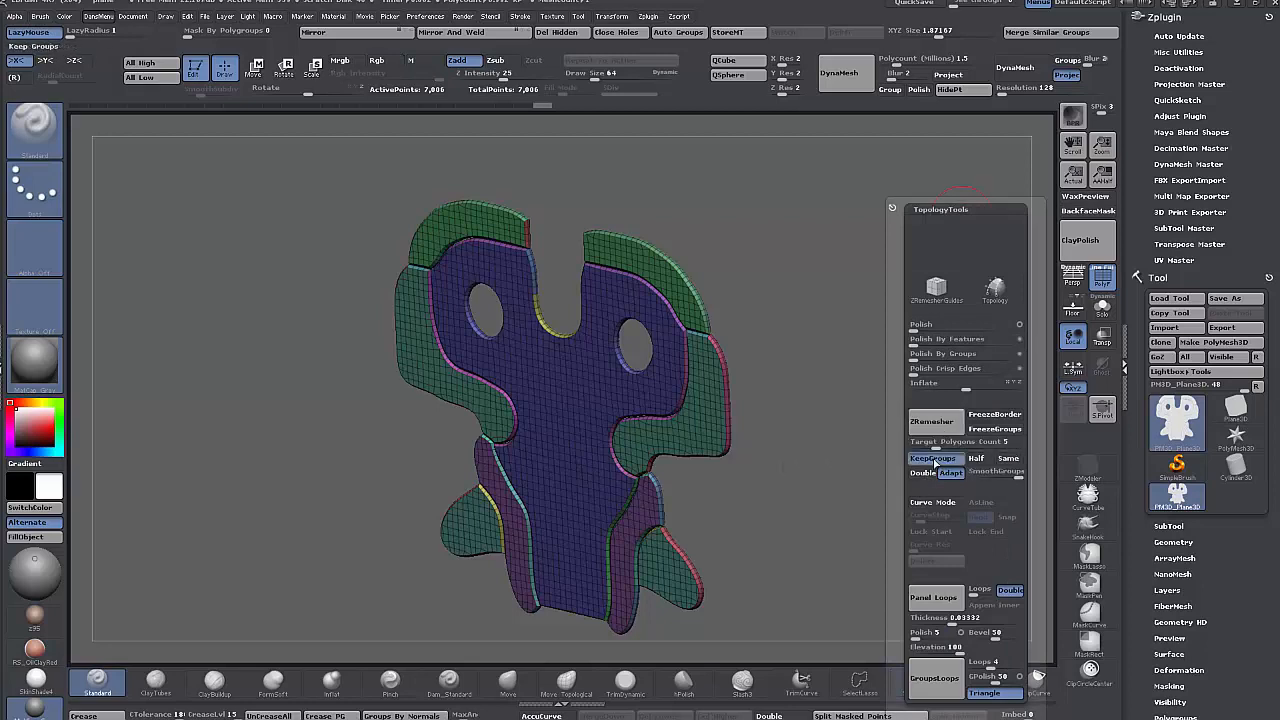
drag(1014, 477, 976, 478)
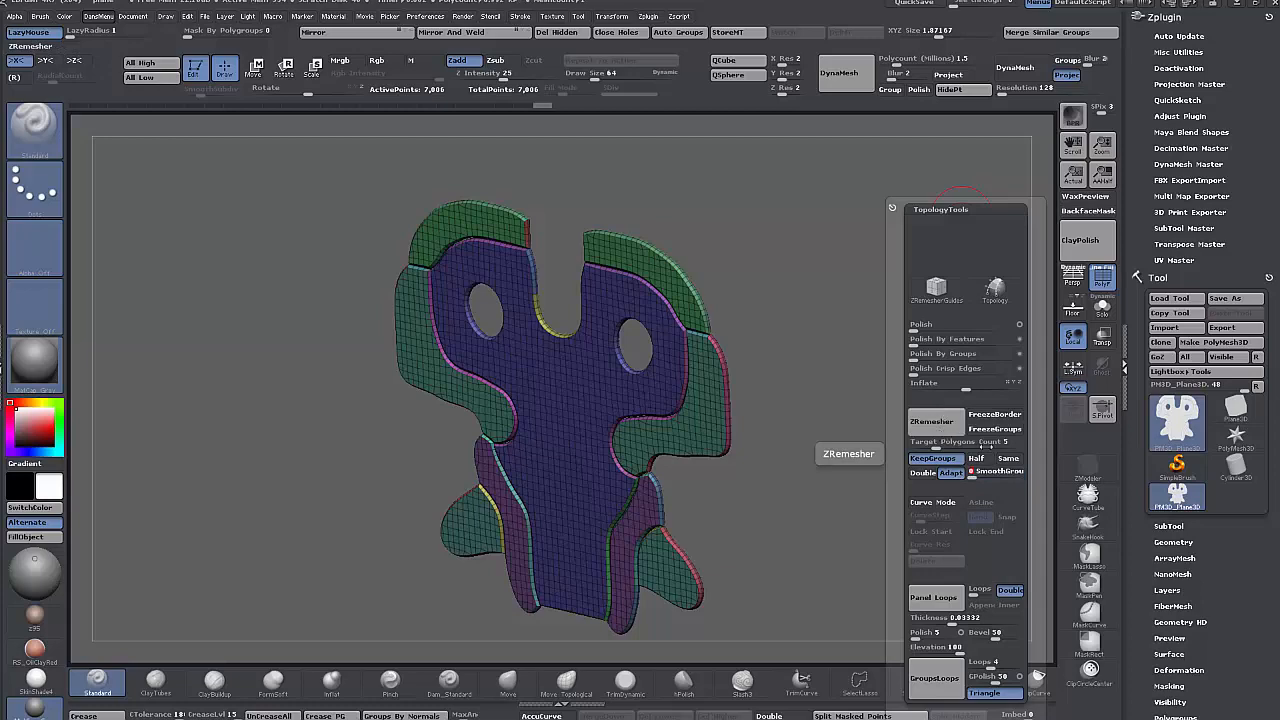
- Try remeshing the panels with the Same polygon count option, inspect the panel edges, and undo the remesh
click(1008, 458)
click(935, 421)
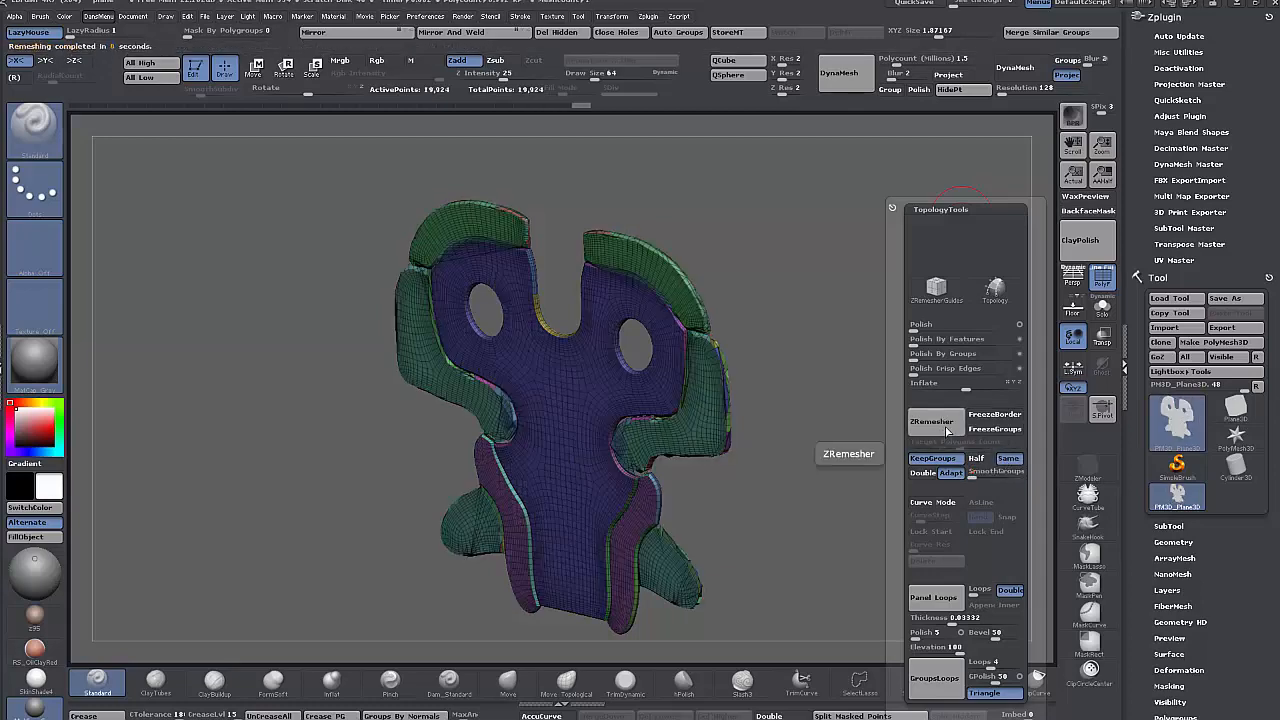
drag(811, 428, 815, 380)
key(ctrl+z)
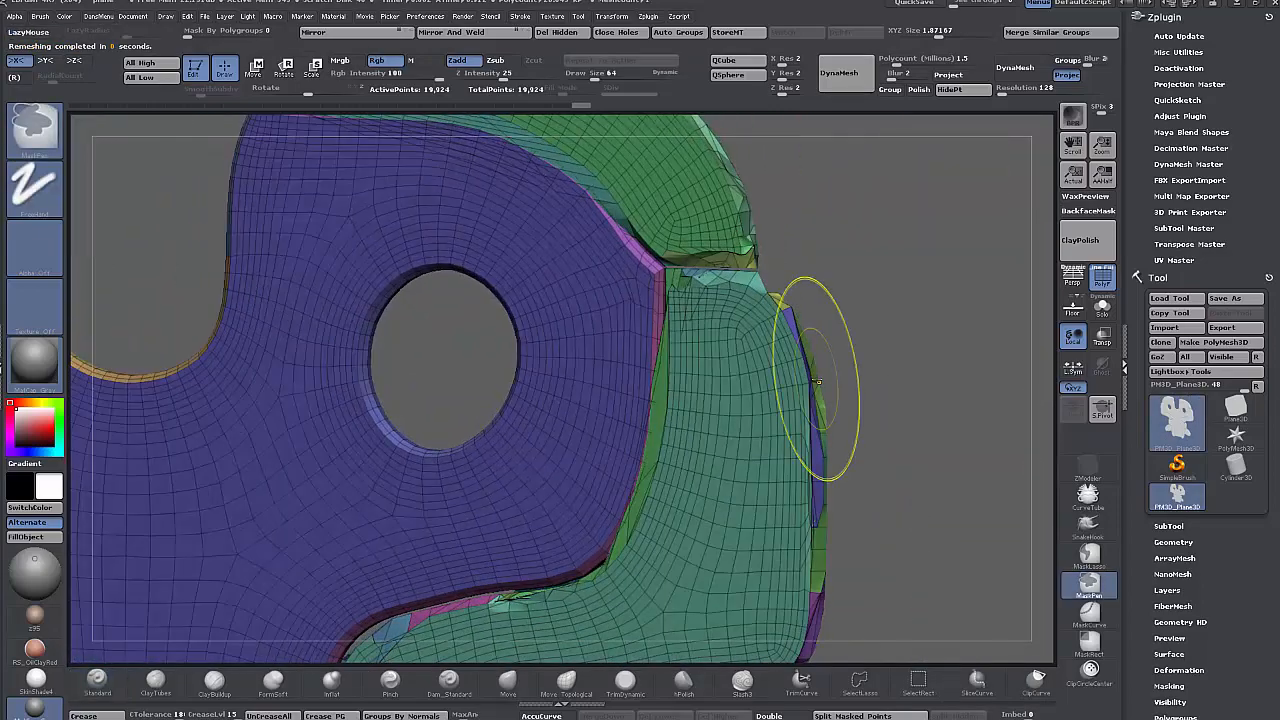
- Try remeshing the panels with the Double polygon count and adaptive density, and undo the remesh
key(shift+t)
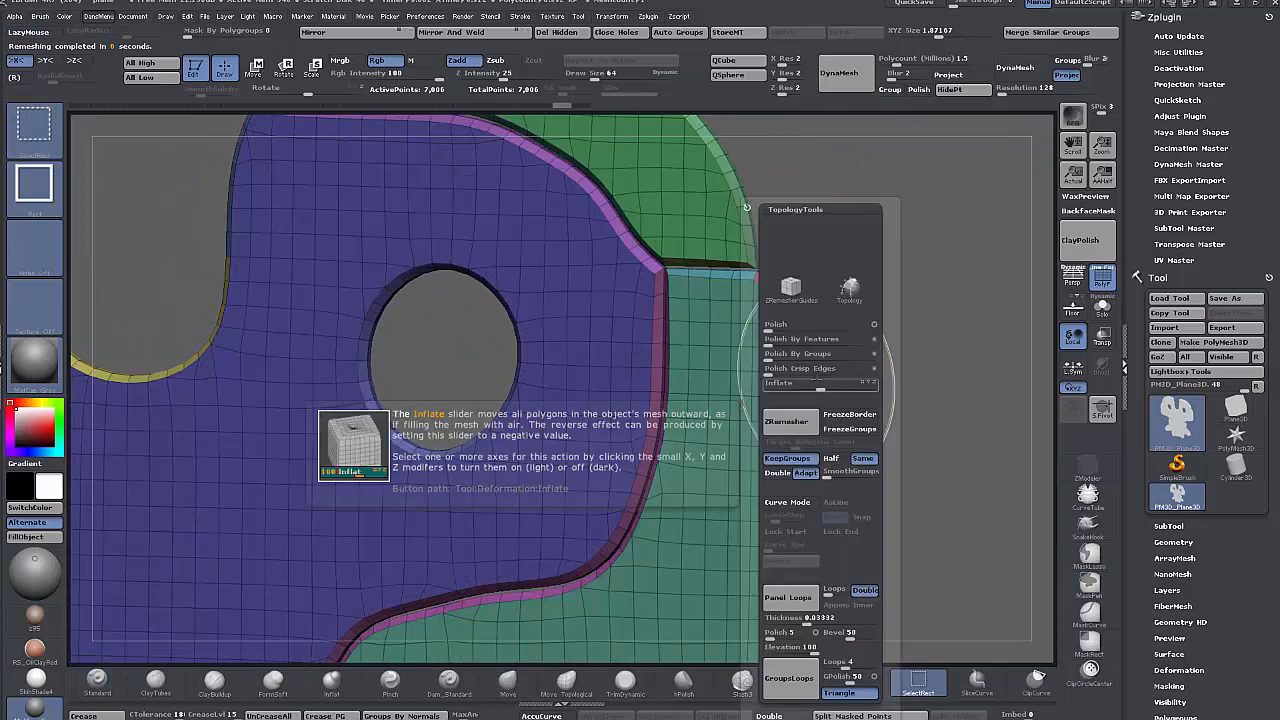
click(782, 474)
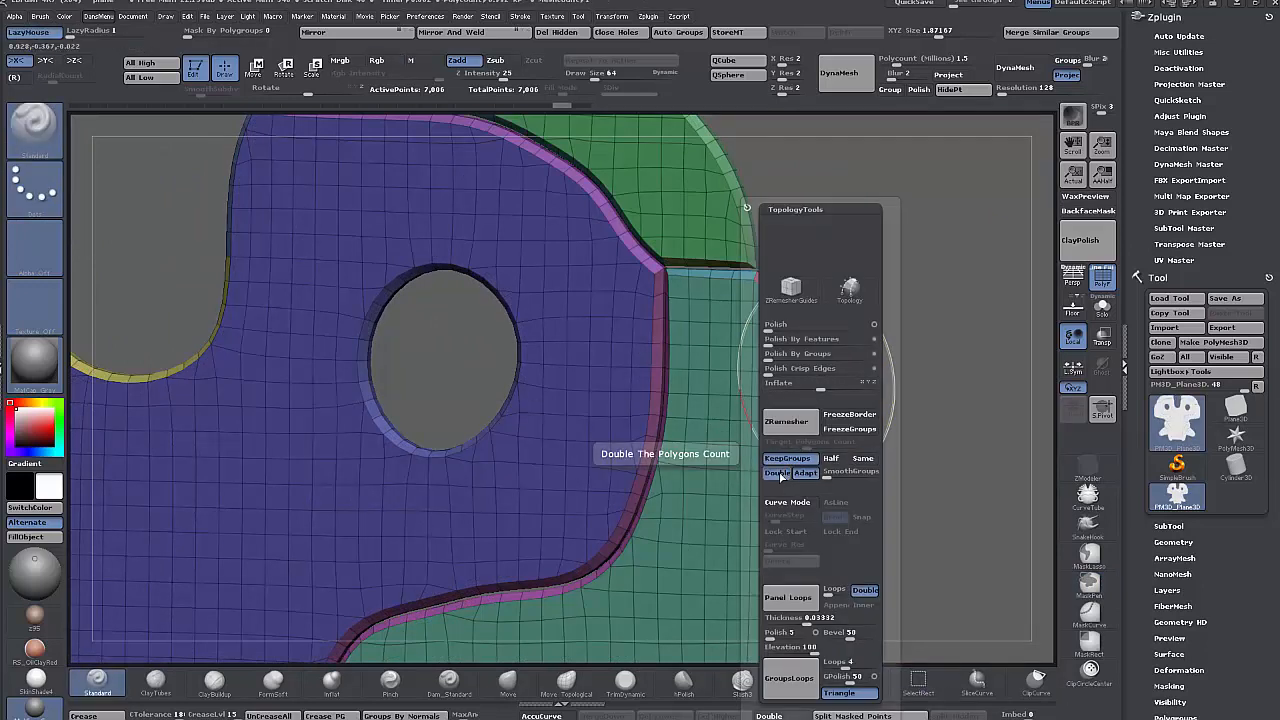
click(787, 422)
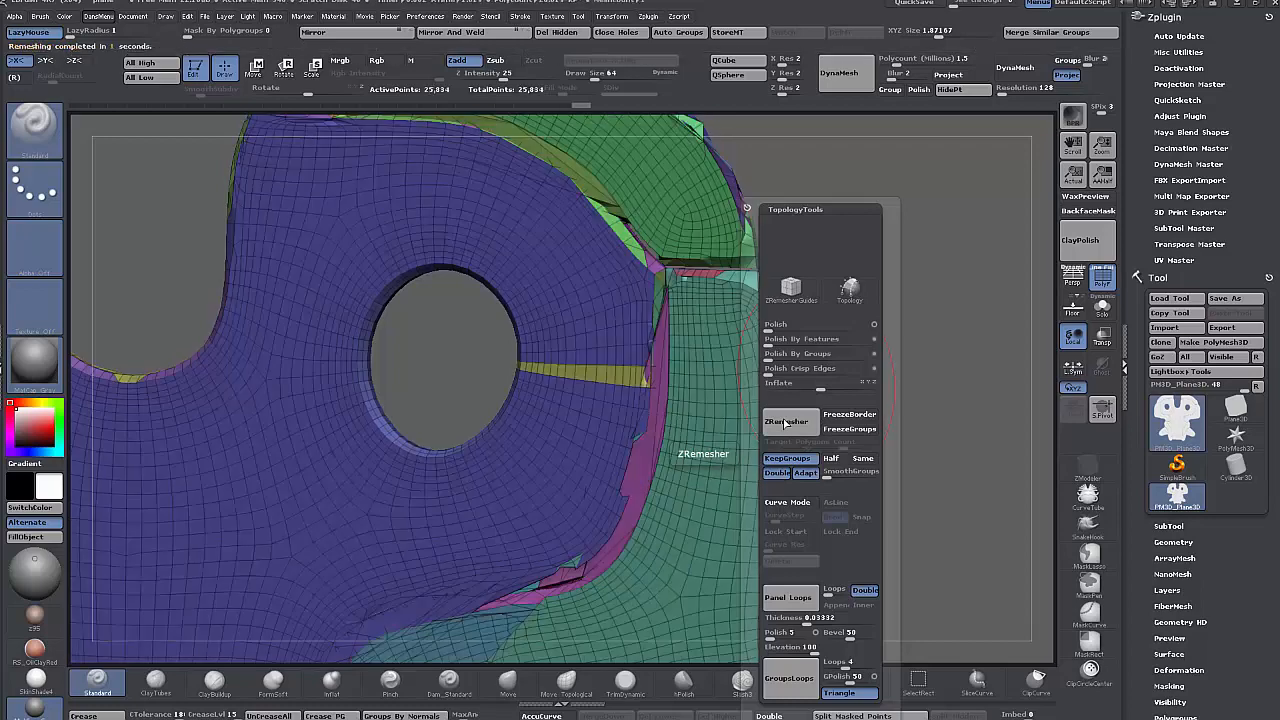
key(ctrl+z)
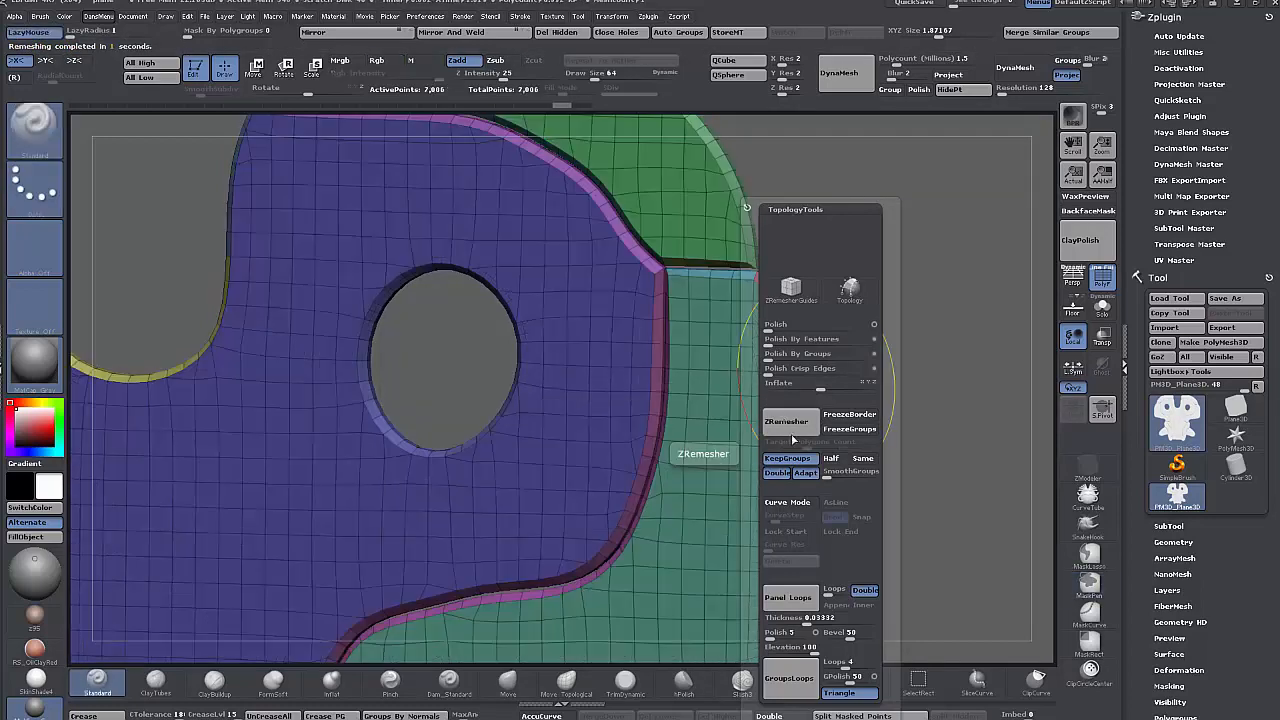
- Turn off adaptive density and try remeshing the panels with the Double polygon count
click(805, 475)
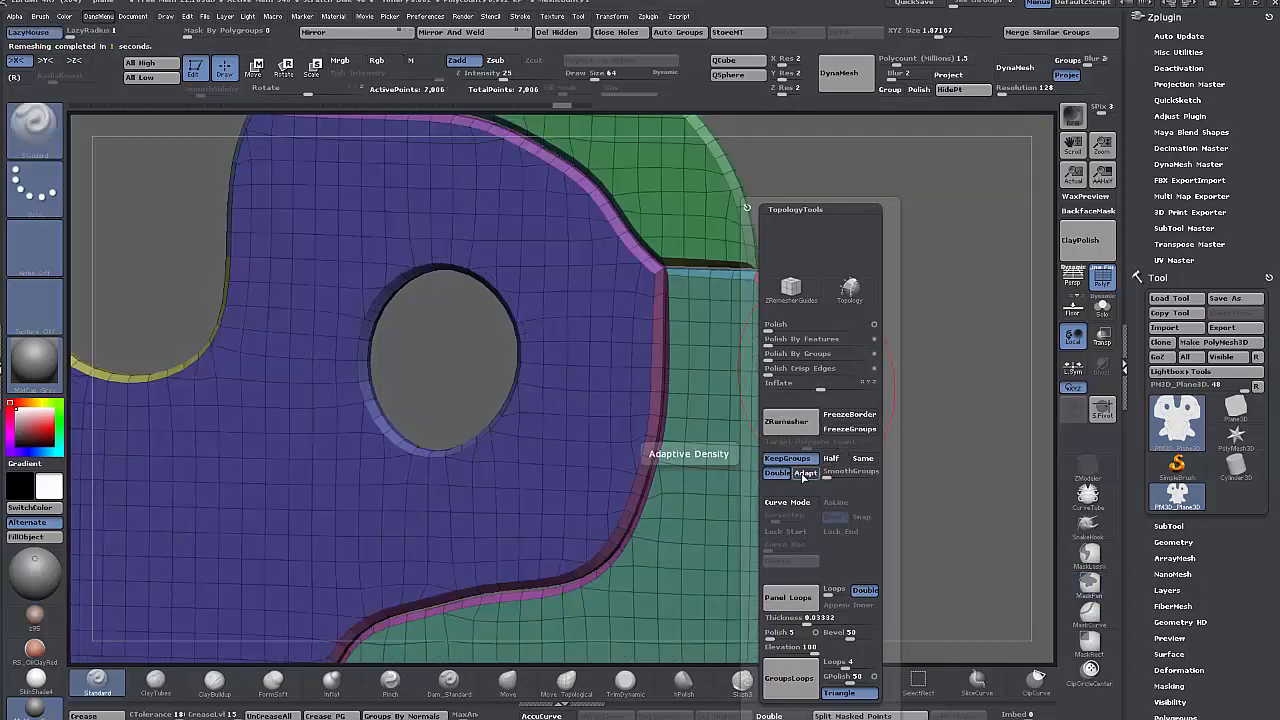
click(802, 421)
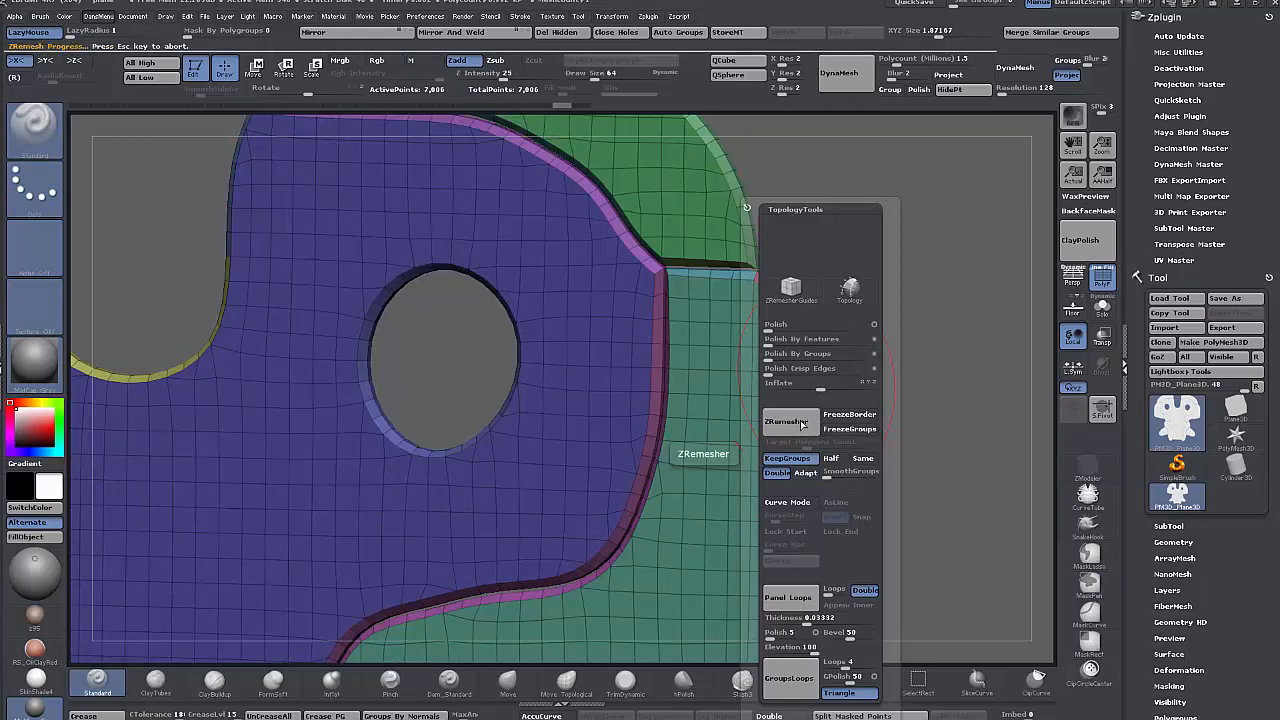
key(ctrl+z)
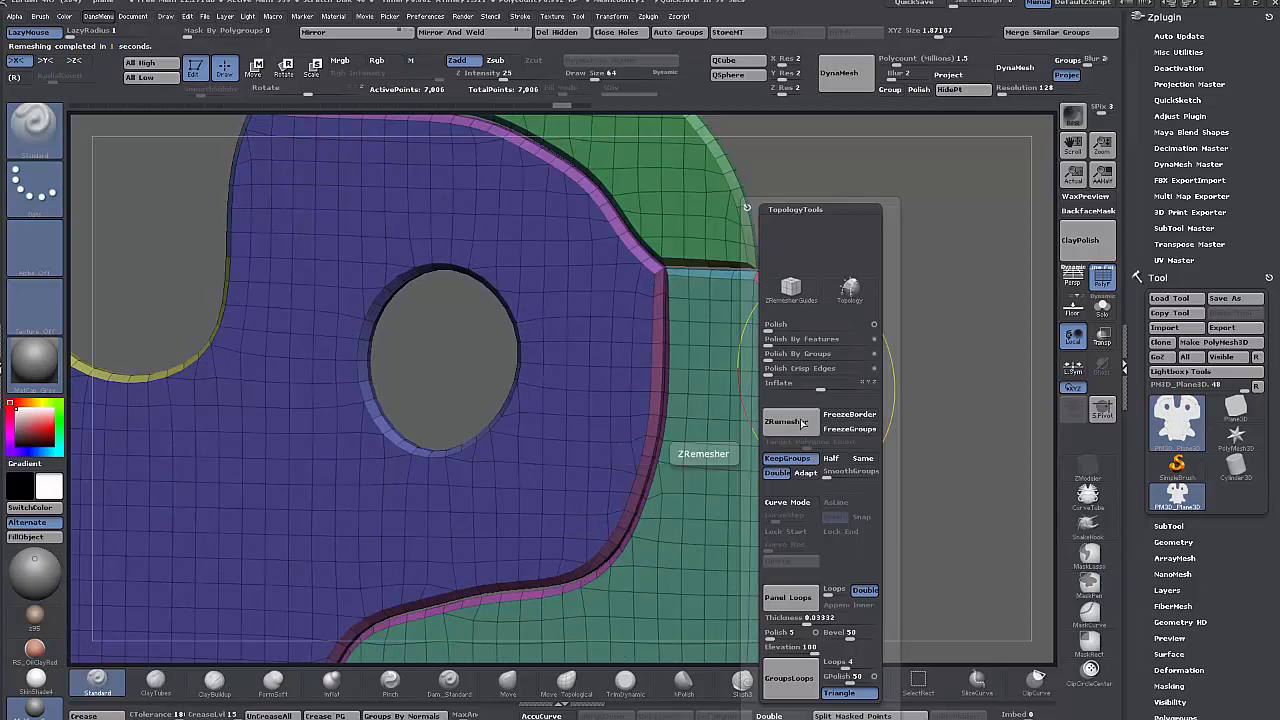
click(801, 424)
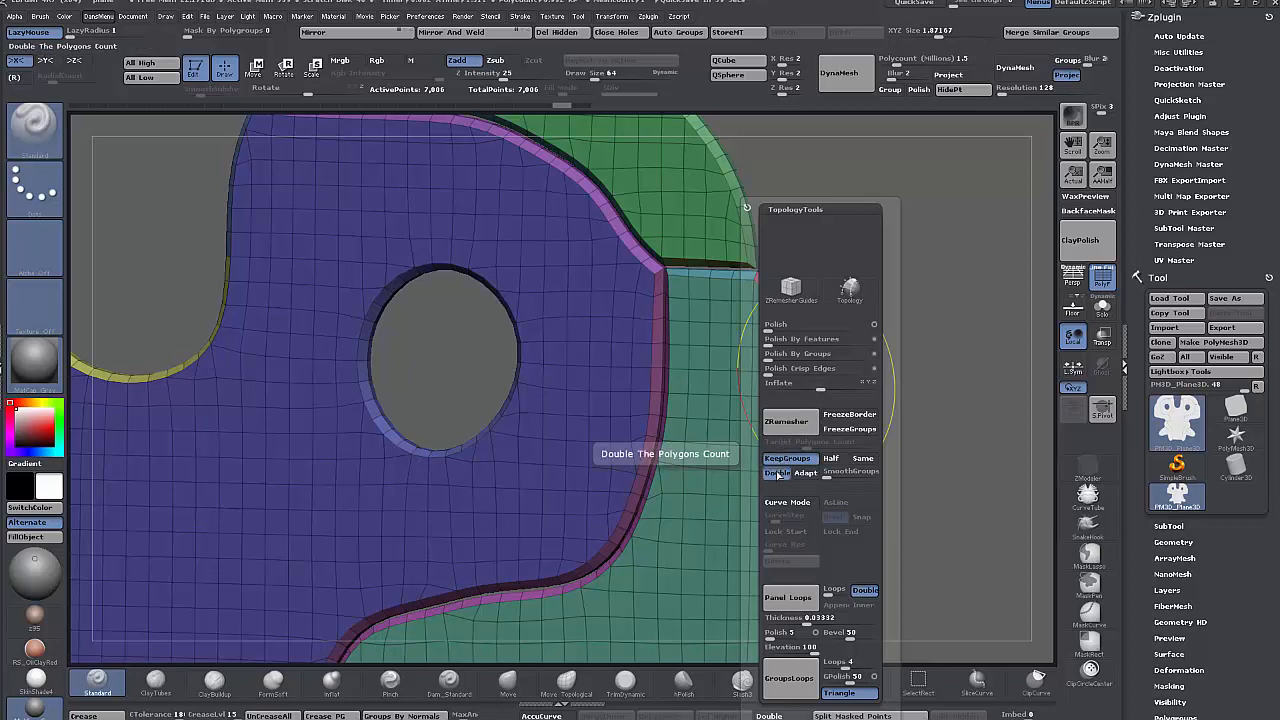
- Turn off Double, set the target polygon count to 40, and remesh the panels with ZRemesher
click(779, 474)
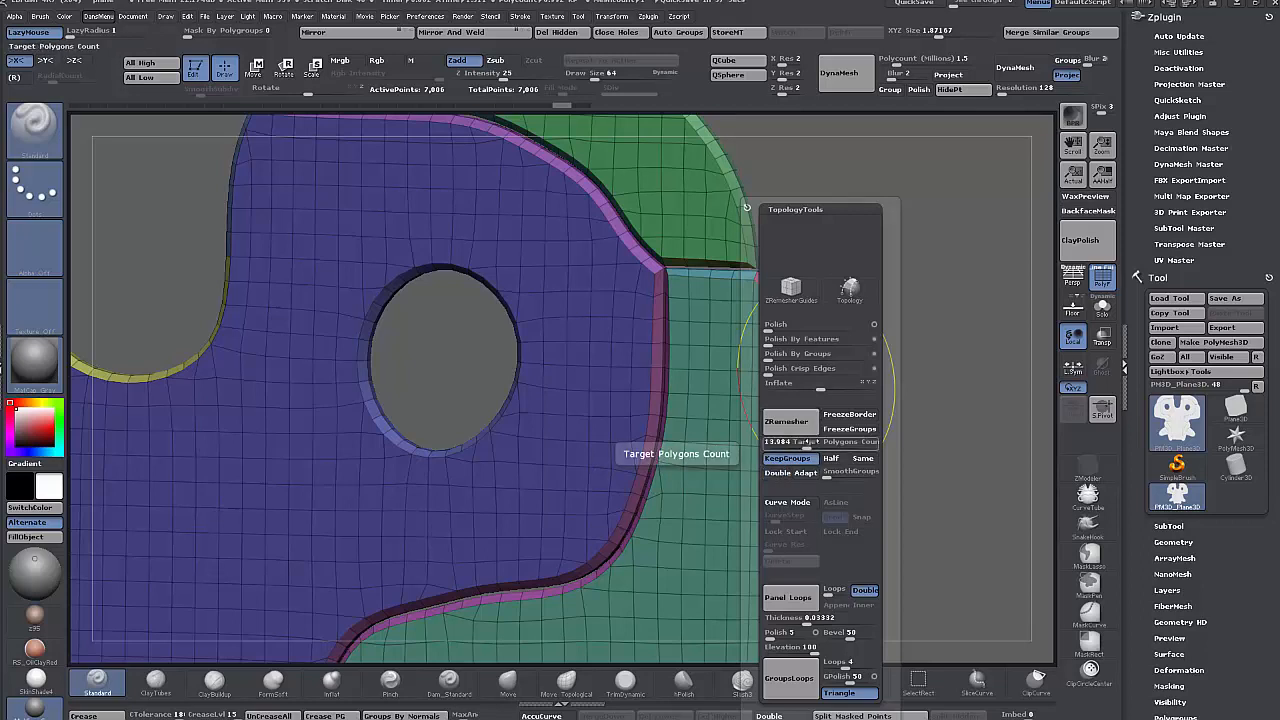
click(778, 441)
text(40)
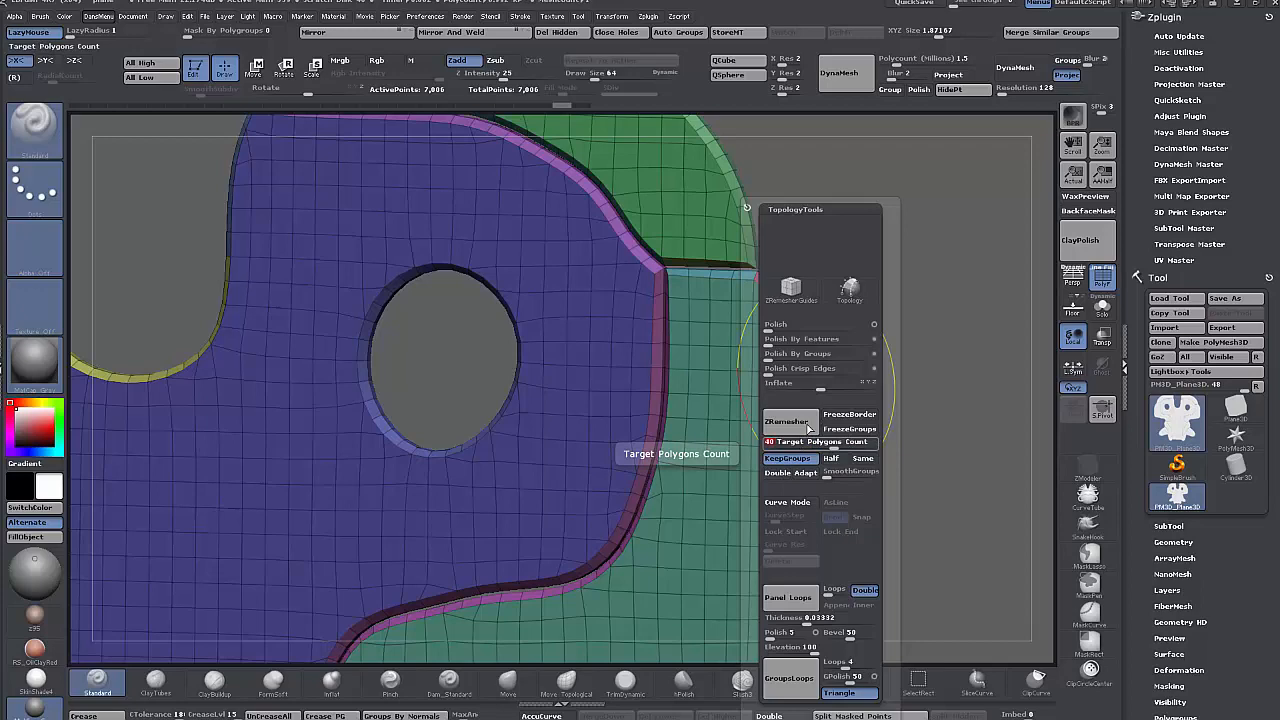
click(782, 424)
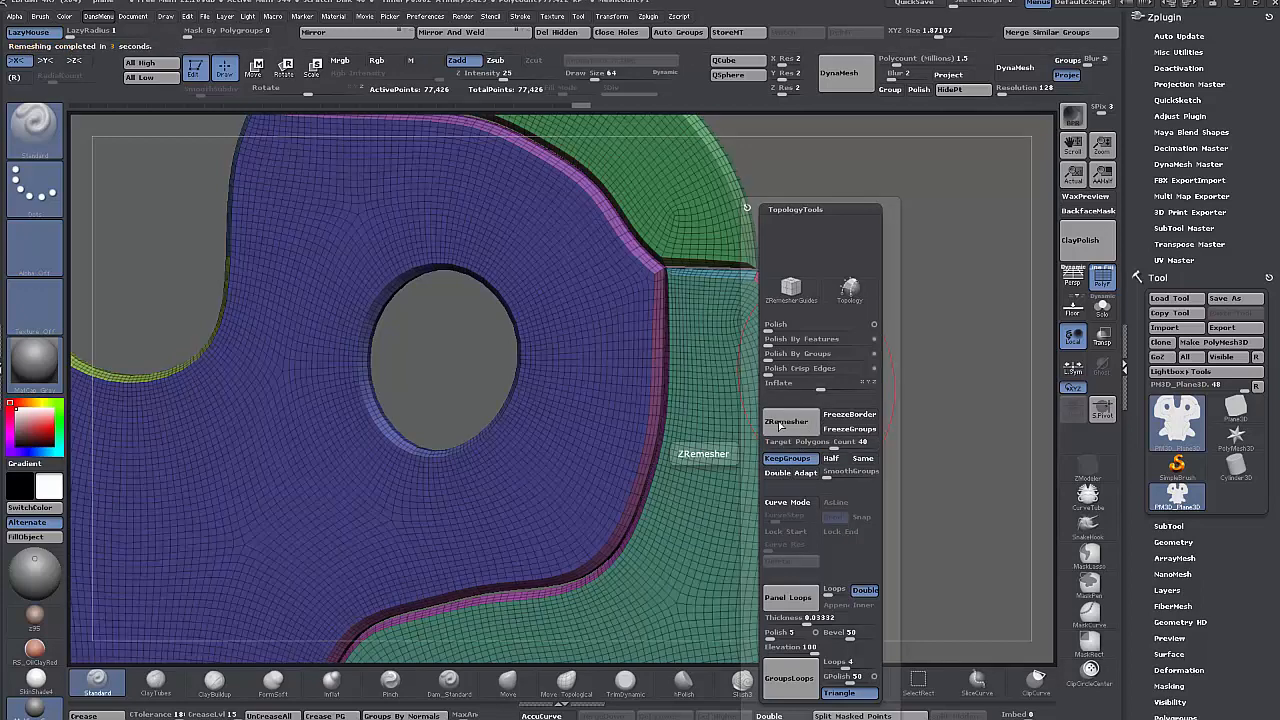
- Remesh the panels three times with ZRemesher using the Half polygon count option, keeping their polygroups
drag(880, 380, 920, 284)
key(f)
key(ctrl+shift+t)
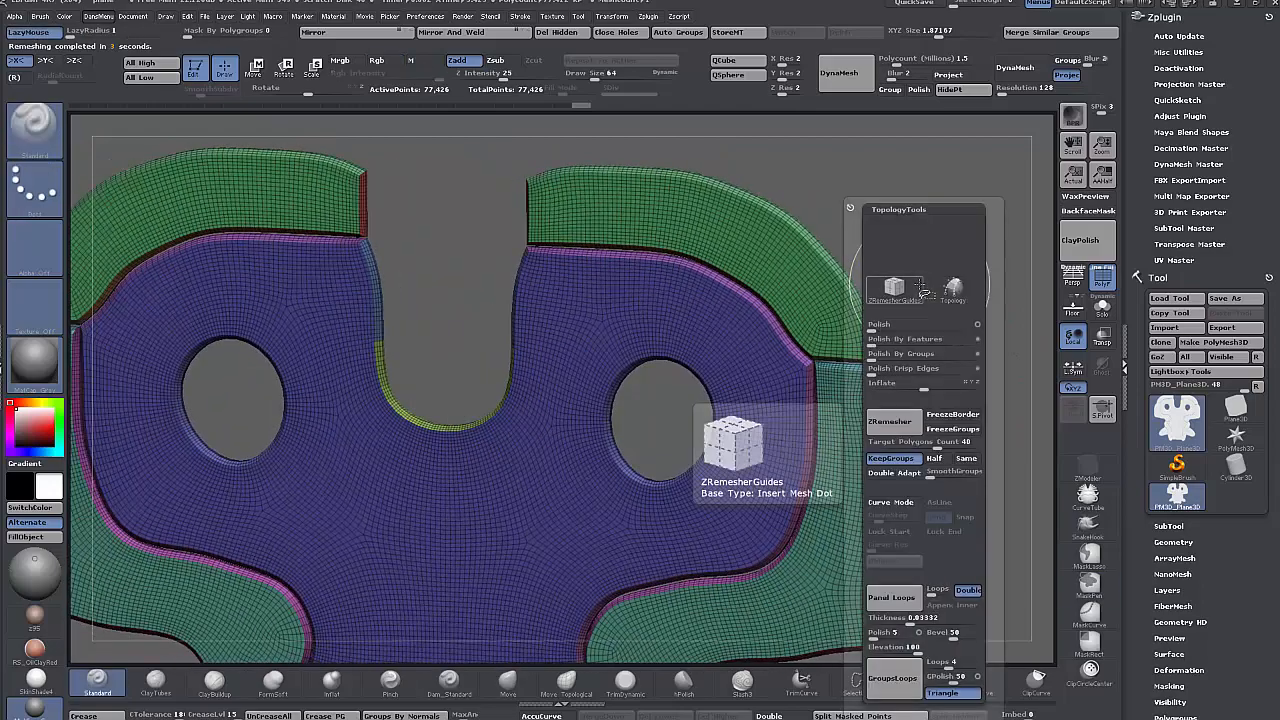
click(934, 458)
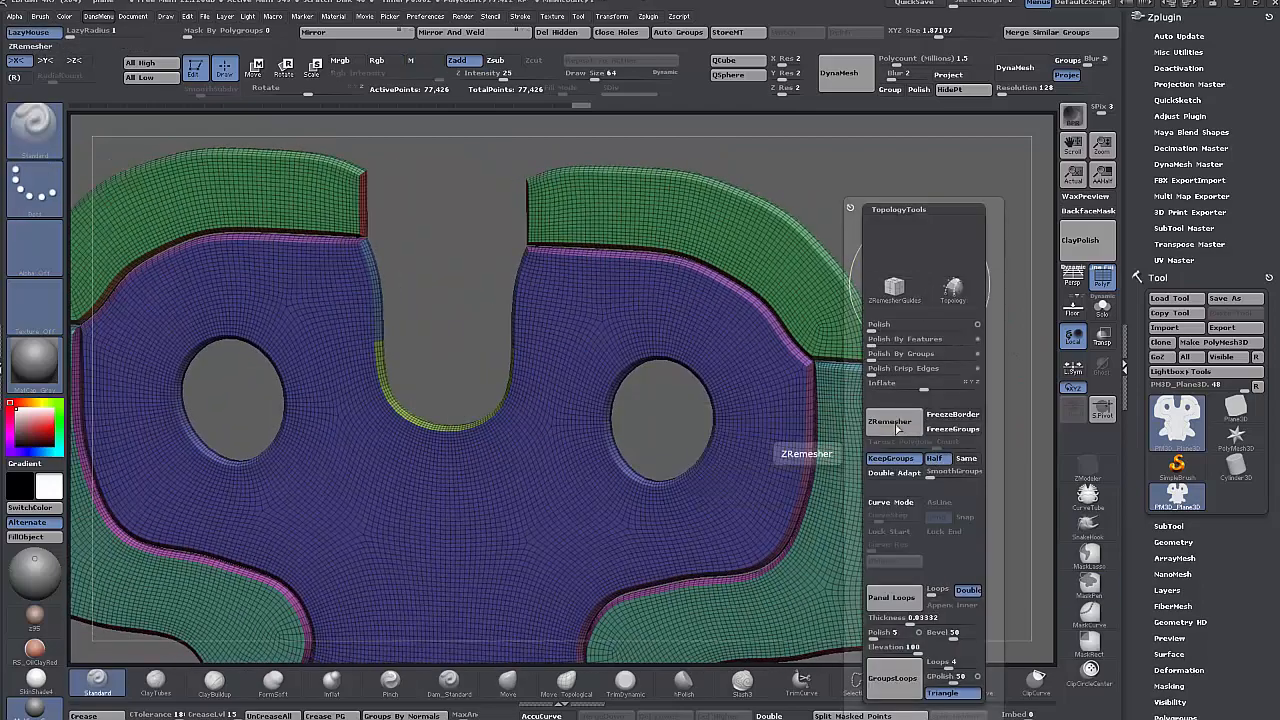
click(893, 422)
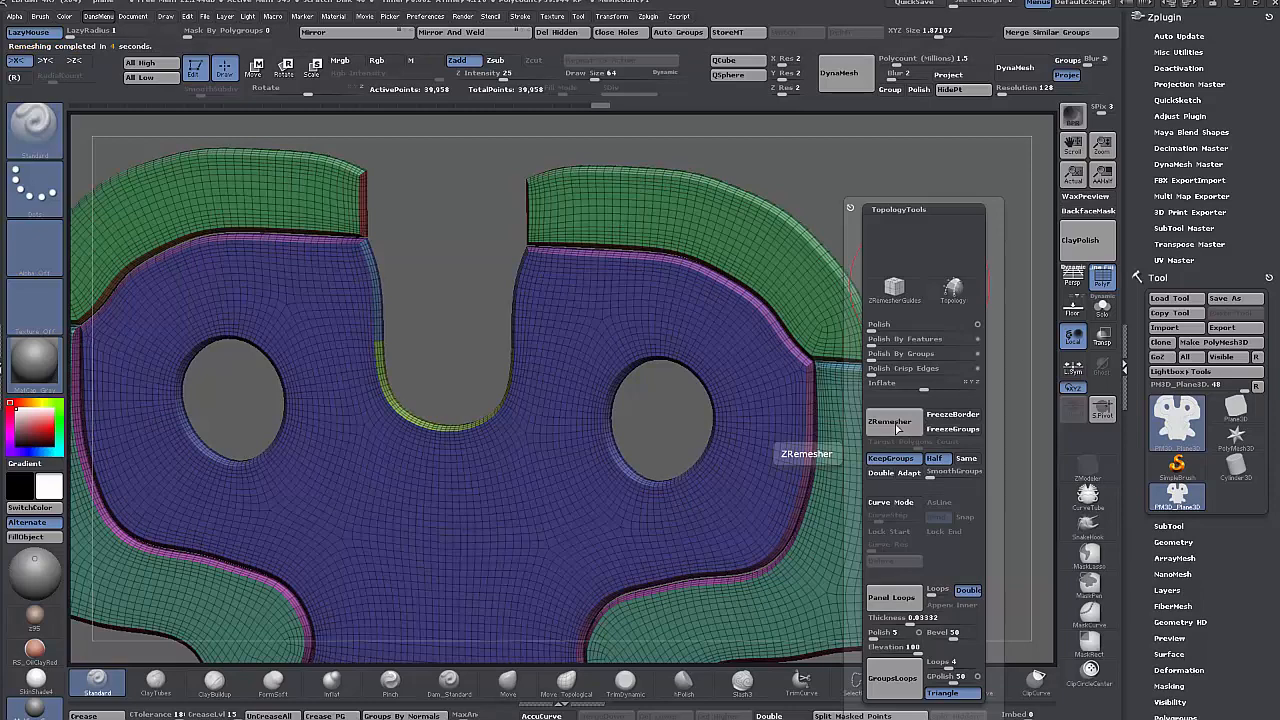
click(896, 424)
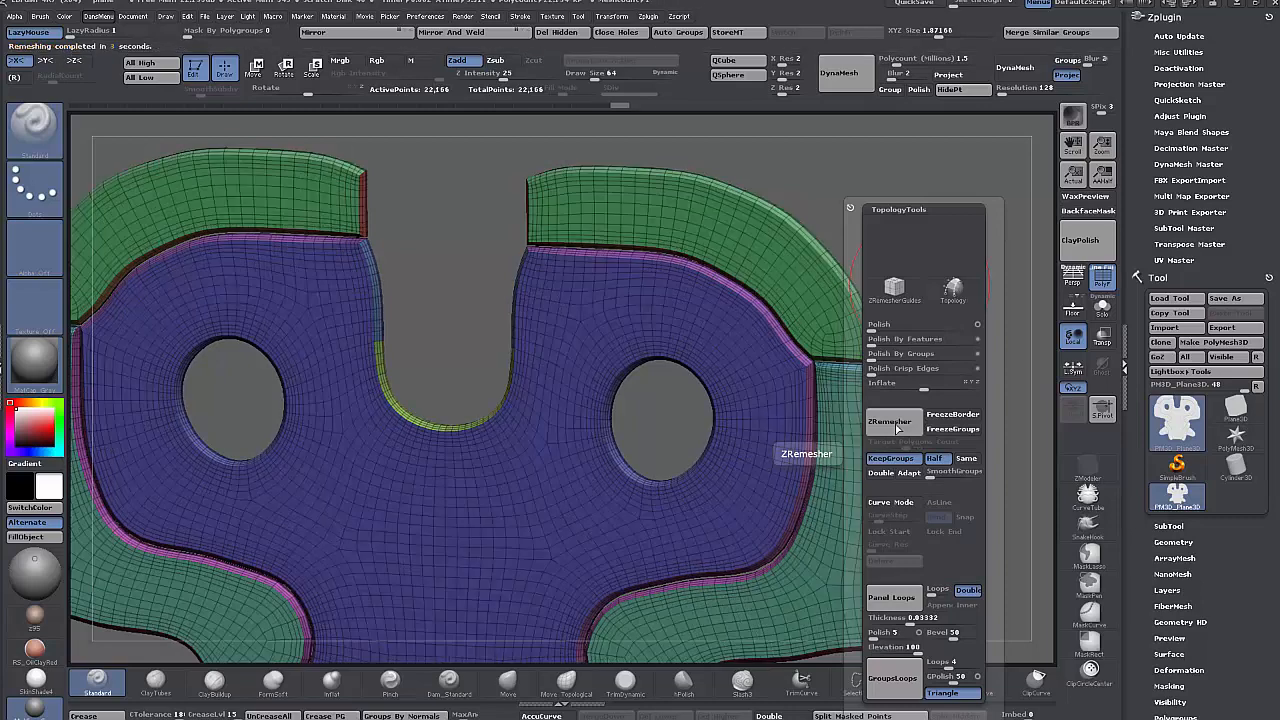
click(896, 424)
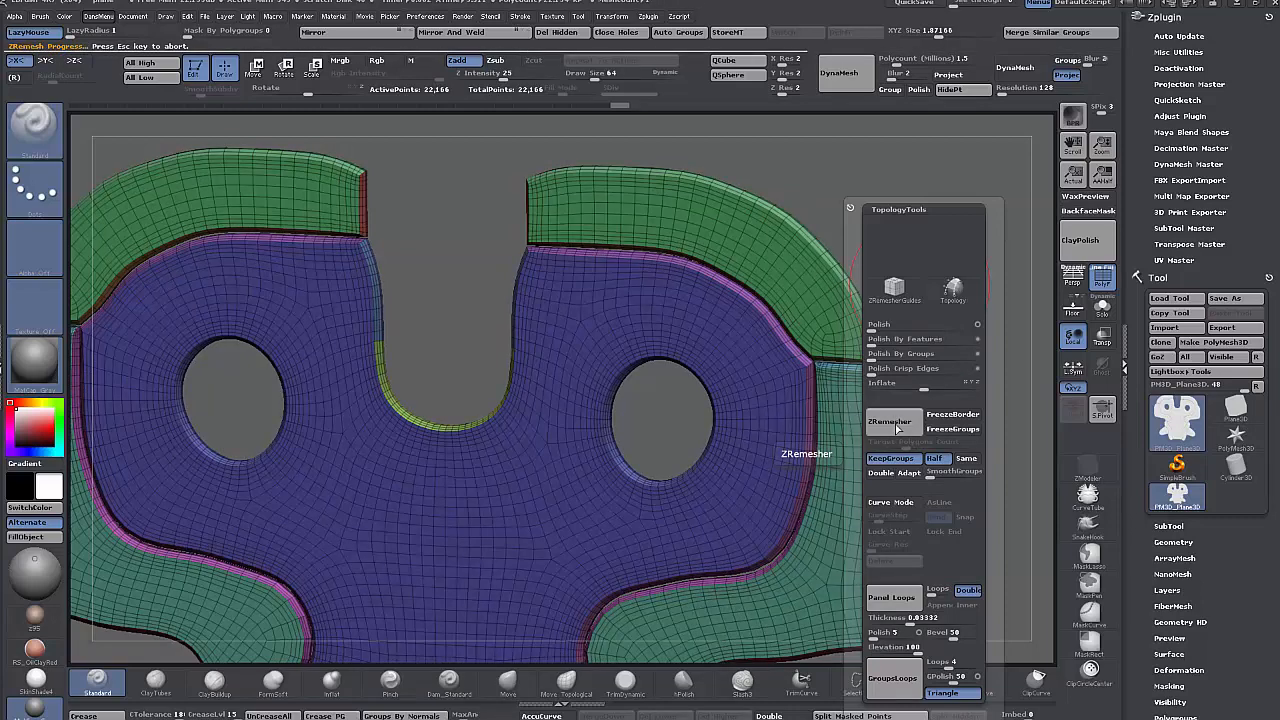
- Subdivide the panels twice and step back down to subdivision level 1
mouse_move(993, 500)
mouse_down()
mouse_move(1005, 480)
mouse_move(1023, 486)
mouse_move(897, 391)
mouse_move(792, 448)
mouse_move(888, 460)
mouse_move(913, 443)
mouse_move(917, 481)
mouse_move(810, 487)
mouse_move(829, 480)
mouse_move(837, 504)
mouse_move(826, 506)
mouse_move(835, 483)
mouse_move(838, 504)
mouse_up()
key(ctrl+d)
key(ctrl+d)
key(shift+d)
key(shift+d)
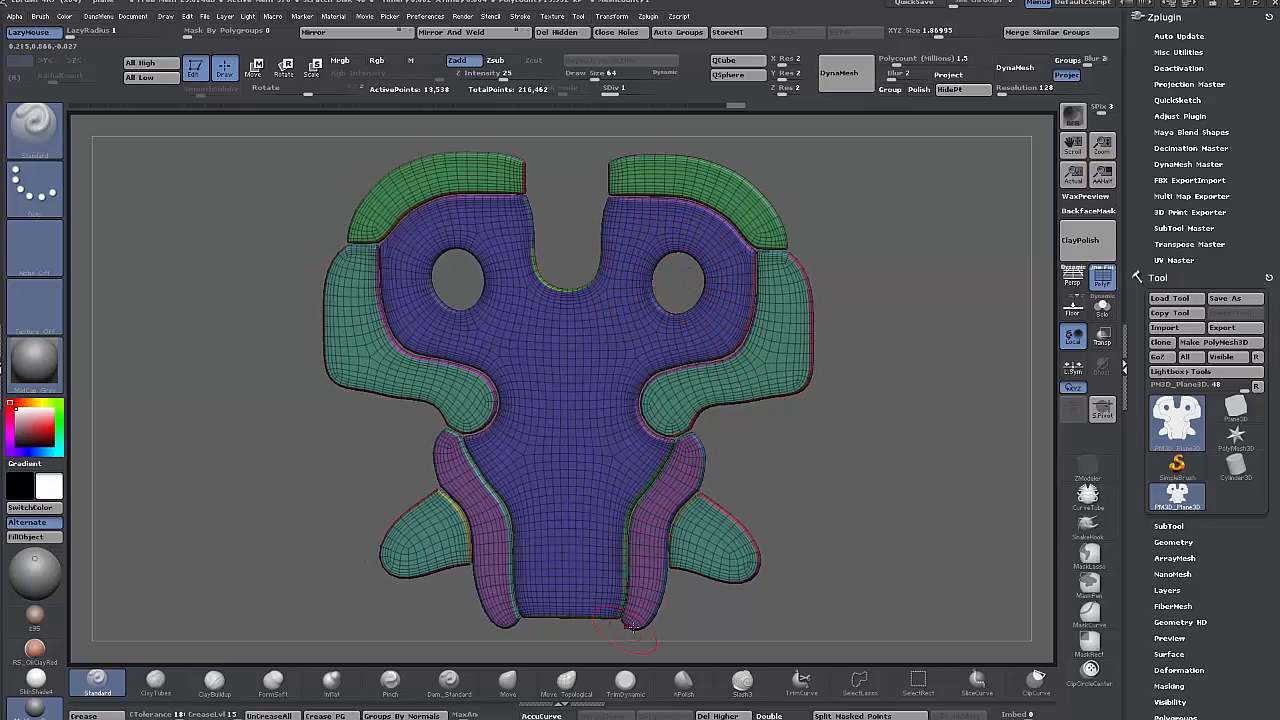
drag(887, 483, 842, 486)
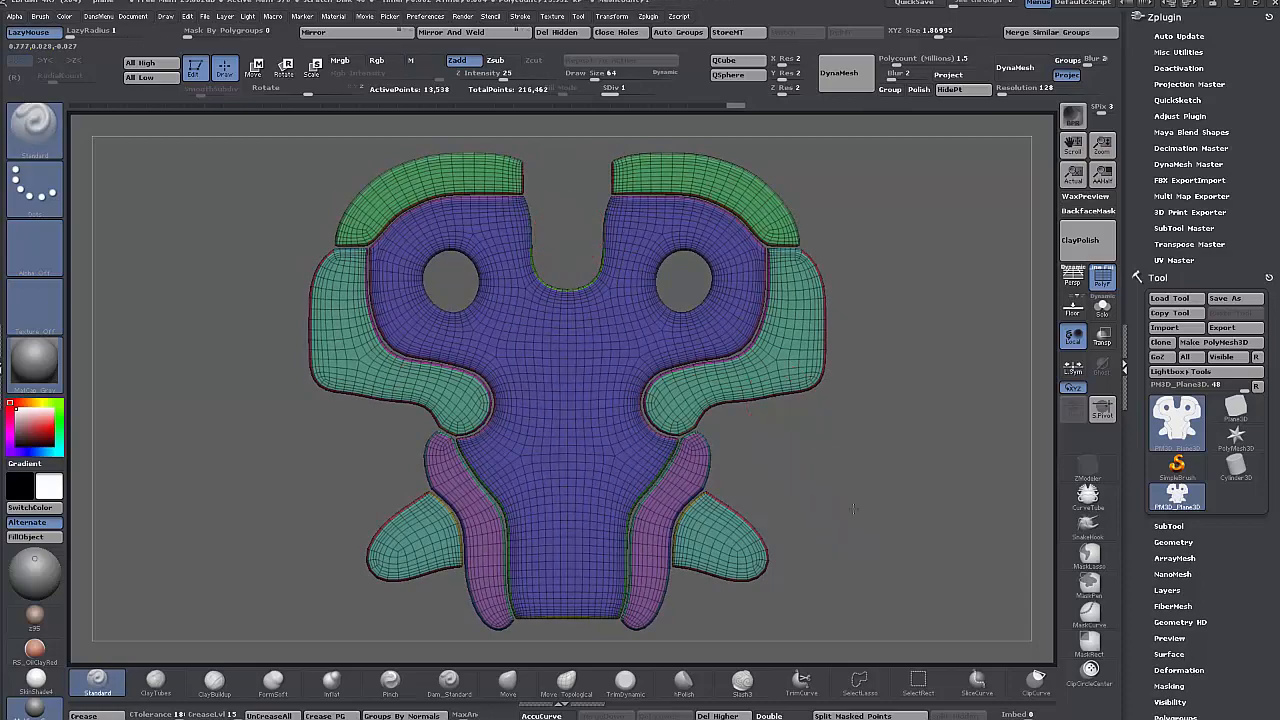
mouse_move(834, 486)
alt+mouse_down()
mouse_move(886, 506)
mouse_move(872, 511)
mouse_move(858, 490)
alt+mouse_up()
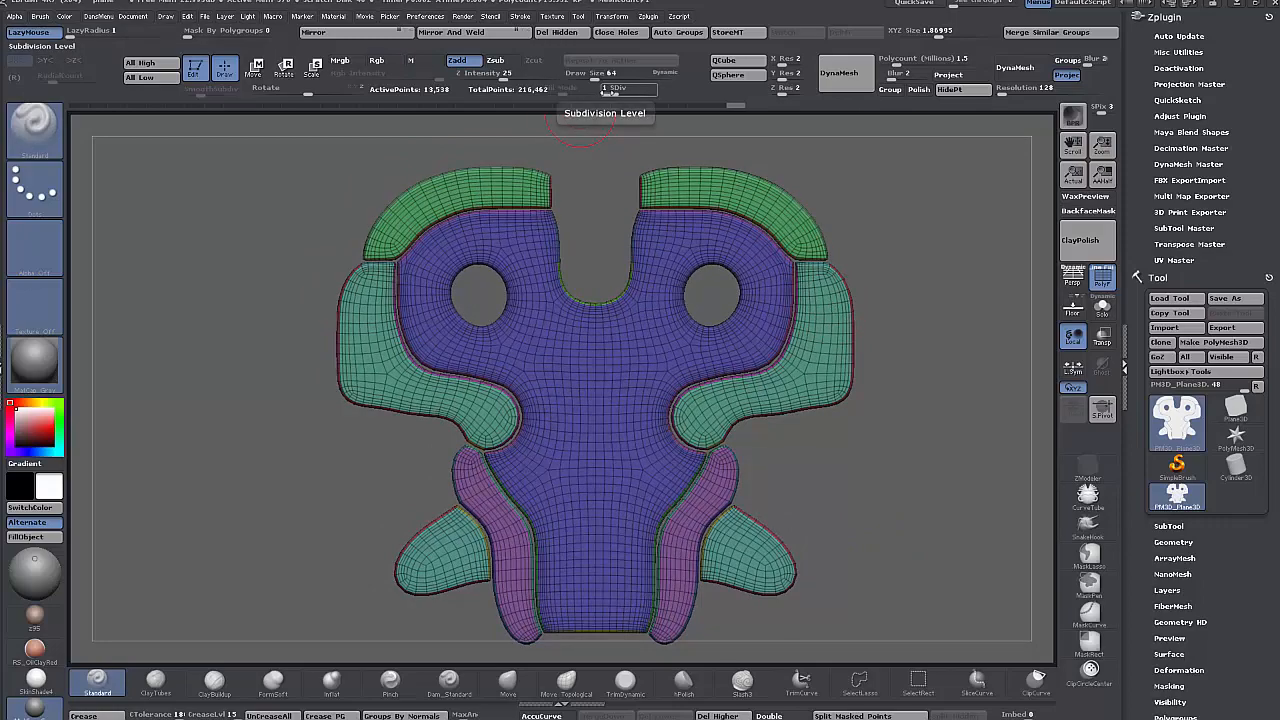
- At subdivision level 3, curve the panels across their width with a Transpose Move line spanning about 1.87 units
drag(607, 92, 670, 91)
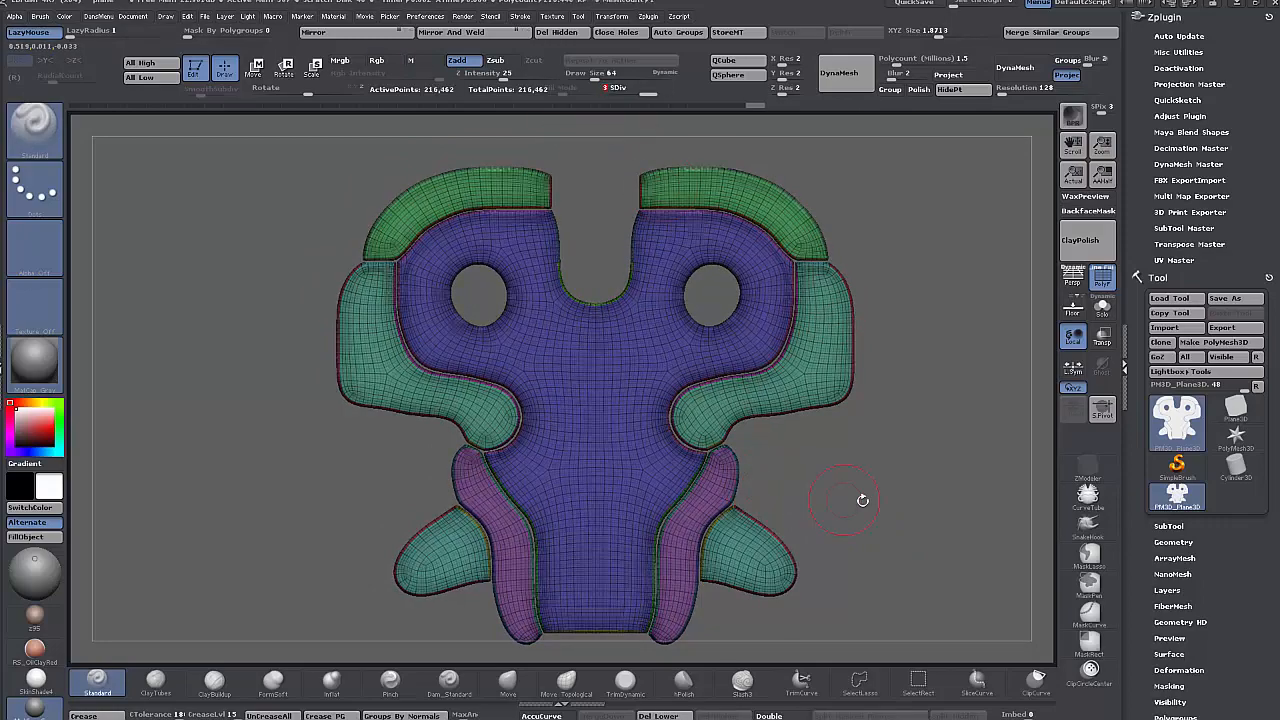
drag(864, 515, 876, 354)
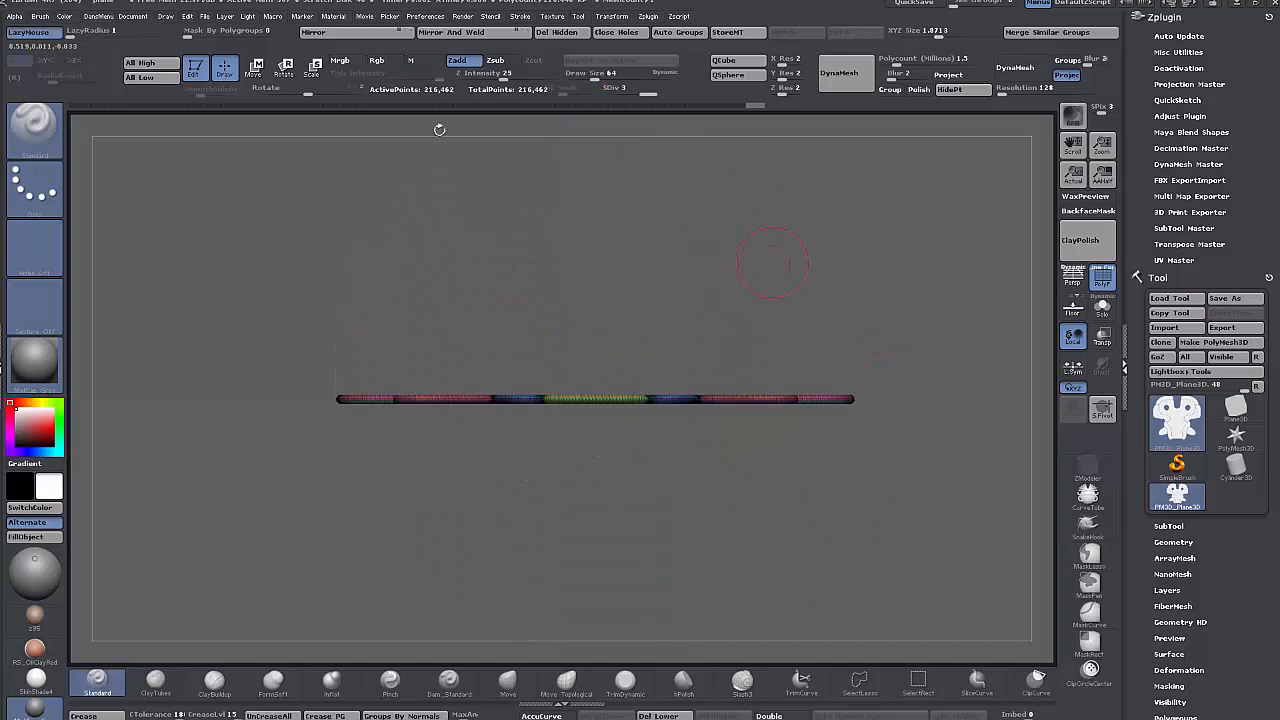
click(254, 68)
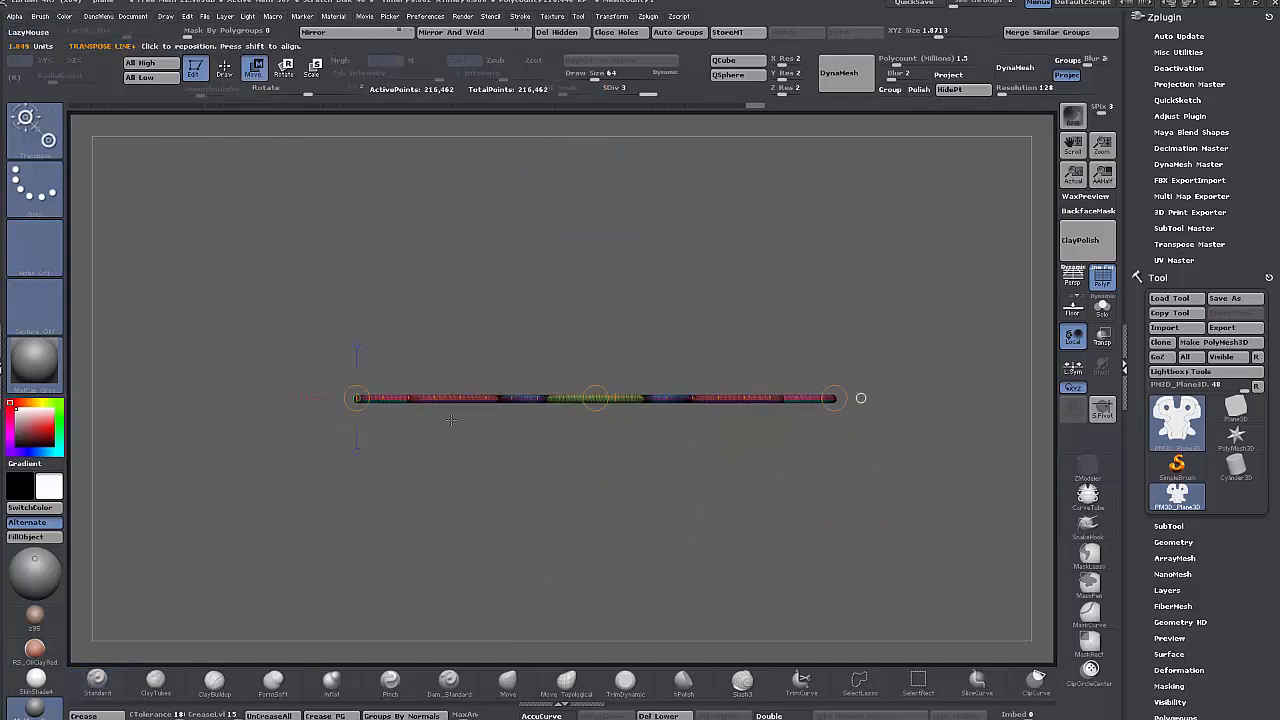
drag(540, 398, 605, 284)
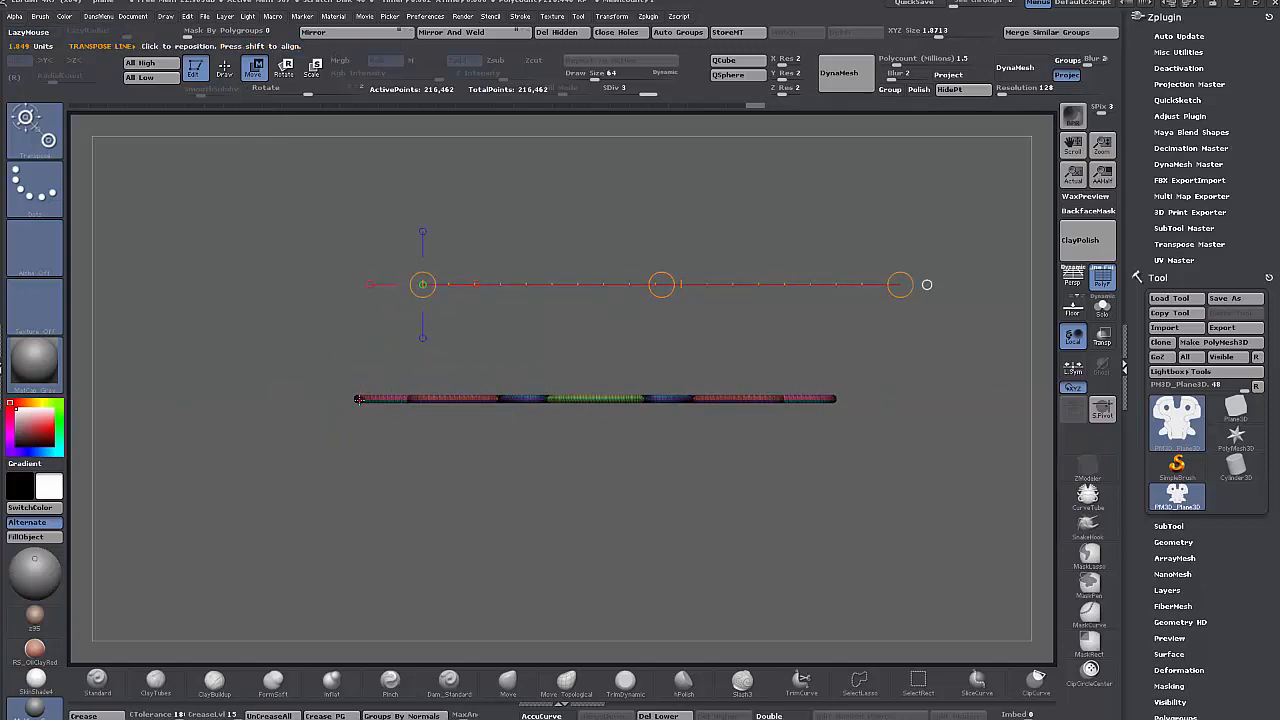
alt+drag(290, 422, 291, 456)
drag(300, 398, 922, 398)
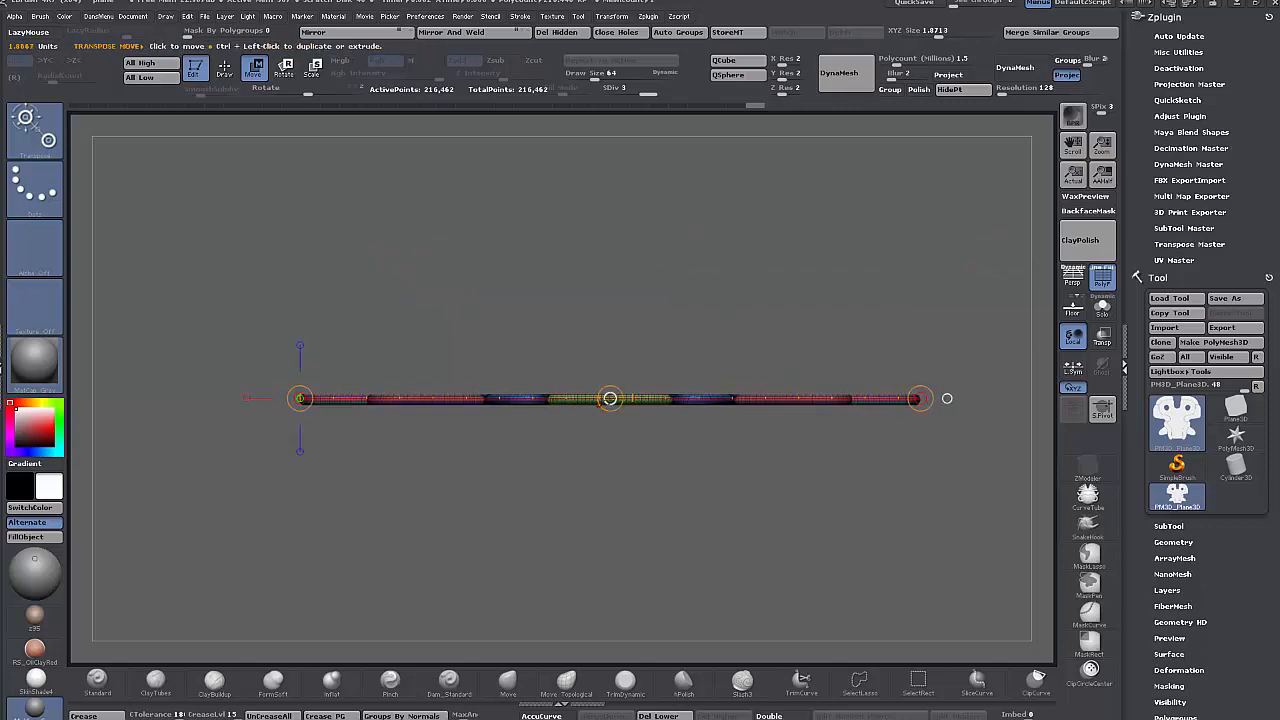
drag(610, 398, 610, 238)
- Bend the panels along their height in side view with a vertical Transpose Move line about 1.7 units long
drag(668, 476, 514, 497)
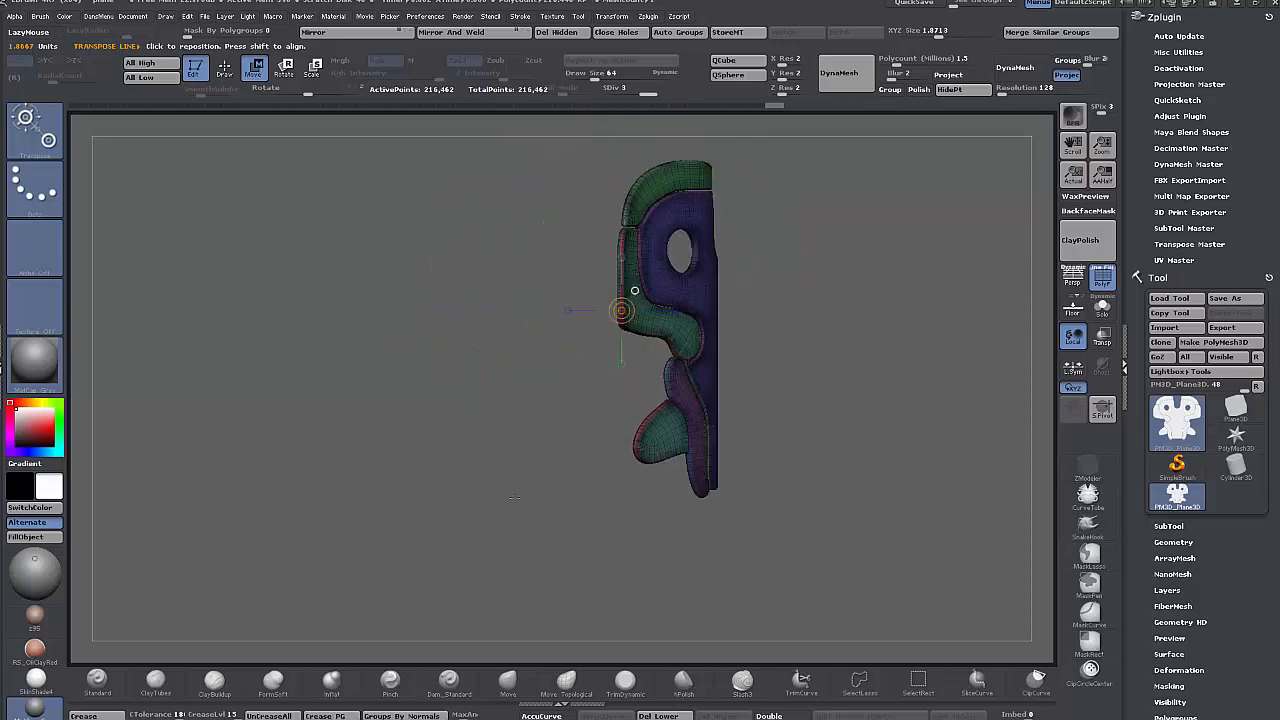
drag(694, 162, 694, 520)
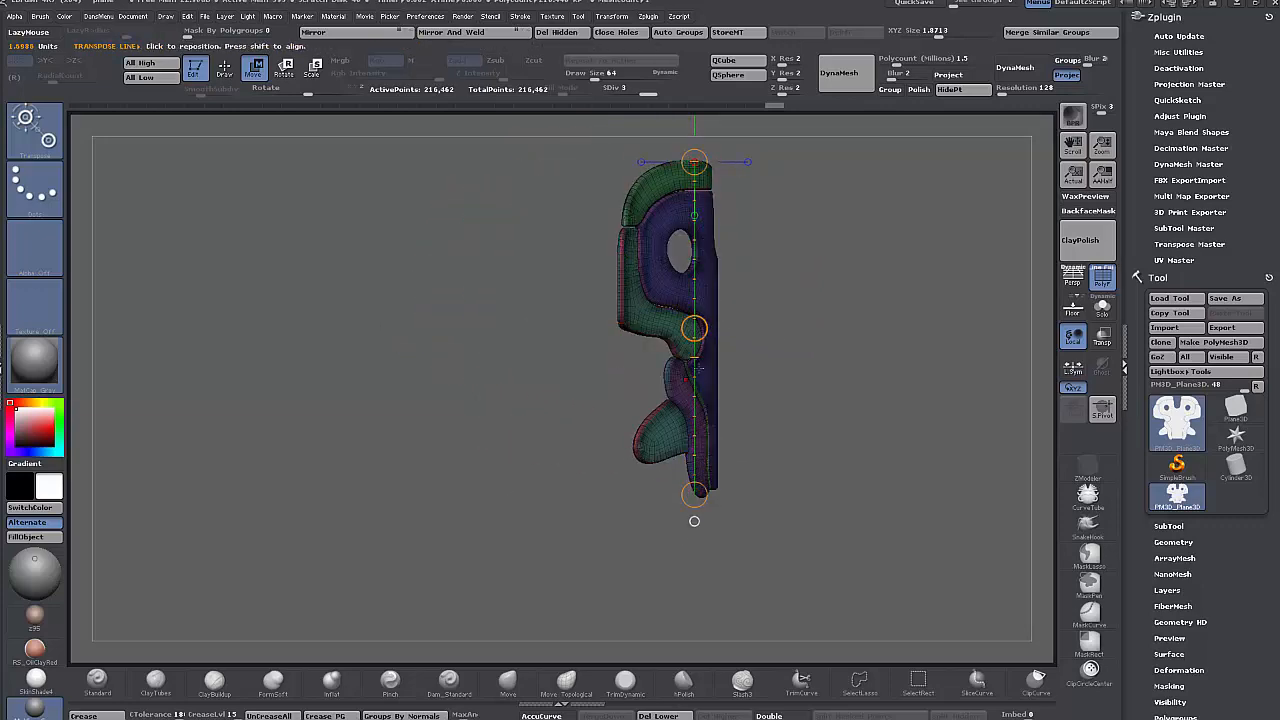
drag(694, 328, 728, 335)
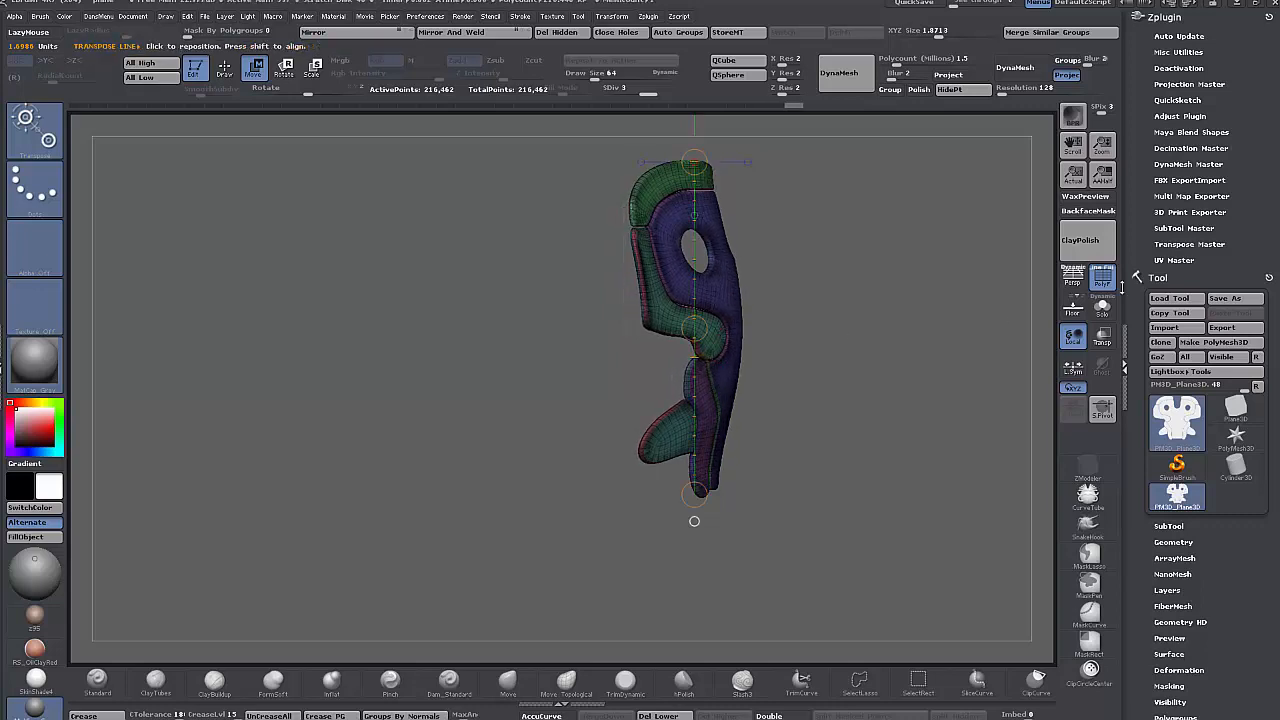
- Examine the curved panels from several angles with the polyframe hidden, and show the polyframe again
click(1103, 285)
drag(427, 347, 333, 397)
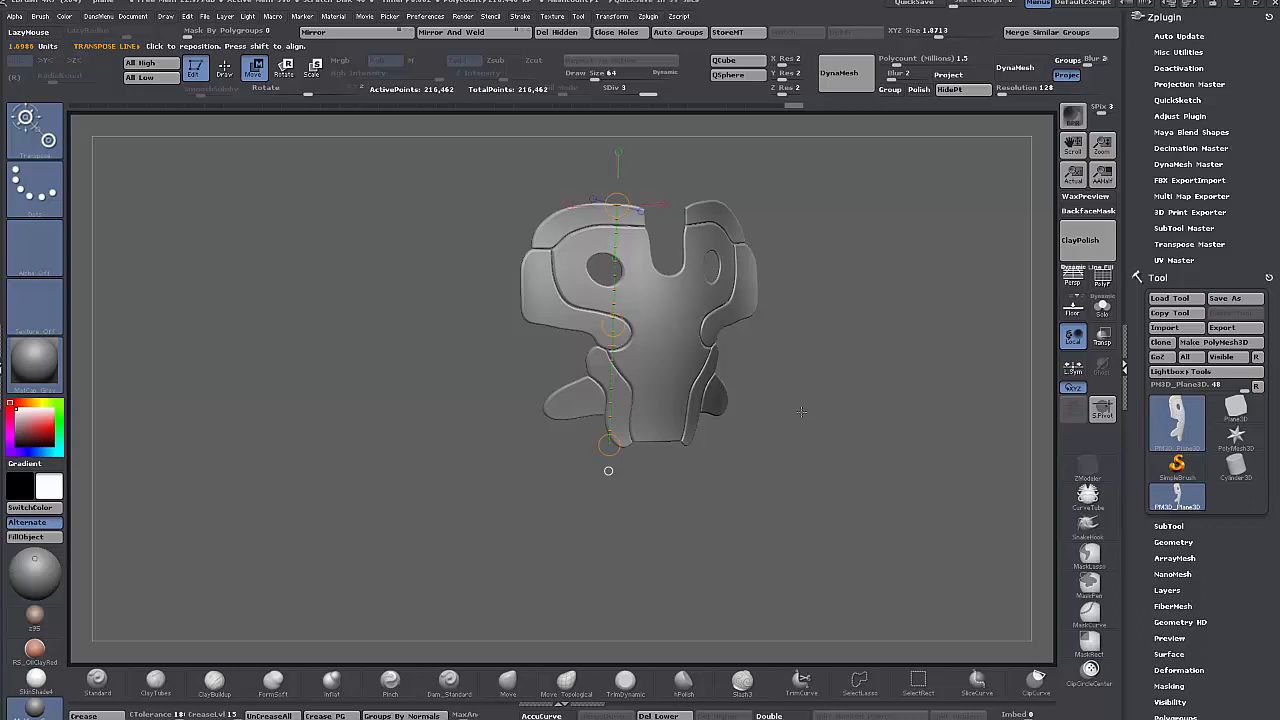
drag(774, 386, 988, 387)
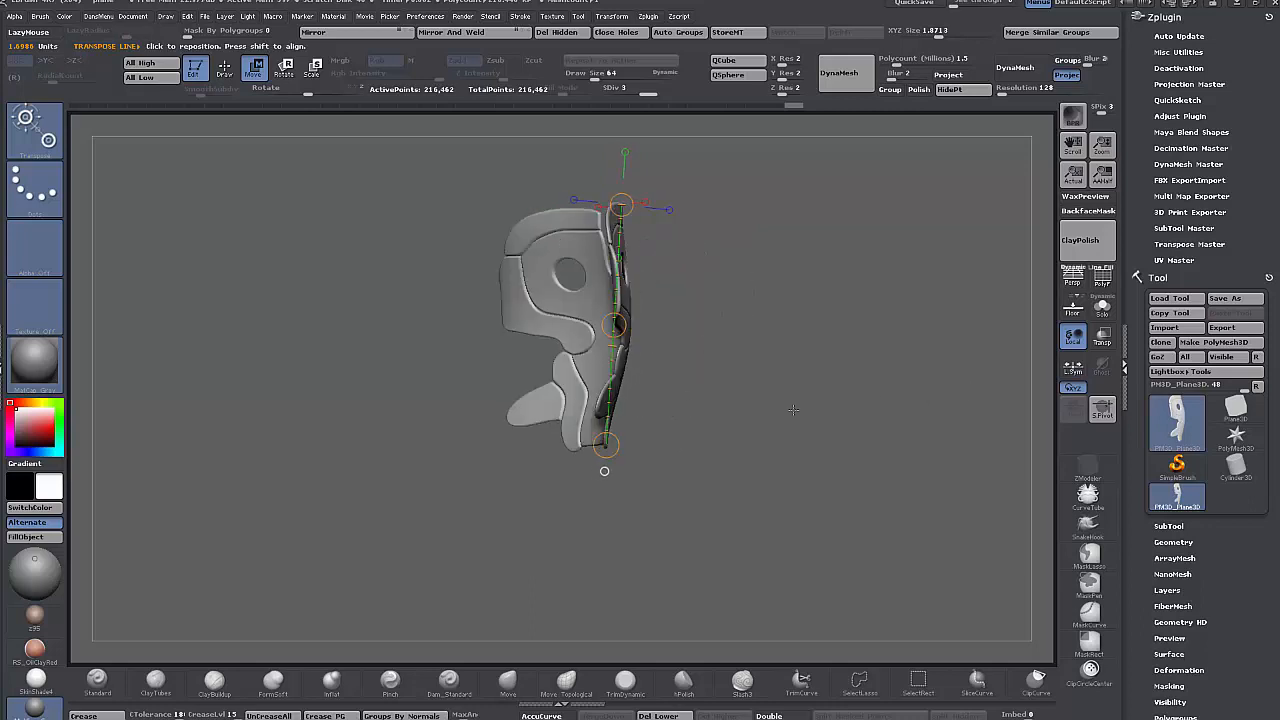
drag(793, 409, 605, 373)
drag(818, 314, 690, 445)
click(1109, 279)
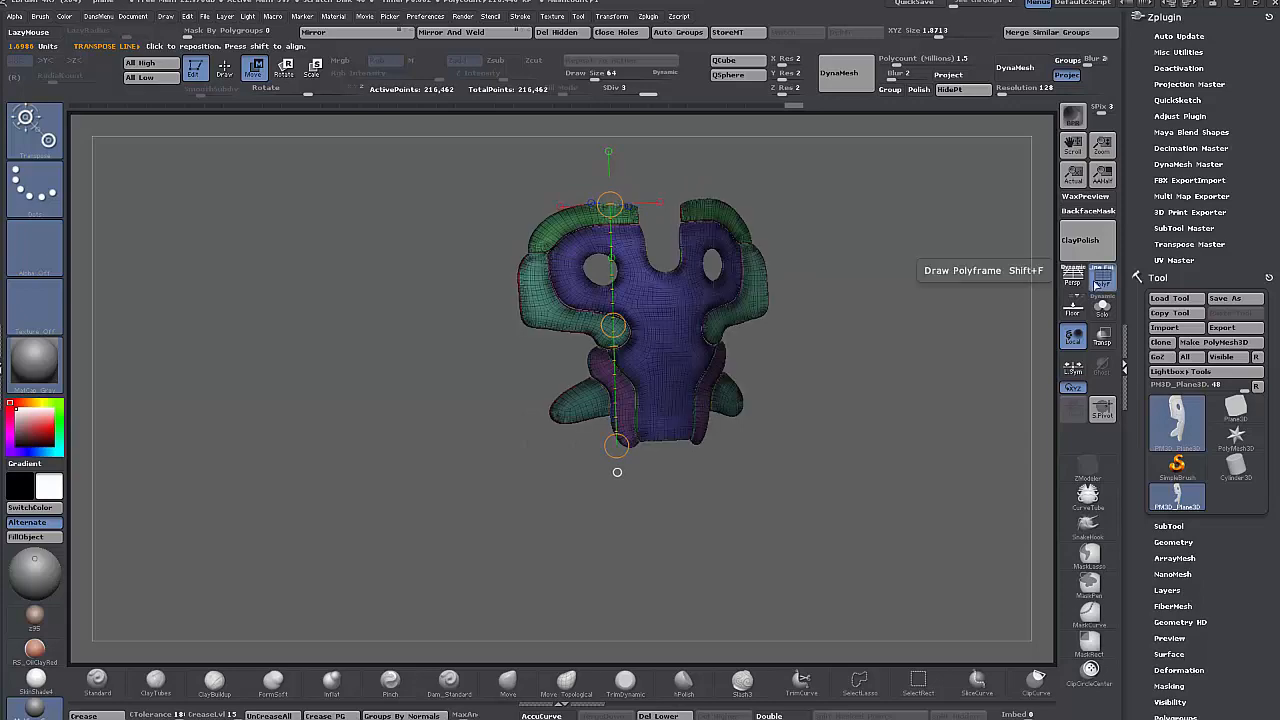
alt+drag(865, 323, 884, 454)
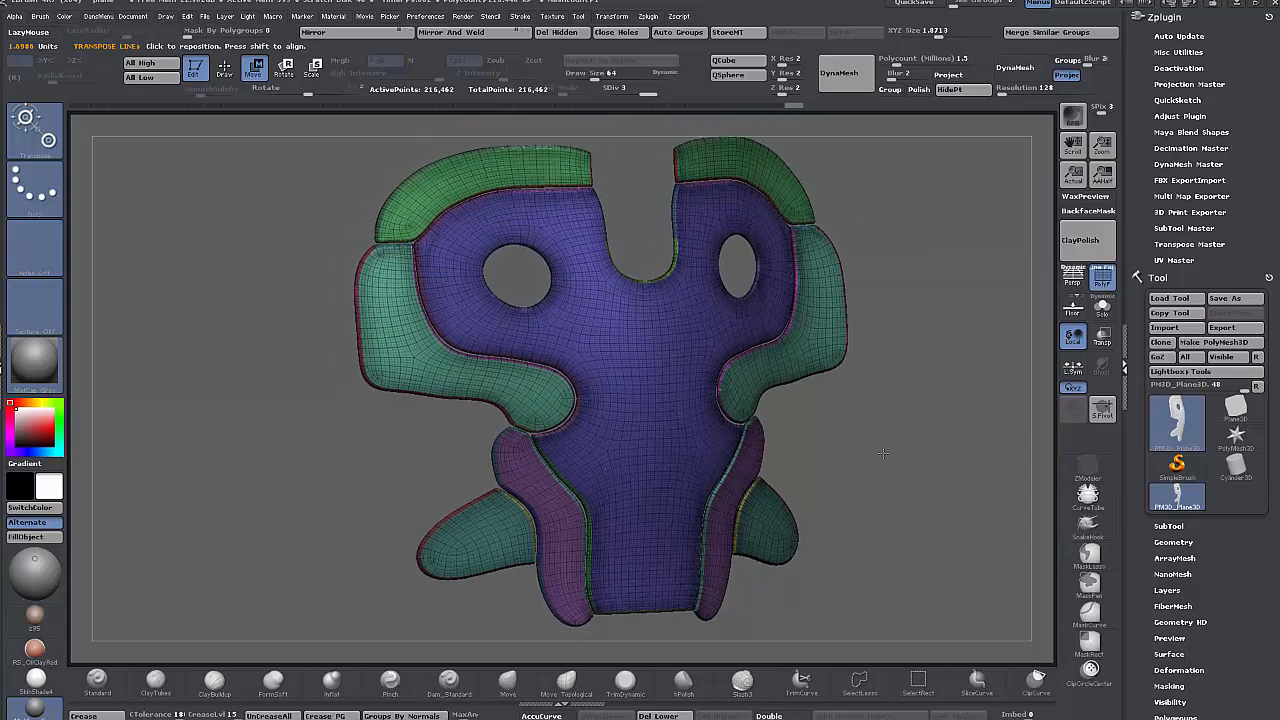
- Switch to subdivision level 1 and examine the base topology of the curved panels
drag(581, 103, 583, 104)
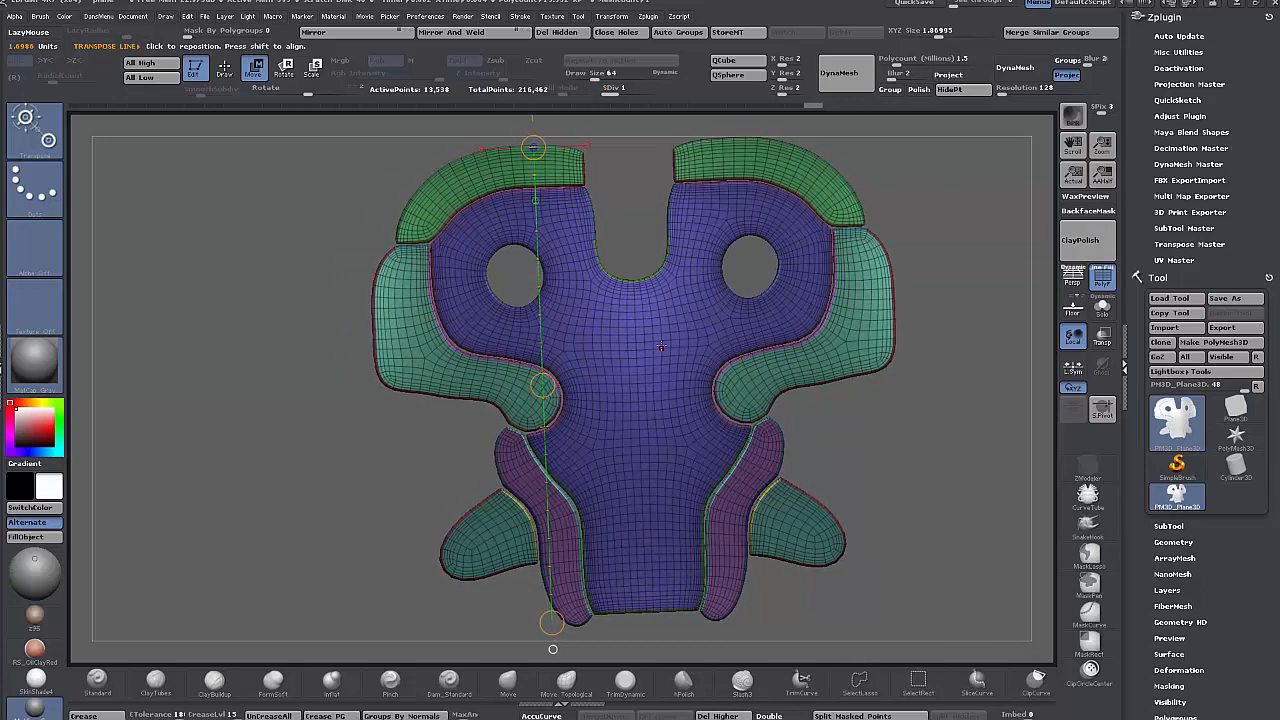
alt+drag(897, 487, 846, 472)
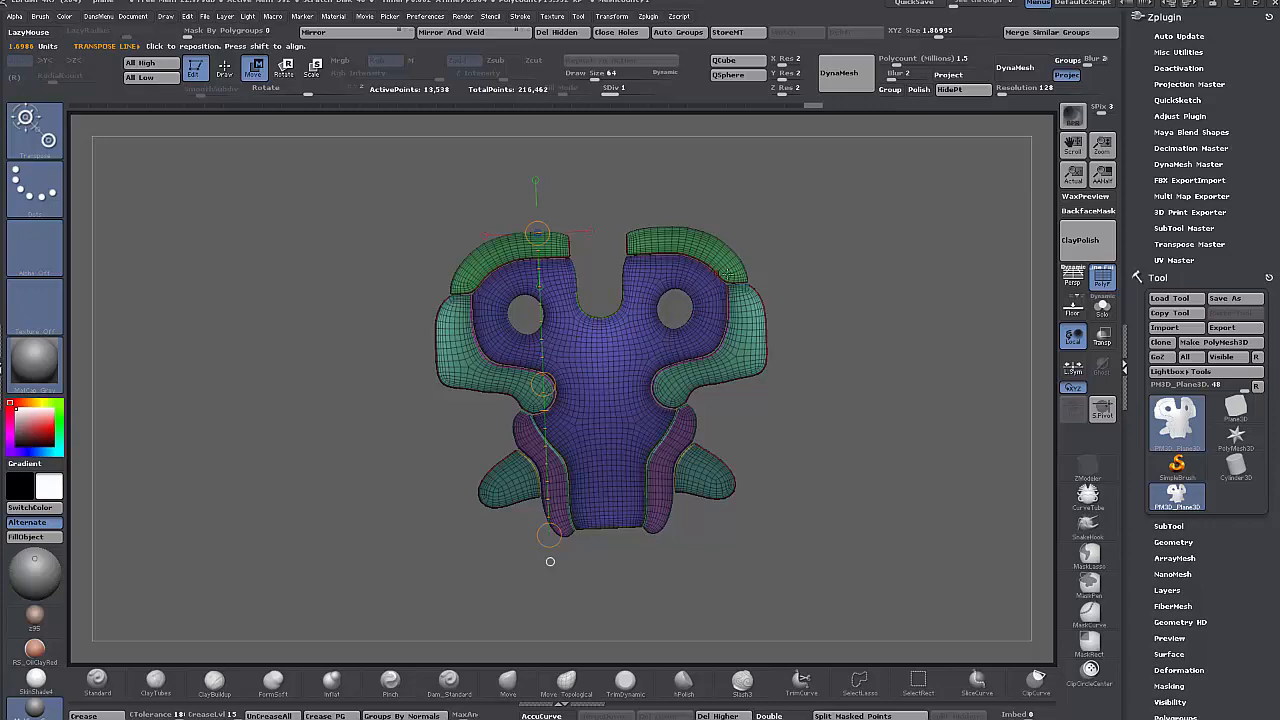
key(f)
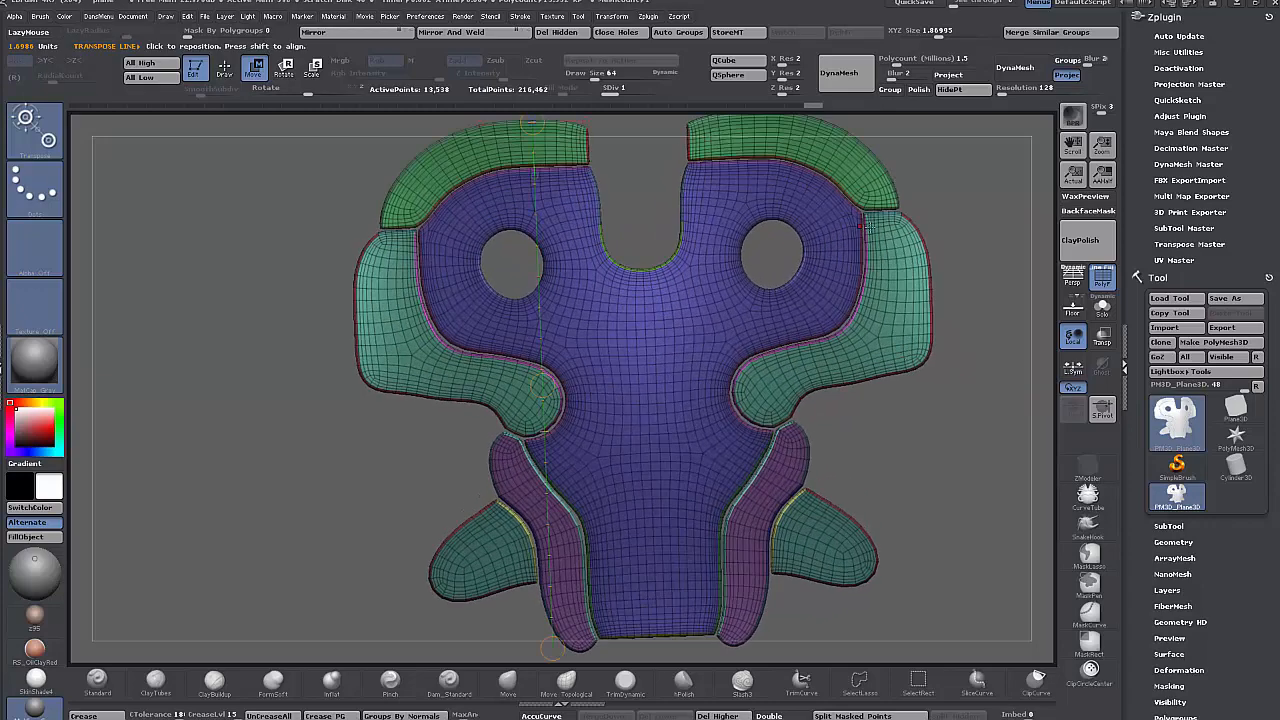
drag(958, 458, 535, 118)
drag(933, 368, 890, 378)
mouse_move(694, 456)
alt+mouse_down()
mouse_move(776, 444)
mouse_move(691, 440)
alt+mouse_up()
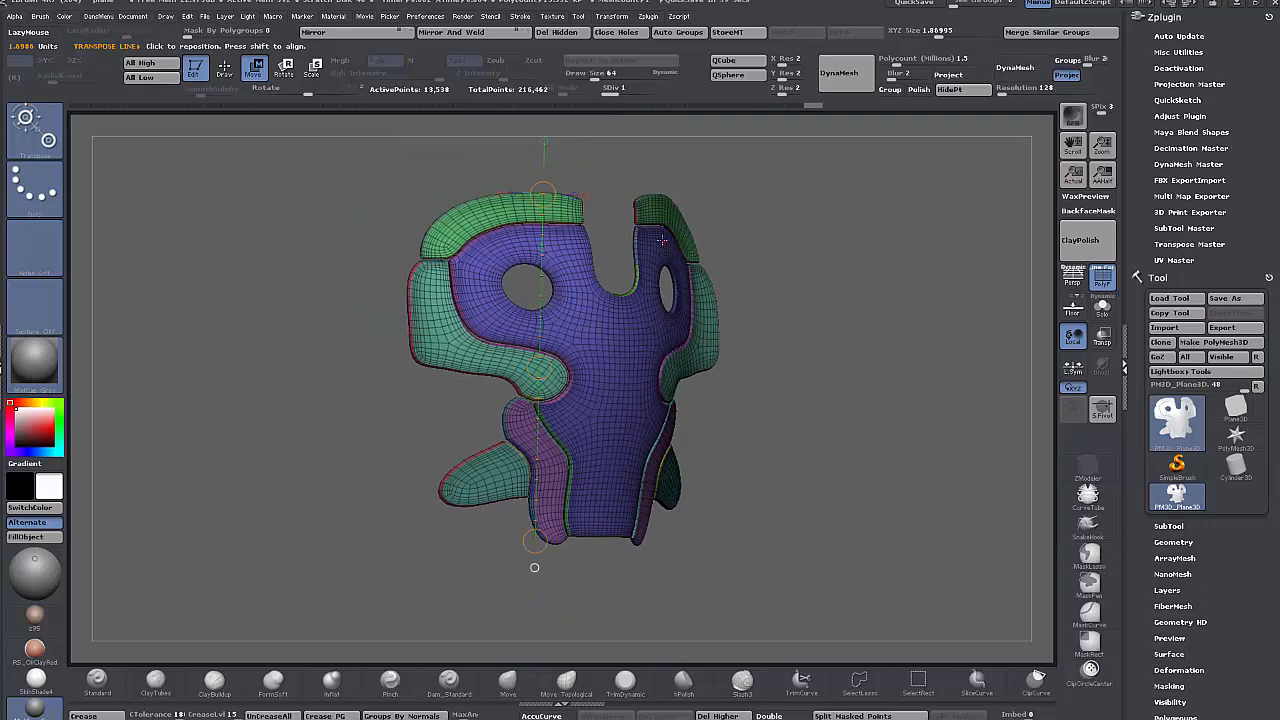
drag(772, 302, 1026, 286)
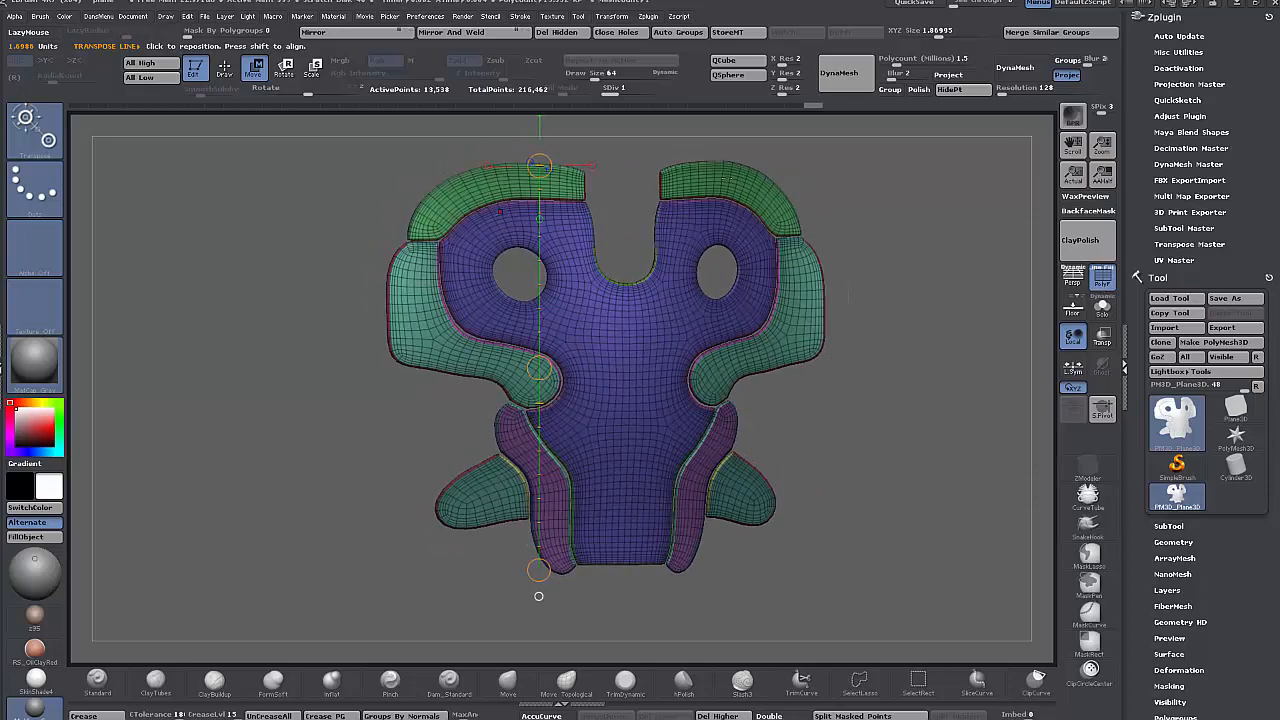
- Hide the polyframe and apply a shiny bronze-coloured metallic material to the panels
click(1102, 280)
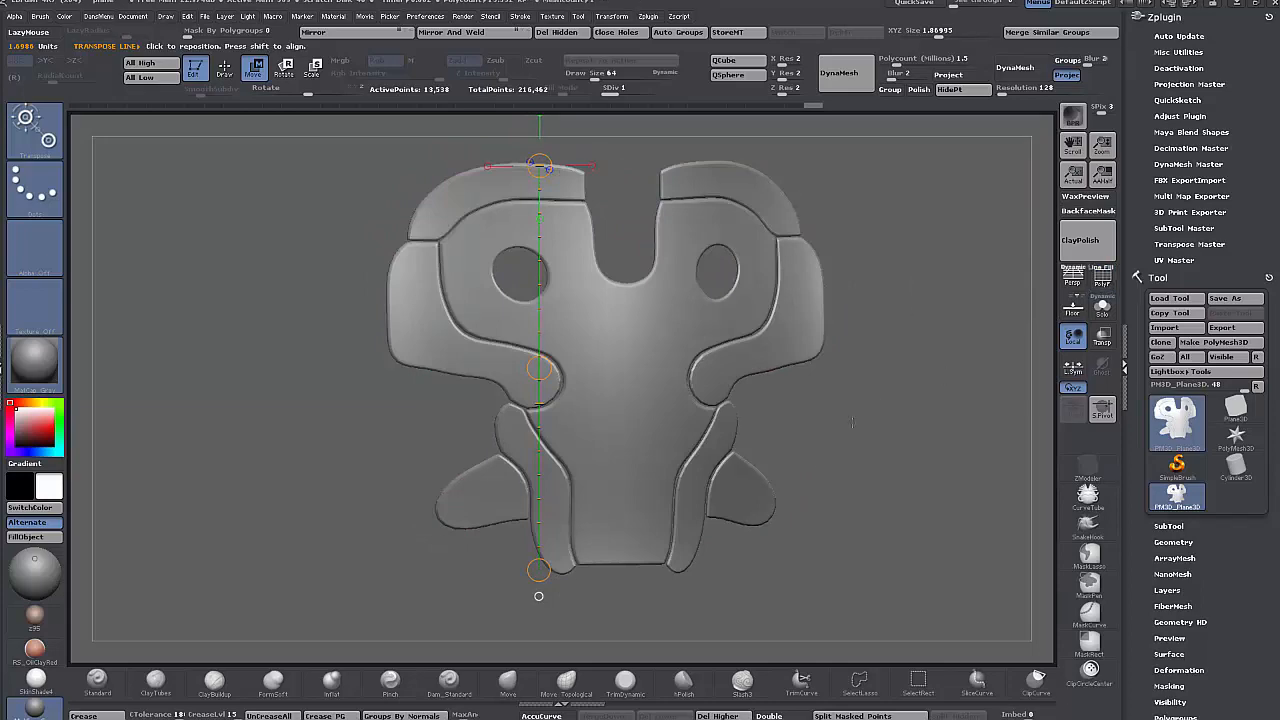
drag(847, 451, 884, 407)
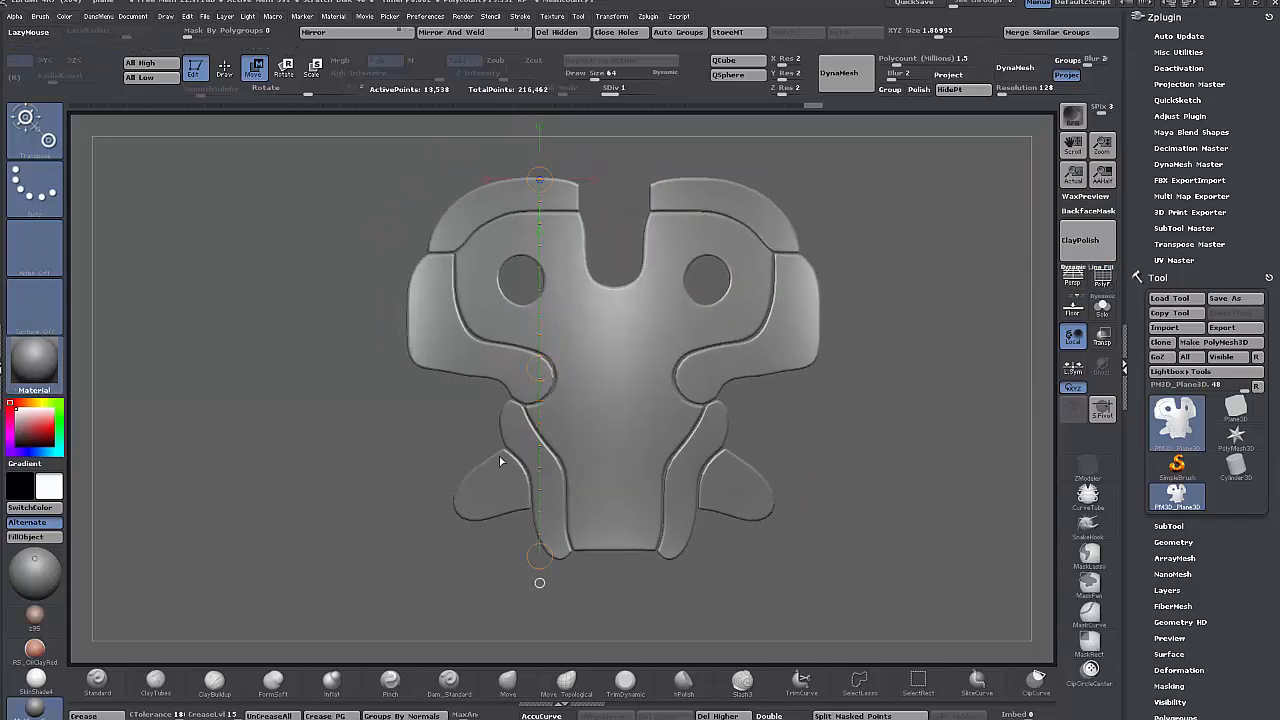
click(34, 360)
click(697, 441)
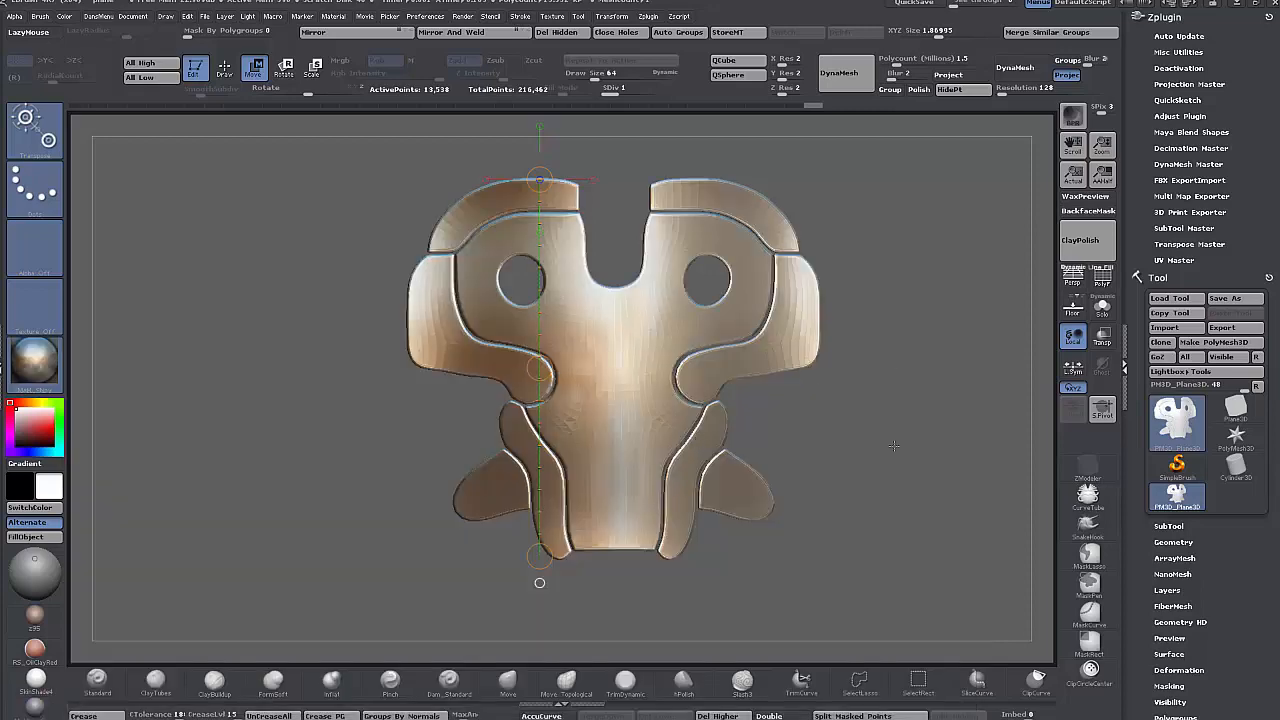
mouse_move(893, 445)
mouse_down()
mouse_move(880, 446)
mouse_move(893, 448)
mouse_up()
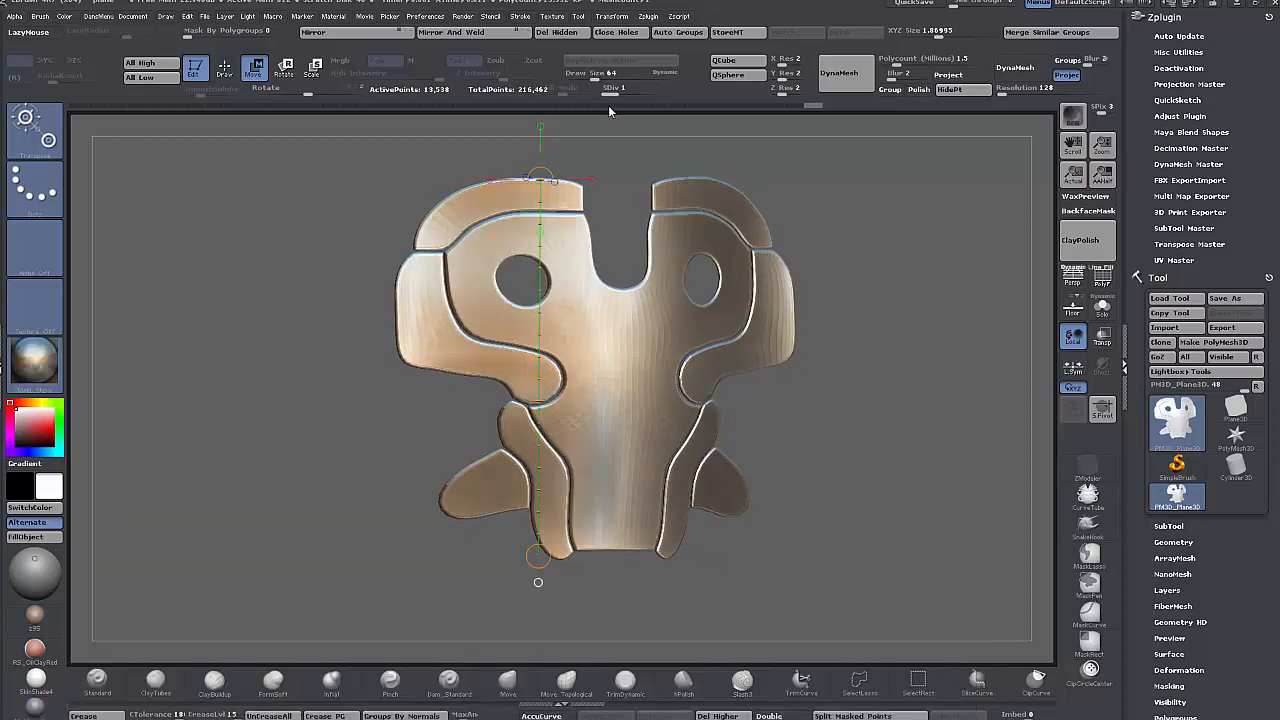
- Raise the panels to subdivision level 3 and return to Draw mode in a straight front view
key(d)
key(d)
drag(841, 403, 835, 421)
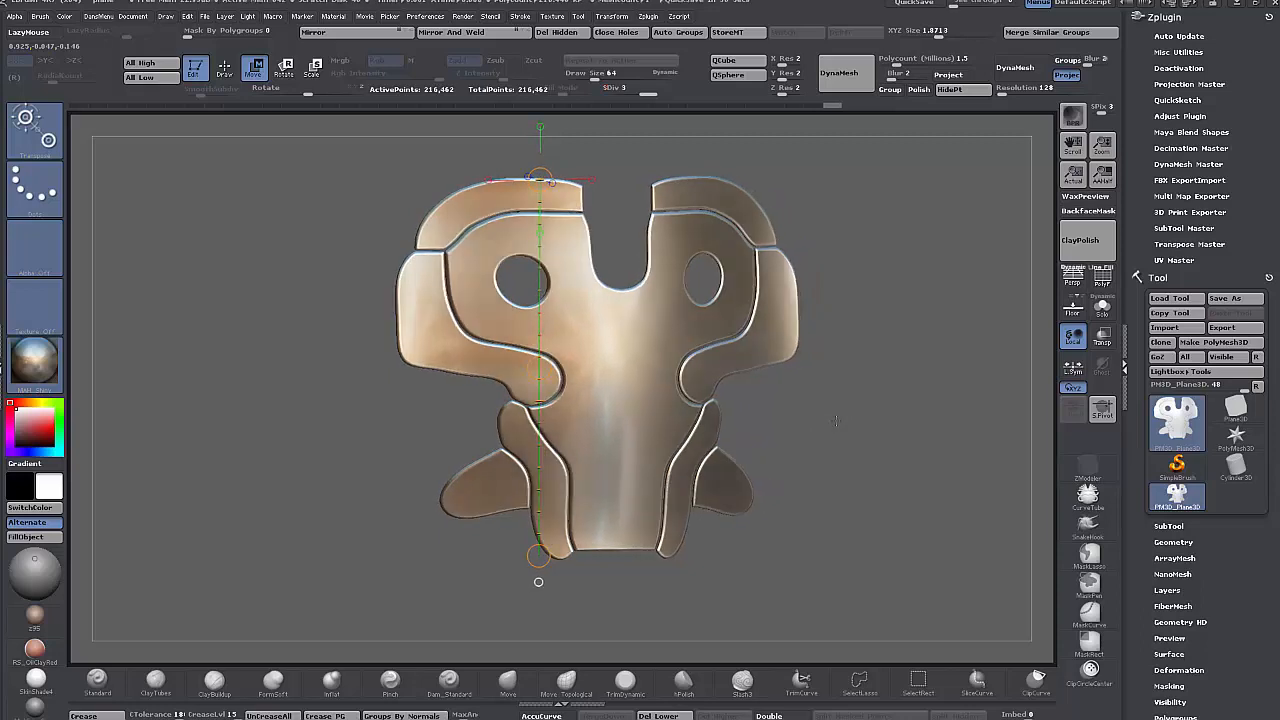
key(q)
shift+drag(866, 471, 878, 468)
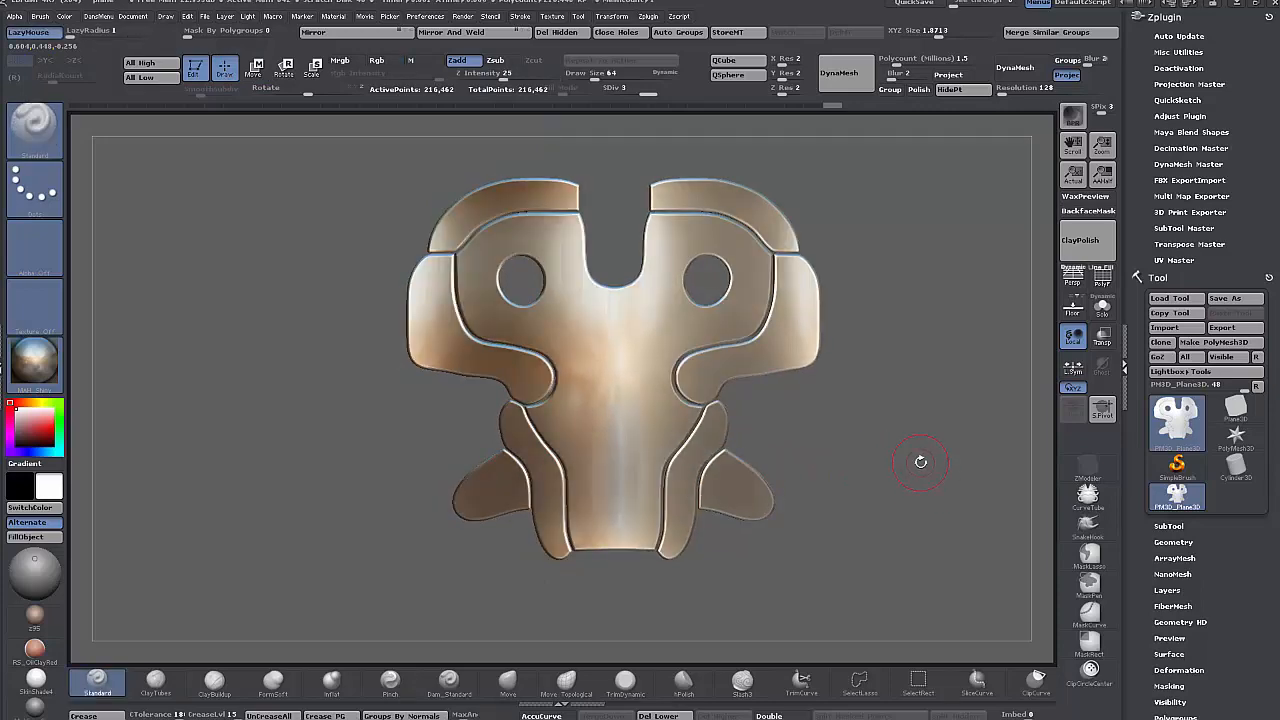
- Select the MAHcut Mech A brush and subdivide the panels to level 4
key(b)
key(m)
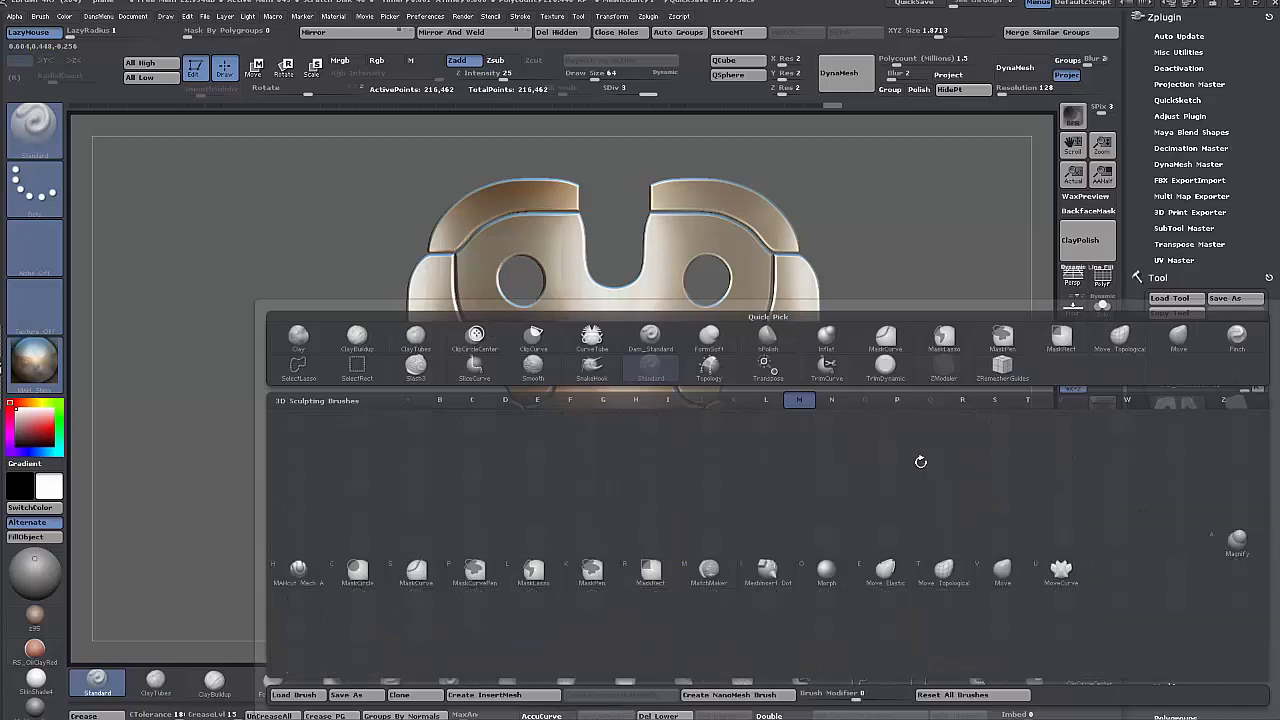
key(a)
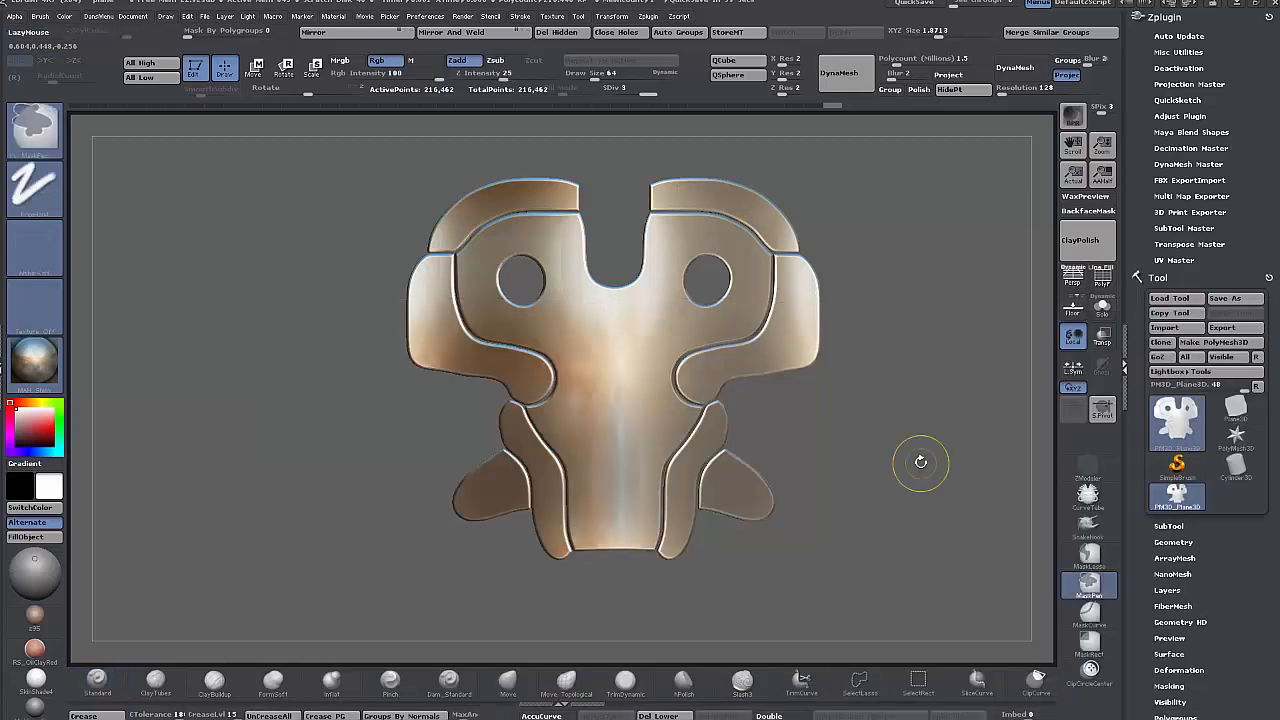
key(ctrl+d)
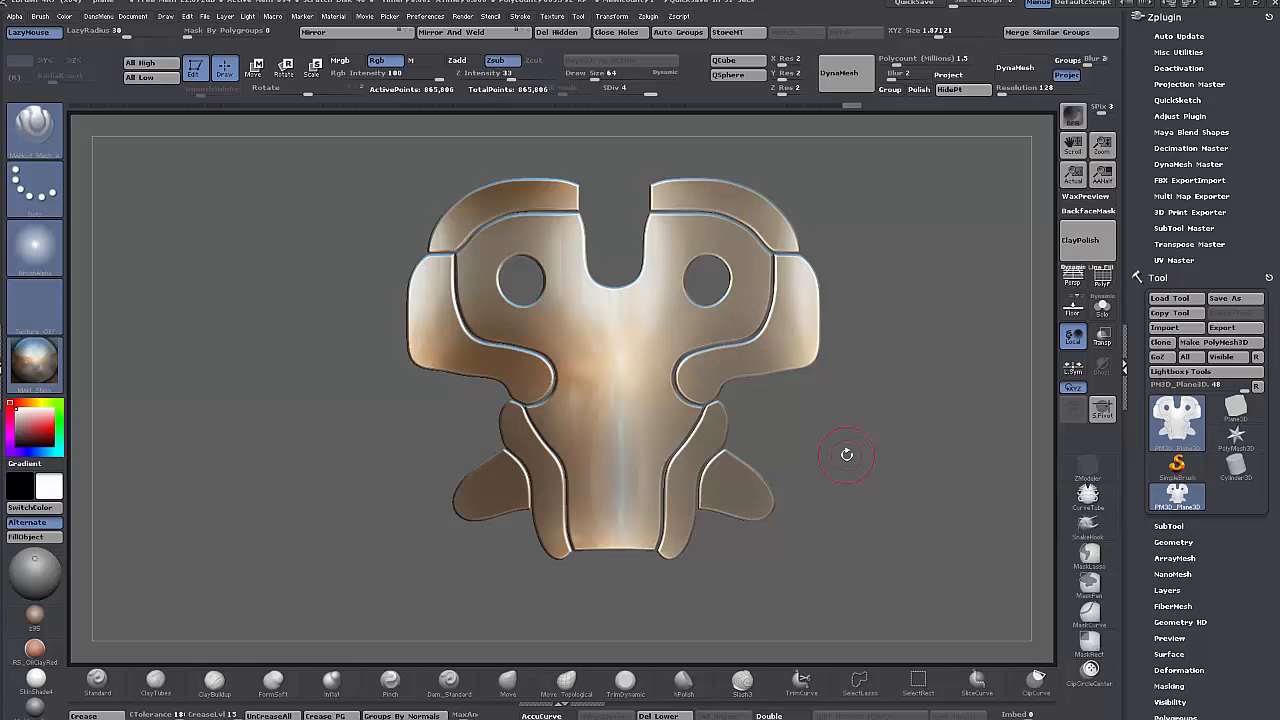
alt+drag(846, 454, 806, 529)
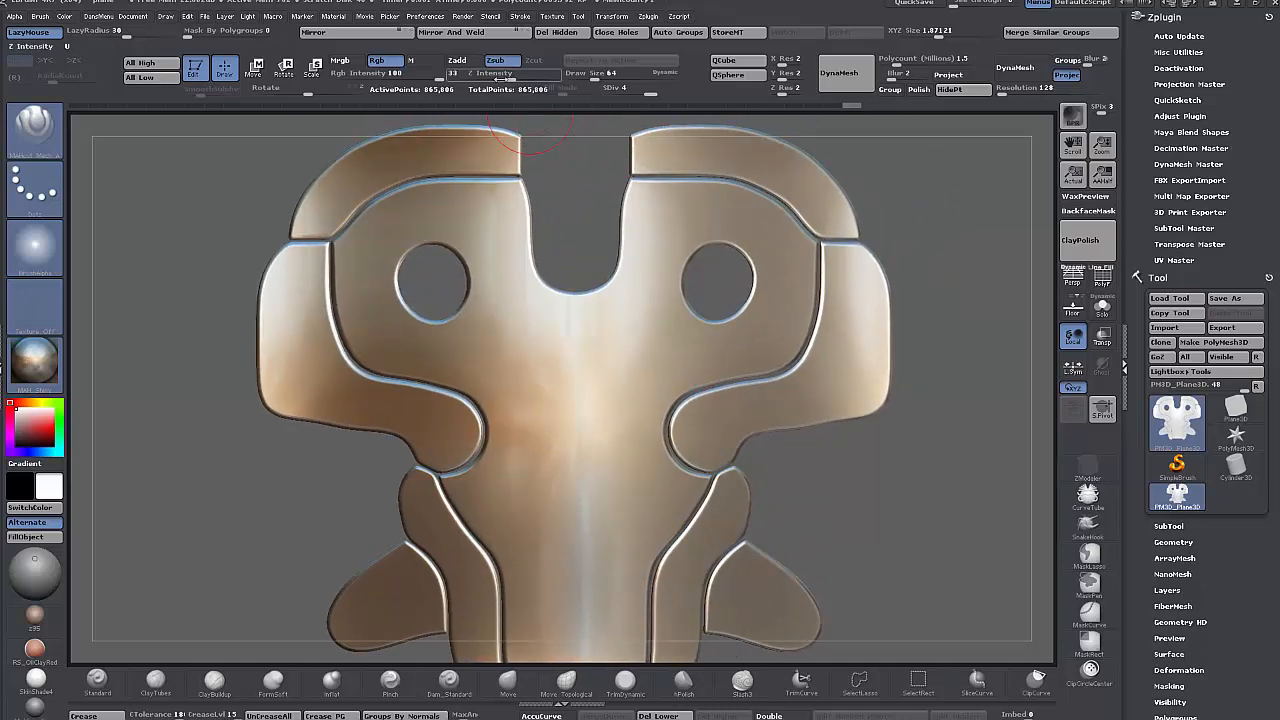
- Reduce the brush draw size to 8 and raise Mask By Polygroups to 100
key(space)
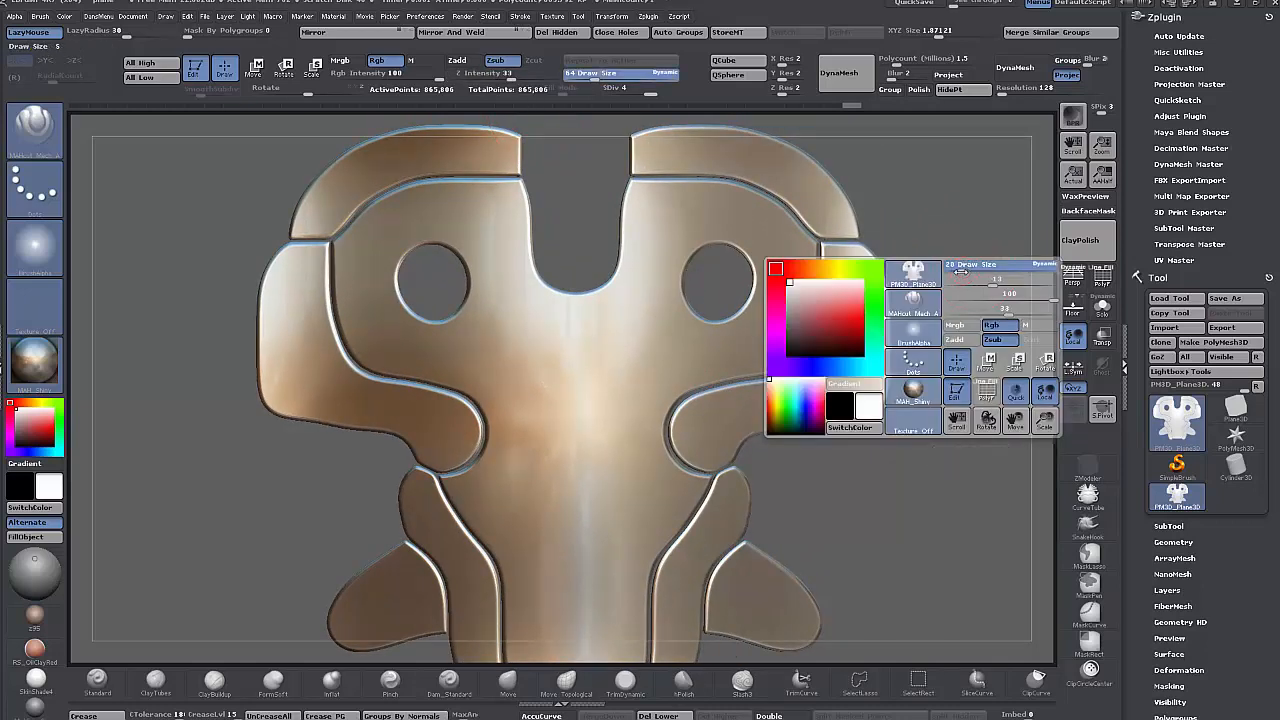
drag(960, 272, 946, 272)
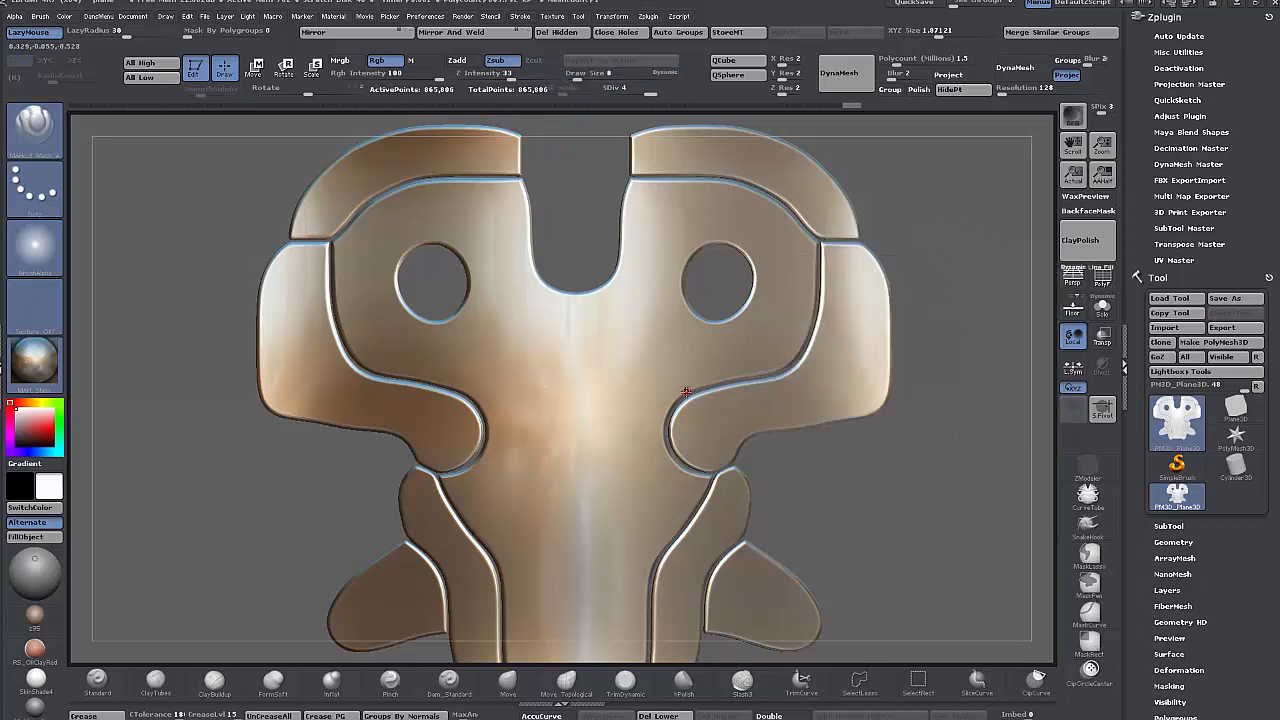
drag(195, 31, 295, 35)
- Try to cut mirrored diagonal panel lines from the neck opening toward the curved side panels, and undo the cut
key(ctrl)
ctrl+alt+drag(684, 391, 587, 293)
ctrl+alt+drag(663, 365, 586, 260)
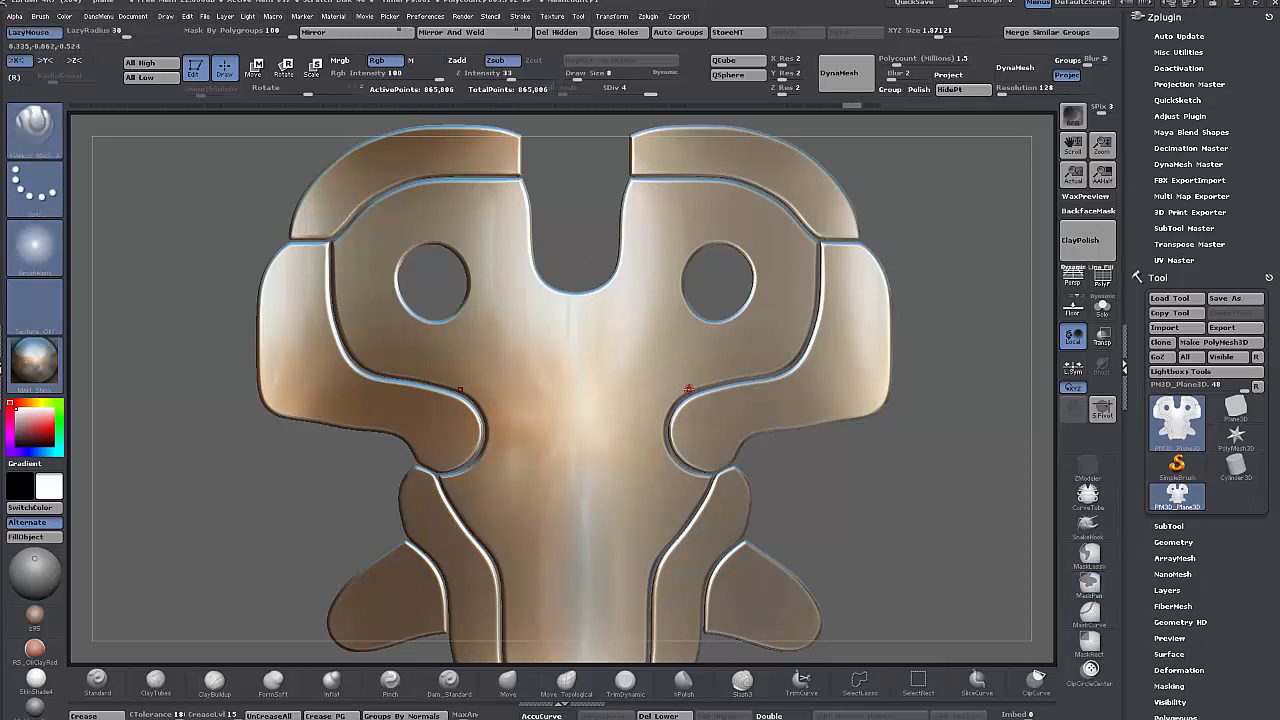
ctrl+alt+drag(668, 357, 587, 278)
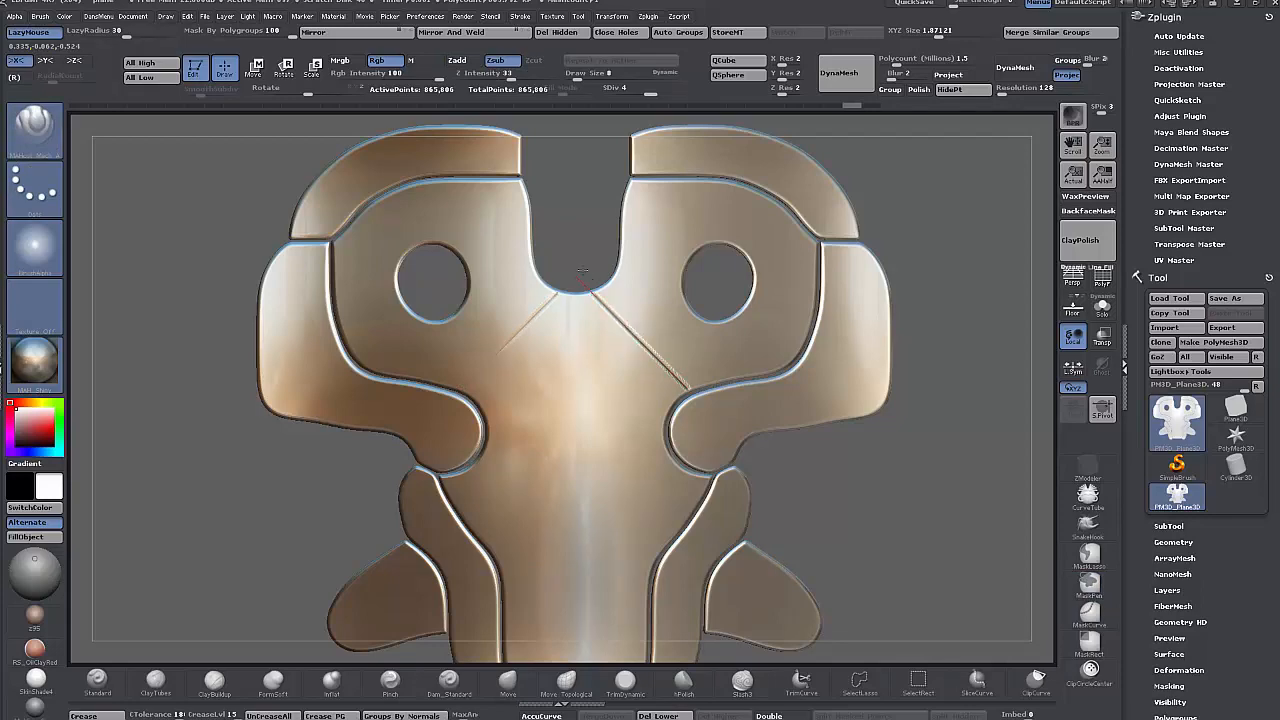
mouse_move(860, 498)
mouse_down()
mouse_move(888, 501)
mouse_move(869, 500)
mouse_up()
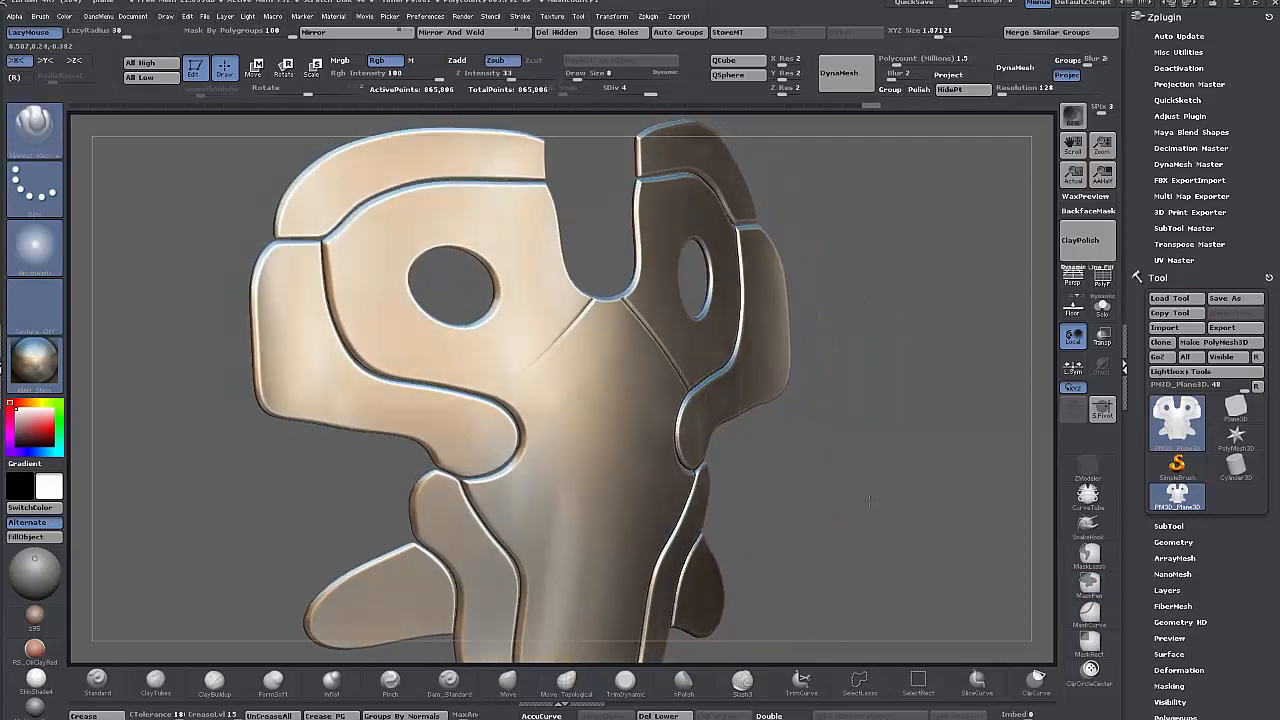
key(ctrl+z)
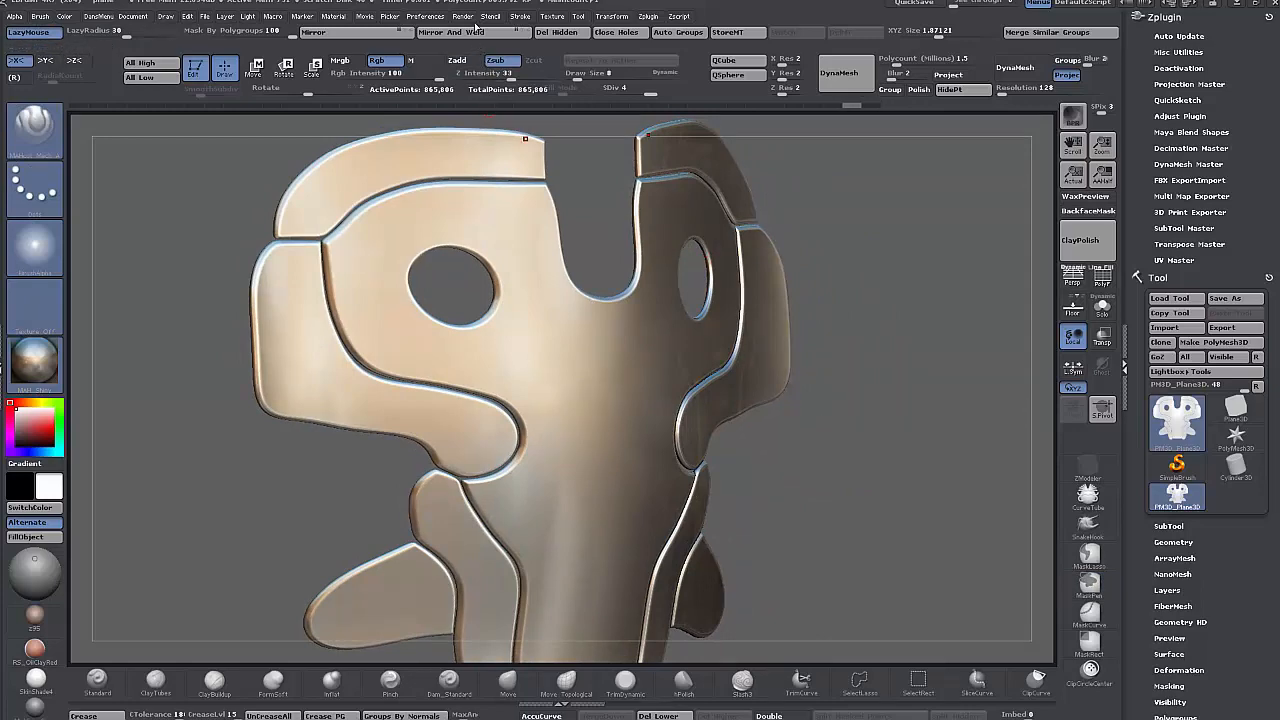
- Delete the lower subdivision levels and apply Mirror And Weld to make the armour panels symmetrical
click(660, 716)
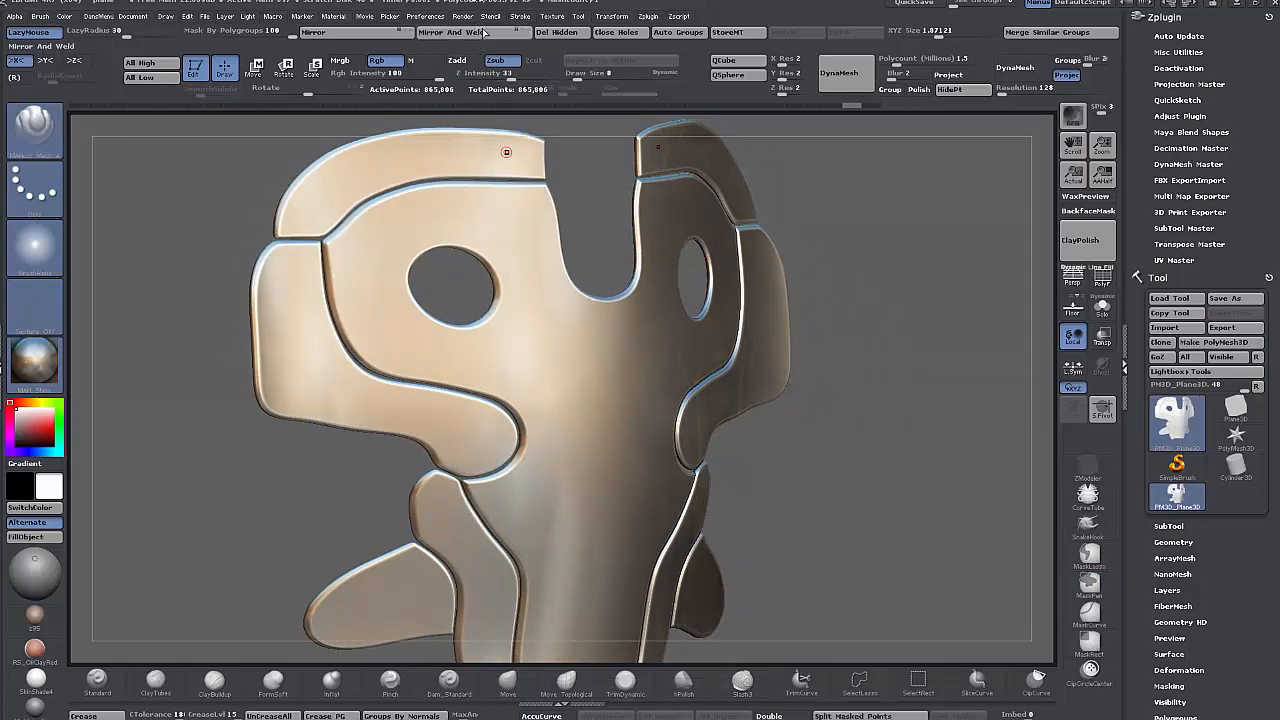
mouse_move(795, 498)
mouse_down()
mouse_move(818, 499)
mouse_move(800, 494)
mouse_up()
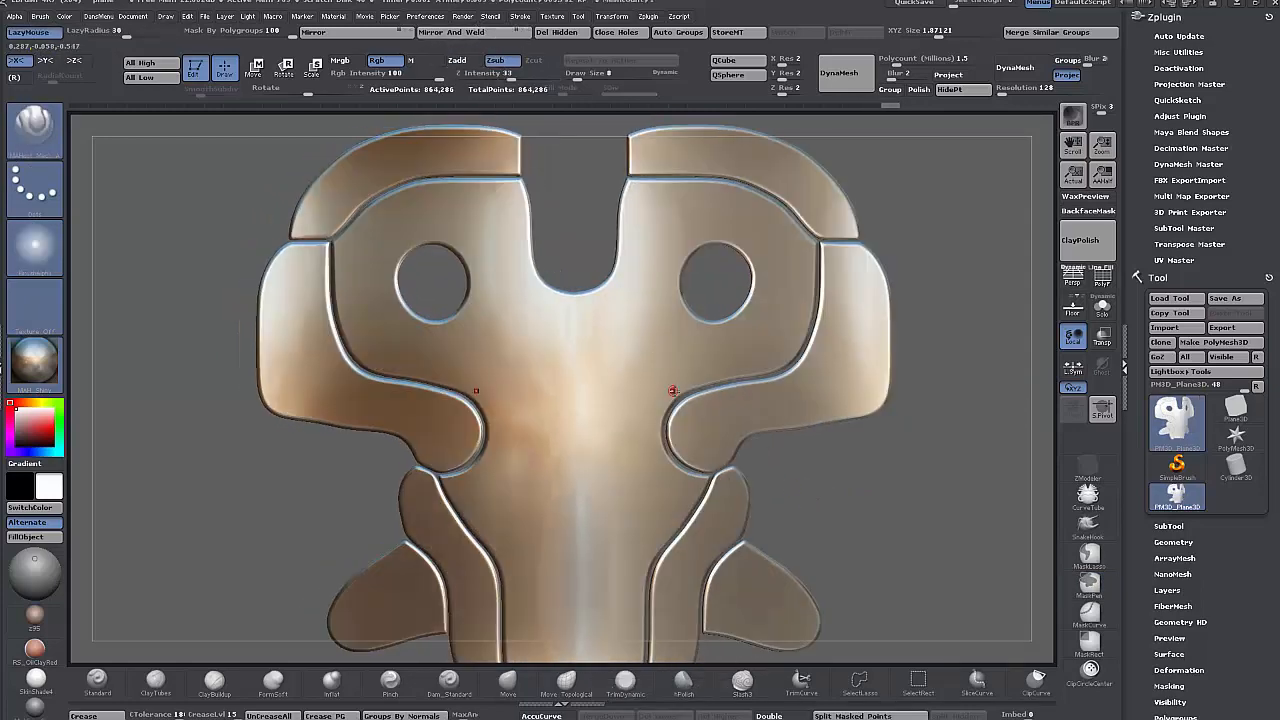
- Cut mirrored panel lines diagonally from the neck opening, horizontally above the round holes, and in short diagonals below the holes
drag(680, 392, 577, 264)
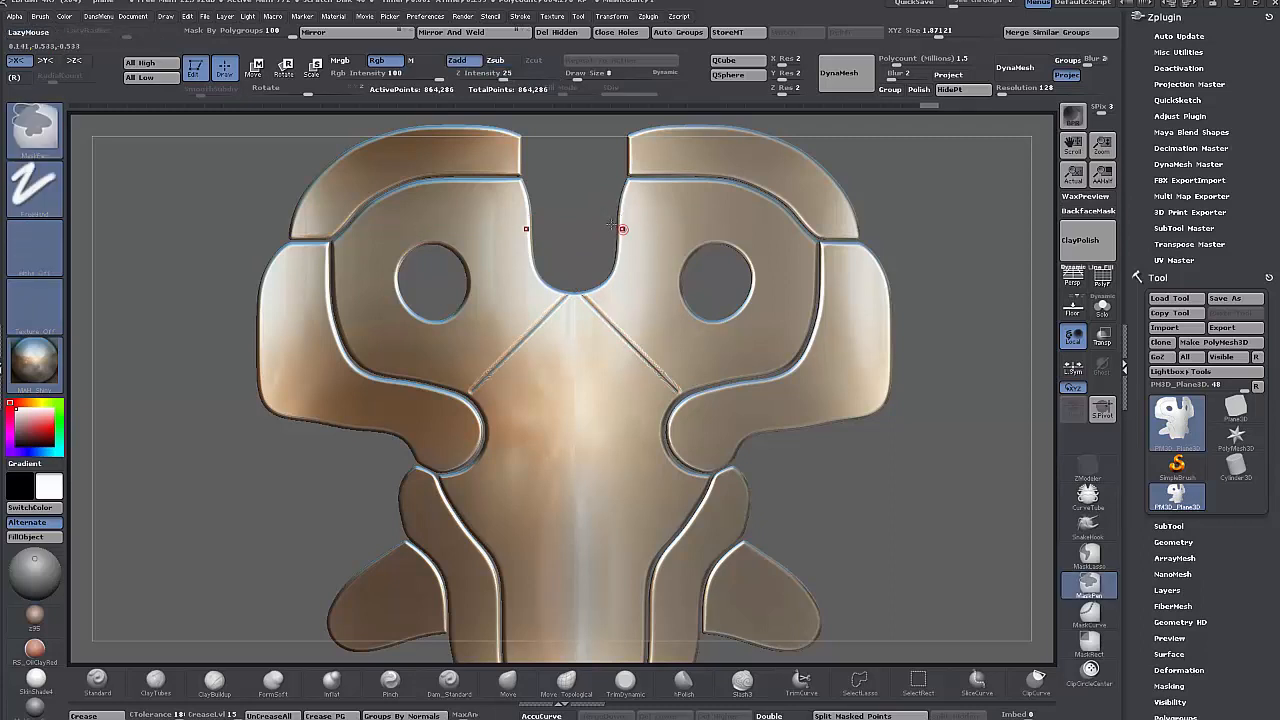
mouse_move(622, 218)
mouse_down()
mouse_move(784, 218)
mouse_move(824, 236)
mouse_up()
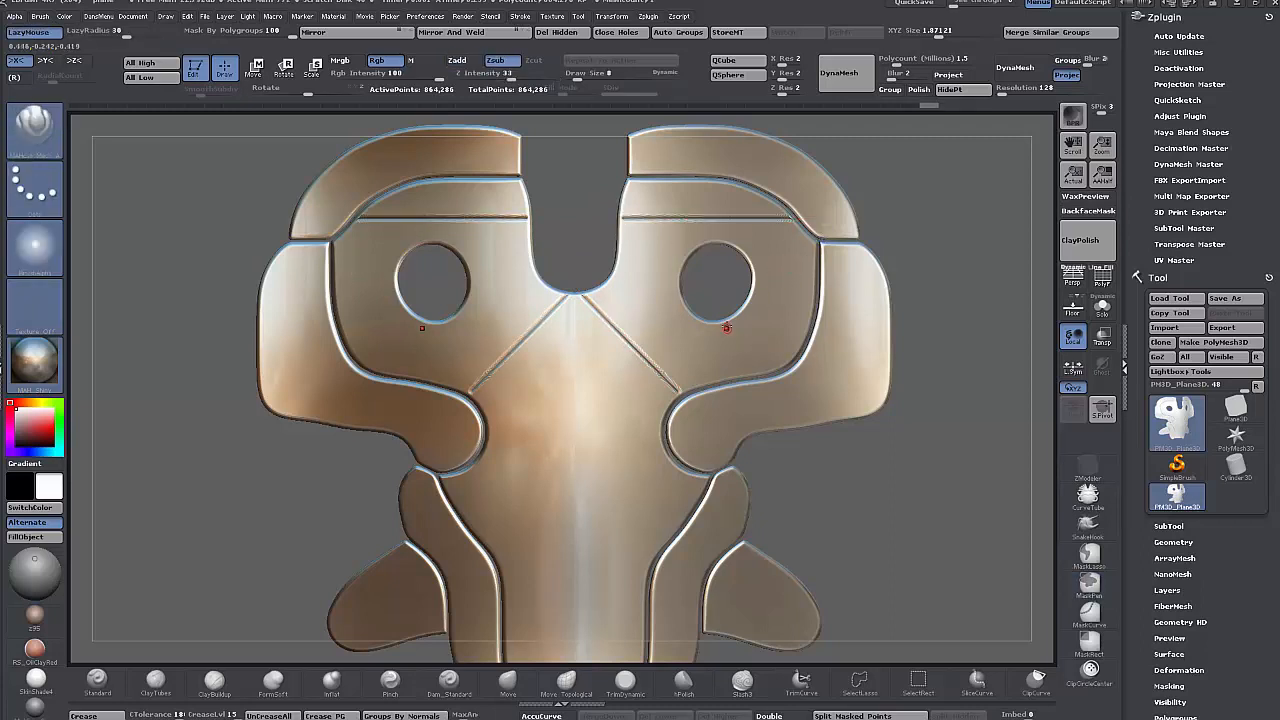
drag(720, 327, 777, 387)
- Cut converging diagonals into the lower torso, join them with a short horizontal line, and run two parallel vertical lines to the bottom edge
alt+drag(854, 543, 869, 423)
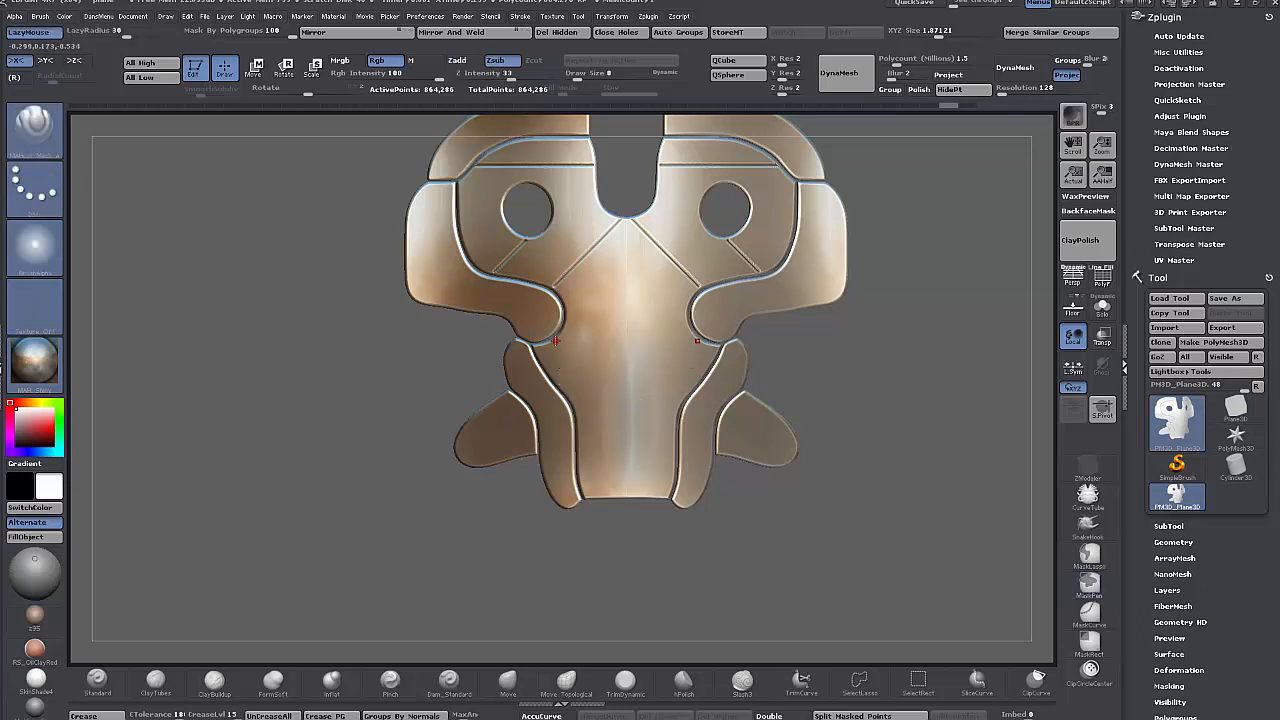
drag(564, 352, 614, 418)
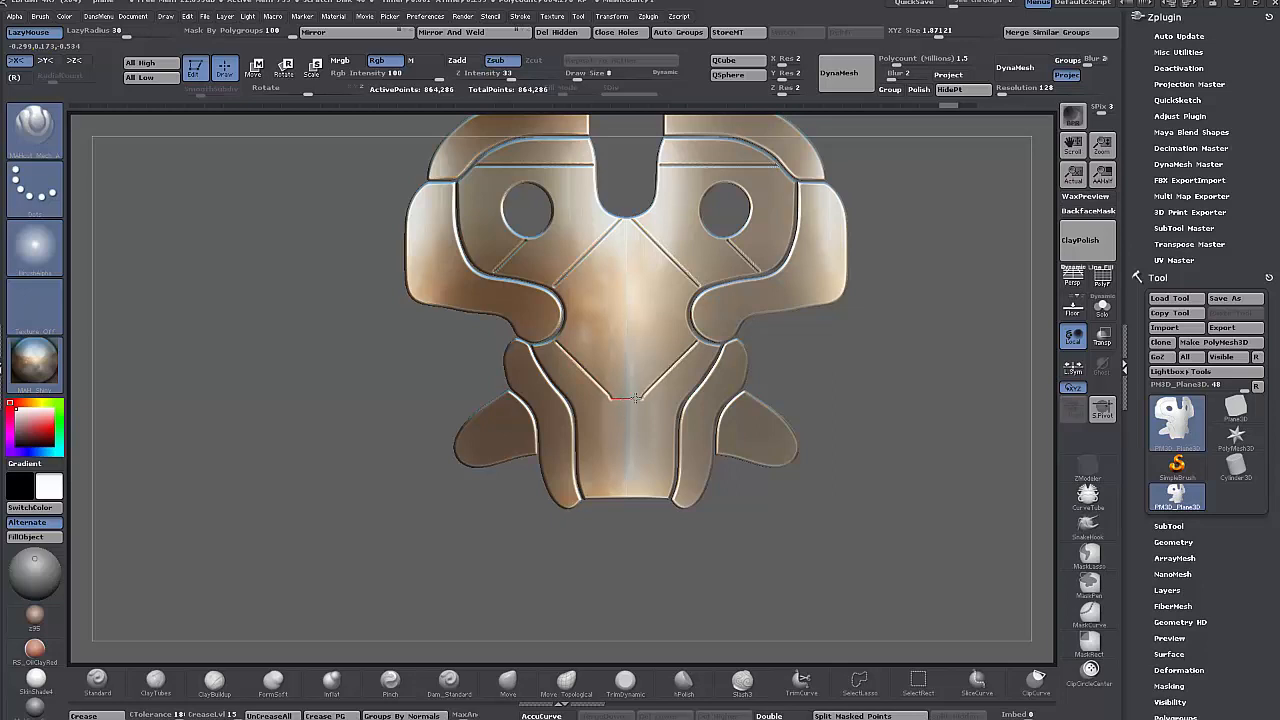
drag(645, 398, 650, 398)
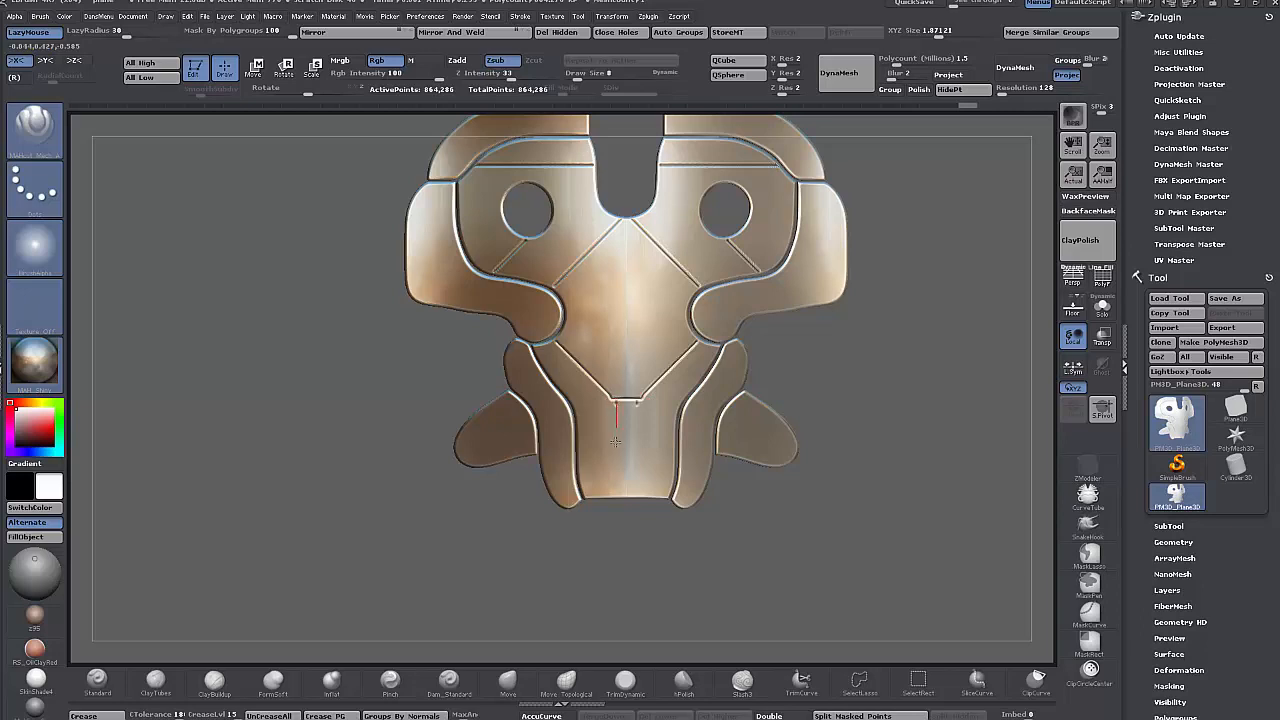
drag(616, 441, 604, 520)
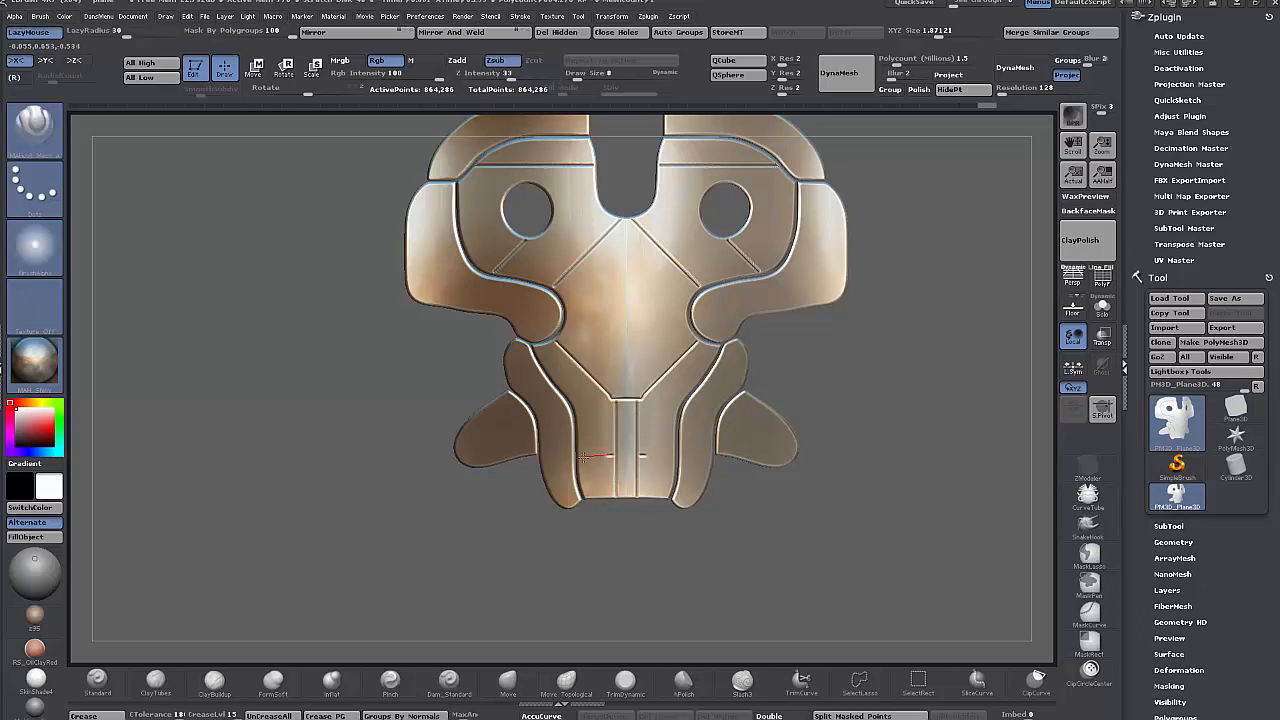
- Cut angled and straight horizontal lines across the abdomen beside the central strip, plus a T-shaped panel line in the middle of the chest
drag(583, 457, 560, 492)
drag(605, 428, 549, 436)
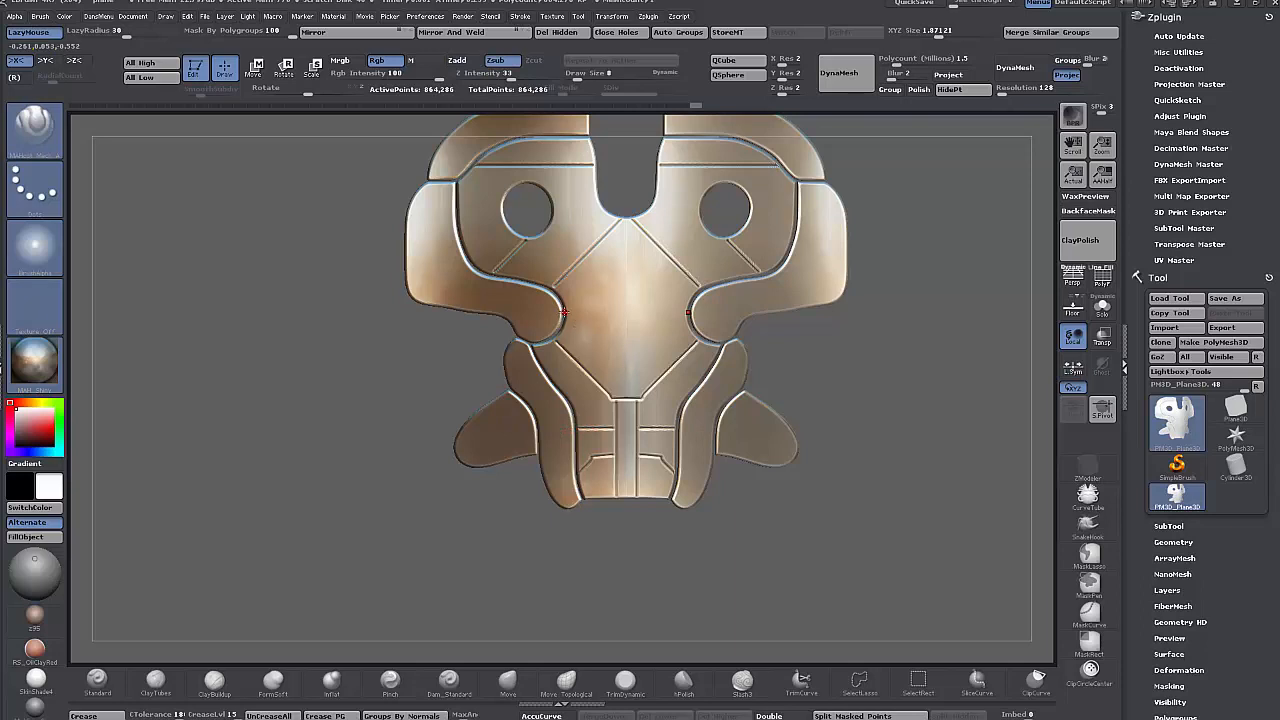
mouse_move(589, 313)
mouse_down()
mouse_move(636, 314)
mouse_move(615, 362)
mouse_move(650, 360)
mouse_up()
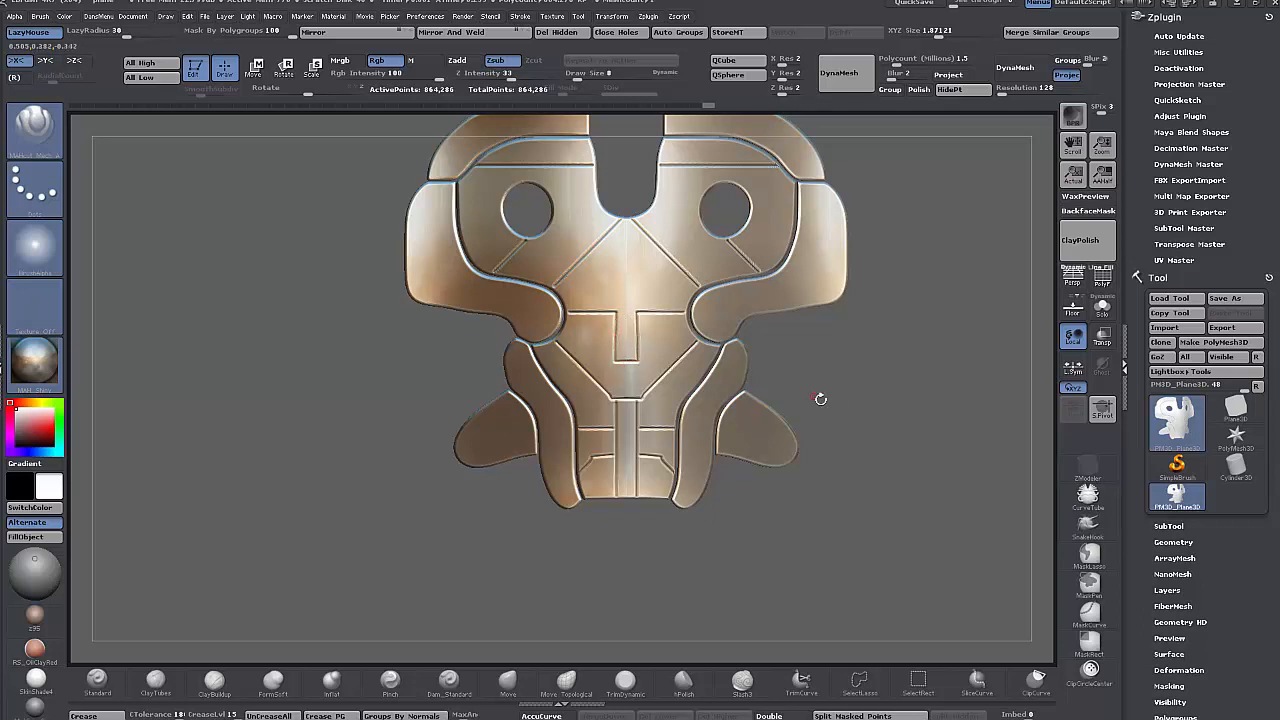
- Set up the Standard brush with the DragDot stroke, Alpha 36 and a draw size of 26 for rivets
mouse_move(815, 403)
alt+mouse_down()
mouse_move(836, 444)
mouse_move(808, 490)
alt+mouse_up()
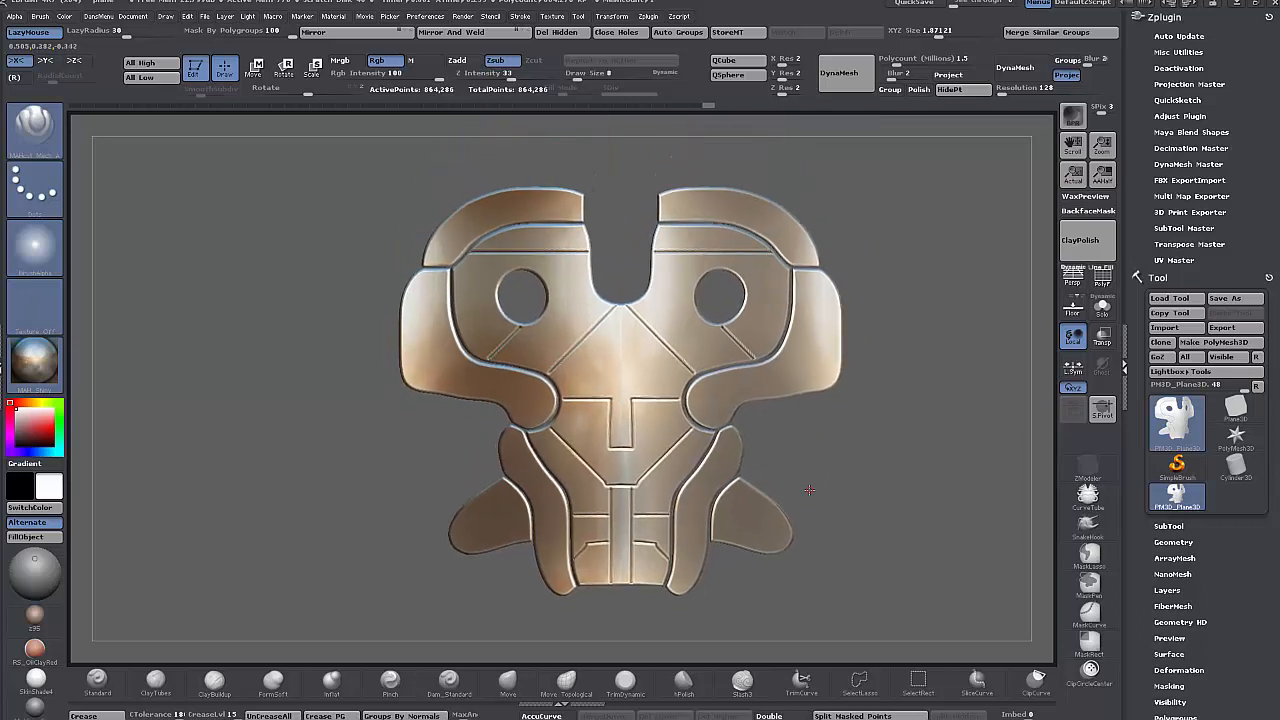
click(97, 680)
click(35, 185)
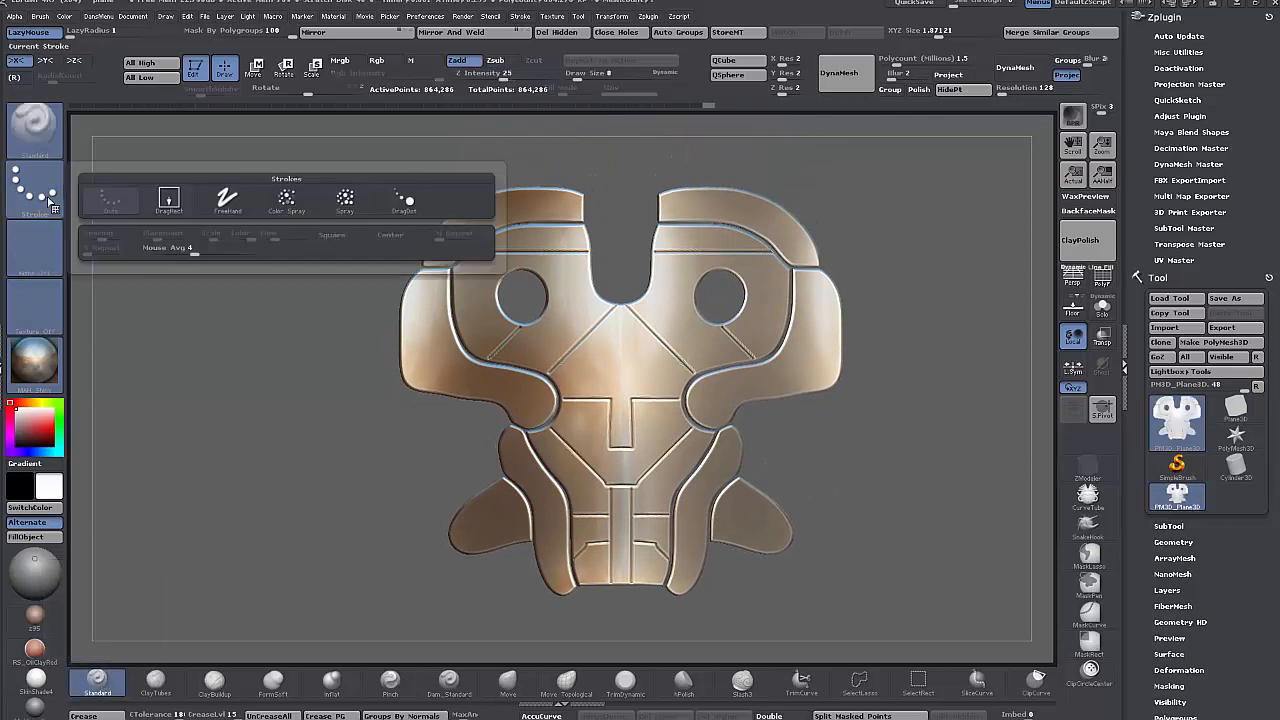
click(406, 206)
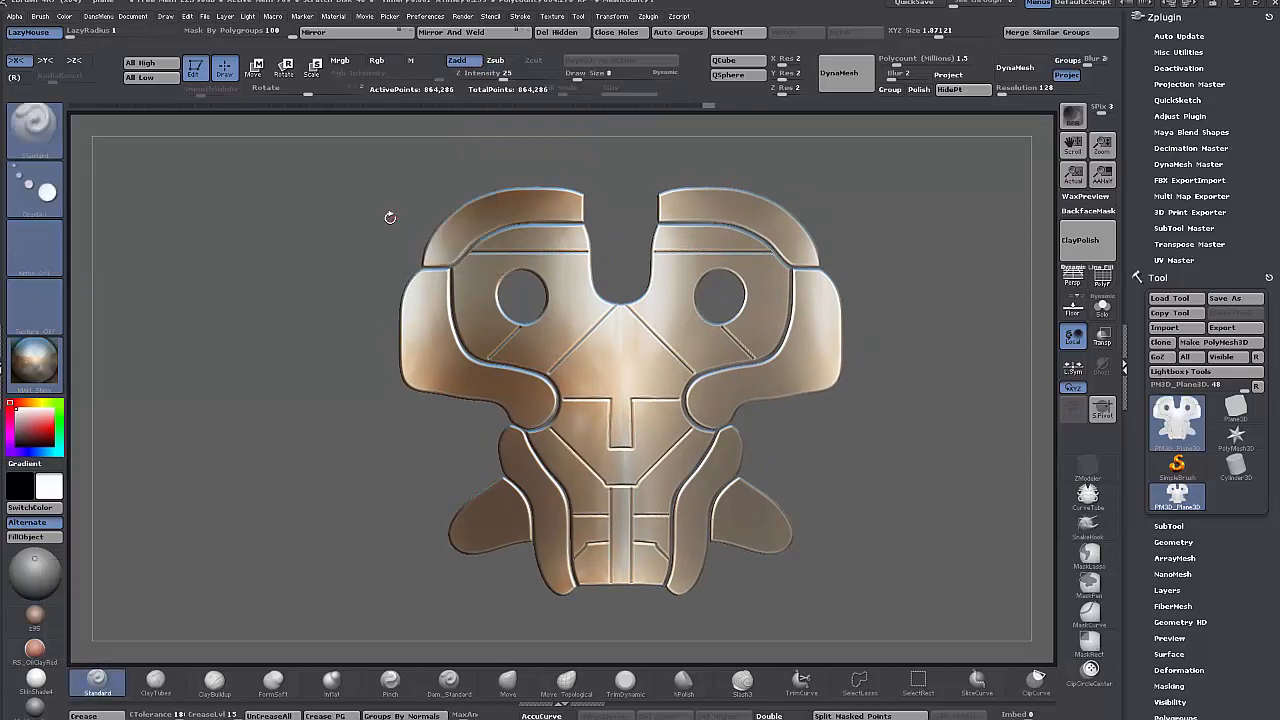
click(35, 245)
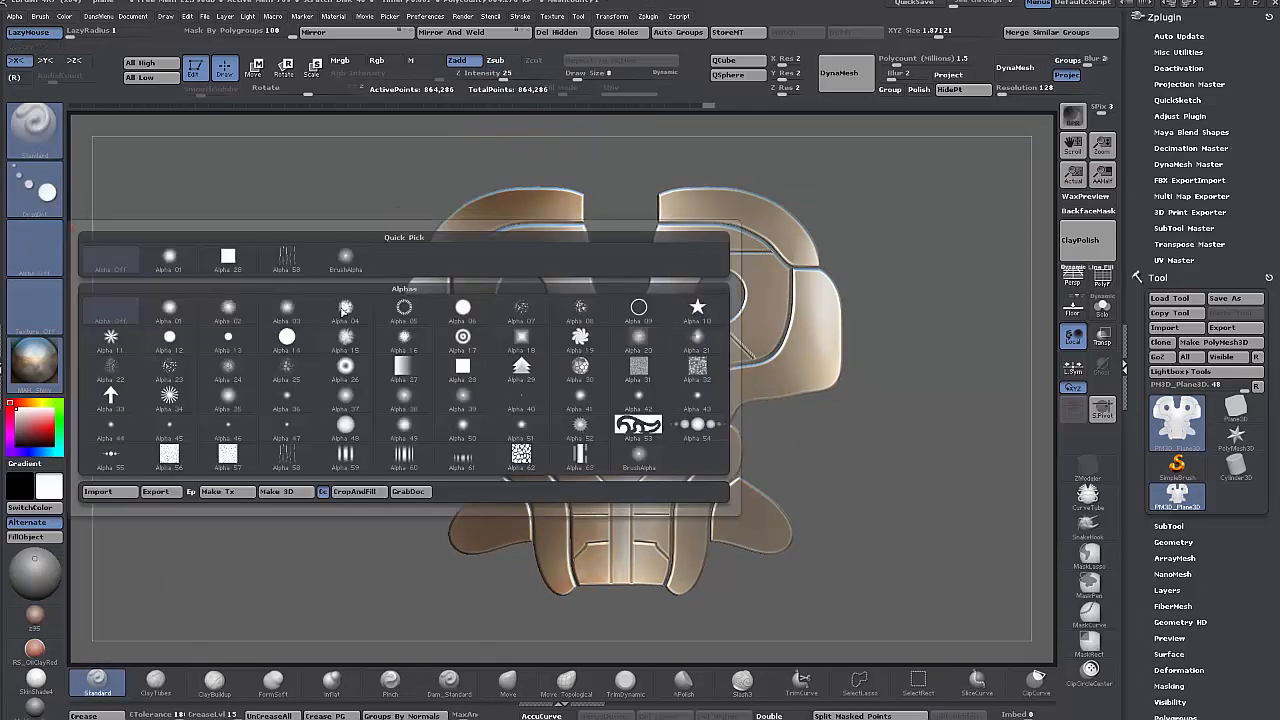
click(287, 402)
key(space)
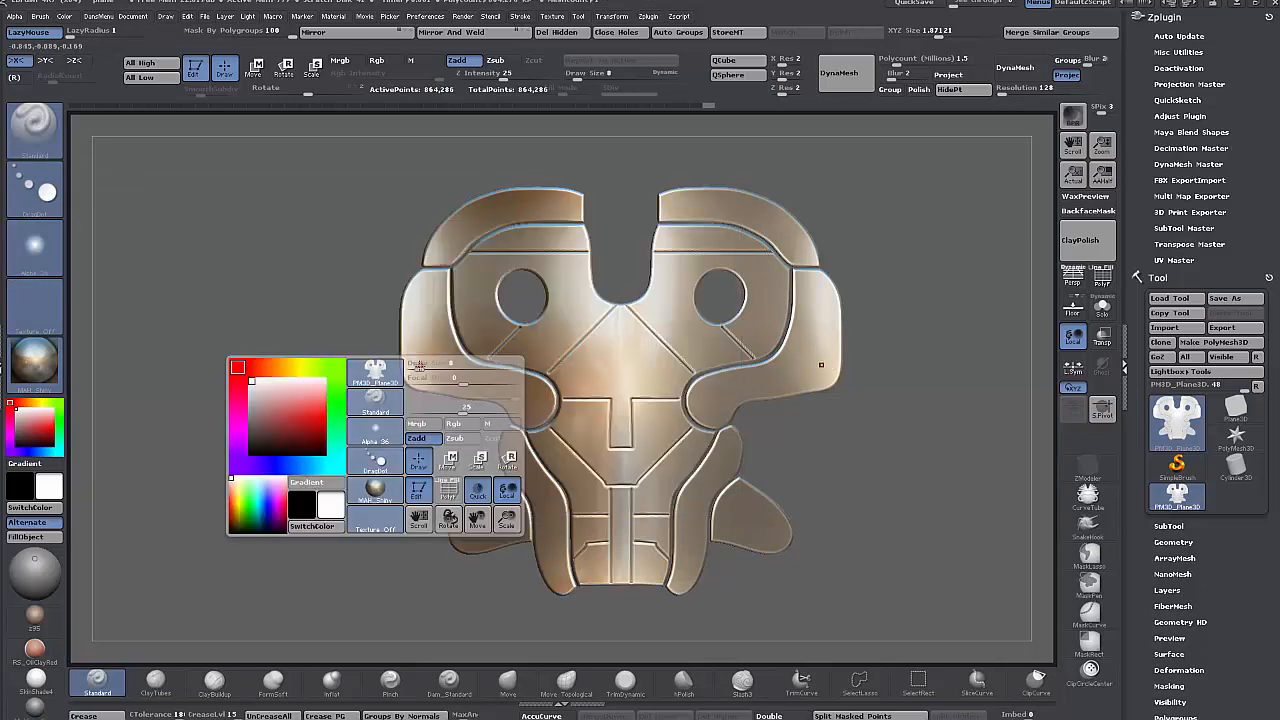
drag(421, 368, 416, 374)
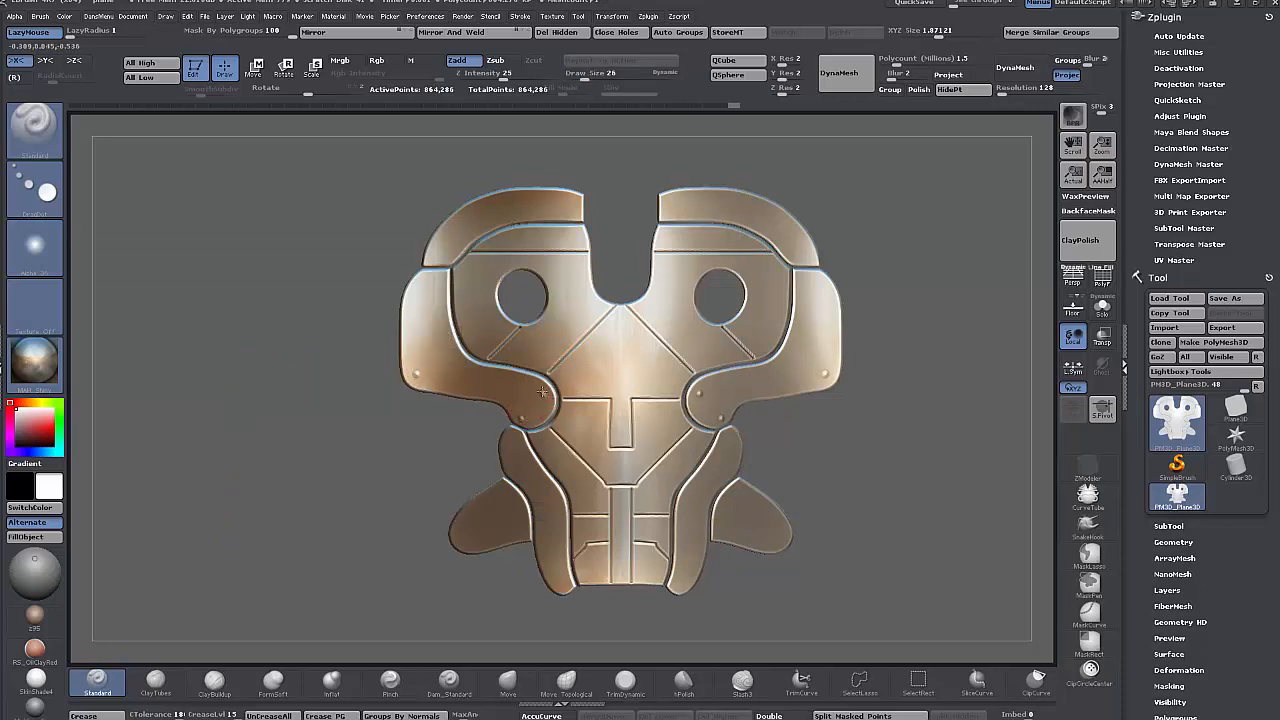
- Place mirrored rivets along the edges and corners of the side panels and the upper shoulder panels
click(450, 354)
click(420, 280)
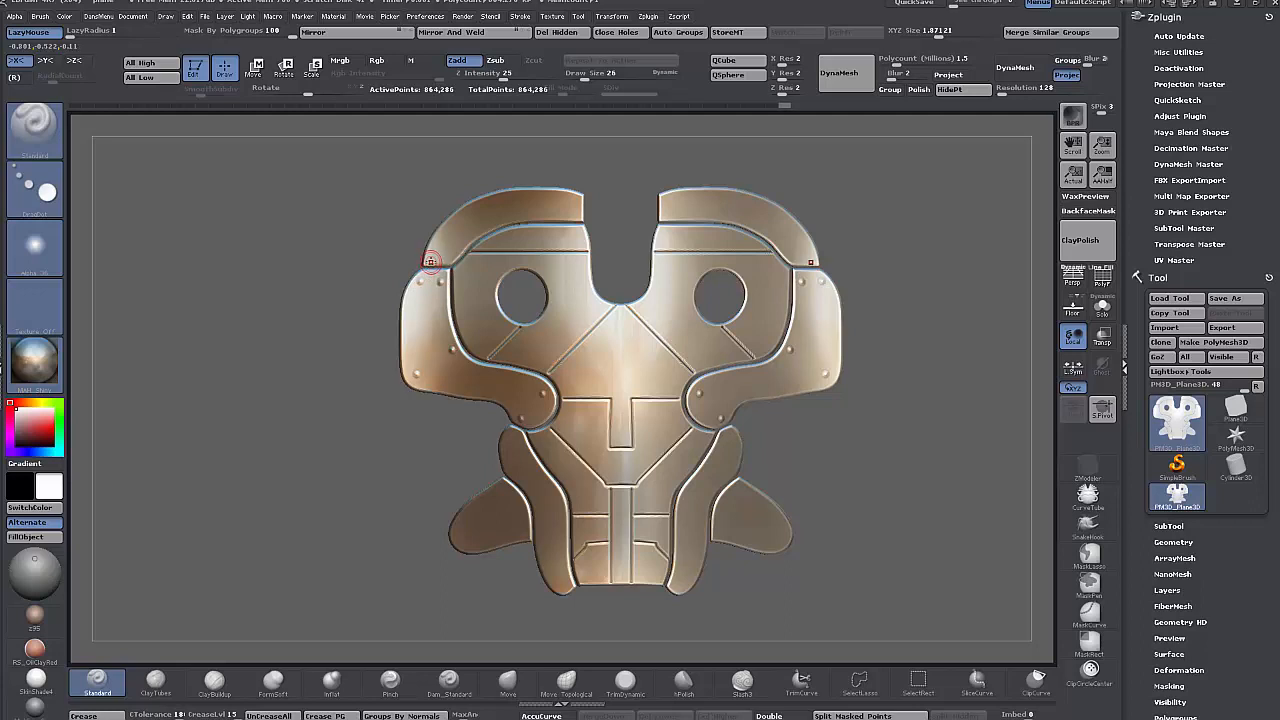
click(433, 258)
click(502, 196)
click(568, 201)
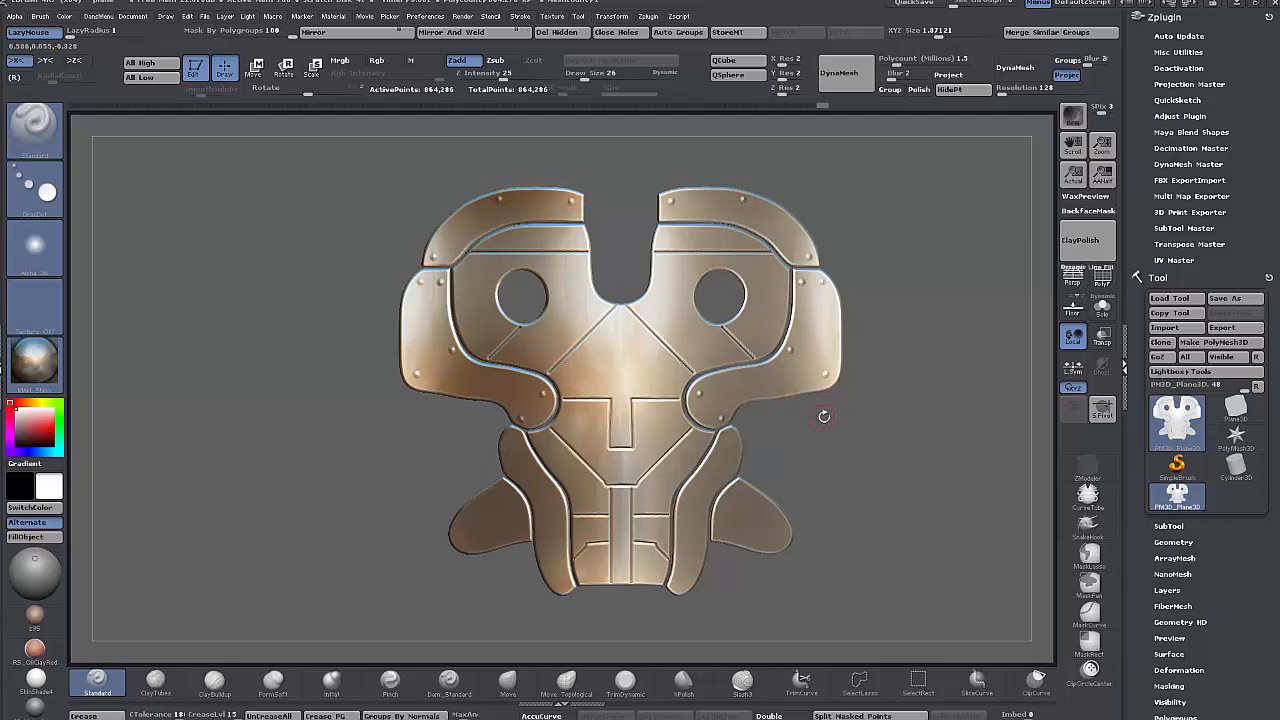
- Select the IMM_ModelKit insert mesh brush
ctrl+right_drag(877, 463, 867, 448)
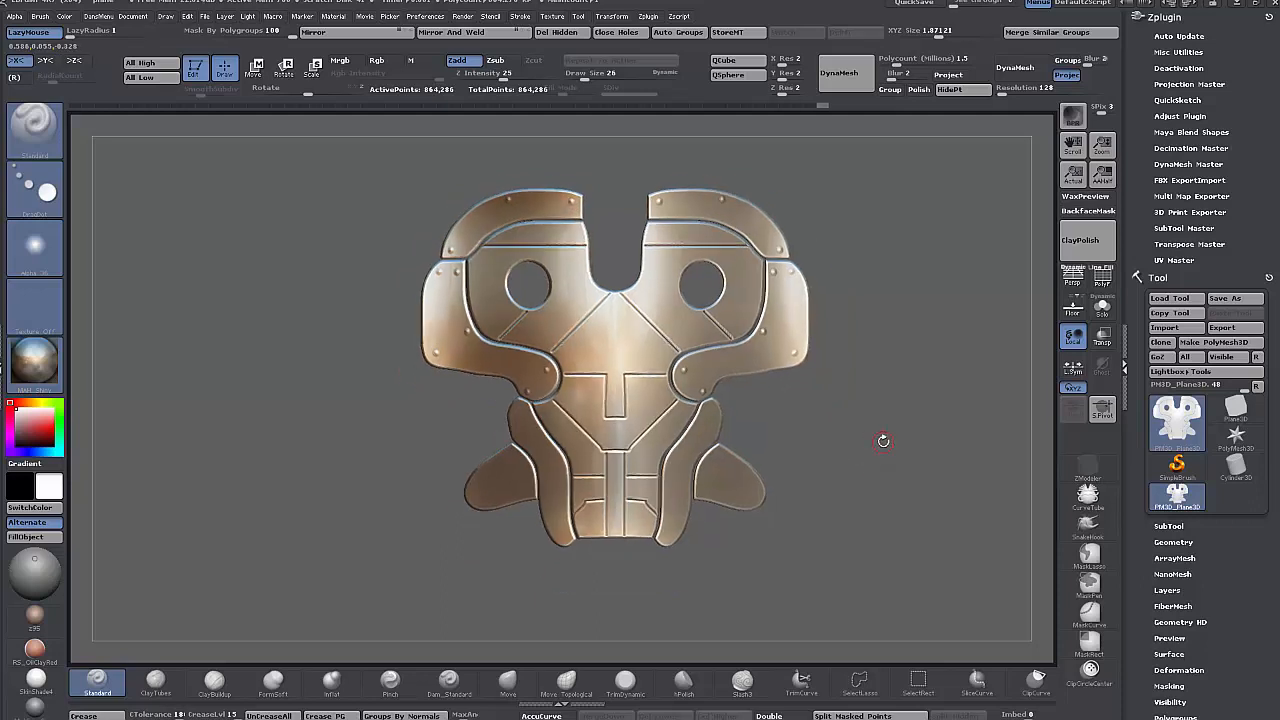
key(b)
key(i)
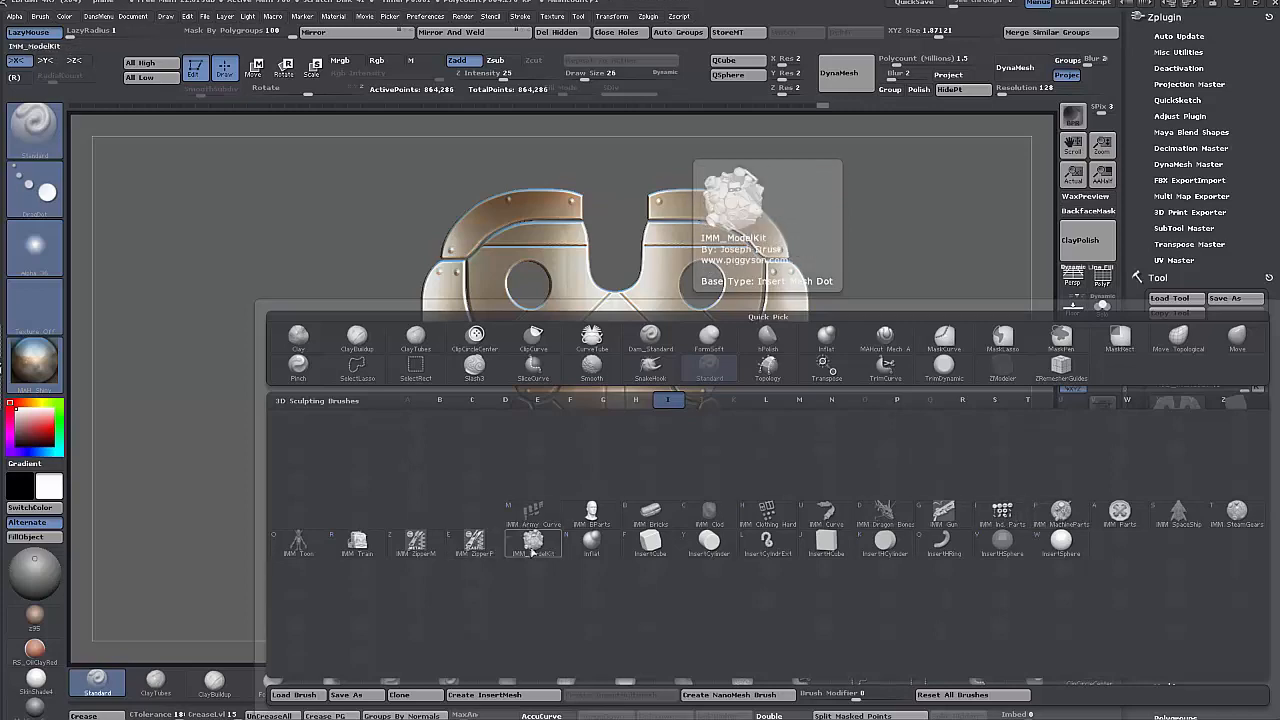
click(533, 548)
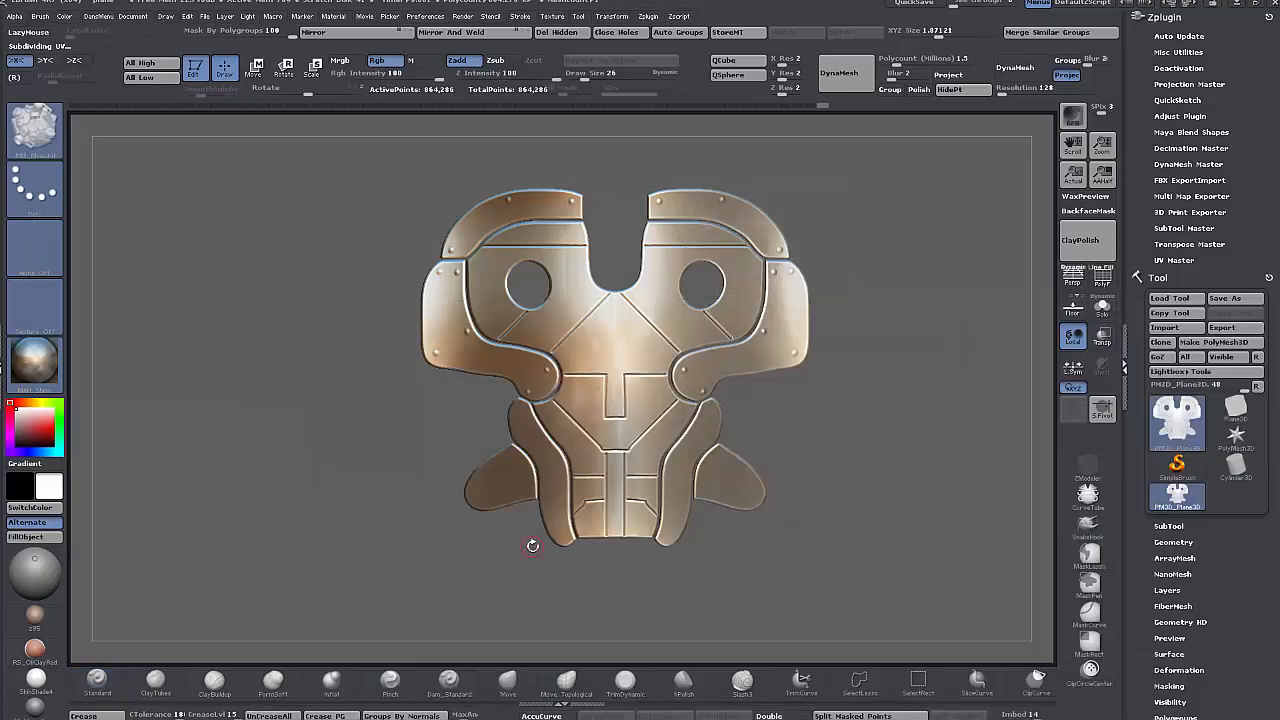
- Insert a small Vents_4 mesh on the centreline, inside the stem of the T-shaped panel line
key(m)
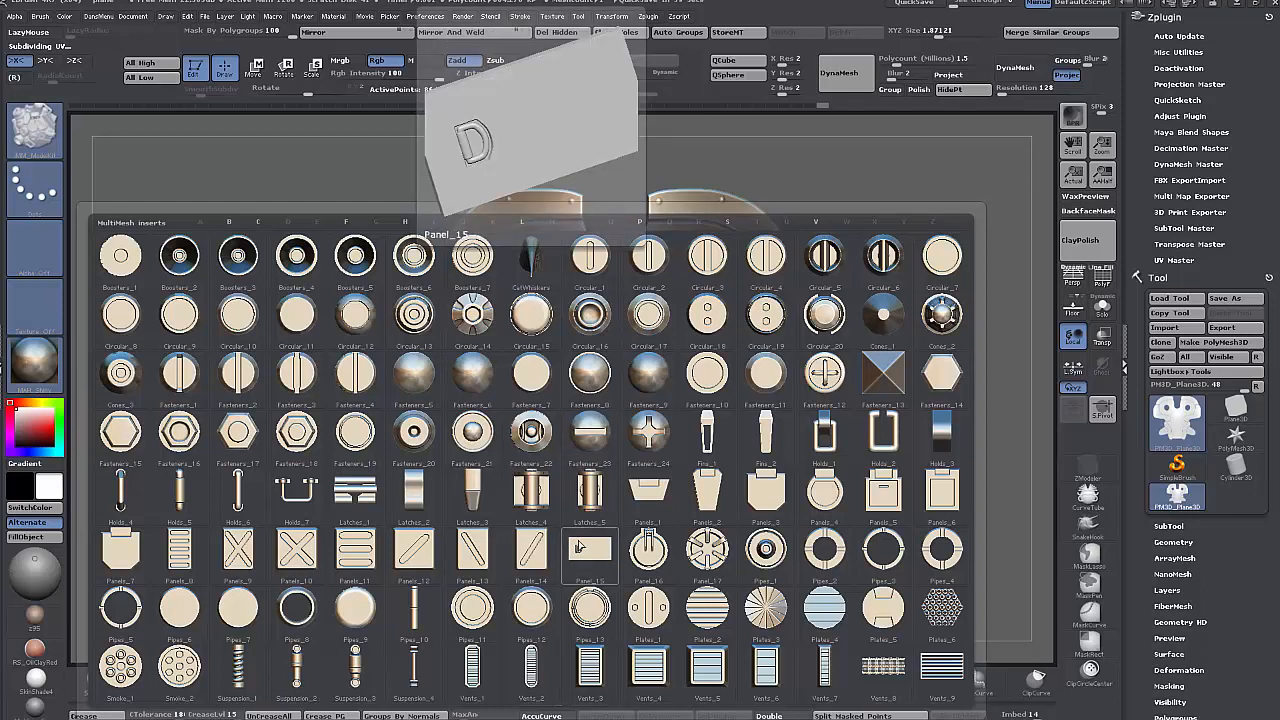
click(648, 663)
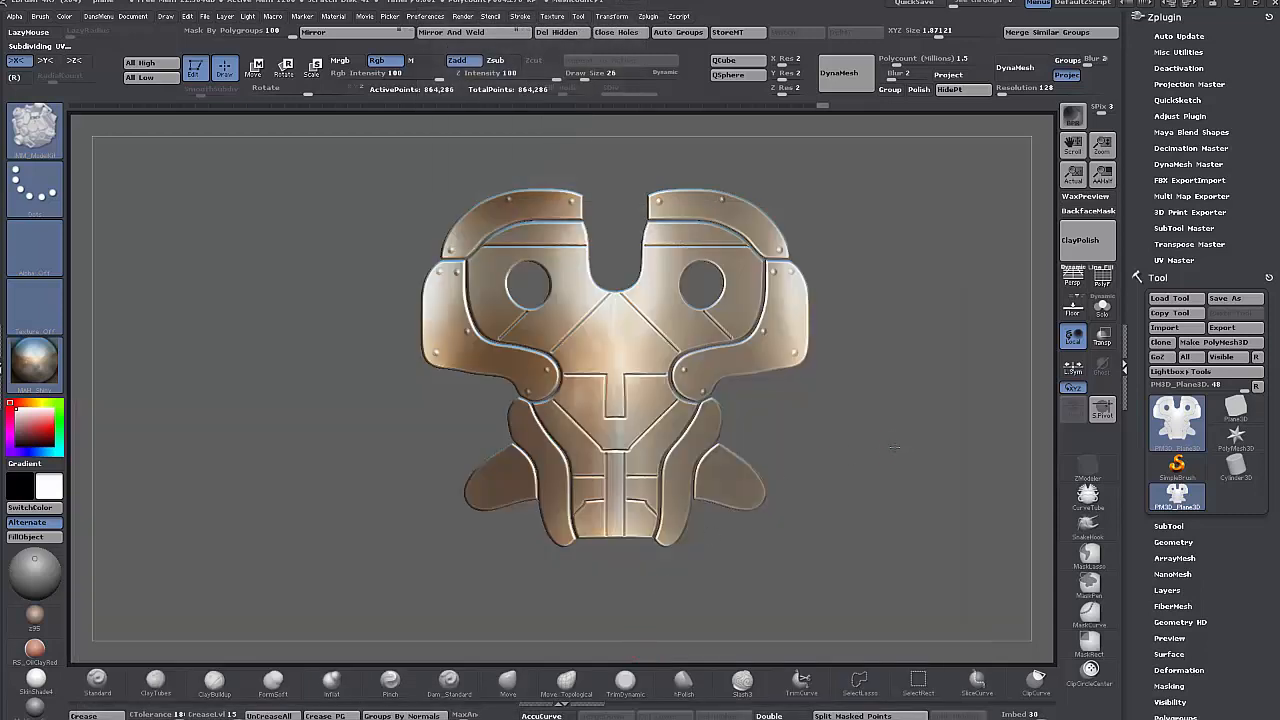
key(f)
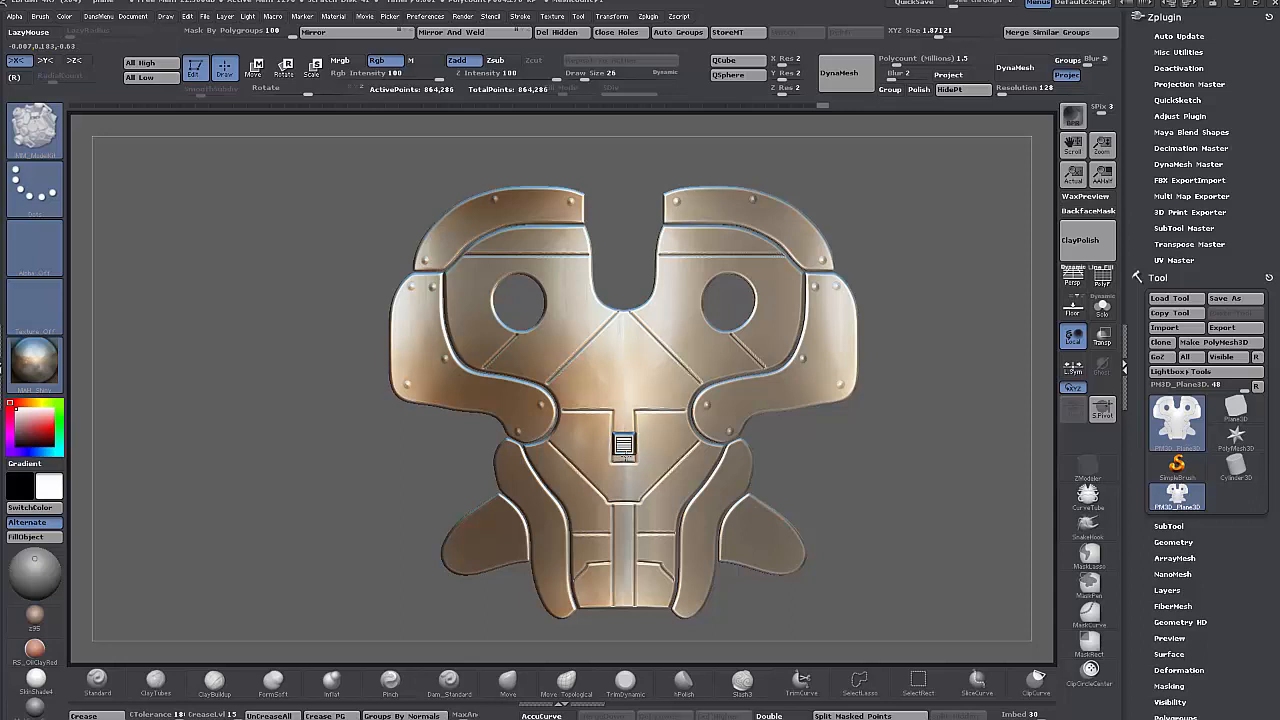
click(623, 444)
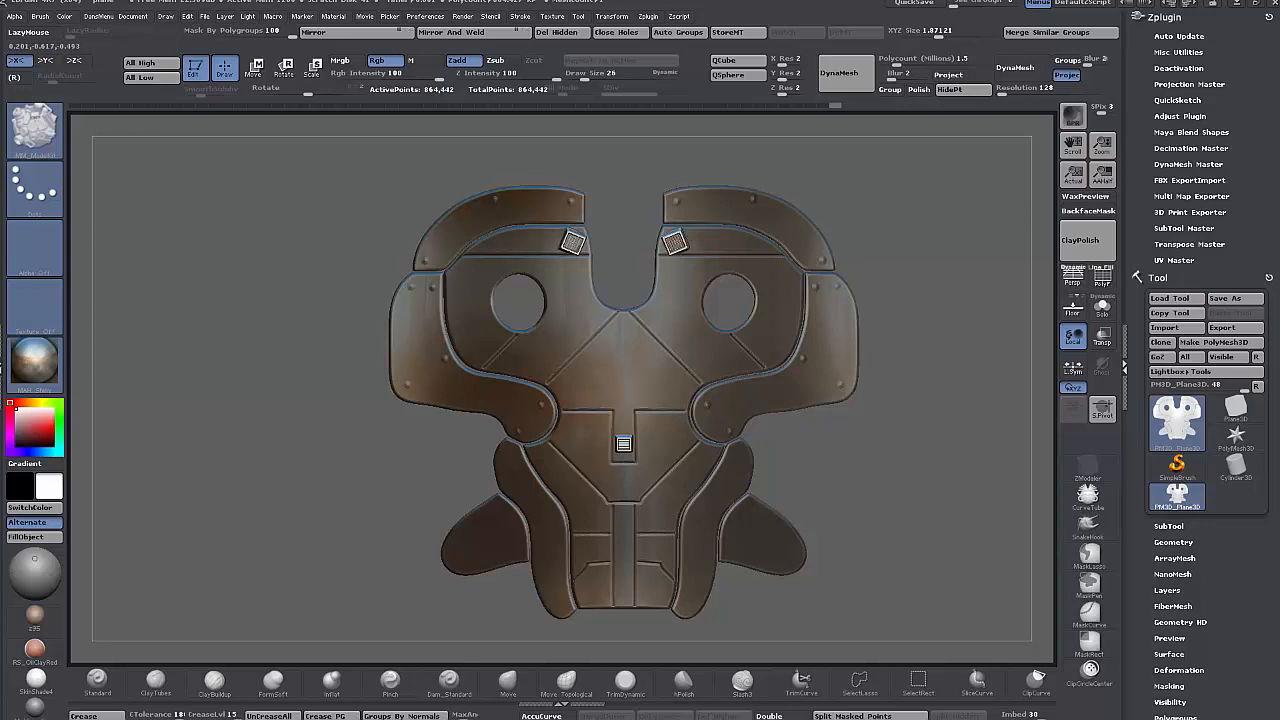
- Try to insert a mirrored pair of vents on the strips beside the neck opening, and undo them
drag(677, 241, 676, 243)
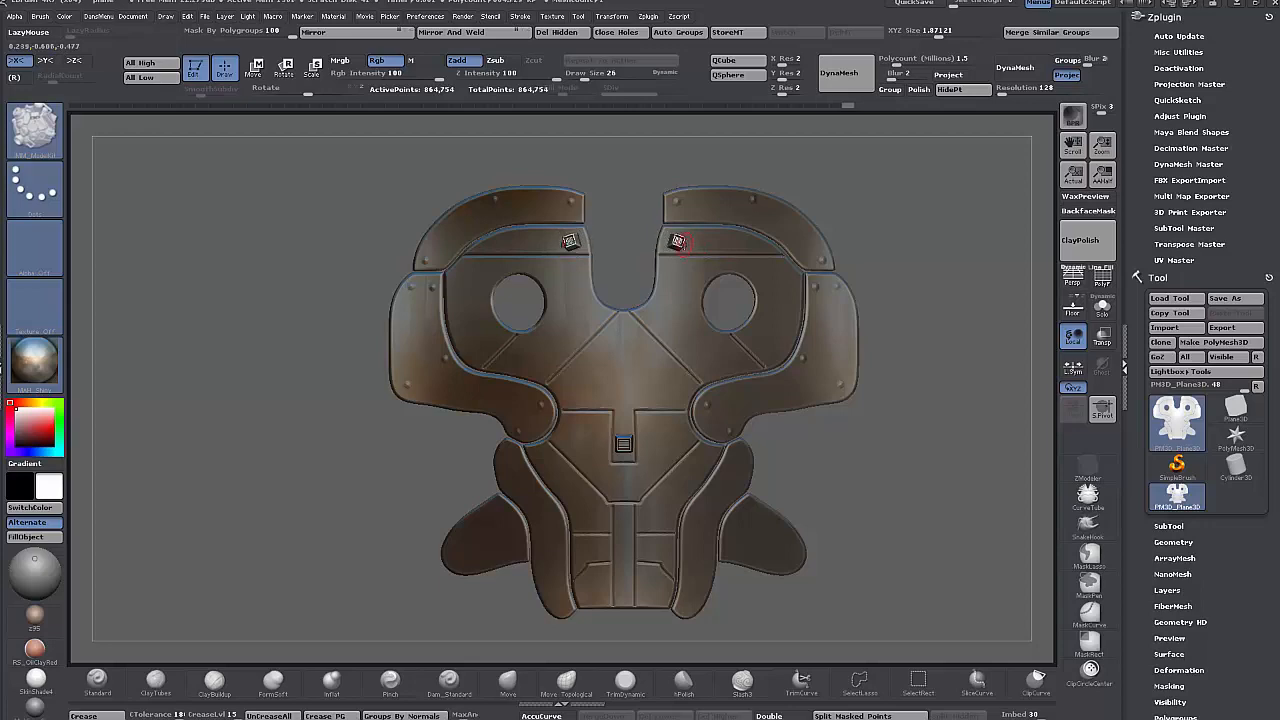
key(ctrl+z)
- Insert two mirrored pairs of Fasteners_22 meshes on the strips above the round holes
key(m)
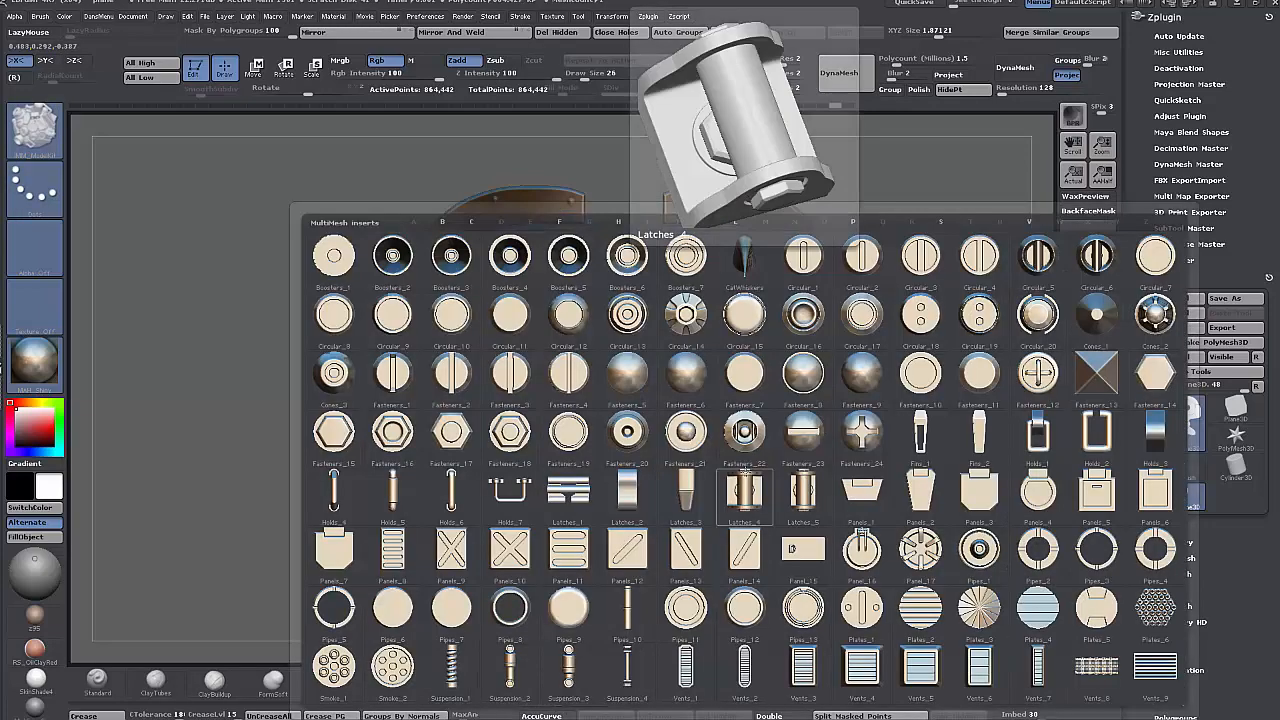
click(741, 438)
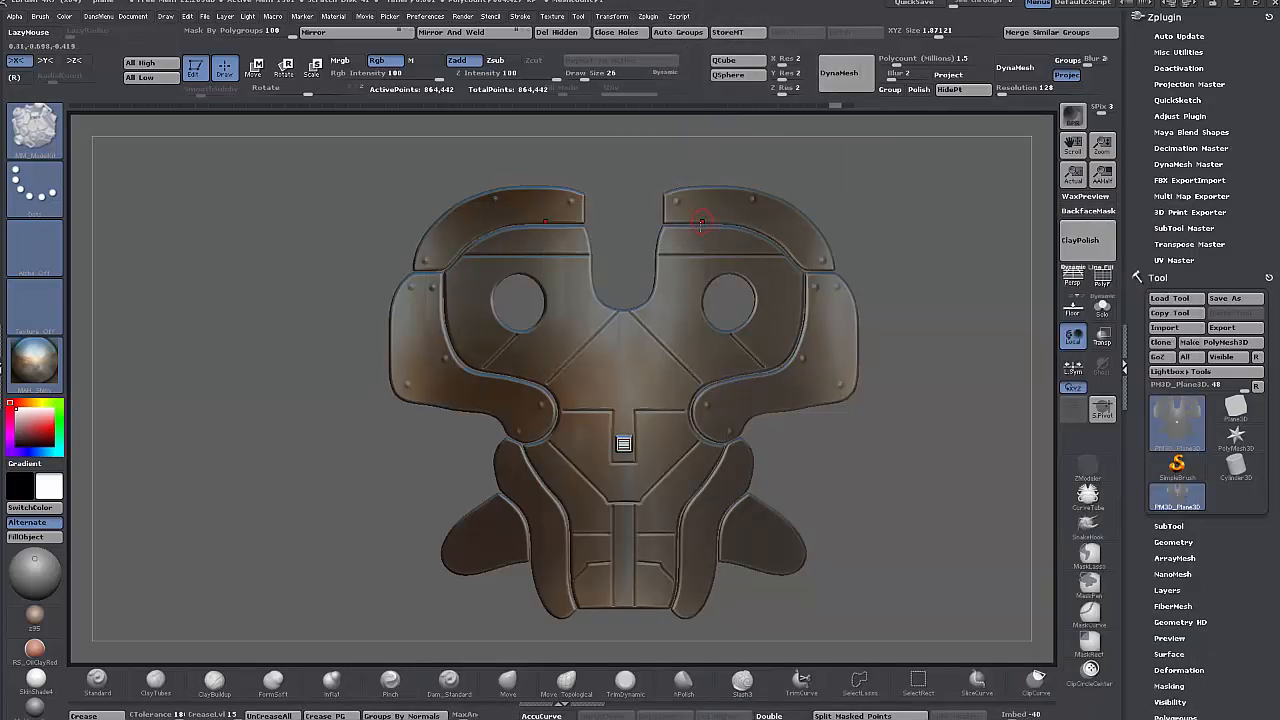
drag(676, 238, 749, 245)
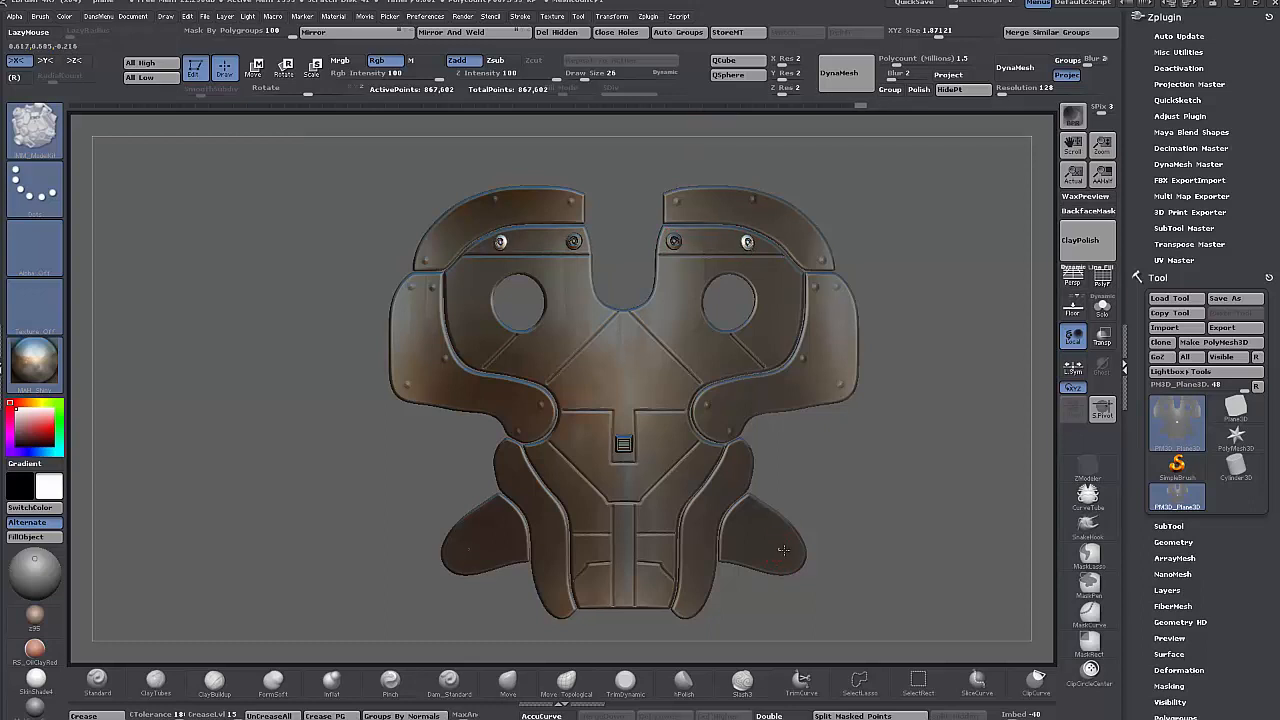
- Insert a mirrored pair of round fastener meshes on the lower side wings and turn on the polyframe display
drag(779, 548, 781, 549)
mouse_move(866, 476)
mouse_down()
mouse_move(924, 495)
mouse_move(799, 423)
mouse_move(855, 455)
mouse_move(850, 373)
mouse_move(689, 433)
mouse_move(700, 460)
mouse_up()
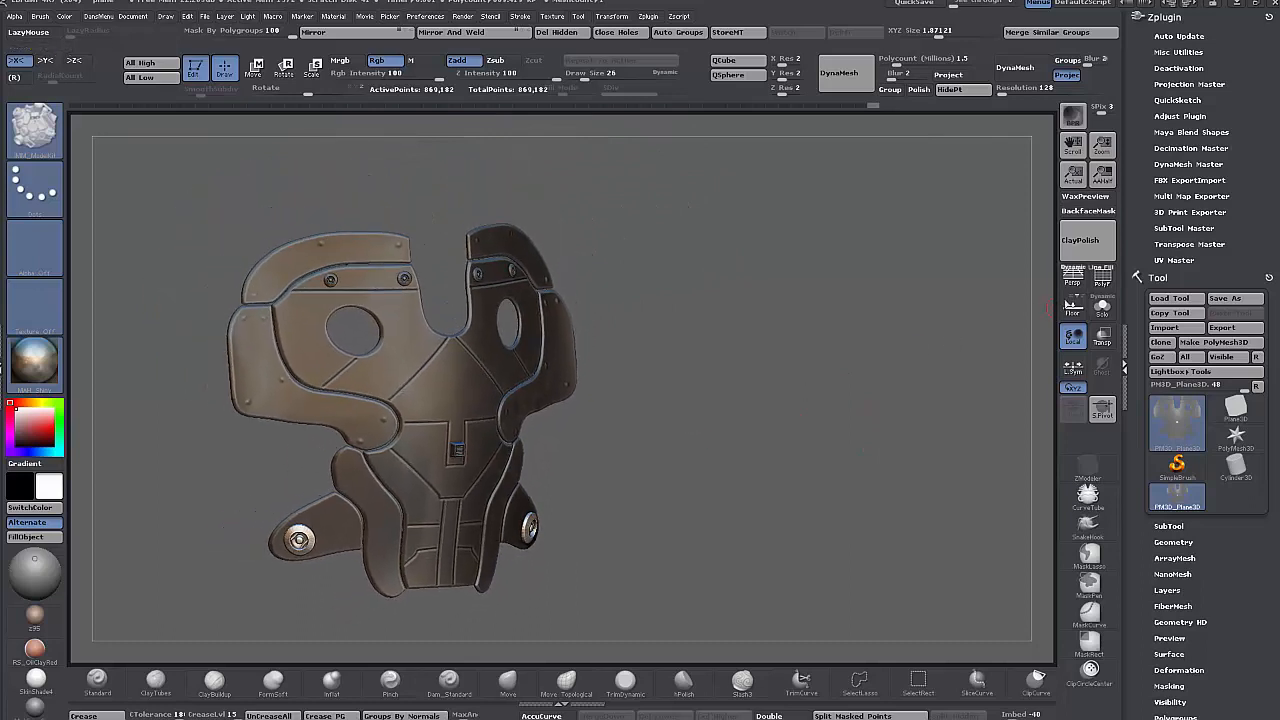
click(1102, 281)
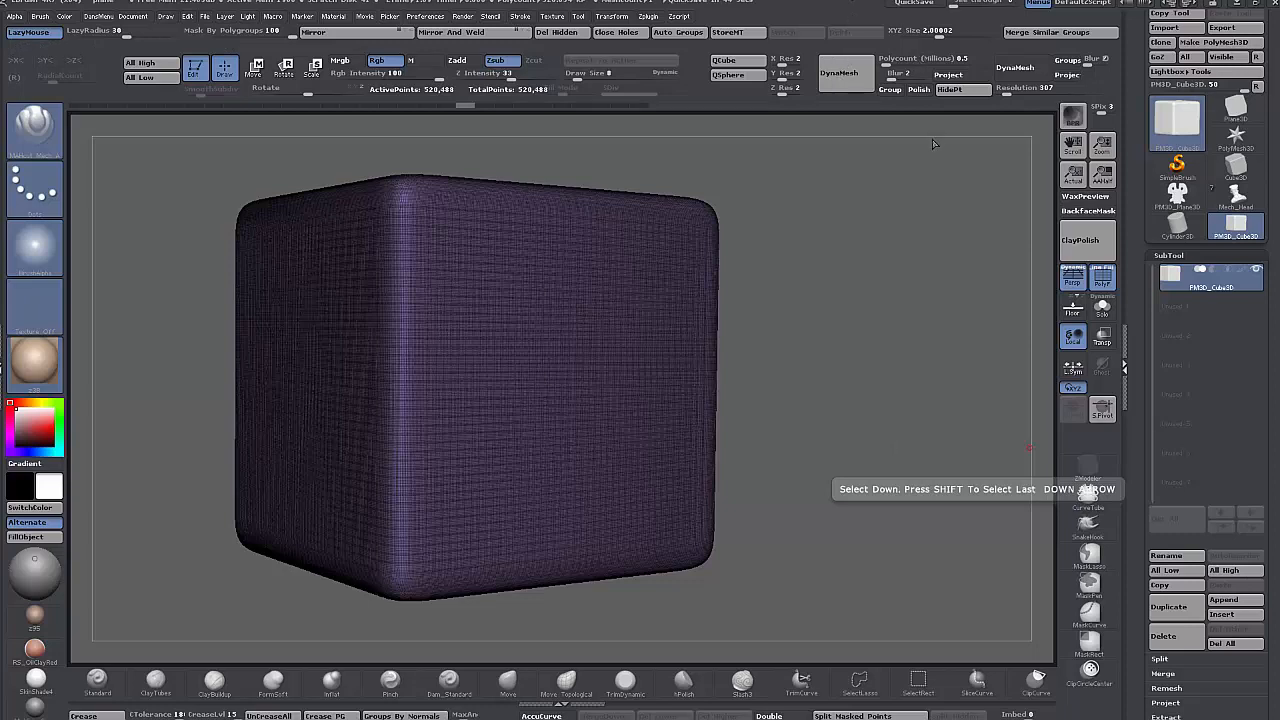
- With the polyframe hidden, mask a square in the middle of the cube's front face and invert the mask
click(1102, 279)
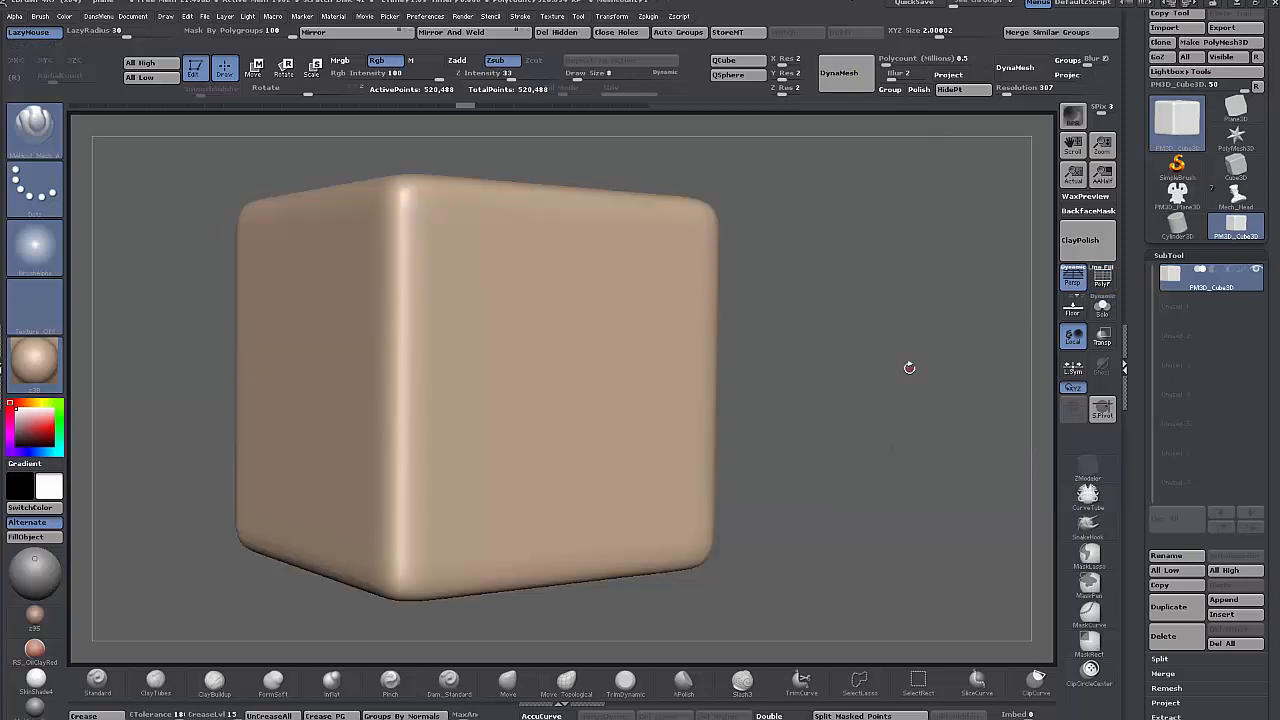
shift+drag(910, 368, 634, 449)
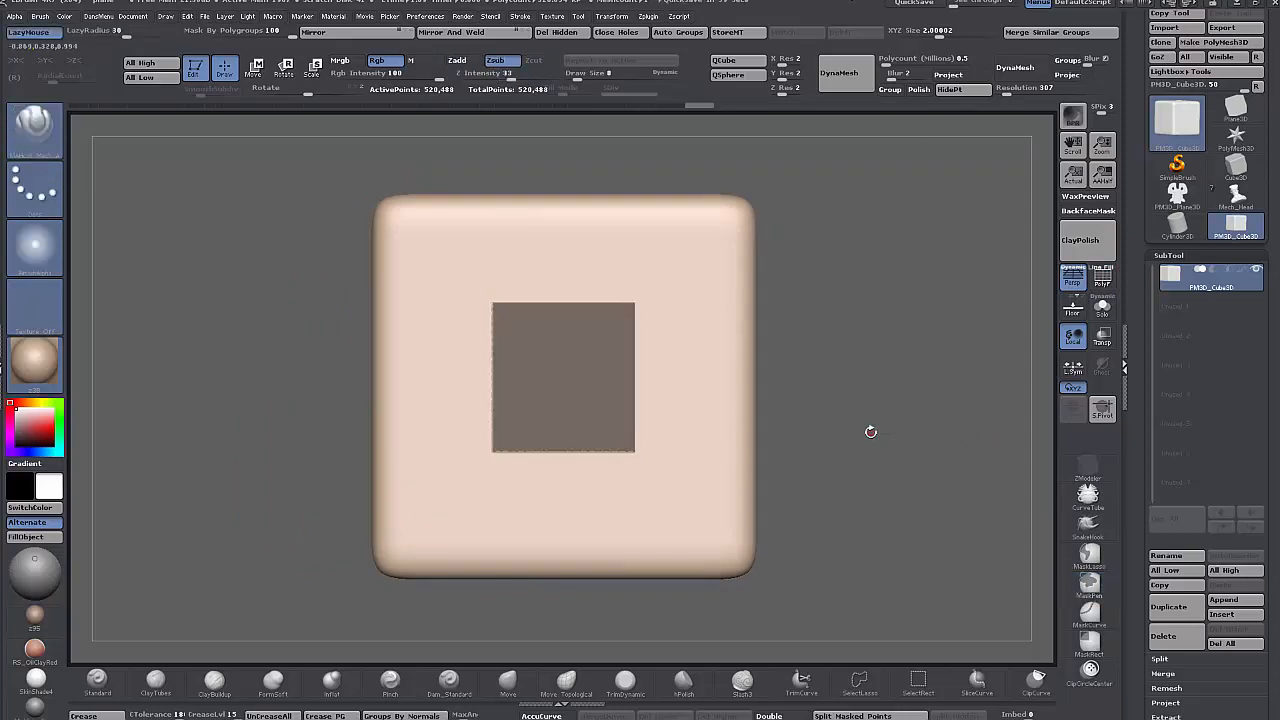
drag(868, 431, 829, 413)
ctrl+click(845, 400)
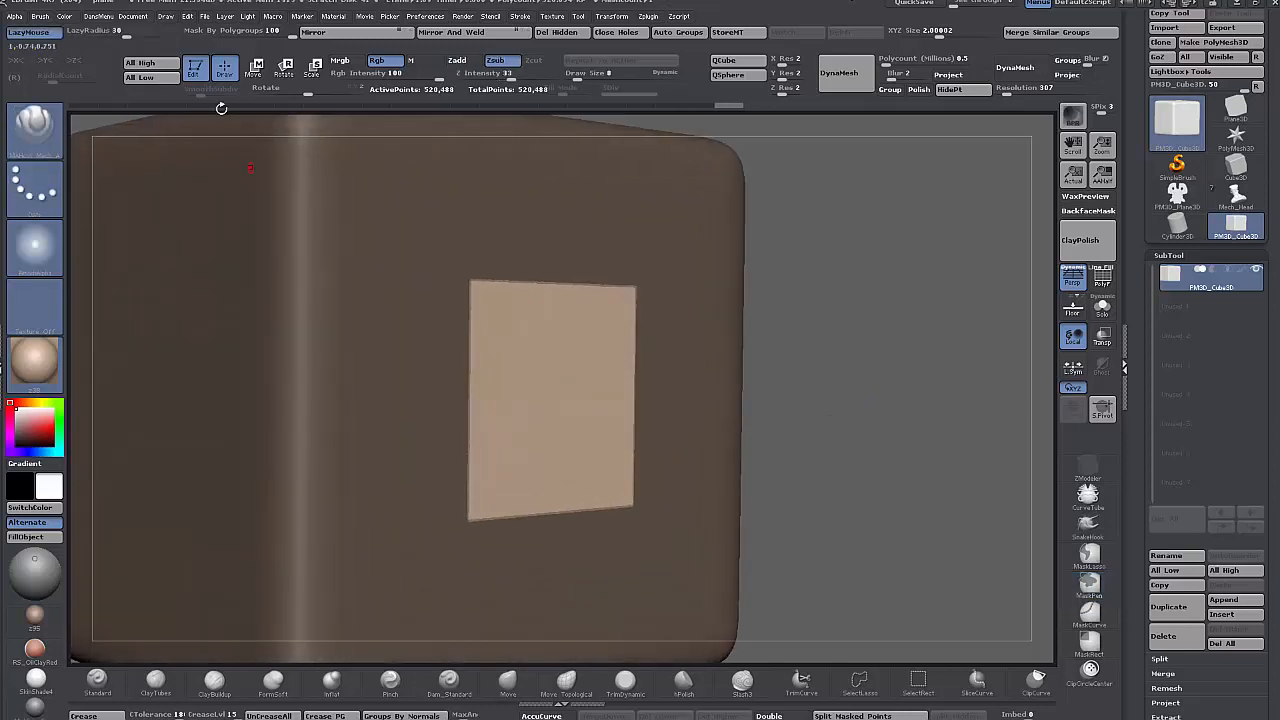
- Try to extrude the unmasked square outward from the cube face with the Move transpose line
key(w)
click(583, 410)
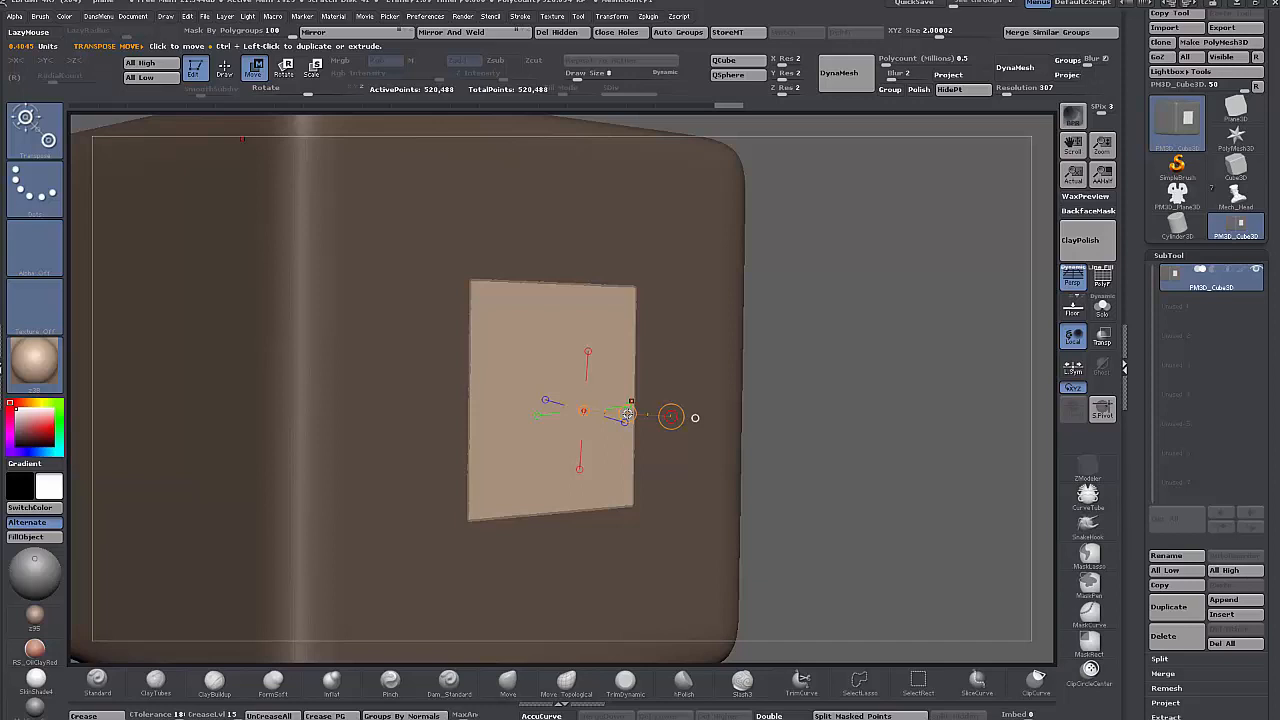
ctrl+drag(628, 413, 735, 414)
key(f)
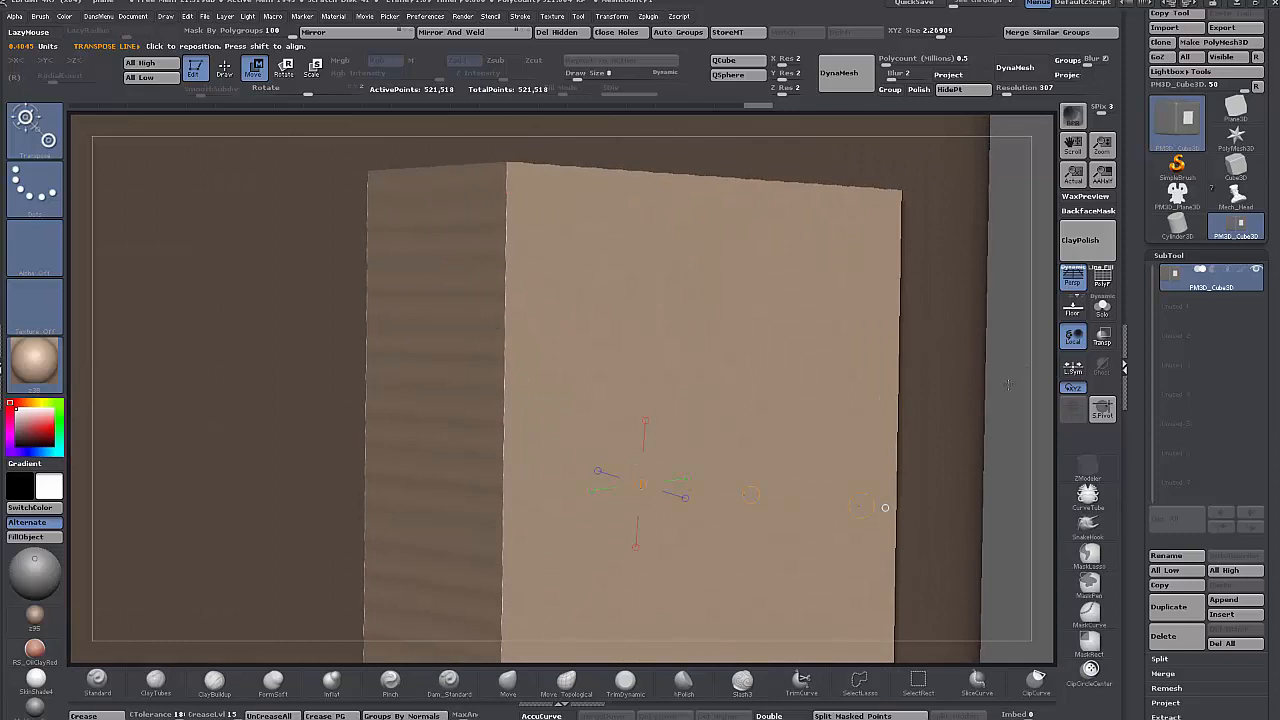
alt+drag(1008, 384, 880, 424)
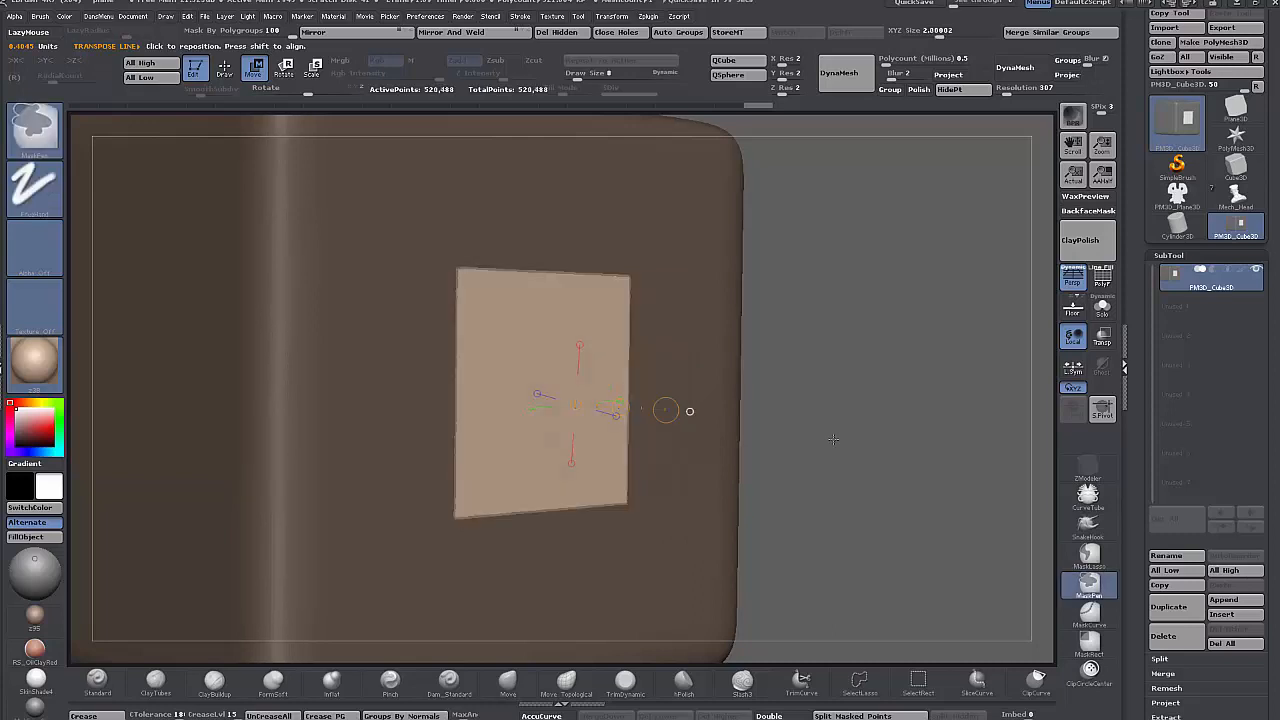
- Turn the unmasked square into its own polygroup with the mask cleared, and show the polyframe in Draw mode
ctrl+click(833, 438)
ctrl+drag(833, 438, 834, 439)
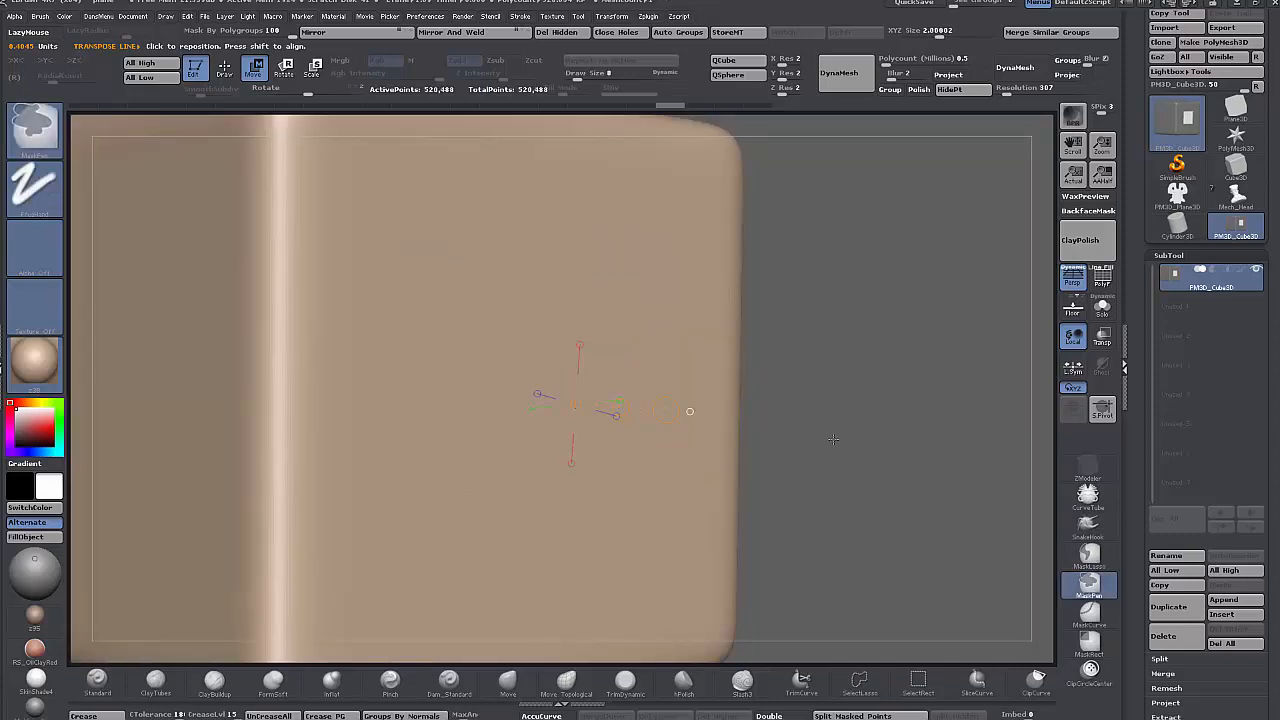
key(ctrl+z)
ctrl+drag(833, 438, 834, 439)
click(1102, 280)
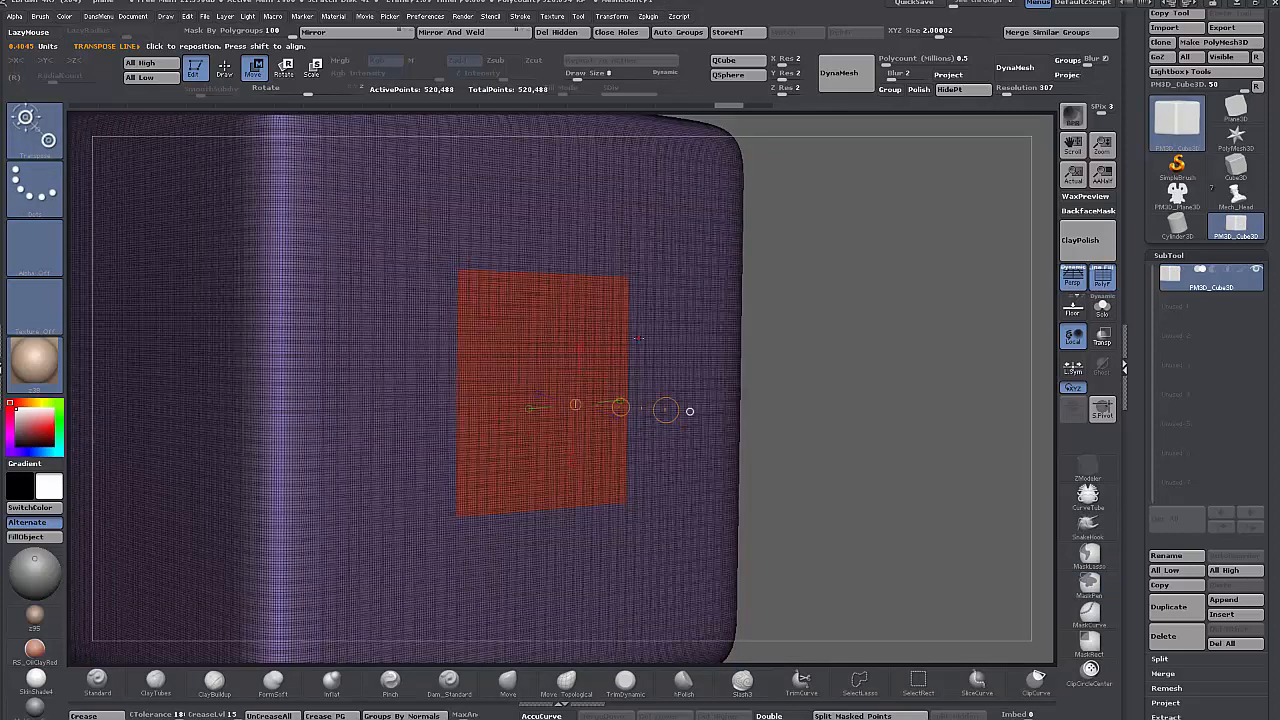
click(225, 68)
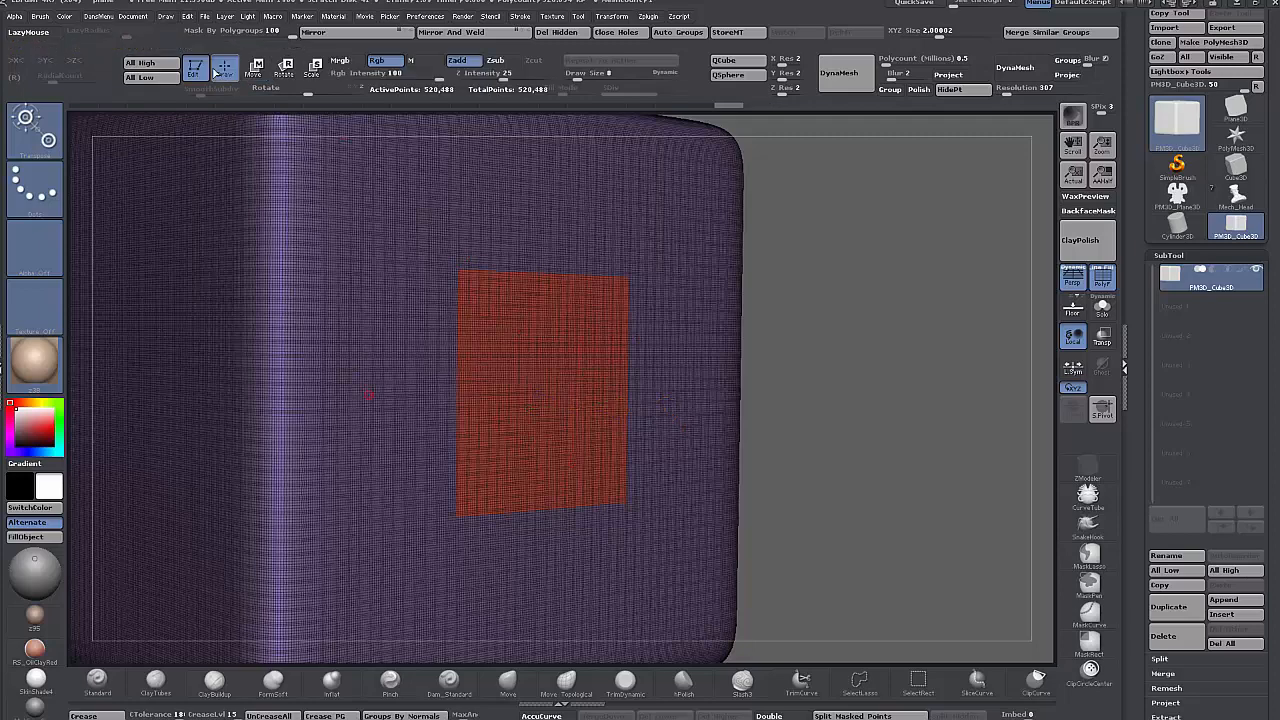
- Isolate the square polygroup on the cube face and insert edge loops around it with GroupsLoops
ctrl+shift+click(559, 370)
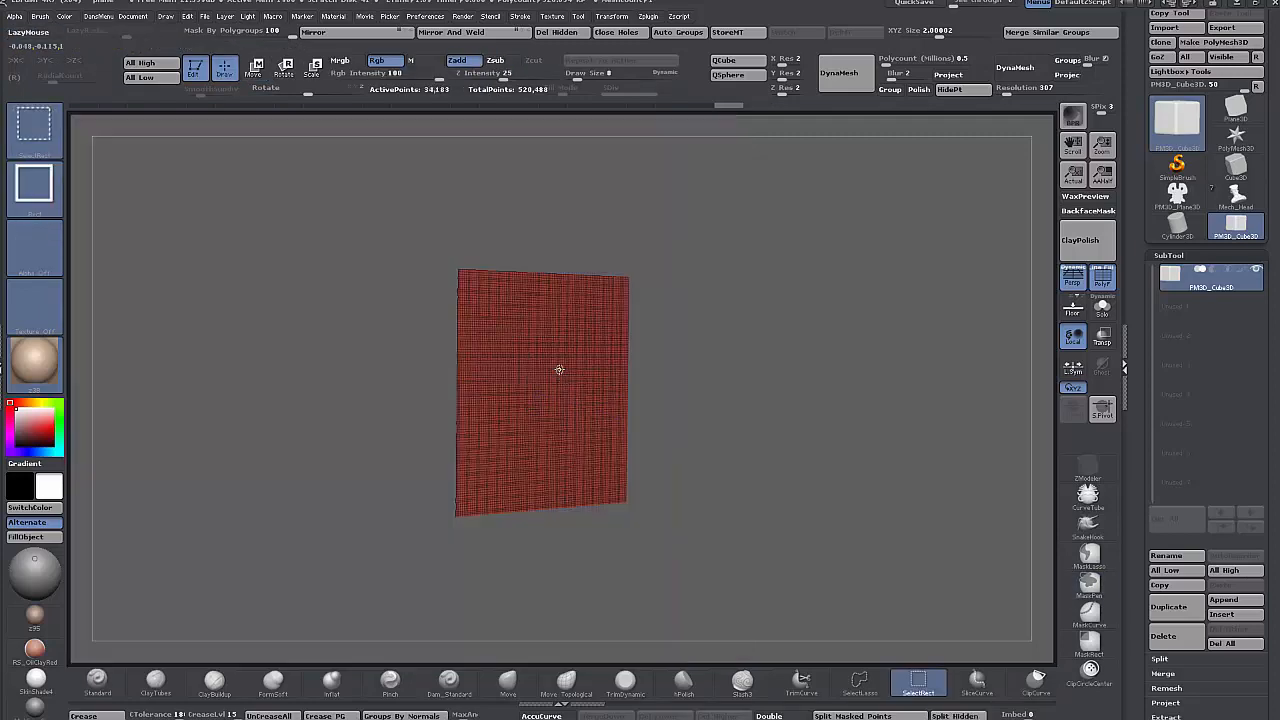
key(ctrl+shift+t)
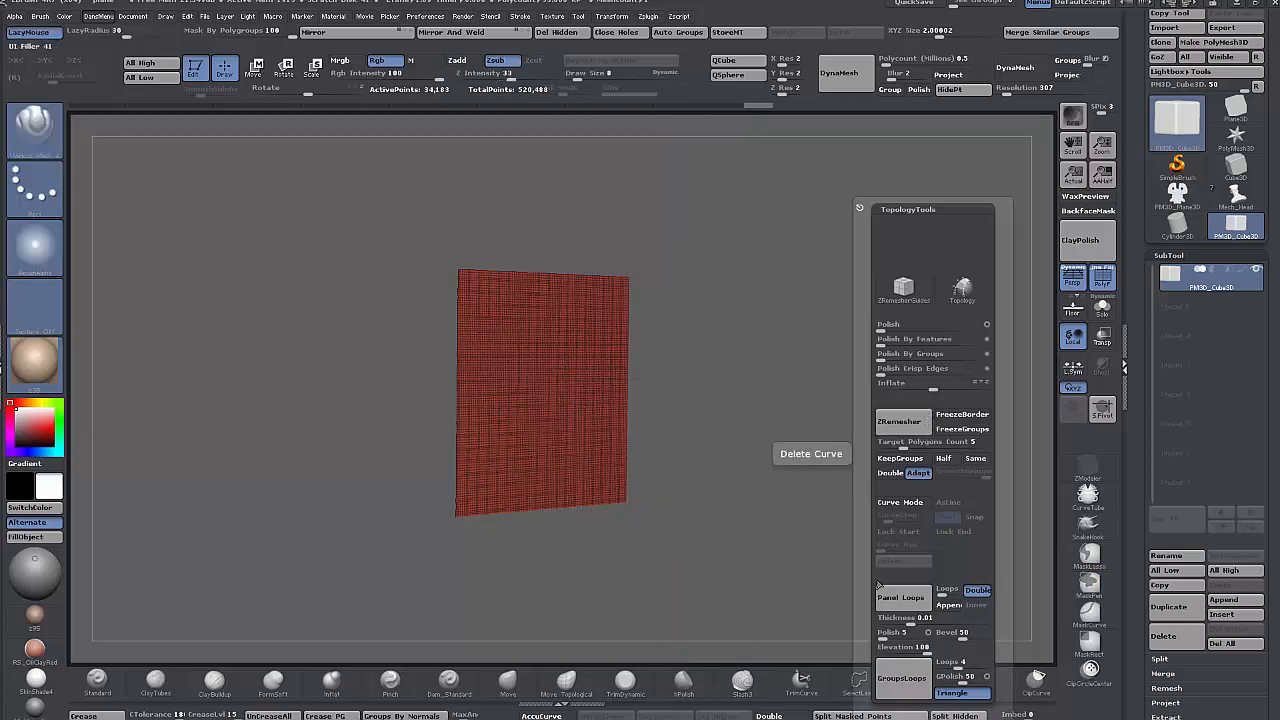
click(891, 679)
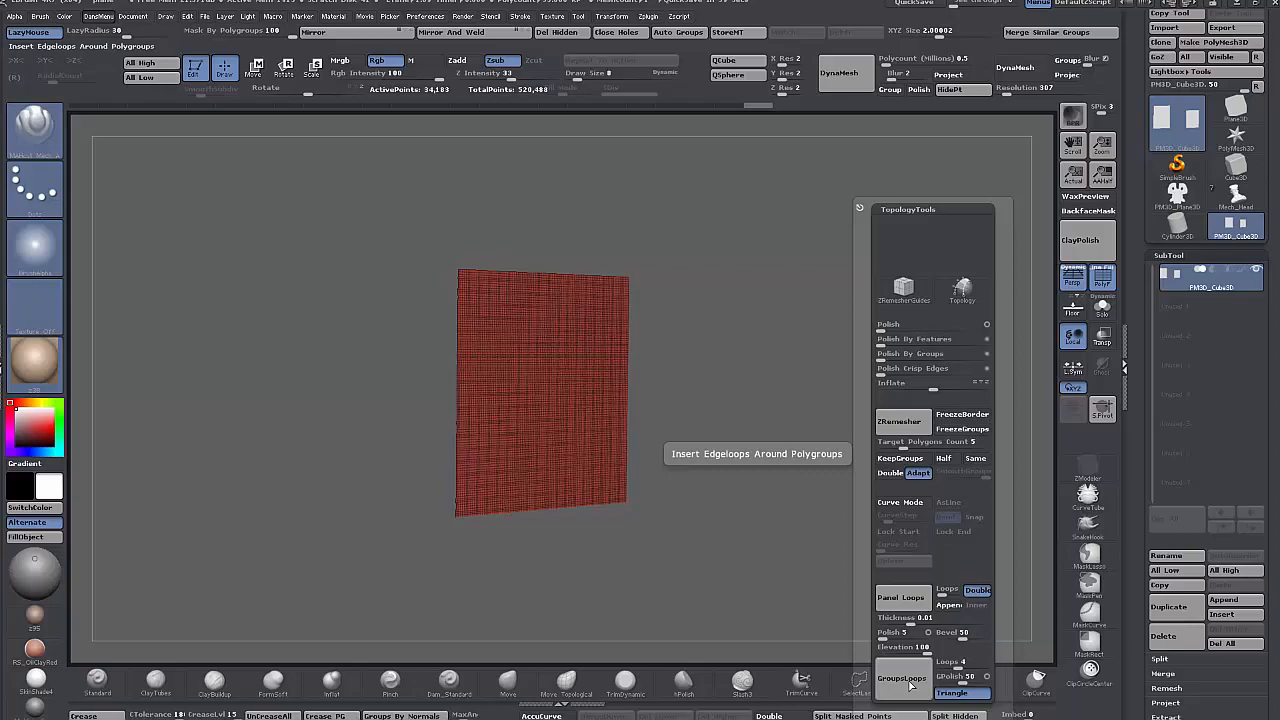
click(910, 683)
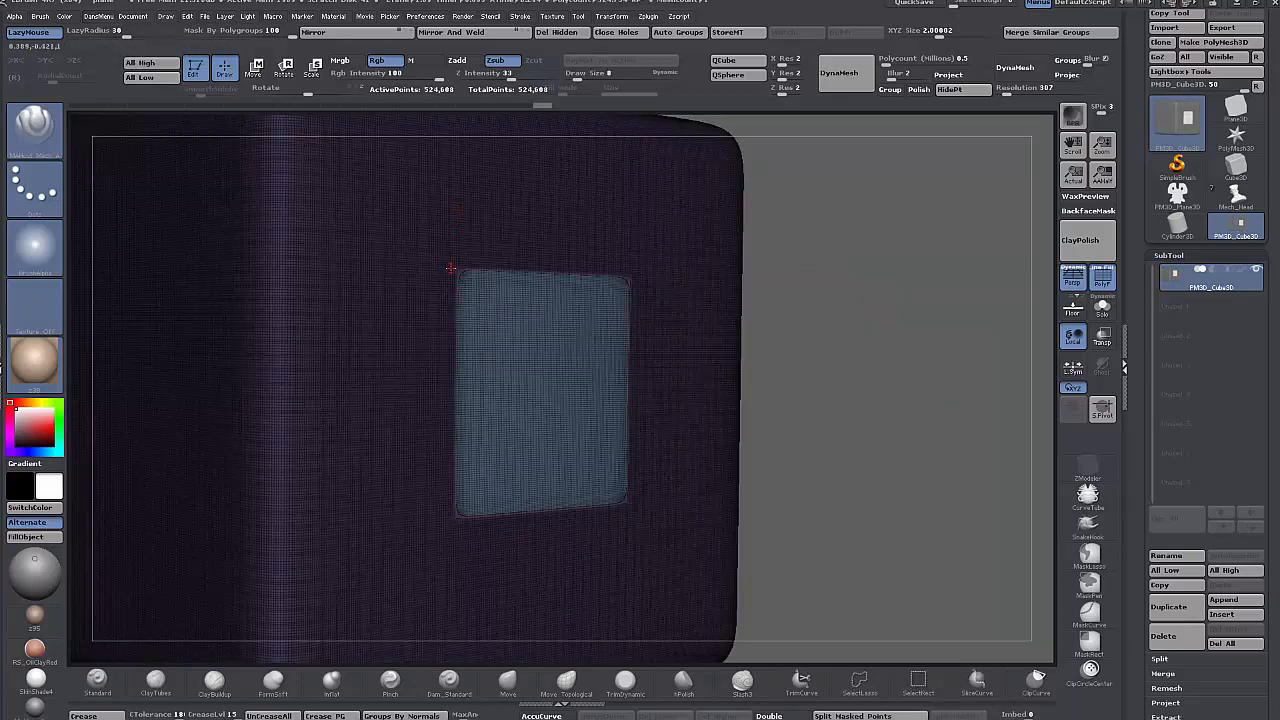
- Hide the polyframe and extrude the looped, rounded square outward from the cube face with the Move transpose line
ctrl+right_drag(466, 272, 466, 435)
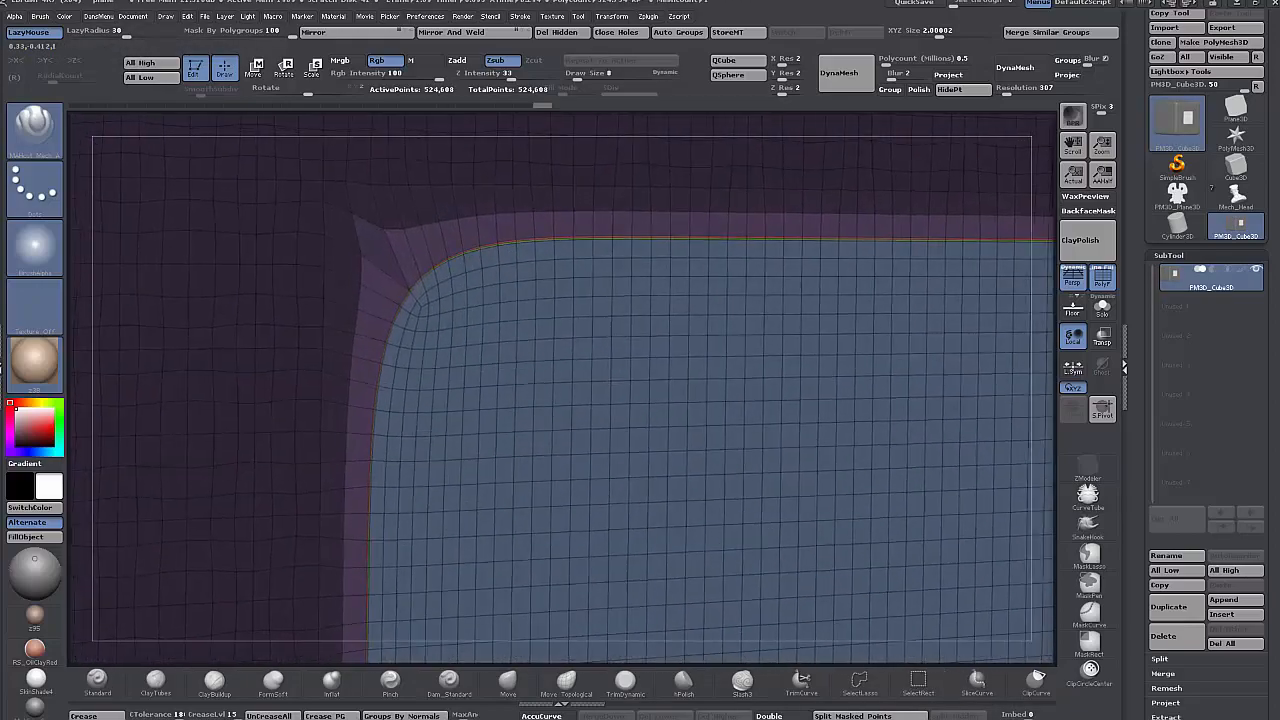
ctrl+right_drag(546, 252, 628, 377)
alt+right_drag(828, 503, 690, 408)
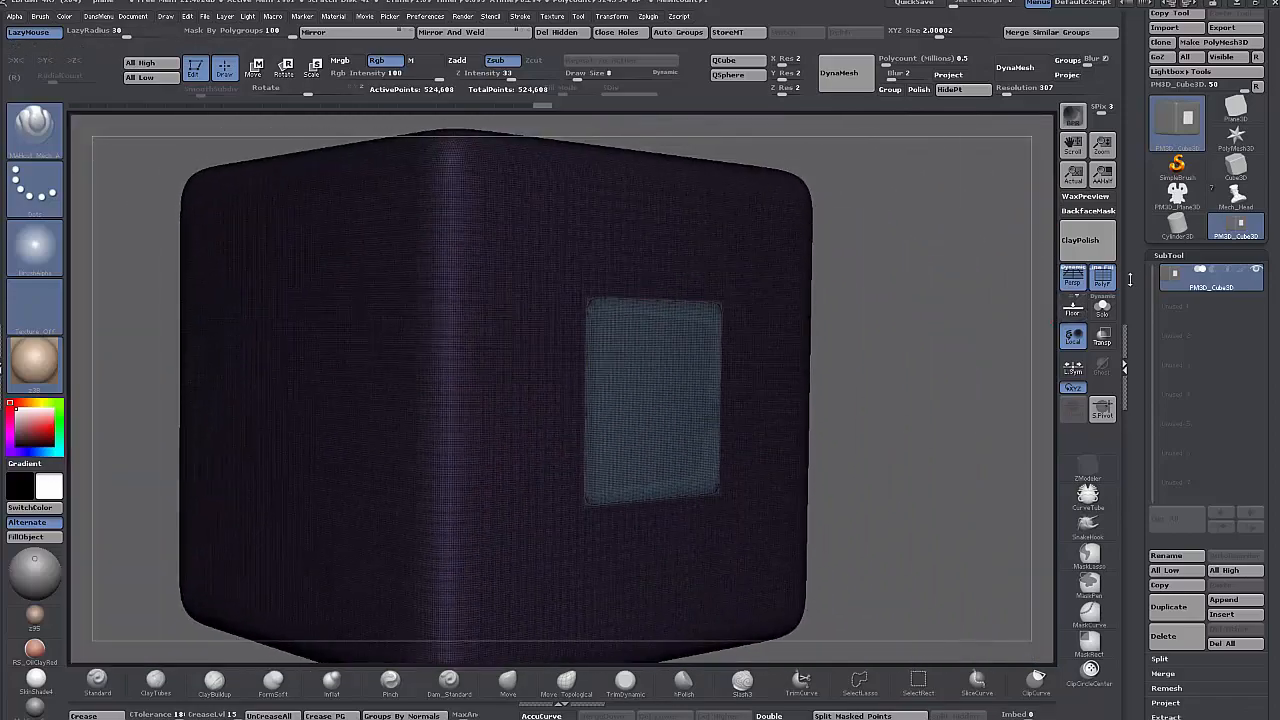
click(1103, 282)
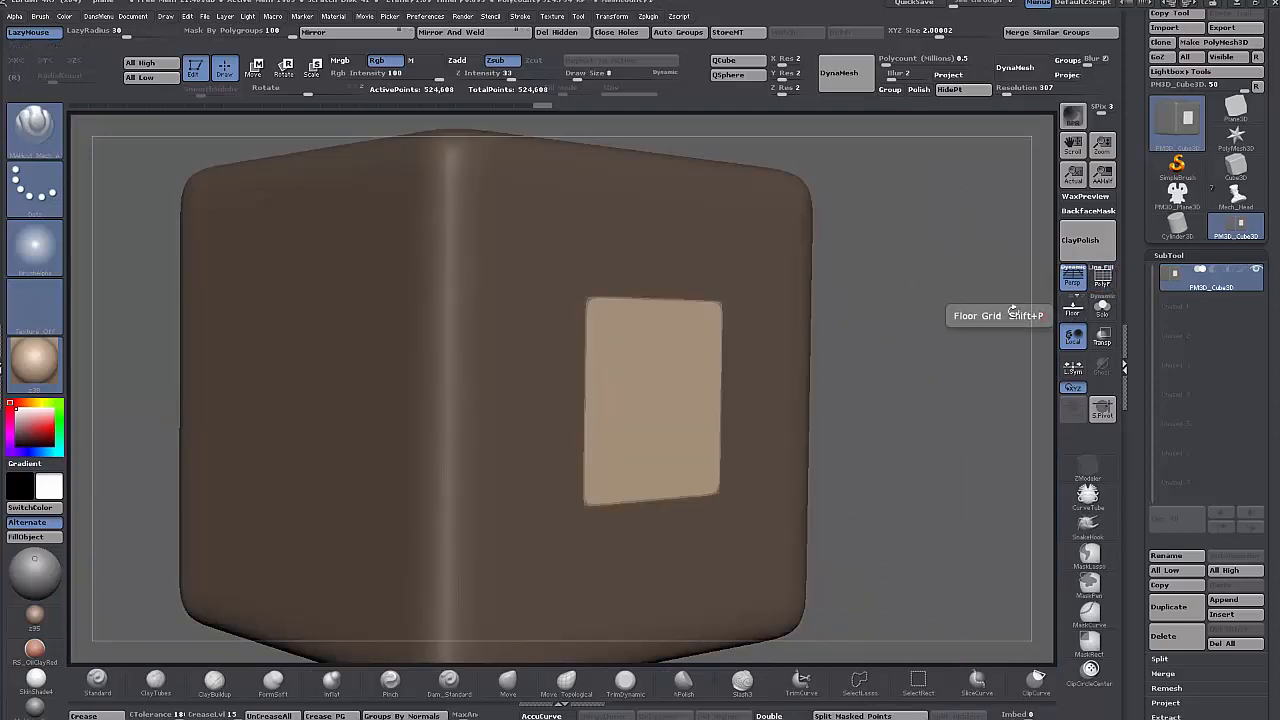
click(254, 67)
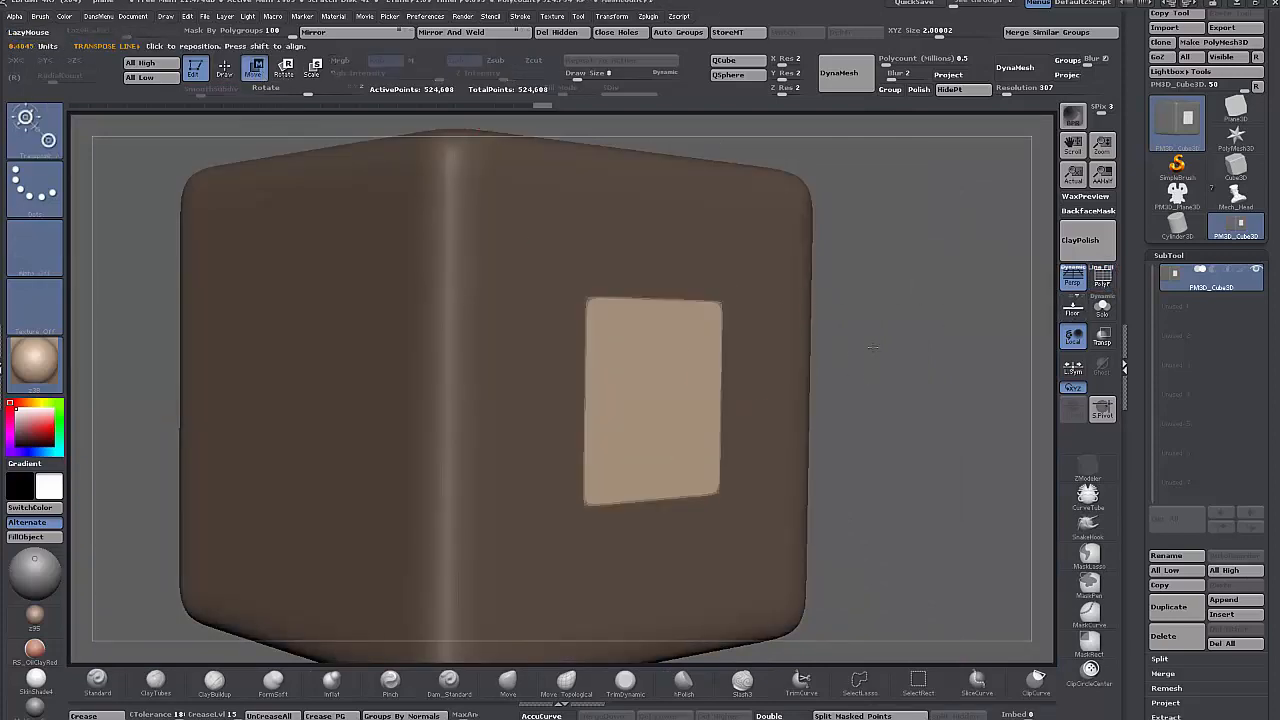
mouse_move(842, 354)
ctrl+right_down()
mouse_move(850, 402)
mouse_move(853, 355)
ctrl+right_up()
ctrl+drag(734, 366, 871, 358)
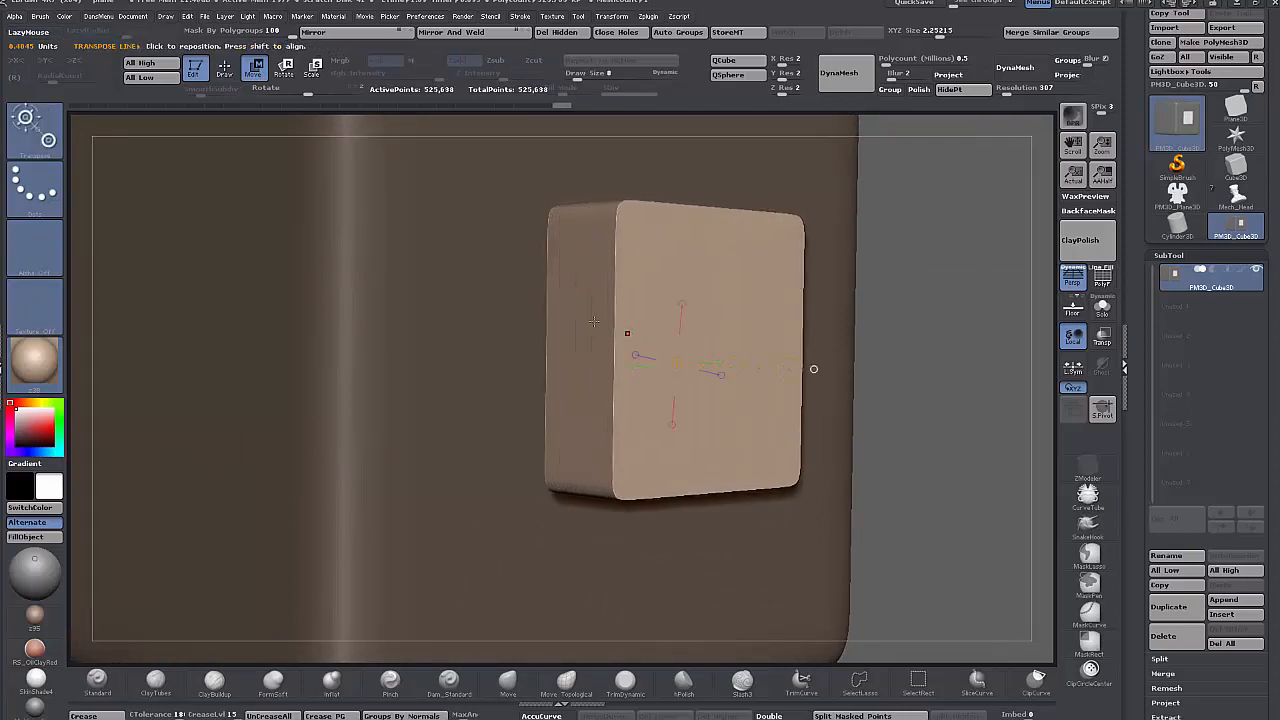
ctrl+right_drag(811, 368, 613, 264)
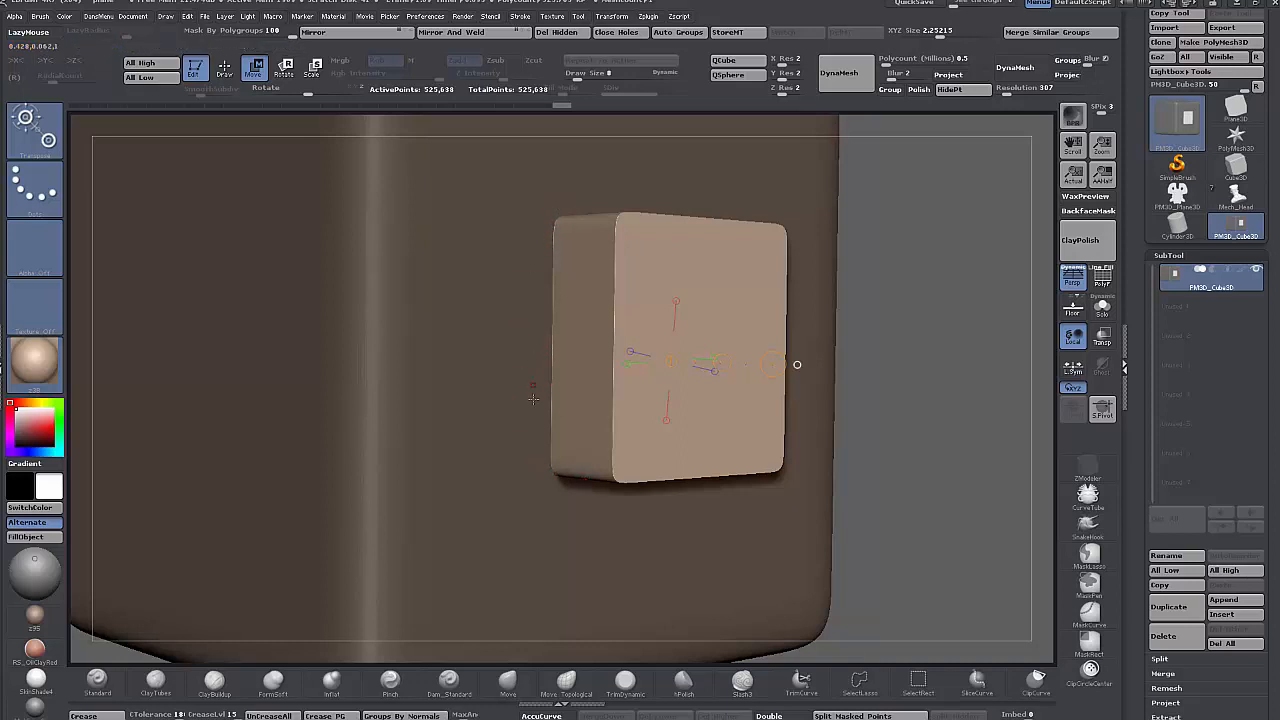
ctrl+right_drag(927, 475, 890, 439)
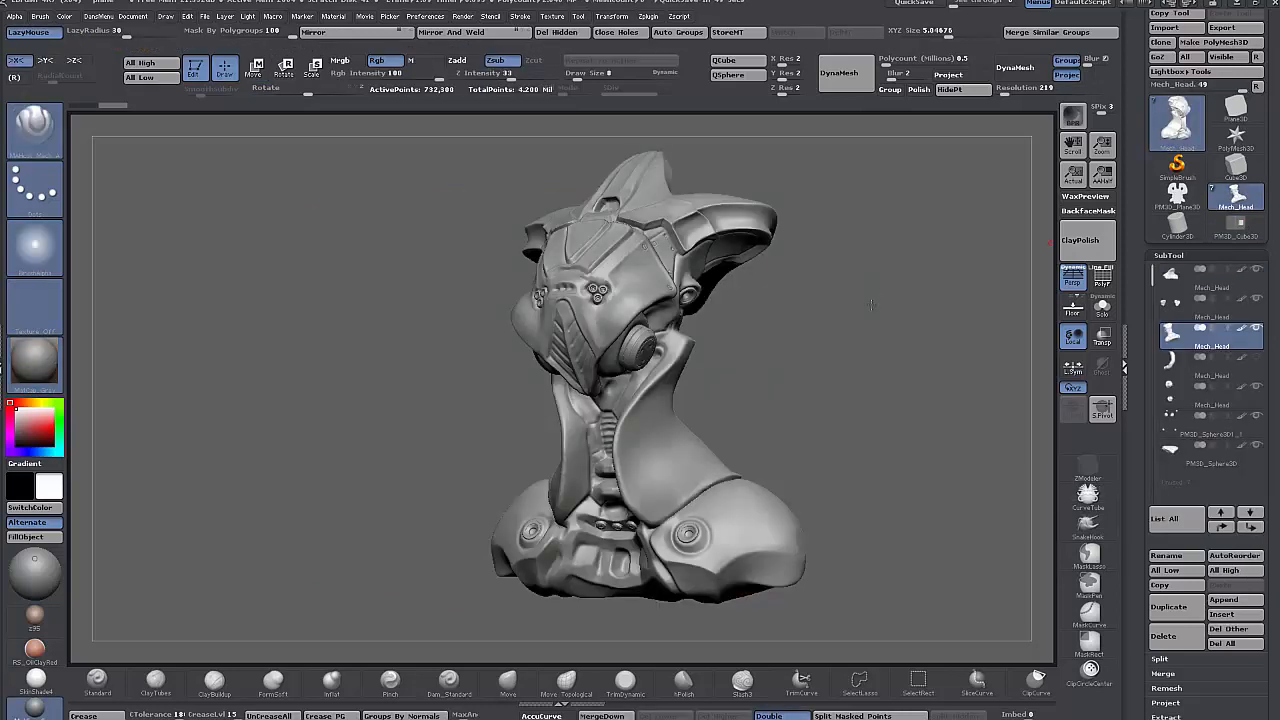
- Duplicate the selected Mech_Head body subtool of the robot bust and show only the copy in Solo mode
drag(870, 284, 930, 327)
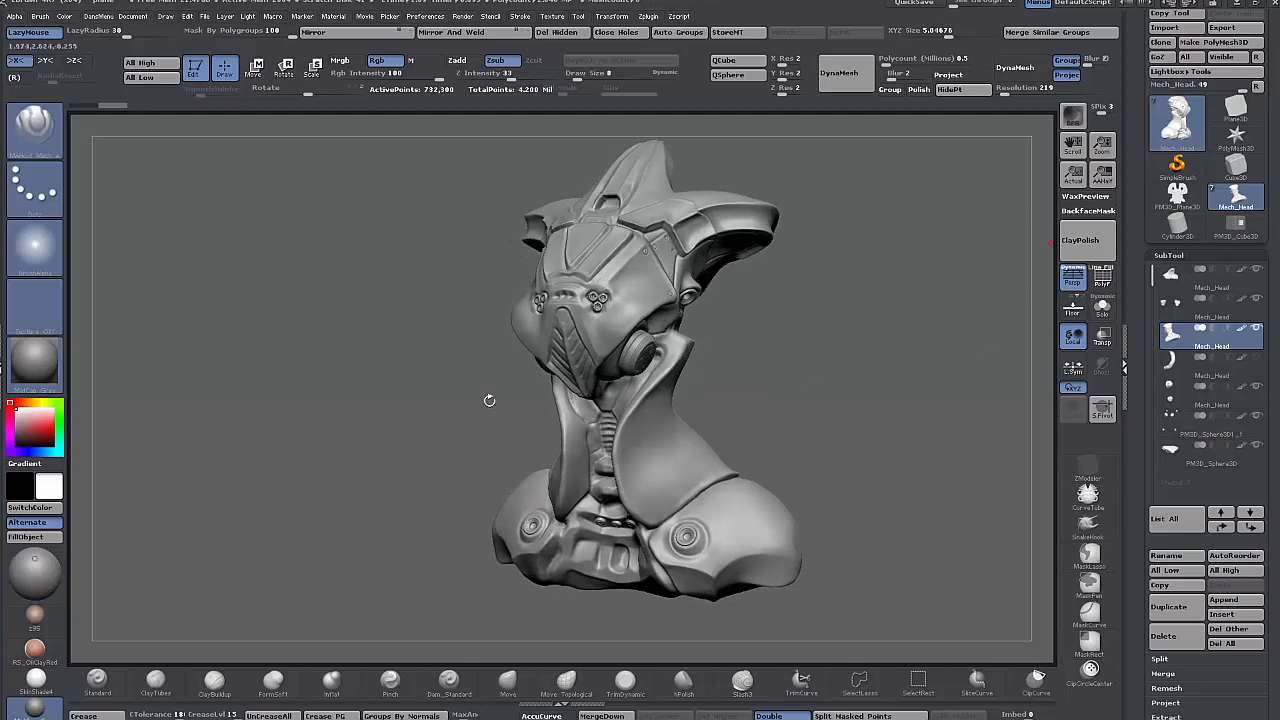
alt+drag(800, 420, 697, 400)
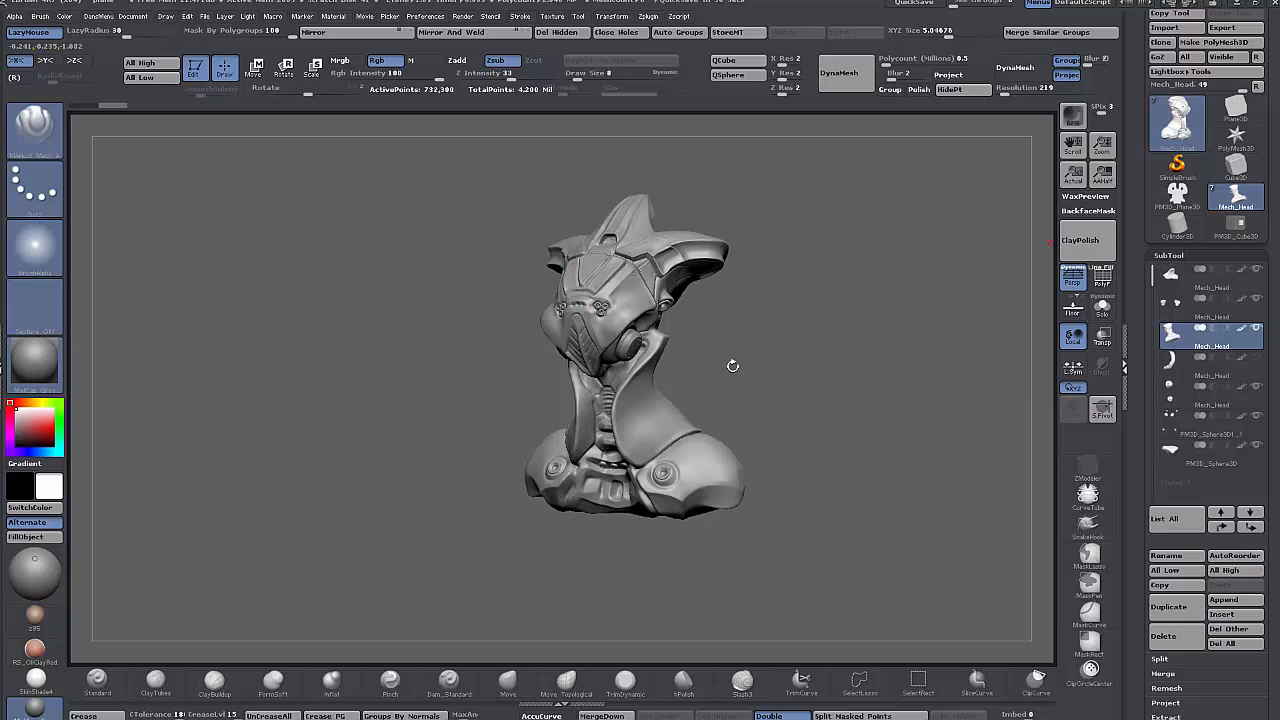
alt+drag(738, 352, 790, 378)
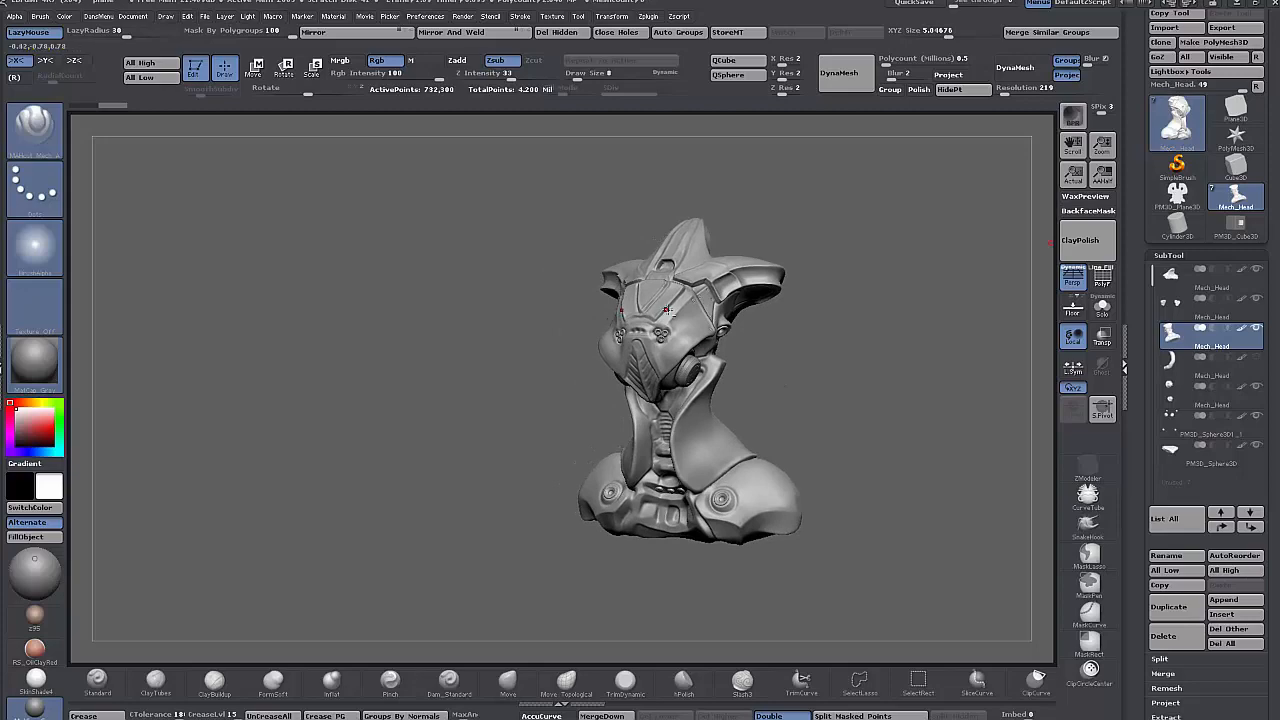
alt+drag(668, 318, 772, 441)
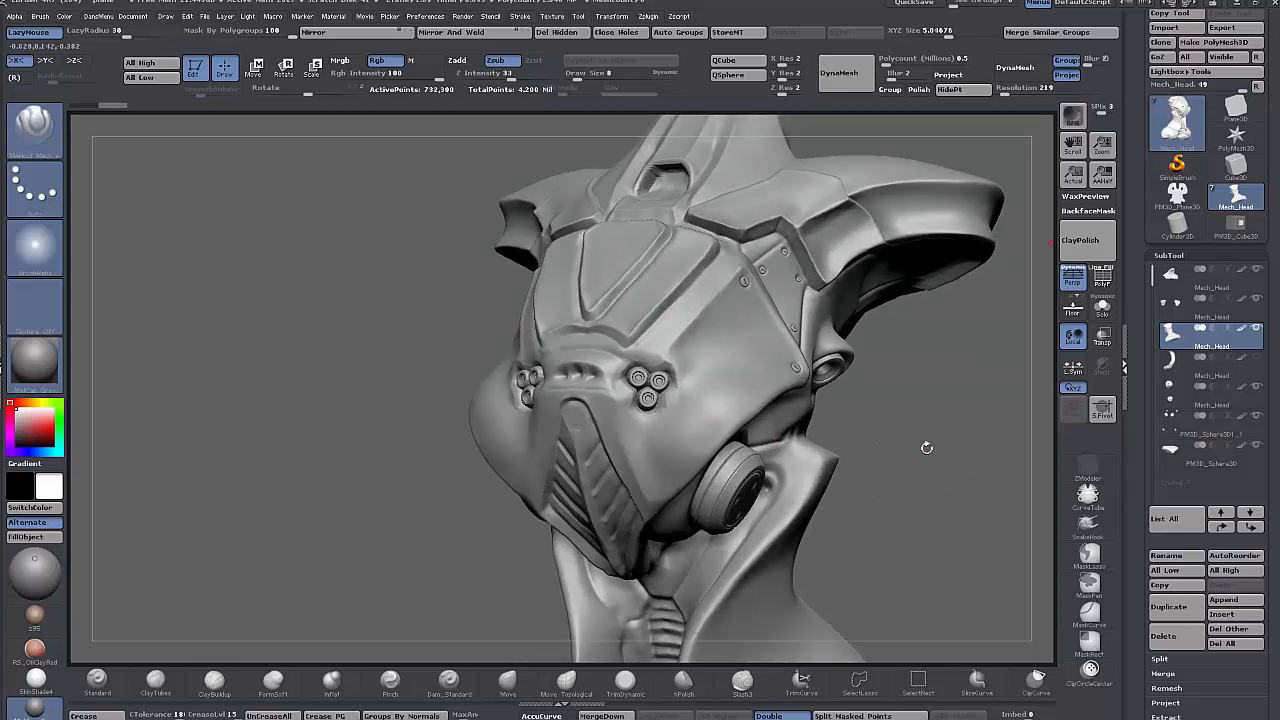
drag(926, 447, 830, 440)
key(f)
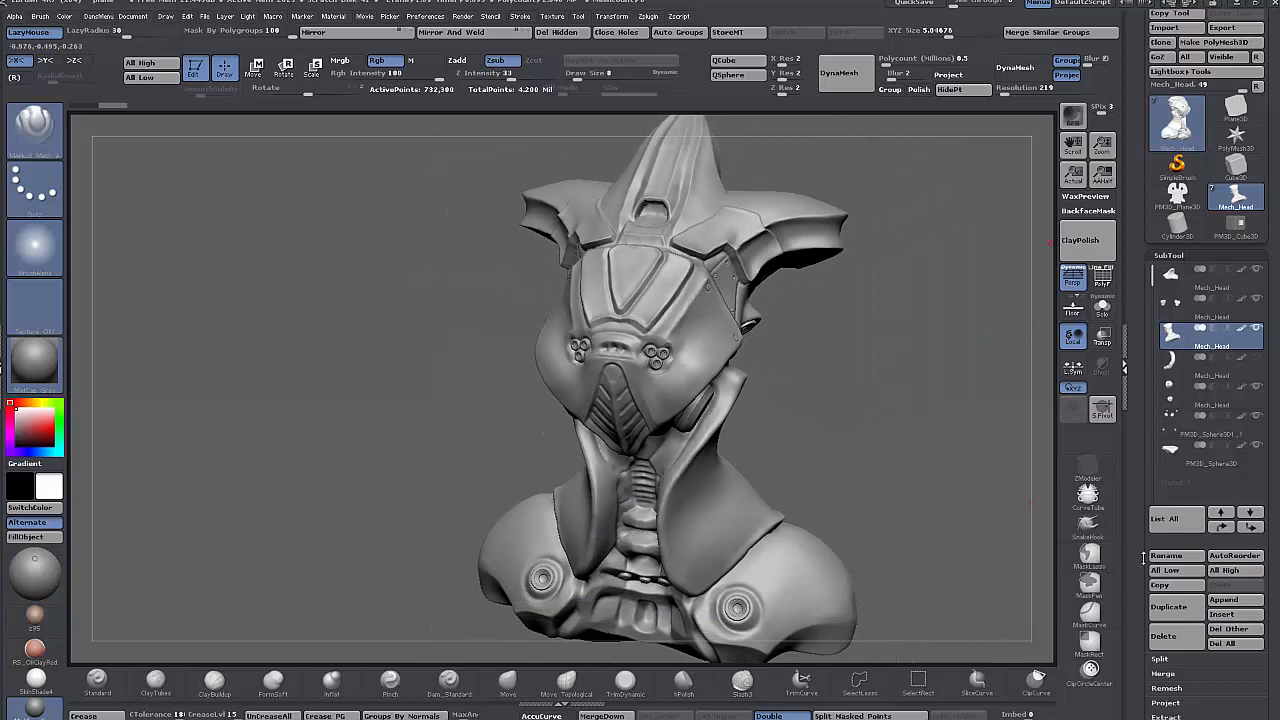
click(1170, 610)
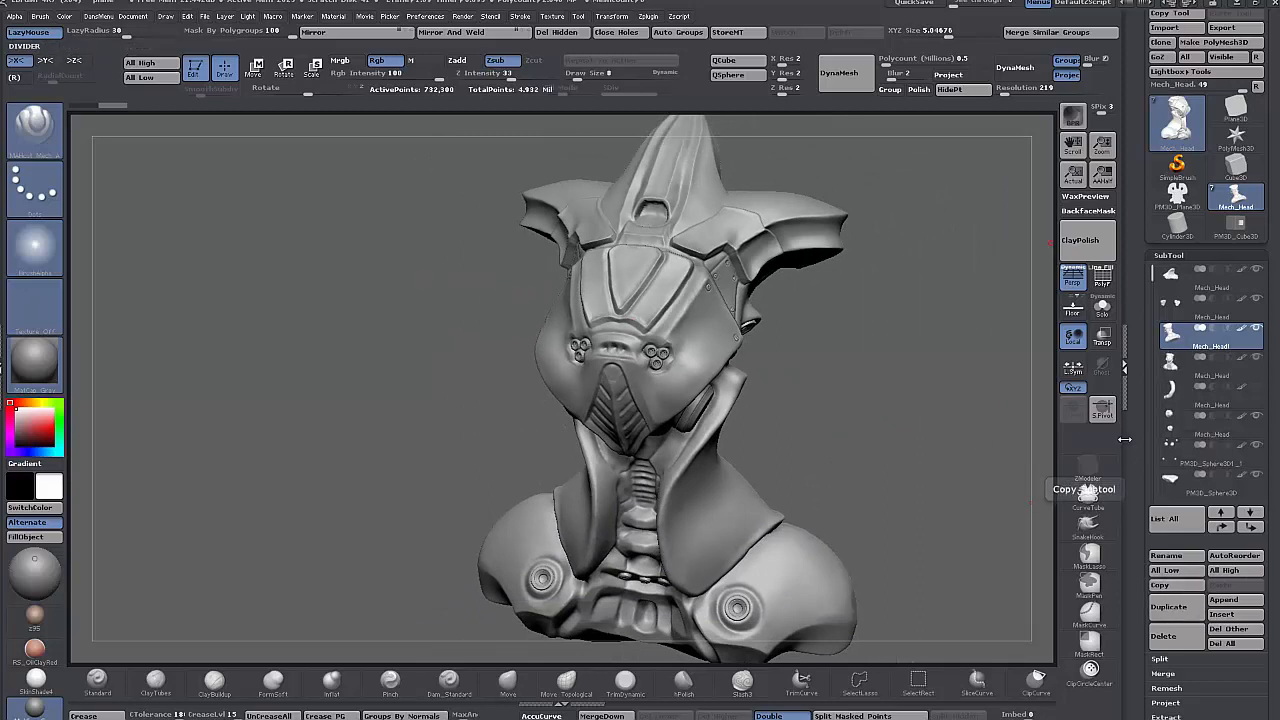
click(1103, 310)
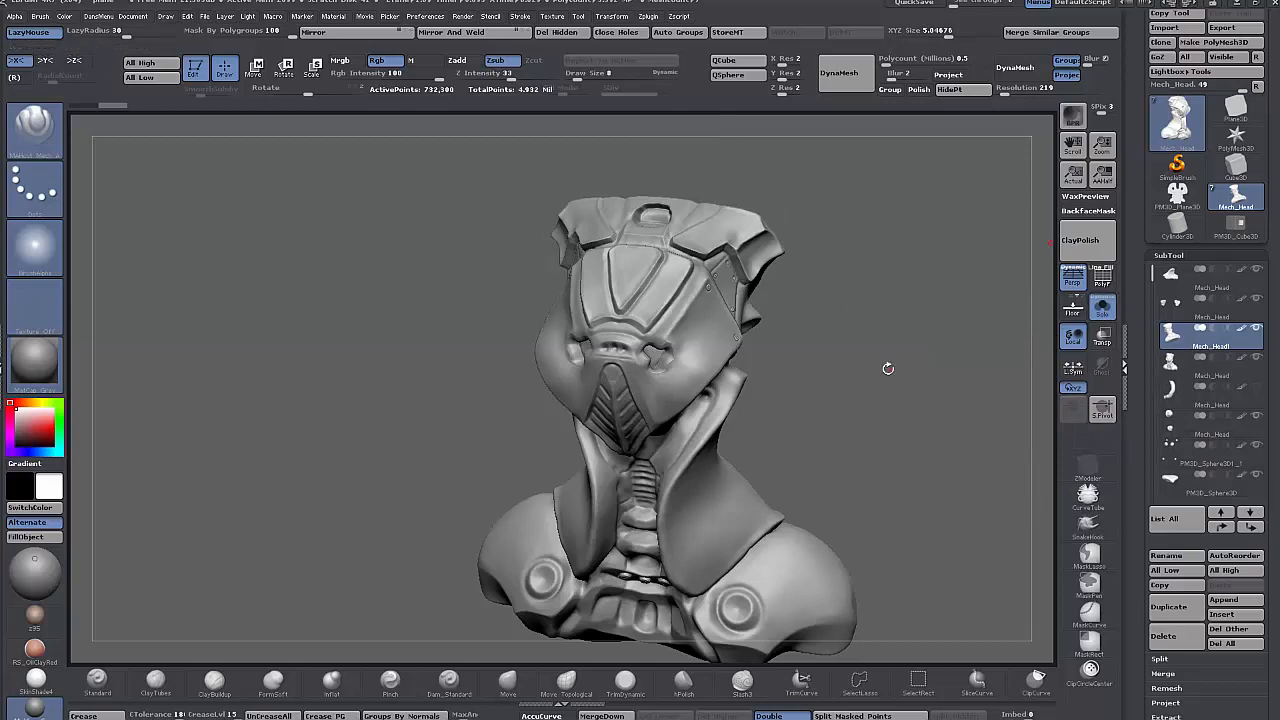
- Enlarge the brush and mask the three raised forehead panels on the duplicated head
drag(886, 366, 454, 262)
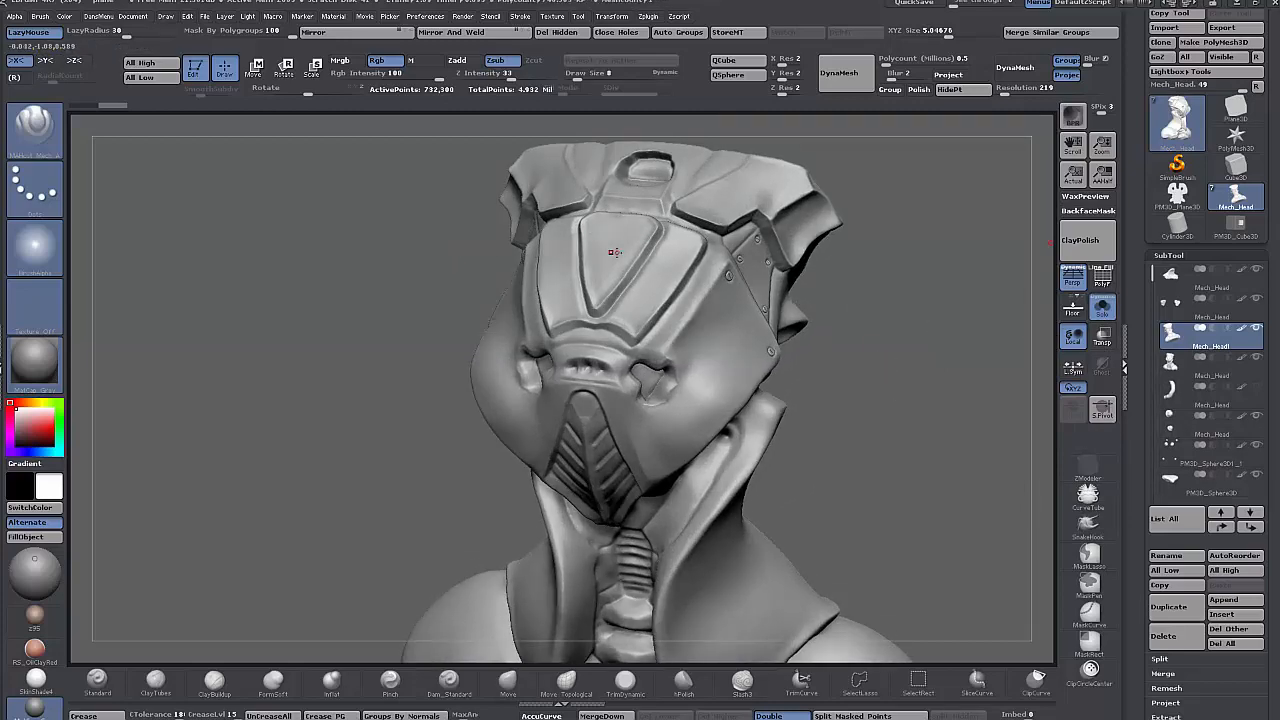
drag(852, 395, 595, 318)
key(ctrl)
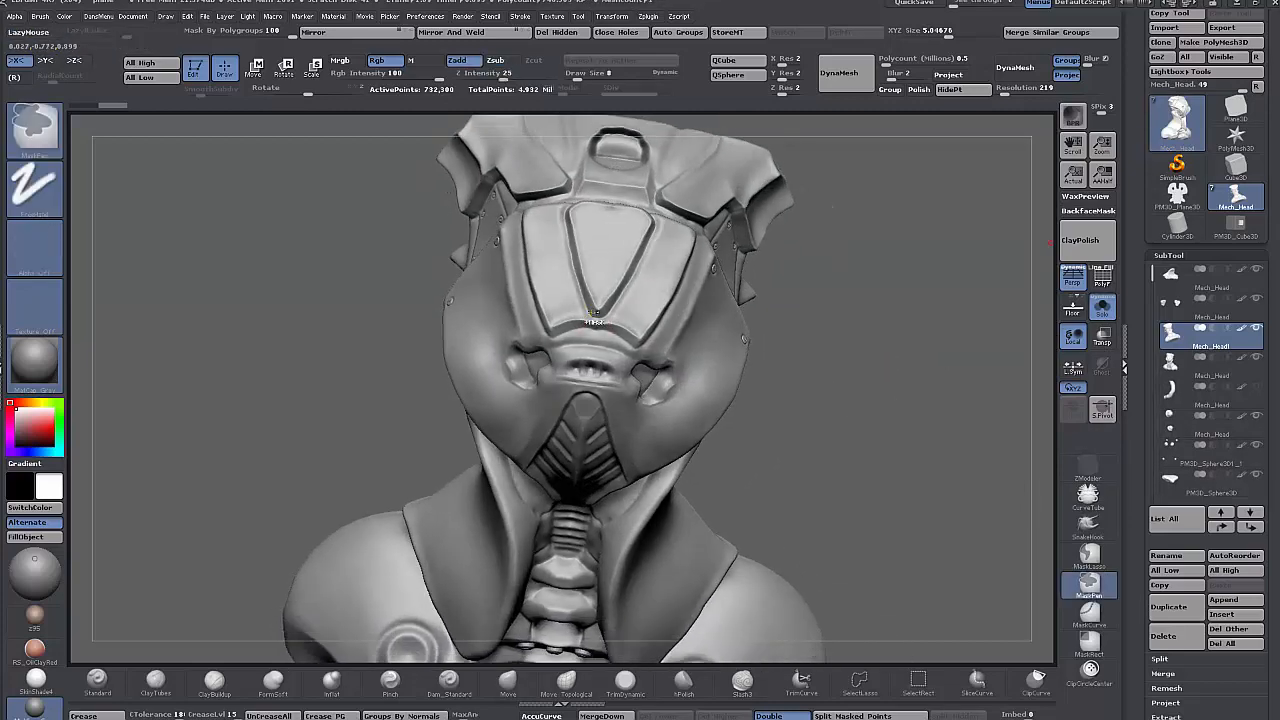
key(space)
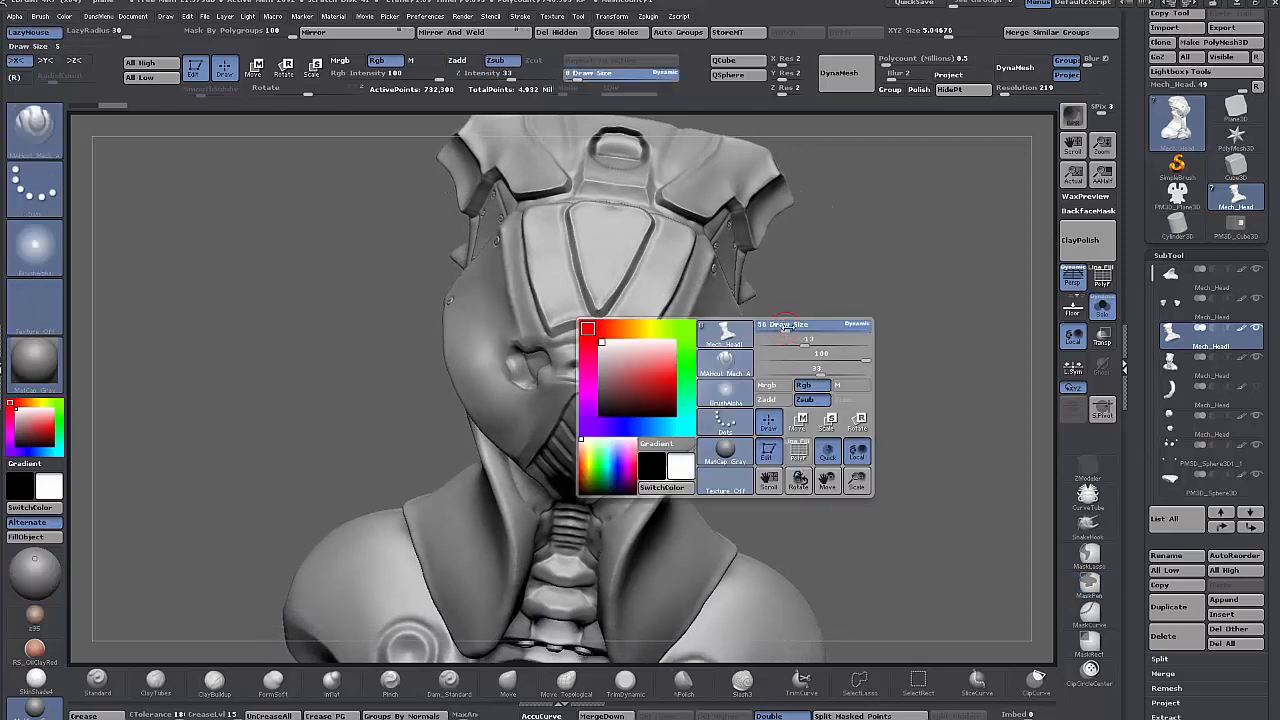
mouse_move(593, 335)
ctrl+mouse_down()
mouse_move(580, 292)
mouse_move(560, 300)
mouse_move(648, 297)
mouse_move(672, 240)
mouse_move(630, 215)
mouse_move(608, 271)
ctrl+mouse_up()
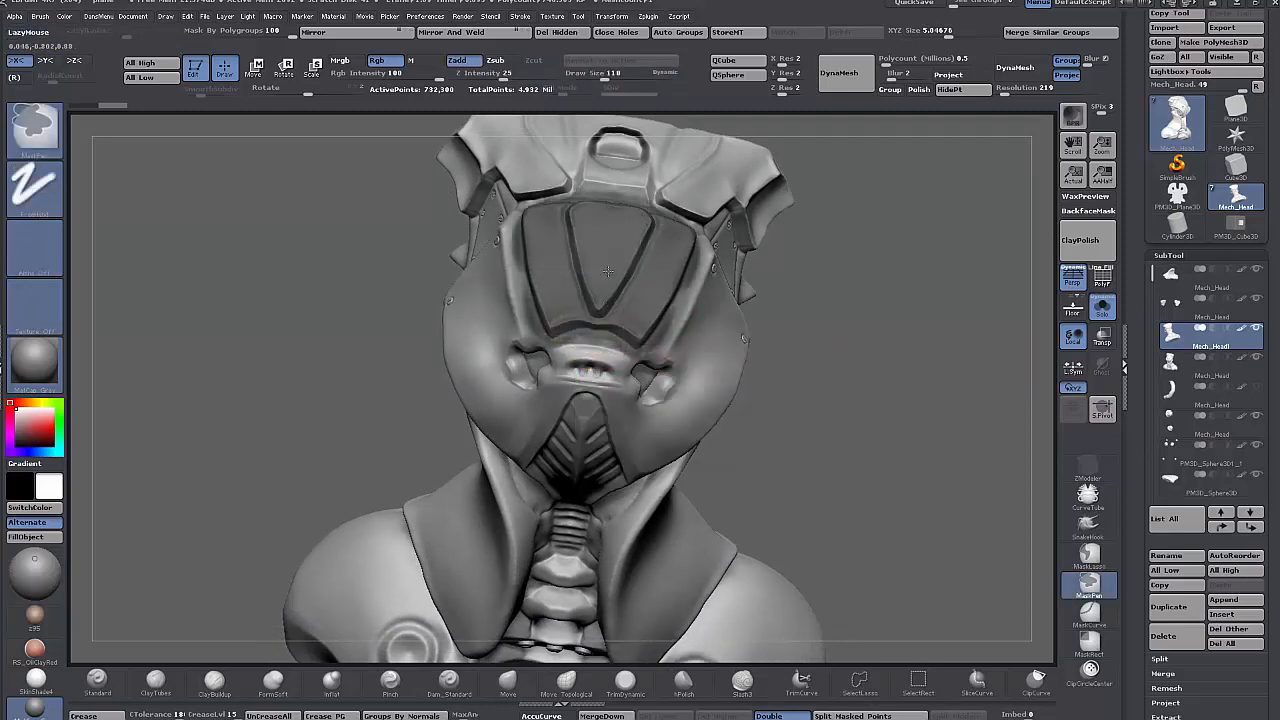
key(alt)
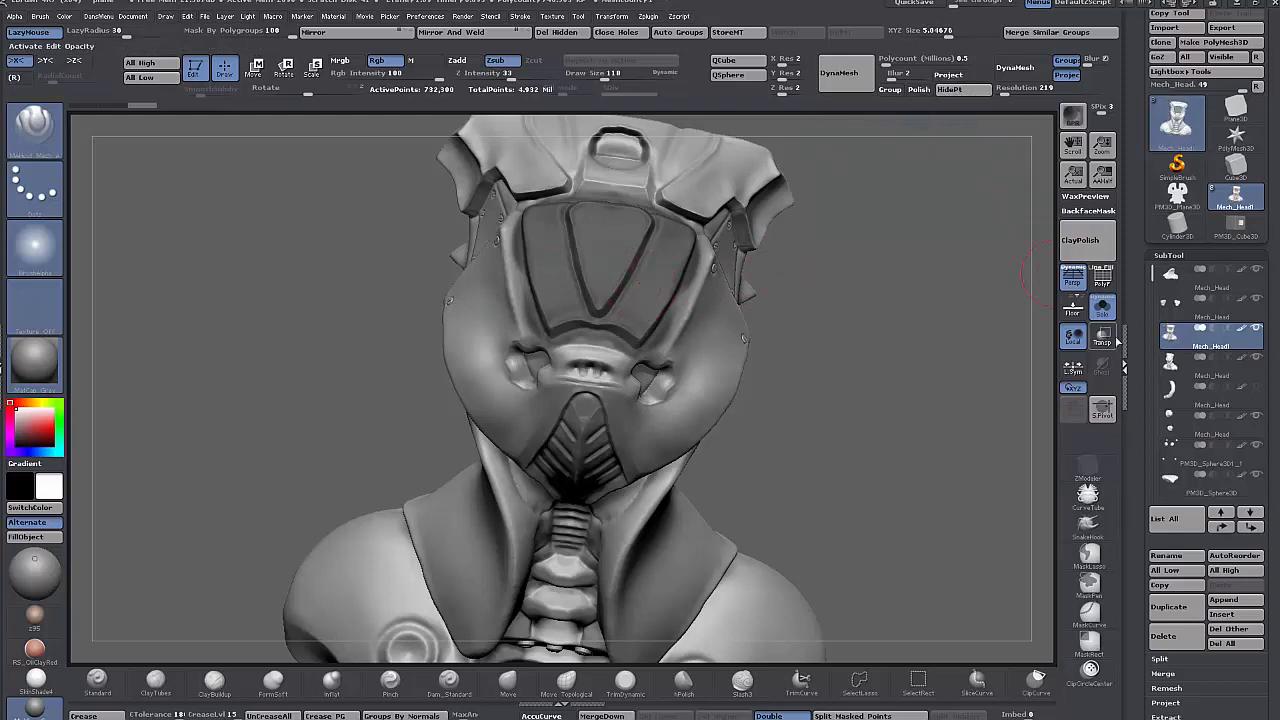
drag(1140, 341, 1138, 194)
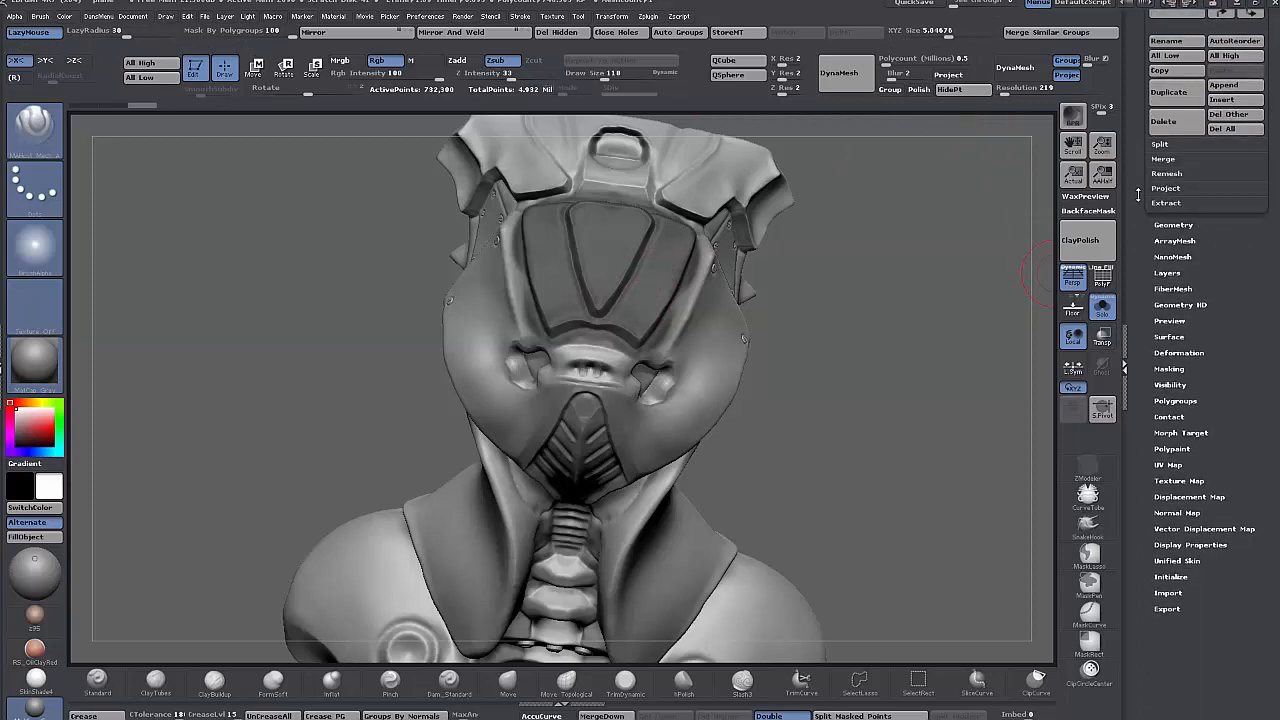
- Hide everything except the masked forehead panels with HidePt and delete the hidden geometry
click(1160, 385)
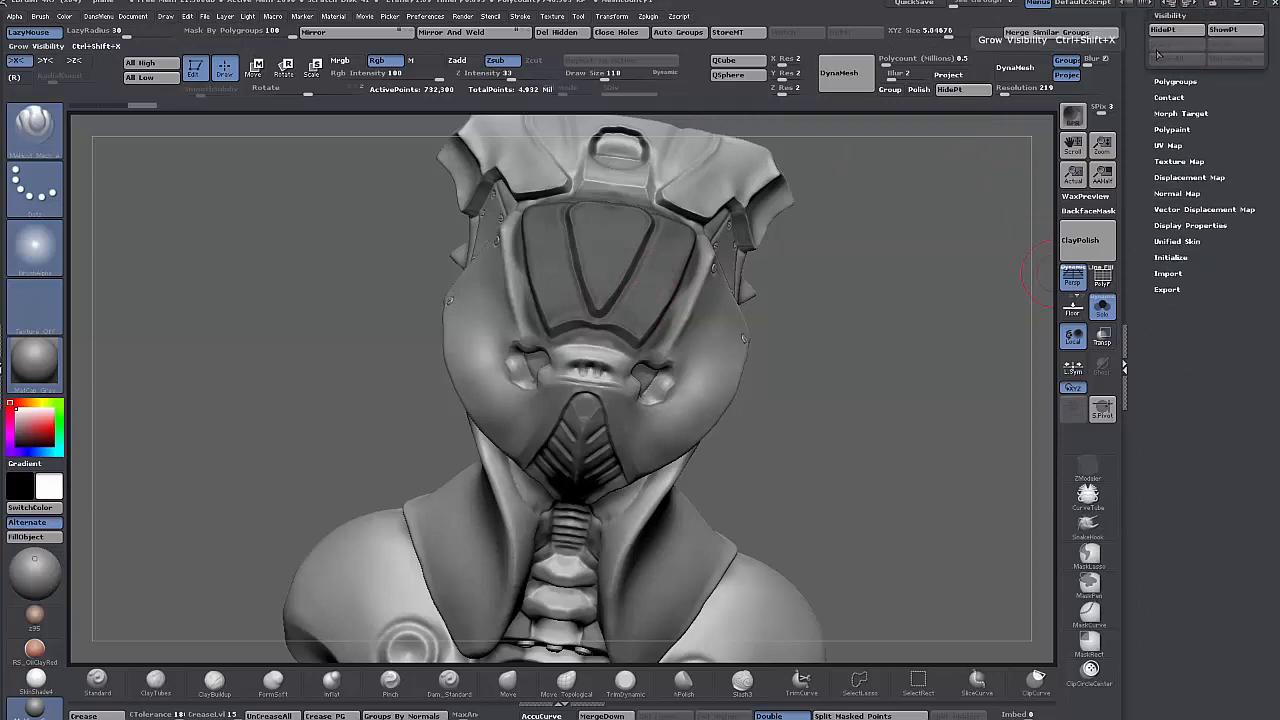
drag(1134, 115, 1139, 268)
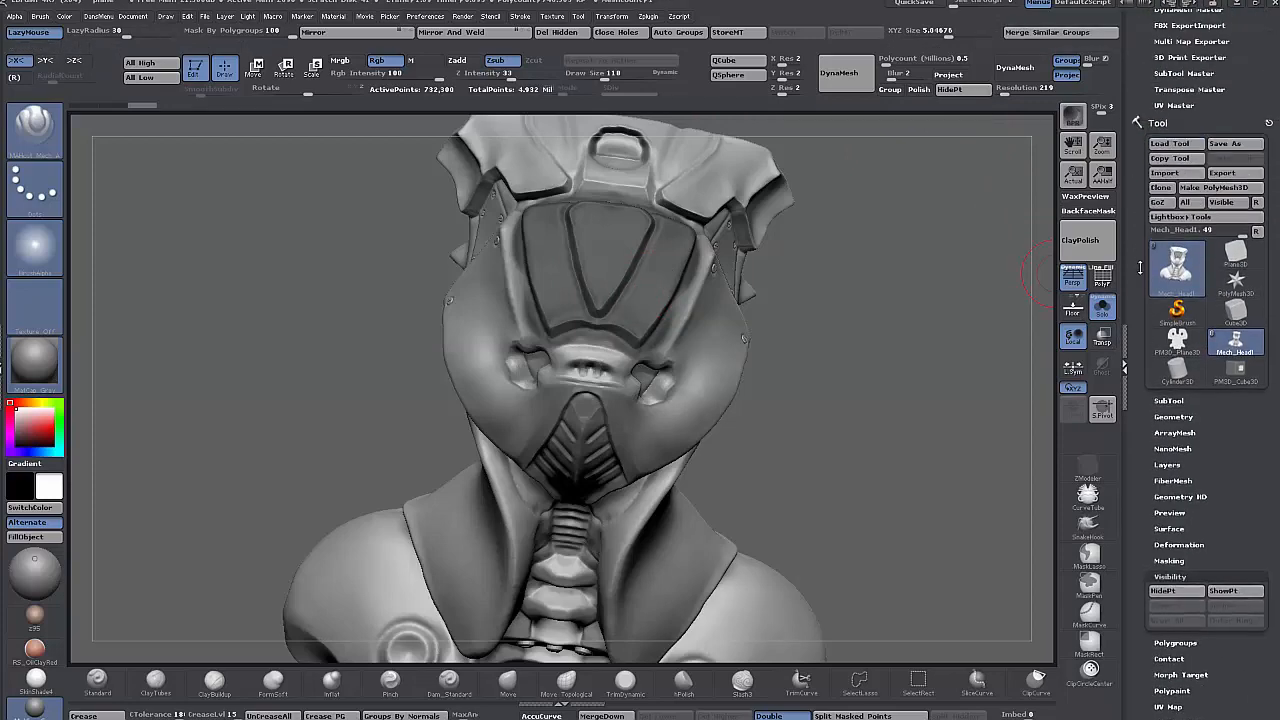
drag(857, 253, 690, 285)
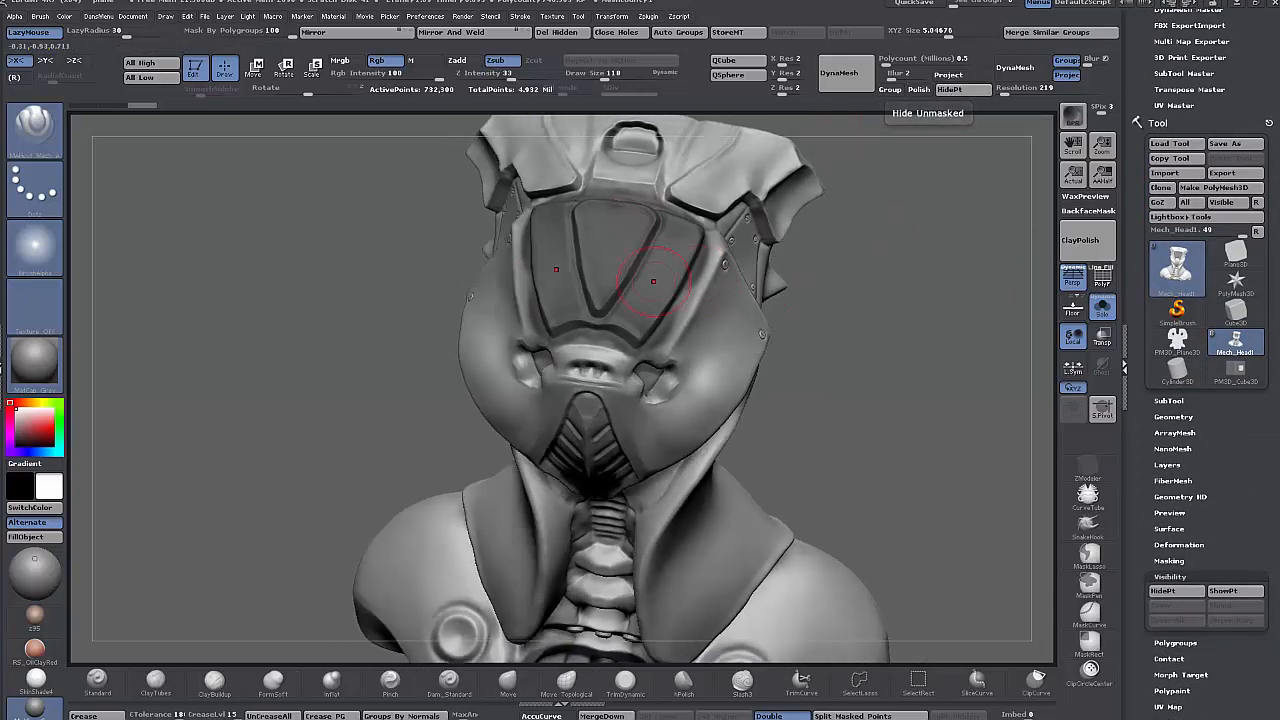
click(949, 89)
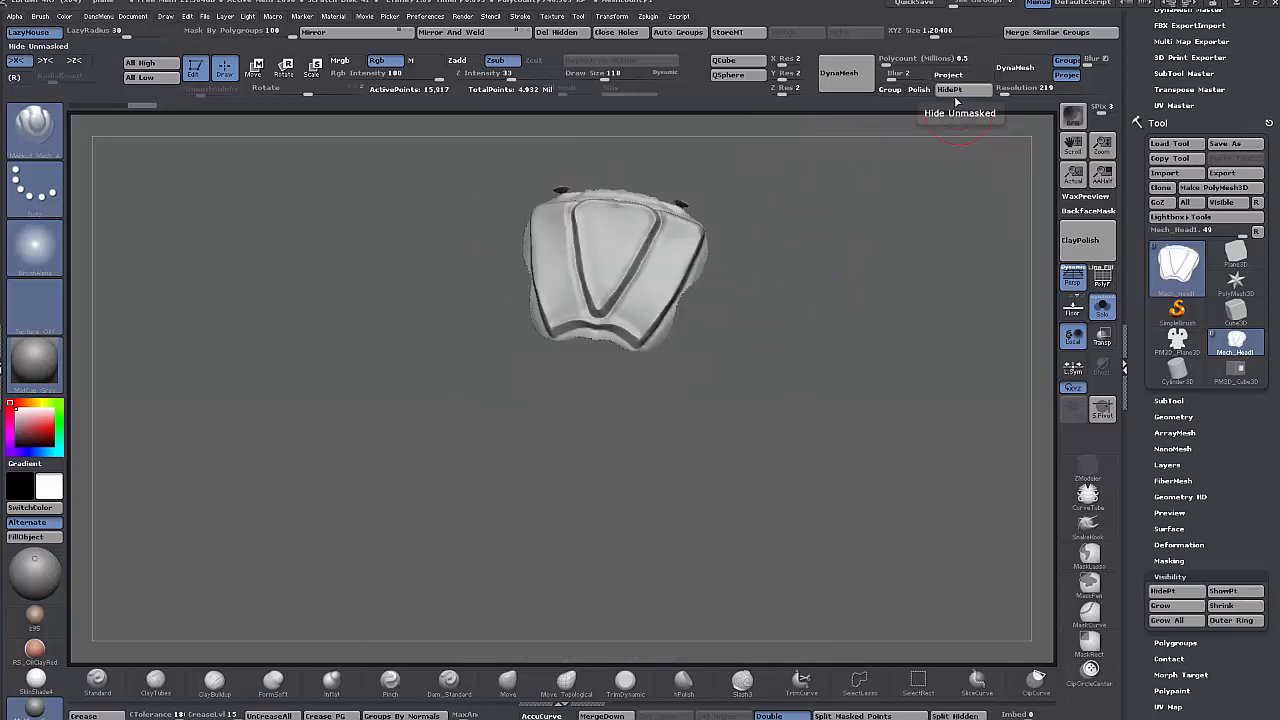
click(557, 32)
drag(712, 258, 805, 371)
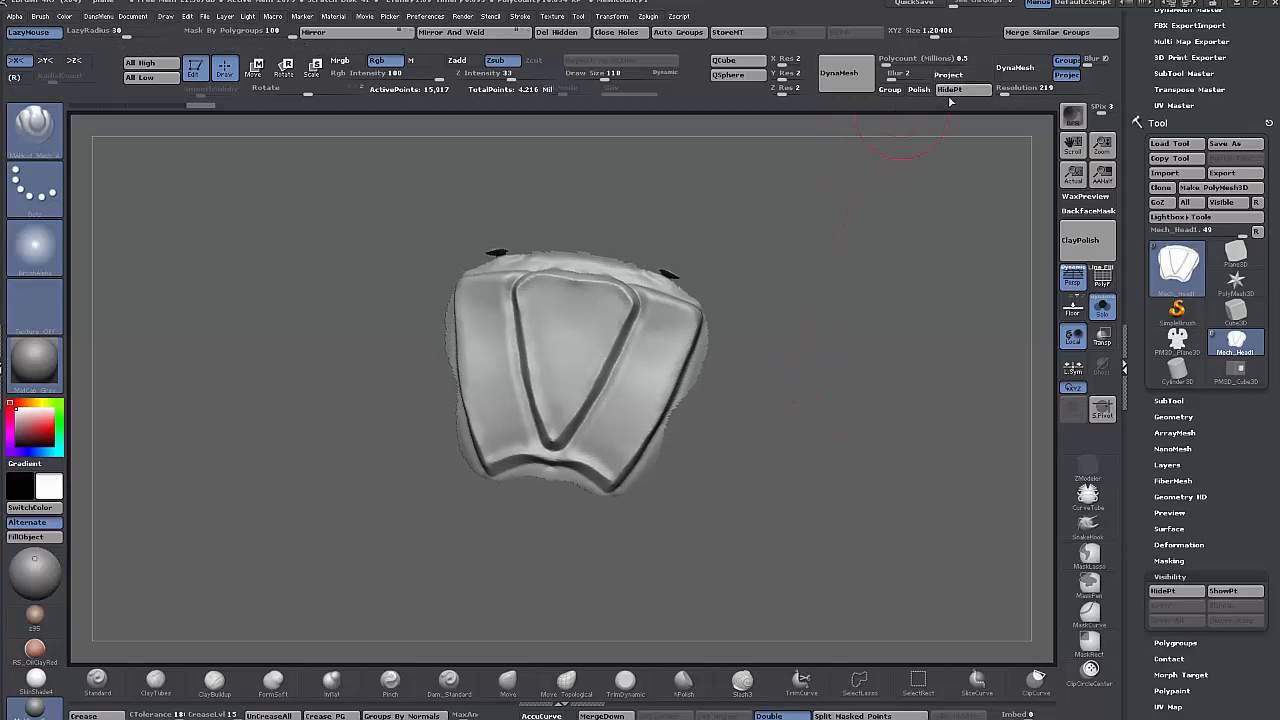
- Show the polyframe and slice the excess strip along the panels' upper edge into its own polygroup with SliceCurve
mouse_move(866, 286)
mouse_down()
mouse_move(845, 293)
mouse_move(857, 297)
mouse_up()
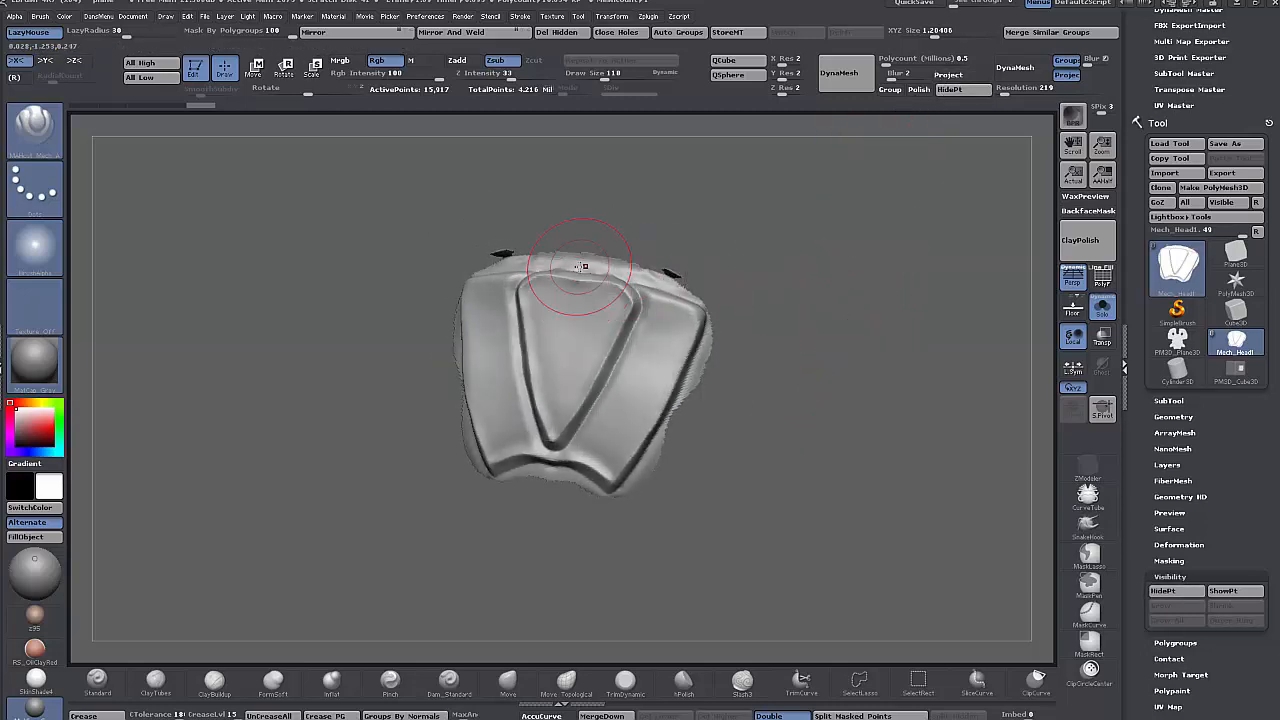
drag(846, 253, 846, 273)
click(1101, 279)
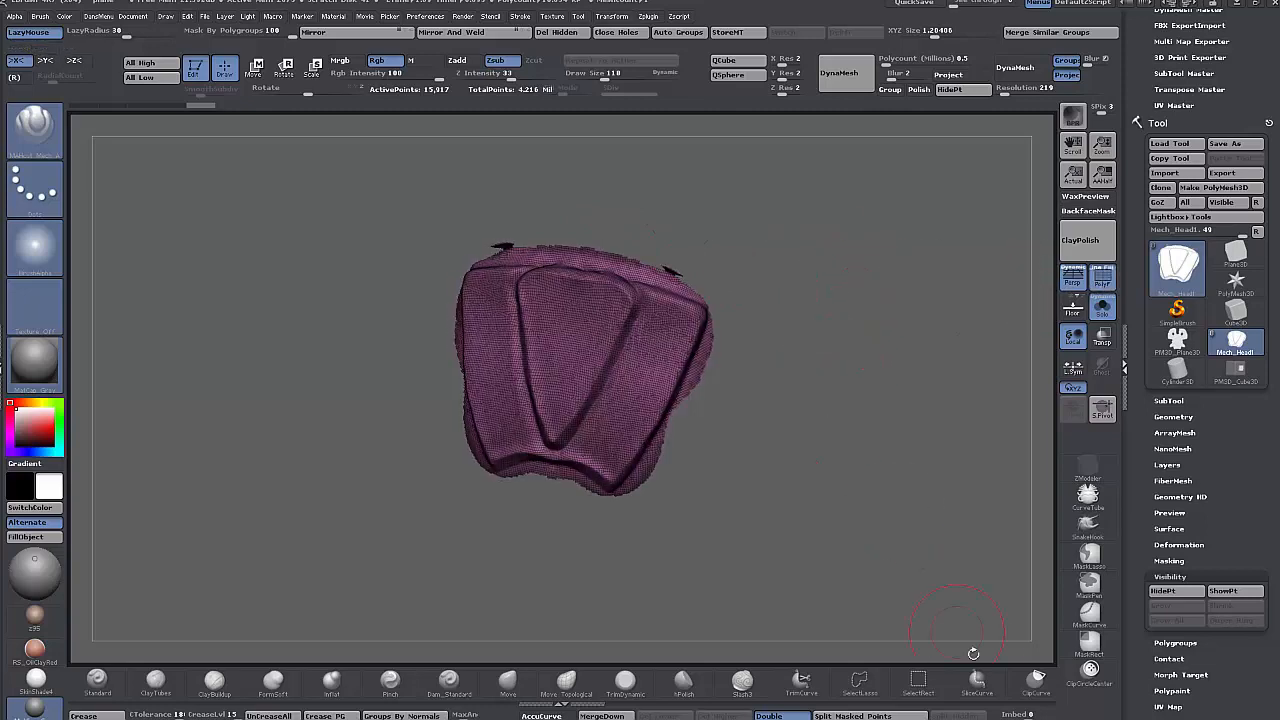
click(976, 681)
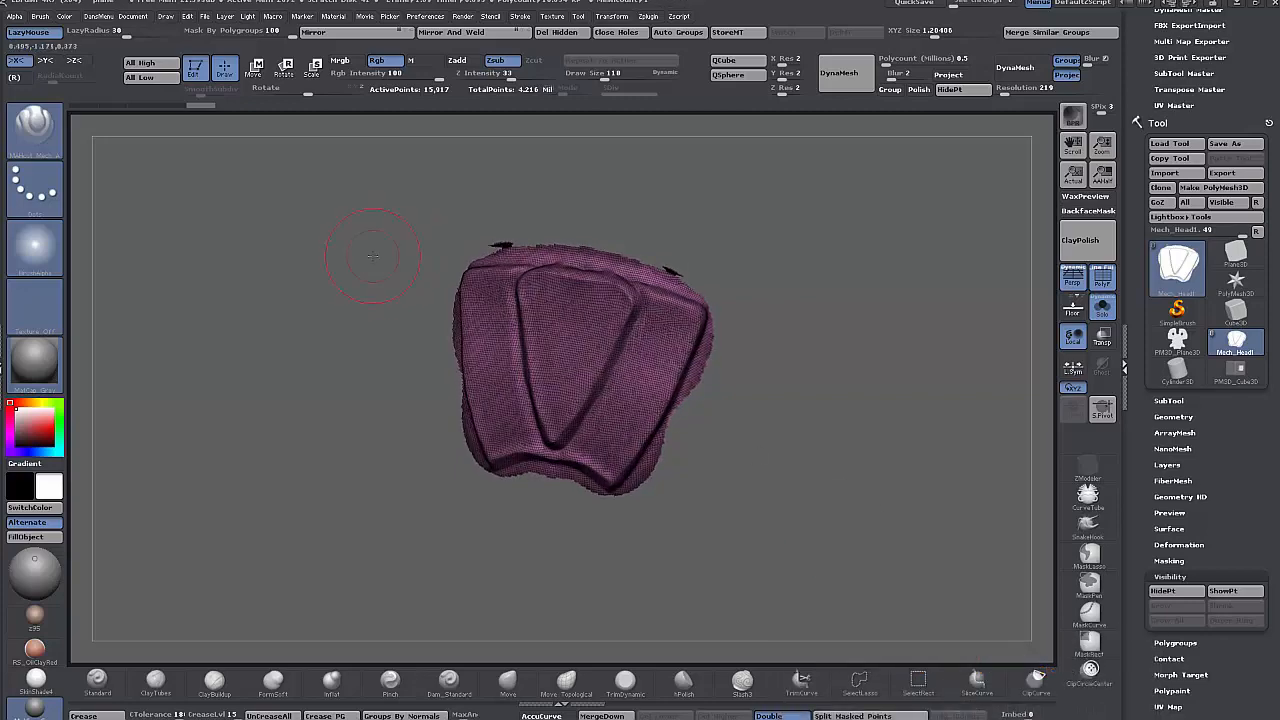
mouse_move(349, 263)
mouse_down()
mouse_move(352, 298)
mouse_move(350, 266)
mouse_move(385, 275)
mouse_move(363, 280)
mouse_move(428, 274)
mouse_move(442, 256)
mouse_move(491, 250)
mouse_move(486, 263)
mouse_move(377, 288)
mouse_move(457, 258)
mouse_move(562, 260)
mouse_up()
key(ctrl+shift)
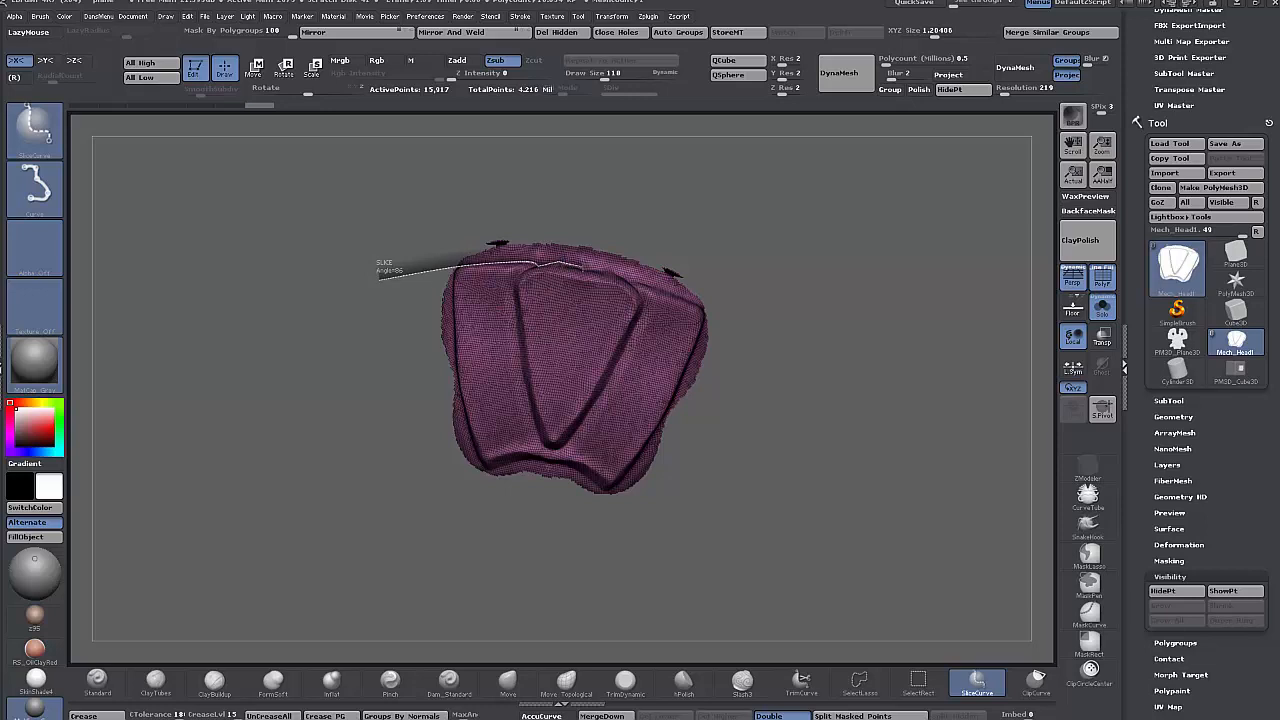
ctrl+shift+drag(583, 266, 604, 269)
ctrl+shift+drag(629, 282, 677, 292)
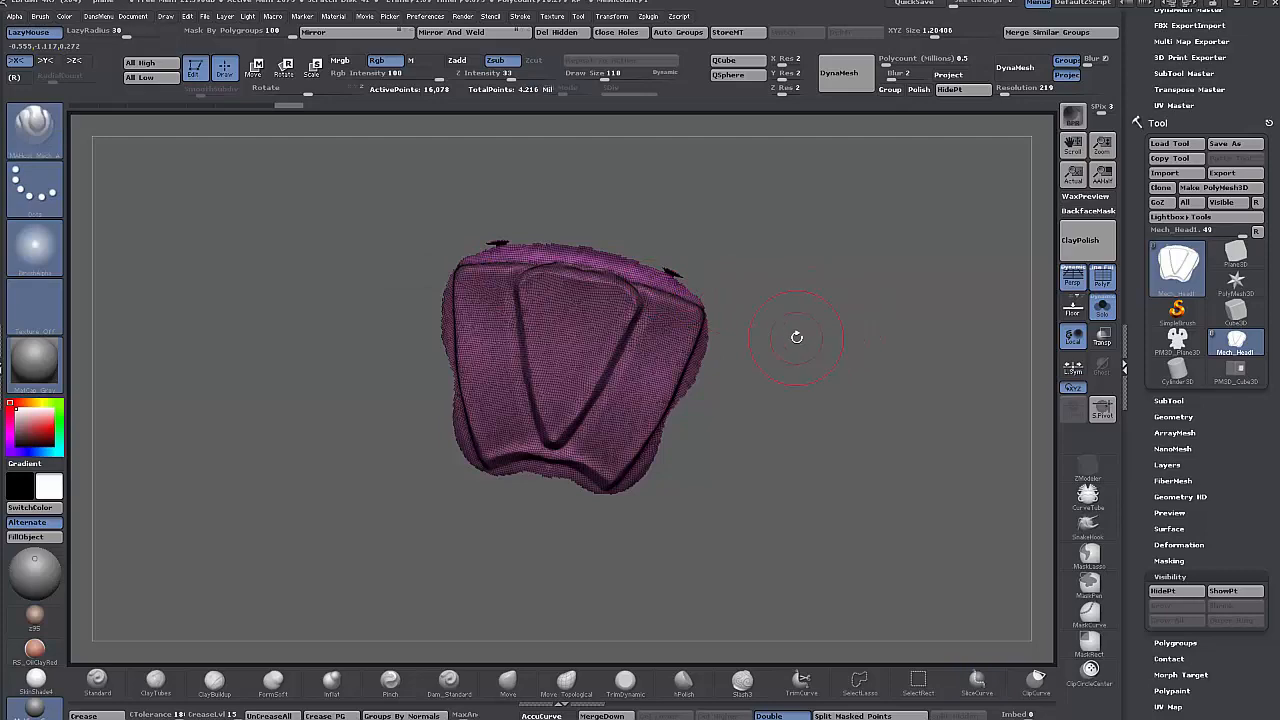
drag(797, 337, 820, 343)
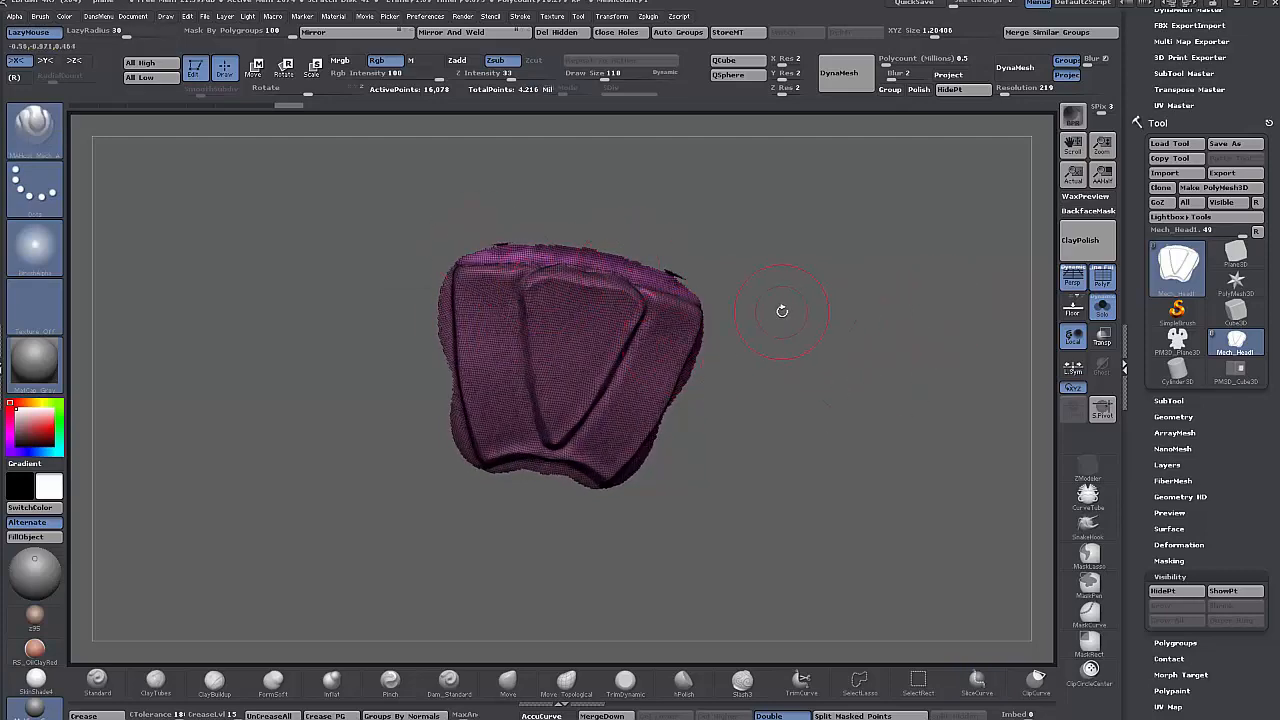
ctrl+shift+click(543, 252)
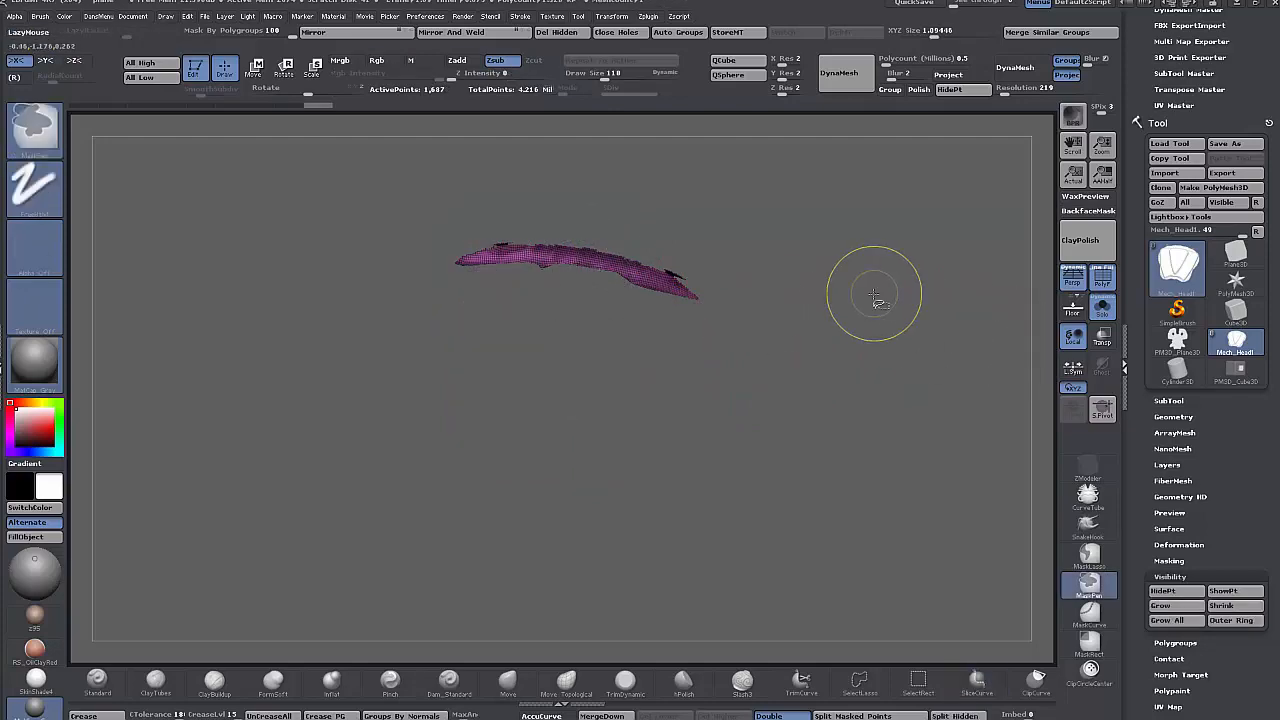
ctrl+shift+click(872, 293)
- Slice the ragged borders along both sides and the lower edge of the panels into separate polygroups with SliceCurve
drag(851, 357, 763, 251)
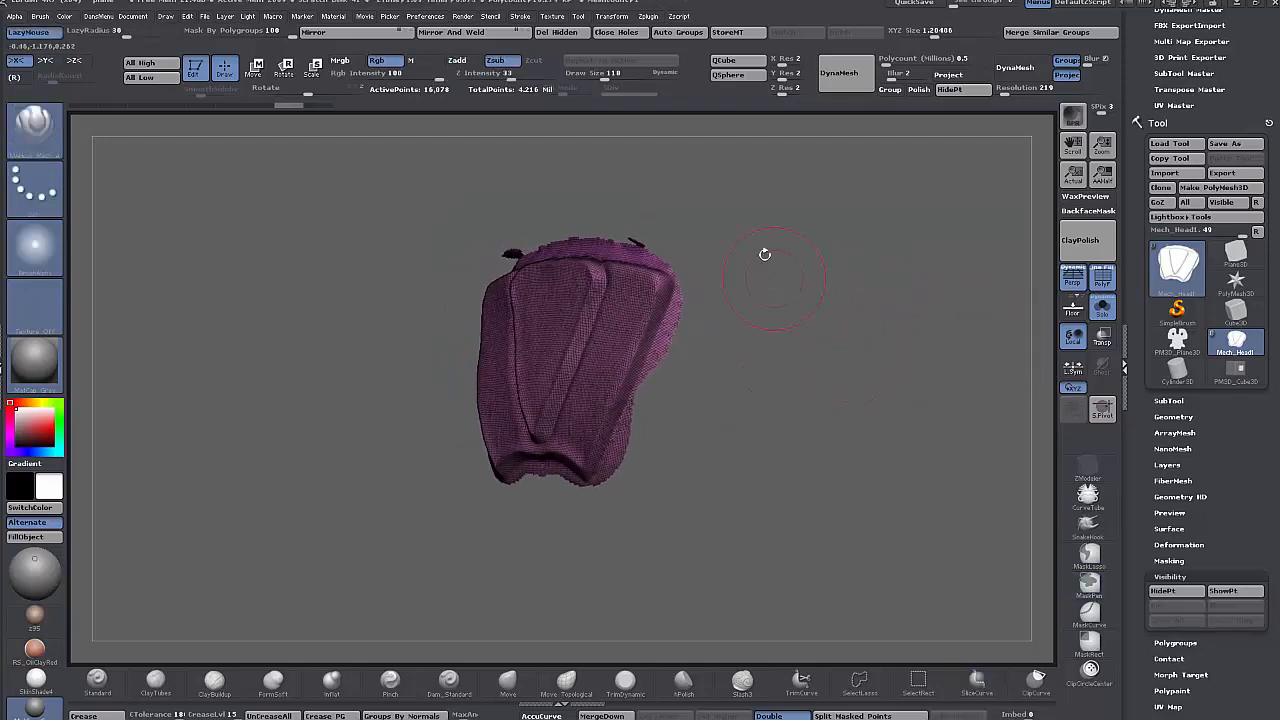
mouse_move(686, 289)
ctrl+shift+mouse_down()
mouse_move(728, 200)
mouse_move(733, 145)
mouse_move(578, 515)
ctrl+shift+mouse_up()
mouse_move(721, 496)
mouse_down()
mouse_move(734, 492)
mouse_move(597, 448)
mouse_up()
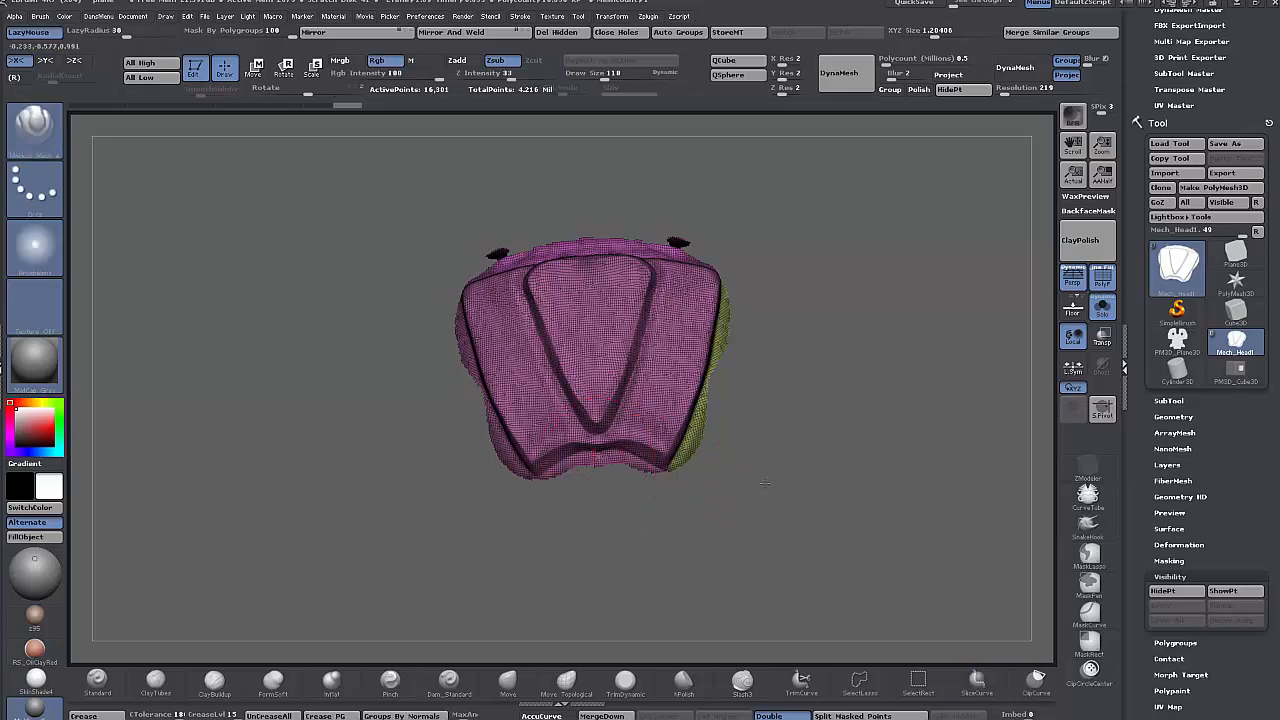
mouse_move(764, 484)
mouse_down()
mouse_move(694, 509)
mouse_move(632, 470)
mouse_move(566, 472)
mouse_move(496, 531)
mouse_move(585, 530)
mouse_move(580, 541)
mouse_up()
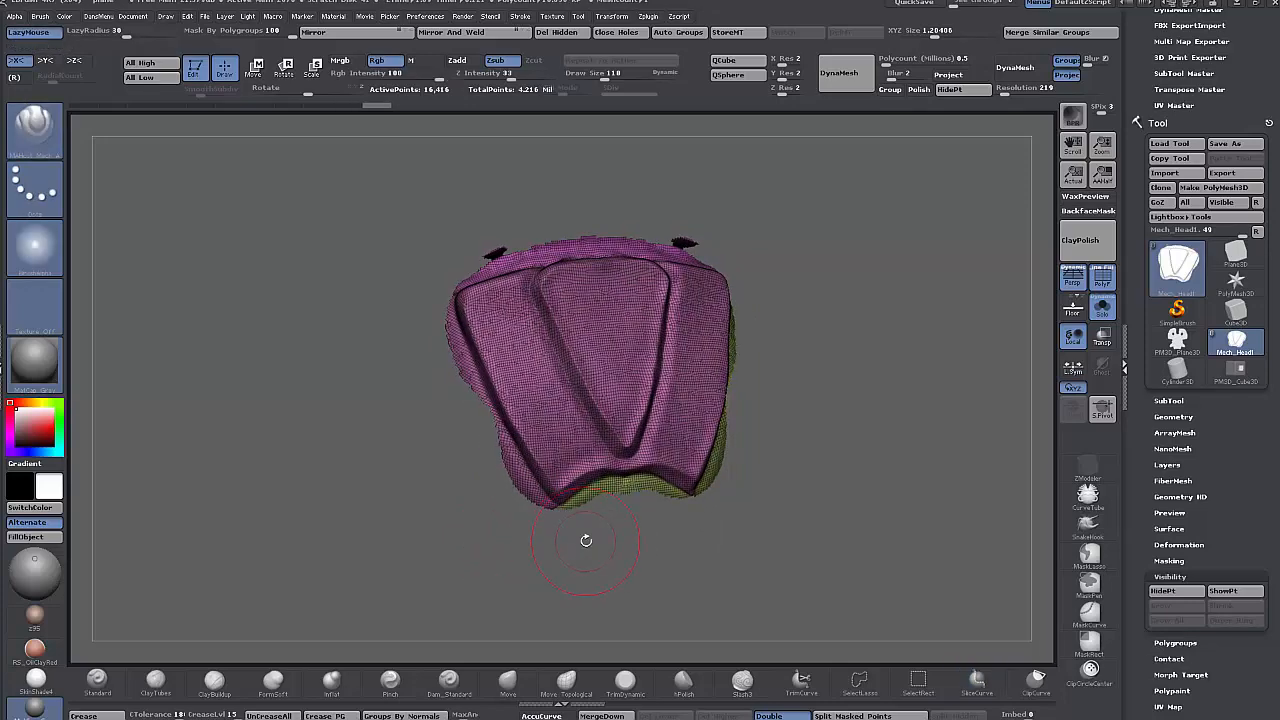
key(ctrl+shift)
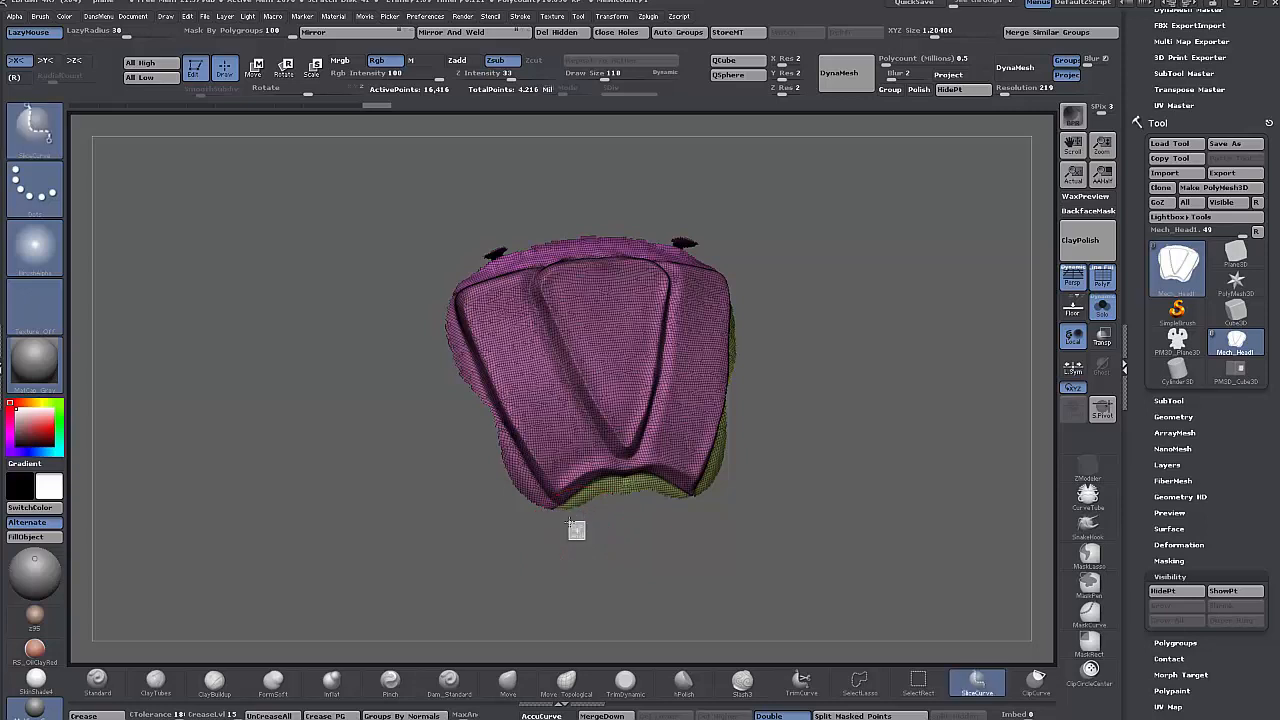
mouse_move(566, 520)
ctrl+shift+mouse_down()
mouse_move(447, 298)
mouse_move(445, 229)
ctrl+shift+mouse_up()
- Isolate the central panel polygroup and delete the hidden border pieces around it
drag(892, 424, 913, 450)
drag(792, 347, 831, 368)
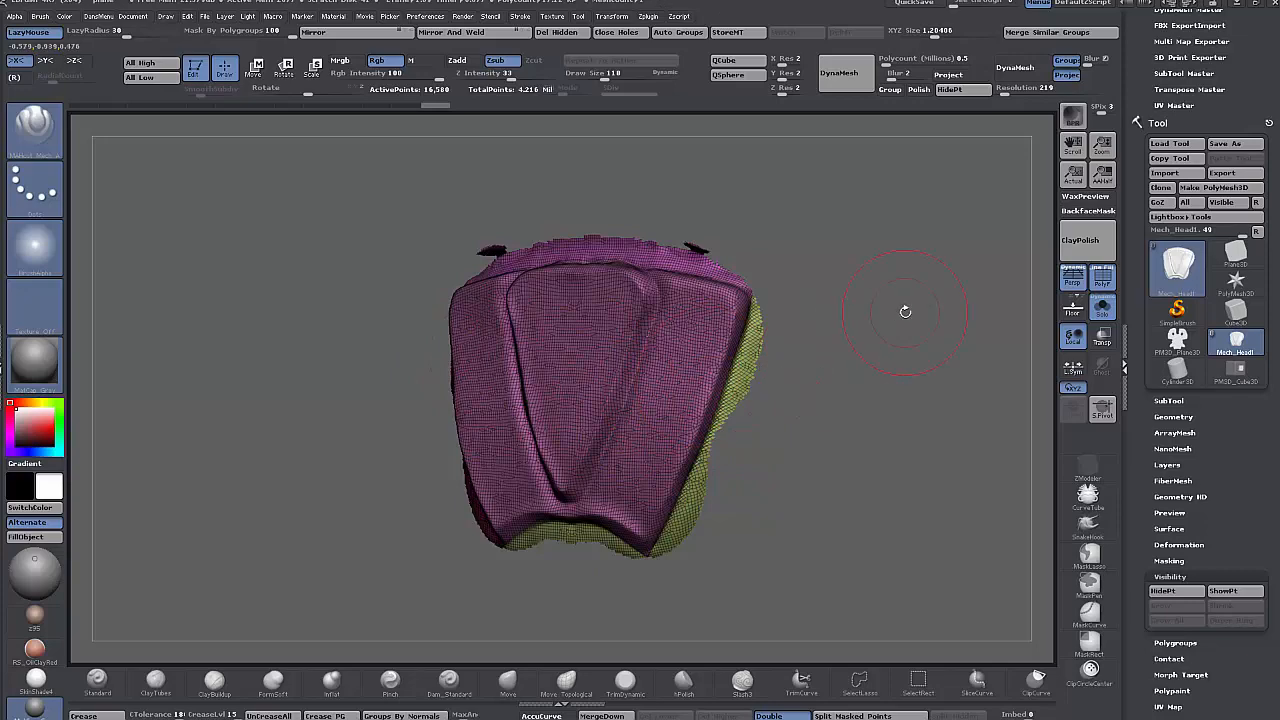
mouse_move(903, 309)
mouse_down()
mouse_move(899, 330)
mouse_move(918, 328)
mouse_move(899, 312)
mouse_up()
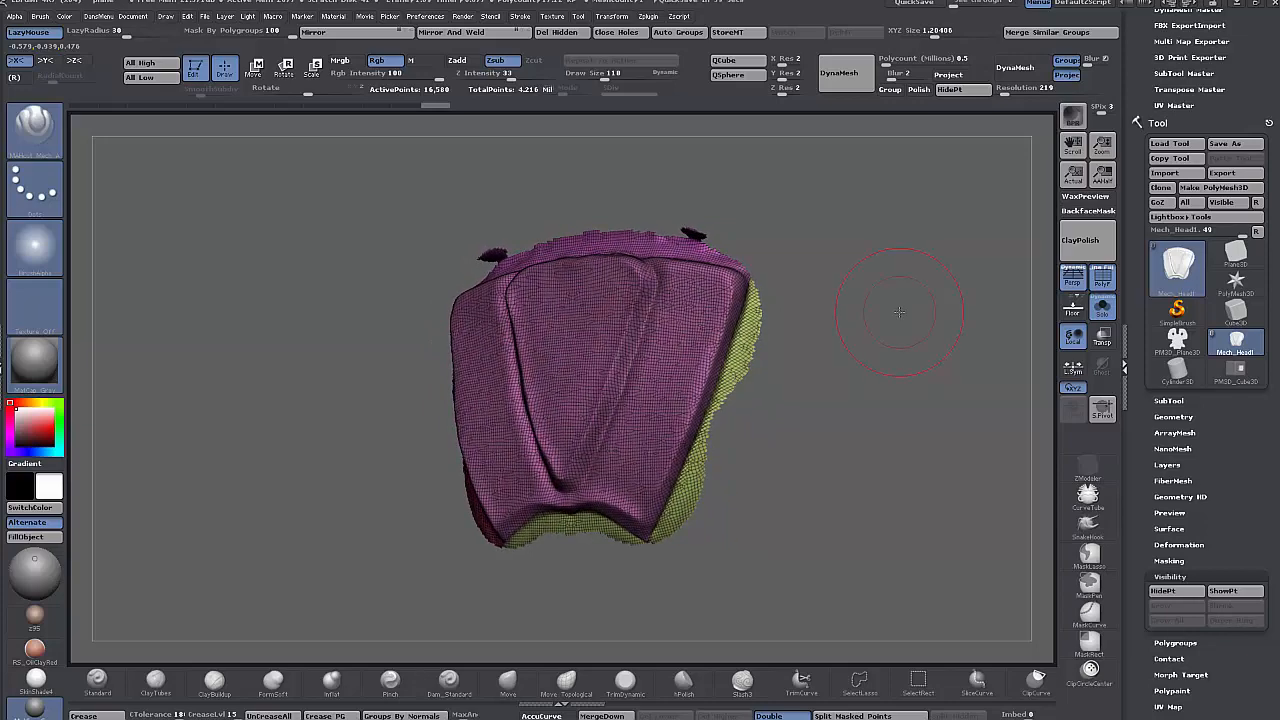
drag(883, 325, 885, 332)
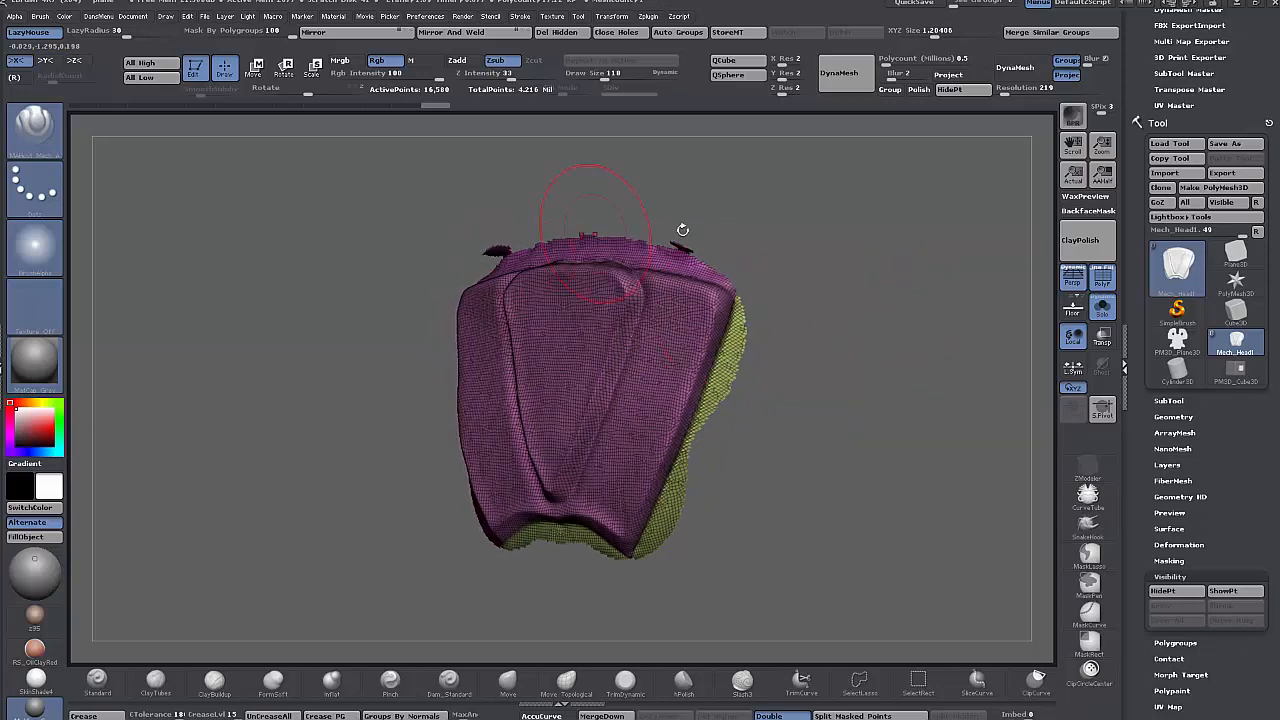
mouse_move(819, 431)
mouse_down()
mouse_move(846, 404)
mouse_move(820, 423)
mouse_up()
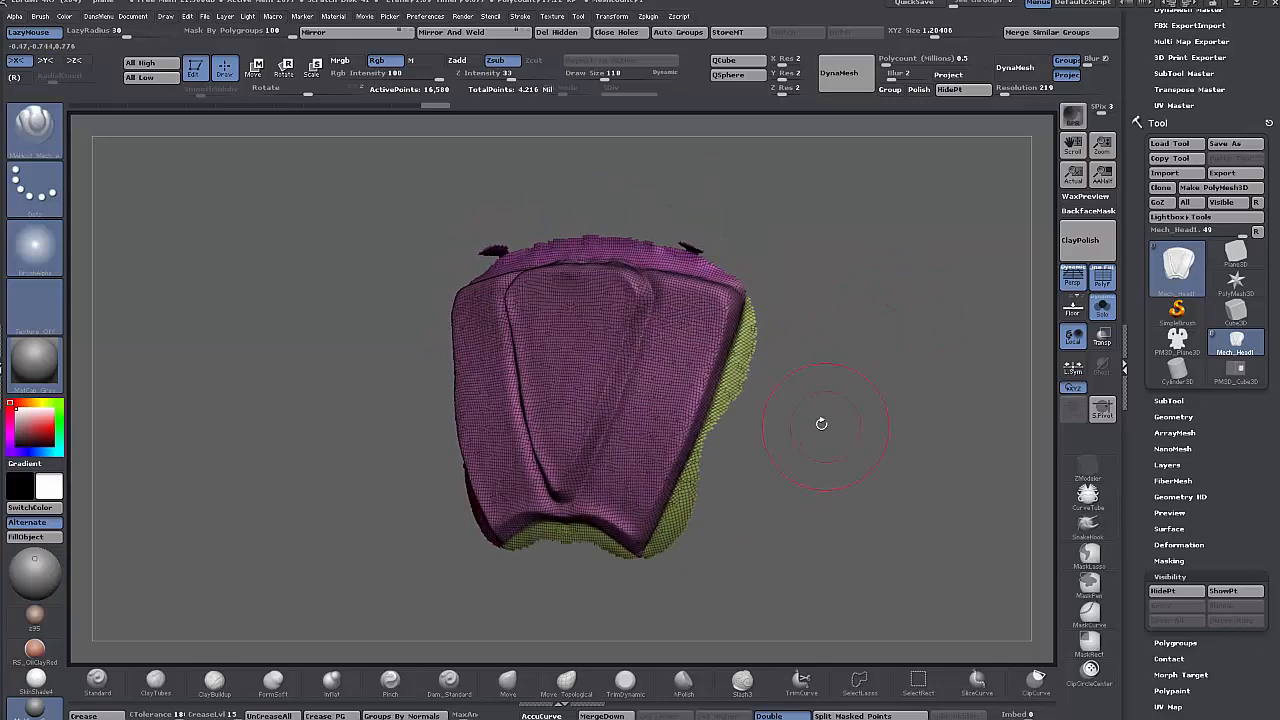
ctrl+shift+click(632, 342)
mouse_move(632, 342)
right_down()
mouse_move(646, 350)
mouse_move(622, 360)
right_up()
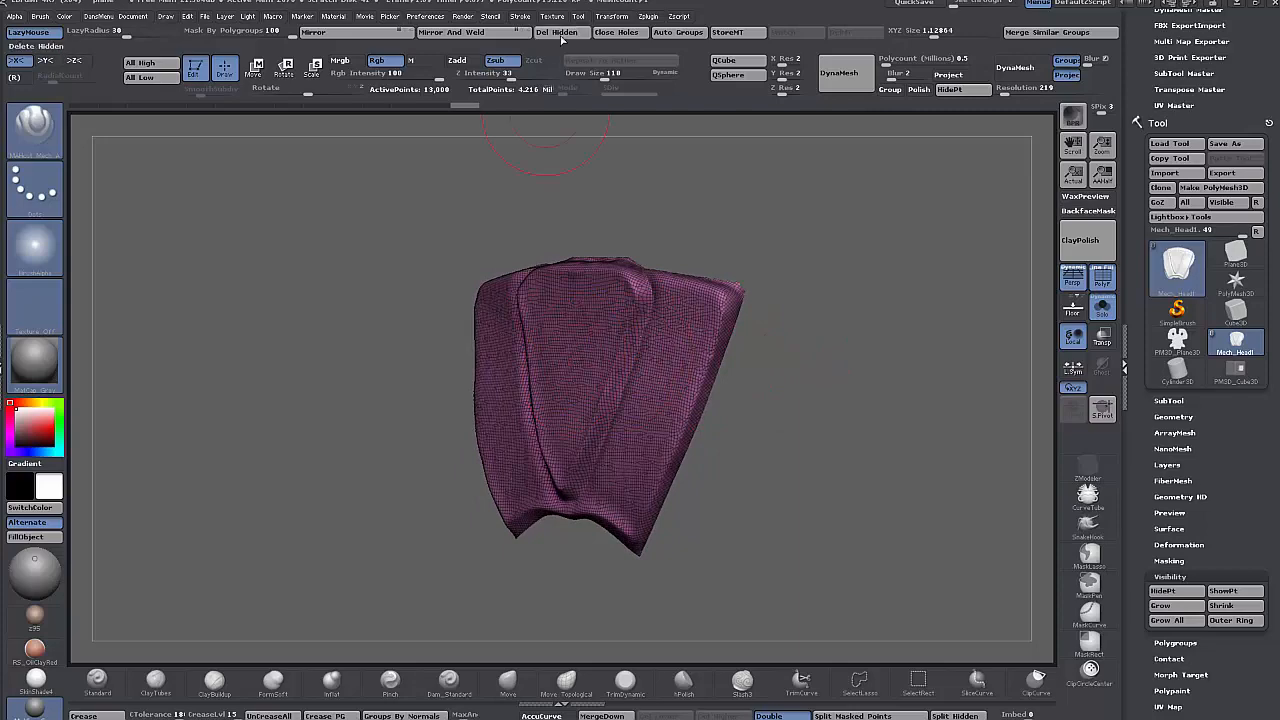
- Slice the leftover slivers off the upper corners of the panels, hide their polygroup and delete the hidden geometry
drag(866, 290, 807, 280)
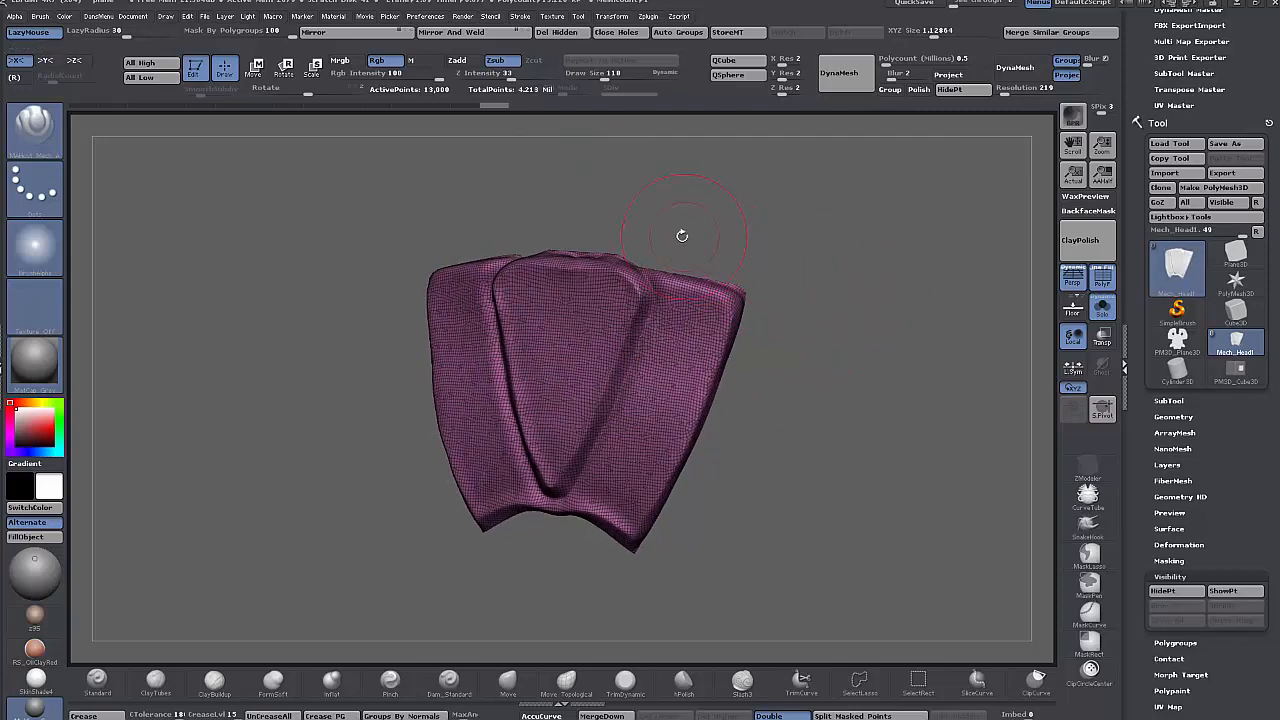
mouse_move(681, 237)
ctrl+shift+mouse_down()
mouse_move(722, 248)
mouse_move(713, 280)
mouse_move(747, 294)
mouse_move(772, 344)
ctrl+shift+mouse_up()
drag(784, 323, 821, 307)
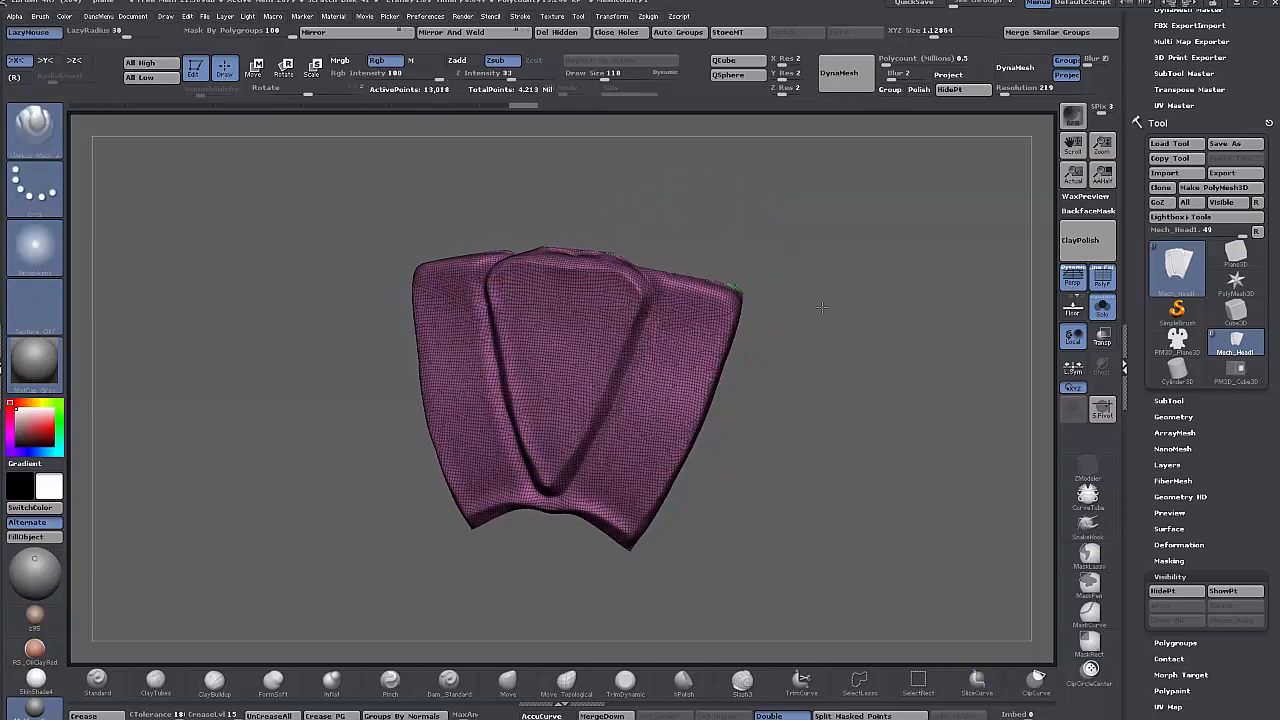
key(ctrl)
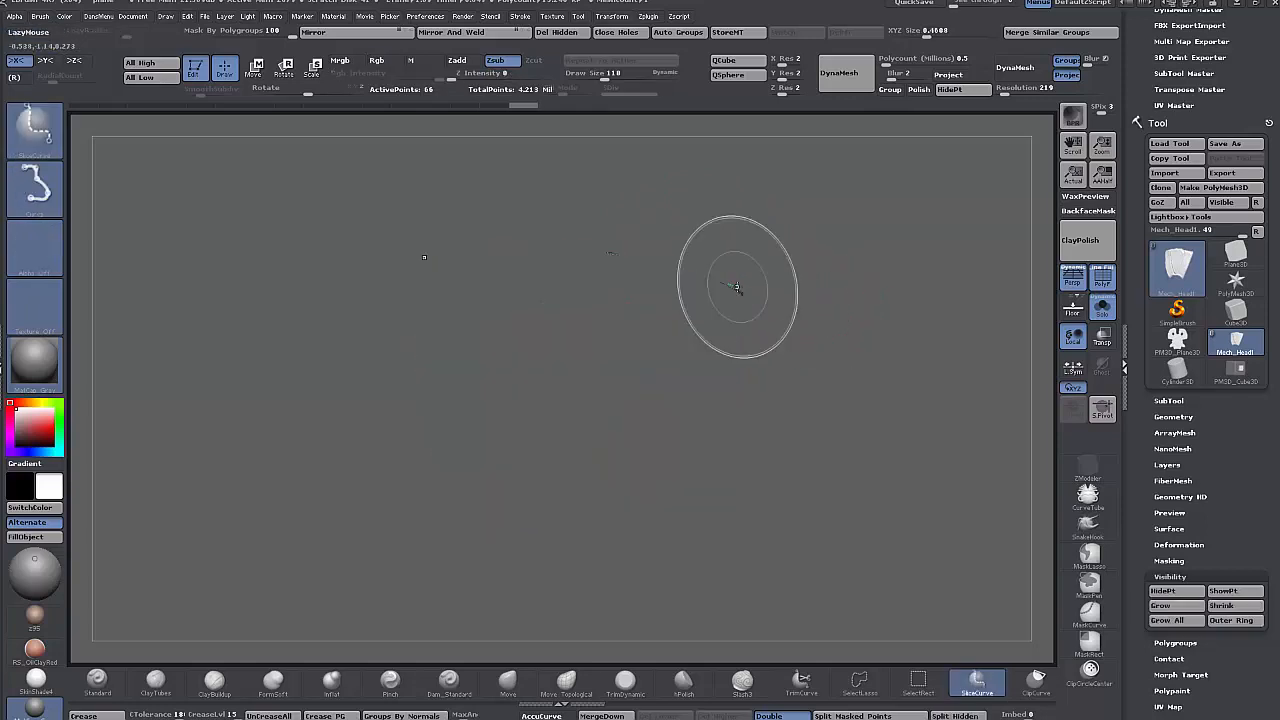
ctrl+alt+shift+click(680, 333)
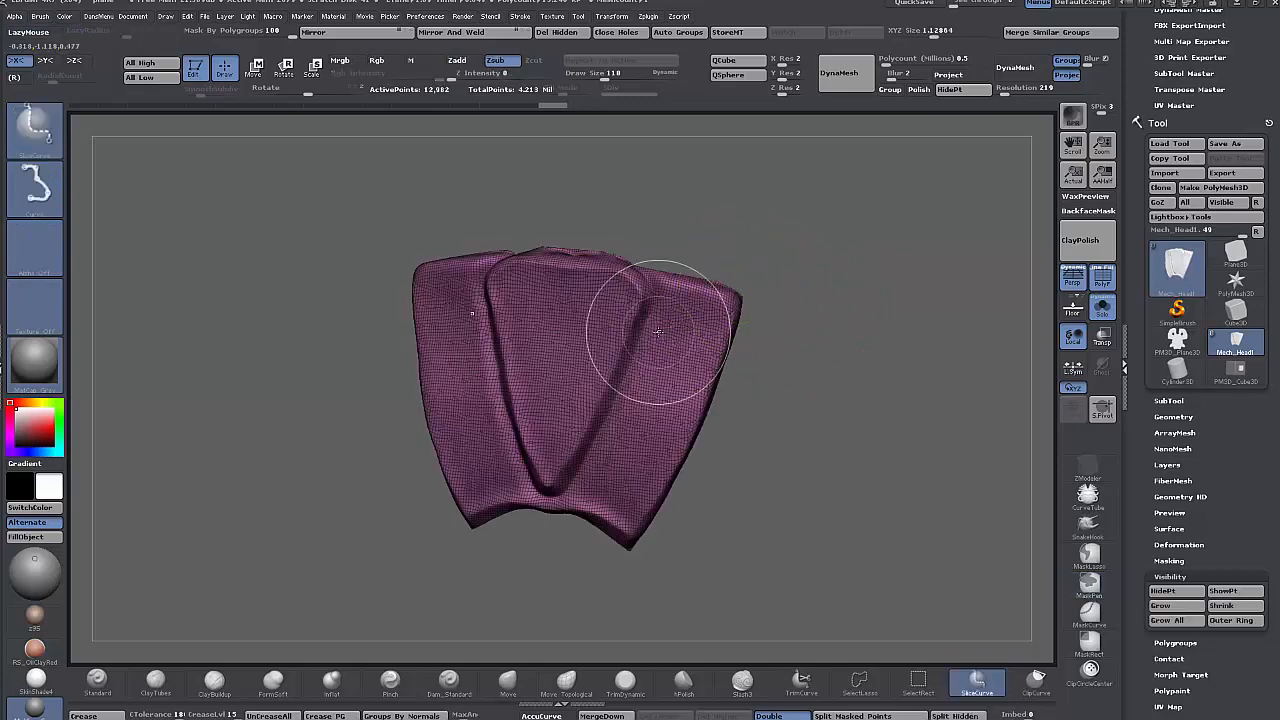
click(601, 32)
- Clip the outer side edges of the panel piece along its curvature from a side view with ClipCurve
drag(871, 397, 835, 528)
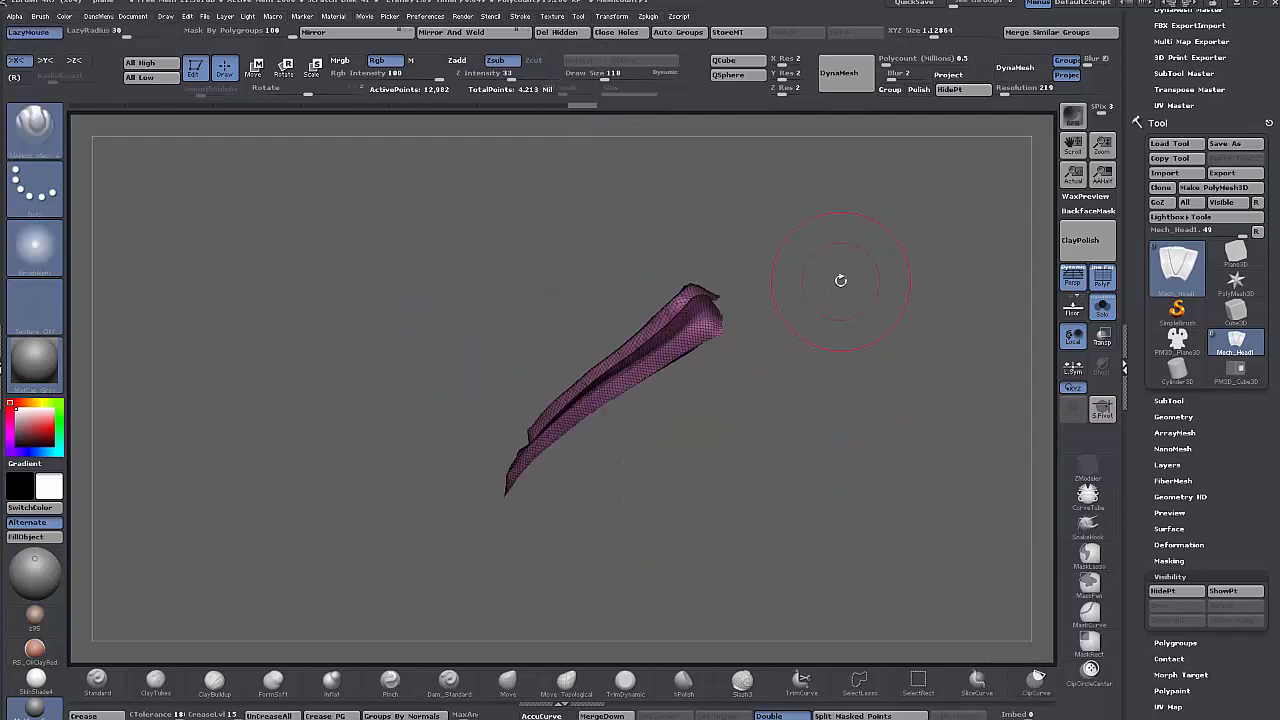
ctrl+shift+drag(841, 285, 730, 332)
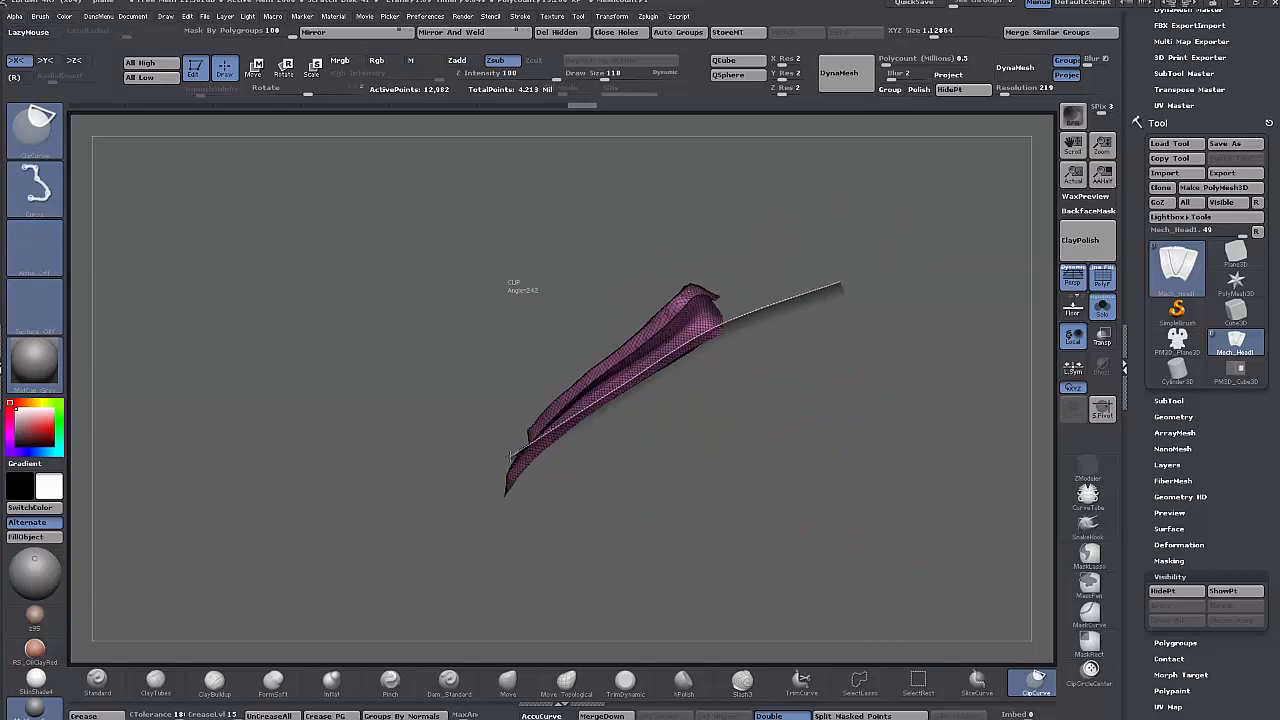
ctrl+shift+drag(463, 535, 454, 551)
mouse_move(759, 475)
mouse_down()
mouse_move(807, 422)
mouse_move(708, 394)
mouse_move(832, 454)
mouse_move(909, 296)
mouse_move(888, 407)
mouse_move(903, 401)
mouse_up()
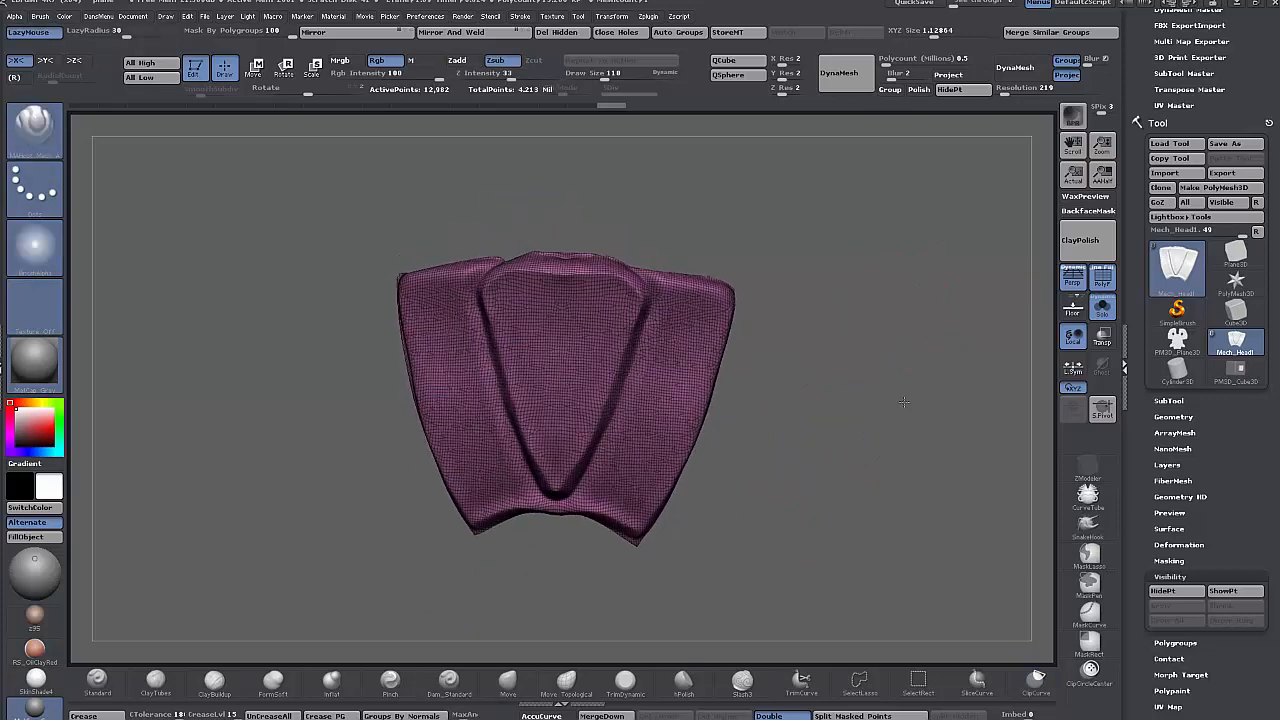
drag(665, 275, 791, 373)
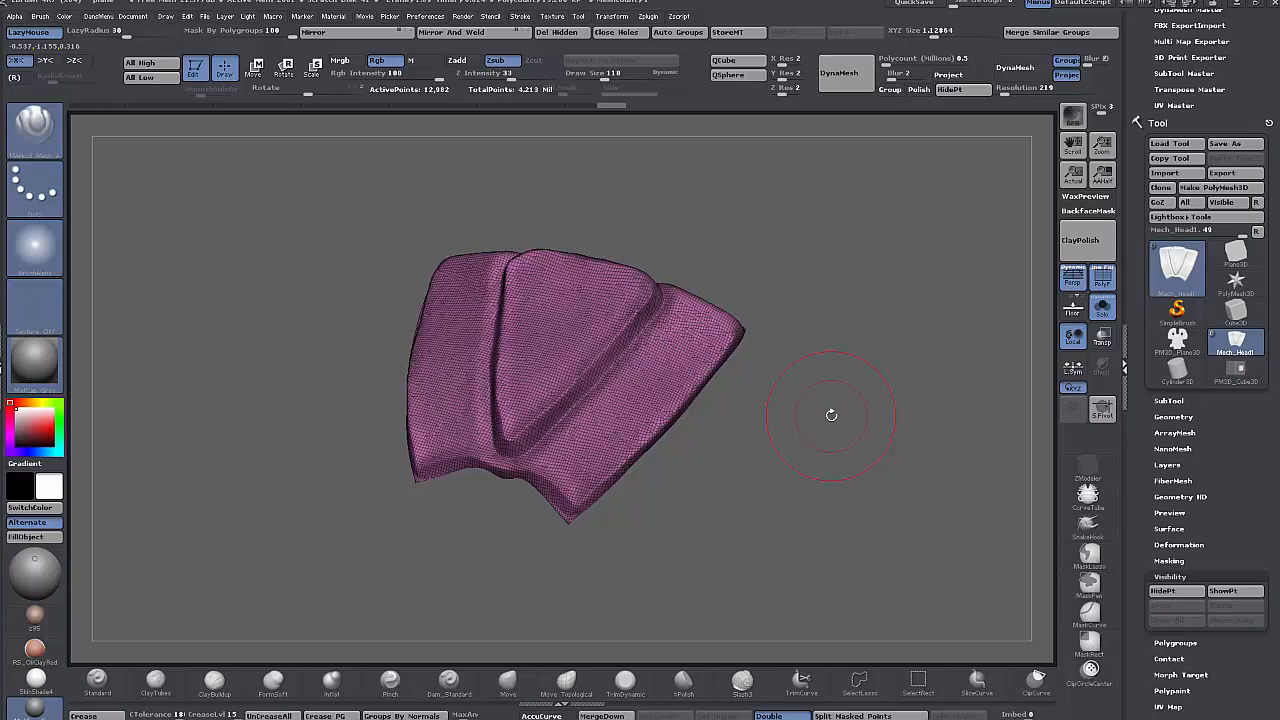
- Try another curve cut along the outer side edge of the panel piece from a side view
drag(883, 424, 700, 318)
mouse_move(795, 377)
mouse_down()
mouse_move(742, 333)
mouse_move(799, 358)
mouse_up()
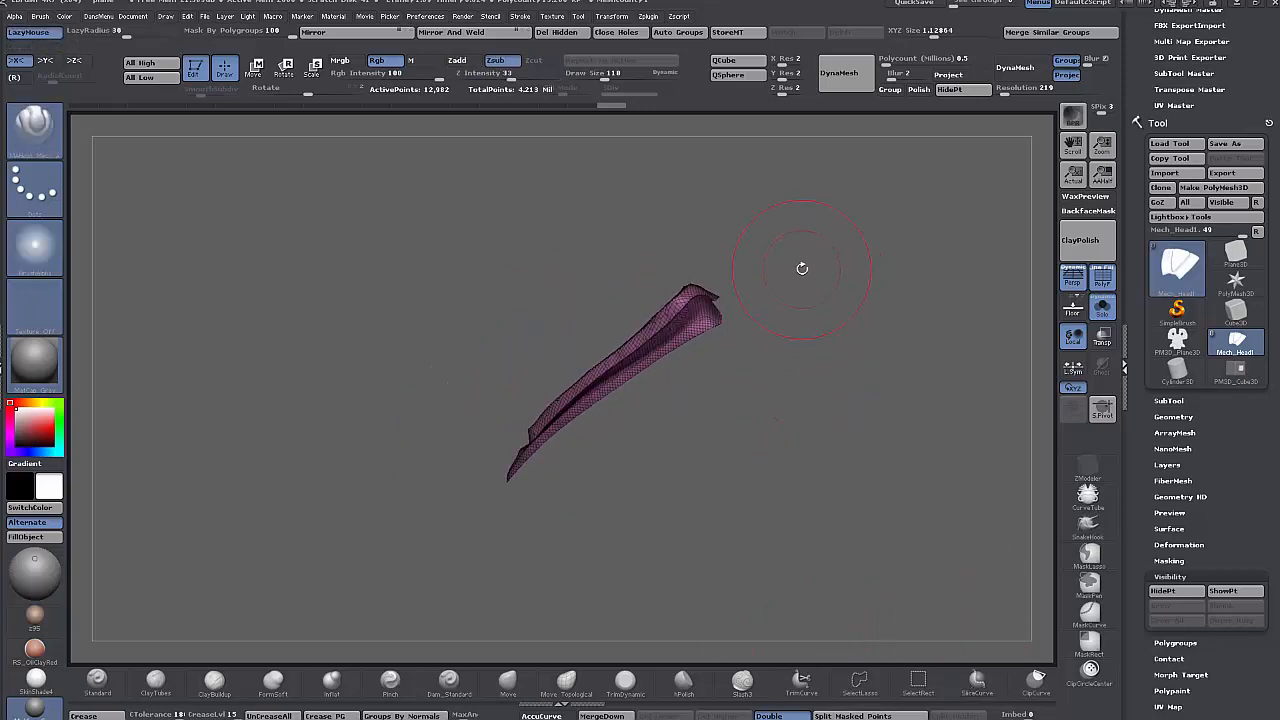
mouse_move(800, 258)
ctrl+shift+mouse_down()
mouse_move(603, 388)
mouse_move(460, 508)
ctrl+shift+mouse_up()
mouse_move(680, 486)
mouse_down()
mouse_move(700, 429)
mouse_move(773, 444)
mouse_move(647, 387)
mouse_up()
ctrl+shift+click(771, 443)
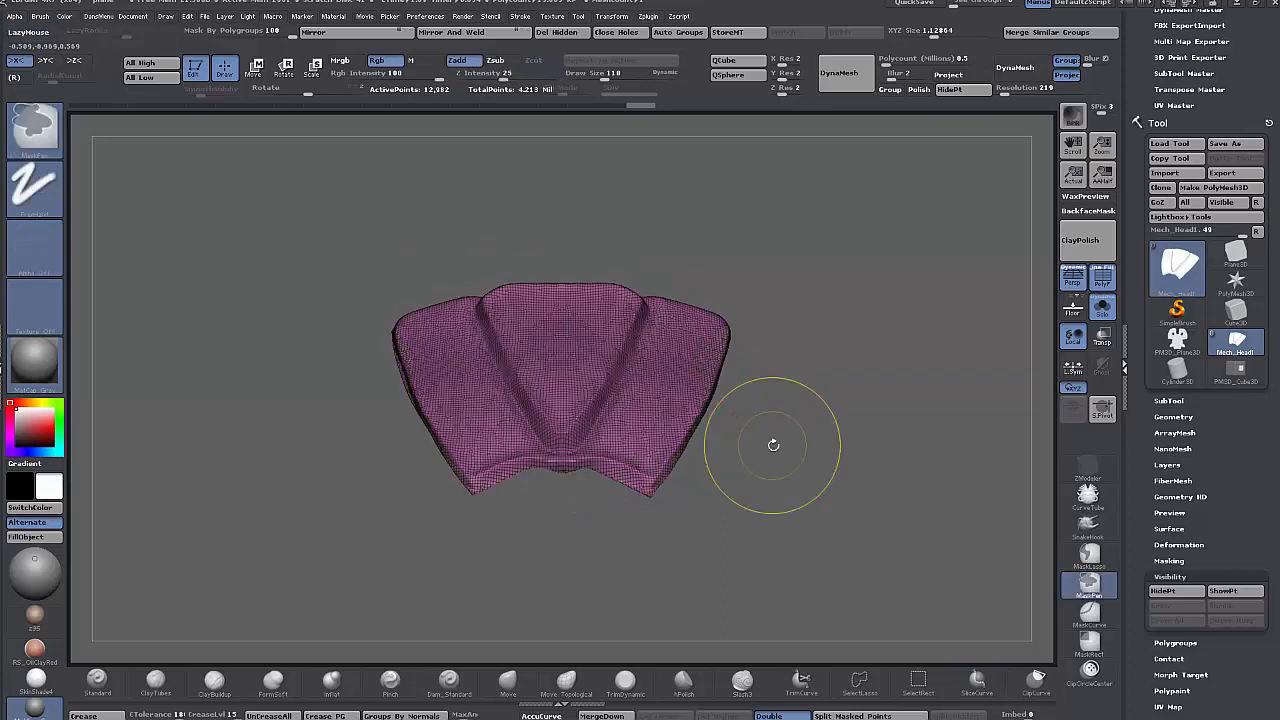
drag(771, 443, 816, 440)
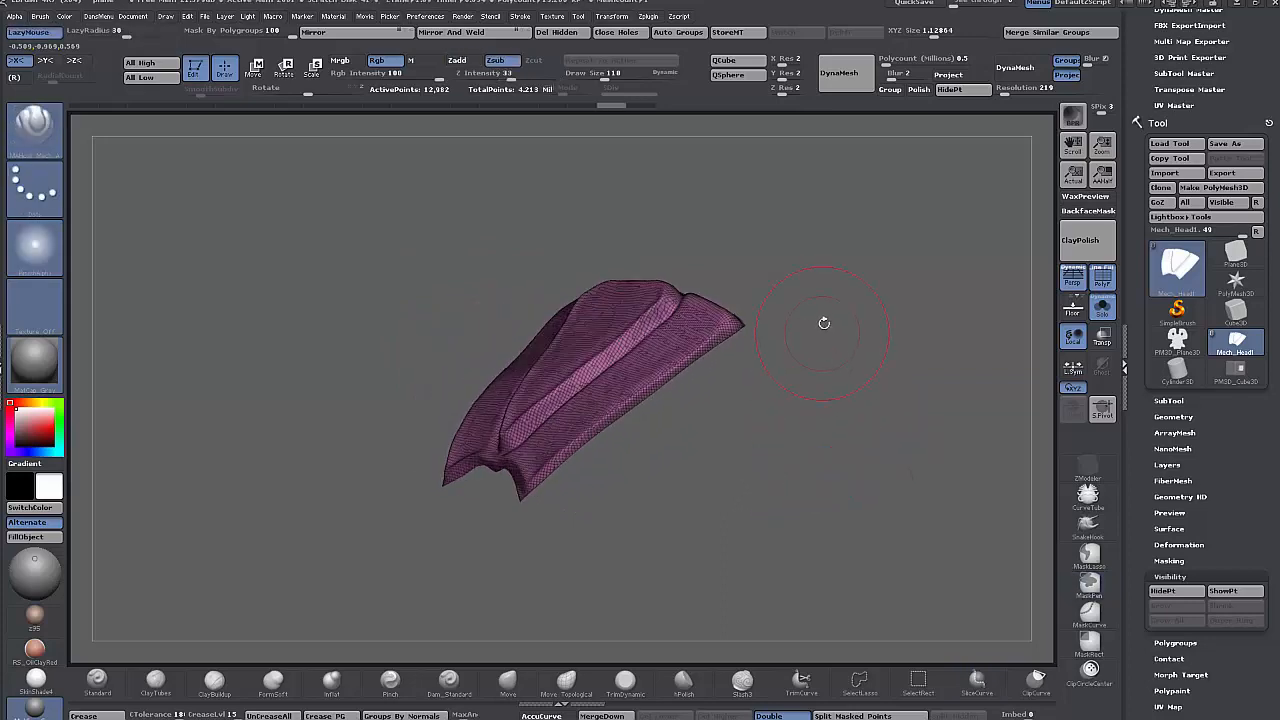
- Slice a thin strip along the outer side edge of the panel piece with SliceCurve and hide it
ctrl+shift+drag(818, 255, 560, 455)
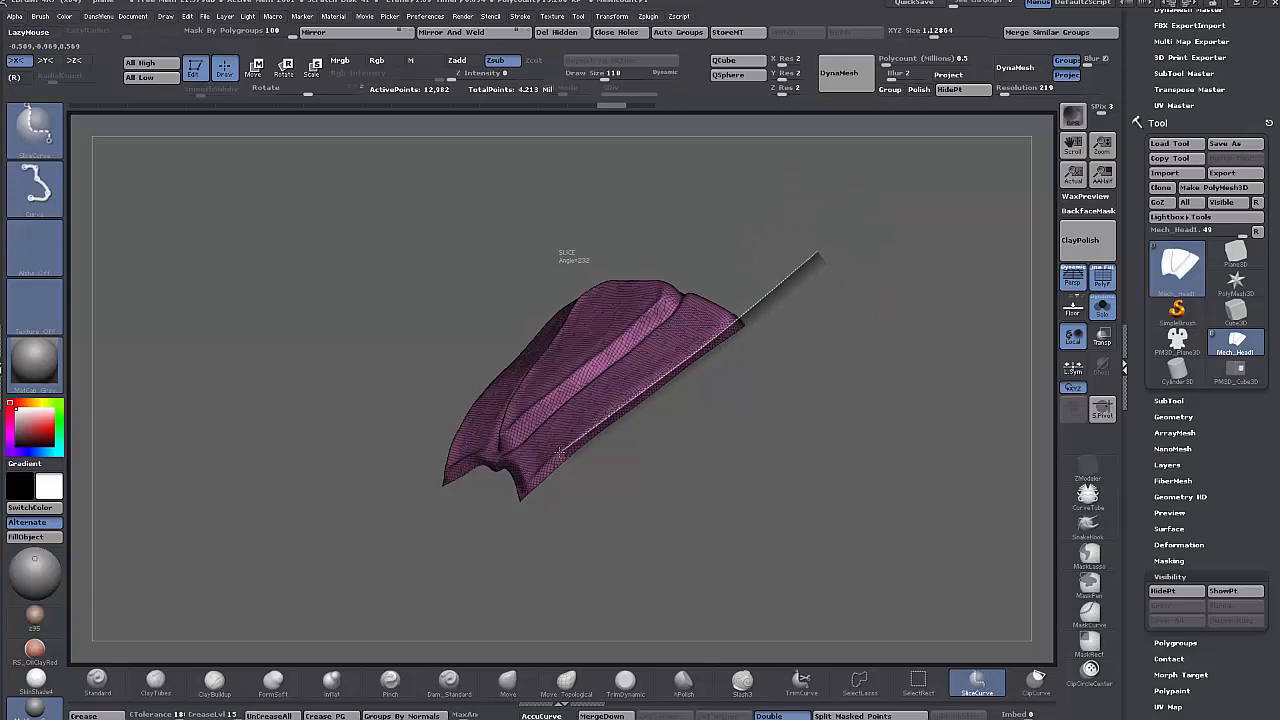
ctrl+shift+drag(512, 500, 455, 560)
mouse_move(808, 417)
mouse_down()
mouse_move(780, 450)
mouse_move(819, 396)
mouse_move(791, 397)
mouse_up()
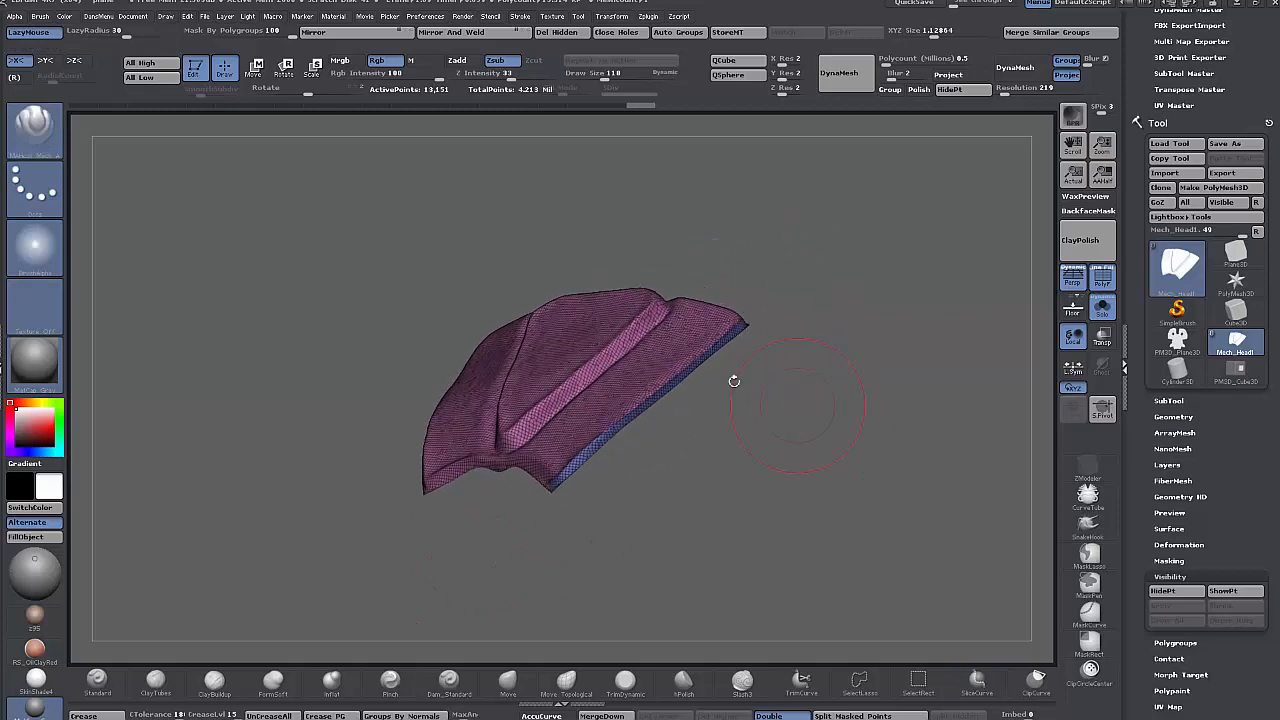
ctrl+shift+click(614, 320)
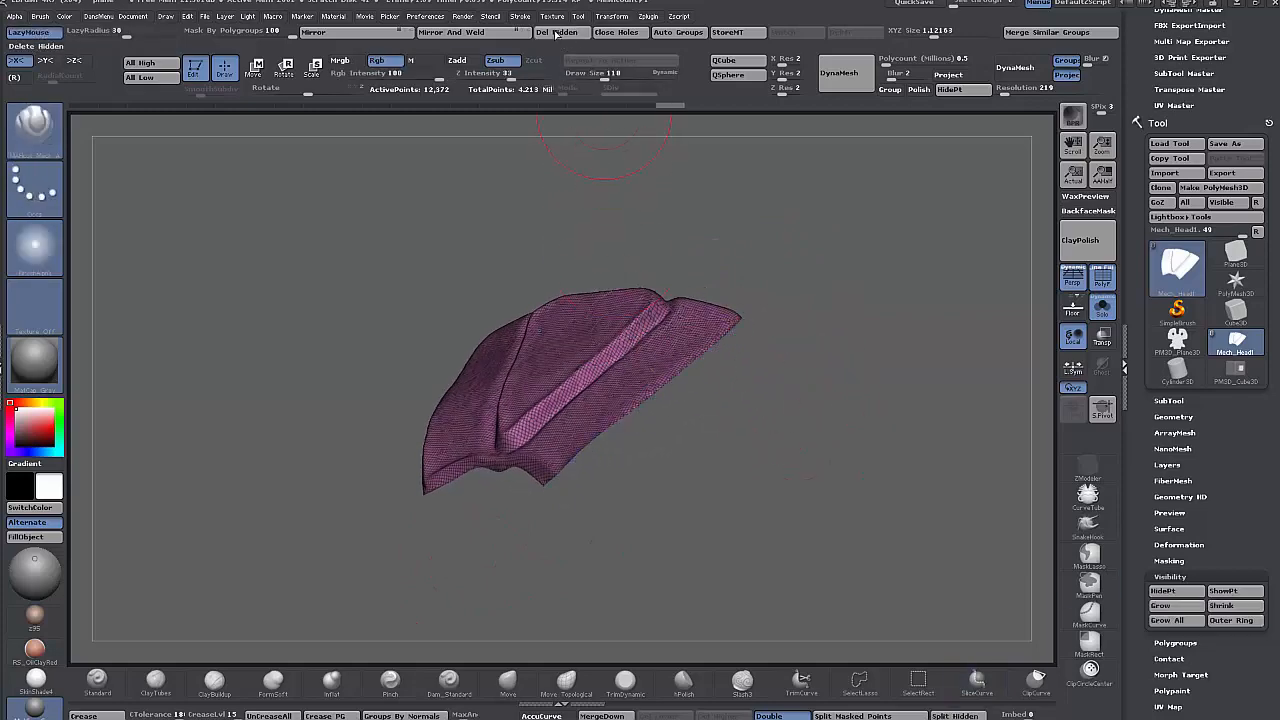
- Delete the hidden strip from the panel piece and mirror and weld the remaining panel
click(556, 32)
mouse_move(837, 271)
mouse_down()
mouse_move(870, 322)
mouse_move(910, 295)
mouse_move(868, 302)
mouse_up()
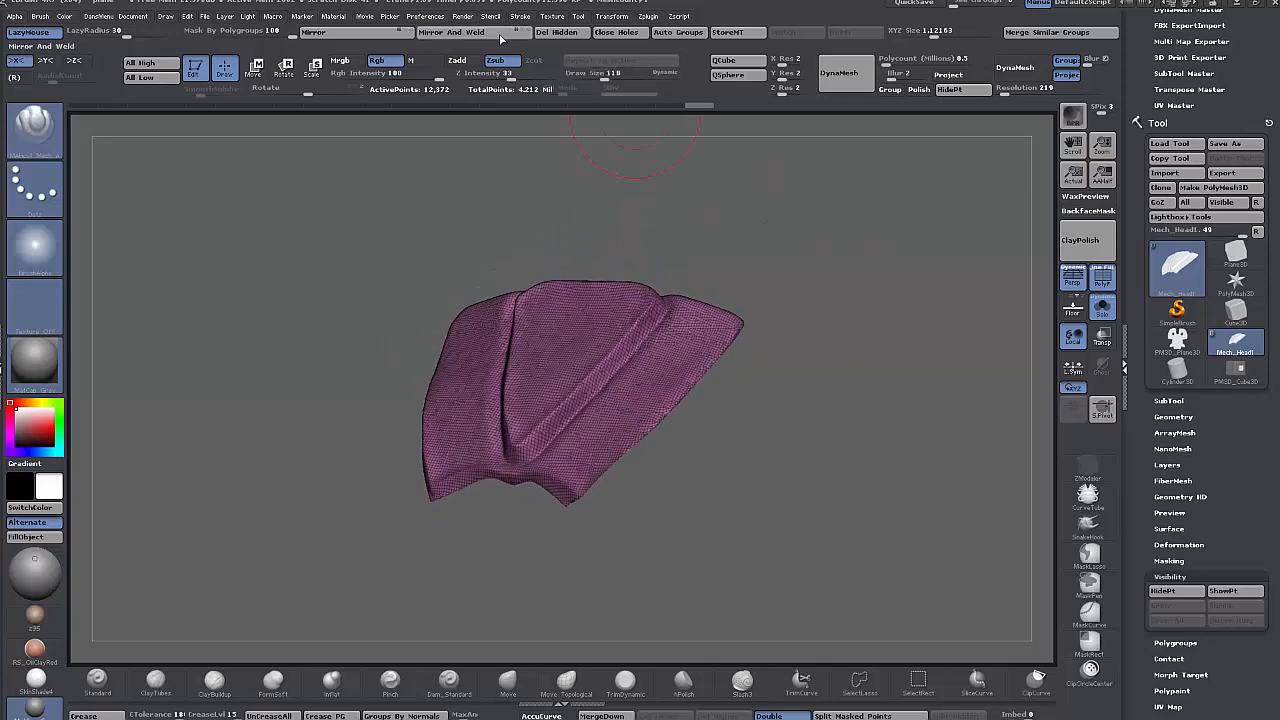
drag(815, 423, 838, 308)
drag(813, 461, 598, 430)
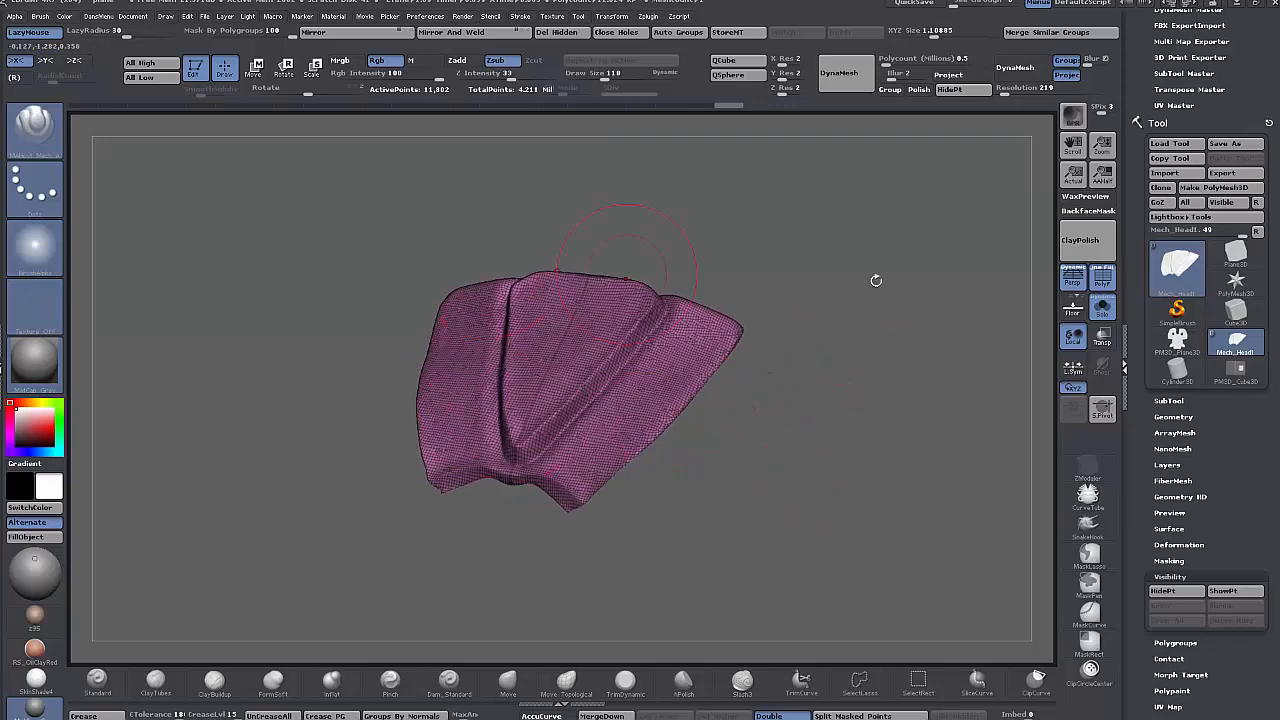
drag(778, 502, 818, 458)
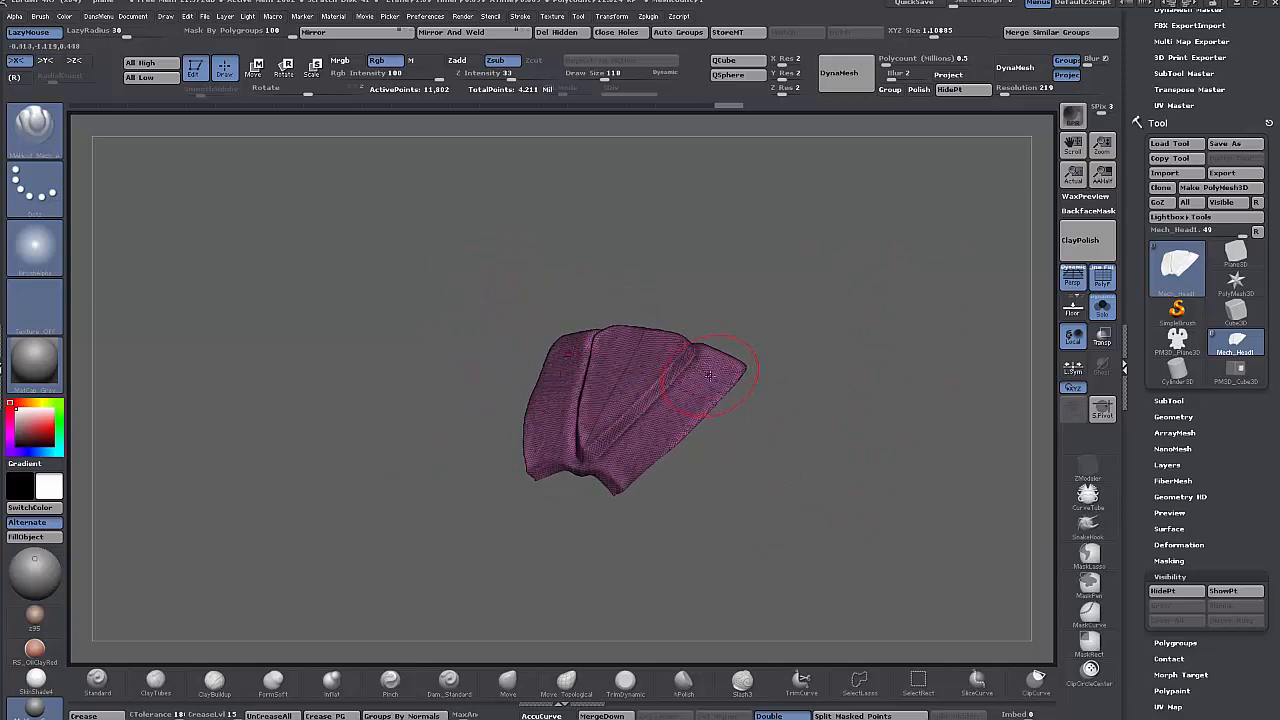
- Set ZRemesher to Half and remesh the panel repeatedly down to a coarse, clean grid
key(space)
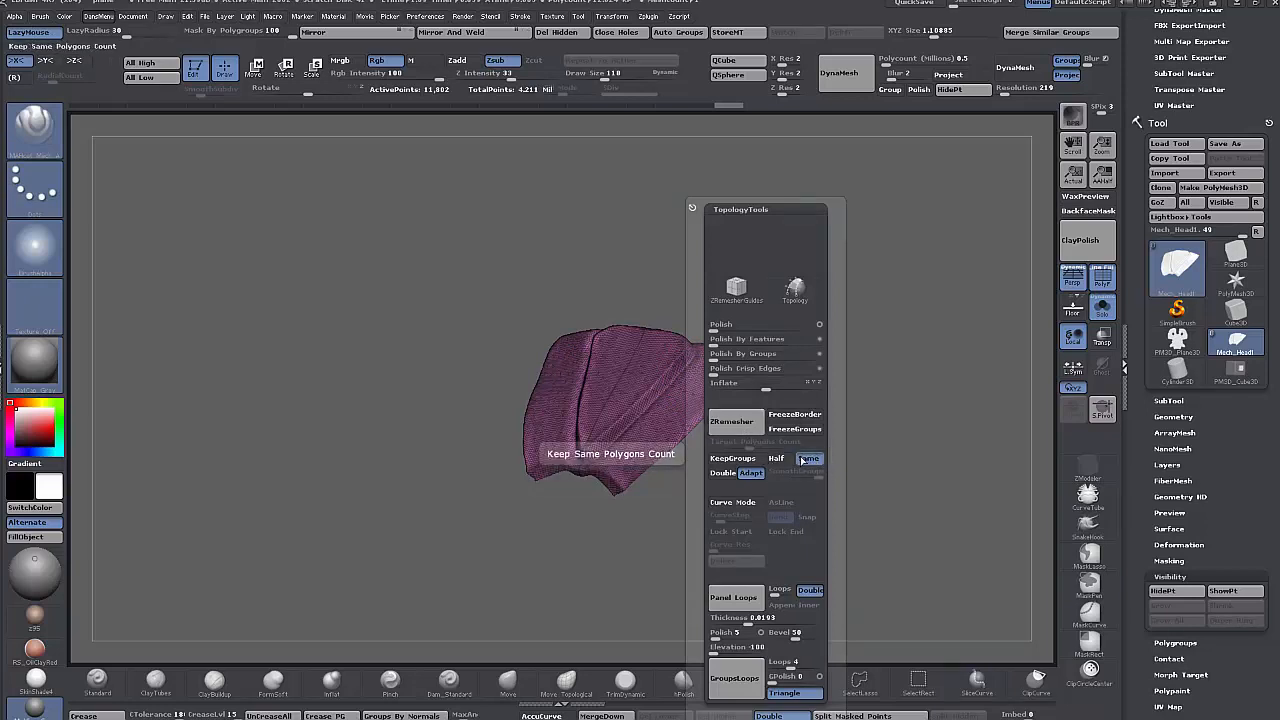
click(776, 460)
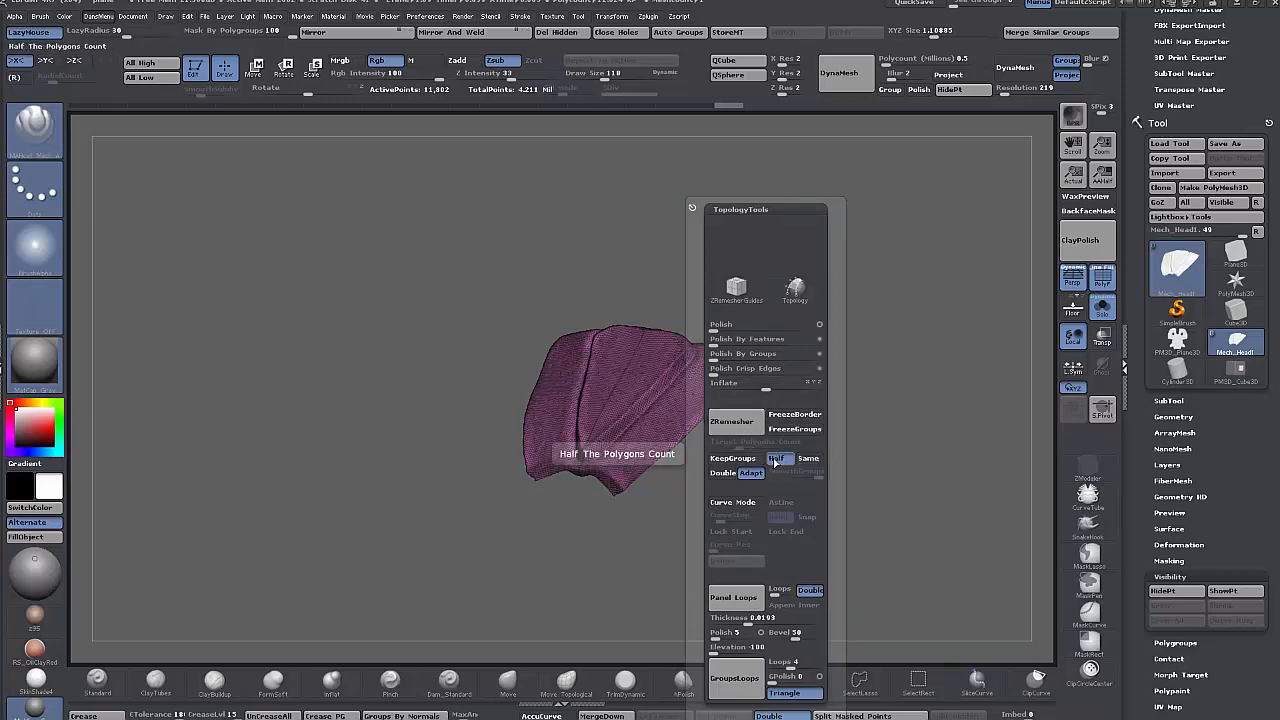
click(736, 421)
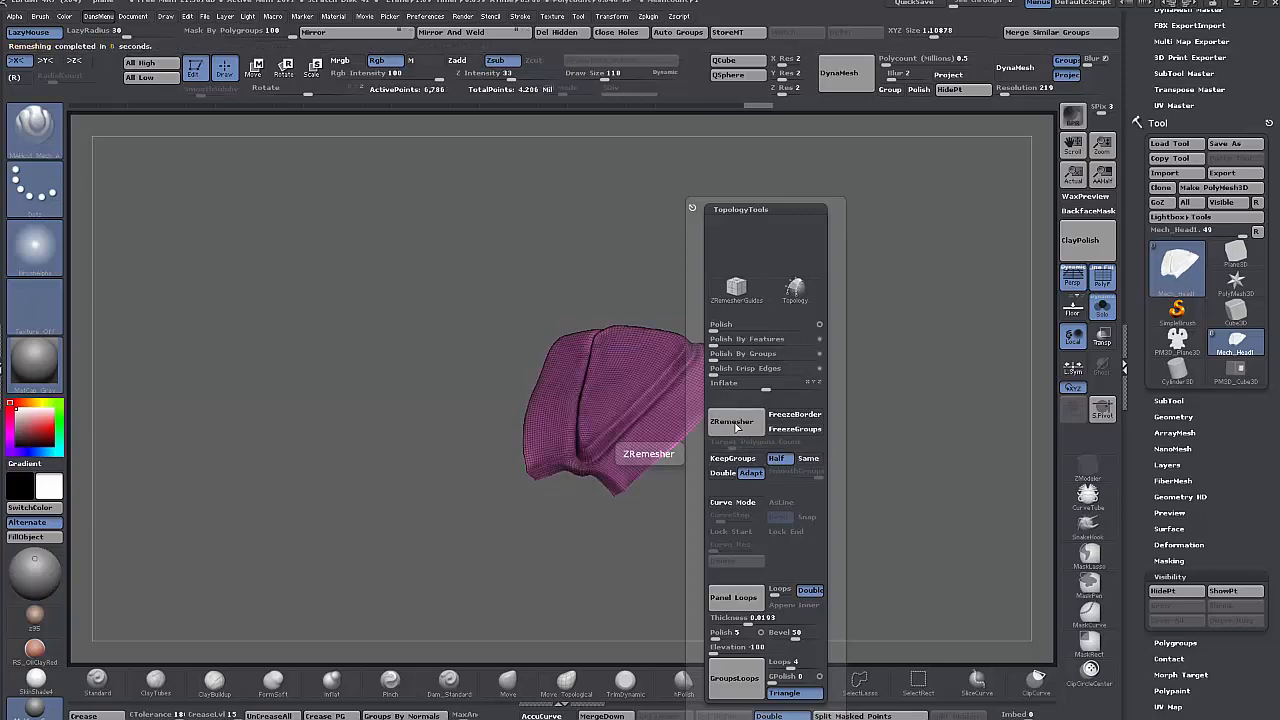
click(736, 424)
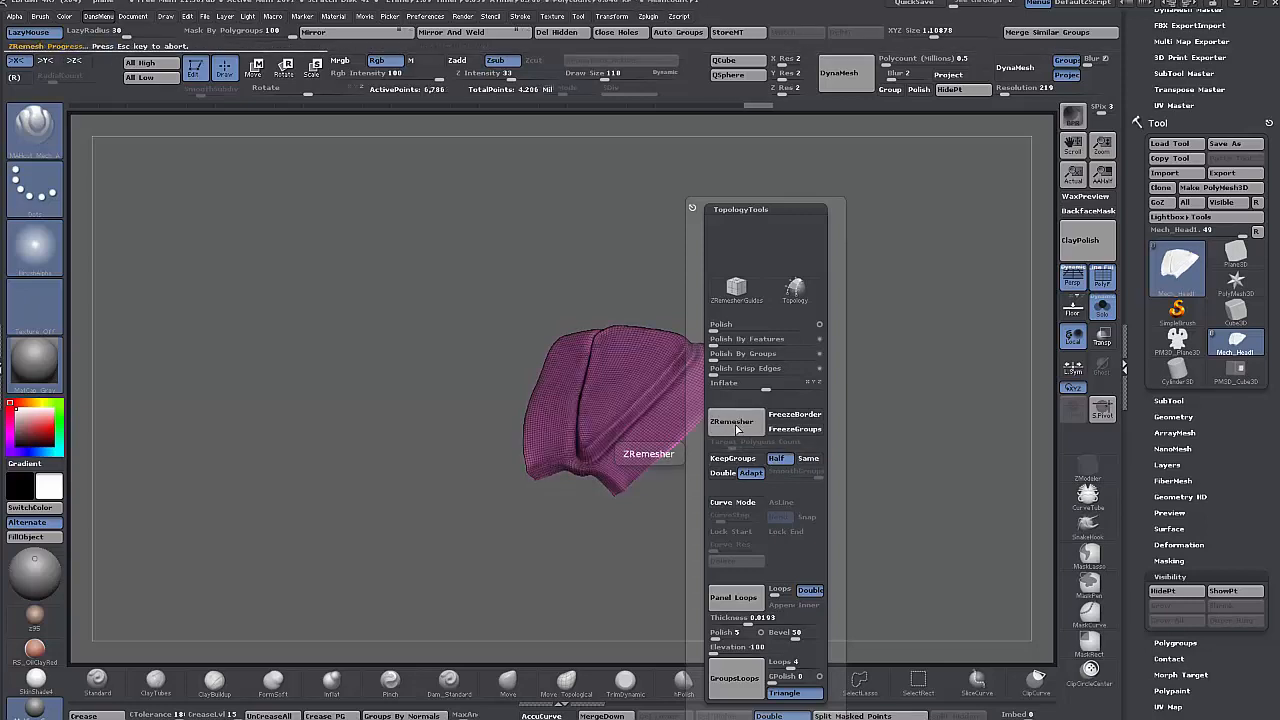
click(736, 423)
click(736, 423)
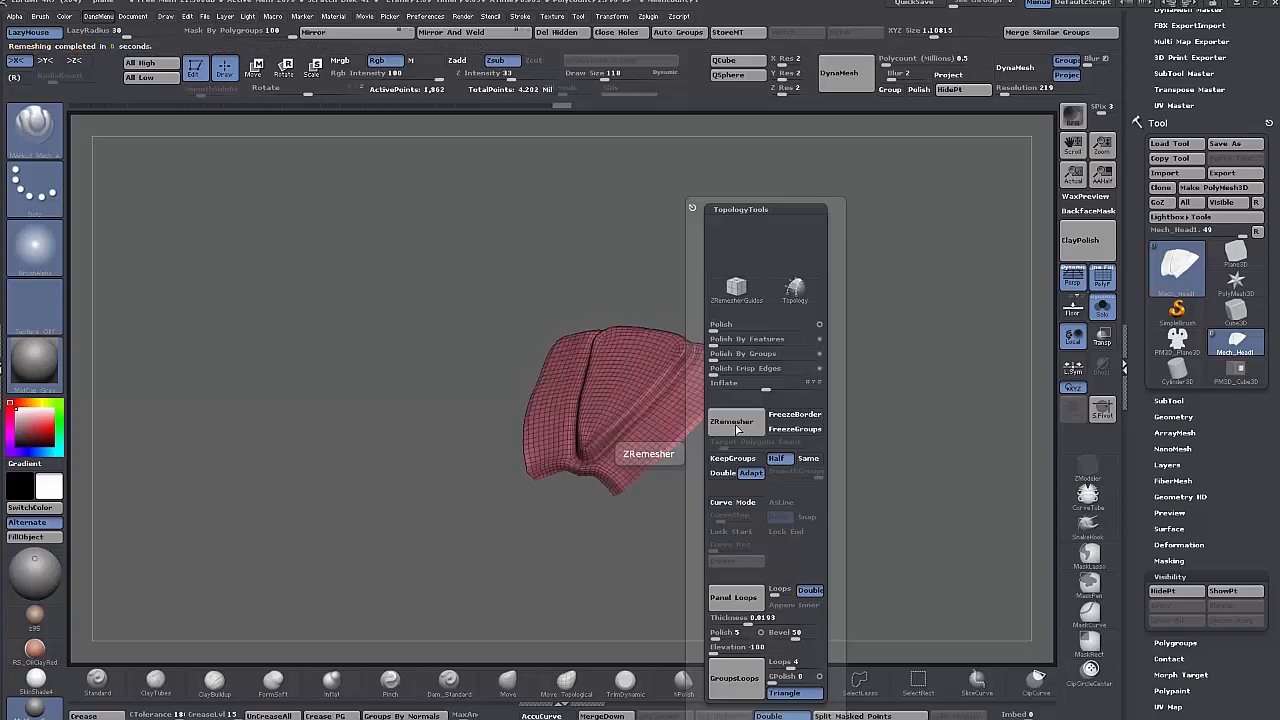
click(738, 426)
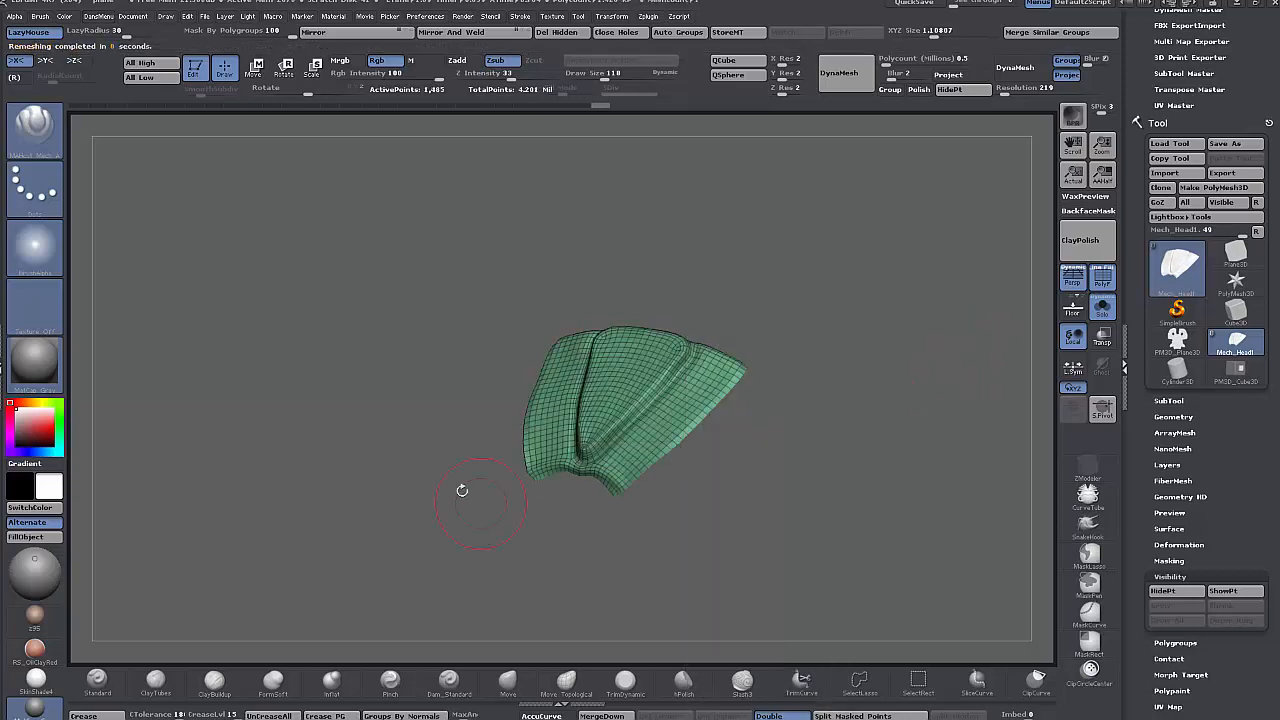
- Set ZModeler's polygon action to QMesh with the Polygroup Island target and try extruding the panel
mouse_move(912, 360)
mouse_down()
mouse_move(890, 422)
mouse_move(908, 440)
mouse_move(944, 350)
mouse_move(920, 356)
mouse_move(885, 407)
mouse_move(869, 466)
mouse_move(888, 470)
mouse_move(873, 457)
mouse_move(894, 437)
mouse_up()
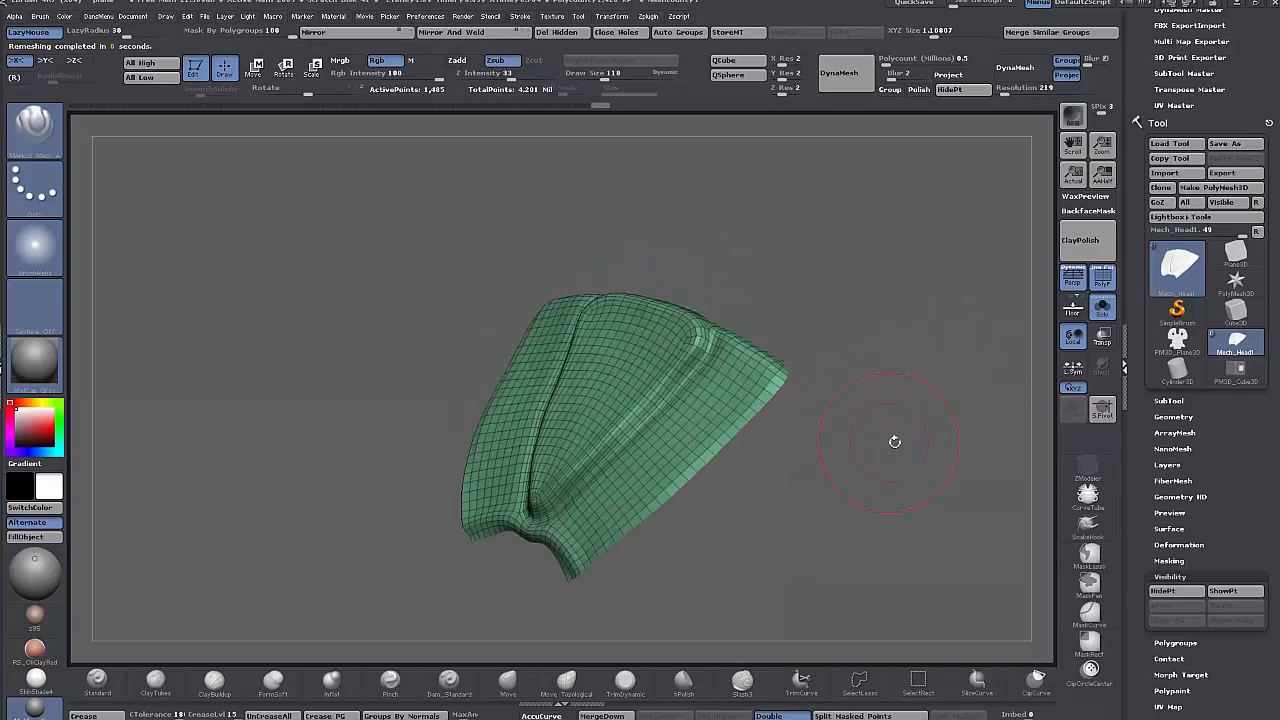
click(1088, 467)
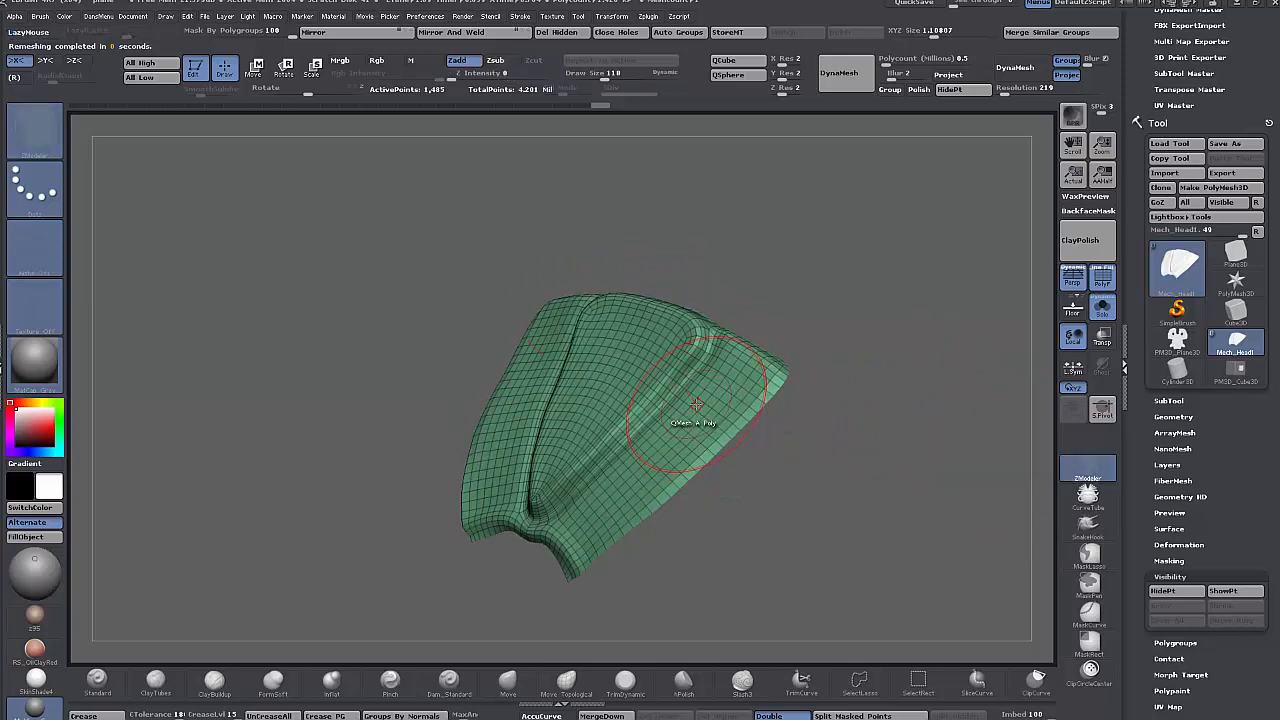
key(space)
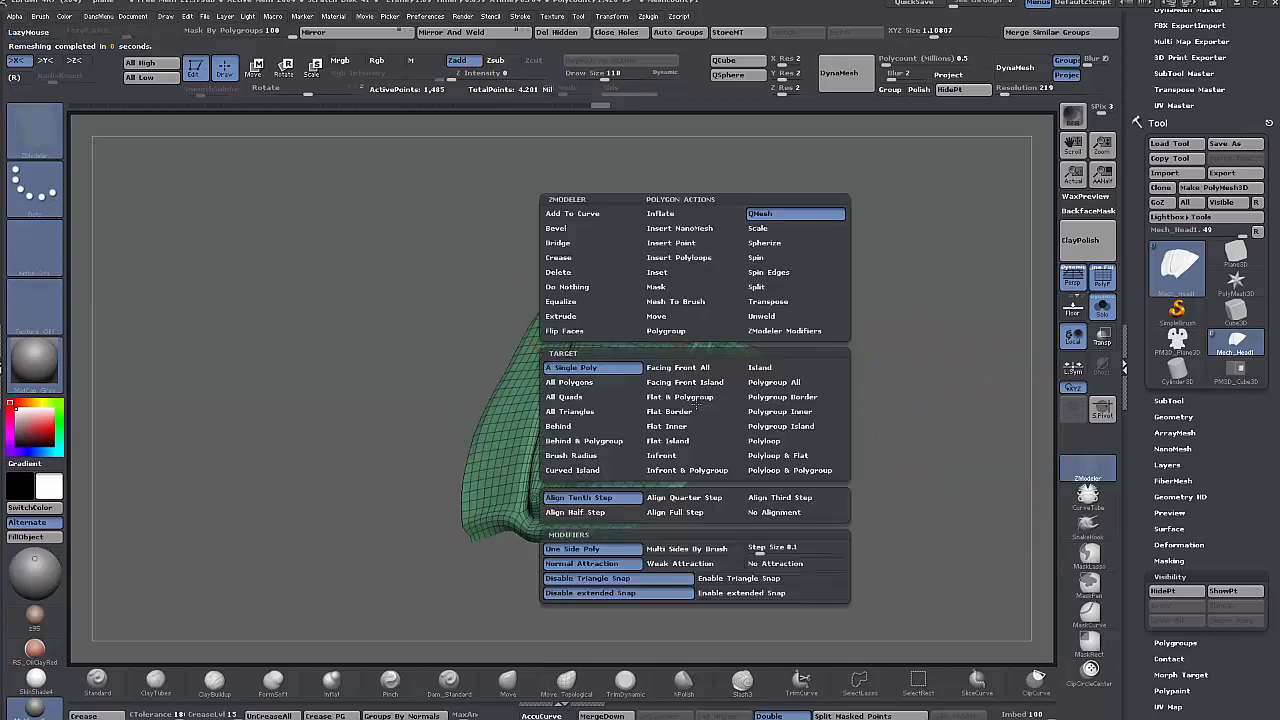
click(760, 427)
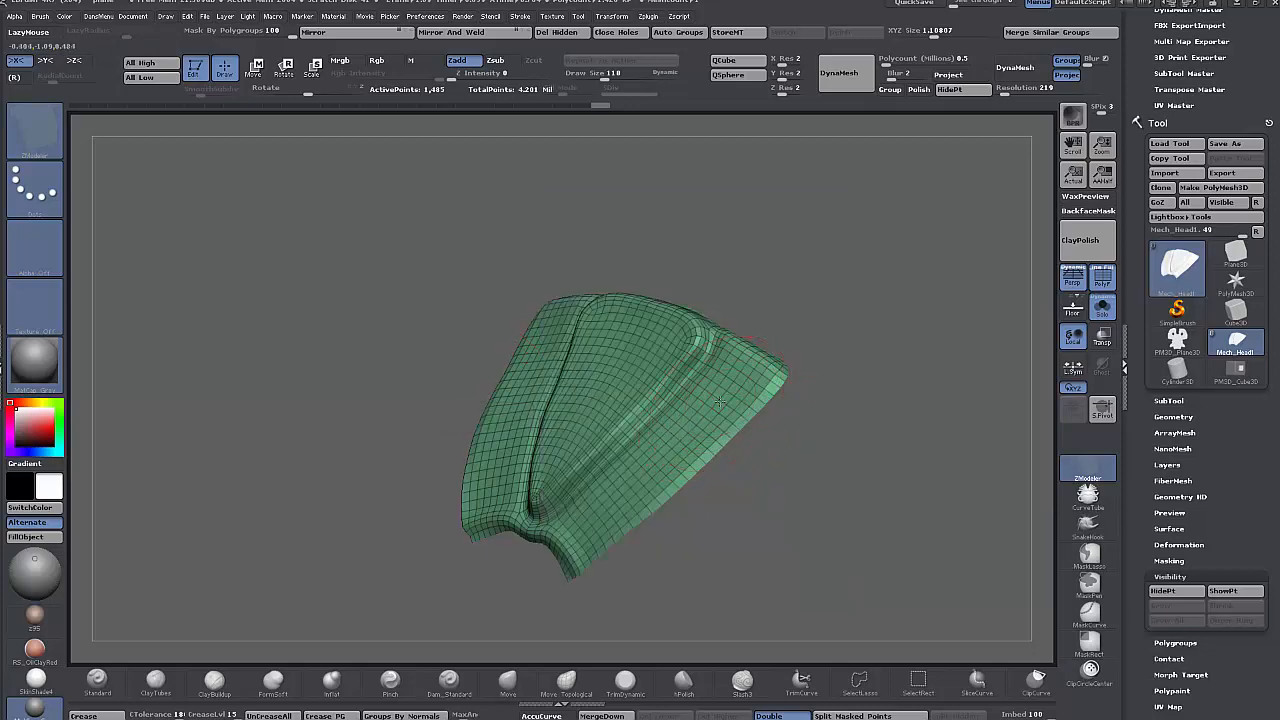
drag(718, 401, 719, 392)
- Run ZRemesher twice more on the panel at the Half setting
mouse_move(803, 460)
mouse_down()
mouse_move(932, 465)
mouse_move(812, 436)
mouse_move(814, 411)
mouse_move(797, 443)
mouse_move(805, 422)
mouse_up()
key(ctrl)
key(ctrl+shift+t)
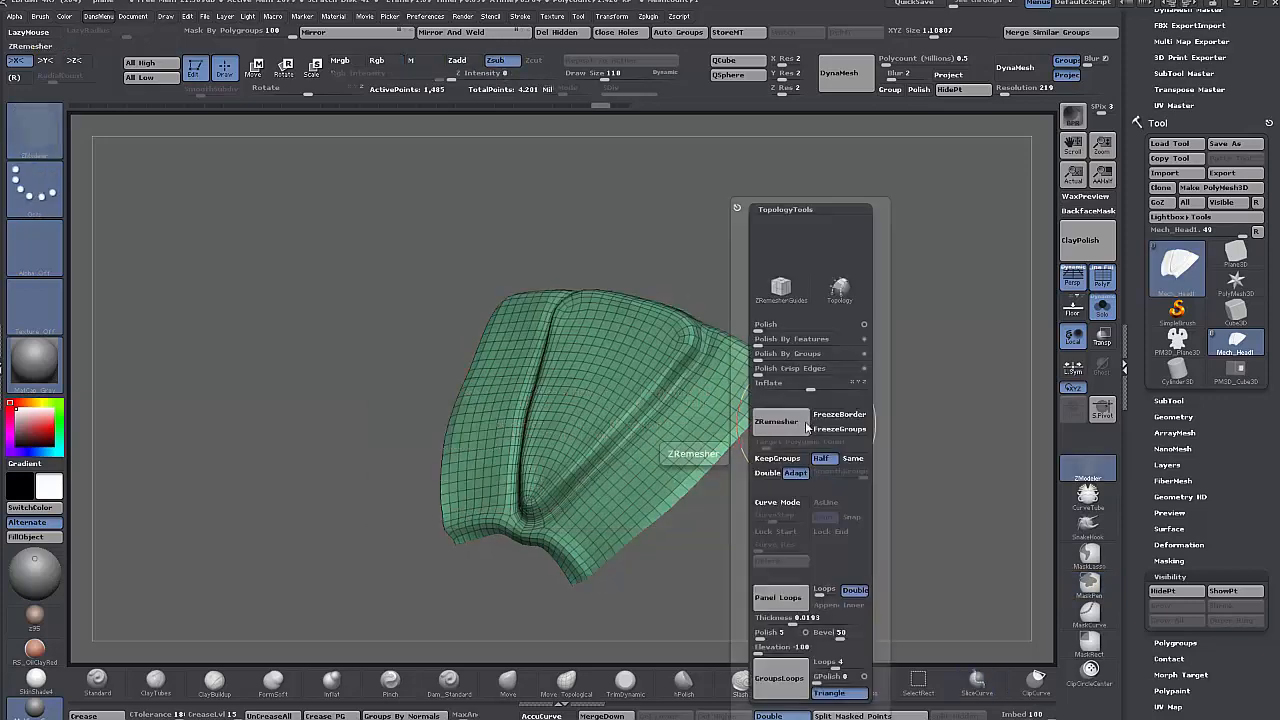
click(778, 432)
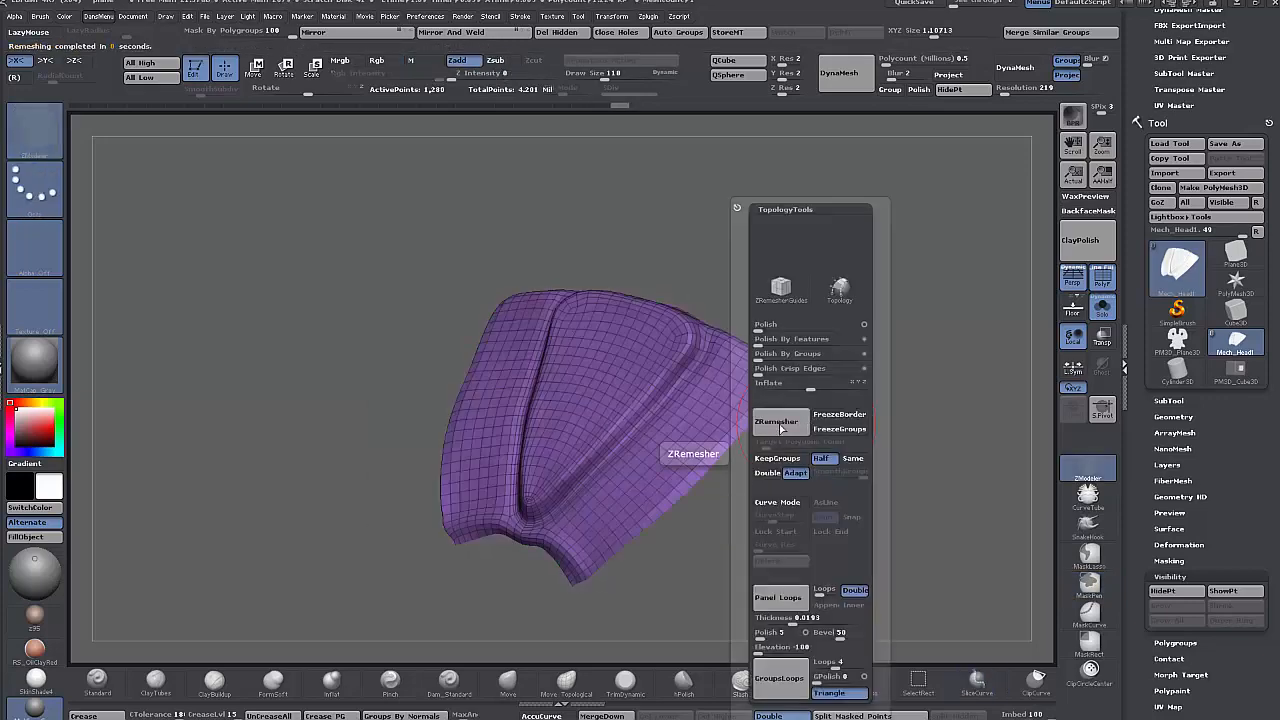
click(781, 428)
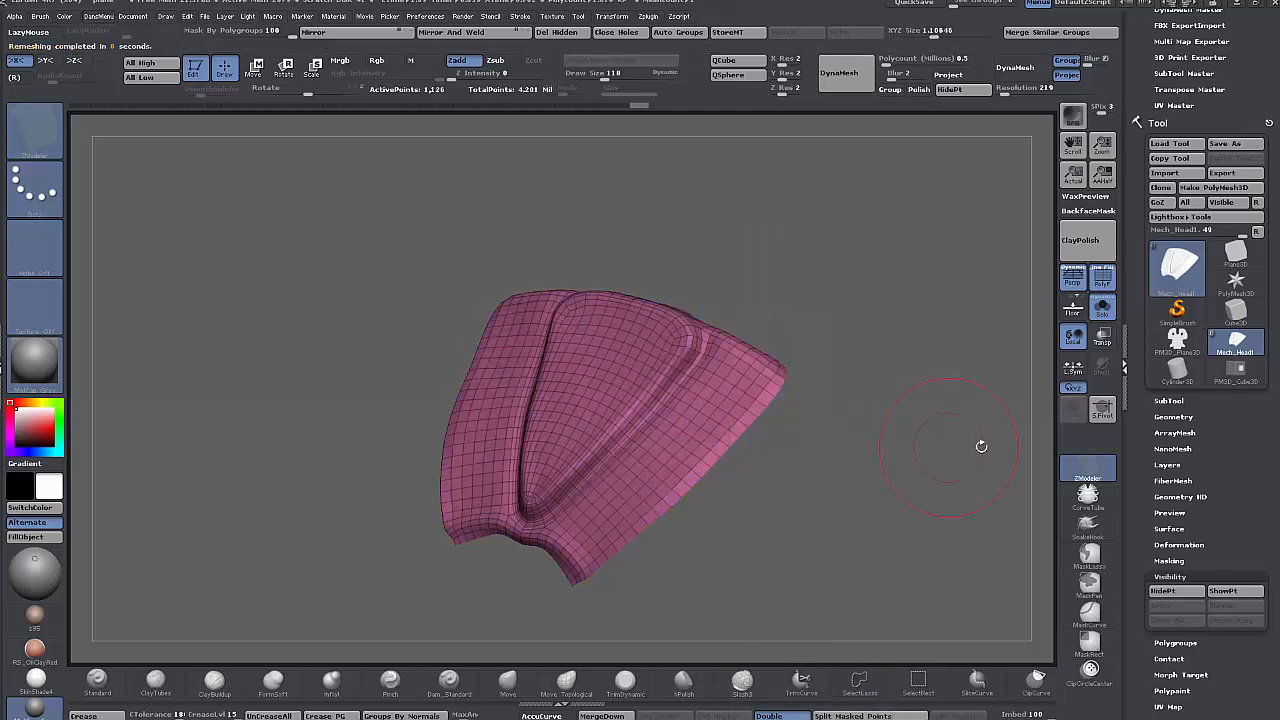
- Try a SliceCurve cut along the remeshed panel's length from a side view, then undo it
drag(921, 456, 861, 439)
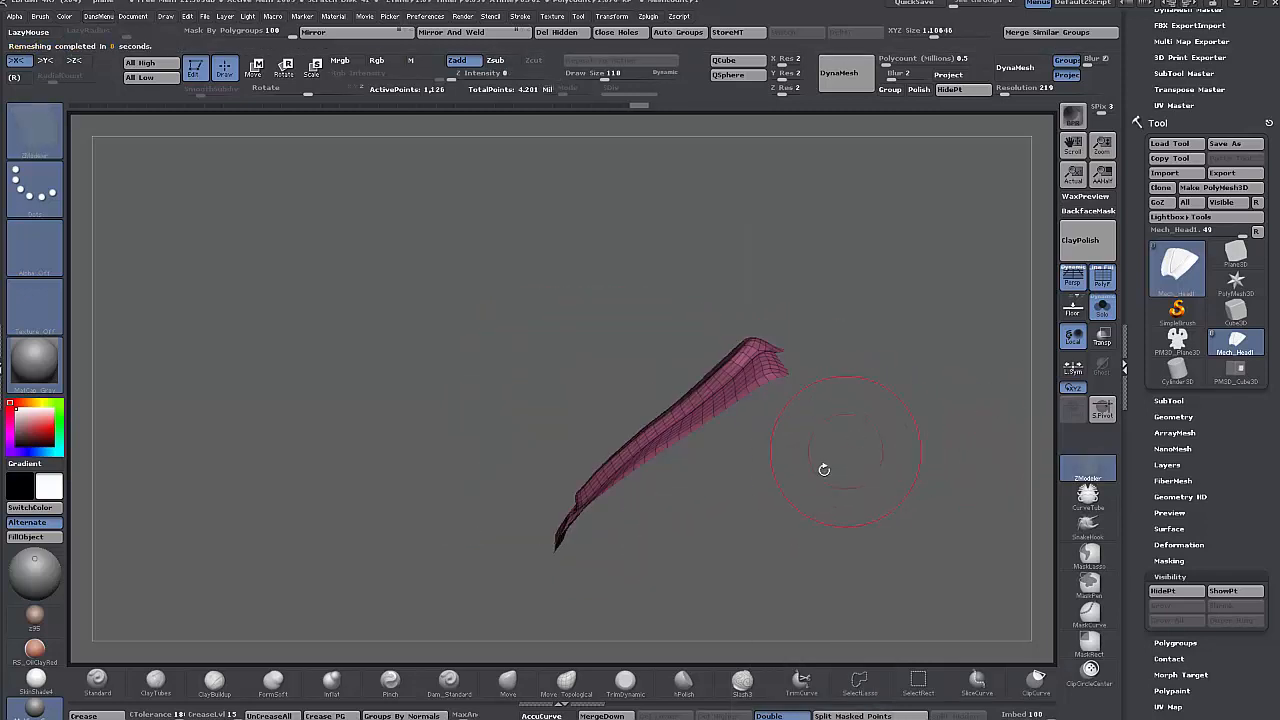
click(978, 688)
mouse_move(502, 567)
mouse_down()
mouse_move(555, 484)
mouse_move(605, 469)
mouse_move(665, 420)
mouse_up()
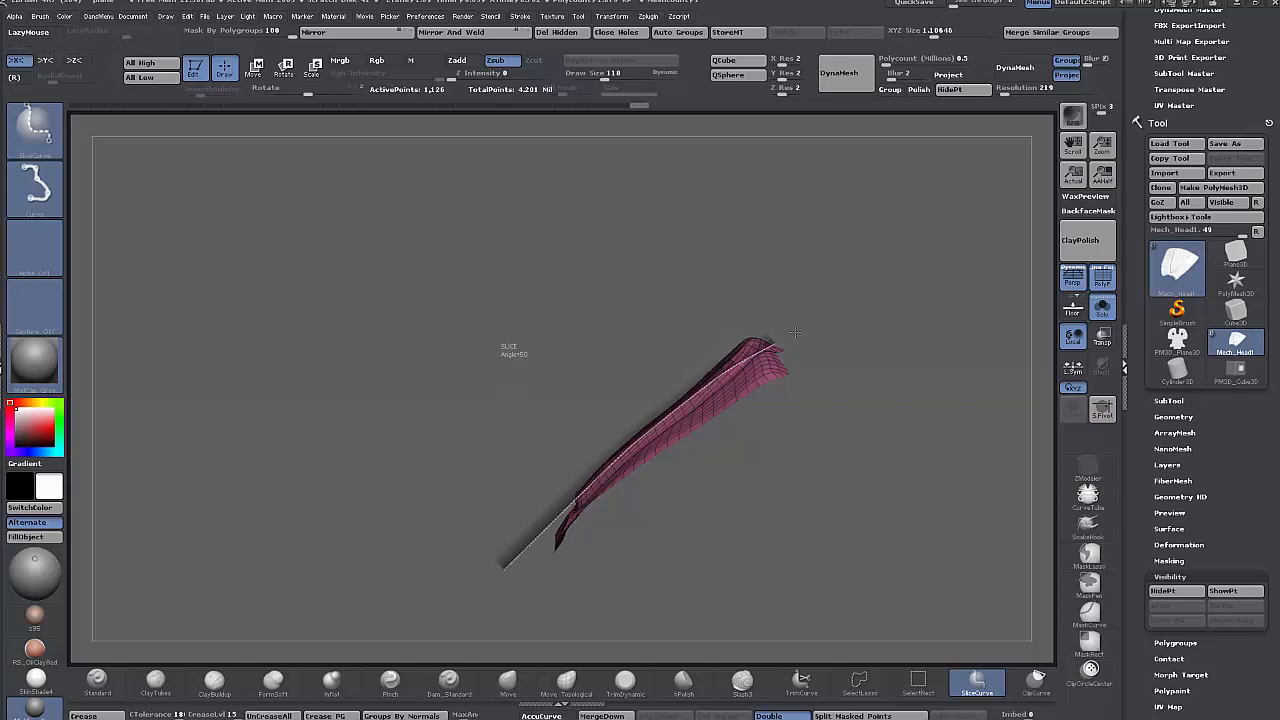
drag(794, 331, 849, 277)
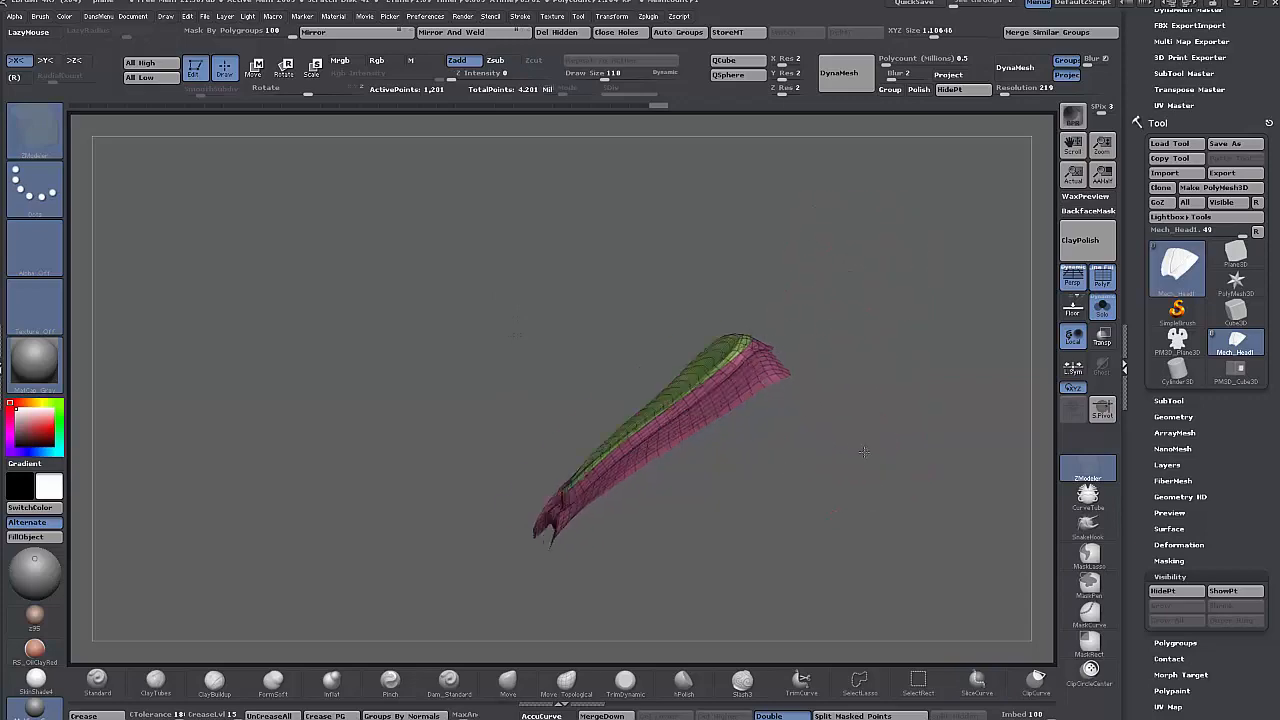
mouse_move(864, 452)
mouse_down()
mouse_move(899, 448)
mouse_move(859, 447)
mouse_up()
key(ctrl+z)
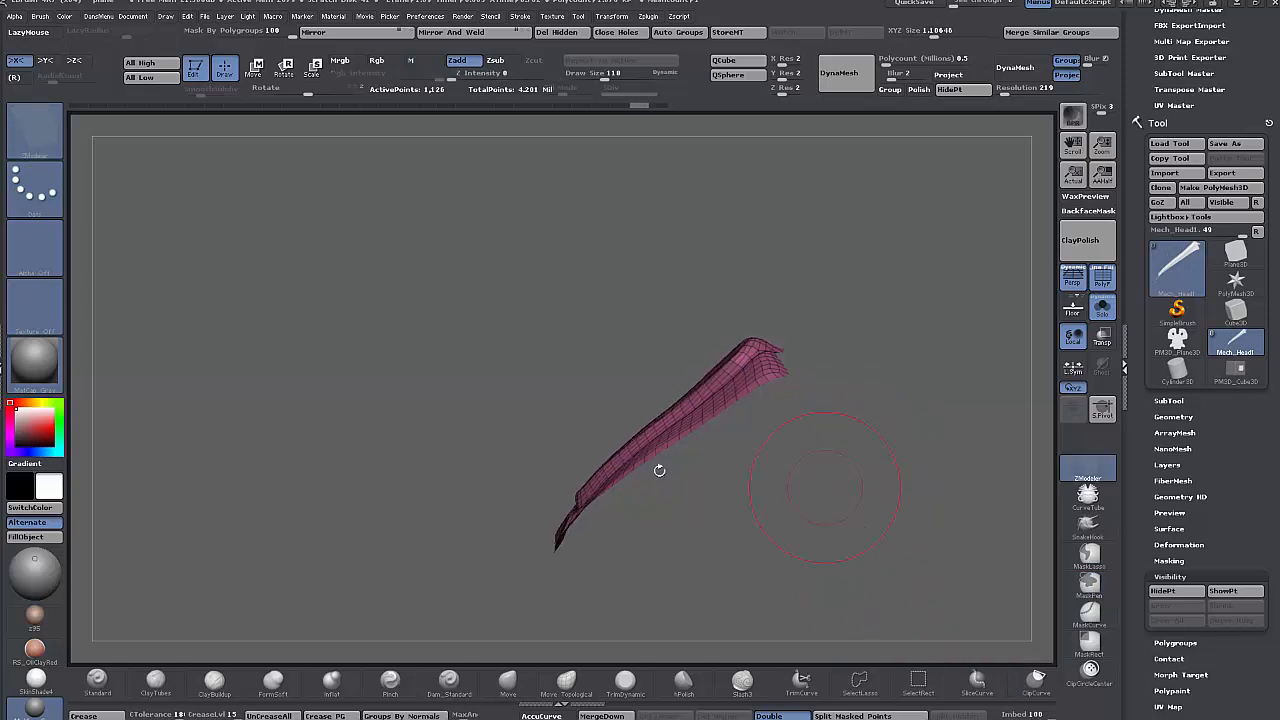
- Clip the remeshed panel along the slant of its side profile with ClipCurve
key(ctrl+shift)
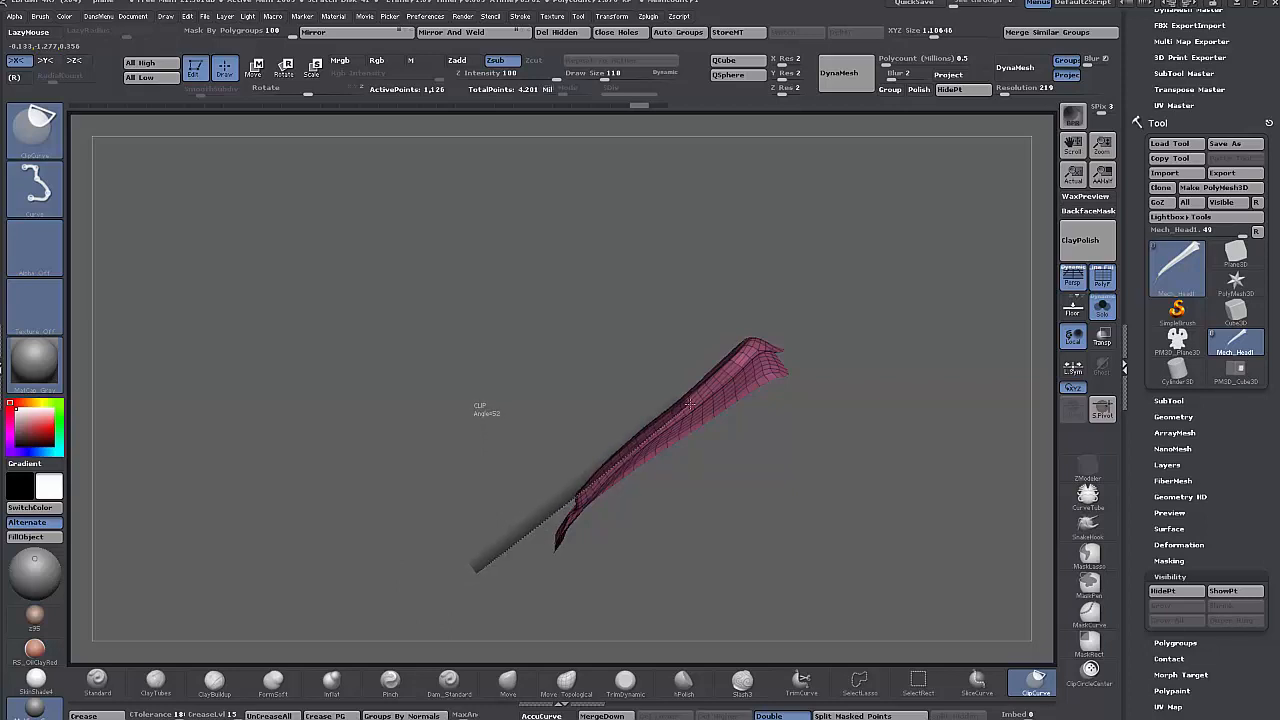
mouse_move(752, 352)
ctrl+shift+mouse_down()
mouse_move(844, 243)
mouse_move(832, 456)
mouse_move(852, 448)
mouse_move(823, 491)
mouse_move(745, 497)
ctrl+shift+mouse_up()
key(ctrl+shift)
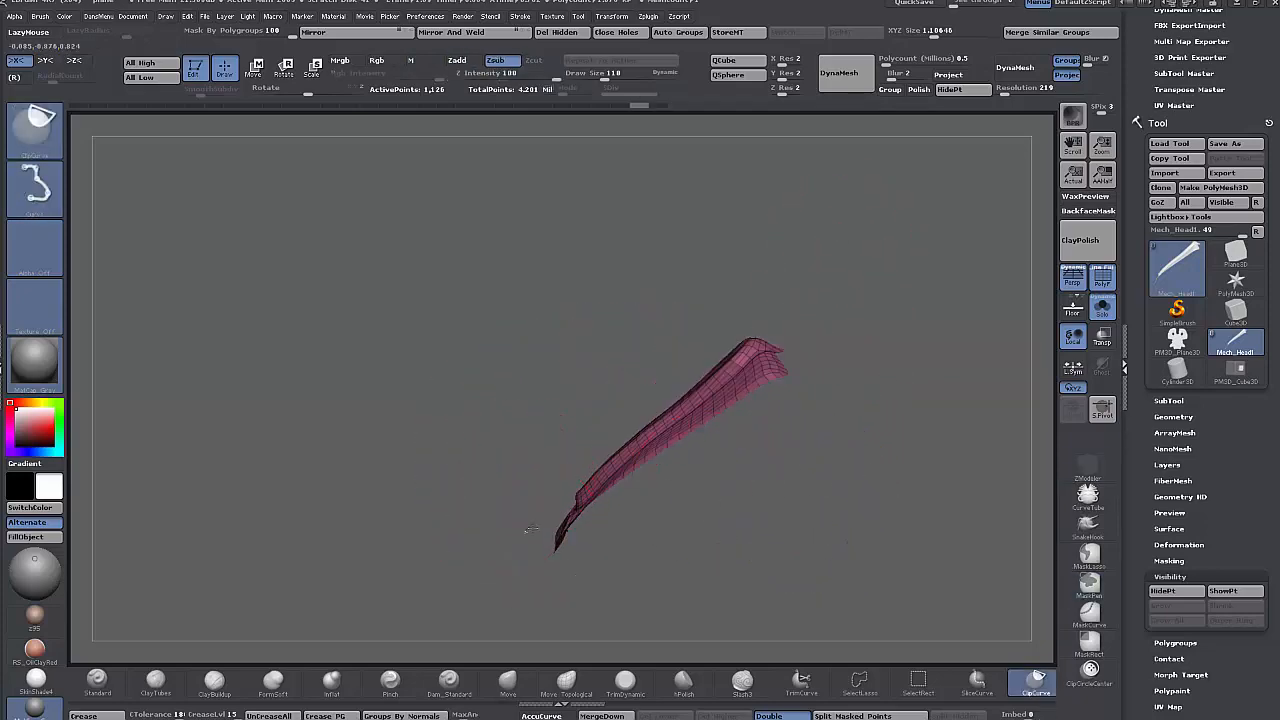
mouse_move(851, 290)
ctrl+shift+mouse_down()
mouse_move(832, 270)
mouse_move(836, 241)
mouse_move(828, 273)
ctrl+shift+mouse_up()
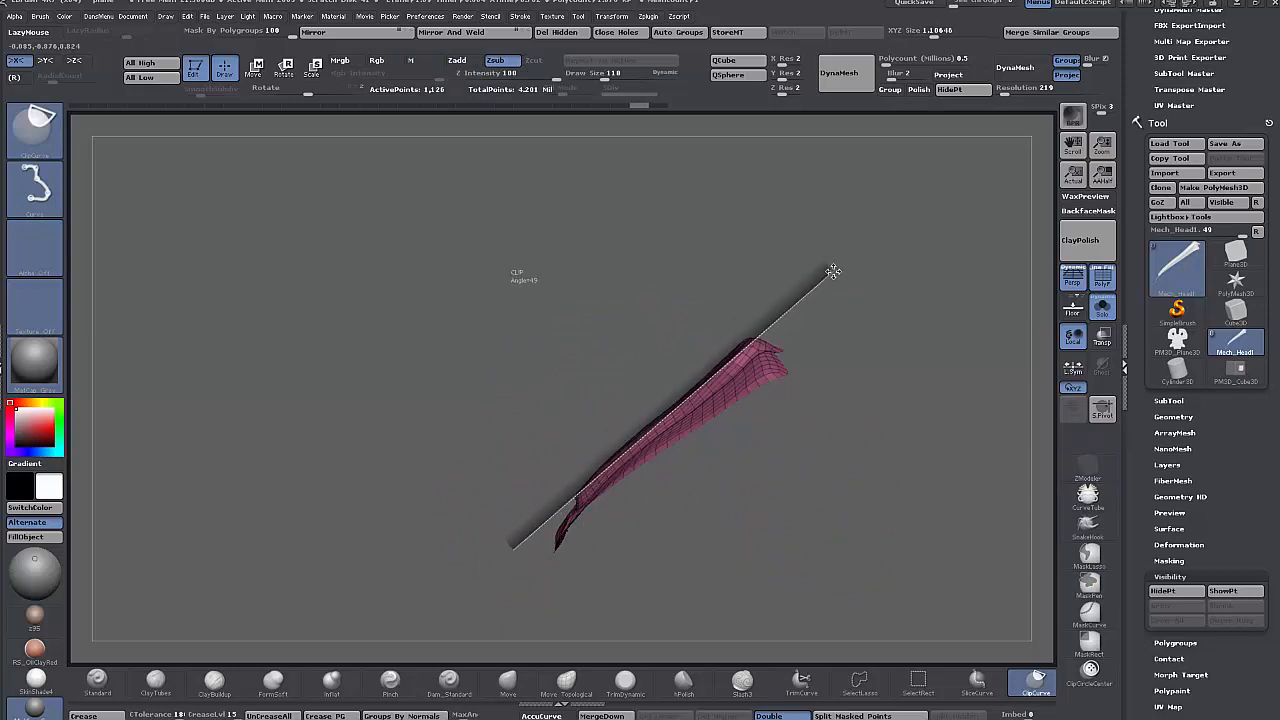
ctrl+shift+drag(833, 271, 834, 272)
mouse_move(860, 404)
mouse_down()
mouse_move(900, 420)
mouse_move(806, 210)
mouse_move(851, 420)
mouse_move(845, 361)
mouse_up()
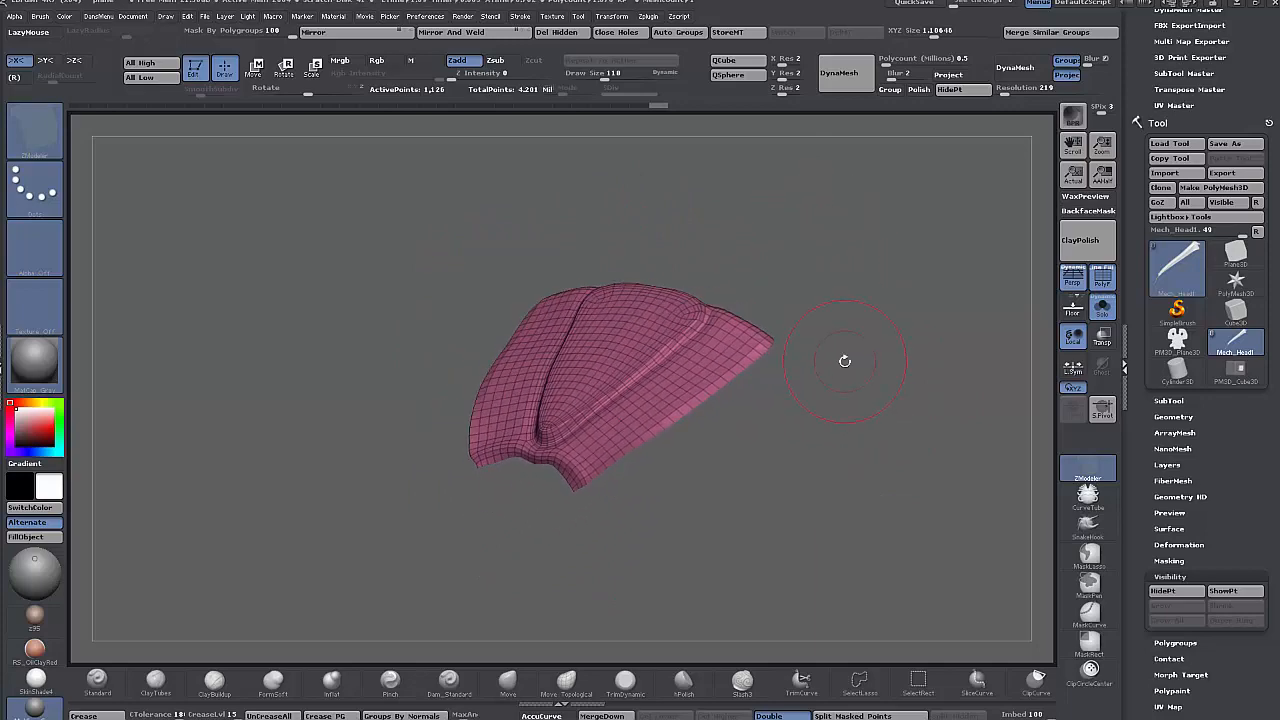
- Extrude the whole panel with ZModeler's QMesh Polygroup Island action to give it thickness
click(1087, 482)
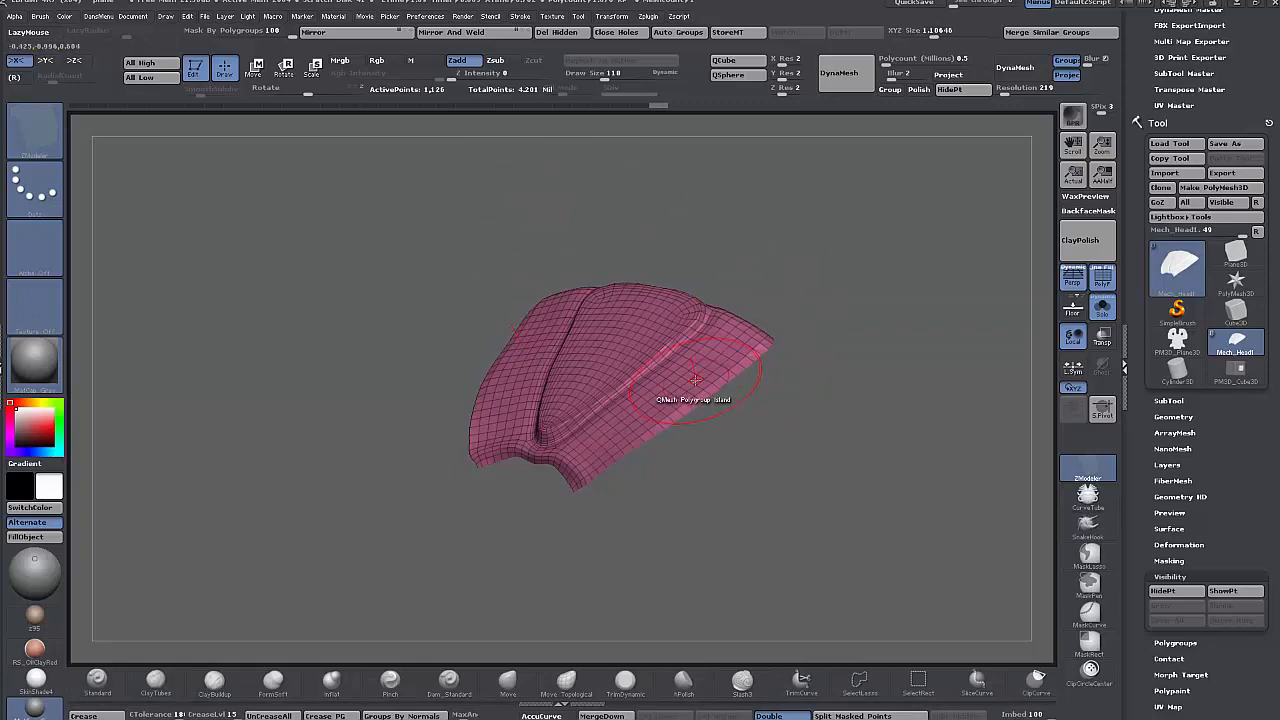
drag(694, 380, 702, 368)
drag(832, 362, 865, 397)
- Hide the polyframe, subdivide the thickened panel up to level 4 and examine its smoothed edges
click(1099, 285)
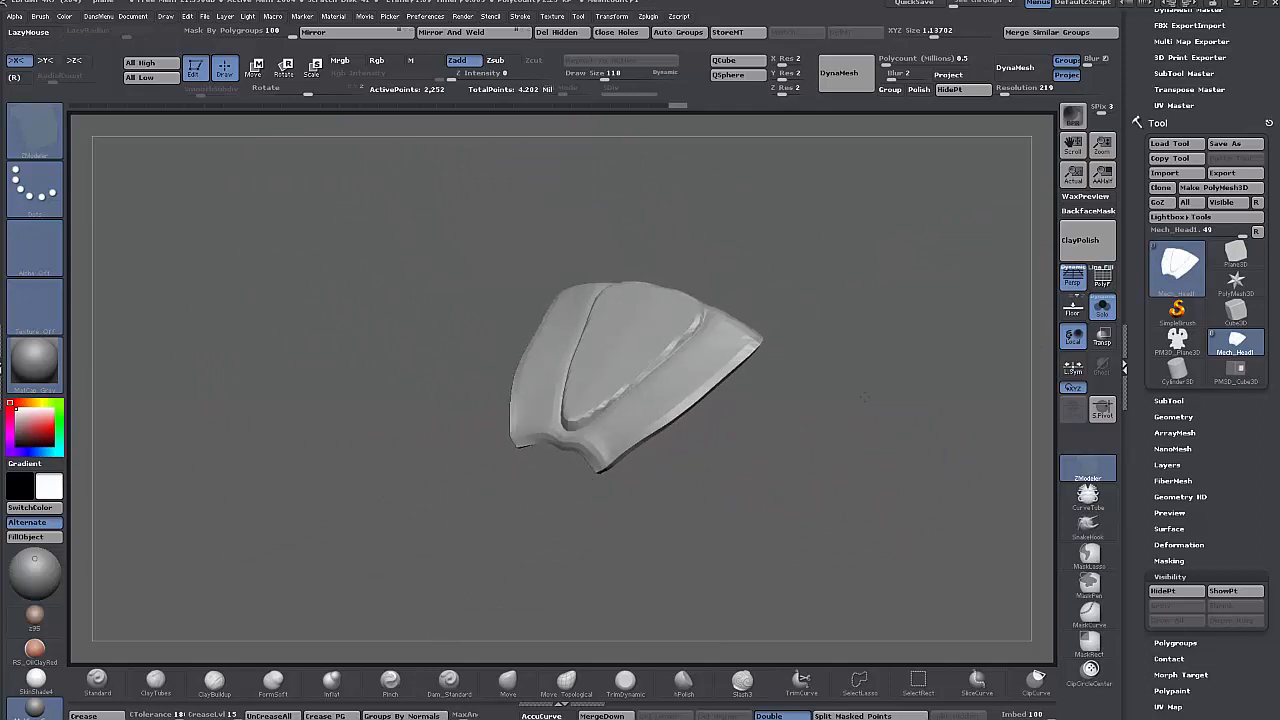
key(ctrl)
key(ctrl+d)
key(ctrl+d)
key(ctrl+d)
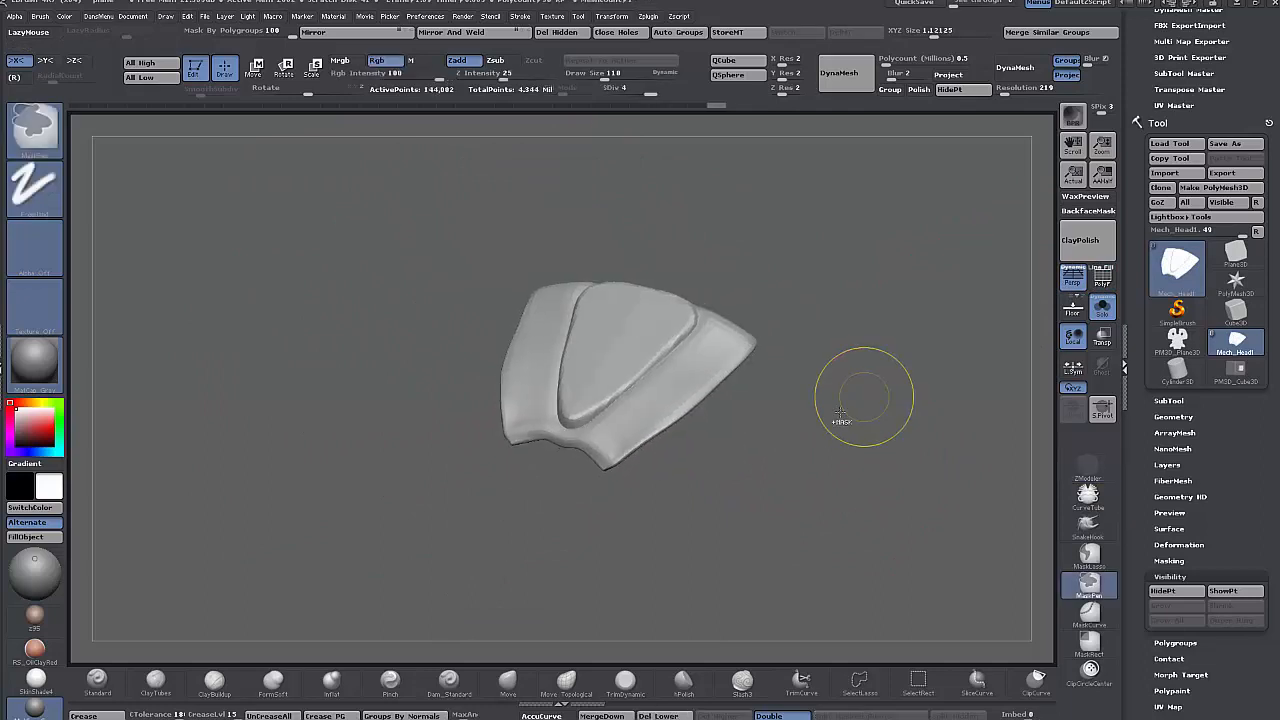
mouse_move(803, 480)
mouse_down()
mouse_move(806, 430)
mouse_move(992, 294)
mouse_up()
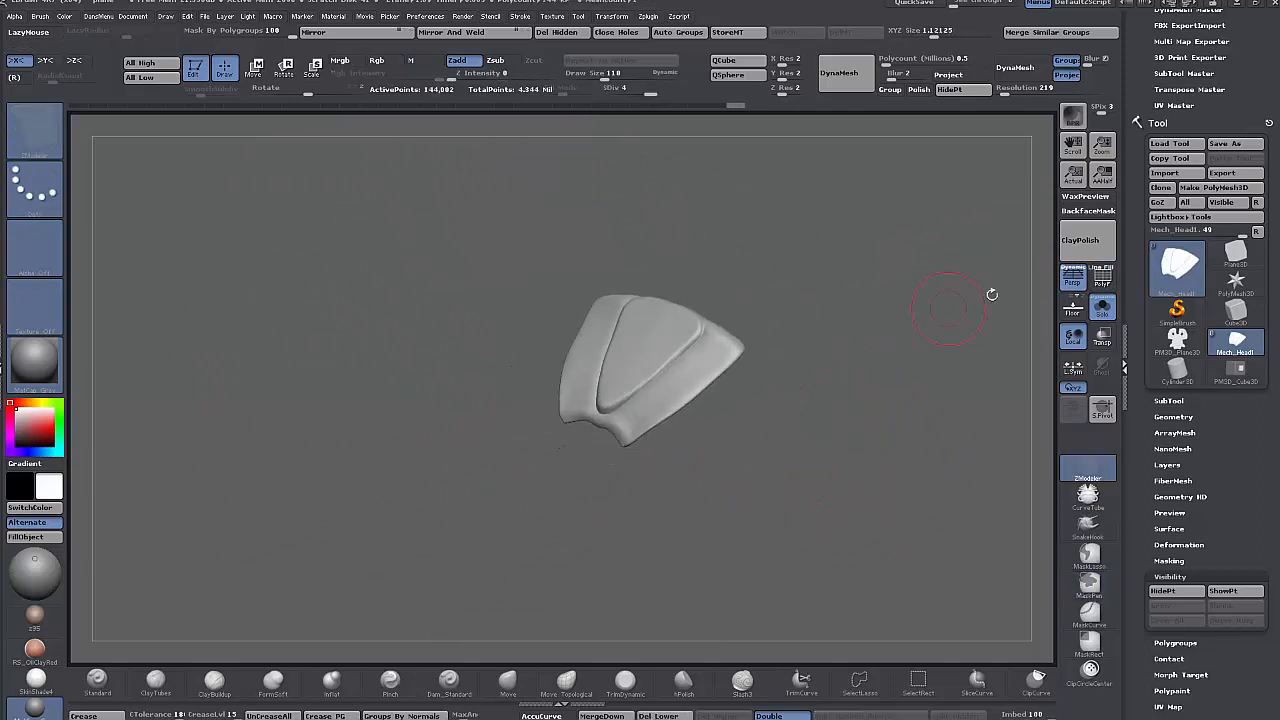
click(1078, 256)
mouse_move(706, 470)
mouse_down()
mouse_move(774, 430)
mouse_move(750, 422)
mouse_move(785, 476)
mouse_move(791, 427)
mouse_up()
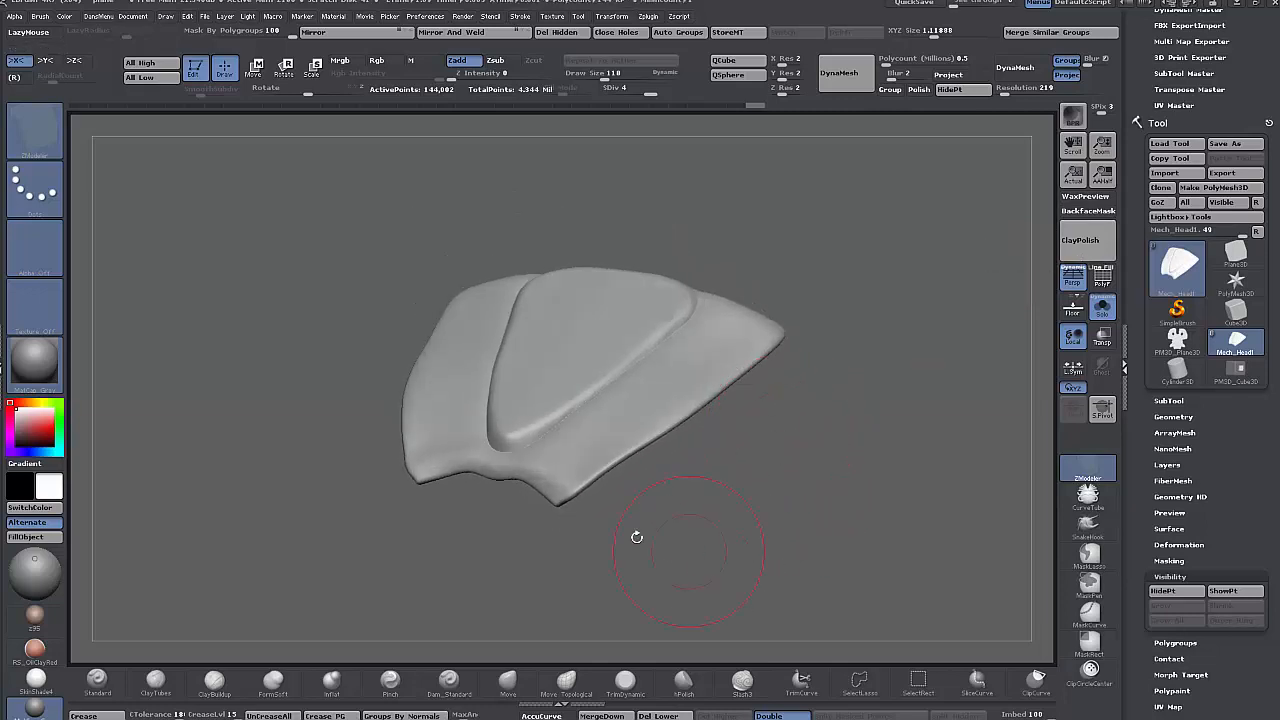
mouse_move(699, 527)
mouse_down()
mouse_move(745, 437)
mouse_move(760, 497)
mouse_up()
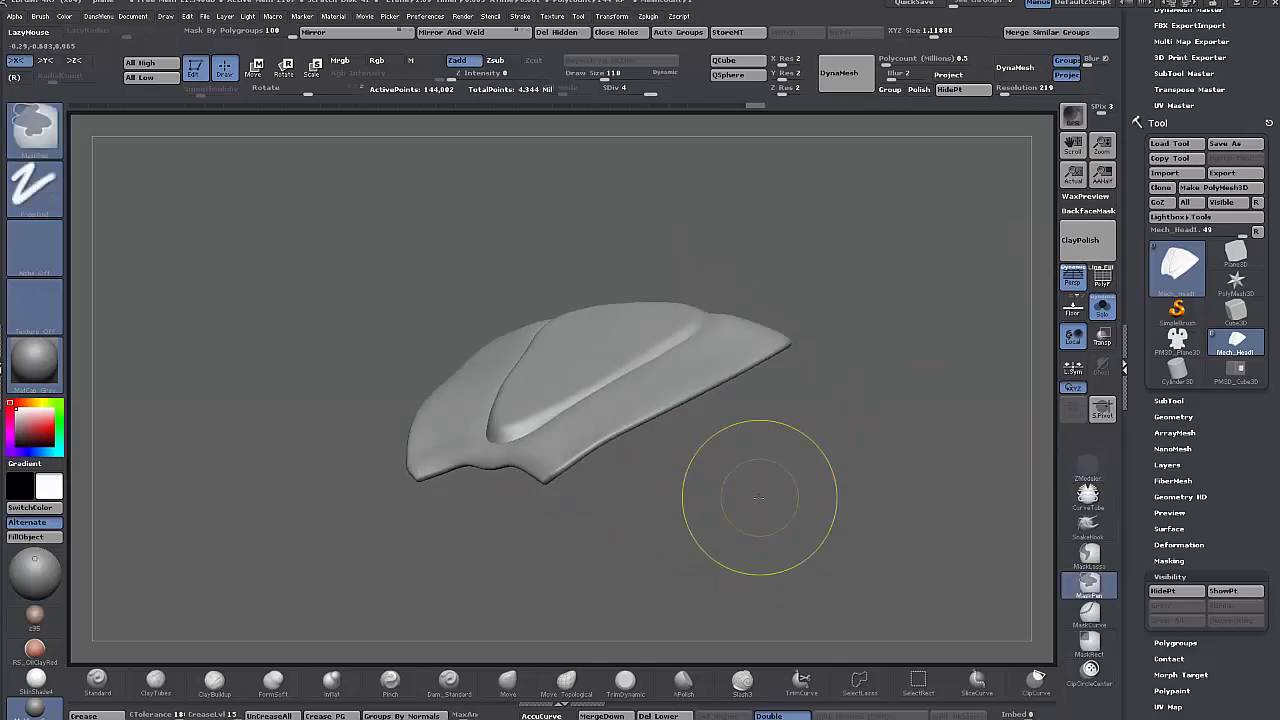
- Undo the panel's subdivisions and show its coloured polyframe again
key(ctrl+z)
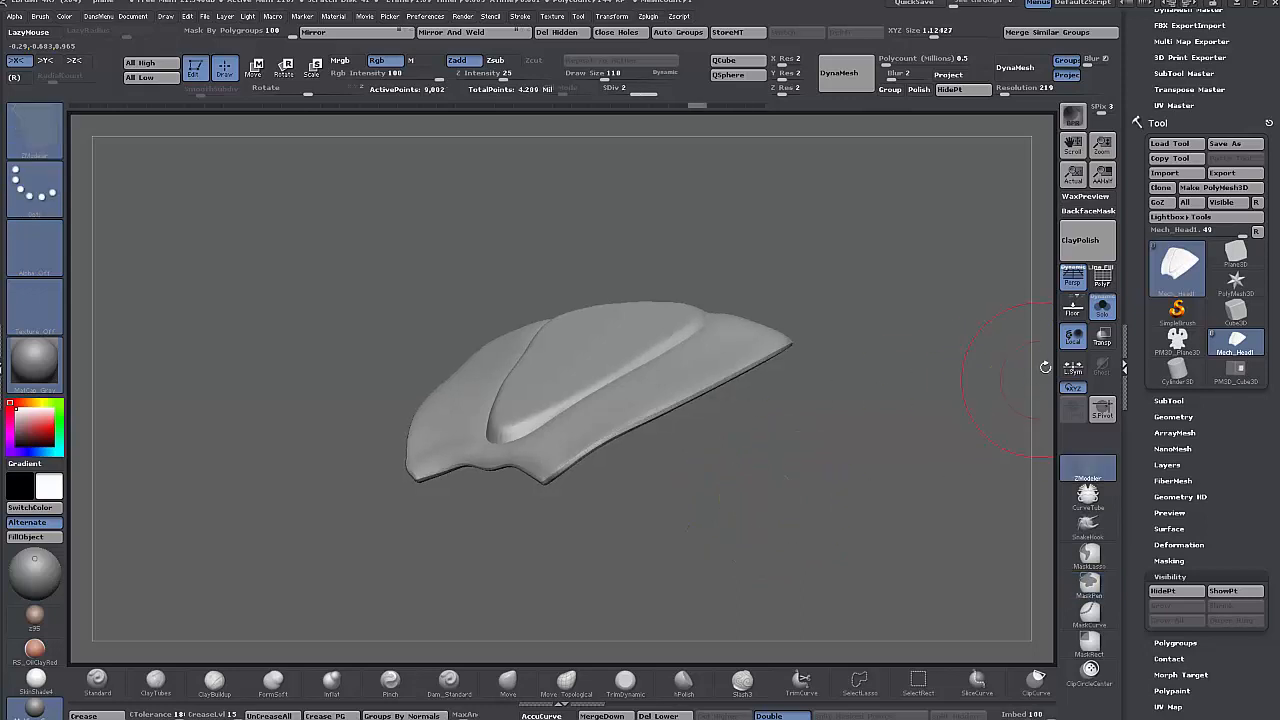
click(1102, 281)
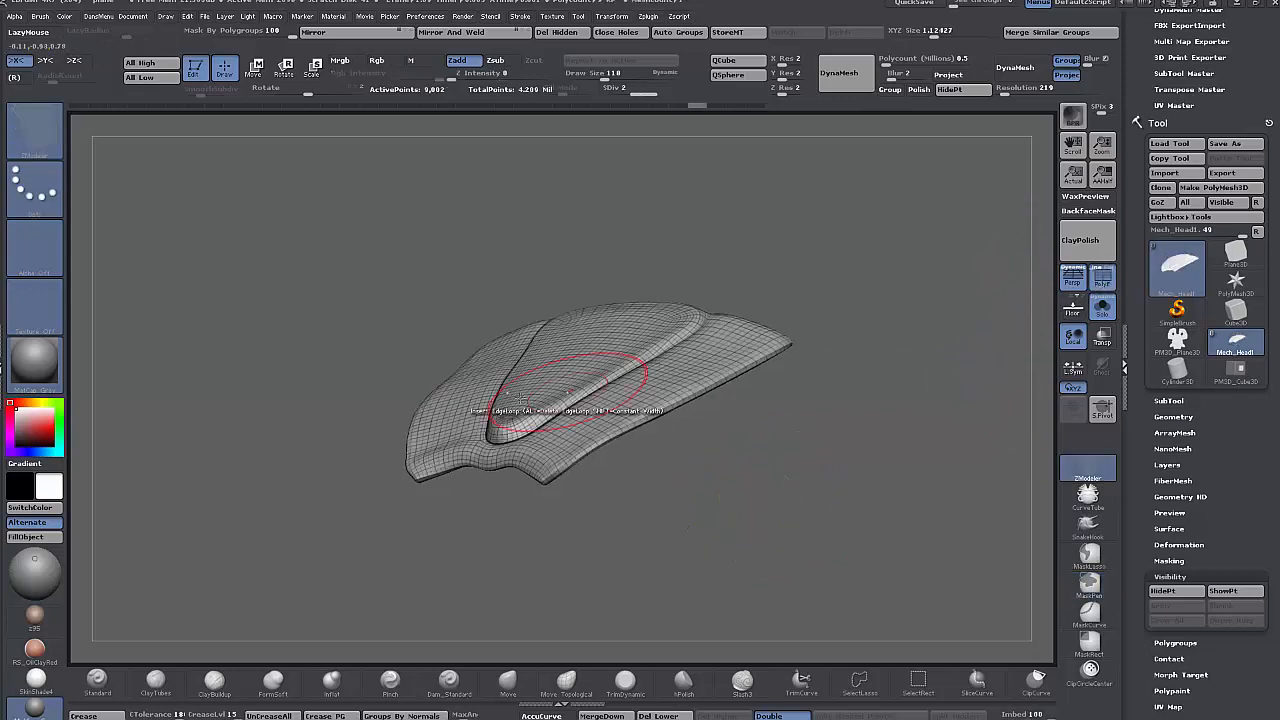
key(ctrl)
click(1110, 269)
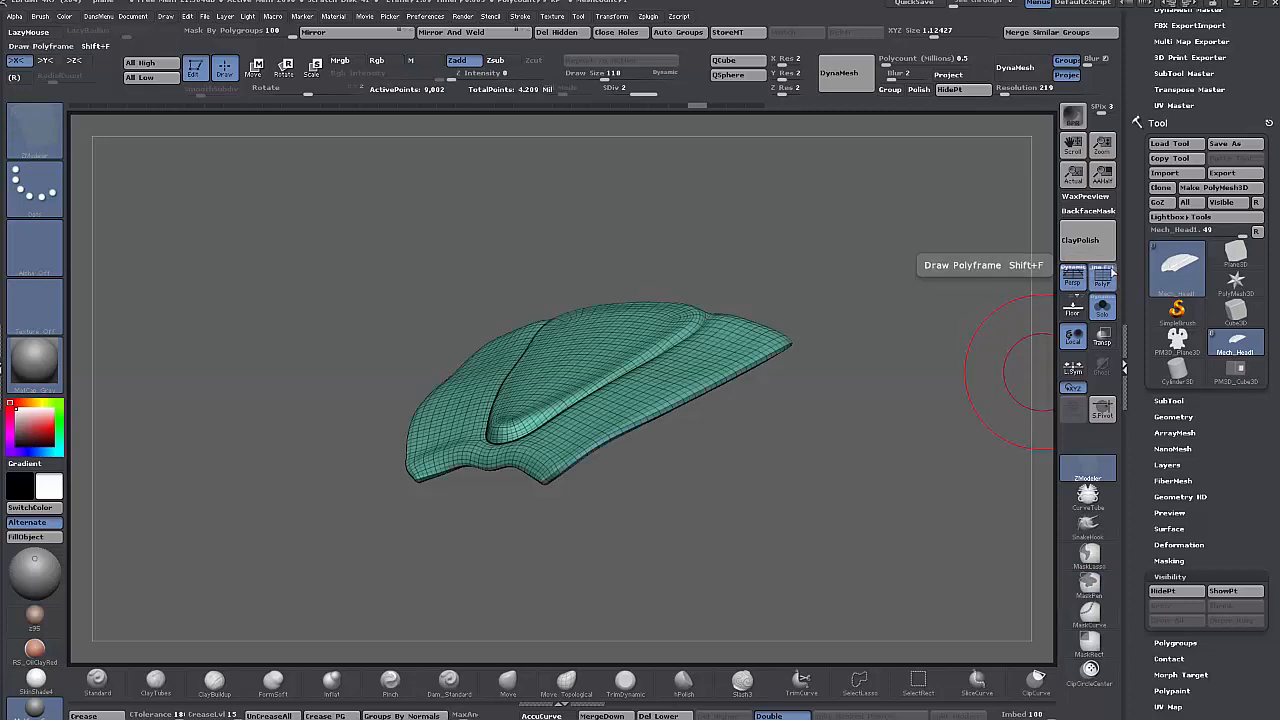
key(ctrl+z)
- Insert an edge loop around the side wall of the thickened panel with ZModeler
key(b)
key(z)
key(m)
mouse_move(865, 429)
mouse_down()
mouse_move(849, 446)
mouse_move(869, 514)
mouse_move(854, 470)
mouse_move(772, 546)
mouse_move(912, 490)
mouse_move(902, 452)
mouse_move(780, 560)
mouse_up()
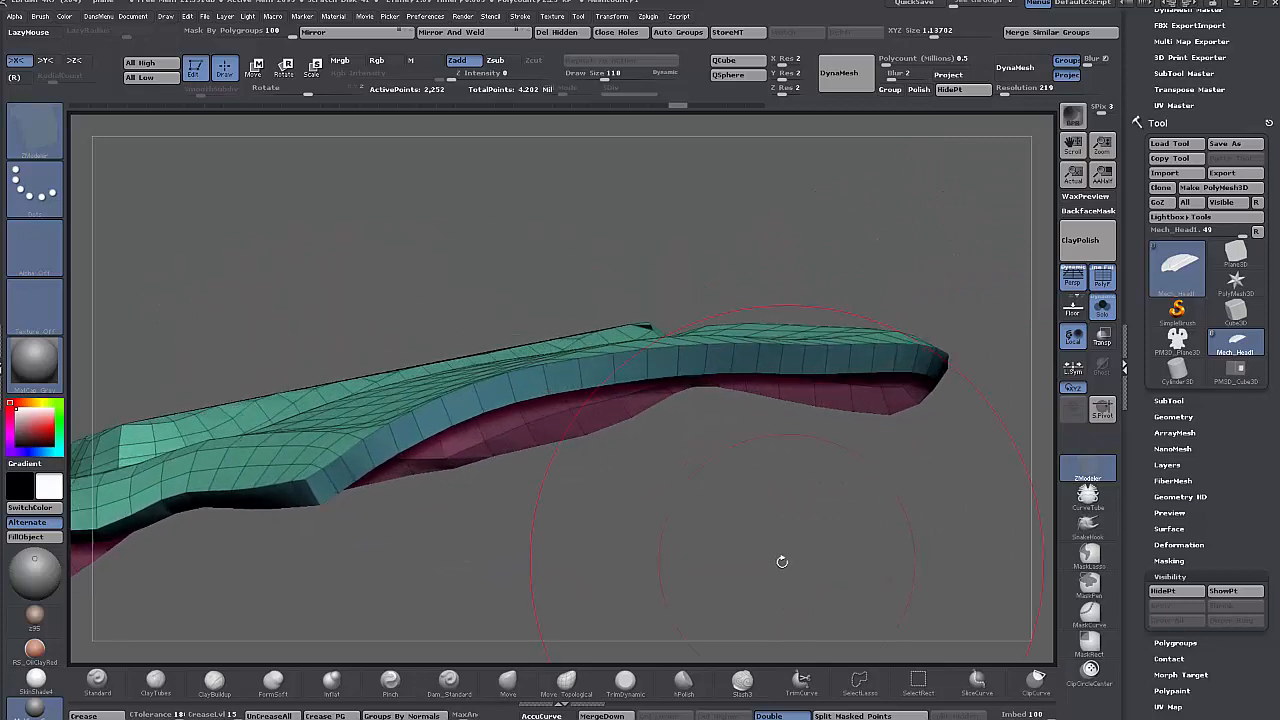
click(413, 414)
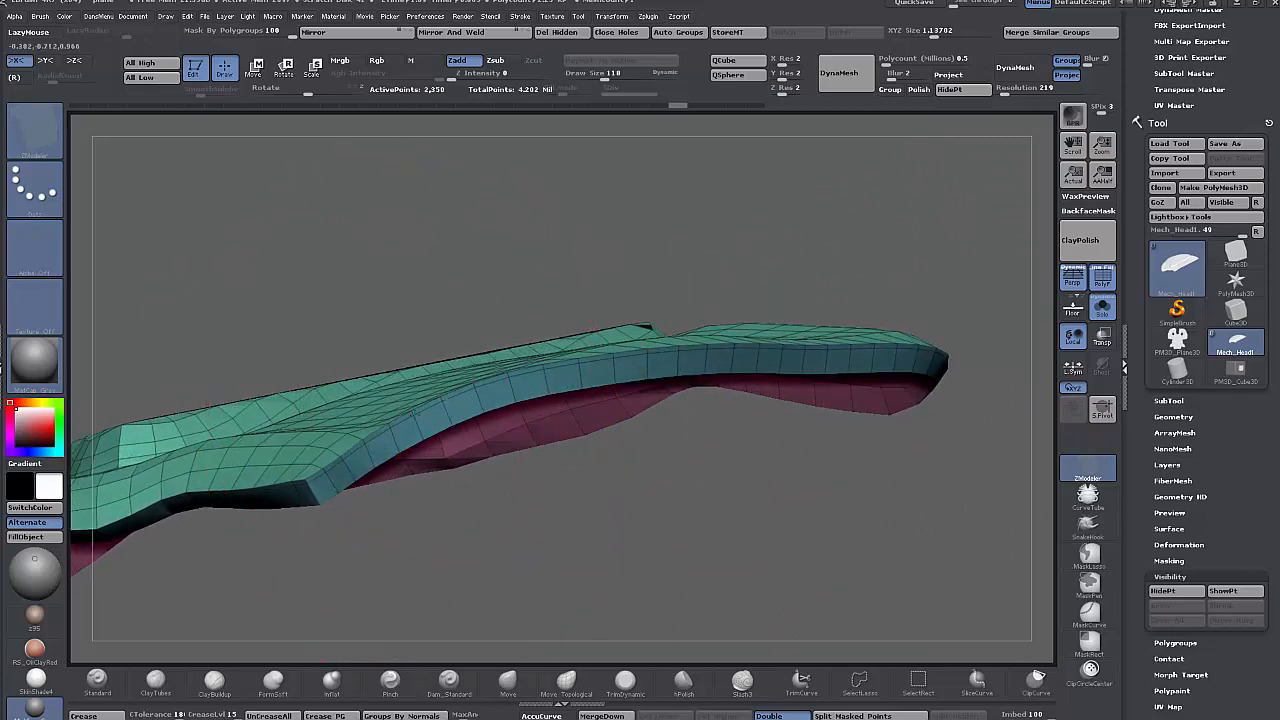
- Insert another edge loop around the panel's side wall, hide the polyframe and subdivide the panel up to level 5
click(418, 436)
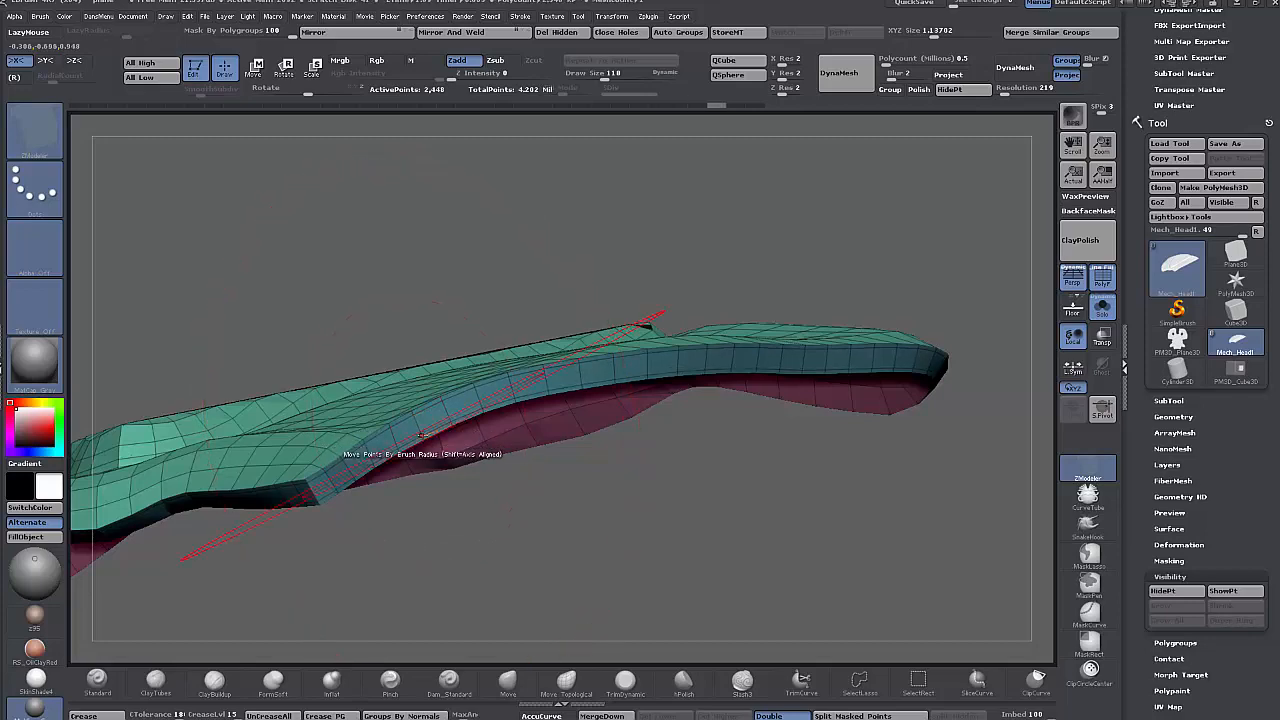
drag(677, 517, 706, 474)
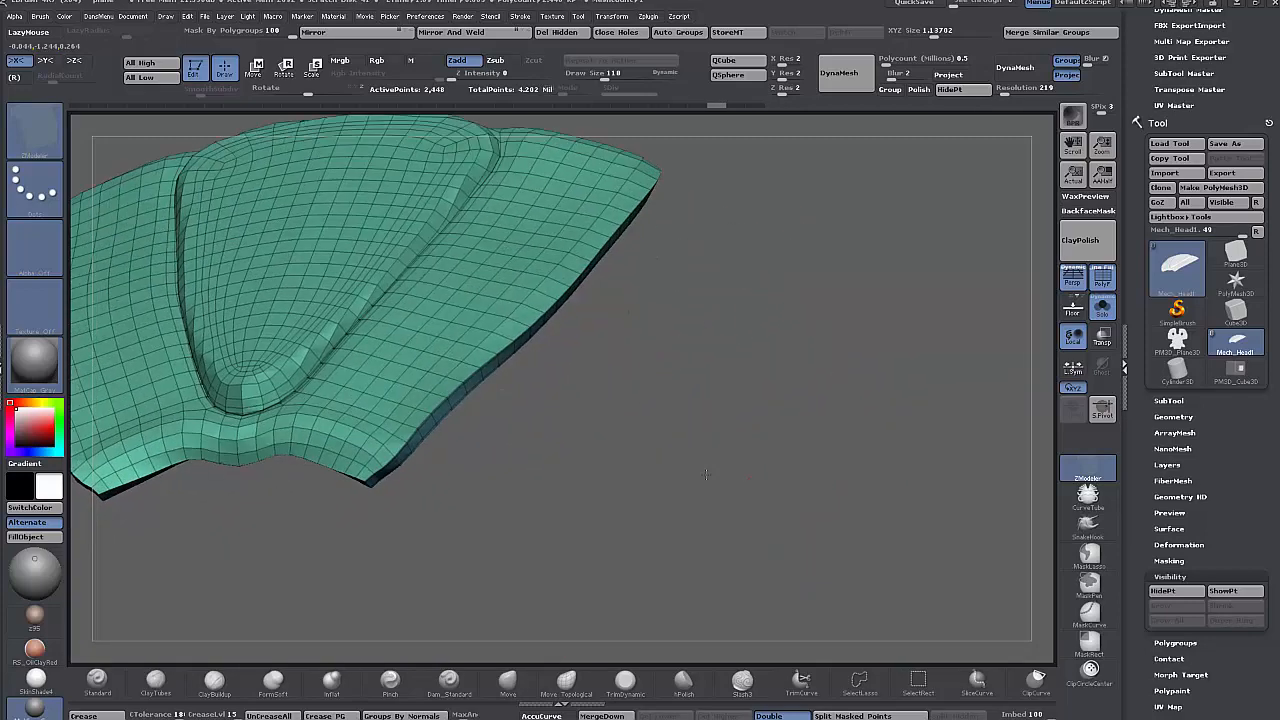
key(ctrl+d)
key(ctrl+d)
key(ctrl+d)
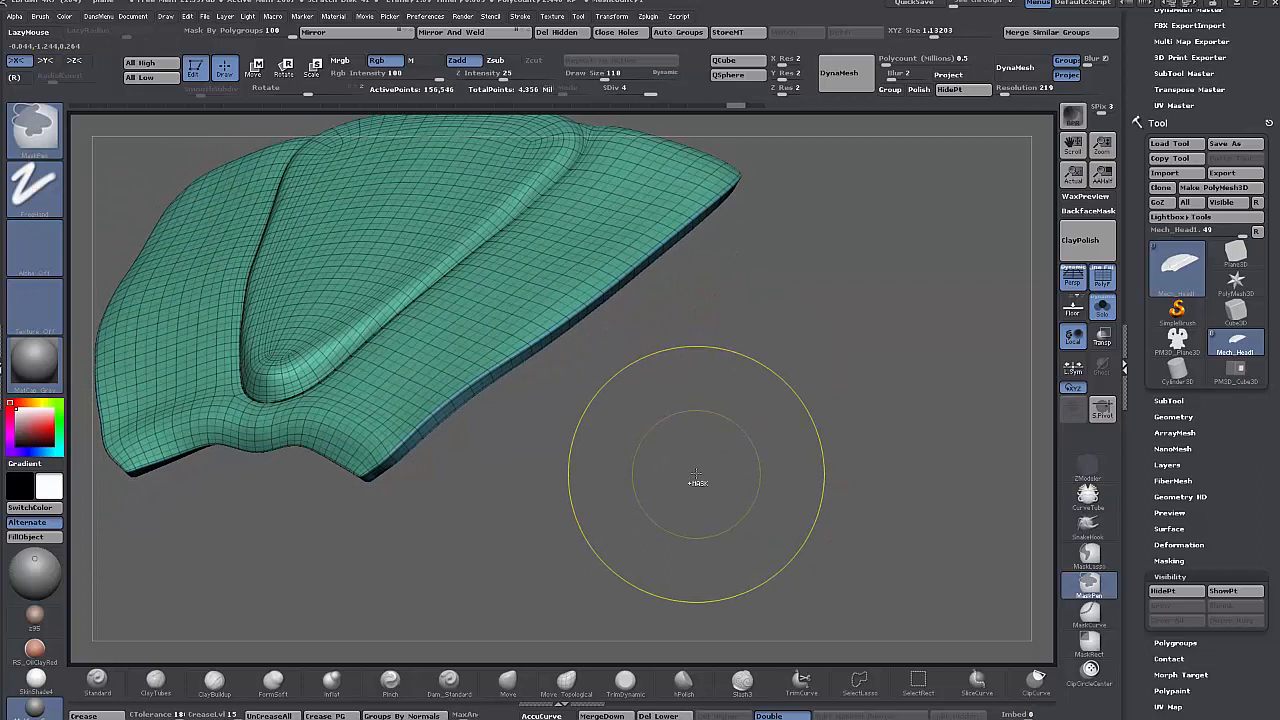
click(1102, 279)
key(ctrl+d)
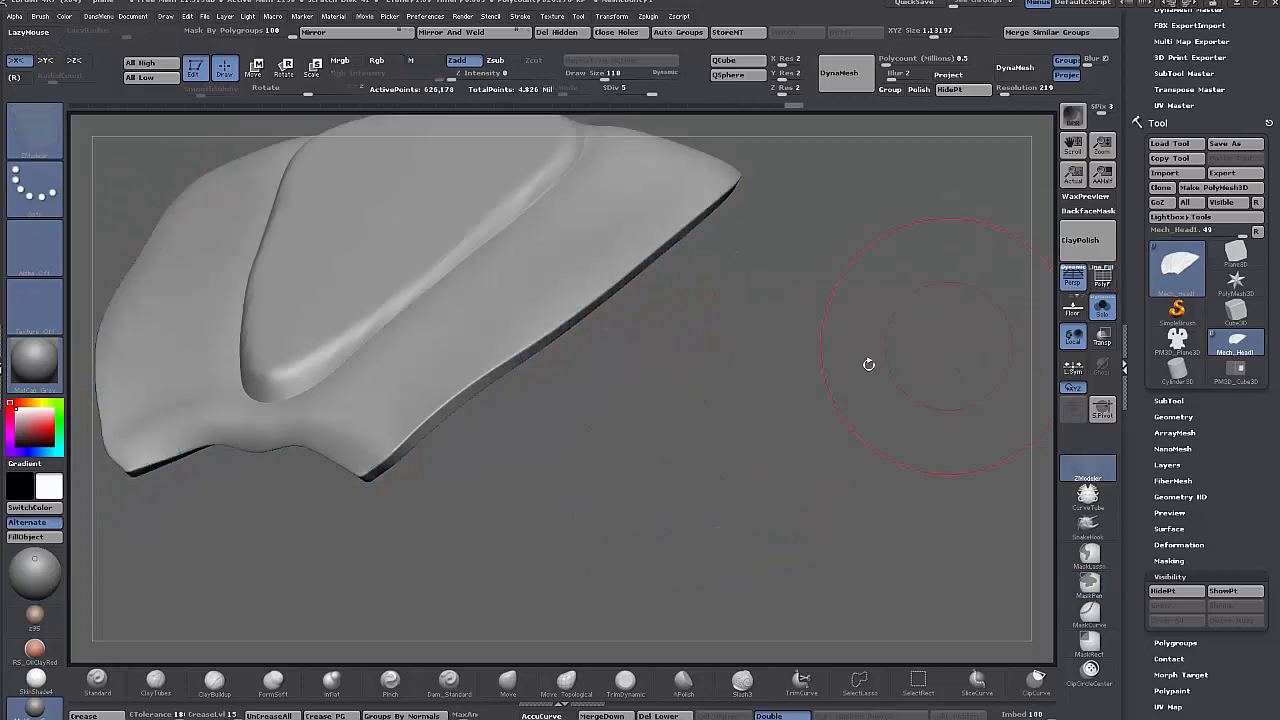
- Try to polish the ridge along the panel's lower edge with the hPolish brush at draw size 24
drag(868, 364, 743, 651)
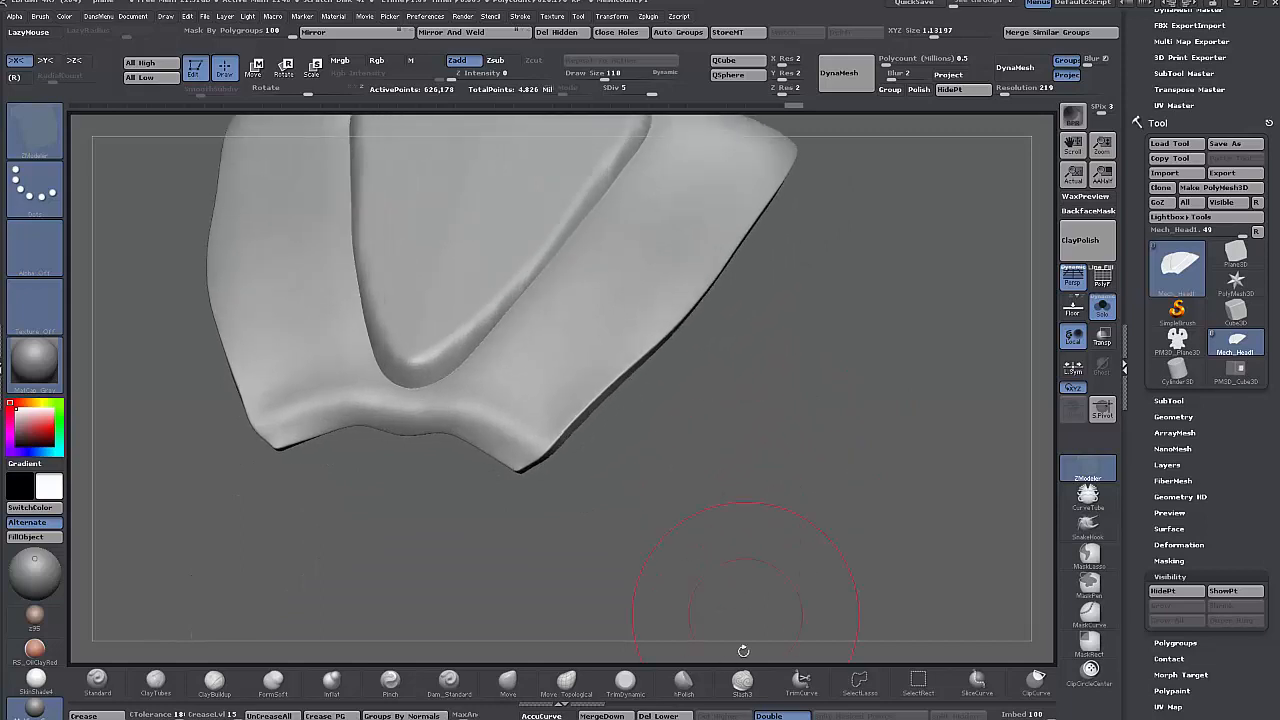
click(683, 680)
drag(690, 560, 697, 409)
key(space)
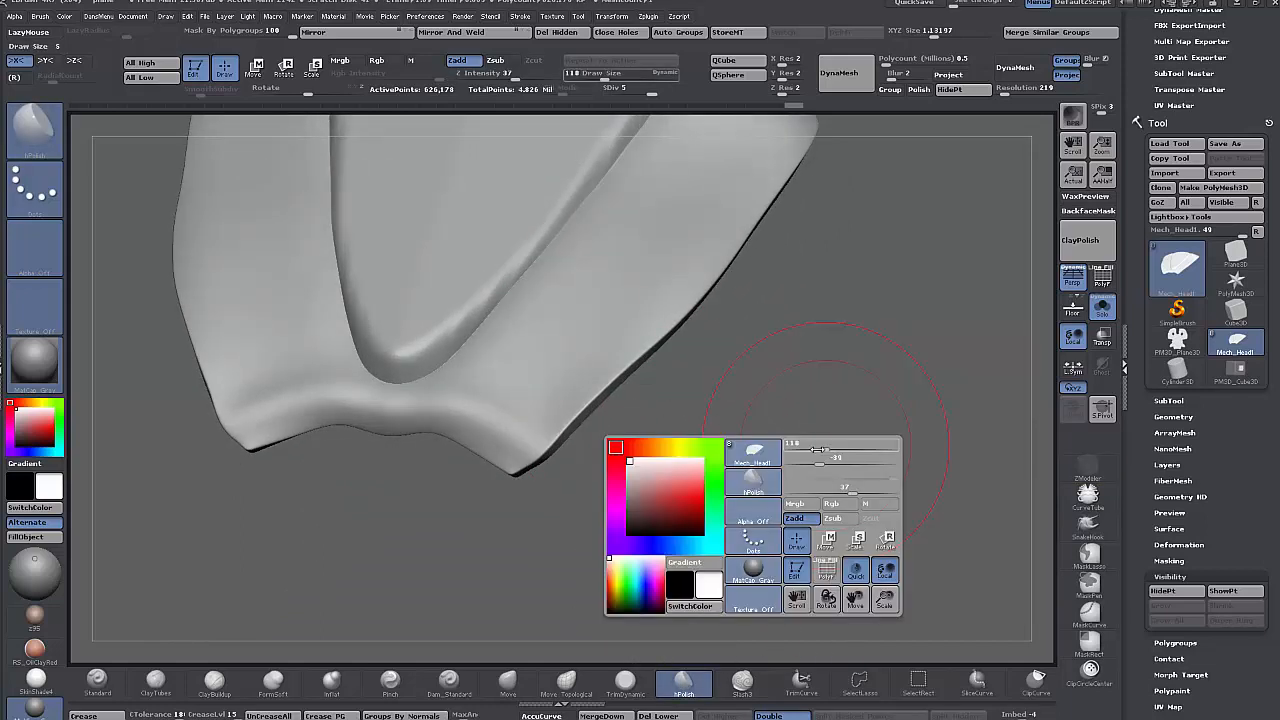
drag(818, 449, 795, 449)
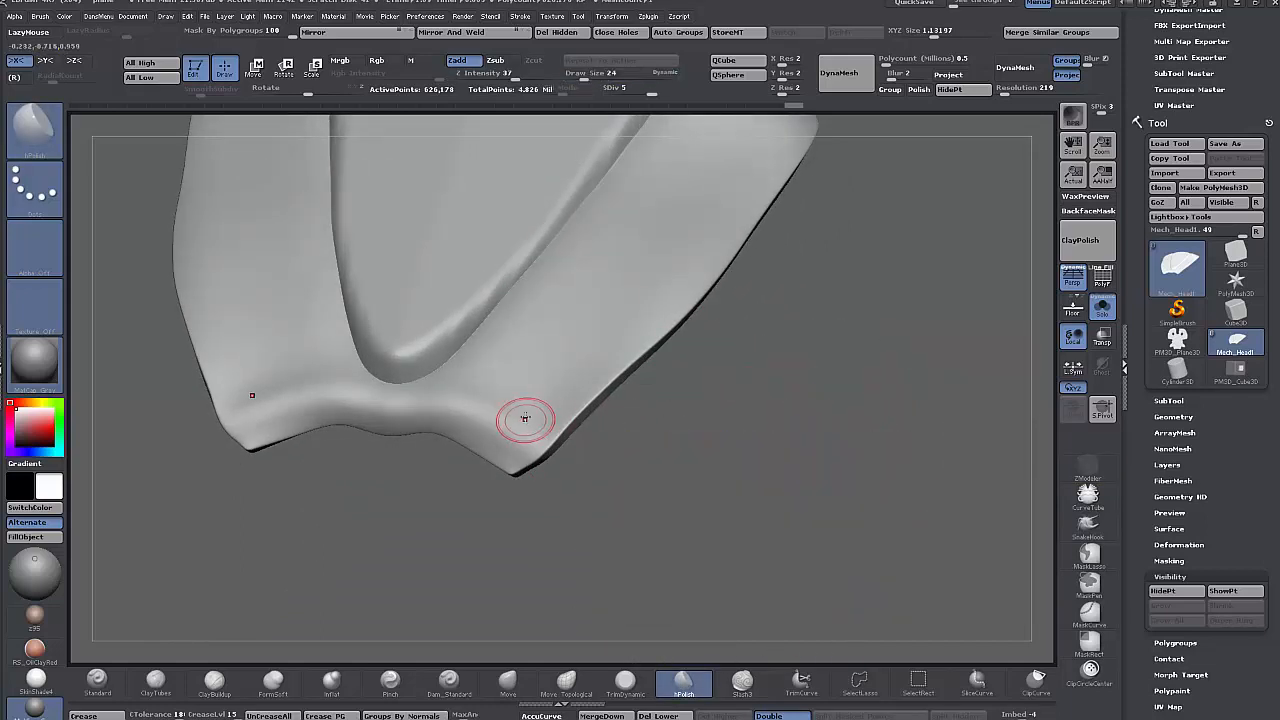
mouse_move(525, 418)
mouse_down()
mouse_move(451, 400)
mouse_move(475, 401)
mouse_move(500, 438)
mouse_move(420, 410)
mouse_move(467, 421)
mouse_move(350, 406)
mouse_move(246, 414)
mouse_up()
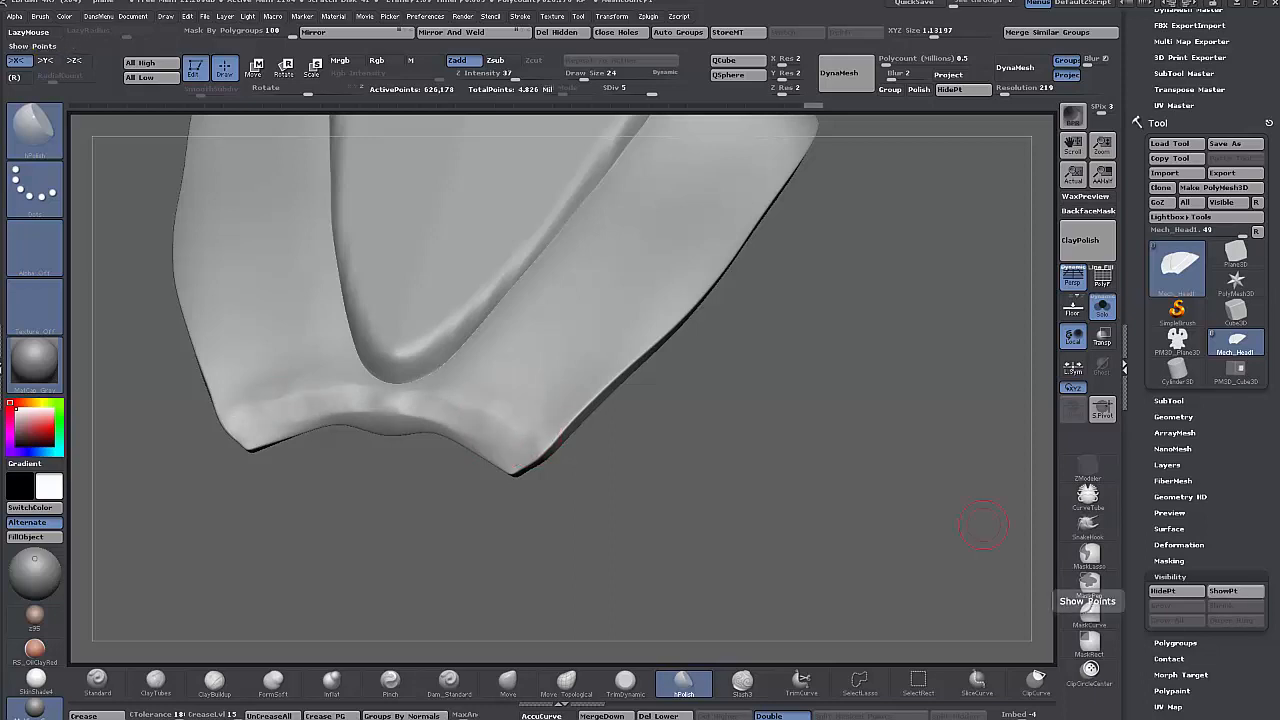
key(ctrl+z)
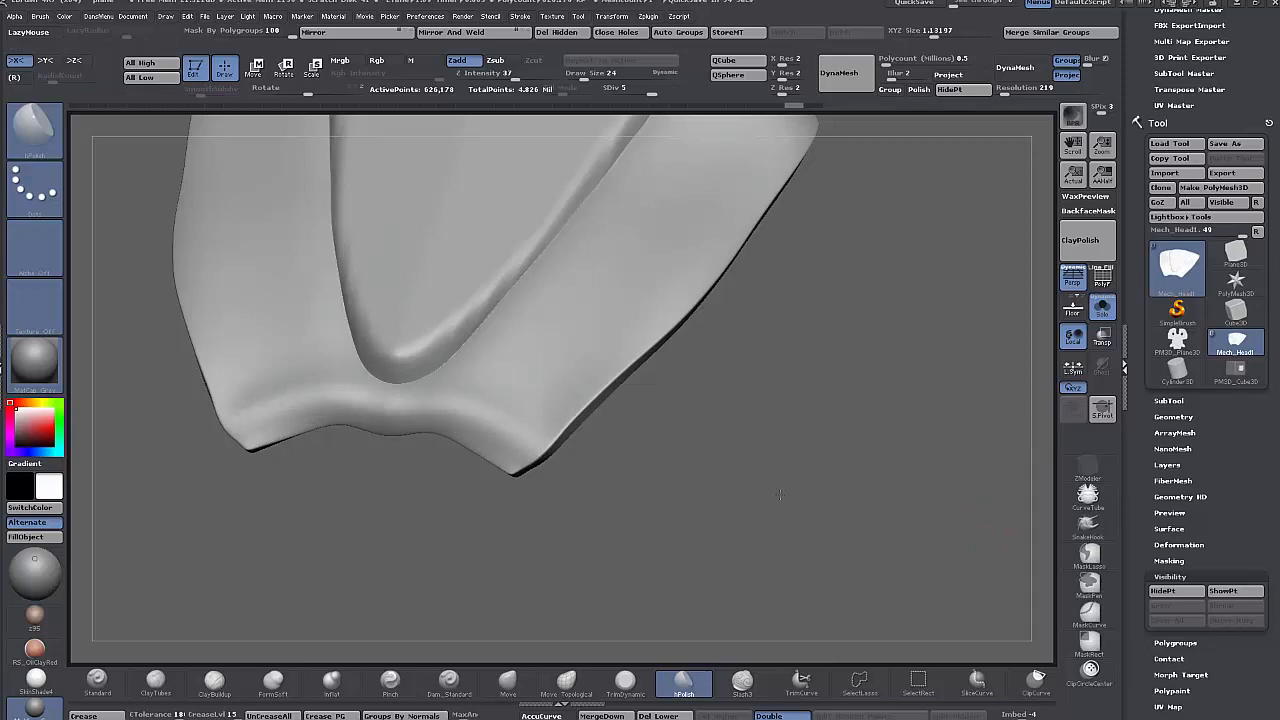
- Load the PolishHard brush from the Polish folder of the Lightbox brush library
drag(780, 495, 784, 492)
key(comma)
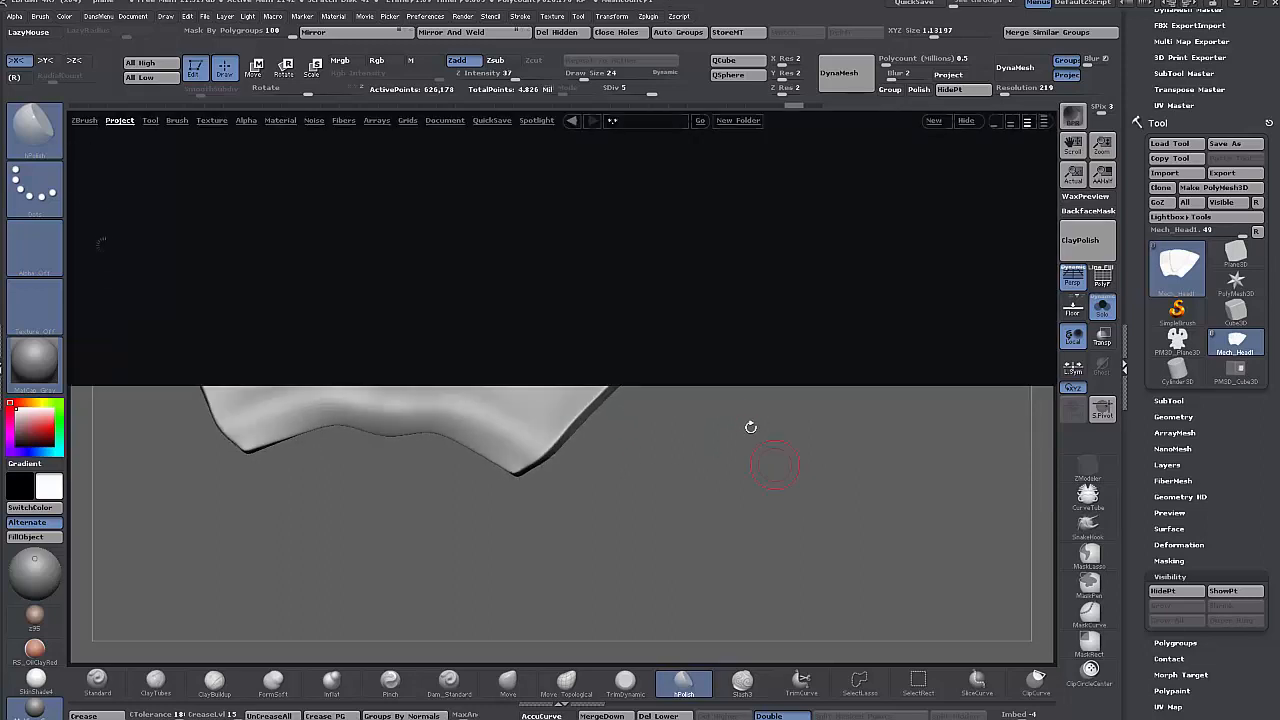
click(177, 121)
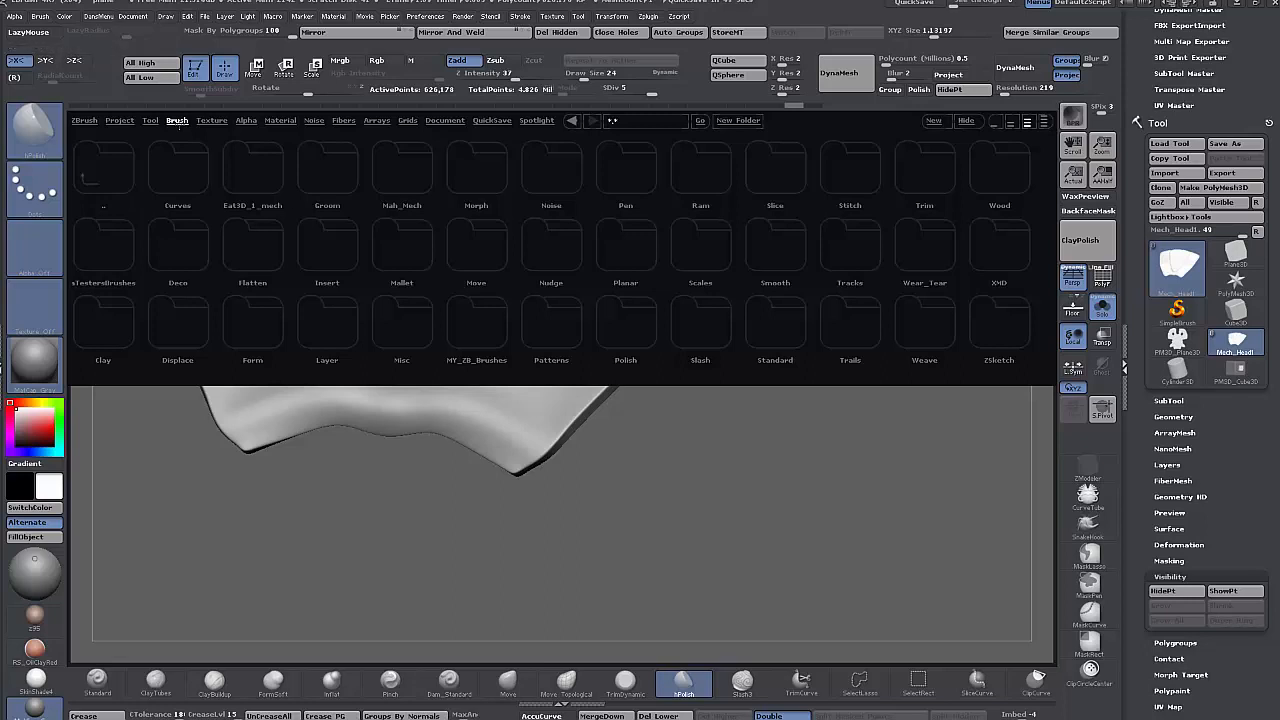
click(597, 331)
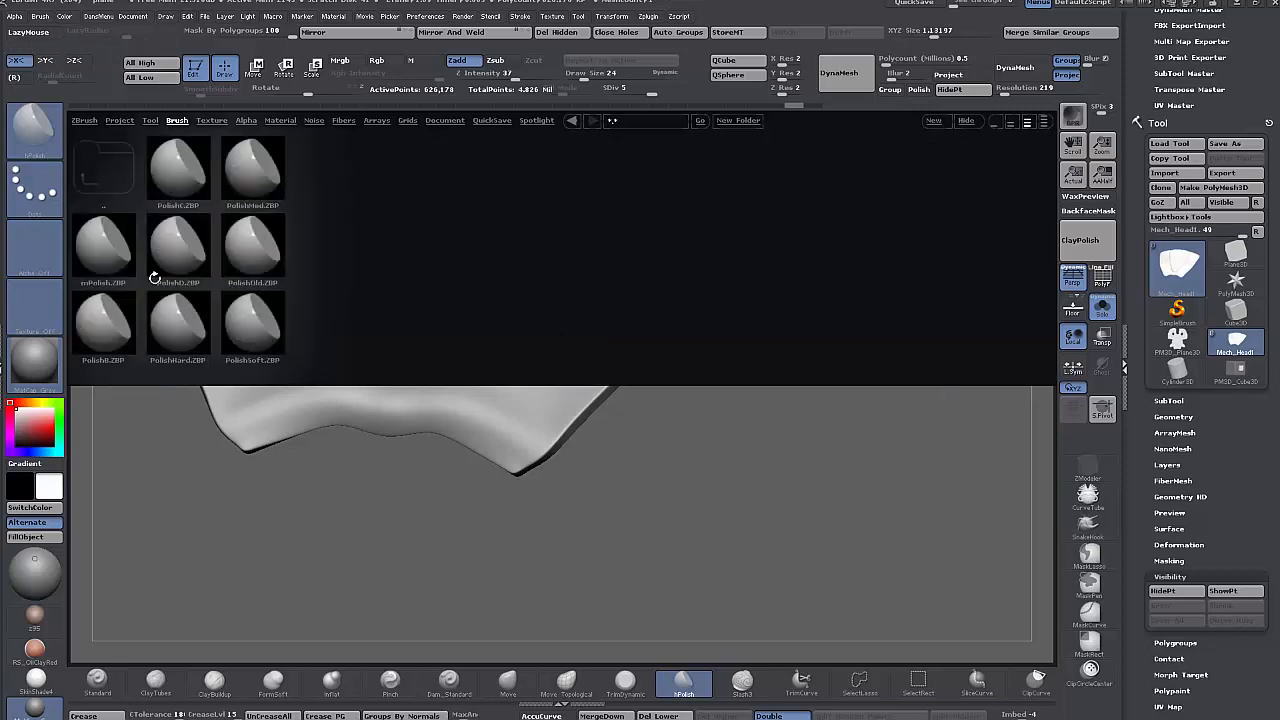
double_click(177, 325)
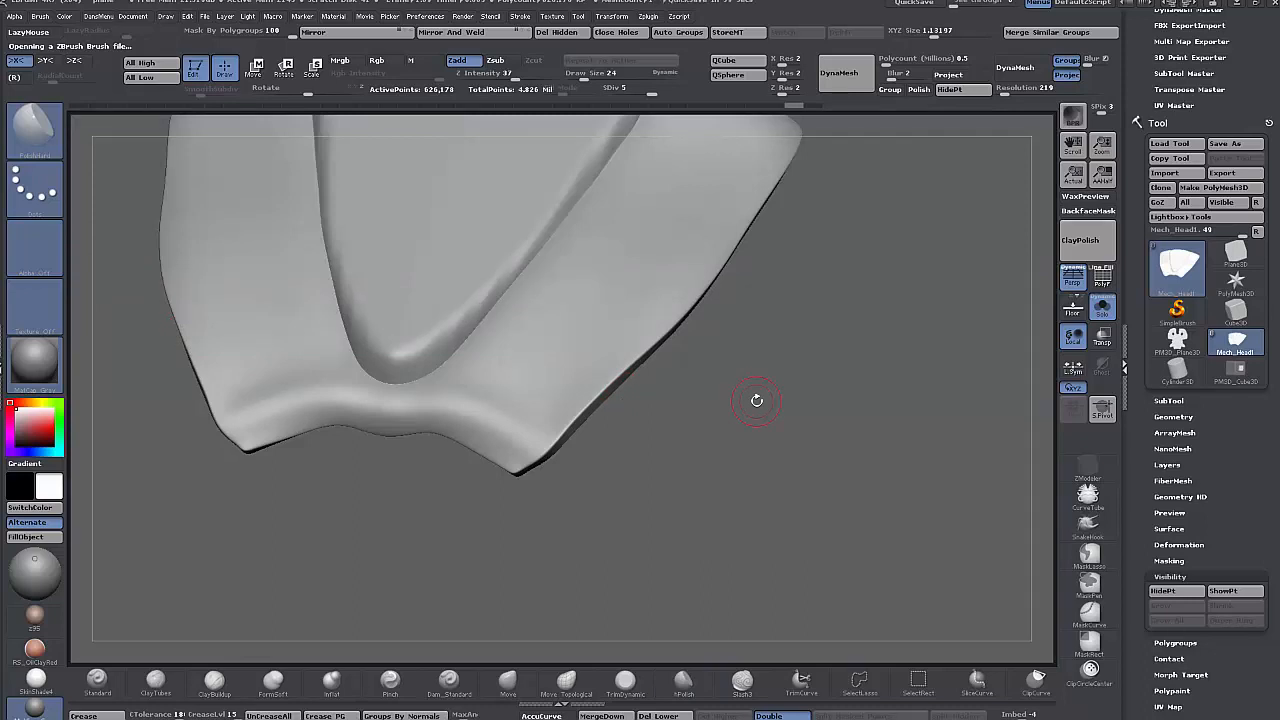
- Polish a crisp bevel along the panel's notched lower edge with PolishHard at draw size 20 and smooth its middle
mouse_move(540, 402)
mouse_down()
mouse_move(480, 400)
mouse_move(468, 432)
mouse_up()
key(])
key(])
key(])
key(])
key([)
key([)
key([)
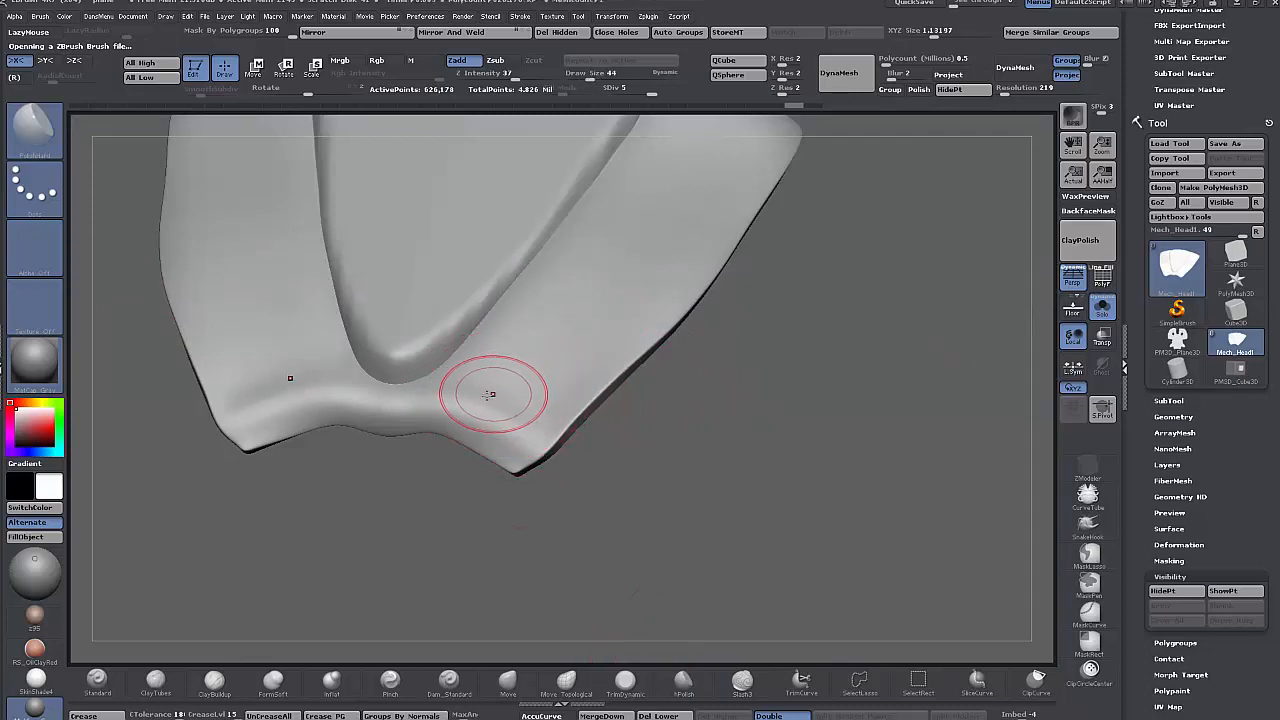
key([)
key([)
key([)
key([)
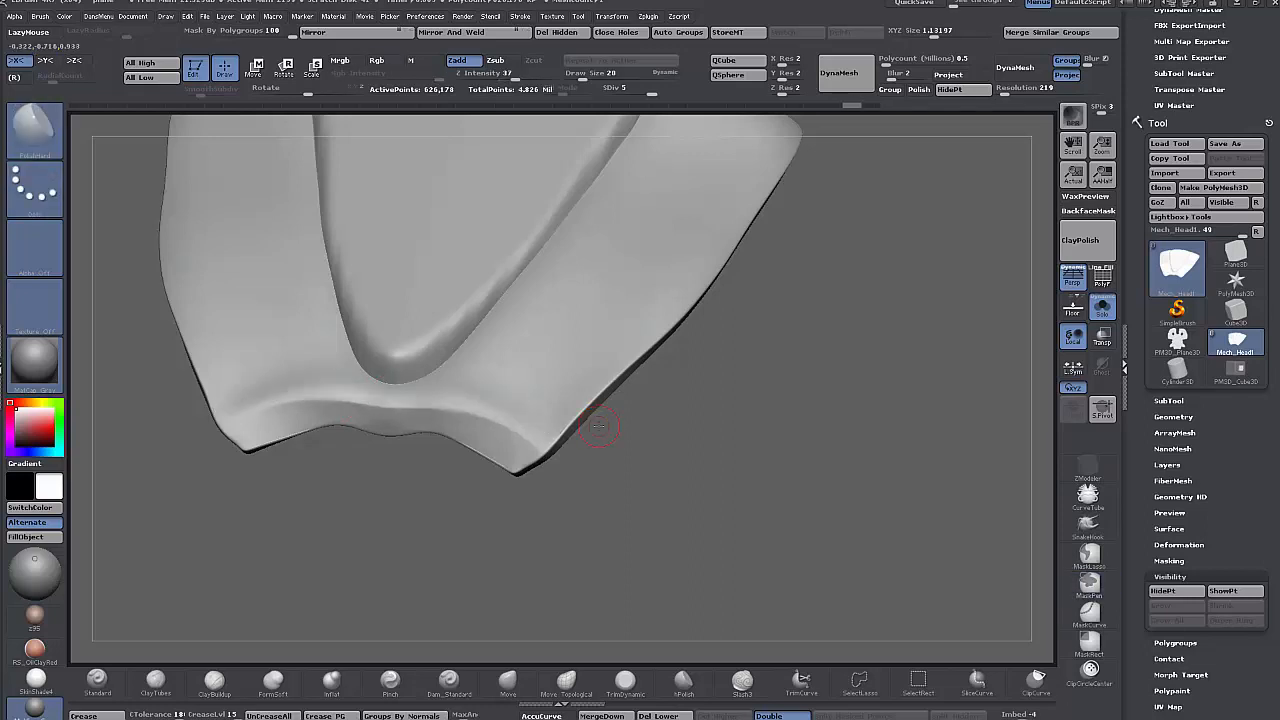
key([)
drag(410, 399, 385, 398)
shift+drag(386, 430, 379, 421)
- Flatten the surface of the raised central area with PolishHard, enlarging the draw size to 48
mouse_move(722, 547)
alt+mouse_down()
mouse_move(731, 454)
mouse_move(751, 537)
mouse_move(757, 526)
mouse_move(770, 535)
alt+mouse_up()
key(bracketright)
key(bracketleft)
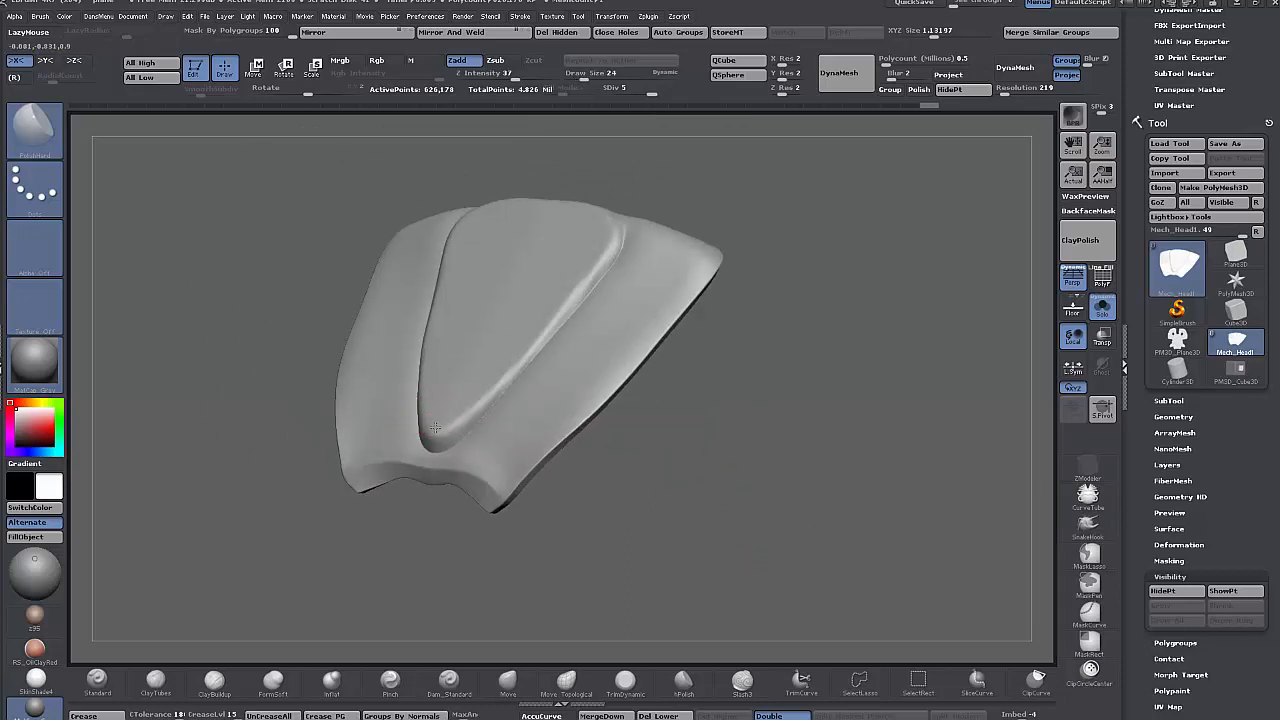
drag(485, 385, 483, 388)
drag(220, 323, 325, 320)
key(bracketright)
key(bracketright)
drag(447, 388, 465, 376)
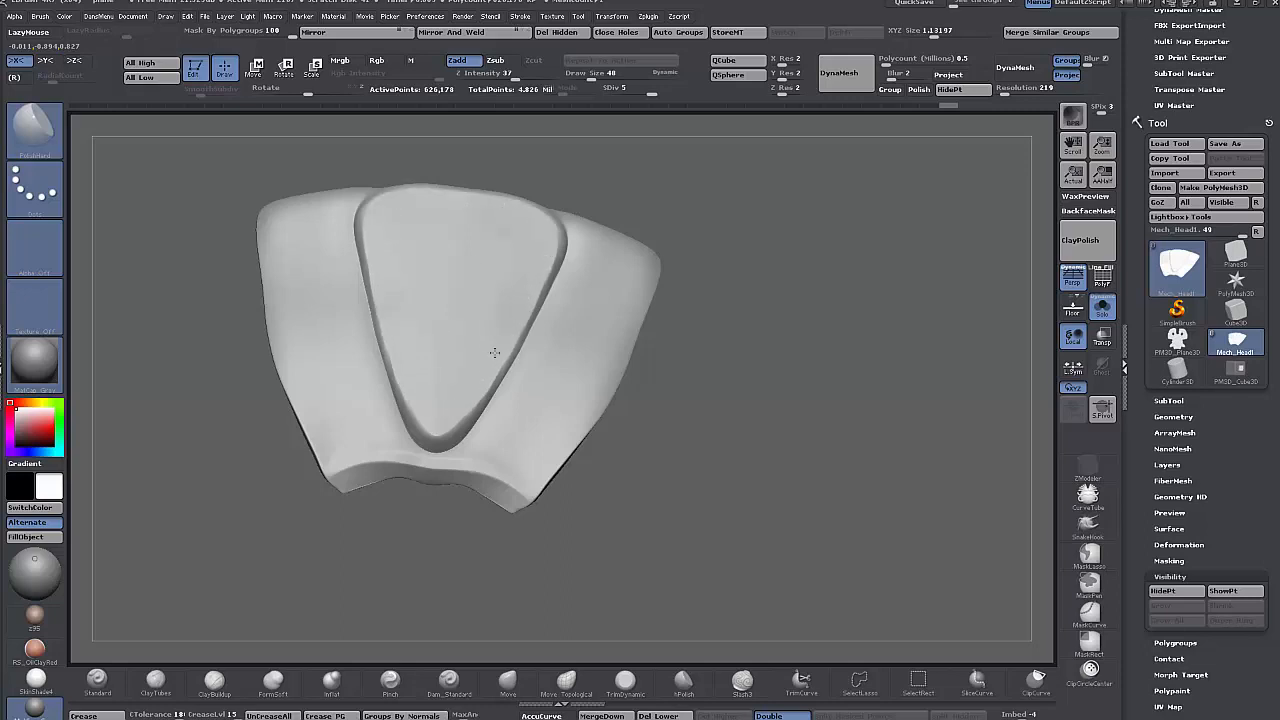
- Polish the sloped border of the raised central area with PolishHard at draw size 20 to sharpen its edge
drag(686, 471, 697, 521)
key(bracketleft)
key(bracketleft)
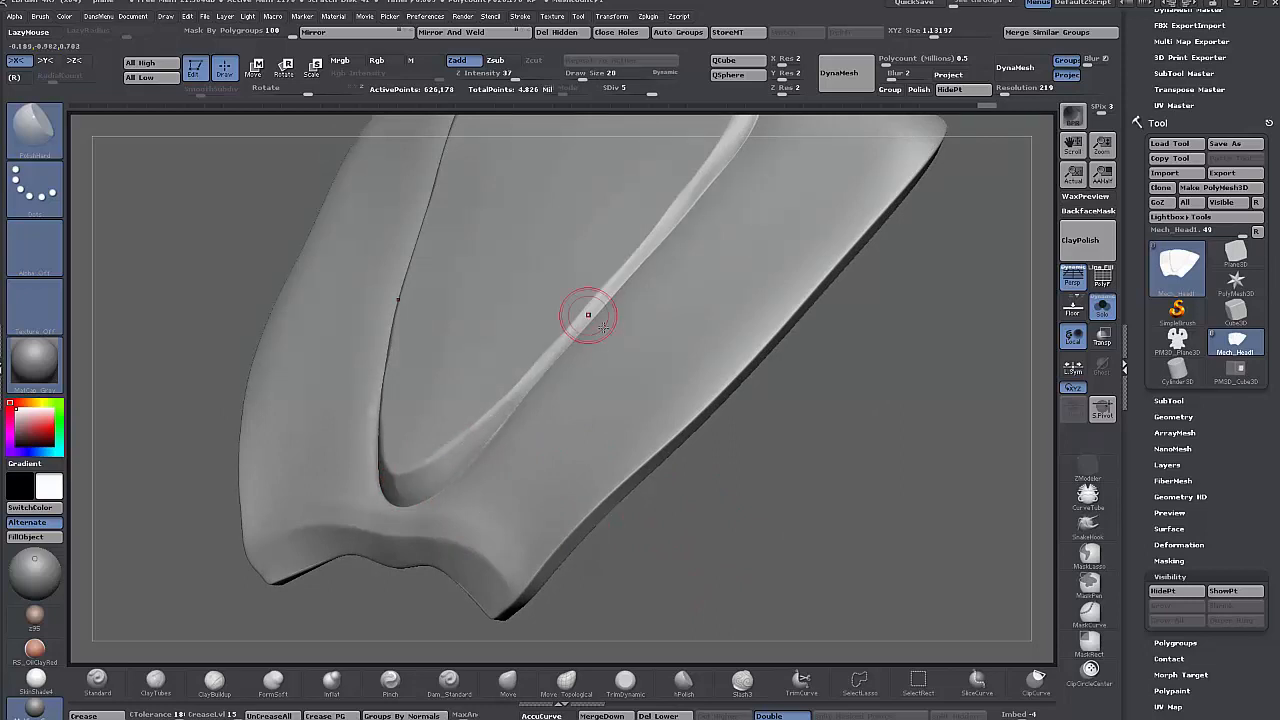
drag(805, 480, 704, 483)
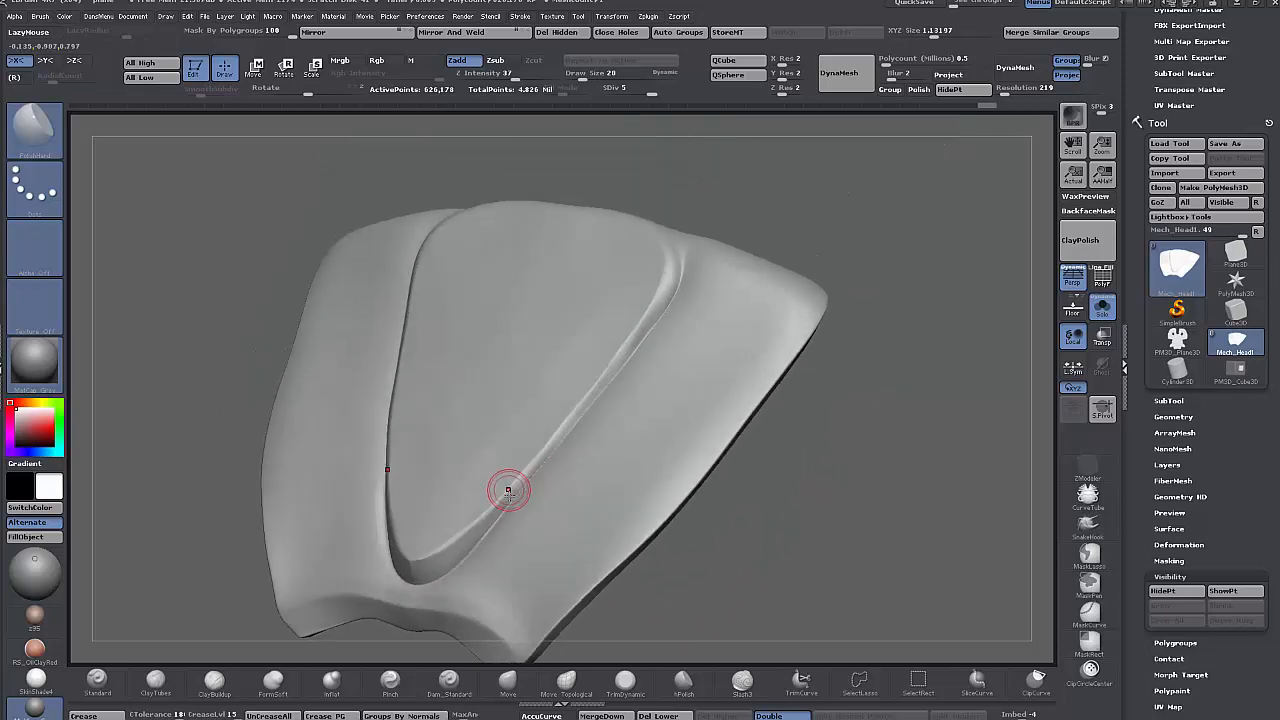
mouse_move(572, 416)
mouse_down()
mouse_move(585, 402)
mouse_move(560, 436)
mouse_up()
mouse_move(625, 356)
mouse_down()
mouse_move(676, 302)
mouse_move(651, 318)
mouse_up()
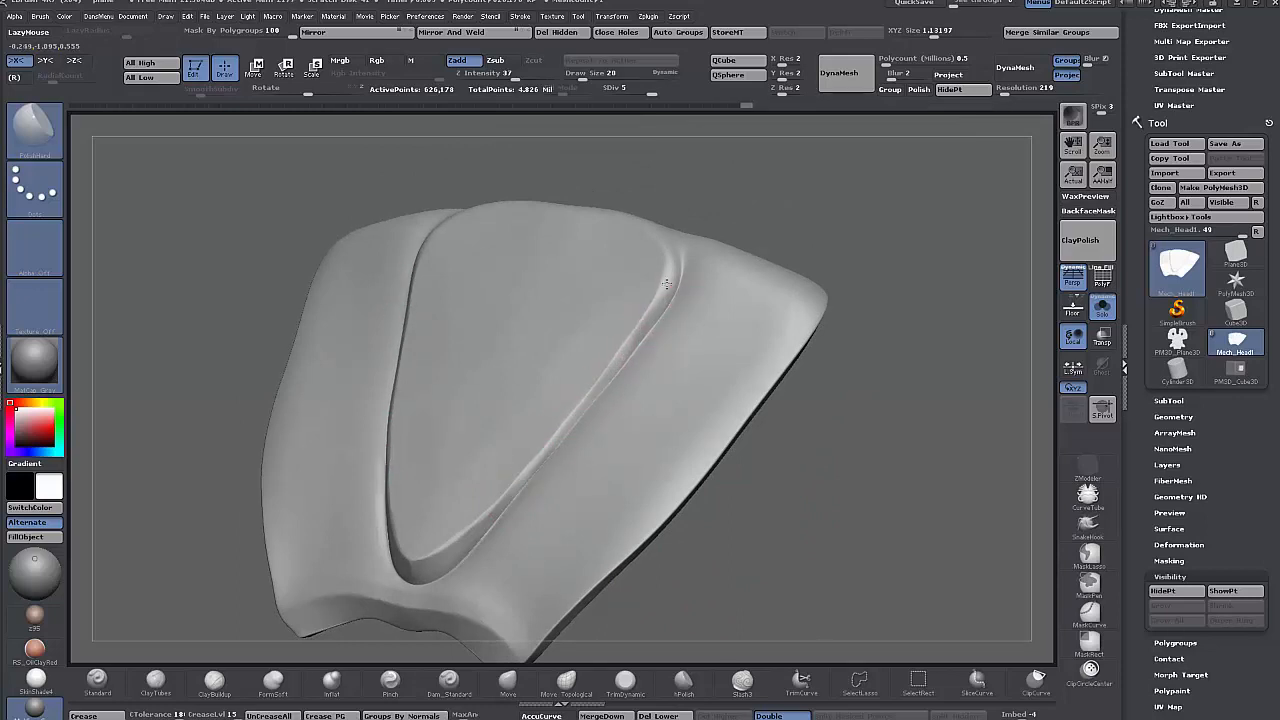
- Trim the upper corner of the raised area's border with the TrimDynamic brush, starting at draw size 16 and increasing to 28
mouse_move(863, 451)
mouse_down()
mouse_move(851, 449)
mouse_move(926, 445)
mouse_move(934, 457)
mouse_move(820, 527)
mouse_up()
click(625, 681)
mouse_move(691, 608)
mouse_down()
mouse_move(831, 503)
mouse_move(873, 528)
mouse_move(863, 558)
mouse_up()
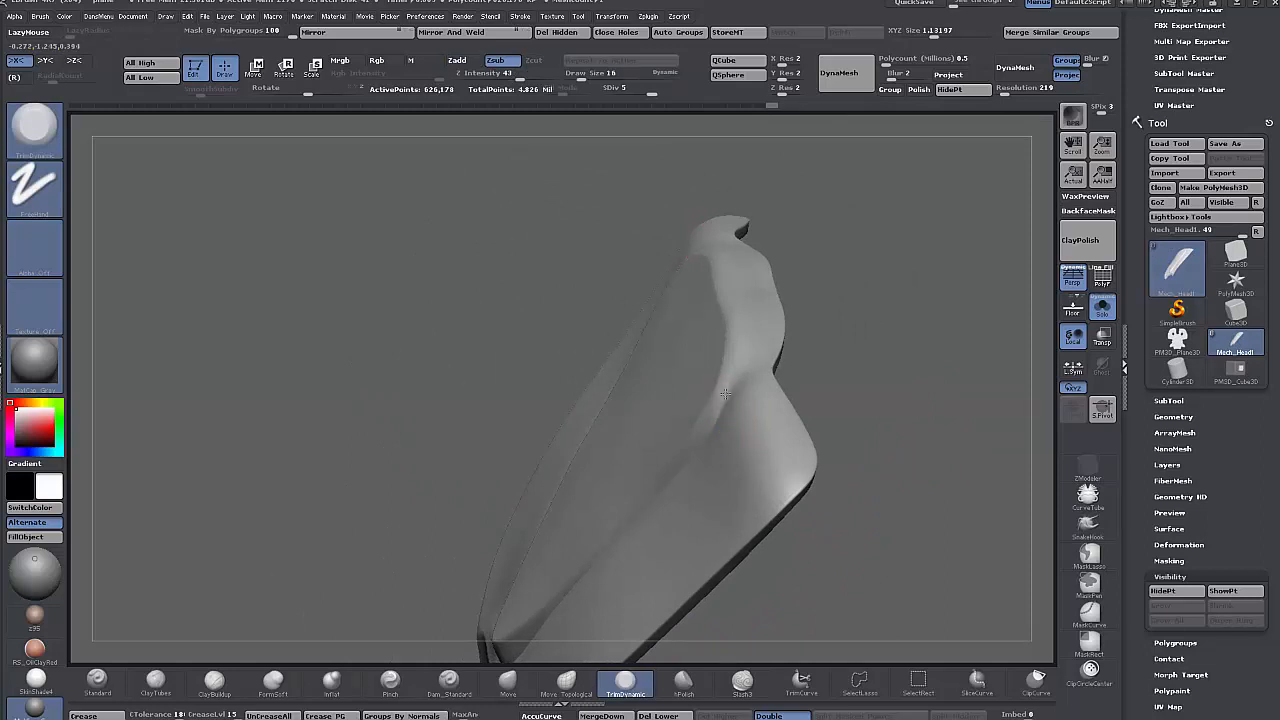
drag(733, 357, 843, 357)
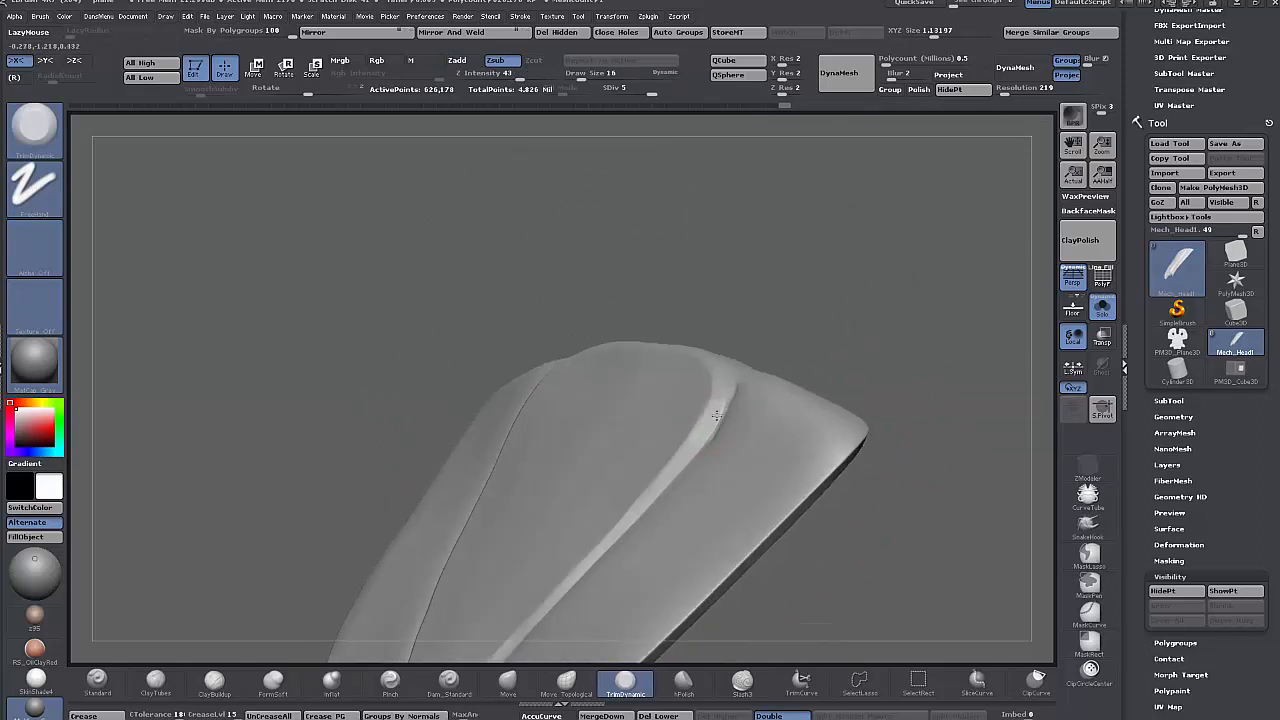
drag(716, 414, 716, 329)
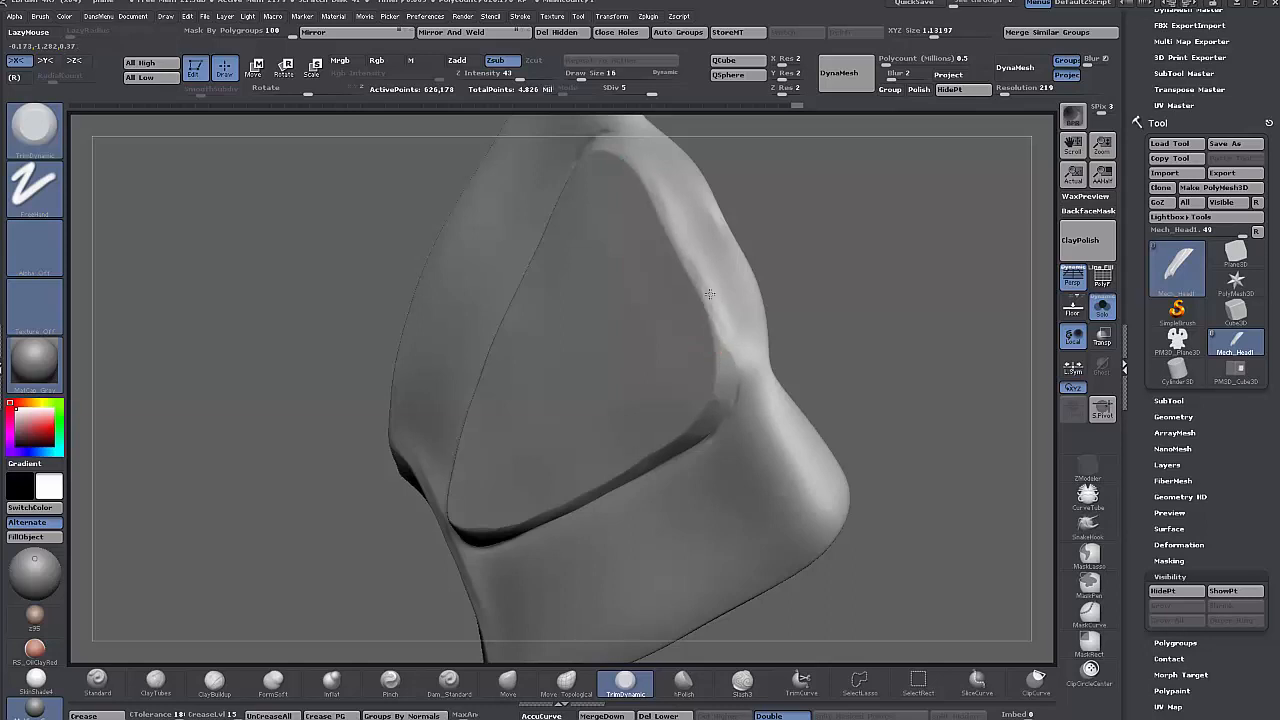
key(])
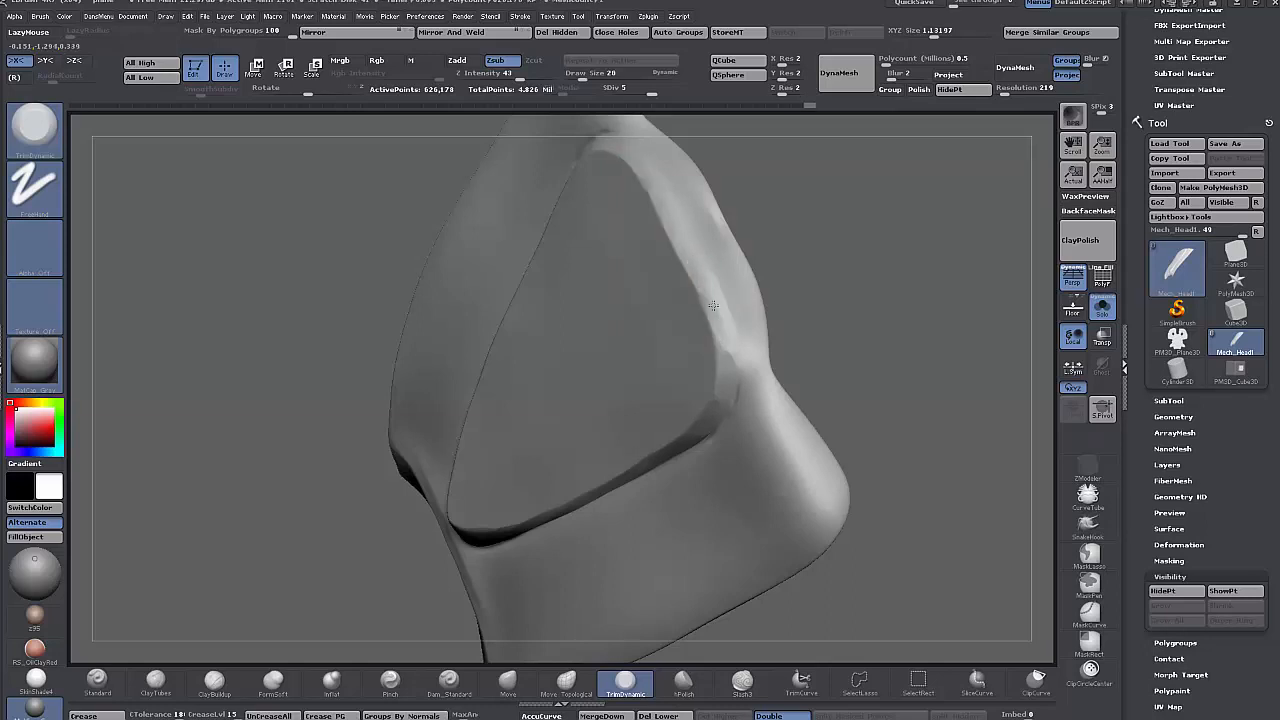
- Return to the PolishHard brush and polish the bevel around the raised area's upper corner at draw size 20
click(683, 686)
click(2, 370)
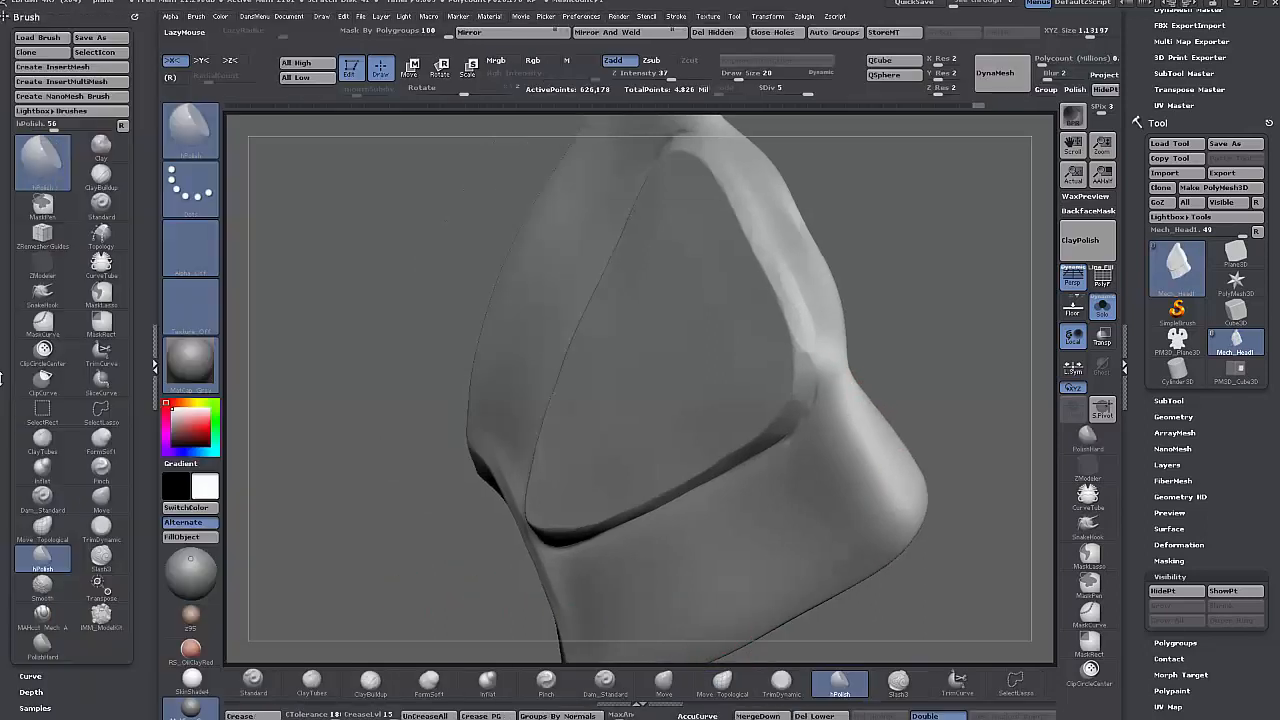
click(42, 645)
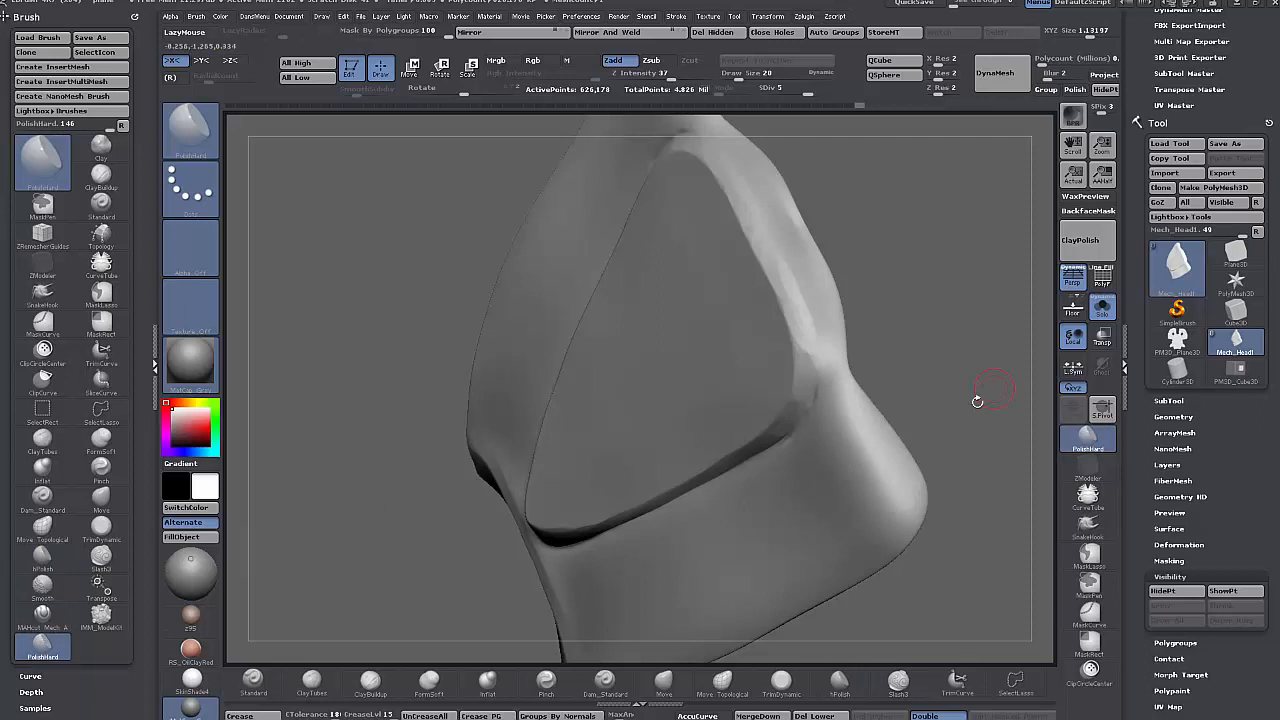
drag(977, 401, 930, 314)
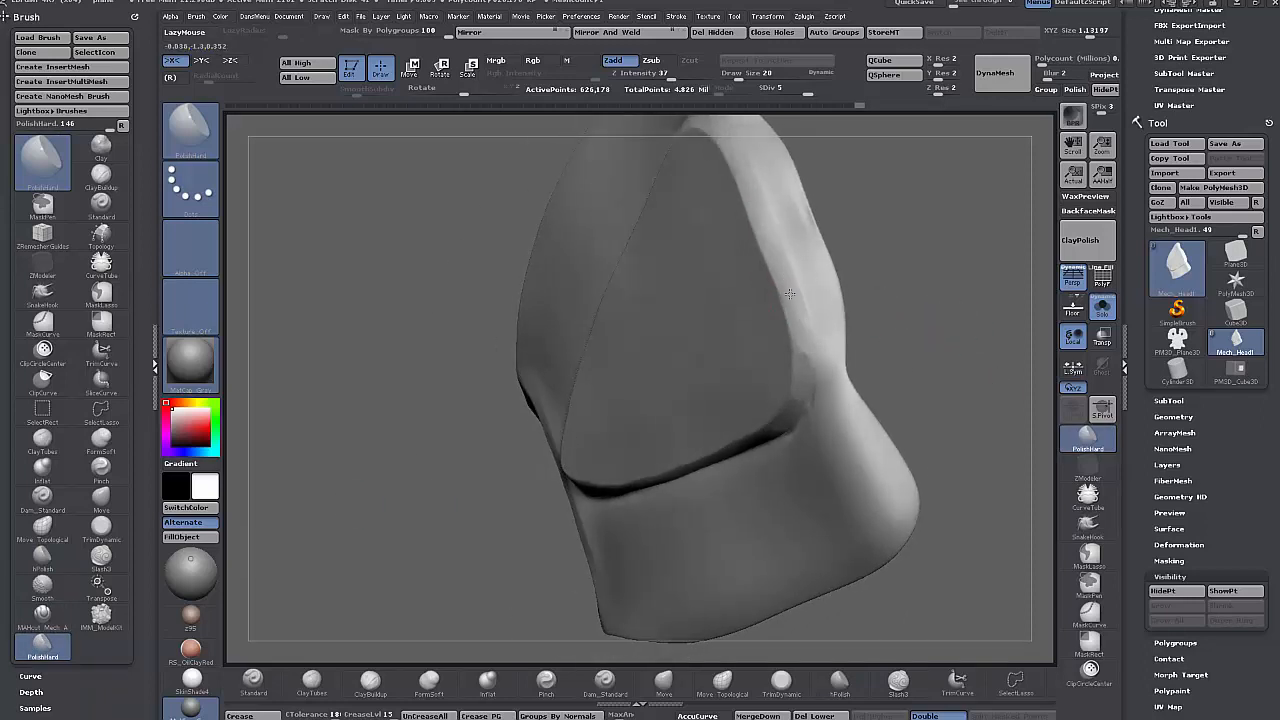
drag(789, 286, 797, 322)
drag(921, 395, 917, 323)
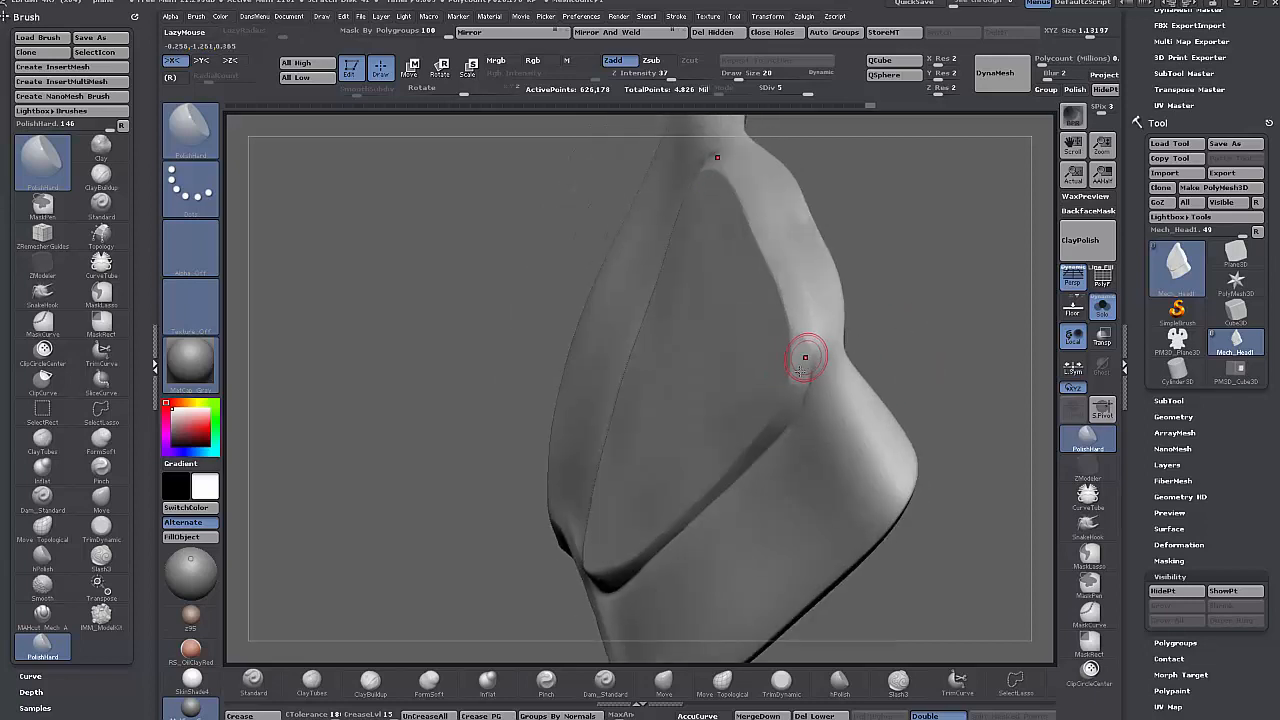
drag(802, 370, 799, 346)
drag(935, 320, 928, 395)
drag(783, 418, 796, 396)
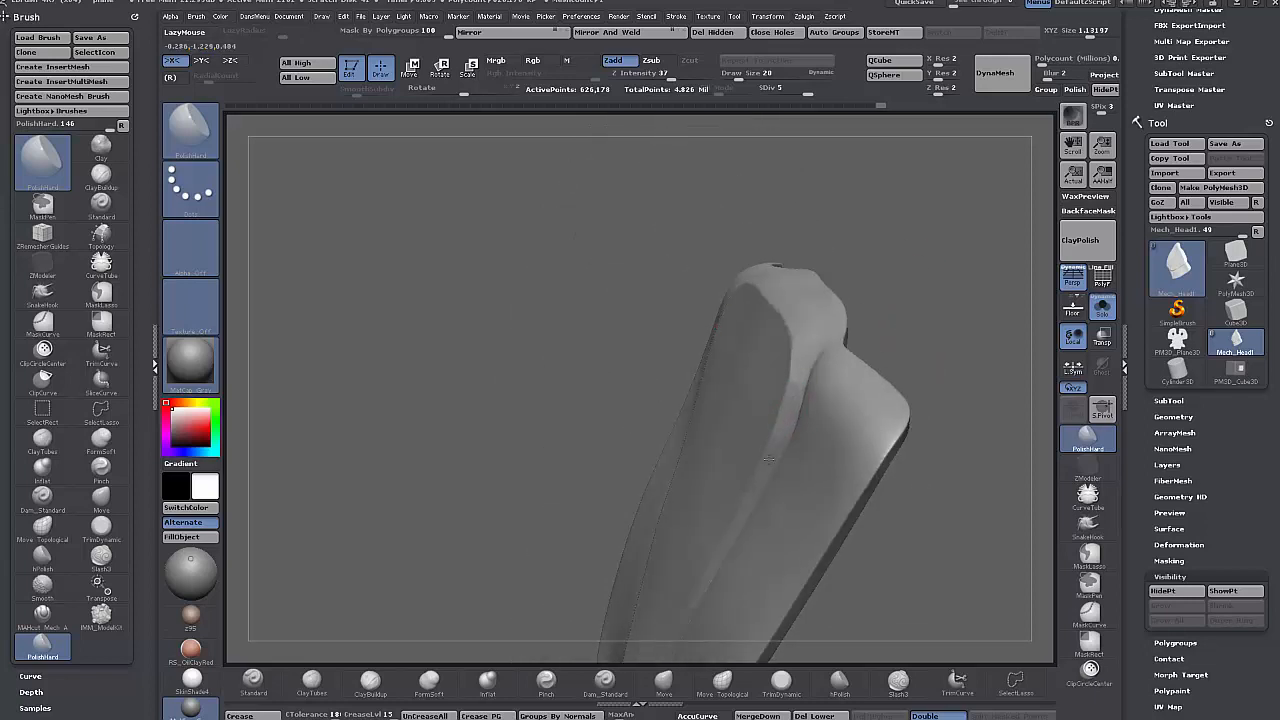
drag(491, 386, 525, 360)
alt+drag(1011, 588, 912, 525)
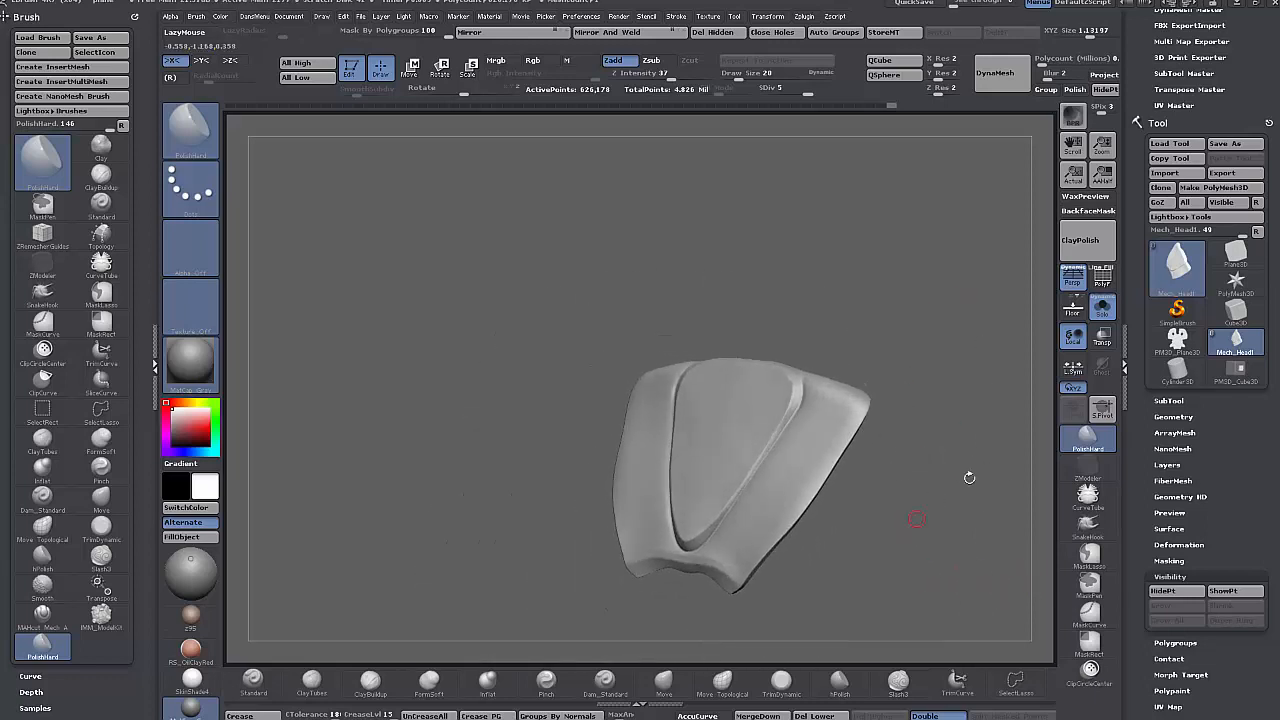
click(1101, 279)
click(1101, 279)
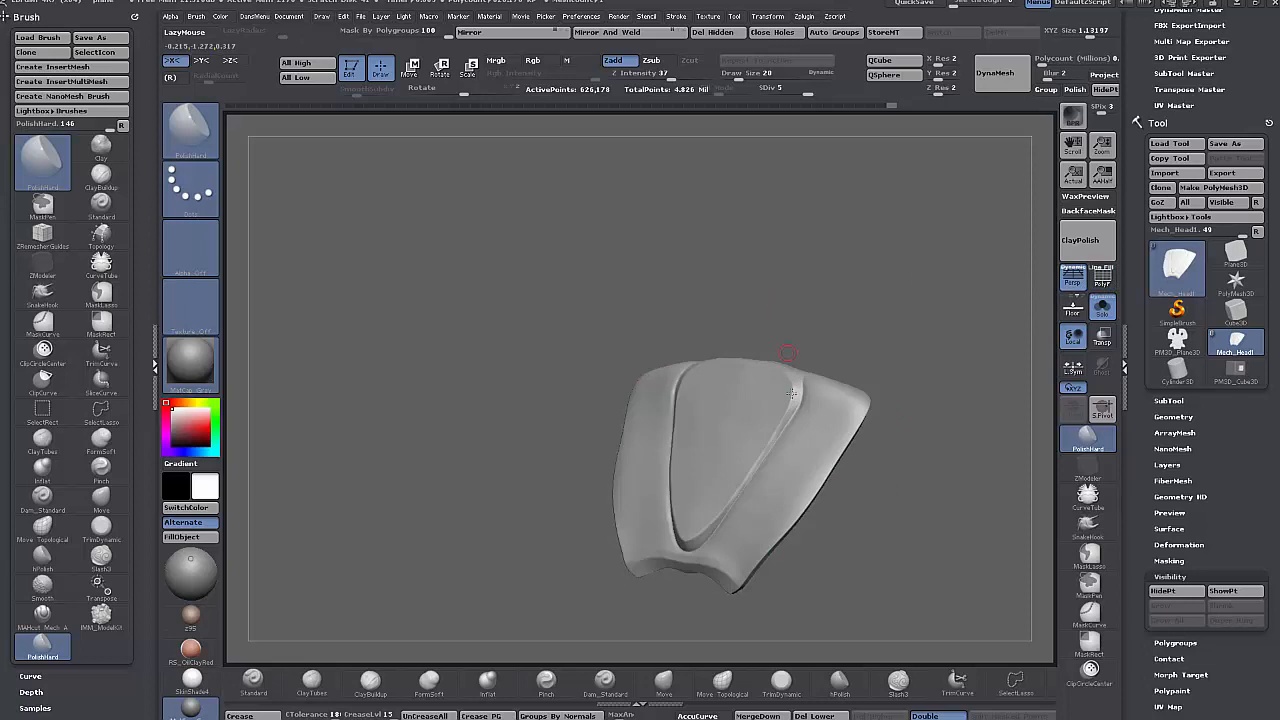
- Carve freehand test grooves into the central and side areas of the panel with the Dam_Standard brush at draw size 20
drag(540, 343, 484, 447)
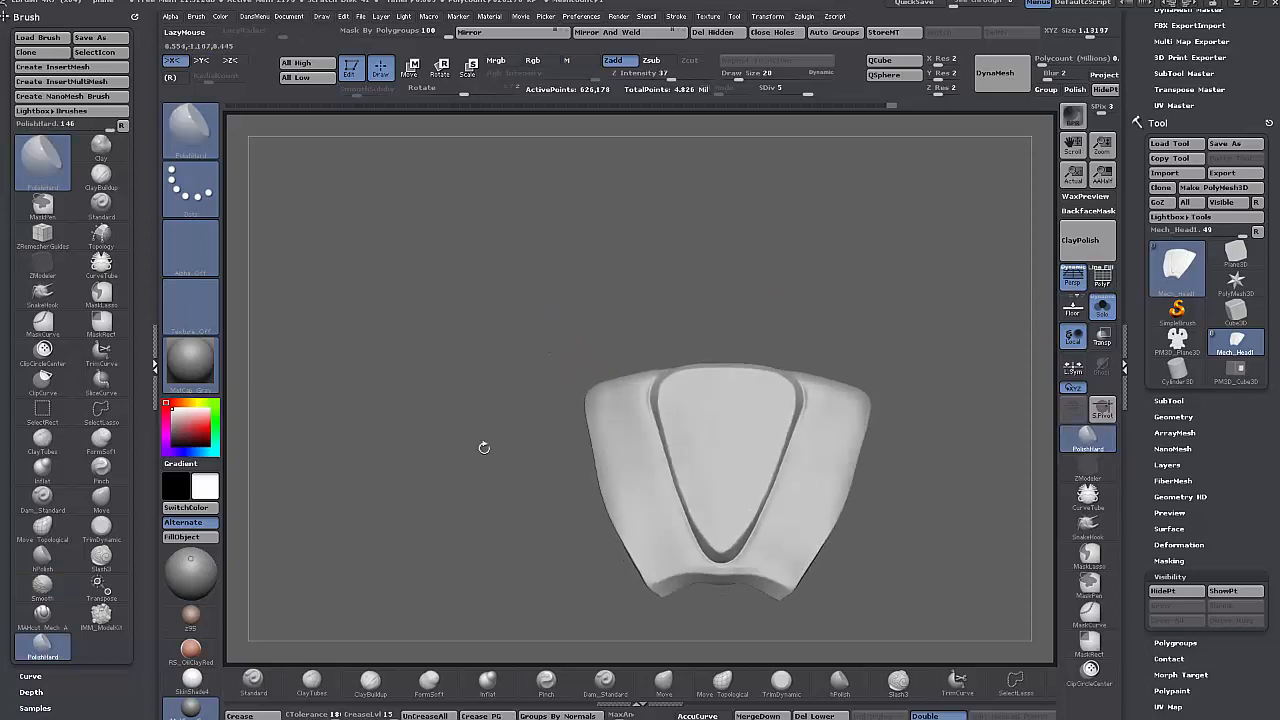
click(605, 684)
drag(742, 407, 733, 505)
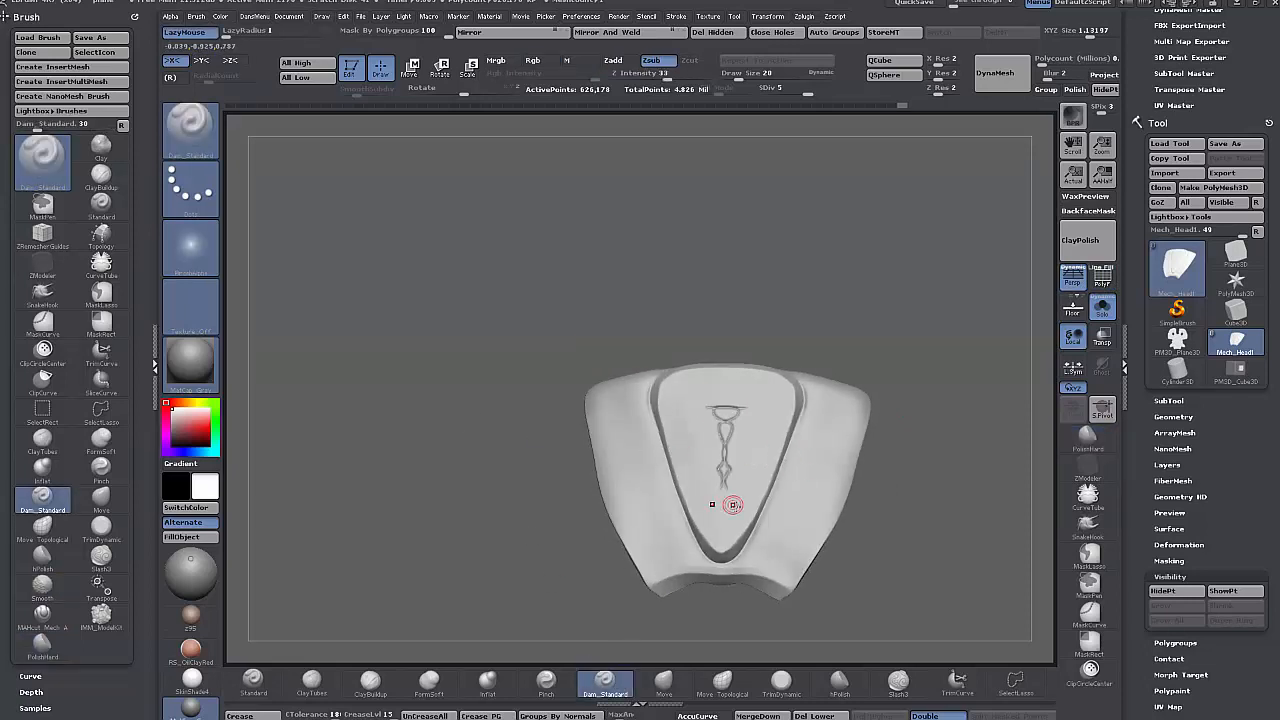
drag(630, 418, 652, 518)
drag(609, 409, 650, 532)
- Raise the LazyMouse radius to 63 and carve a test groove along the panel's lower border with the Dam_Standard brush
mouse_move(551, 571)
mouse_down()
mouse_move(540, 509)
mouse_move(537, 585)
mouse_move(471, 409)
mouse_up()
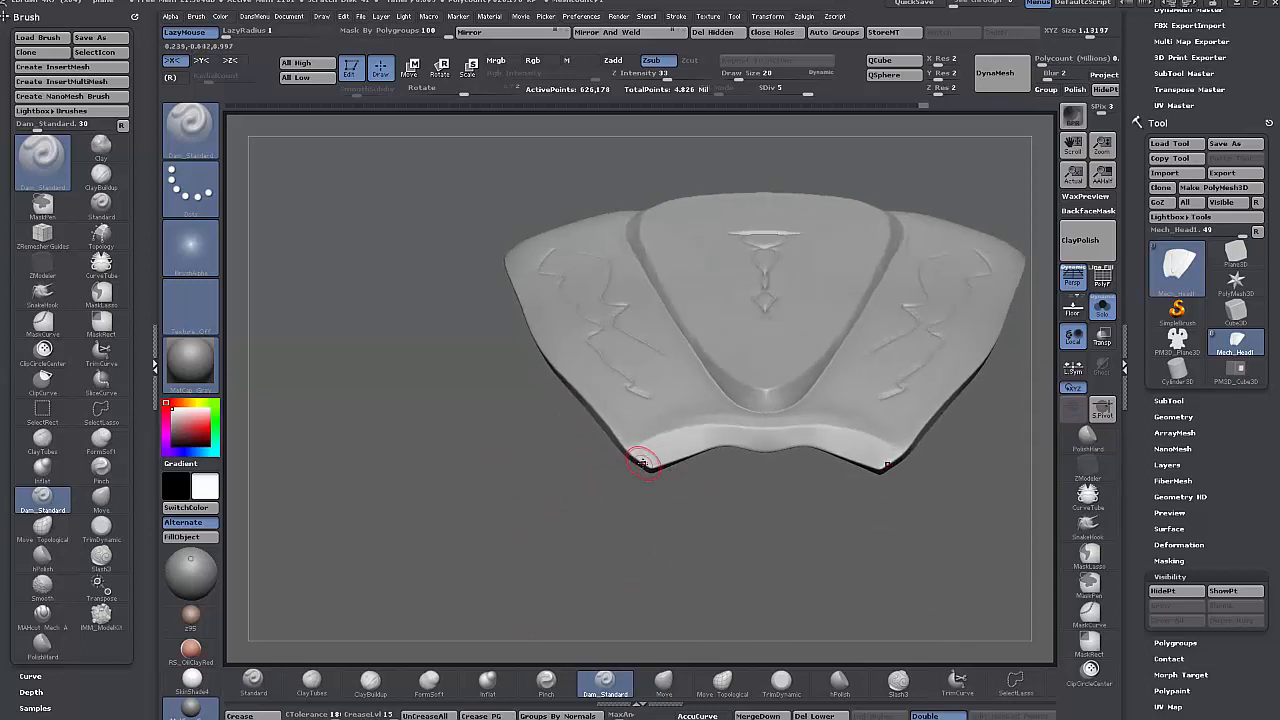
drag(240, 31, 324, 38)
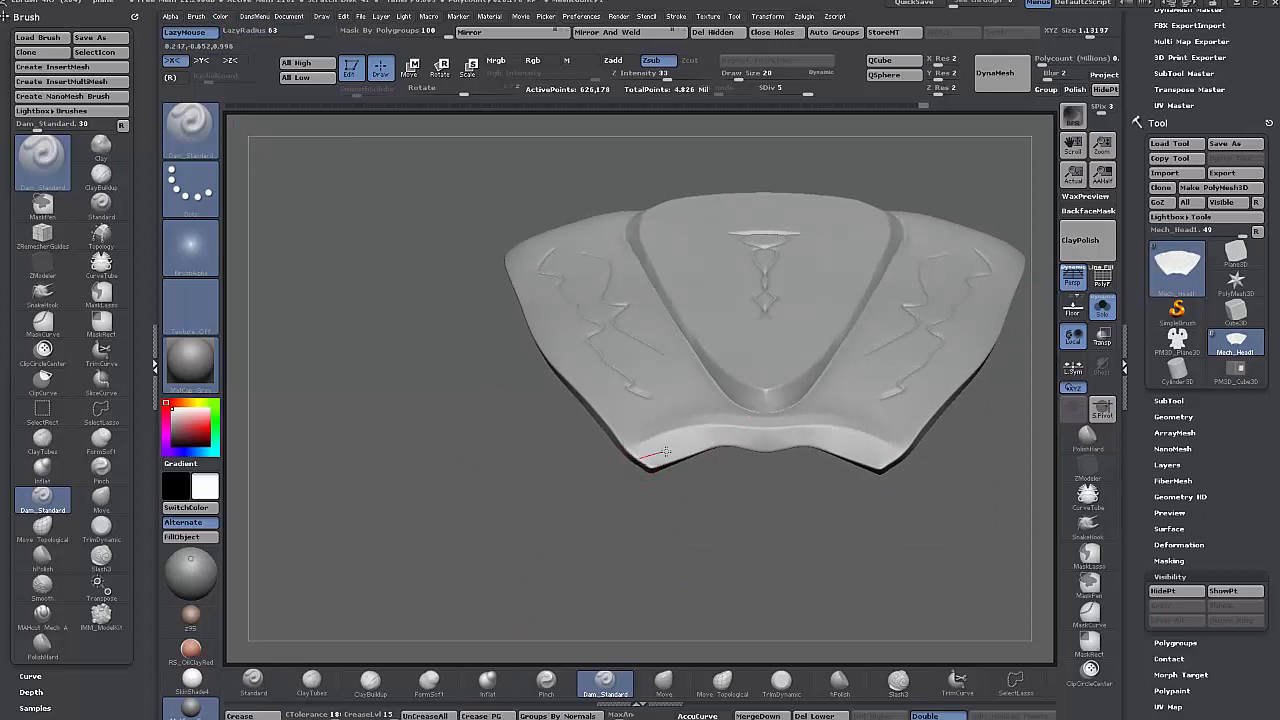
drag(684, 443, 774, 435)
mouse_move(846, 557)
mouse_down()
mouse_move(726, 591)
mouse_move(549, 445)
mouse_move(506, 454)
mouse_move(529, 471)
mouse_move(488, 506)
mouse_move(501, 481)
mouse_move(437, 368)
mouse_up()
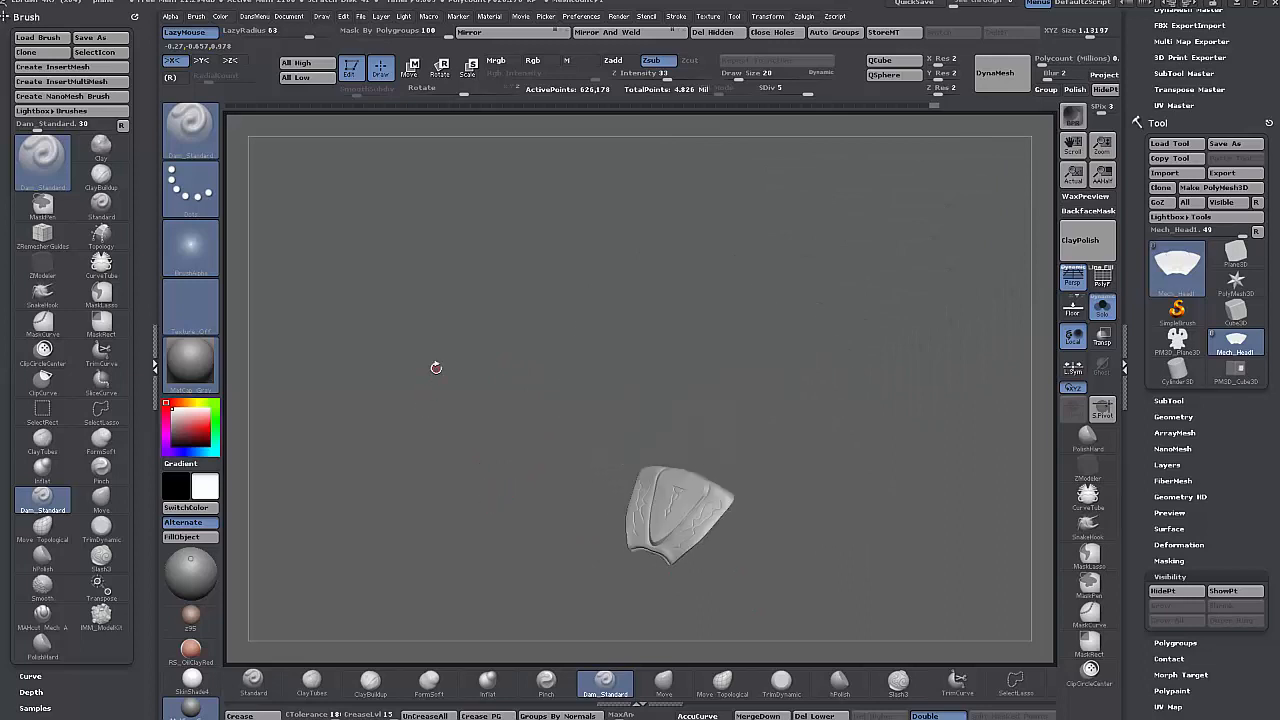
drag(465, 451, 425, 484)
mouse_move(378, 473)
mouse_down()
mouse_move(380, 500)
mouse_move(394, 480)
mouse_up()
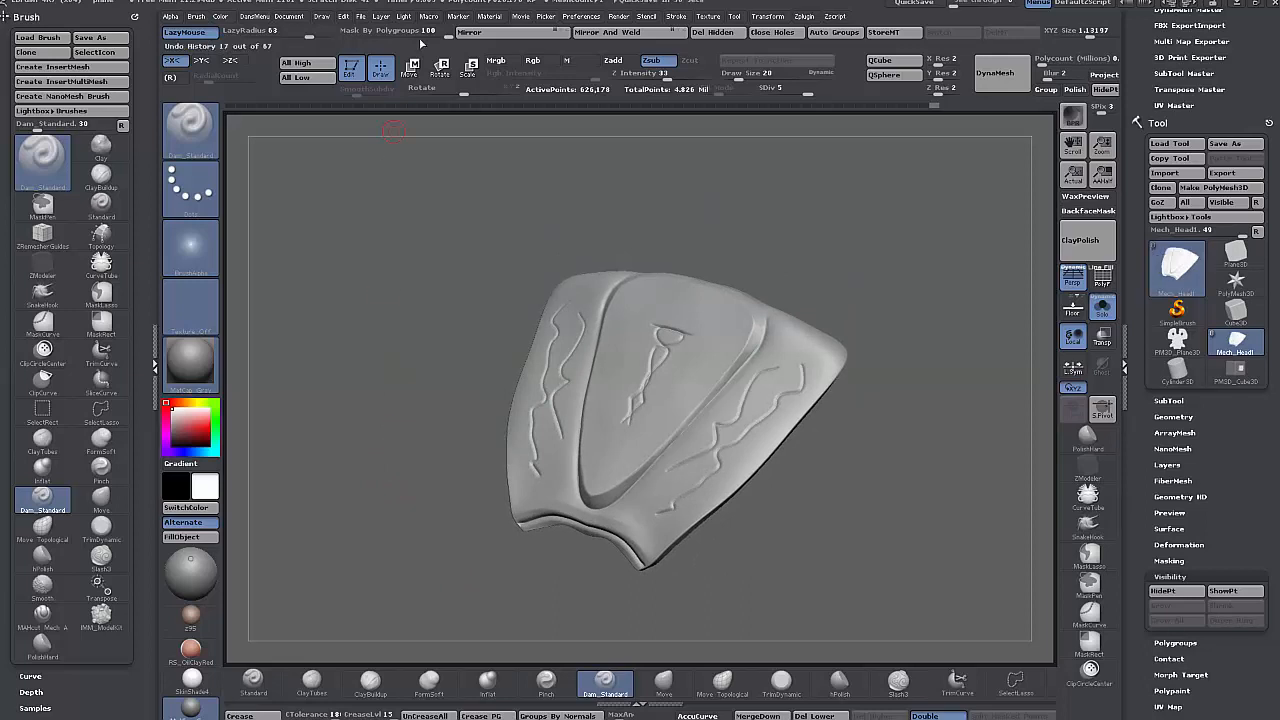
- Roll the undo history back to the early state where the rough forehead piece is isolated from the head
drag(237, 108, 274, 110)
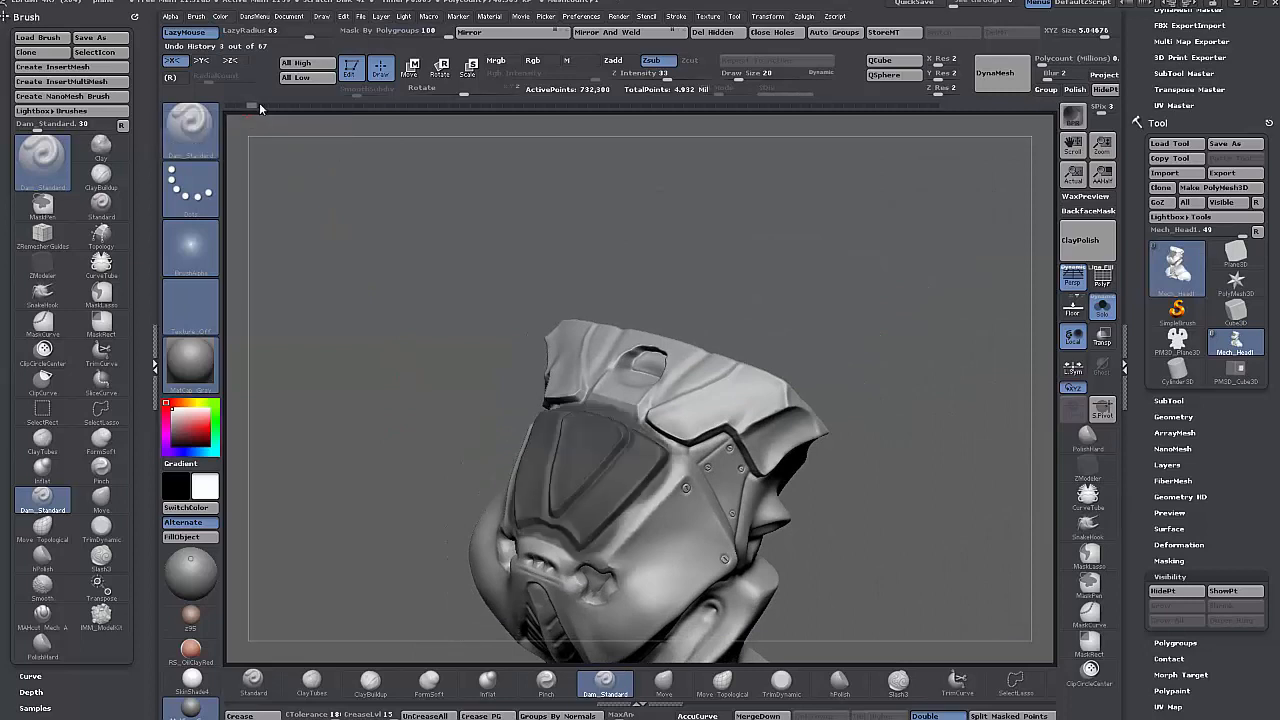
click(263, 108)
drag(749, 423, 720, 513)
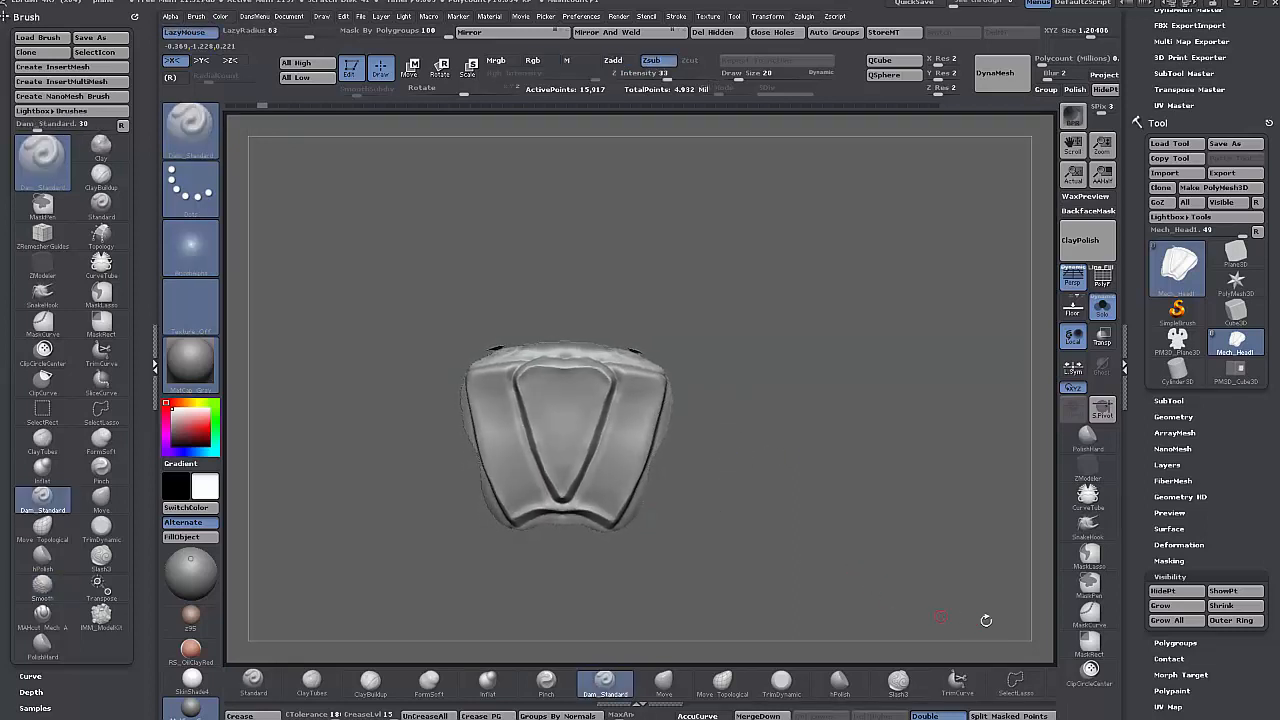
- Hide the ragged geometry beyond the forehead piece's upper border with SelectLasso, accepting the undo history removal, and delete the hidden part
key(ctrl)
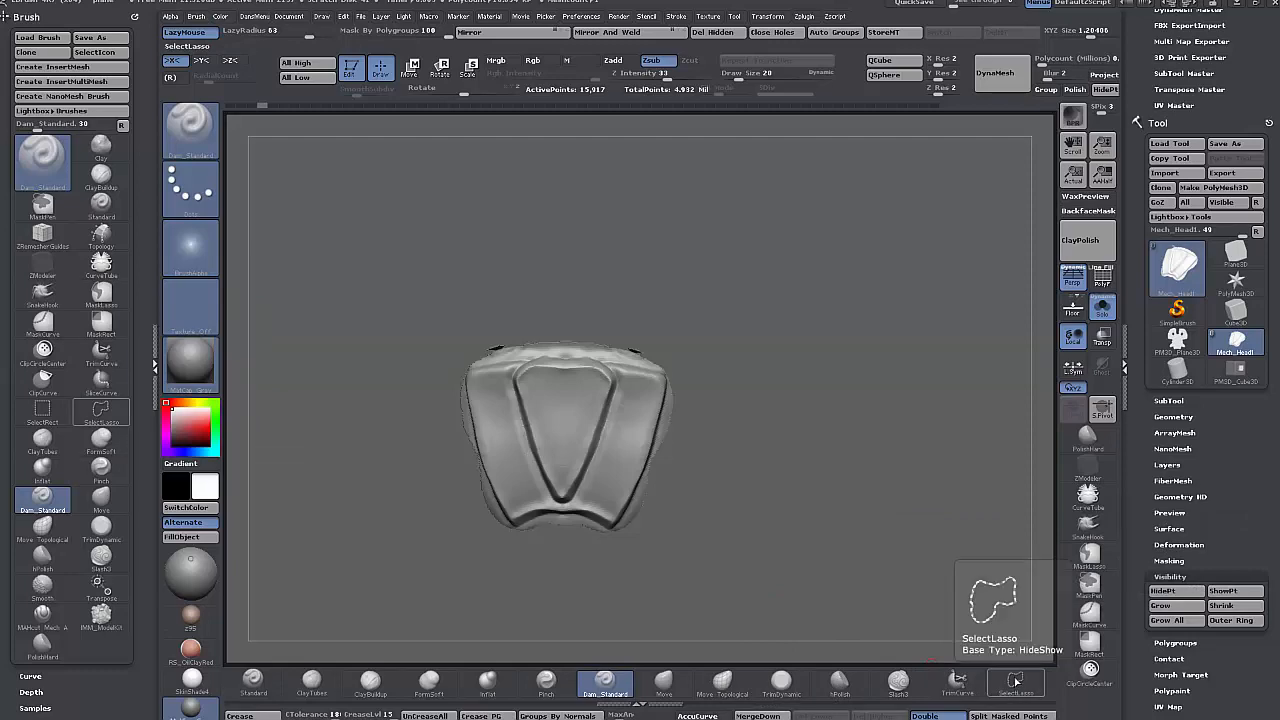
ctrl+shift+click(389, 222)
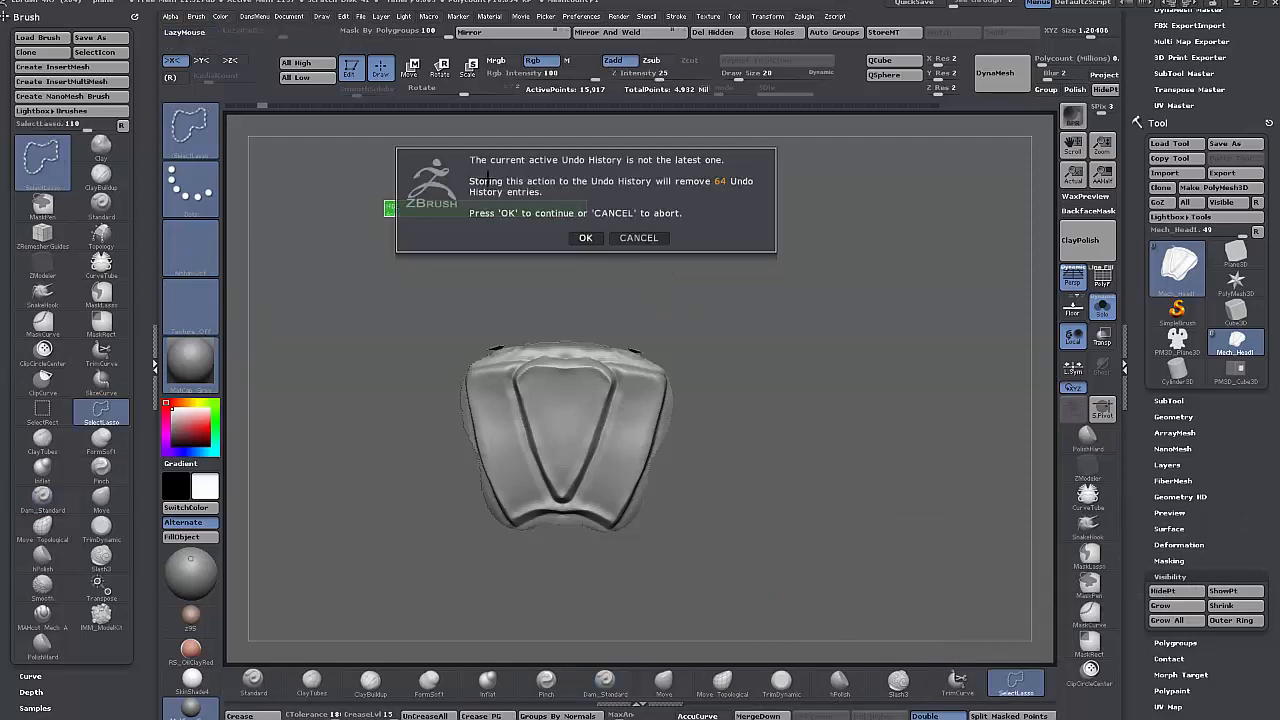
click(583, 237)
drag(913, 412, 904, 313)
ctrl+shift+click(904, 313)
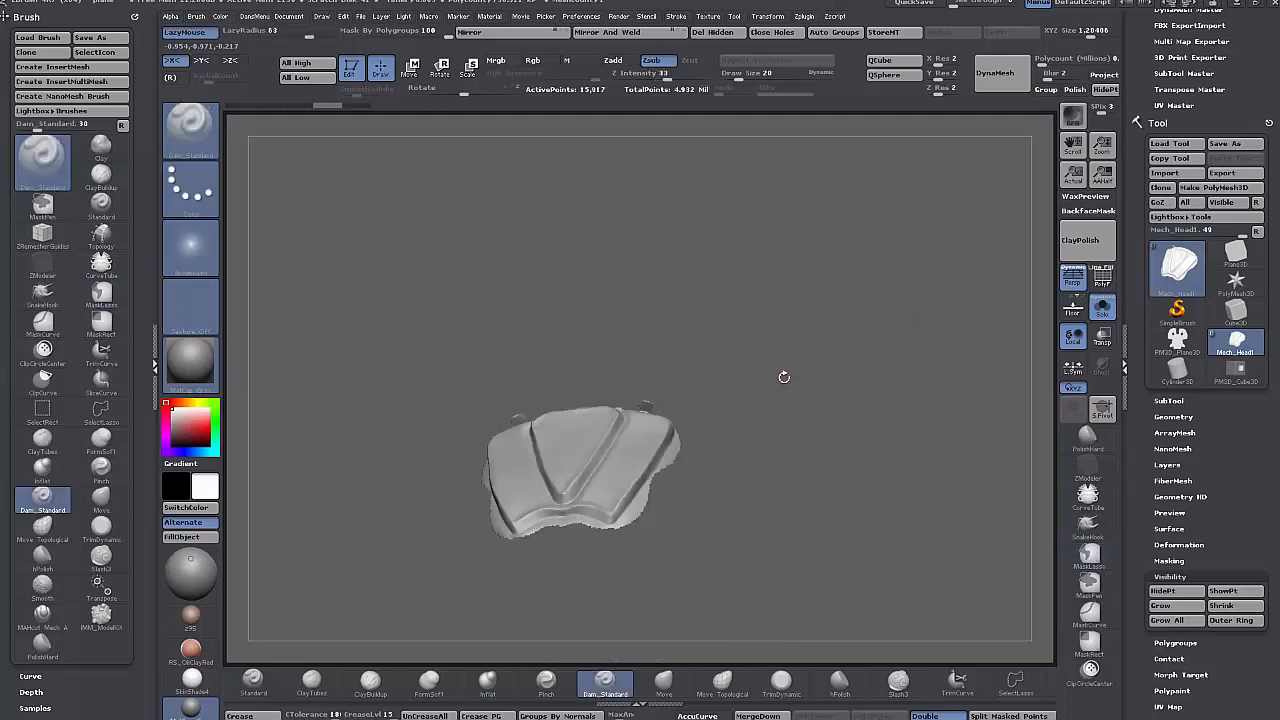
mouse_move(786, 374)
mouse_down()
mouse_move(449, 301)
mouse_move(634, 283)
mouse_move(688, 340)
mouse_move(650, 362)
mouse_move(542, 364)
mouse_move(386, 394)
mouse_up()
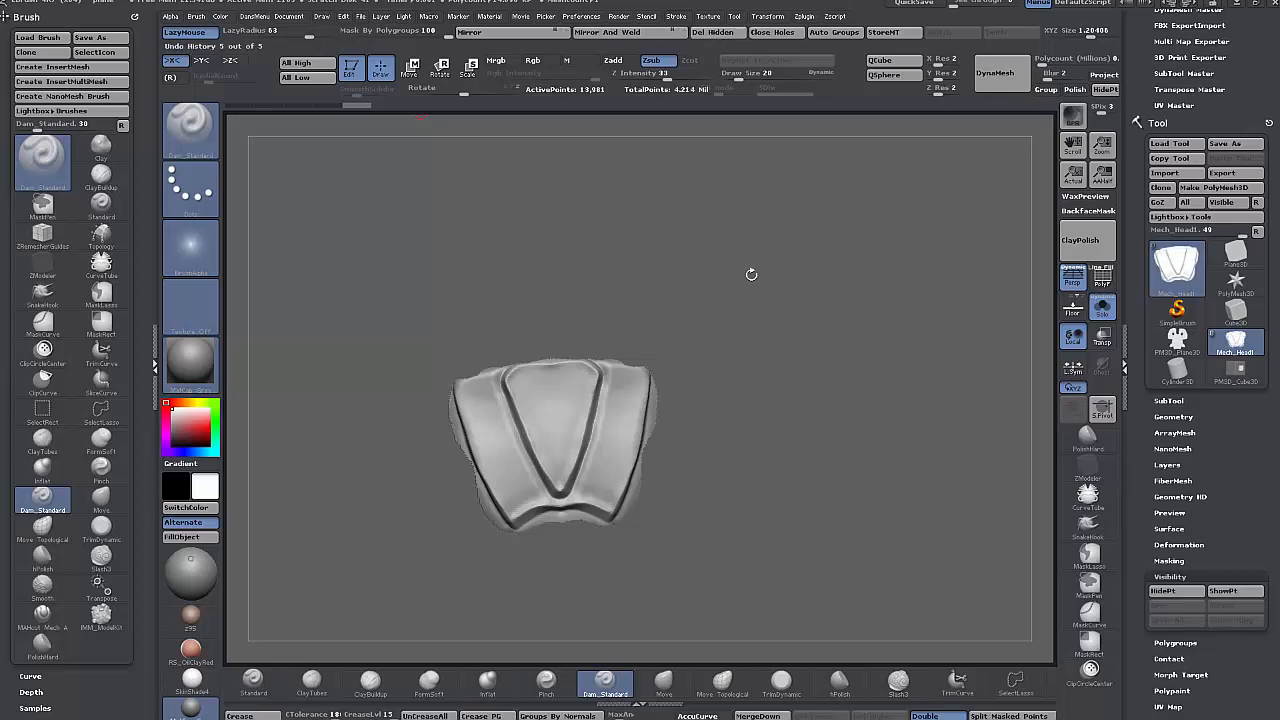
- Trim and delete the remaining excess geometry outside the forehead piece's borders, and apply Mirror And Weld to make it symmetrical
mouse_move(750, 351)
mouse_down()
mouse_move(706, 353)
mouse_move(674, 326)
mouse_move(649, 363)
mouse_move(609, 501)
mouse_move(540, 528)
mouse_move(735, 390)
mouse_move(762, 279)
mouse_up()
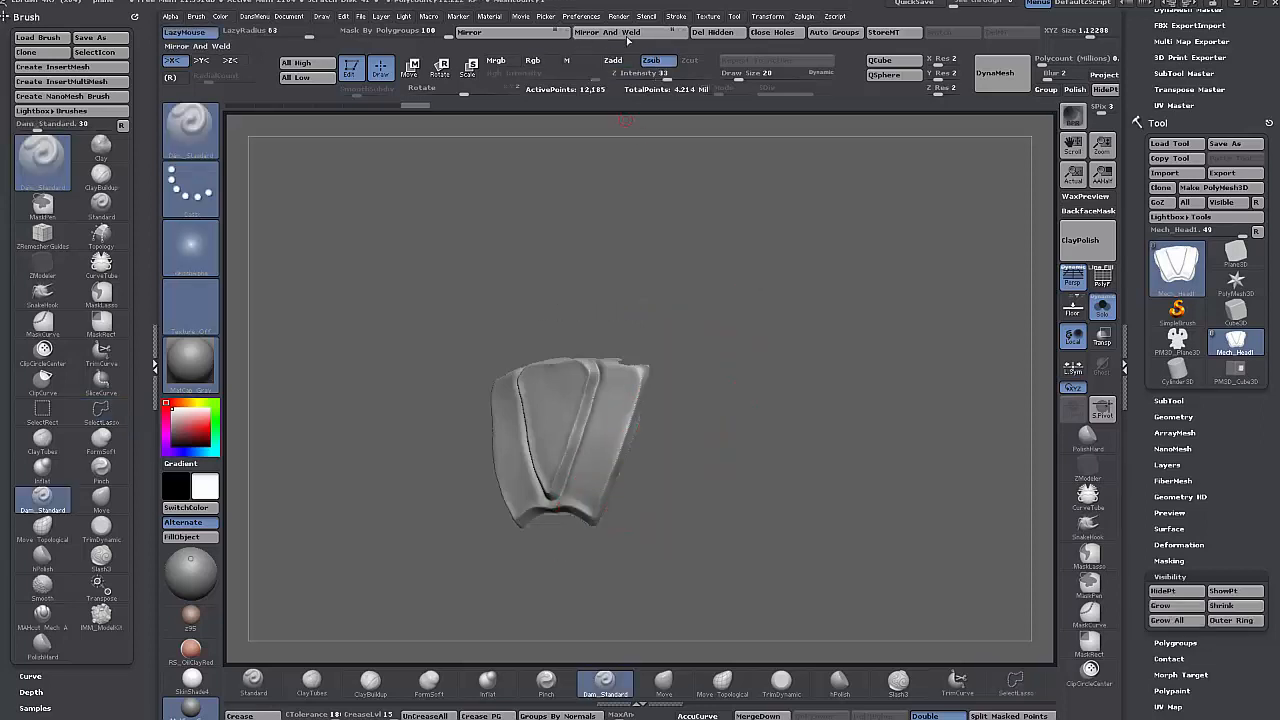
click(712, 32)
drag(833, 361, 873, 365)
mouse_move(443, 211)
mouse_down()
mouse_move(516, 221)
mouse_move(607, 270)
mouse_move(560, 216)
mouse_move(806, 345)
mouse_move(776, 376)
mouse_move(748, 380)
mouse_move(626, 324)
mouse_move(416, 290)
mouse_up()
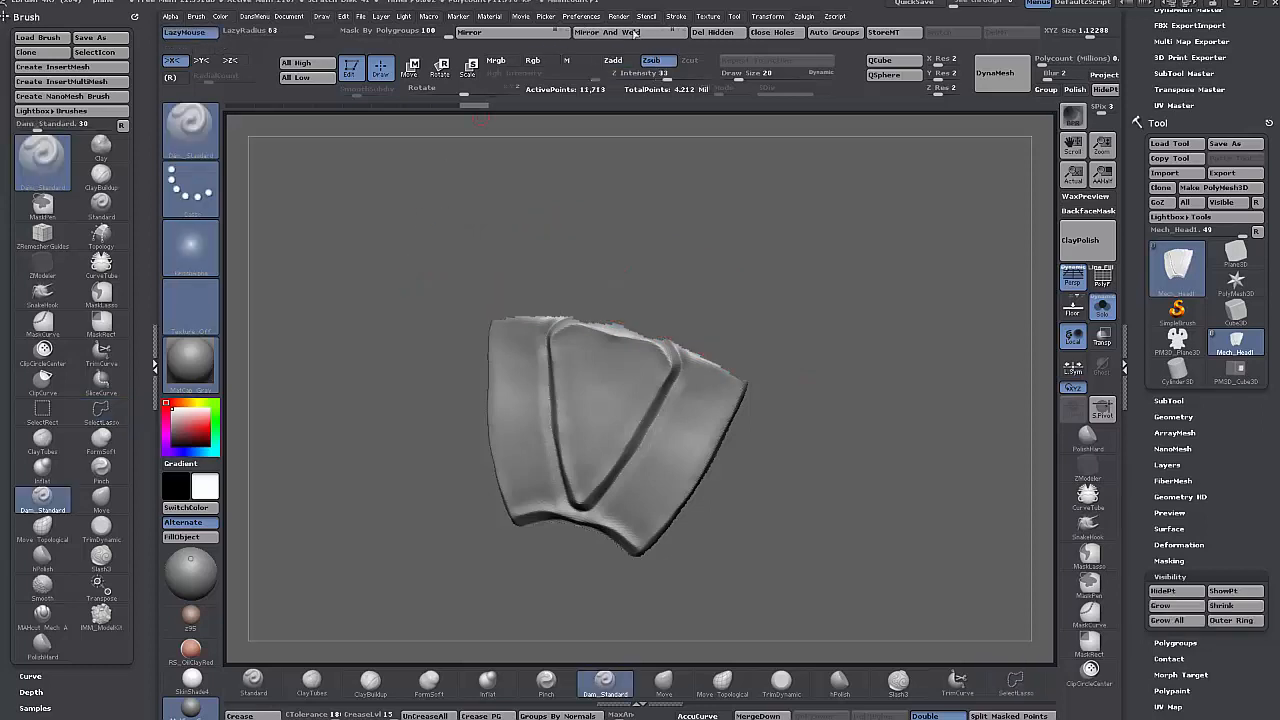
click(634, 32)
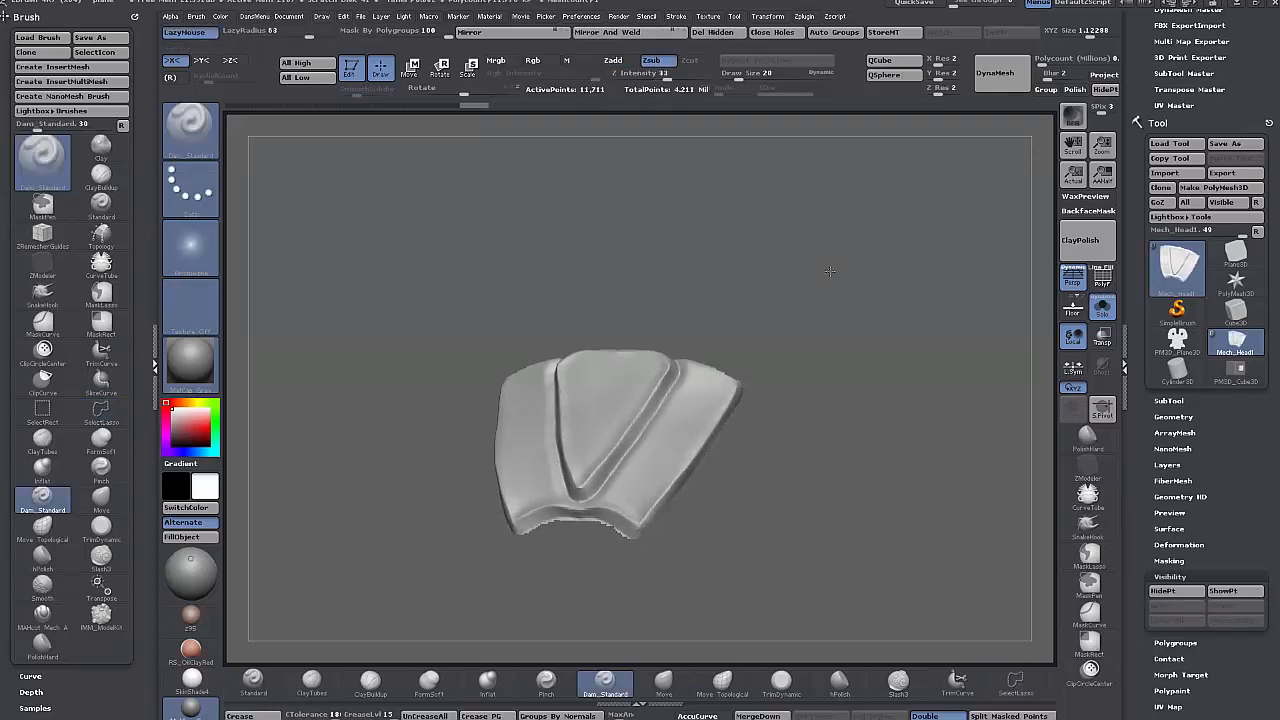
- Try smoothing the trimmed forehead piece with the Polish deformation, and undo it
key(t)
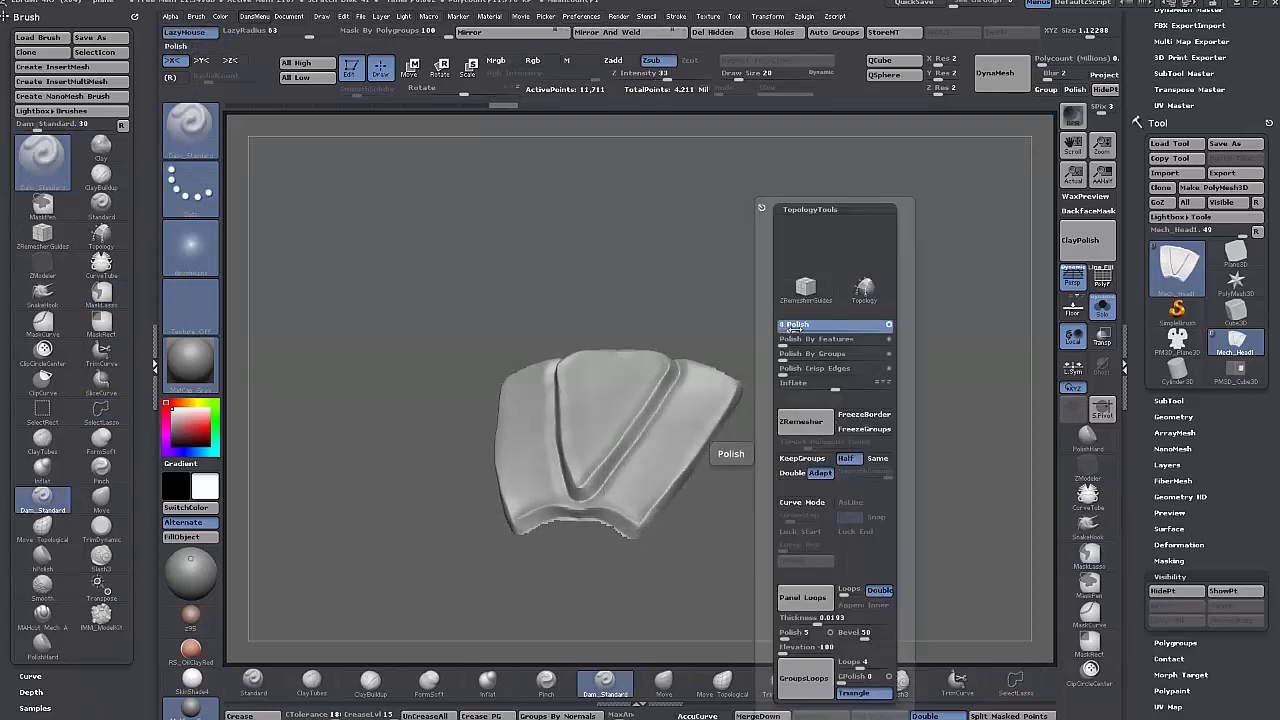
click(793, 326)
mouse_move(752, 355)
mouse_down()
mouse_move(785, 293)
mouse_move(834, 334)
mouse_move(891, 457)
mouse_move(889, 306)
mouse_move(843, 500)
mouse_move(805, 562)
mouse_move(747, 349)
mouse_up()
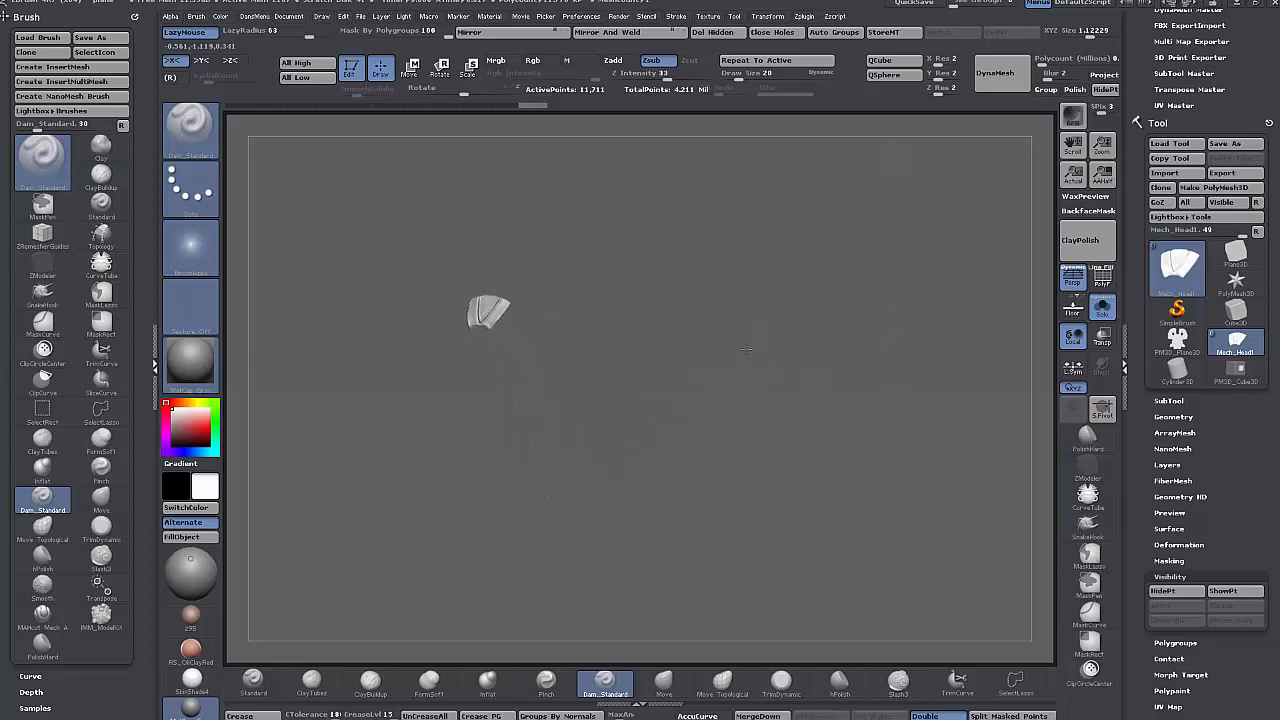
alt+drag(600, 320, 690, 380)
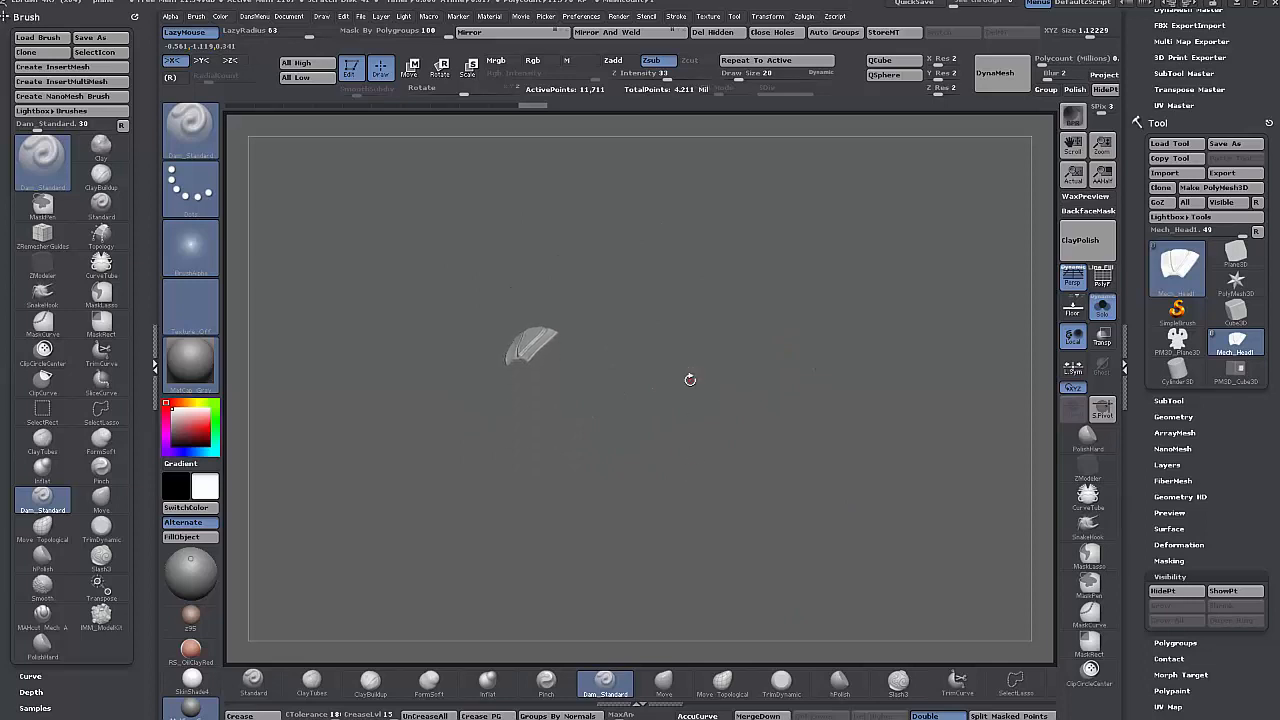
mouse_move(659, 333)
alt+mouse_down()
mouse_move(683, 380)
mouse_move(860, 434)
alt+mouse_up()
mouse_move(869, 363)
mouse_down()
mouse_move(905, 372)
mouse_move(840, 354)
mouse_move(823, 443)
mouse_move(820, 432)
mouse_move(839, 471)
mouse_up()
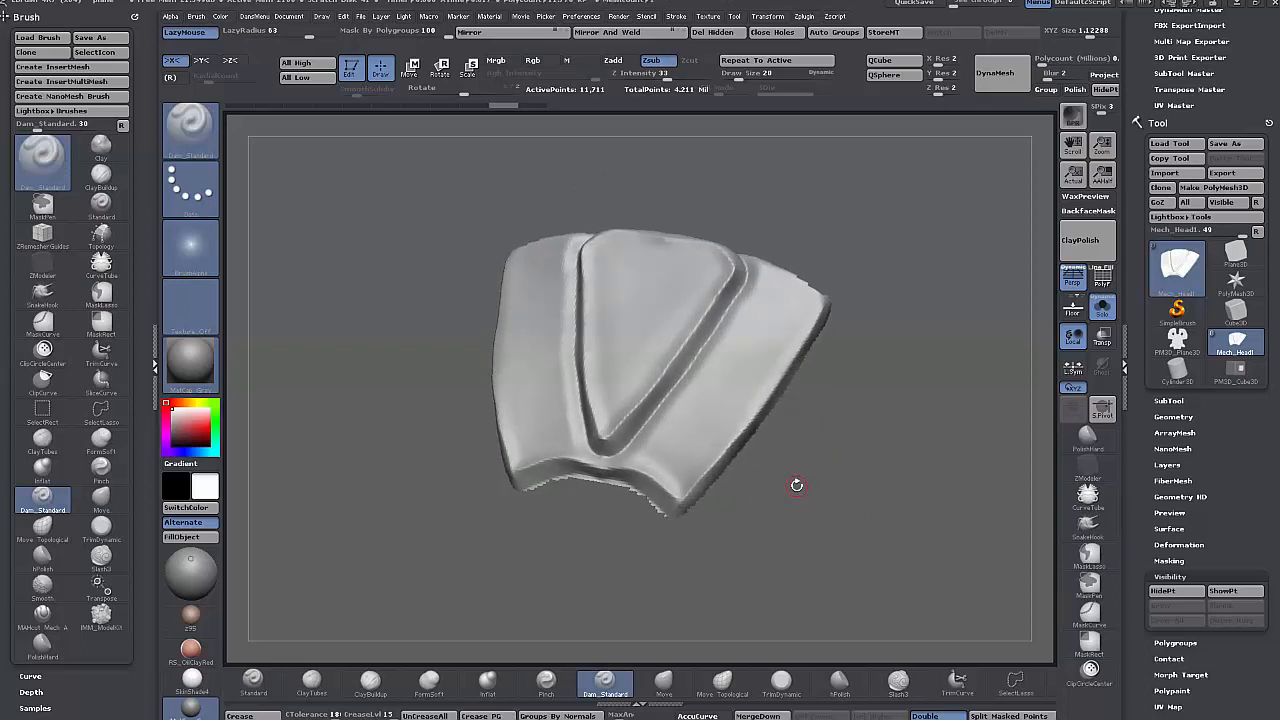
mouse_move(848, 411)
mouse_down()
mouse_move(880, 404)
mouse_move(862, 419)
mouse_up()
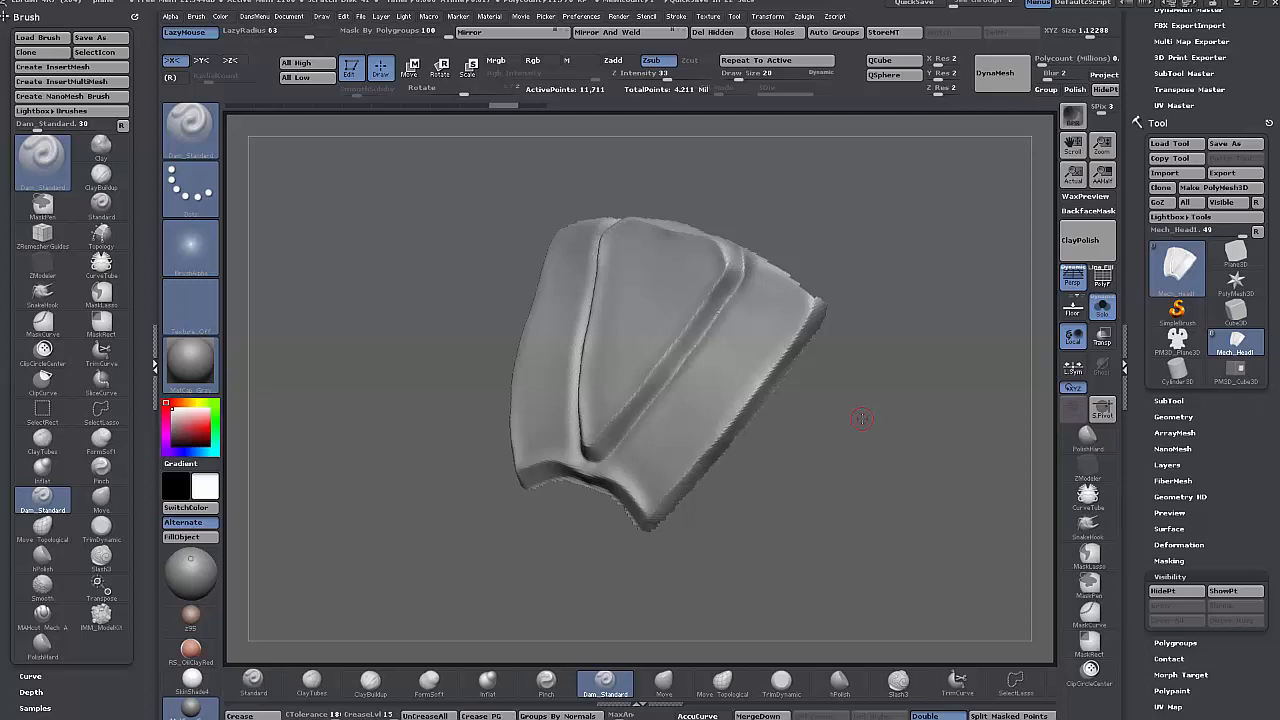
mouse_move(757, 479)
mouse_down()
mouse_move(734, 479)
mouse_move(752, 481)
mouse_up()
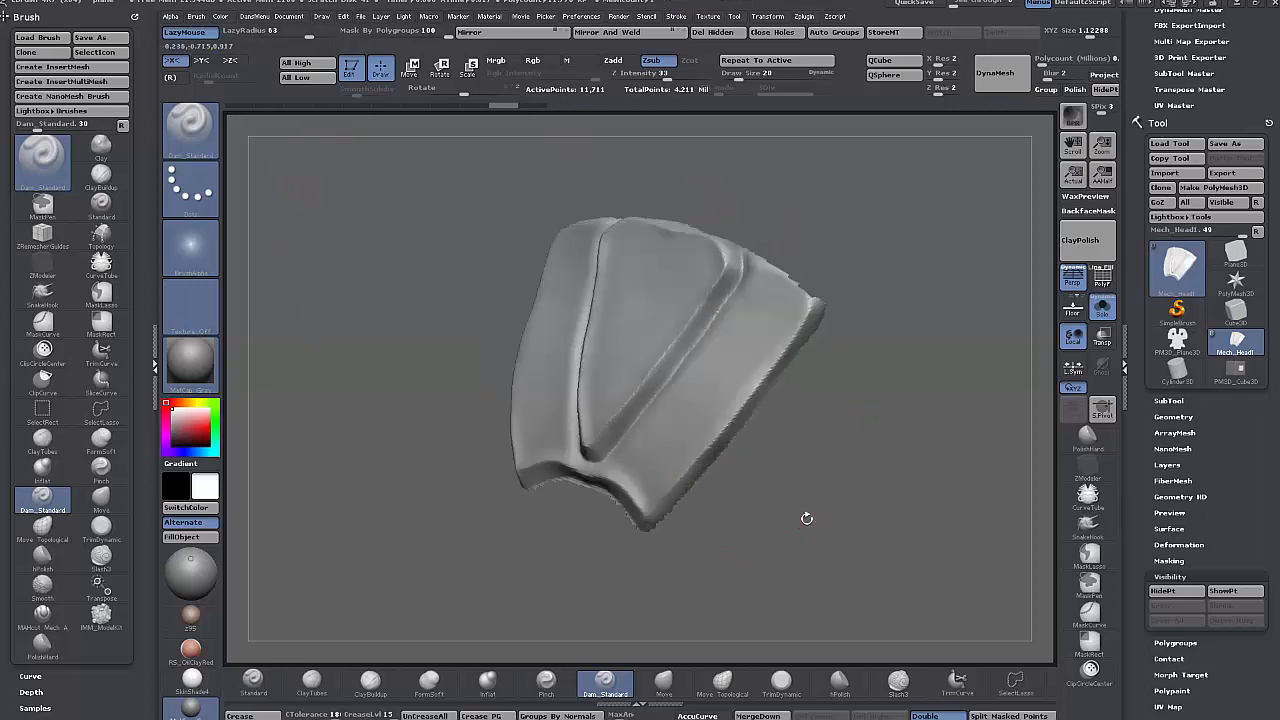
drag(806, 517, 809, 515)
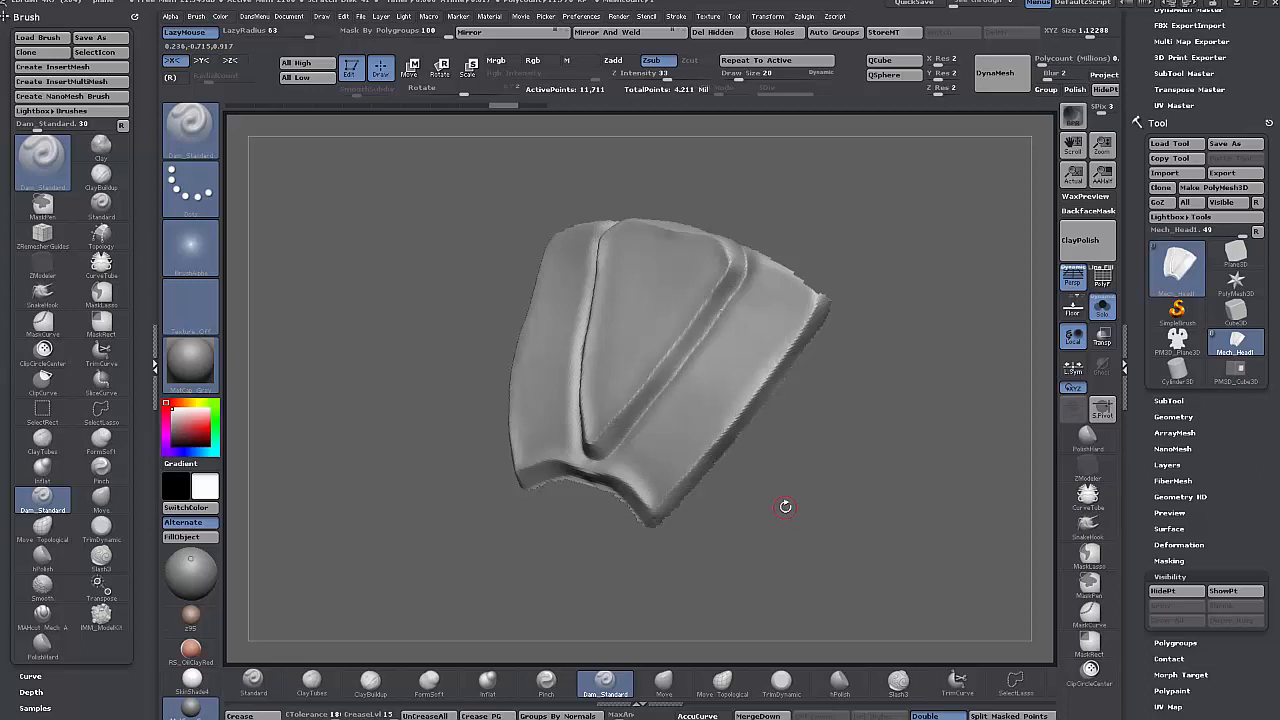
drag(775, 485, 783, 482)
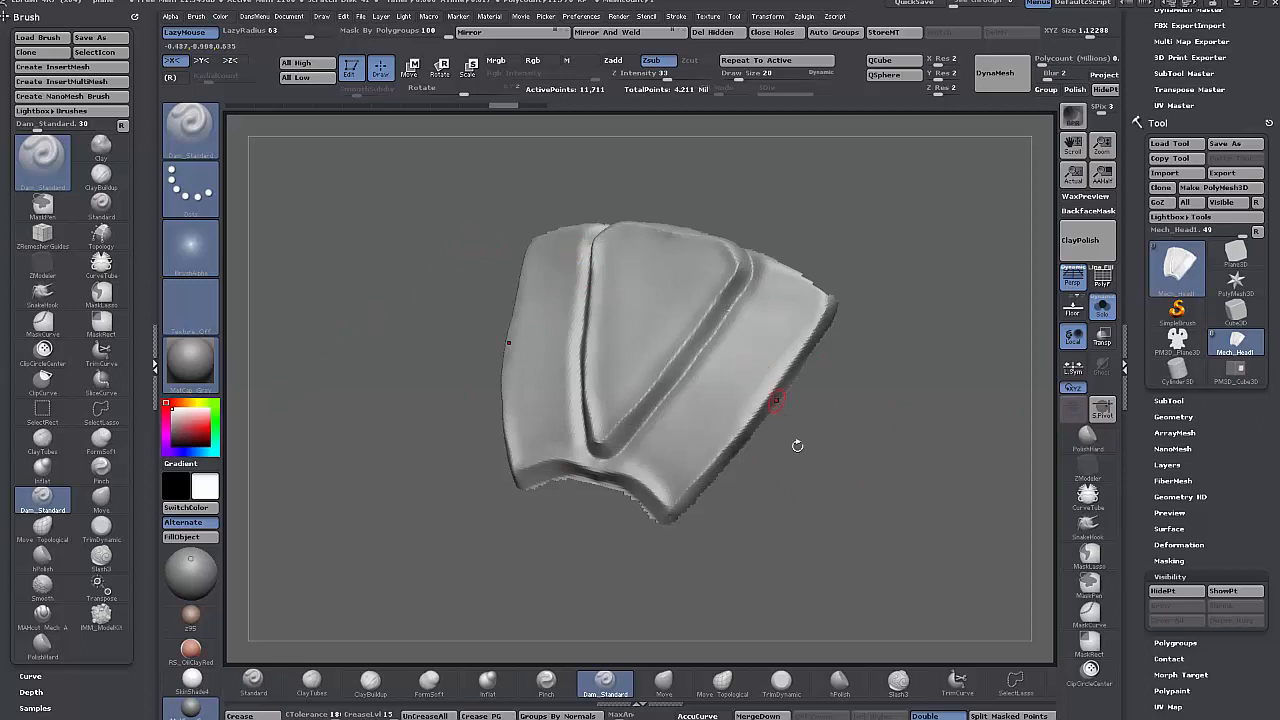
drag(888, 464, 839, 481)
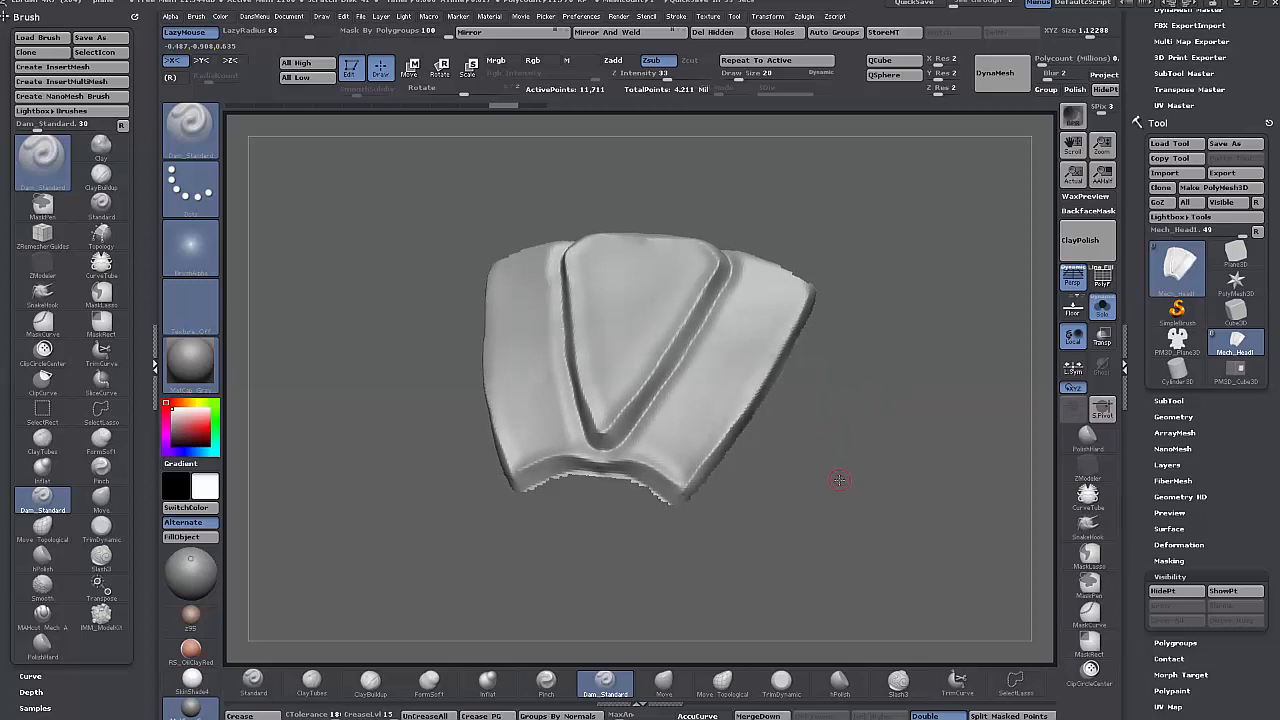
mouse_move(846, 471)
mouse_down()
mouse_move(760, 450)
mouse_move(836, 448)
mouse_move(834, 469)
mouse_up()
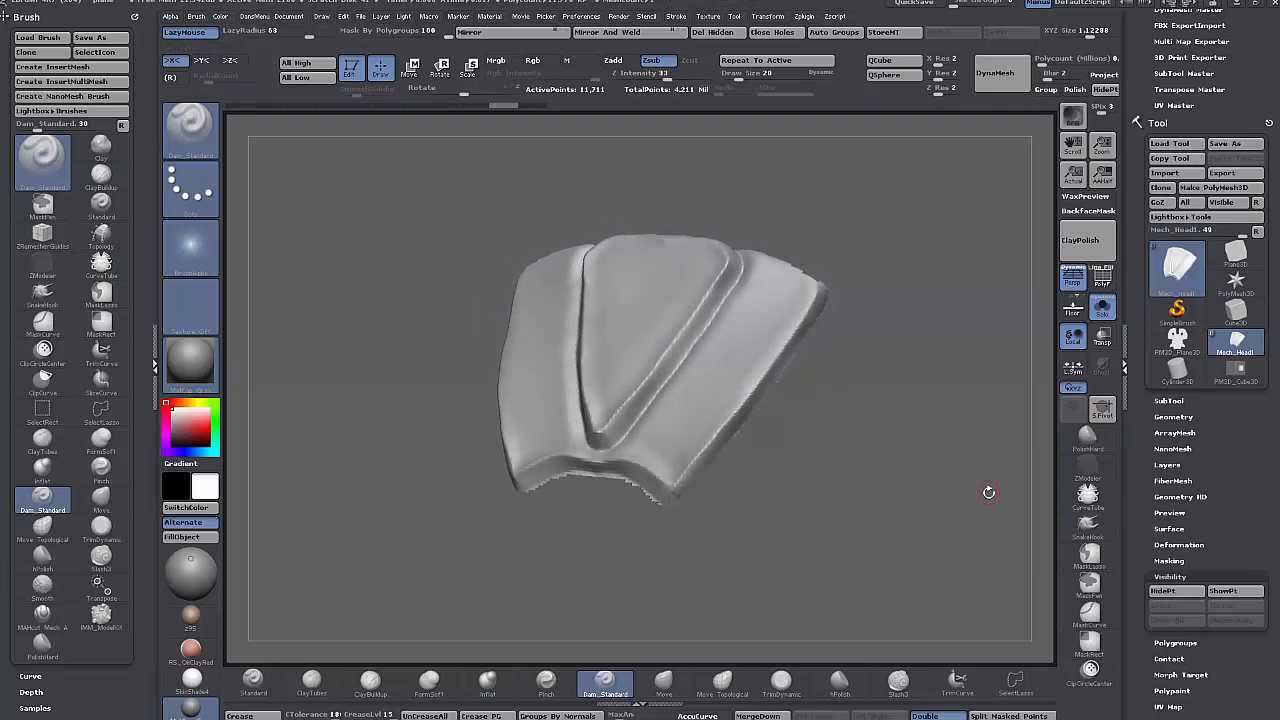
drag(720, 434, 805, 441)
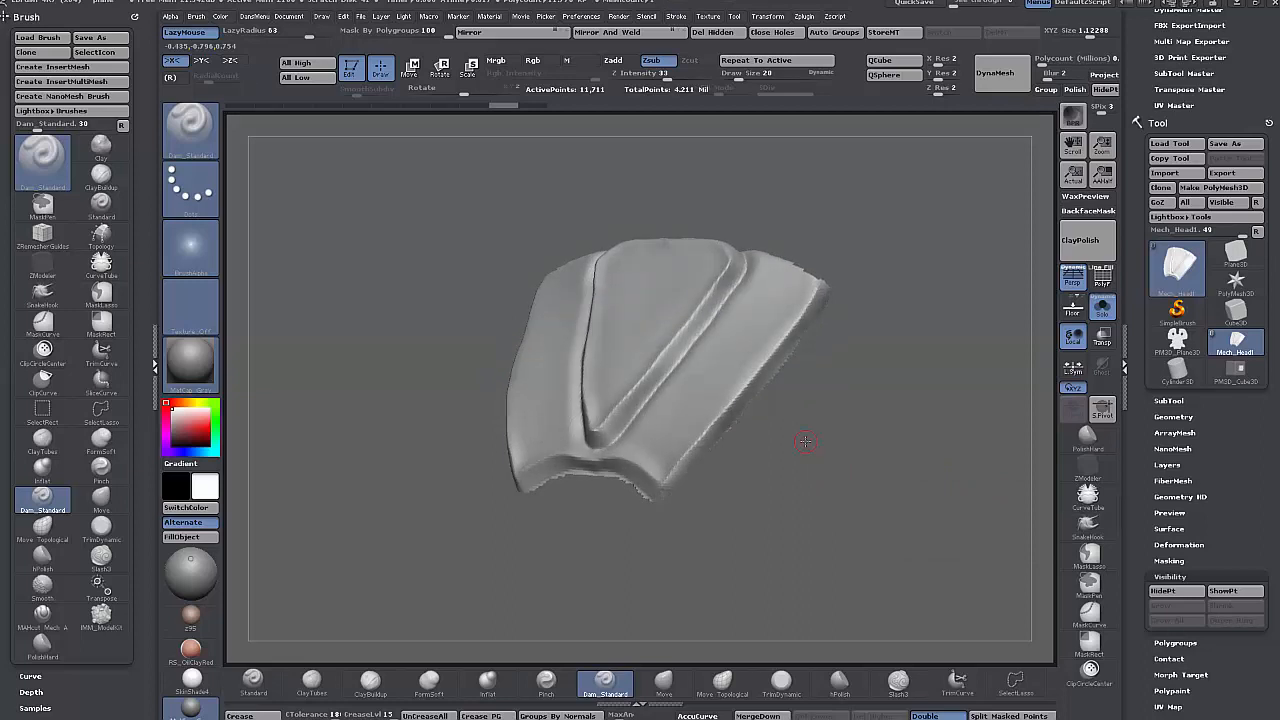
drag(815, 420, 824, 428)
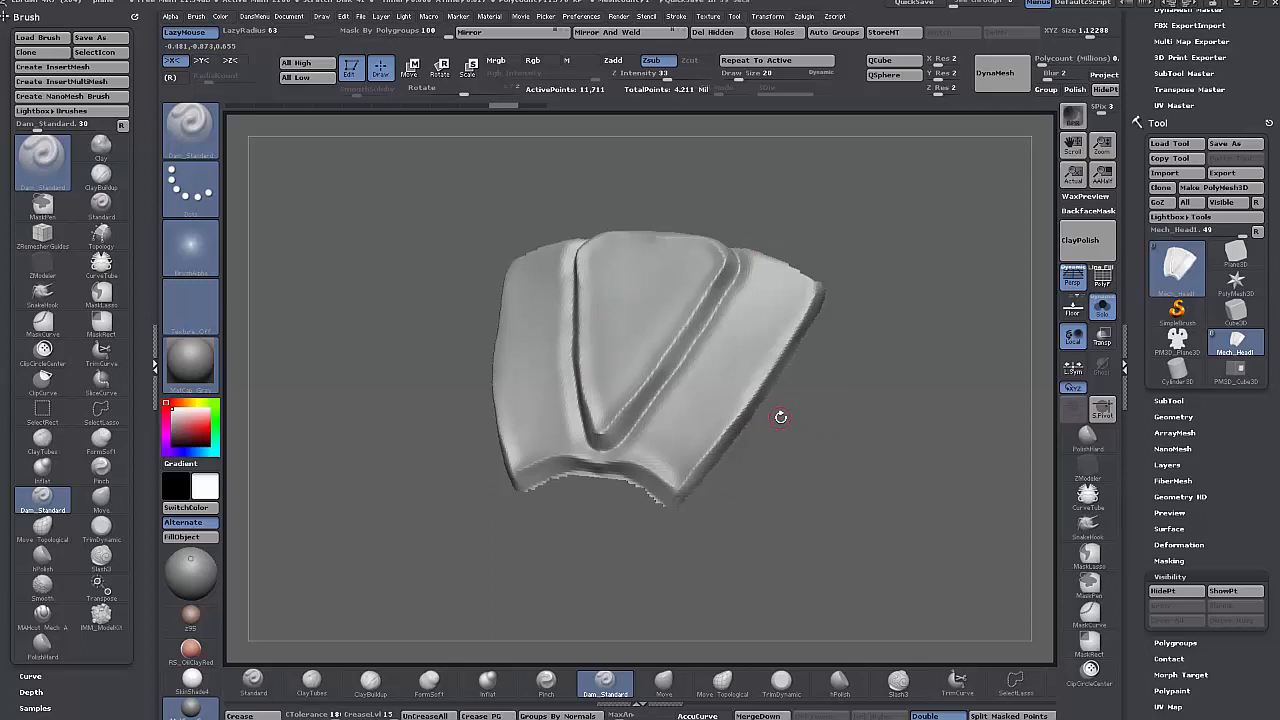
drag(823, 414, 560, 413)
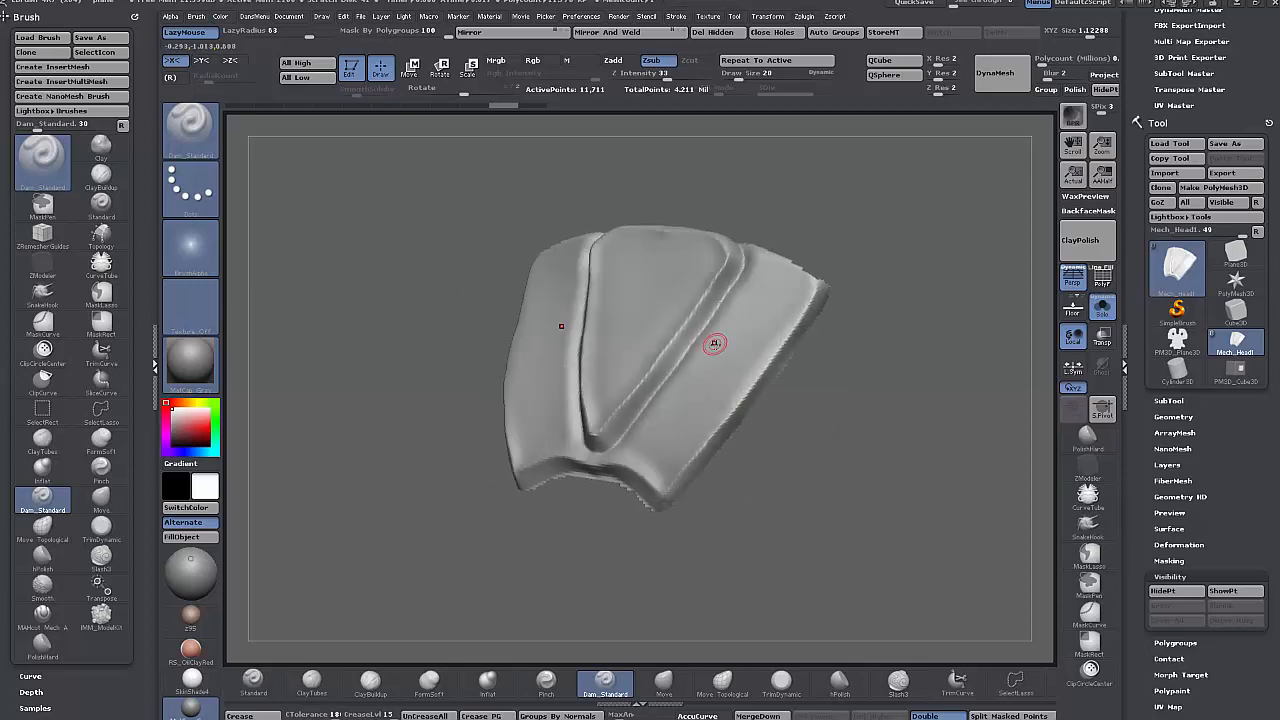